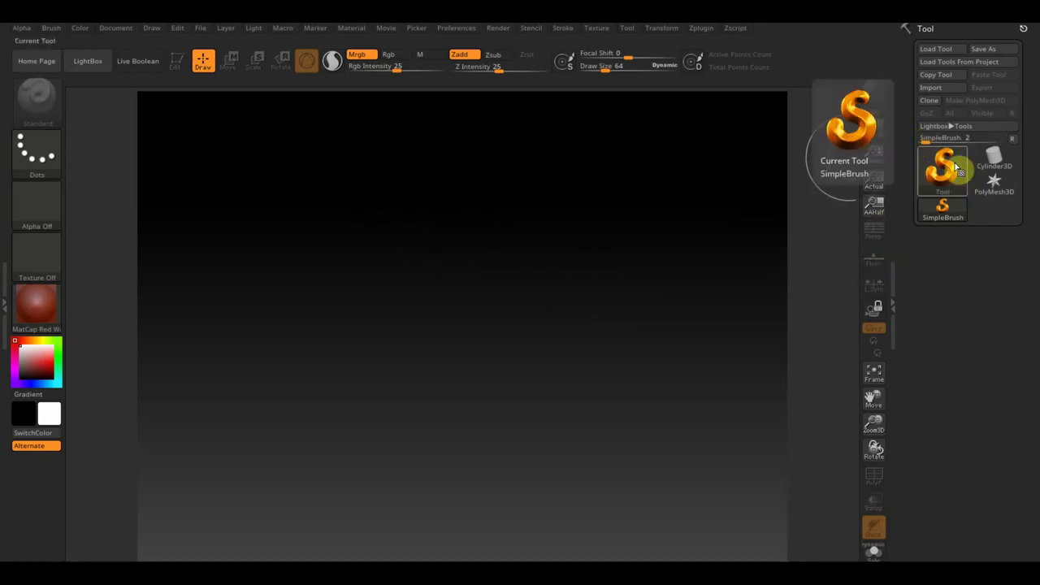
- Draw a Cube3D at the canvas centre in Edit mode with the floor grid on
{"action": "left_click", "coordinate": [948, 168]}
{"action": "left_click", "coordinate": [480, 230]}
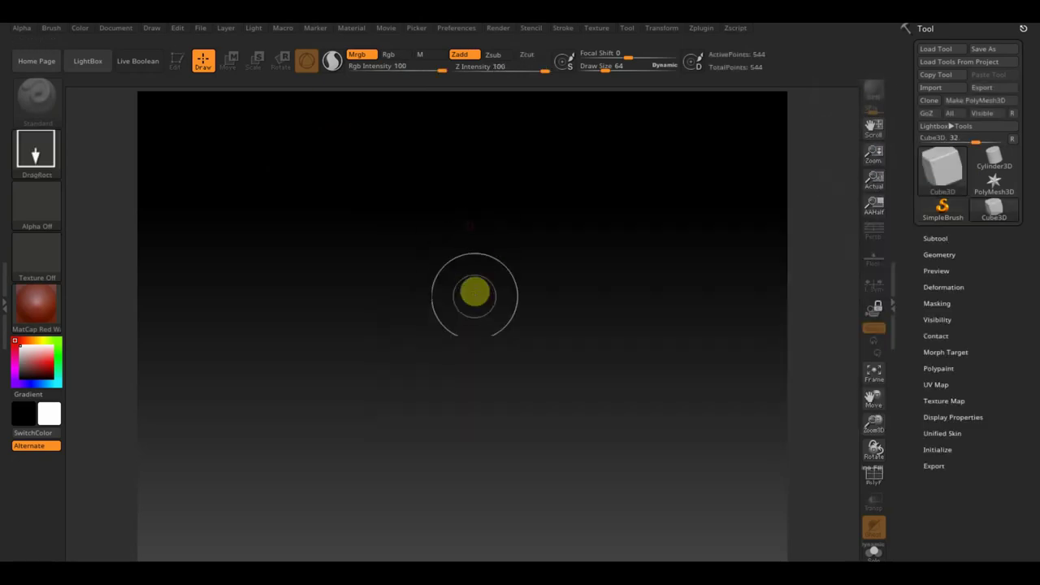
{"action": "left_click_drag", "start_coordinate": [473, 300], "coordinate": [470, 447]}
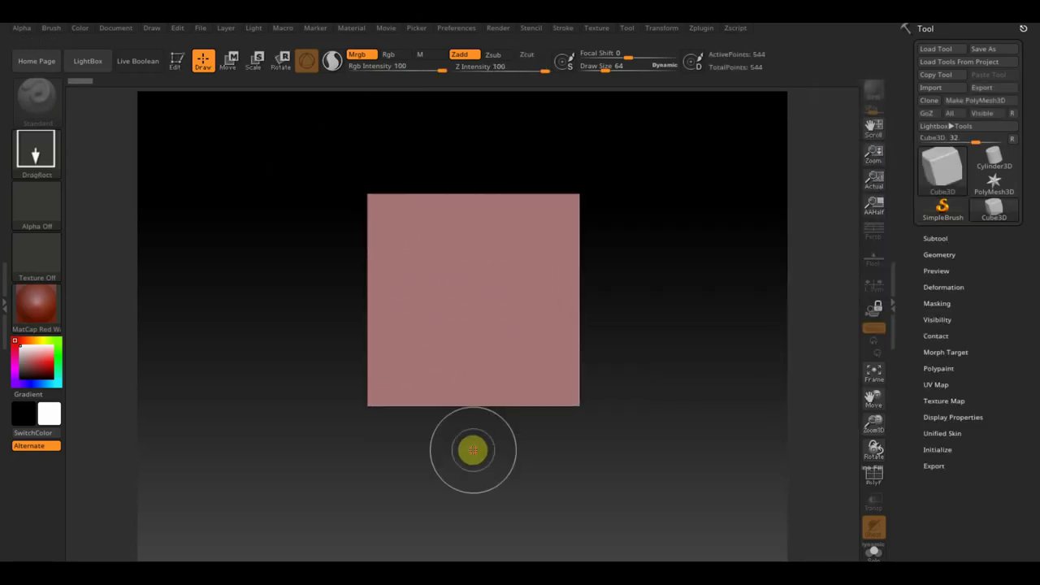
{"action": "left_click", "coordinate": [177, 70]}
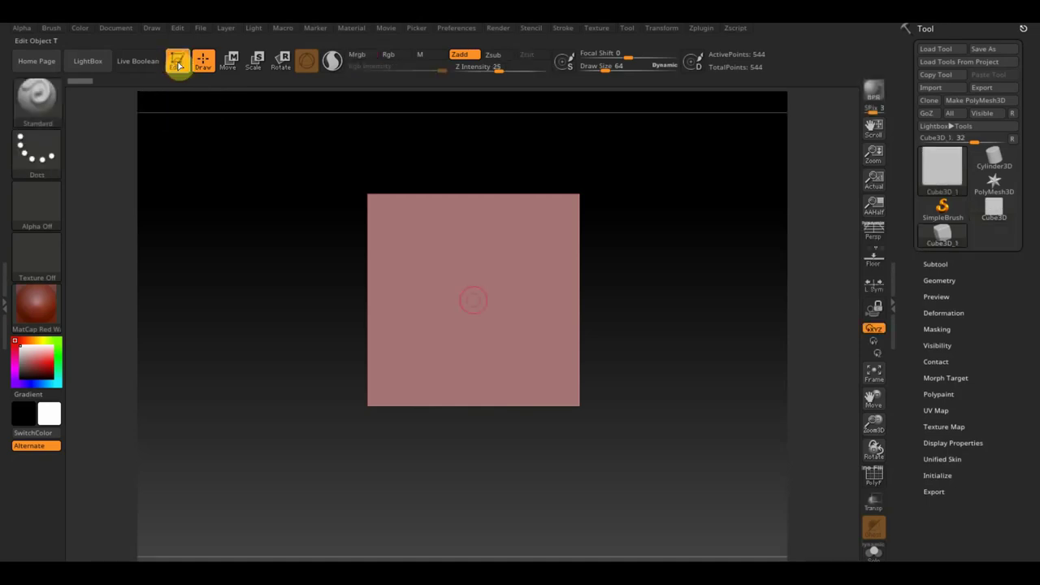
{"action": "left_click", "coordinate": [875, 260]}
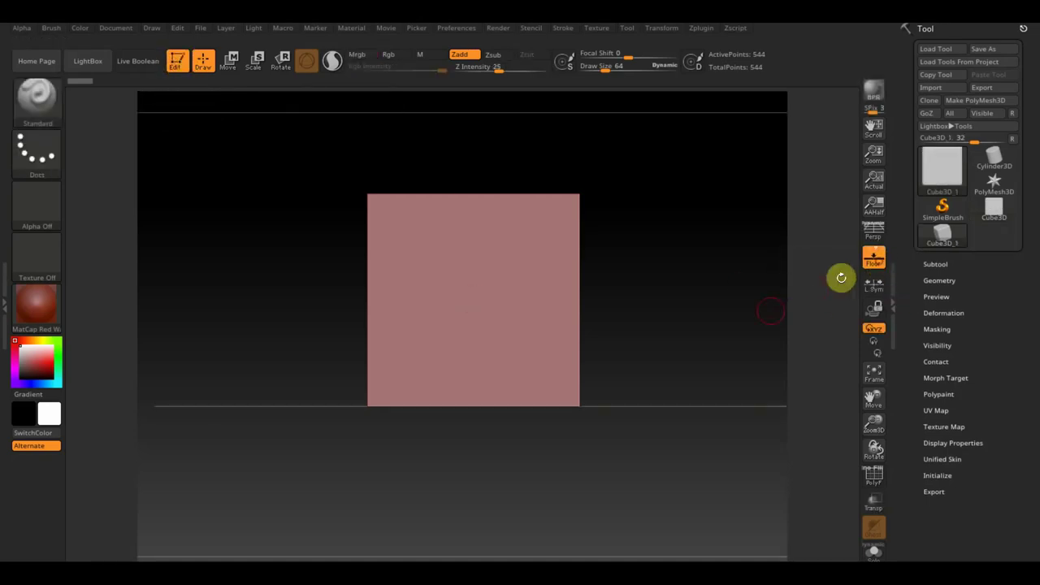
- Scale the cube evenly, then stretch it wide along X and much taller along Y
{"action": "left_click", "coordinate": [231, 61]}
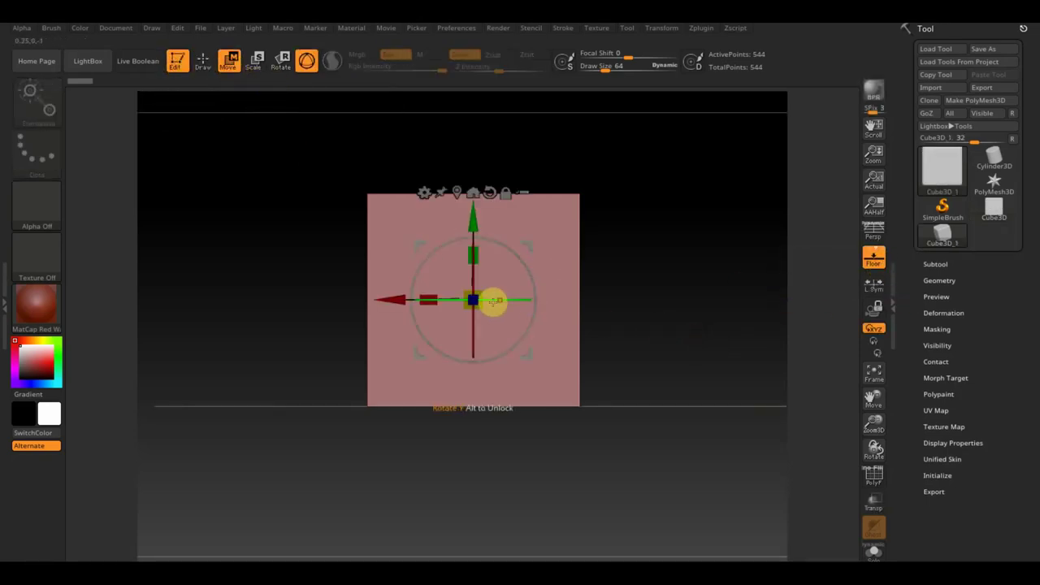
{"action": "left_click_drag", "start_coordinate": [473, 300], "coordinate": [423, 216]}
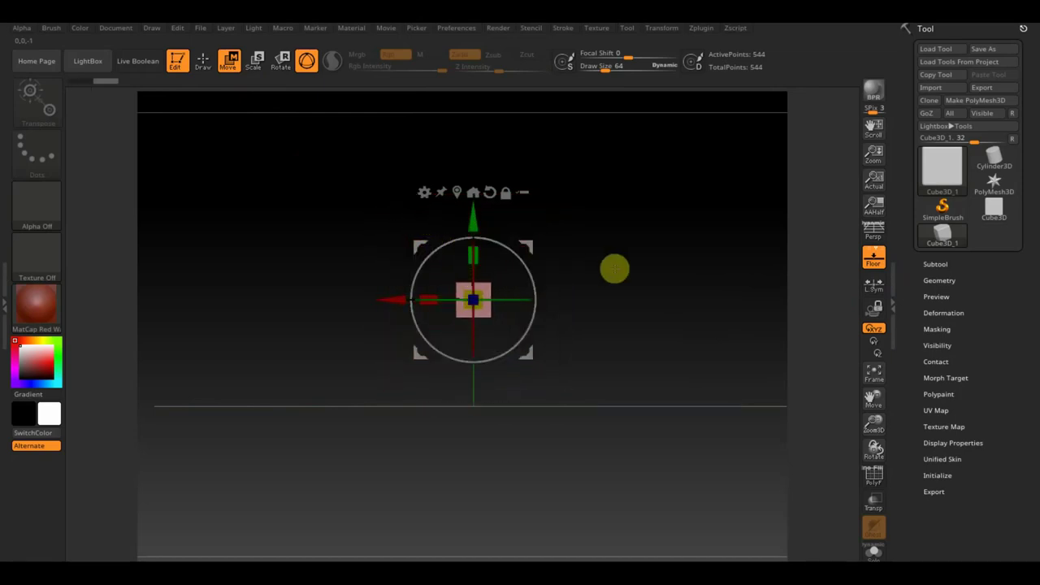
{"action": "mouse_move", "coordinate": [626, 288]}
{"action": "left_mouse_down"}
{"action": "mouse_move", "coordinate": [636, 327]}
{"action": "mouse_move", "coordinate": [642, 302]}
{"action": "left_mouse_up"}
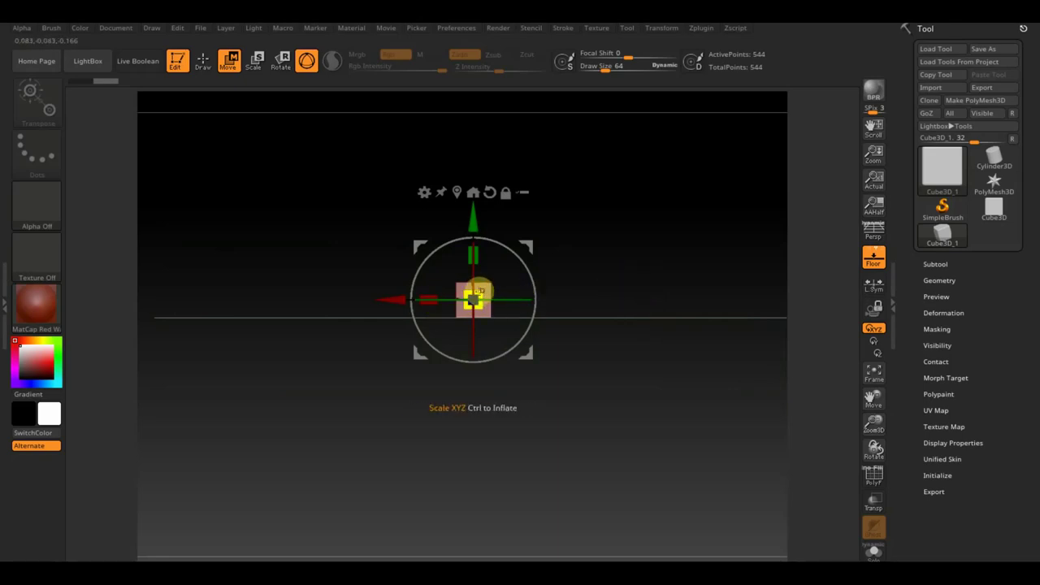
{"action": "left_click_drag", "start_coordinate": [479, 292], "coordinate": [517, 273]}
{"action": "mouse_move", "coordinate": [580, 280]}
{"action": "left_mouse_down"}
{"action": "mouse_move", "coordinate": [643, 293]}
{"action": "mouse_move", "coordinate": [603, 306]}
{"action": "mouse_move", "coordinate": [641, 297]}
{"action": "left_mouse_up"}
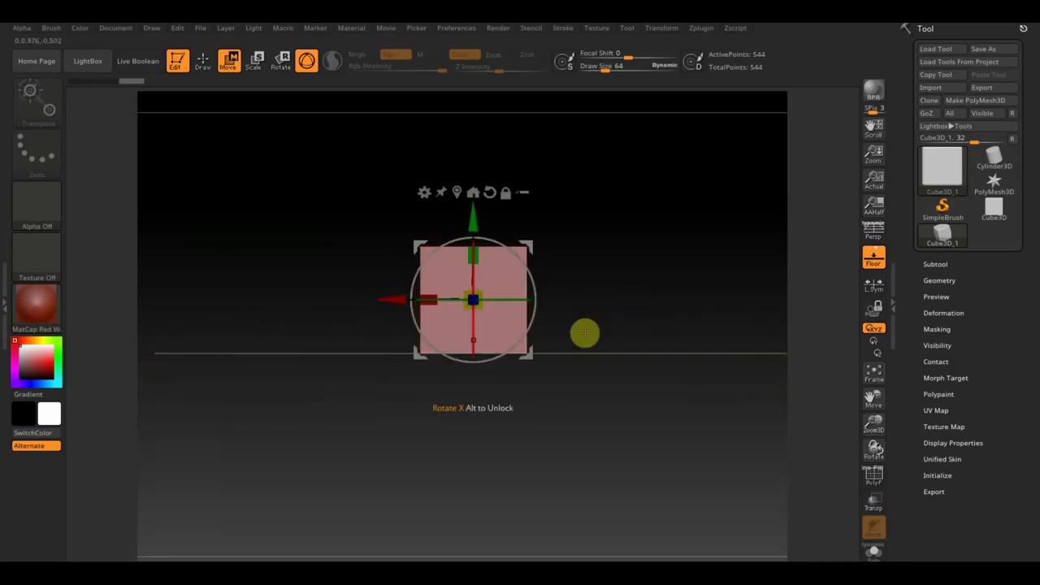
{"action": "left_click_drag", "start_coordinate": [433, 289], "coordinate": [297, 307]}
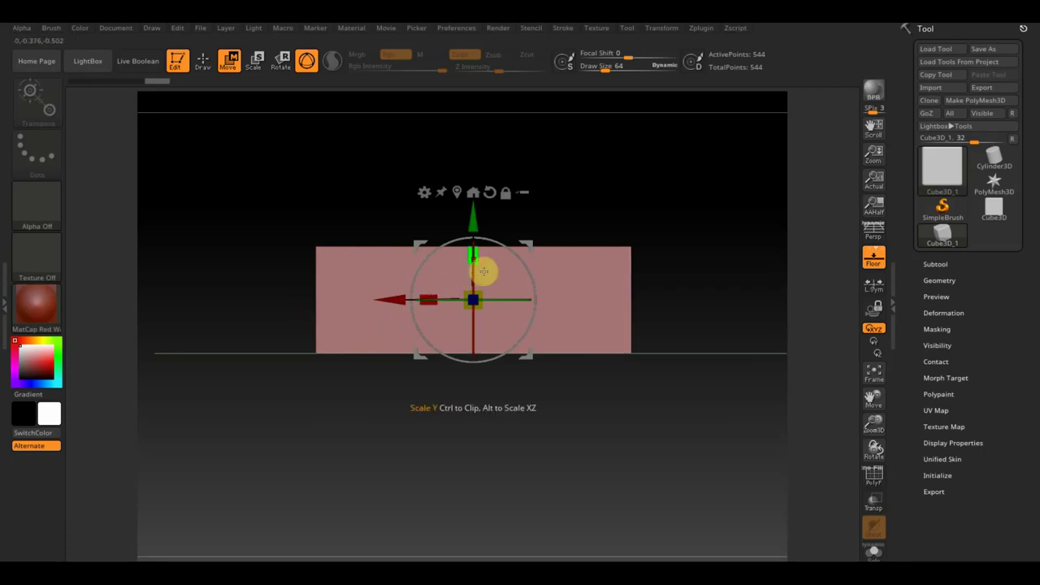
{"action": "left_click_drag", "start_coordinate": [481, 256], "coordinate": [501, 128]}
- Flatten the block into a thin slab along Z, shift it along Z and widen it further
{"action": "mouse_move", "coordinate": [706, 256]}
{"action": "left_mouse_down"}
{"action": "mouse_move", "coordinate": [675, 290]}
{"action": "mouse_move", "coordinate": [517, 313]}
{"action": "left_mouse_up"}
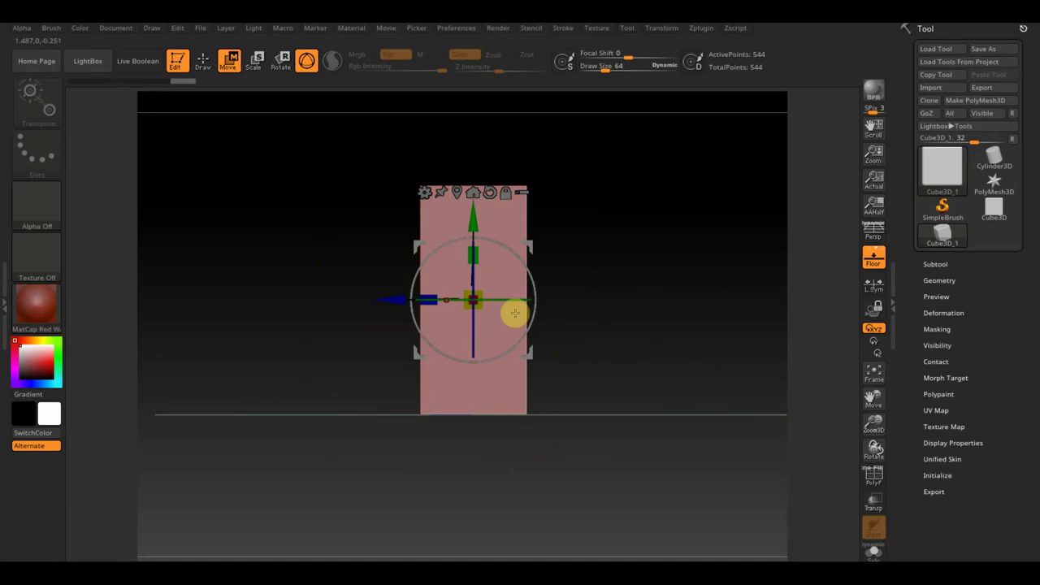
{"action": "left_click_drag", "start_coordinate": [426, 294], "coordinate": [551, 315]}
{"action": "mouse_move", "coordinate": [613, 341]}
{"action": "left_mouse_down", "text": "shift"}
{"action": "mouse_move", "coordinate": [699, 346]}
{"action": "mouse_move", "coordinate": [745, 480]}
{"action": "left_mouse_up", "text": "shift"}
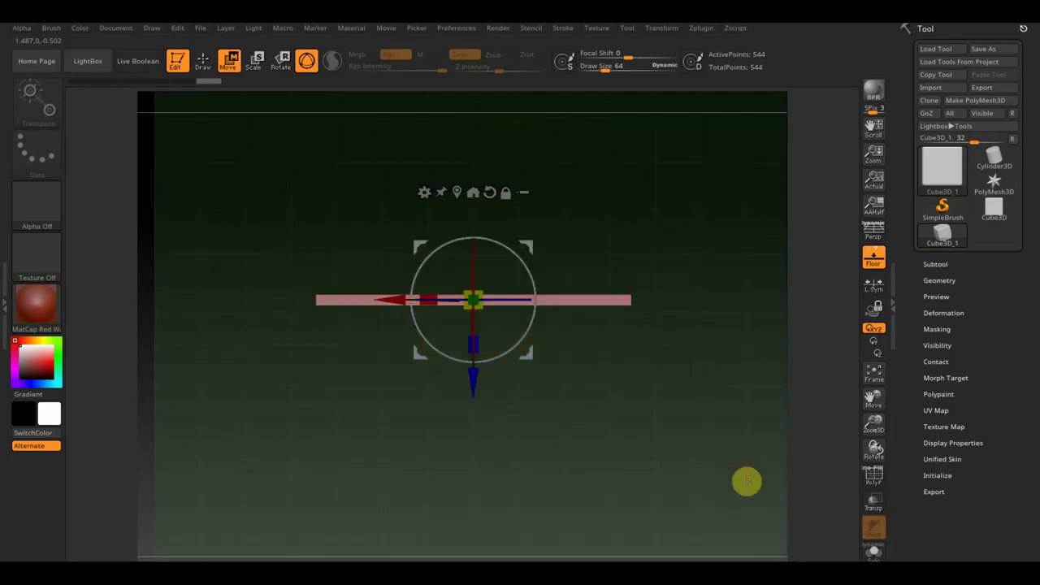
{"action": "mouse_move", "coordinate": [477, 398]}
{"action": "left_mouse_down"}
{"action": "mouse_move", "coordinate": [480, 298]}
{"action": "mouse_move", "coordinate": [502, 258]}
{"action": "left_mouse_up"}
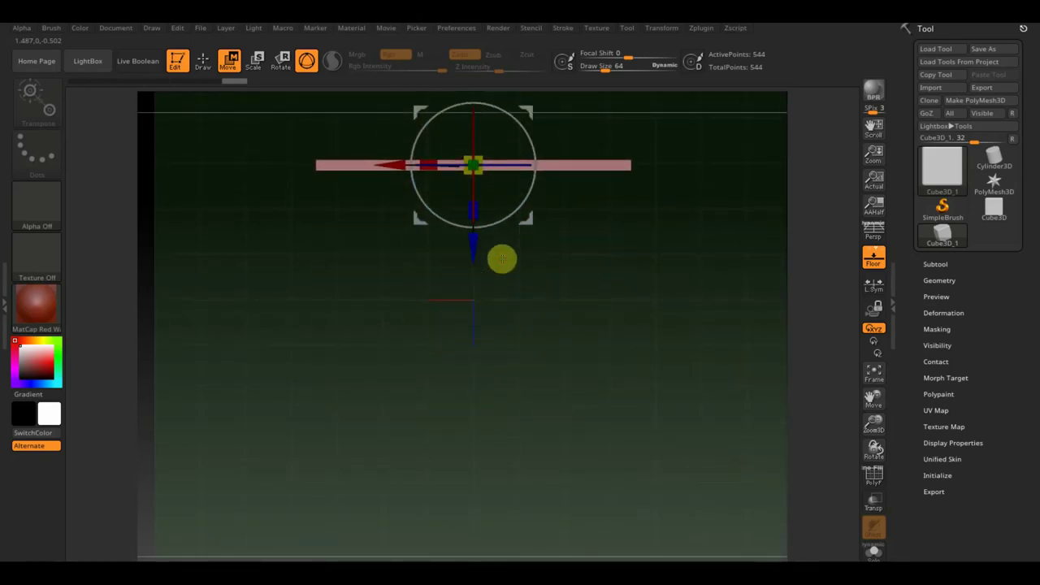
{"action": "mouse_move", "coordinate": [541, 248]}
{"action": "left_mouse_down"}
{"action": "mouse_move", "coordinate": [589, 300]}
{"action": "mouse_move", "coordinate": [628, 307]}
{"action": "mouse_move", "coordinate": [626, 209]}
{"action": "mouse_move", "coordinate": [636, 334]}
{"action": "left_mouse_up"}
{"action": "left_click_drag", "start_coordinate": [677, 301], "coordinate": [638, 417], "text": "alt"}
{"action": "left_click_drag", "start_coordinate": [398, 274], "coordinate": [363, 283]}
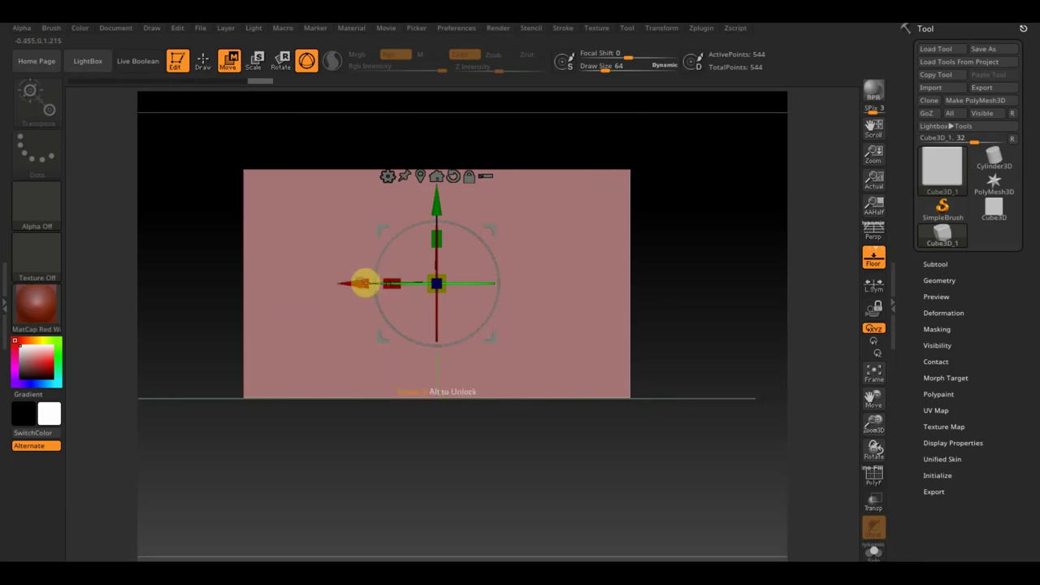
- Convert the slab to a PolyMesh3D and test a DynaMesh remesh, then undo it
{"action": "left_click", "coordinate": [972, 106]}
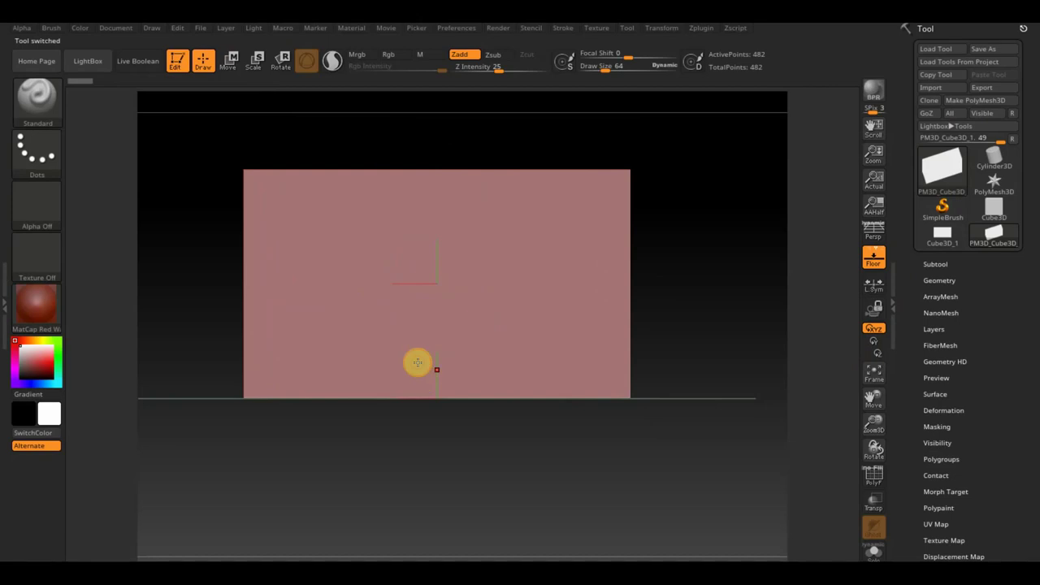
{"action": "left_click", "coordinate": [944, 278]}
{"action": "left_click", "coordinate": [946, 501]}
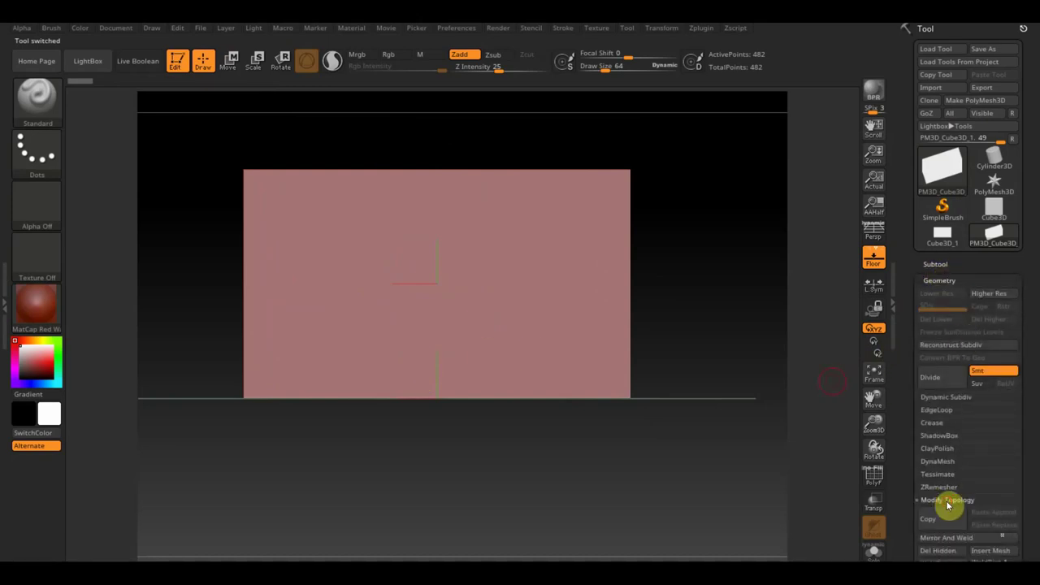
{"action": "left_click", "coordinate": [941, 462]}
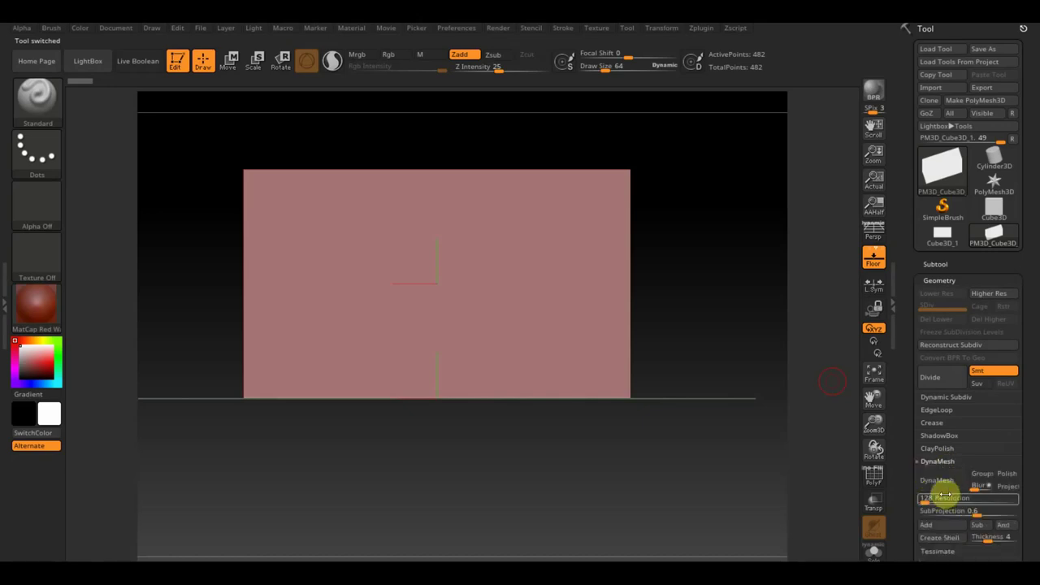
{"action": "left_click", "coordinate": [938, 481]}
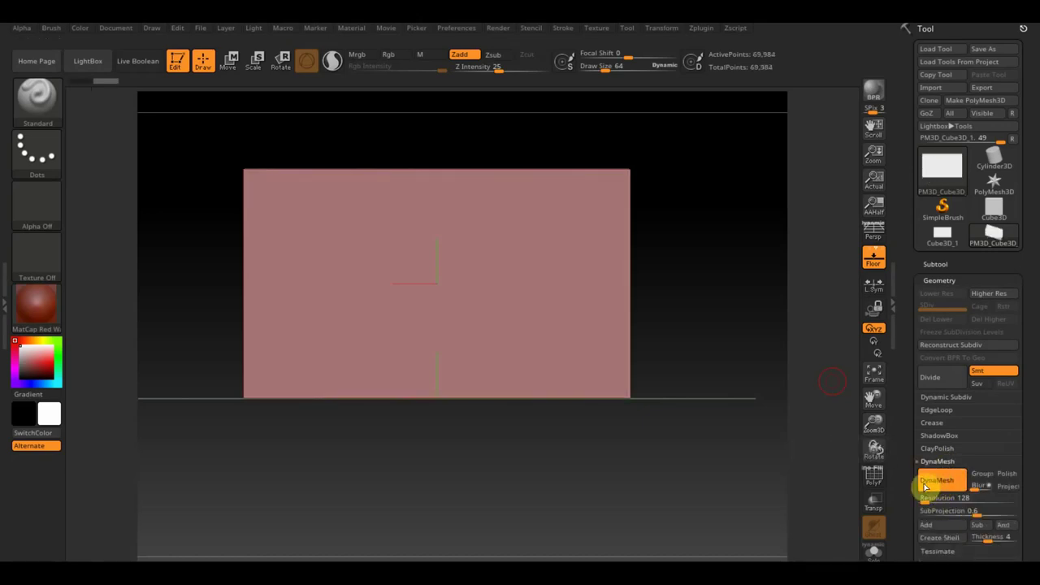
{"action": "key", "text": "ctrl+z"}
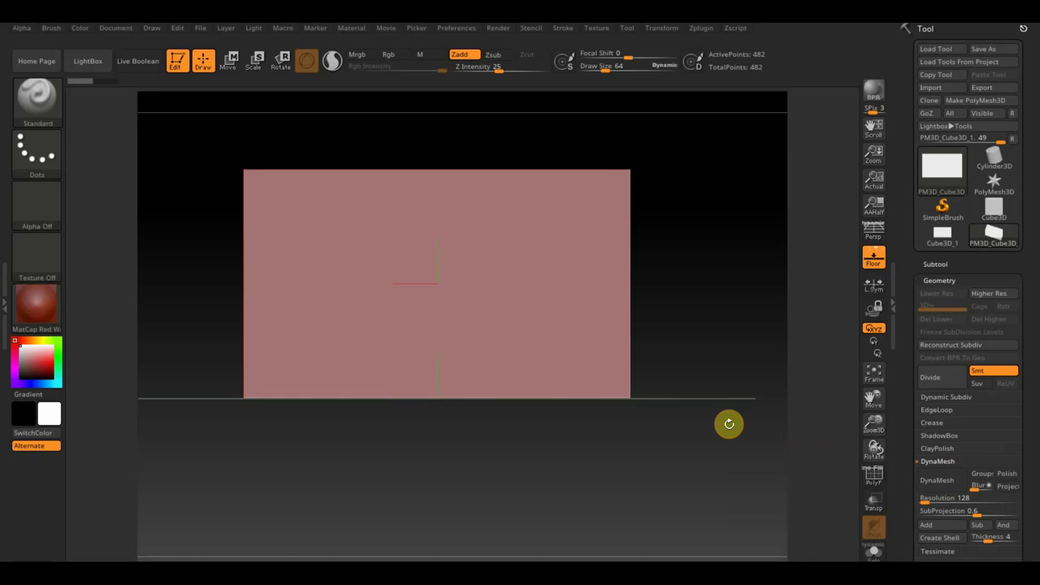
- Try DynaMesh resolution 464, undo, then remesh at 192 for 155,608 points
{"action": "left_click", "coordinate": [934, 499]}
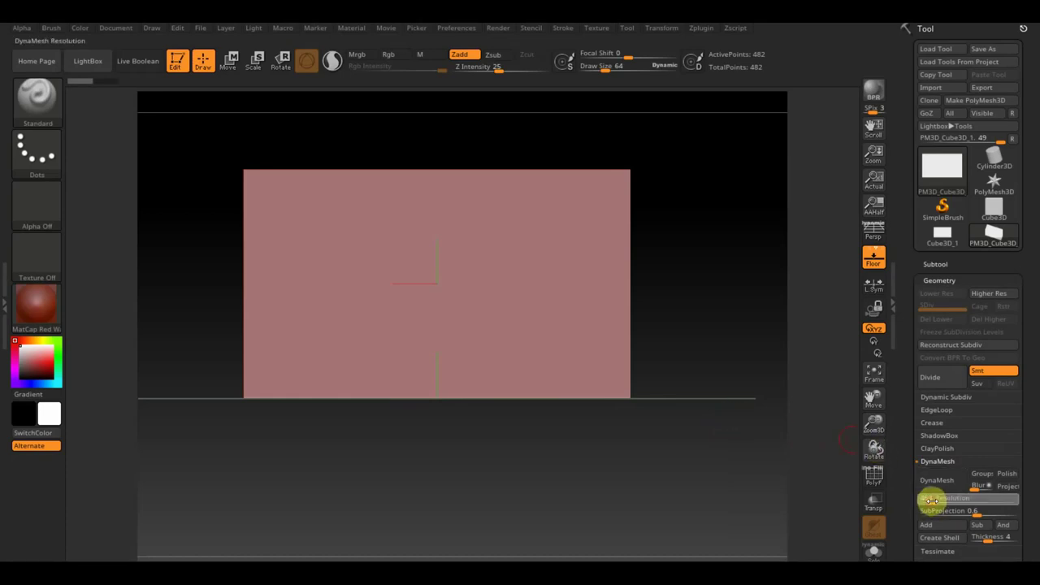
{"action": "type", "text": "464"}
{"action": "key", "text": "Return"}
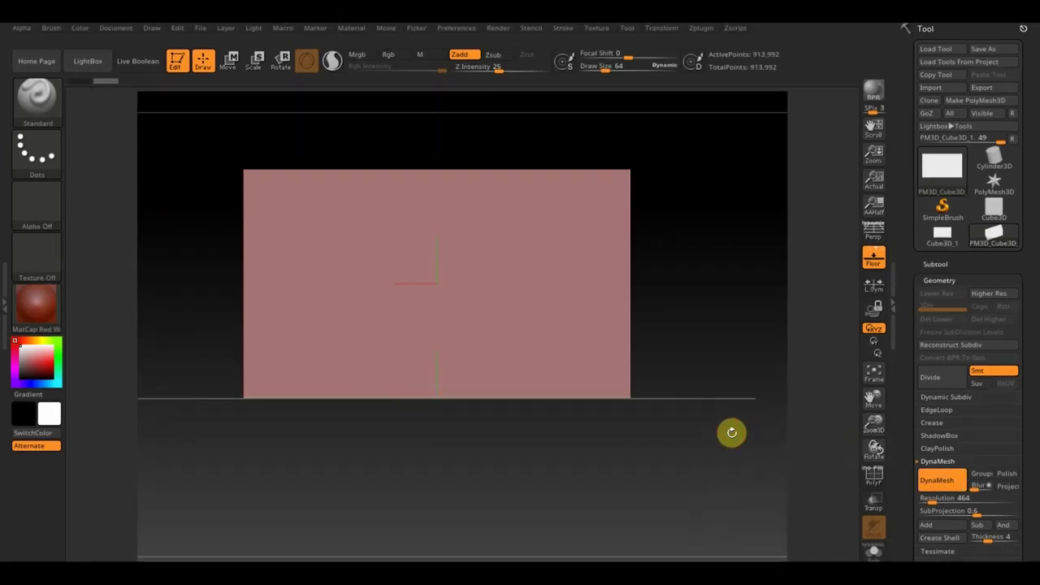
{"action": "key", "text": "ctrl+z"}
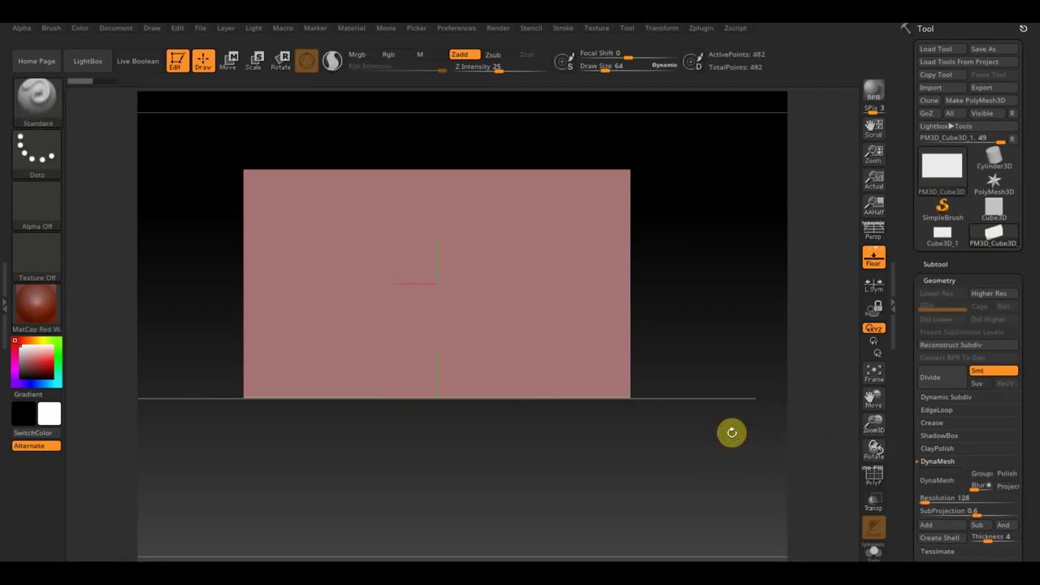
{"action": "left_click", "coordinate": [930, 501]}
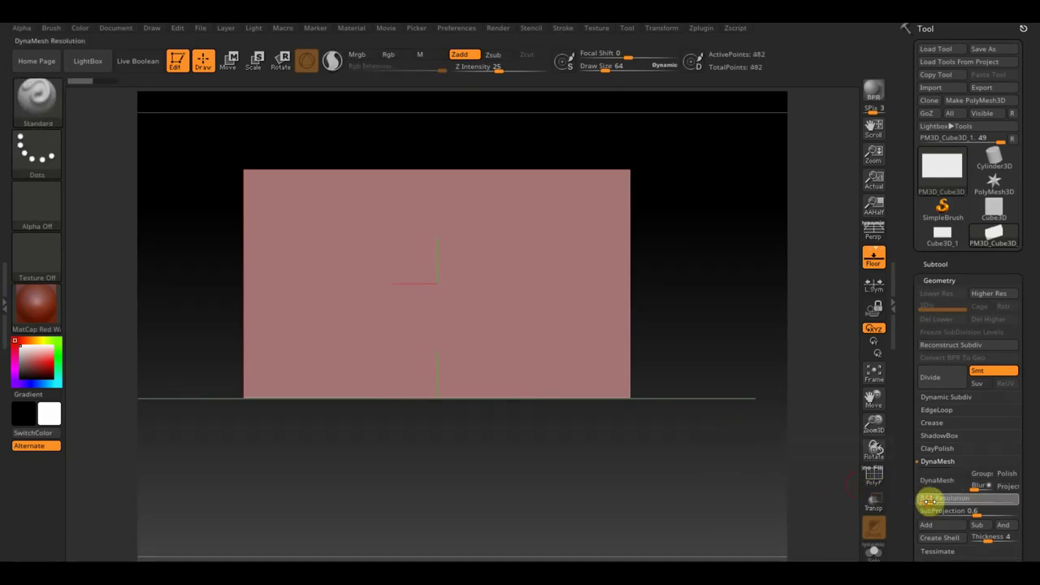
{"action": "left_click_drag", "start_coordinate": [927, 501], "coordinate": [921, 497]}
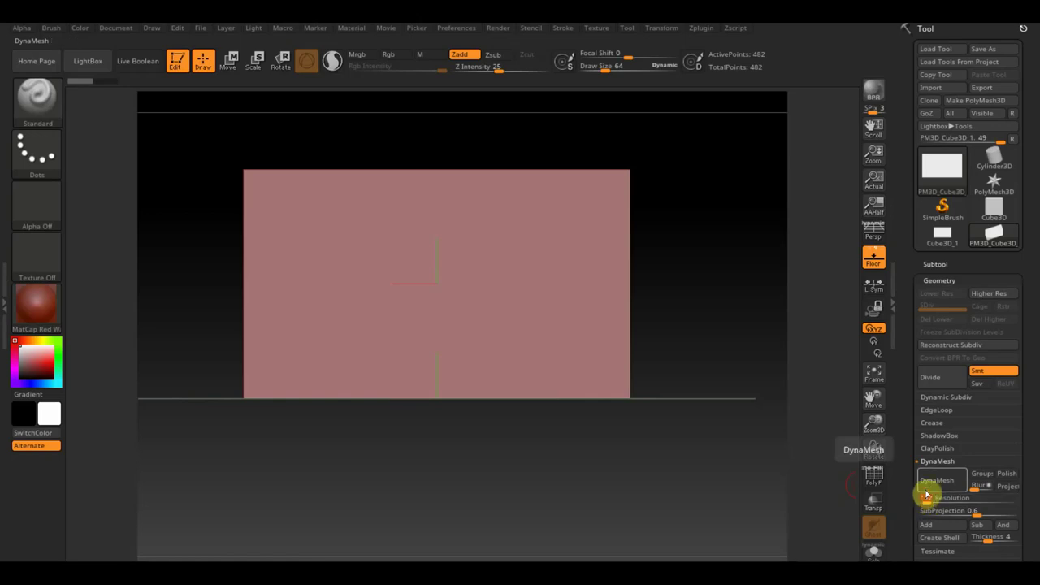
{"action": "left_click", "coordinate": [933, 486]}
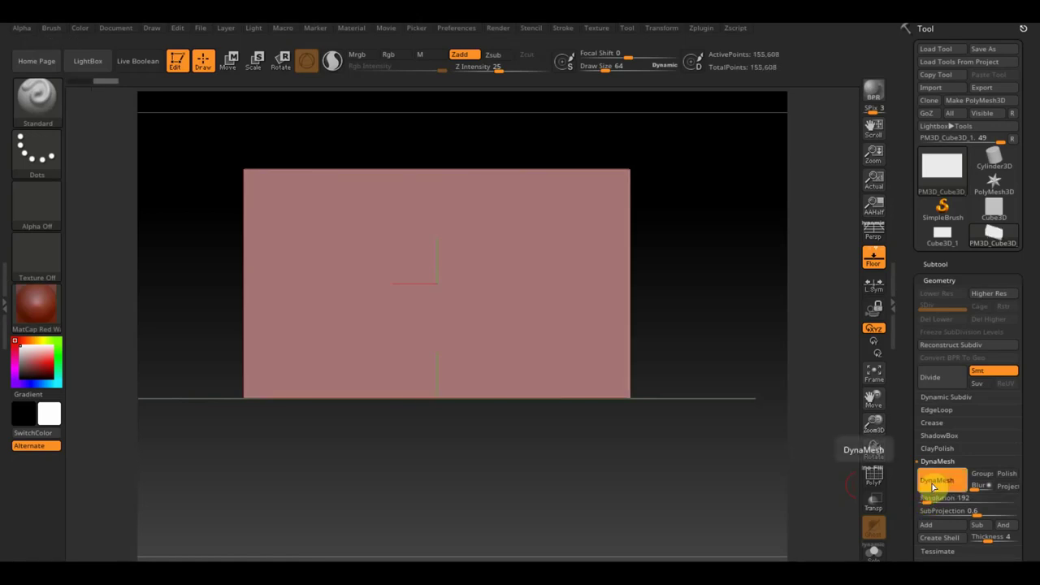
{"action": "left_click", "coordinate": [938, 264]}
- Append a Cylinder3D subtool beside the wall and make PM3D_Cylinder3D1 active for transforming
{"action": "scroll", "coordinate": [1030, 438], "scroll_direction": "down", "scroll_amount": 3}
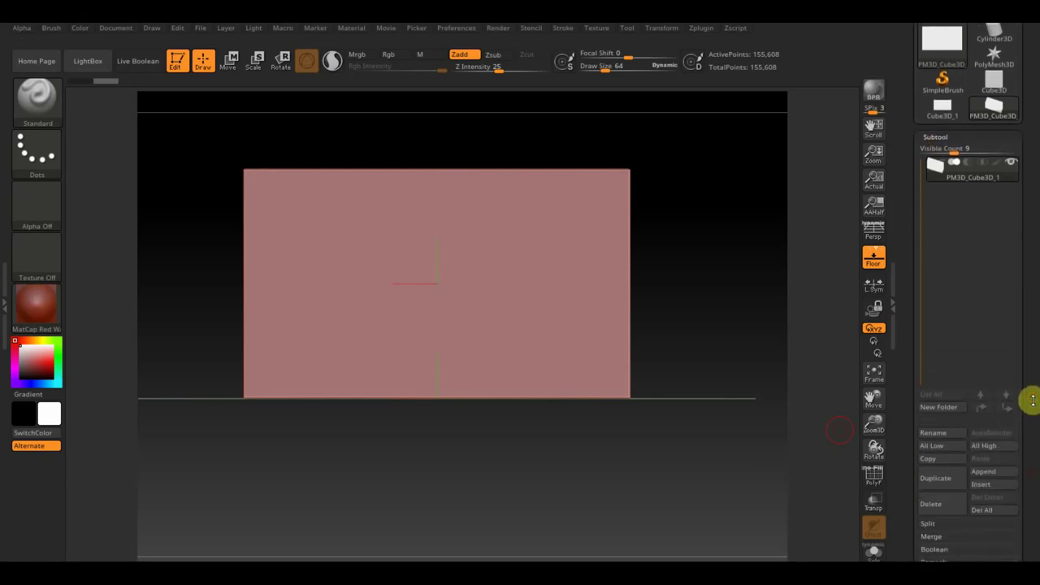
{"action": "left_click", "coordinate": [985, 471]}
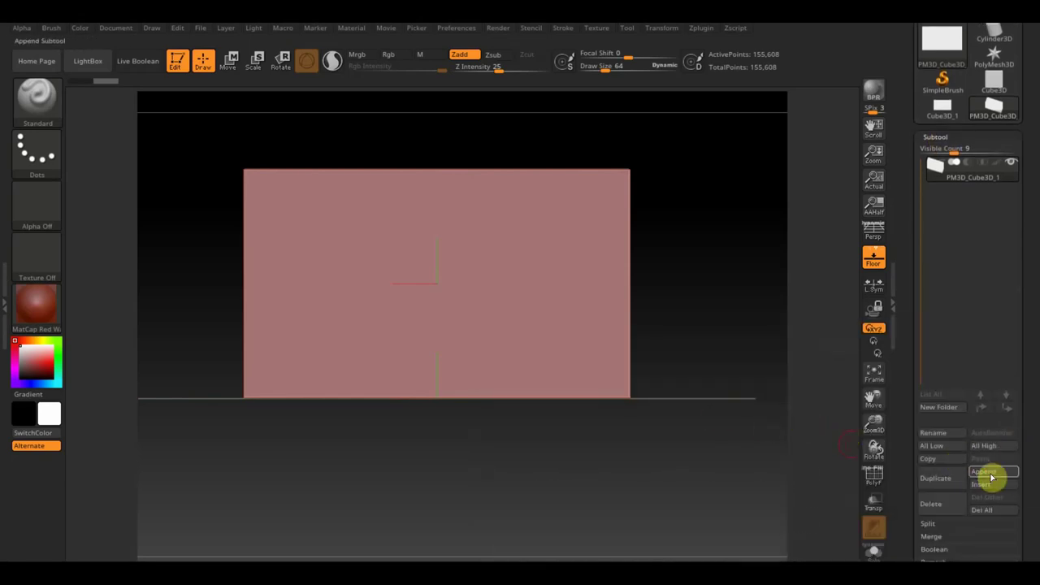
{"action": "left_click", "coordinate": [994, 476]}
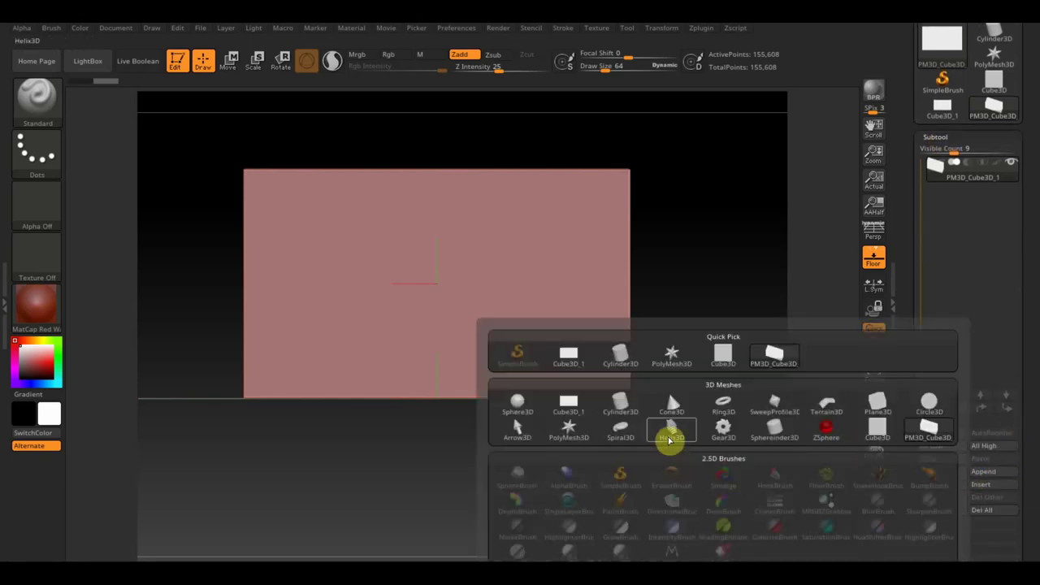
{"action": "left_click", "coordinate": [622, 410]}
{"action": "mouse_move", "coordinate": [617, 406]}
{"action": "left_mouse_down"}
{"action": "mouse_move", "coordinate": [639, 455]}
{"action": "mouse_move", "coordinate": [608, 464]}
{"action": "mouse_move", "coordinate": [414, 325]}
{"action": "left_mouse_up"}
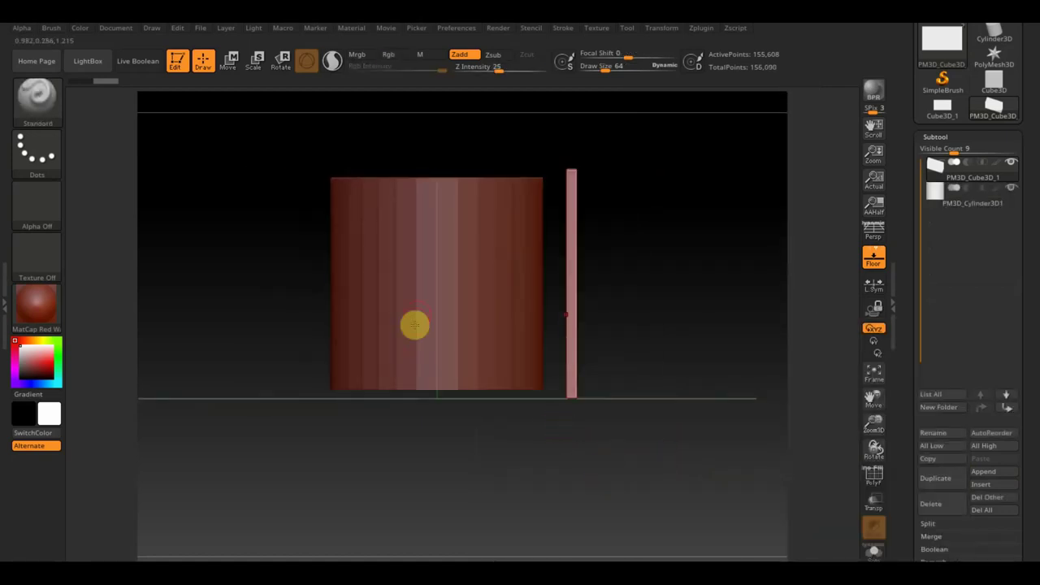
{"action": "left_click", "coordinate": [428, 298], "text": "alt"}
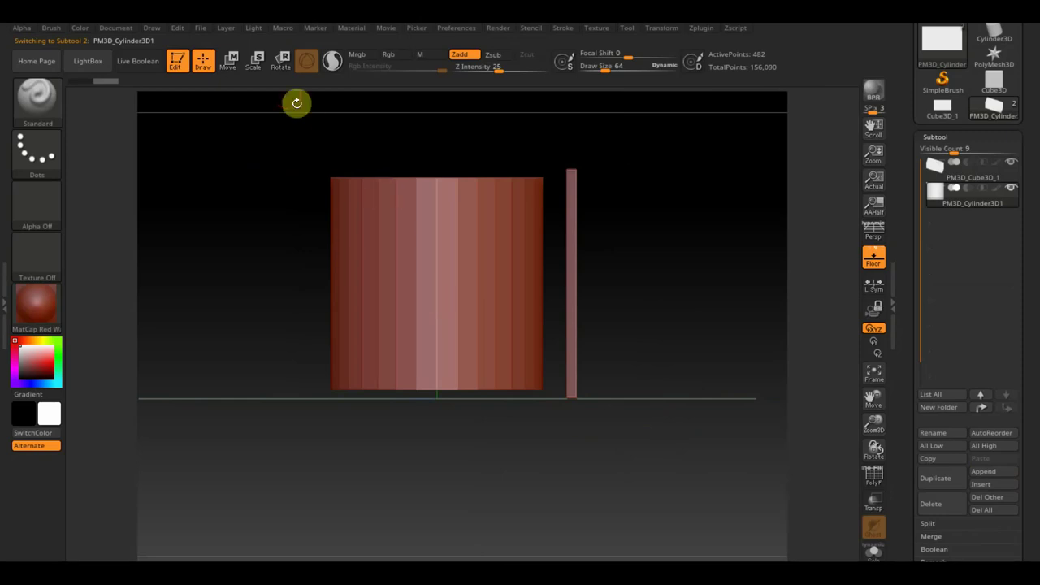
{"action": "left_click", "coordinate": [231, 61]}
- Rotate the cylinder 90° onto its side and scale it into a thin disc, viewed face-on
{"action": "mouse_move", "coordinate": [476, 236]}
{"action": "left_mouse_down"}
{"action": "mouse_move", "coordinate": [480, 318]}
{"action": "mouse_move", "coordinate": [492, 307]}
{"action": "left_mouse_up"}
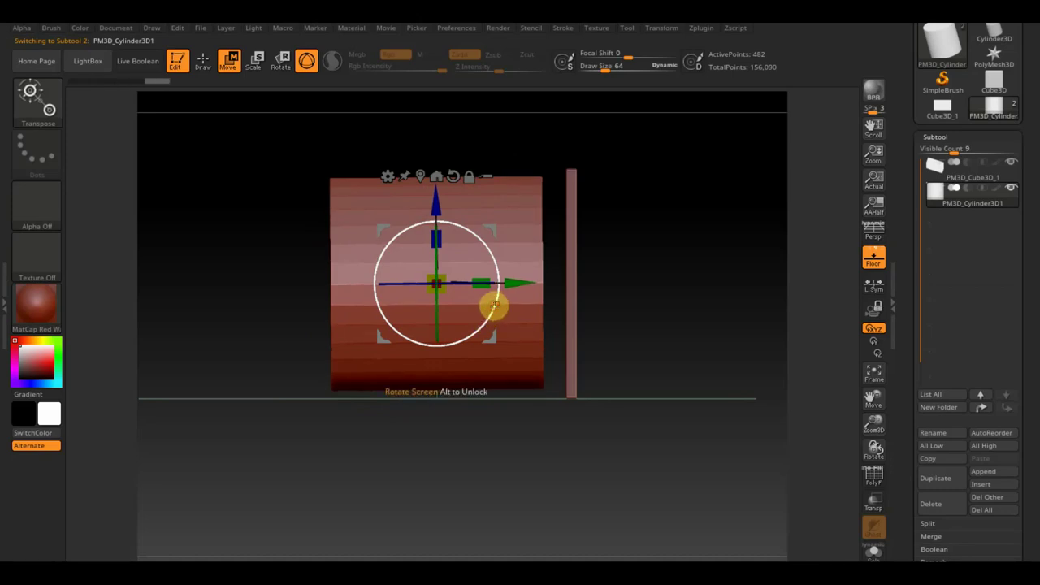
{"action": "left_click_drag", "start_coordinate": [483, 276], "coordinate": [407, 270]}
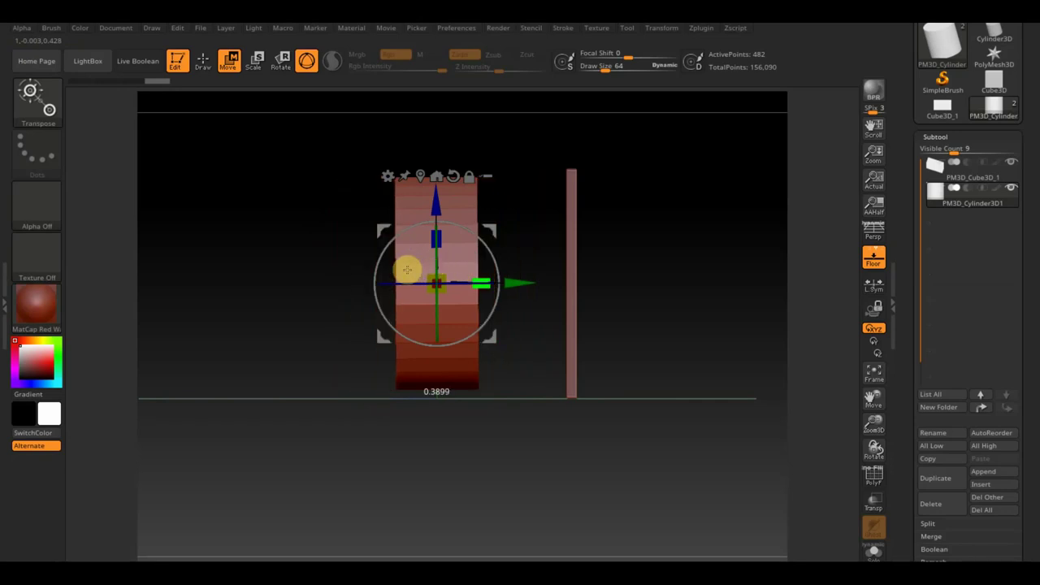
{"action": "mouse_move", "coordinate": [509, 424]}
{"action": "left_mouse_down"}
{"action": "mouse_move", "coordinate": [560, 424]}
{"action": "mouse_move", "coordinate": [598, 445]}
{"action": "left_mouse_up"}
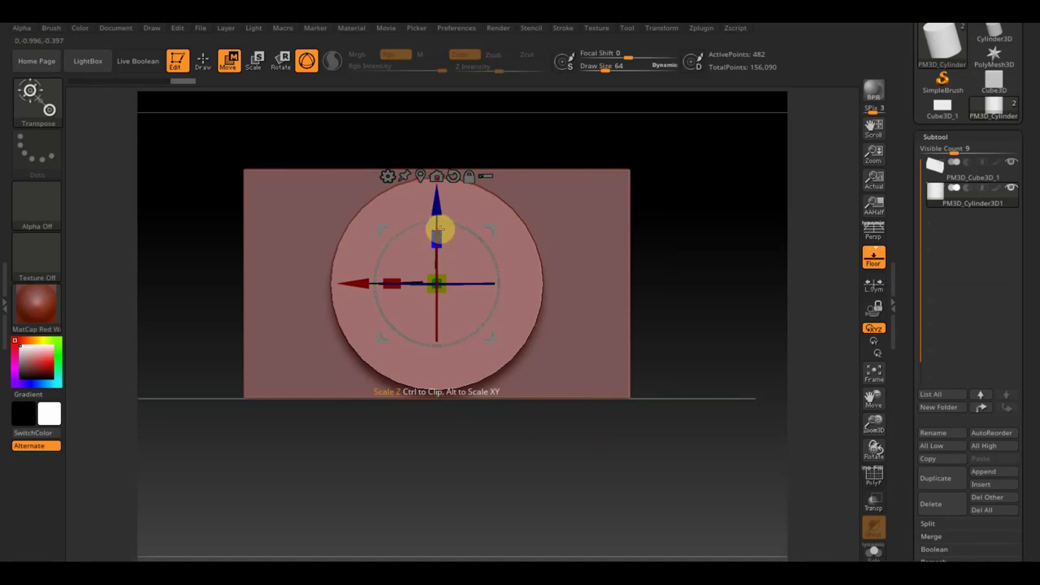
{"action": "left_click", "coordinate": [203, 65]}
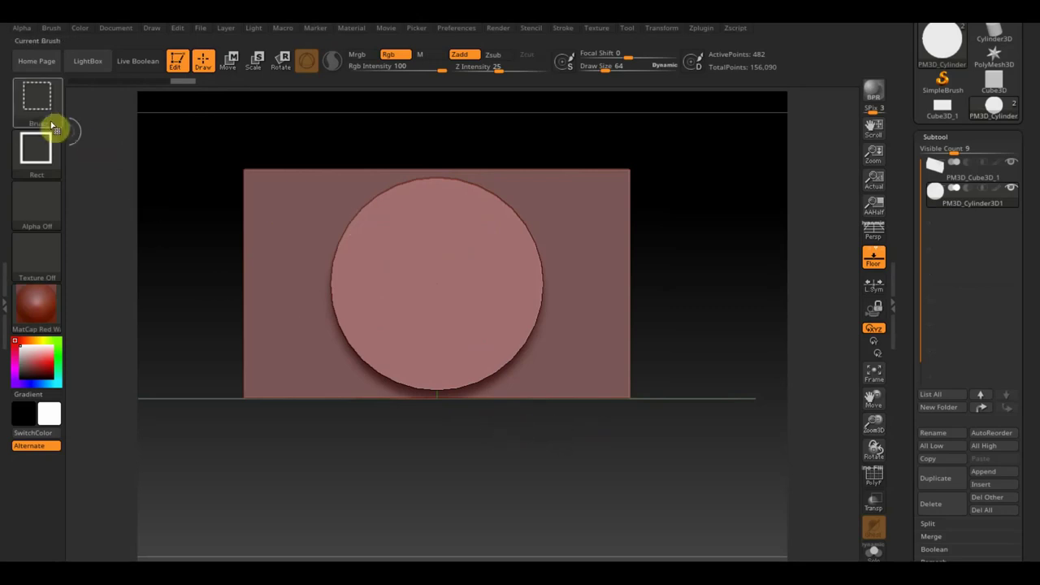
- Trim away the disc's bottom half with TrimRect and subdivide the arch to 5,610 points
{"action": "left_click", "coordinate": [47, 116]}
{"action": "left_click", "coordinate": [778, 180]}
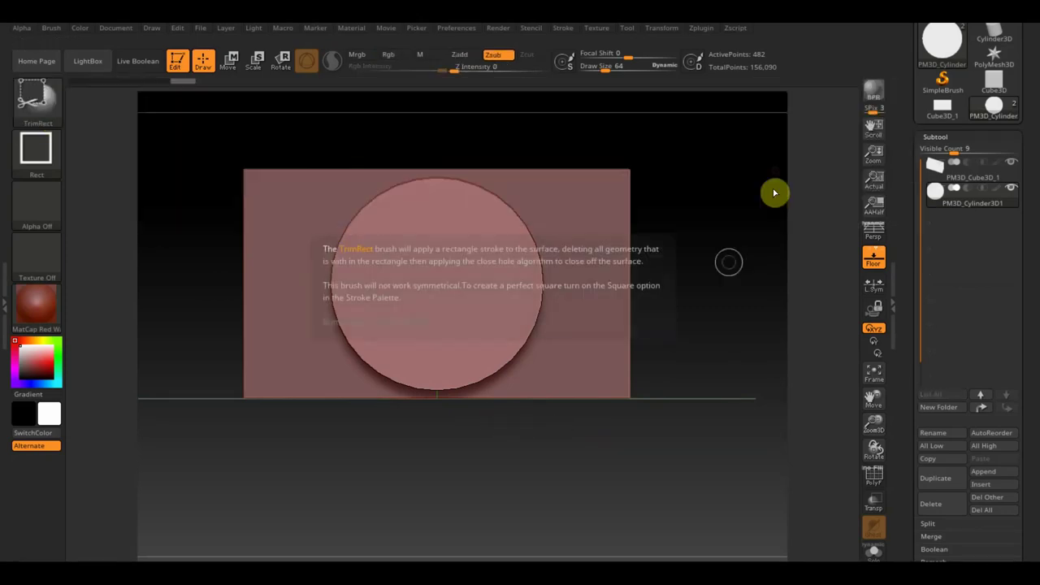
{"action": "mouse_move", "coordinate": [660, 479]}
{"action": "left_mouse_down"}
{"action": "mouse_move", "coordinate": [307, 351]}
{"action": "mouse_move", "coordinate": [270, 284]}
{"action": "left_mouse_up"}
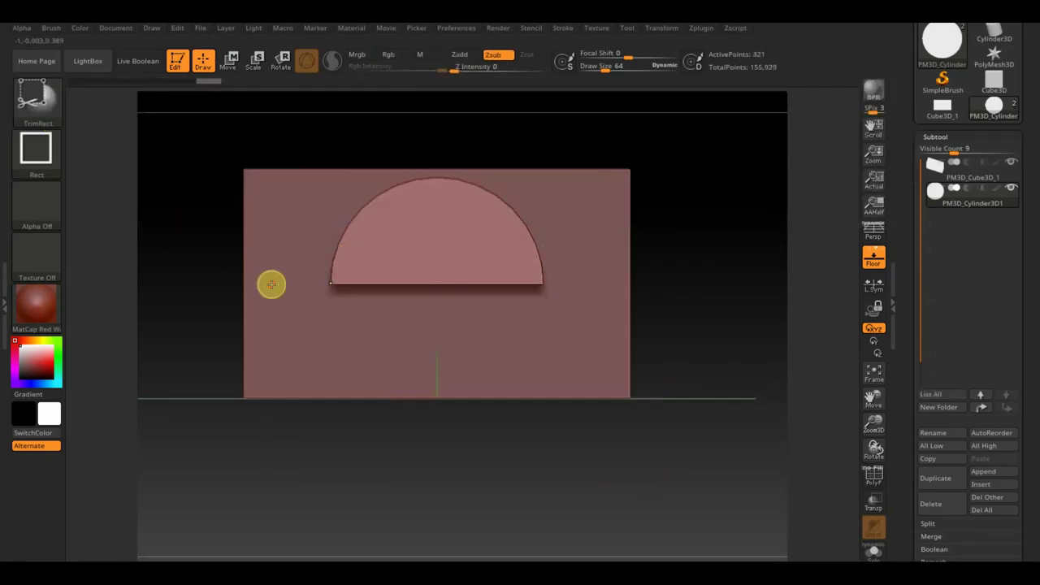
{"action": "left_click_drag", "start_coordinate": [640, 301], "coordinate": [686, 315]}
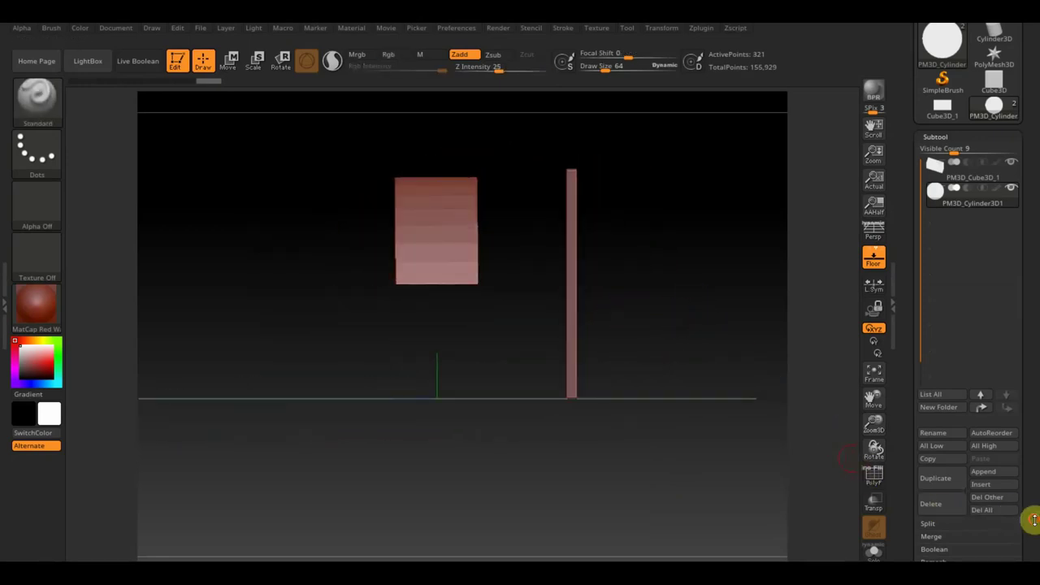
{"action": "left_click_drag", "start_coordinate": [1028, 517], "coordinate": [1028, 467]}
{"action": "key", "text": "ctrl+d"}
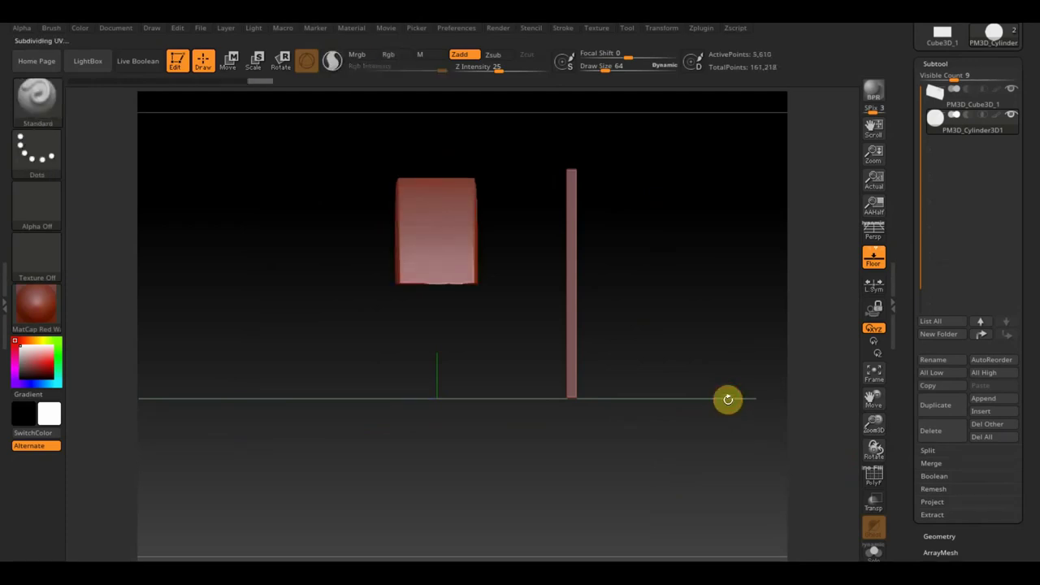
- Delete the arch's lower subdivision levels and DynaMesh it to 27,262 points
{"action": "left_click", "coordinate": [942, 537]}
{"action": "left_click", "coordinate": [949, 121]}
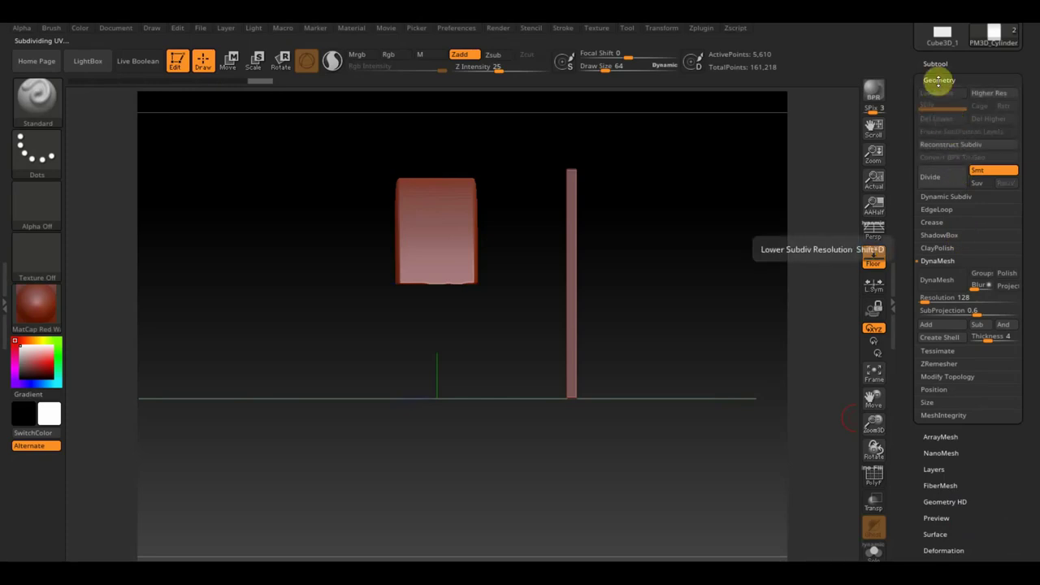
{"action": "left_click", "coordinate": [936, 280]}
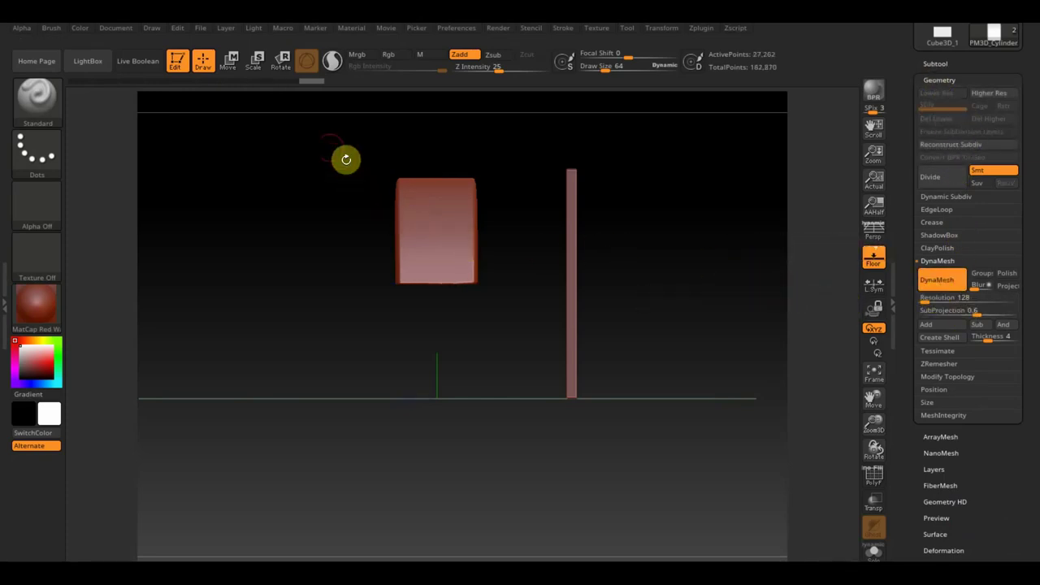
- Slide the arch against the wall and lower it slightly on the pink panel
{"action": "left_click", "coordinate": [227, 61]}
{"action": "mouse_move", "coordinate": [528, 293]}
{"action": "left_mouse_down"}
{"action": "mouse_move", "coordinate": [573, 285]}
{"action": "mouse_move", "coordinate": [648, 318]}
{"action": "left_mouse_up"}
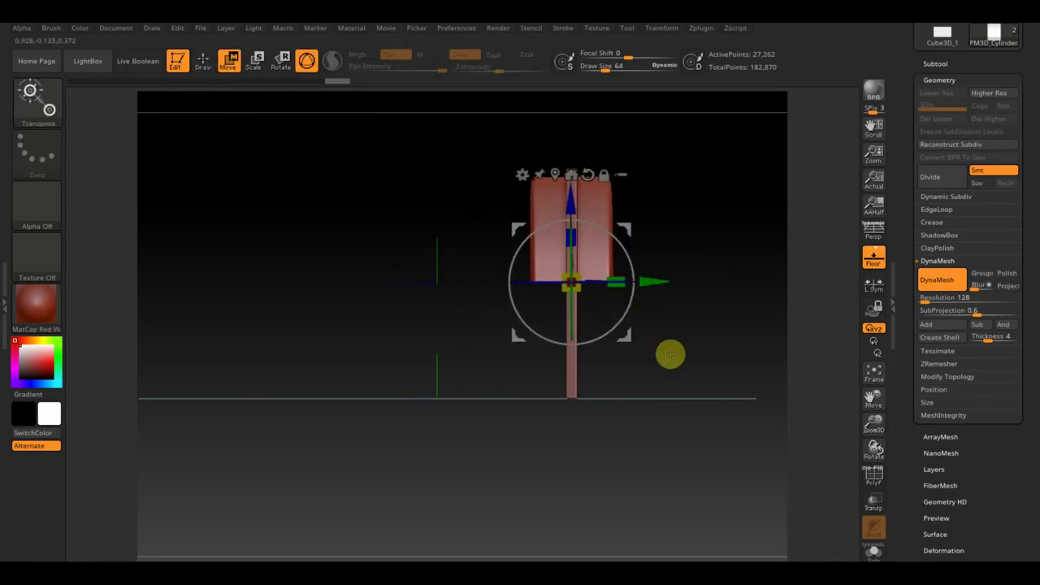
{"action": "left_click_drag", "start_coordinate": [669, 352], "coordinate": [683, 355]}
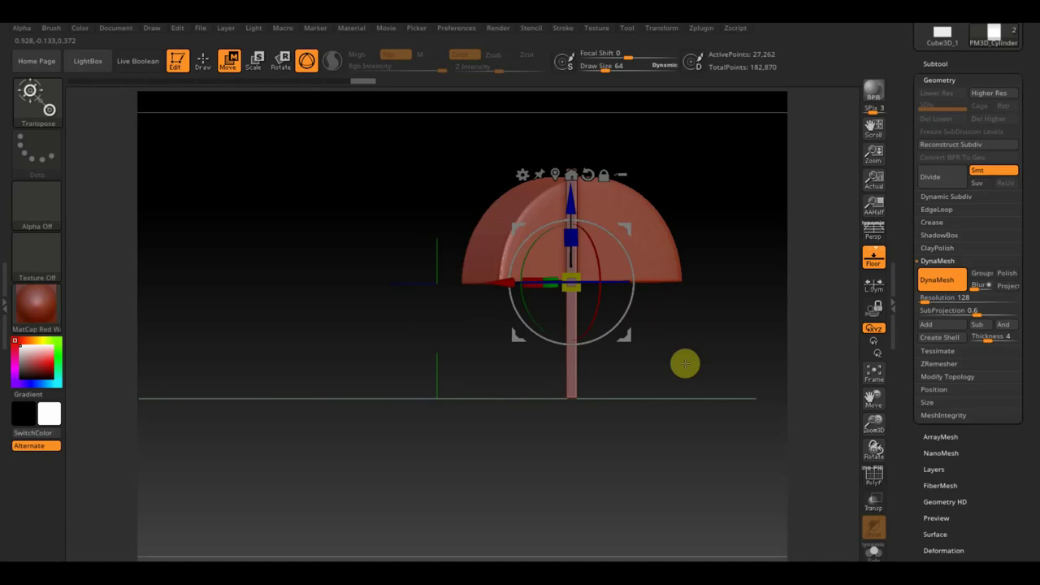
{"action": "key", "text": "ctrl+z"}
{"action": "mouse_move", "coordinate": [645, 420]}
{"action": "left_mouse_down"}
{"action": "mouse_move", "coordinate": [696, 451]}
{"action": "mouse_move", "coordinate": [629, 463]}
{"action": "left_mouse_up"}
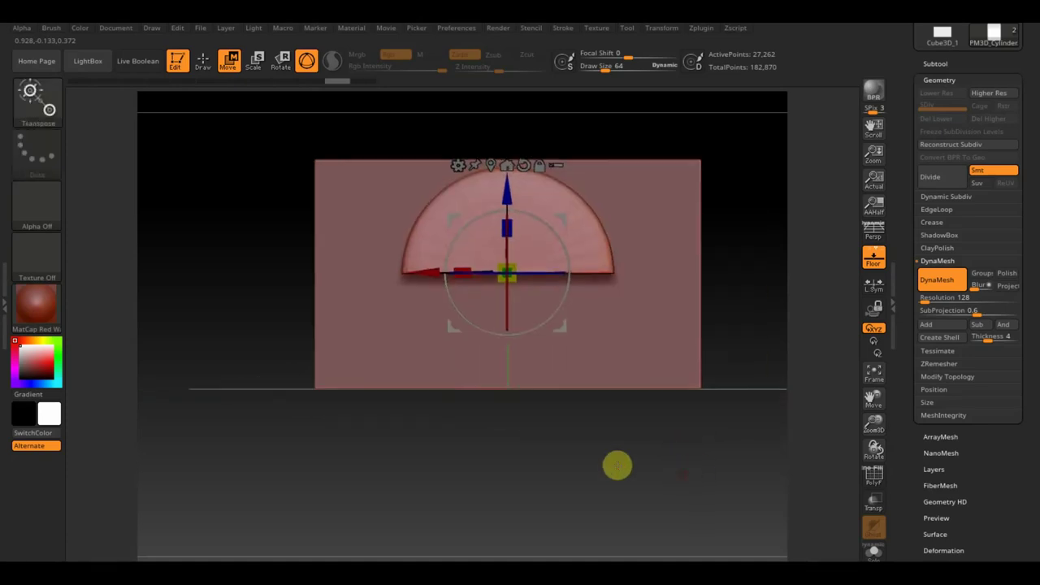
{"action": "left_click_drag", "start_coordinate": [512, 190], "coordinate": [506, 211]}
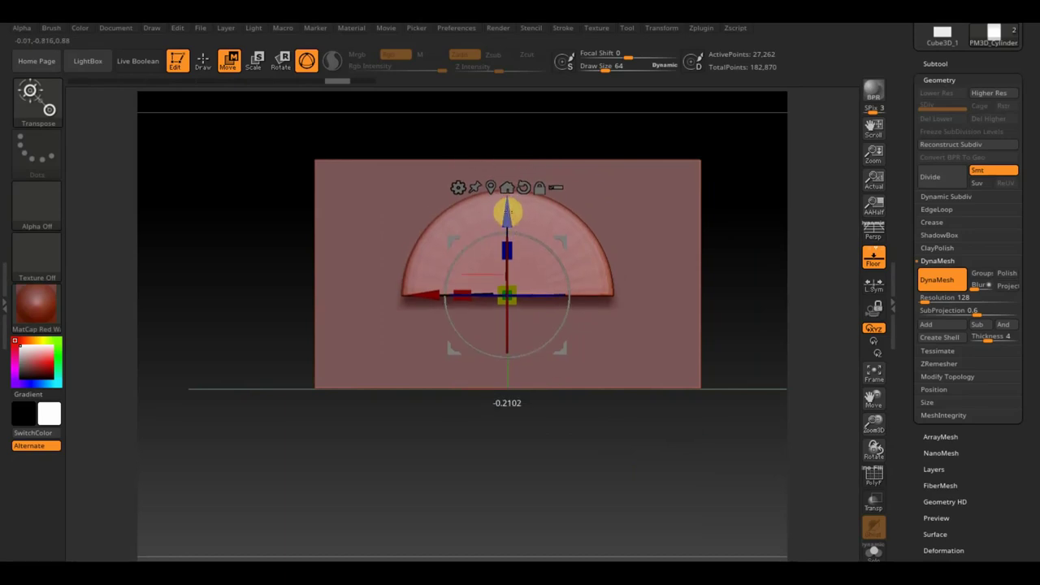
{"action": "left_click_drag", "start_coordinate": [670, 439], "coordinate": [652, 495]}
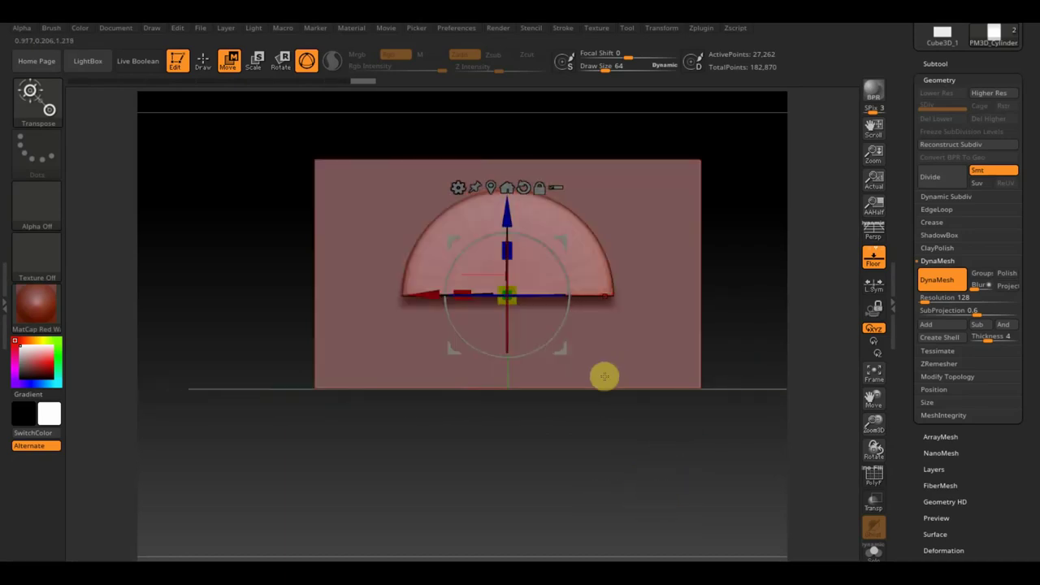
{"action": "left_click", "coordinate": [940, 60]}
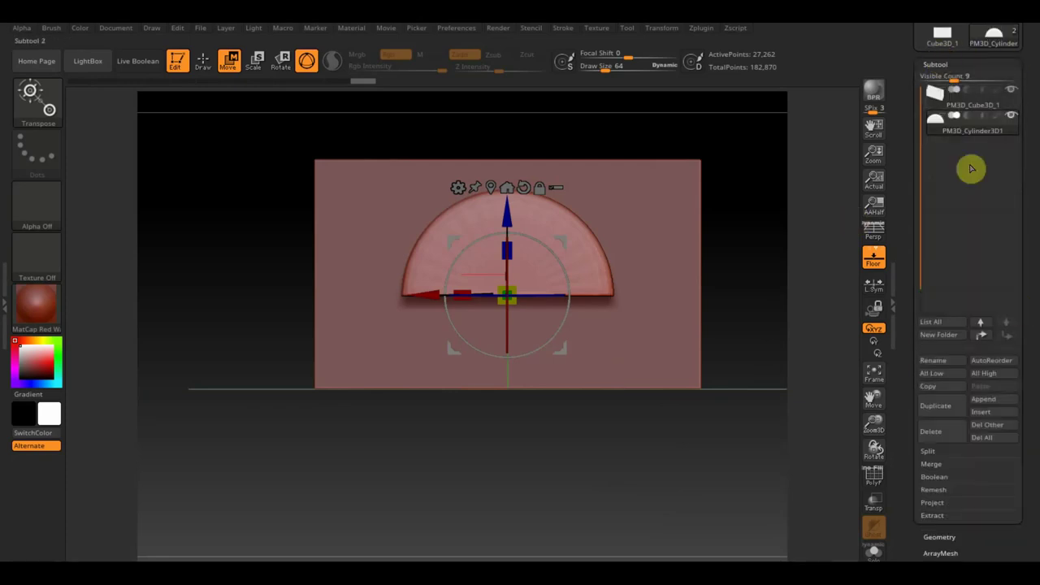
{"action": "left_click", "coordinate": [935, 108]}
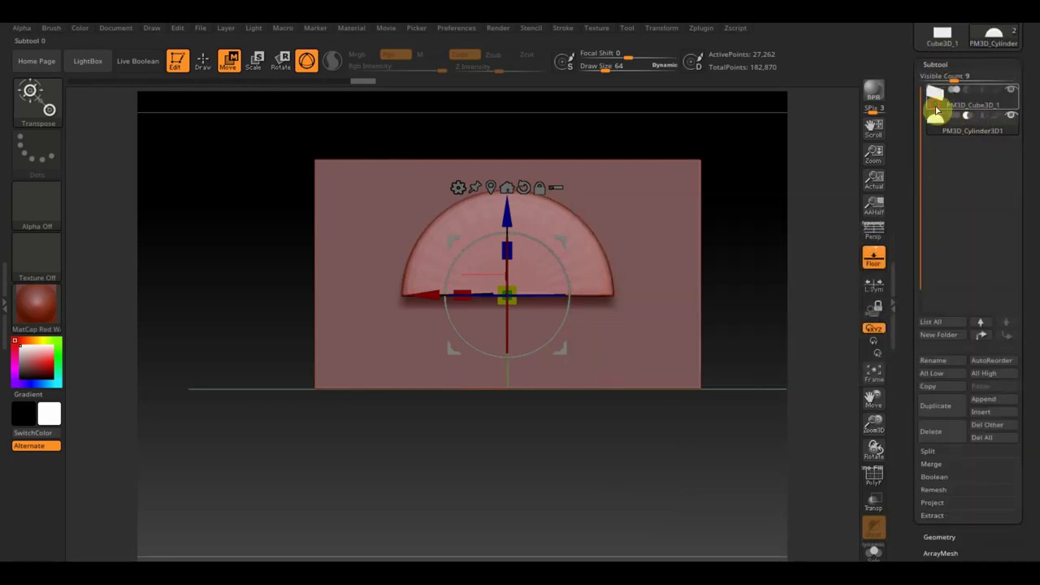
- MergeDown the arch into PM3D_Cube3D_1, giving one 131,522-point mesh
{"action": "left_click", "coordinate": [936, 108]}
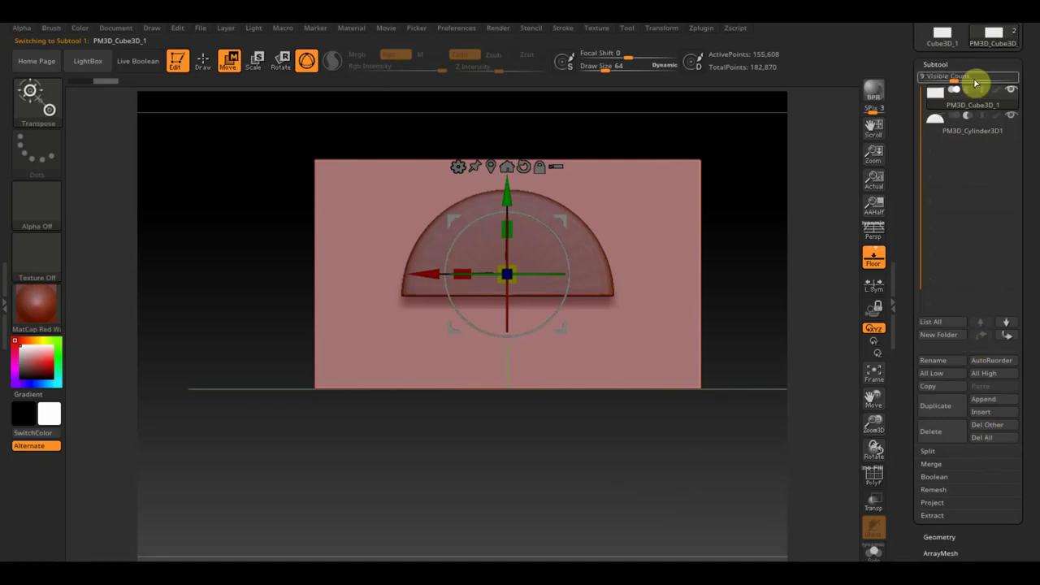
{"action": "left_click", "coordinate": [932, 469]}
{"action": "left_click", "coordinate": [949, 478]}
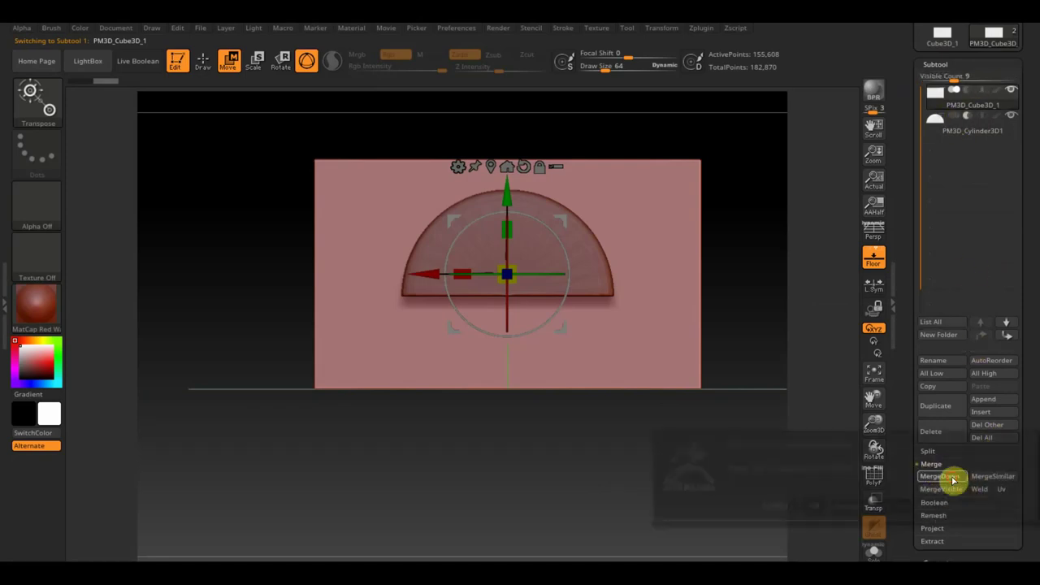
{"action": "left_click", "coordinate": [813, 506]}
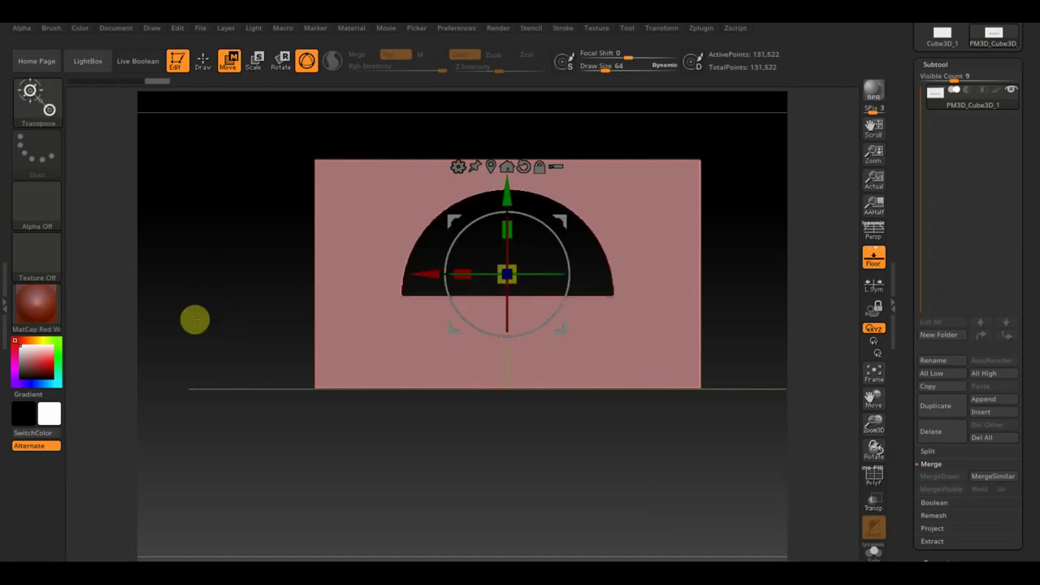
{"action": "left_click_drag", "start_coordinate": [208, 273], "coordinate": [398, 498]}
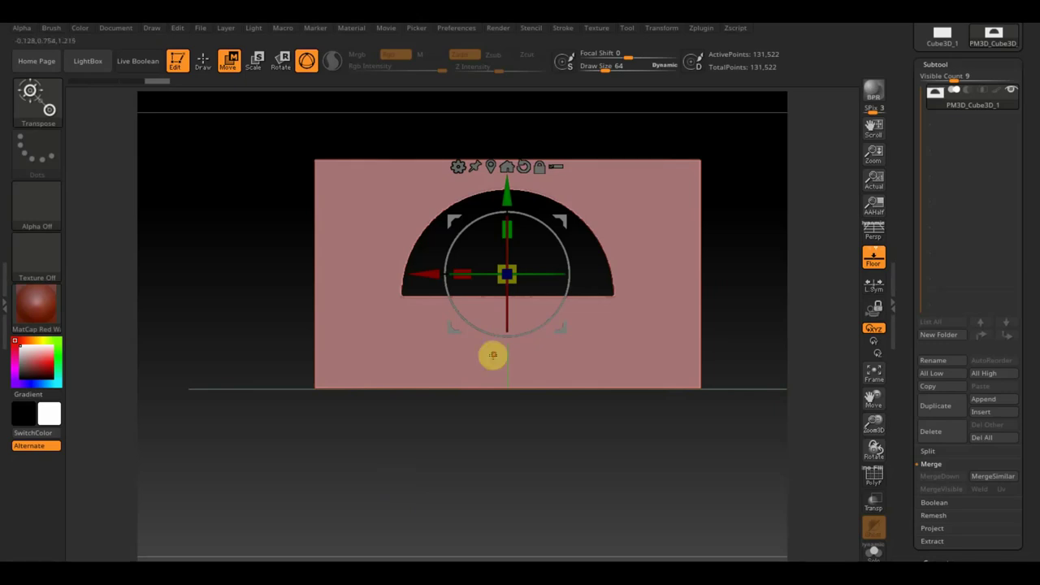
{"action": "mouse_move", "coordinate": [515, 467]}
{"action": "left_mouse_down"}
{"action": "mouse_move", "coordinate": [515, 544]}
{"action": "mouse_move", "coordinate": [593, 488]}
{"action": "left_mouse_up"}
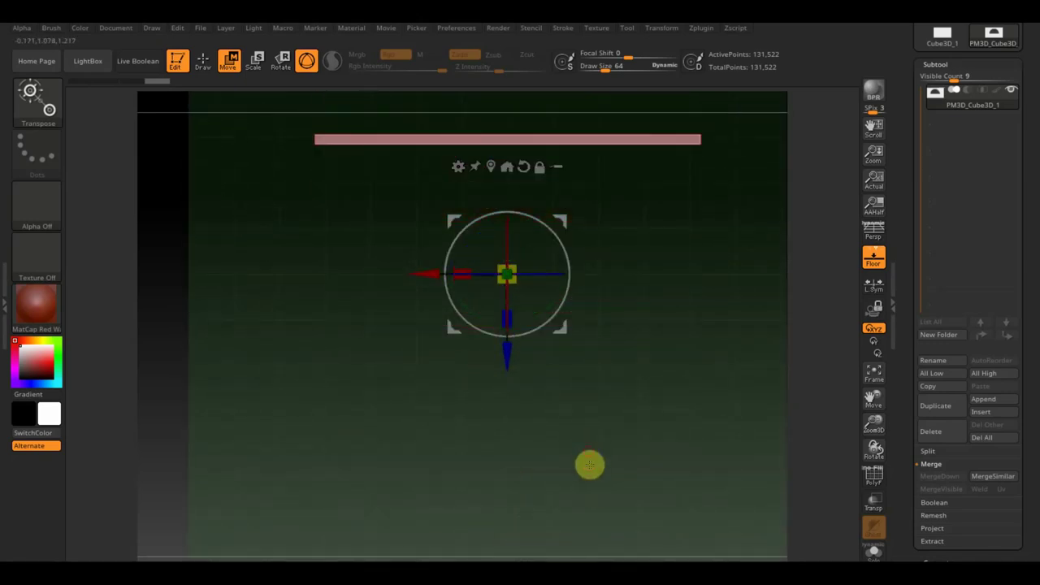
{"action": "left_click", "coordinate": [995, 399]}
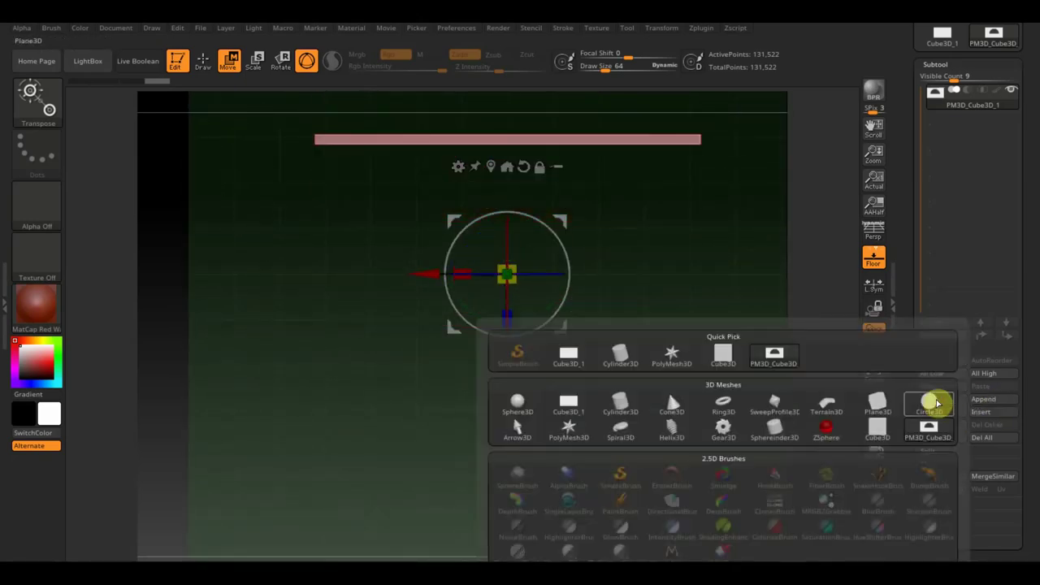
- Append a new cube and shape it into a thin, long slab beside the wall
{"action": "left_click", "coordinate": [724, 354]}
{"action": "left_click", "coordinate": [591, 329]}
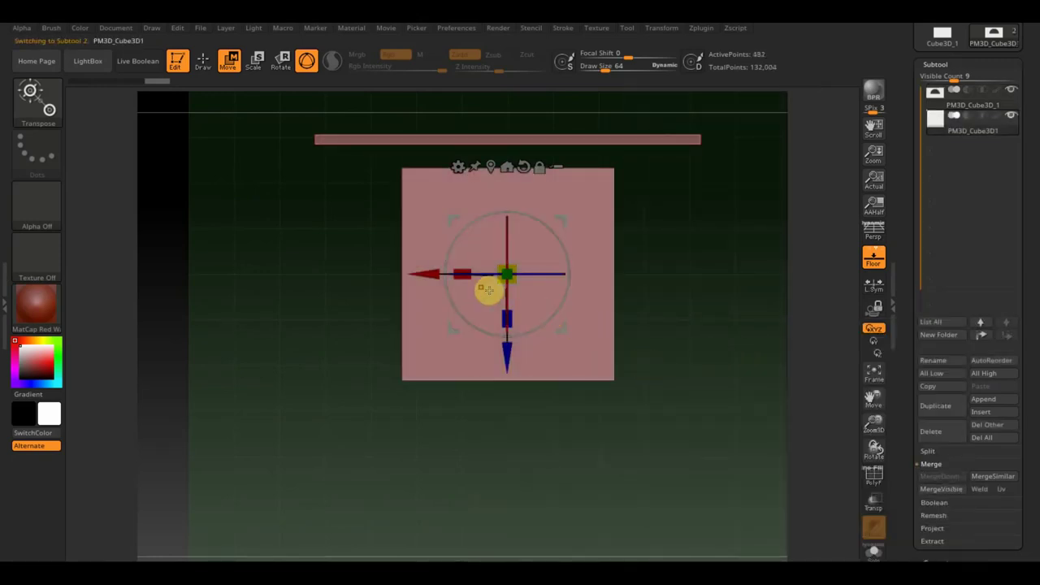
{"action": "left_click_drag", "start_coordinate": [460, 271], "coordinate": [573, 277]}
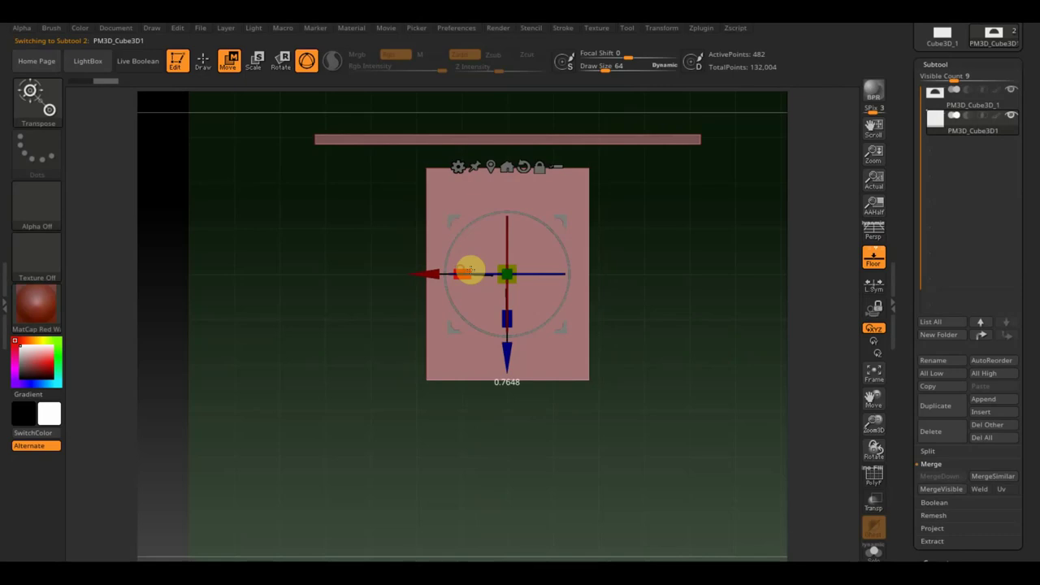
{"action": "left_click_drag", "start_coordinate": [459, 271], "coordinate": [524, 274]}
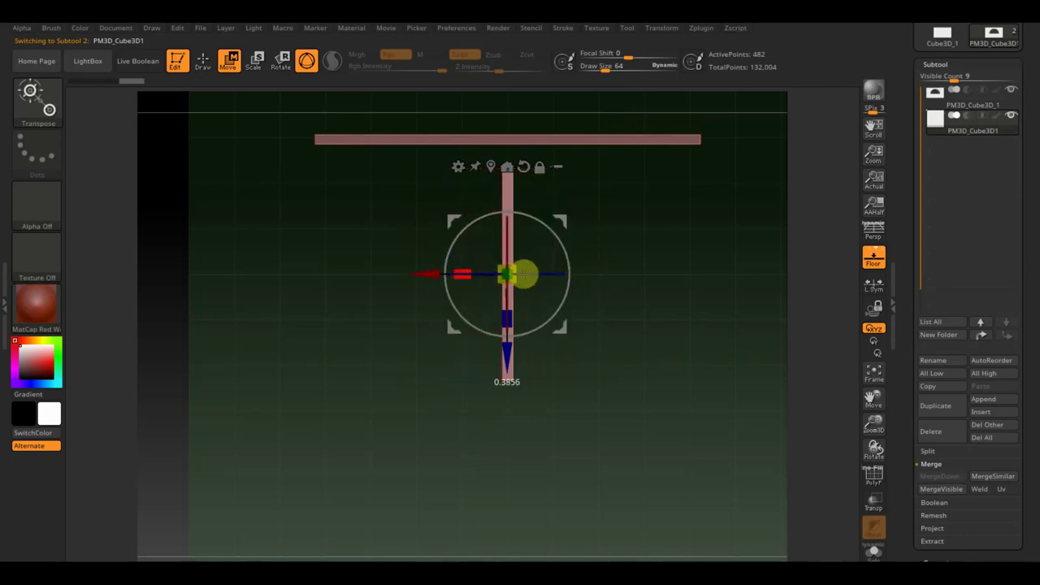
{"action": "left_click_drag", "start_coordinate": [418, 274], "coordinate": [239, 269]}
{"action": "mouse_move", "coordinate": [324, 314]}
{"action": "left_mouse_down"}
{"action": "mouse_move", "coordinate": [342, 333]}
{"action": "mouse_move", "coordinate": [320, 394]}
{"action": "mouse_move", "coordinate": [320, 441]}
{"action": "left_mouse_up"}
{"action": "mouse_move", "coordinate": [520, 430]}
{"action": "left_mouse_down"}
{"action": "mouse_move", "coordinate": [587, 420]}
{"action": "mouse_move", "coordinate": [574, 349]}
{"action": "mouse_move", "coordinate": [593, 351]}
{"action": "mouse_move", "coordinate": [588, 384]}
{"action": "left_mouse_up"}
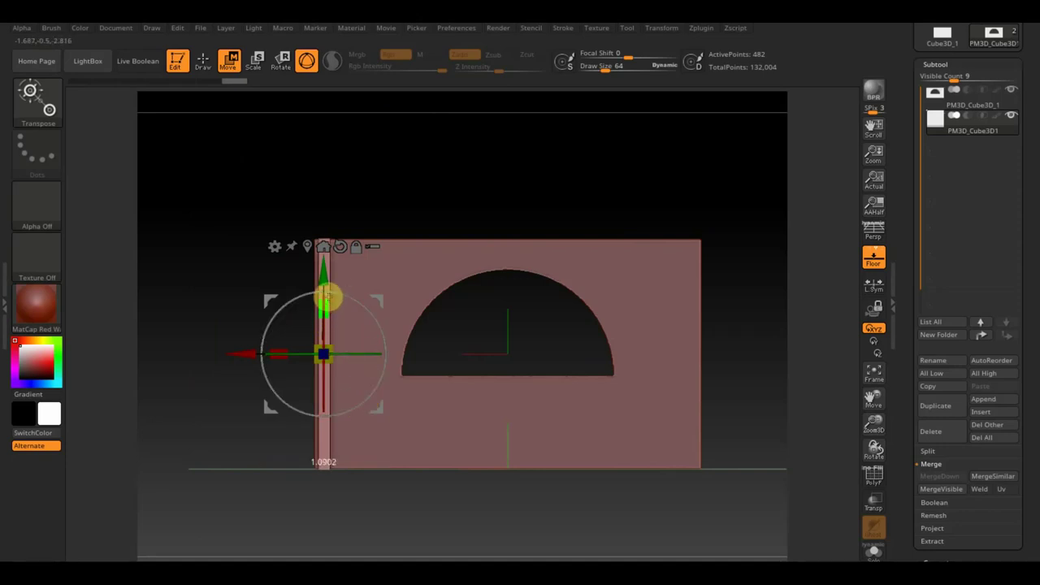
{"action": "mouse_move", "coordinate": [382, 219]}
{"action": "left_mouse_down"}
{"action": "mouse_move", "coordinate": [448, 163]}
{"action": "mouse_move", "coordinate": [398, 177]}
{"action": "mouse_move", "coordinate": [385, 216]}
{"action": "left_mouse_up"}
{"action": "left_click_drag", "start_coordinate": [329, 305], "coordinate": [328, 311]}
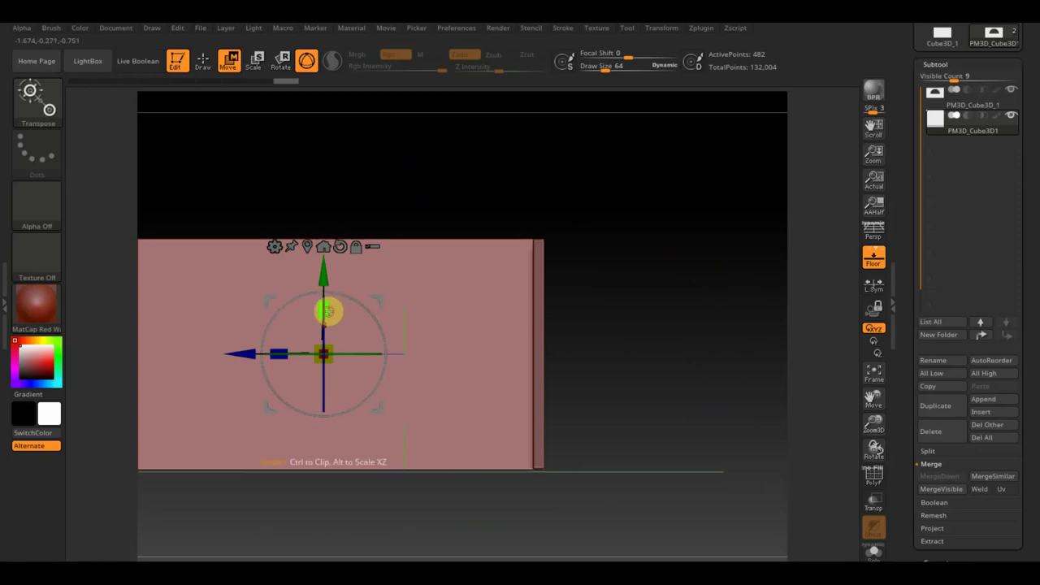
- DynaMesh the new PM3D_Cube3D1 slab to 78,520 active points
{"action": "mouse_move", "coordinate": [673, 232]}
{"action": "left_mouse_down"}
{"action": "mouse_move", "coordinate": [666, 258]}
{"action": "mouse_move", "coordinate": [705, 260]}
{"action": "mouse_move", "coordinate": [738, 288]}
{"action": "left_mouse_up"}
{"action": "mouse_move", "coordinate": [744, 252]}
{"action": "left_mouse_down"}
{"action": "mouse_move", "coordinate": [740, 281]}
{"action": "mouse_move", "coordinate": [723, 269]}
{"action": "mouse_move", "coordinate": [690, 286]}
{"action": "left_mouse_up"}
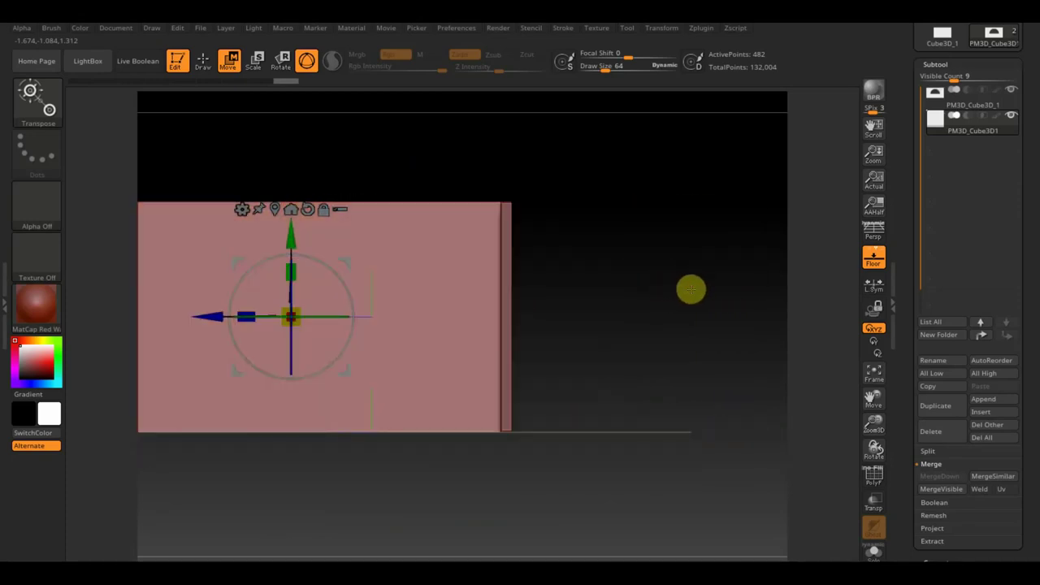
{"action": "left_click", "coordinate": [940, 555]}
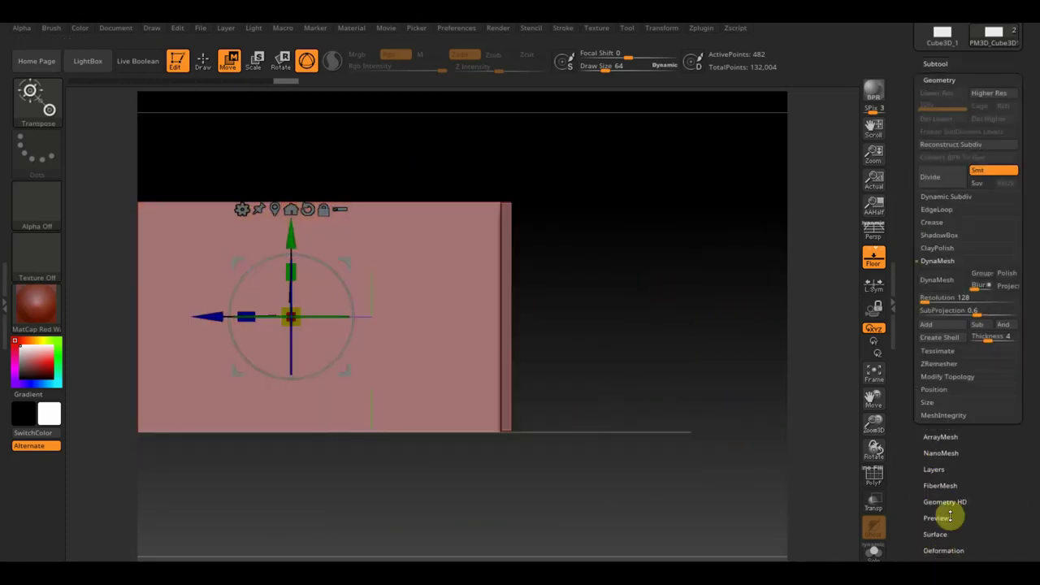
{"action": "left_click", "coordinate": [943, 288]}
{"action": "left_click", "coordinate": [934, 64]}
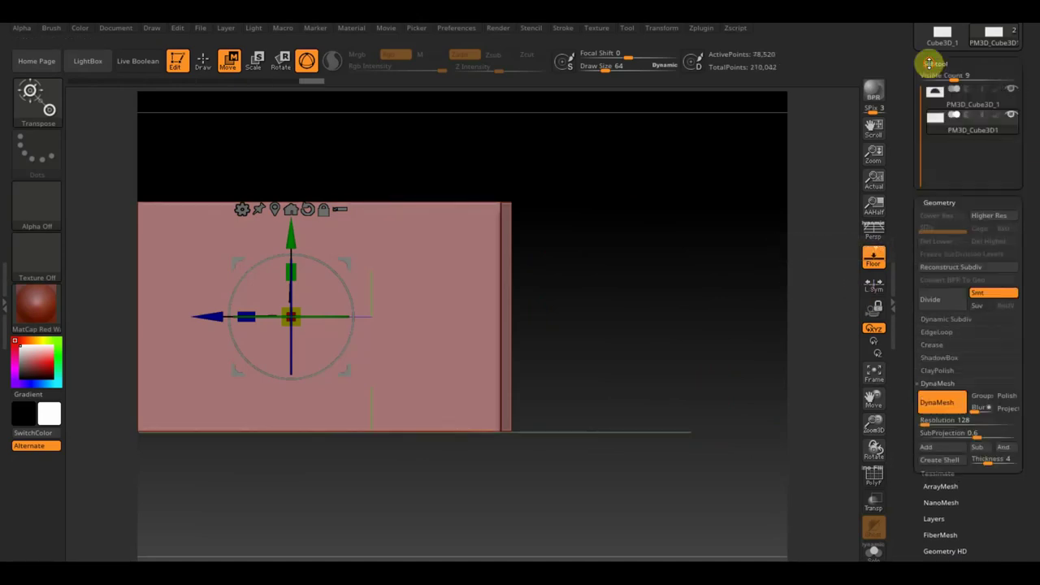
{"action": "left_click", "coordinate": [983, 398]}
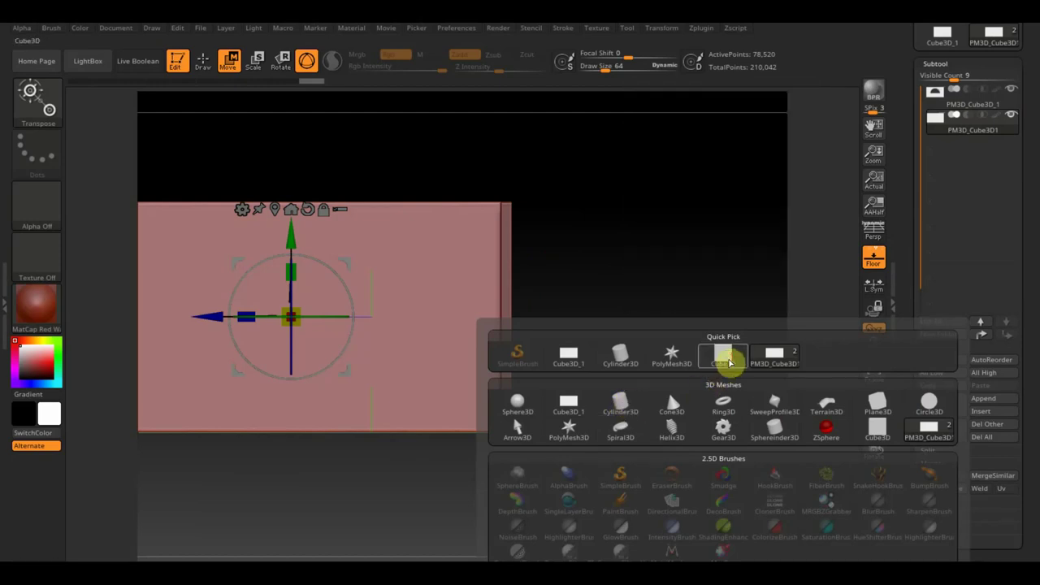
- Append a new box and shrink it horizontally, vertically and in depth
{"action": "left_click", "coordinate": [726, 355]}
{"action": "left_click", "coordinate": [421, 326]}
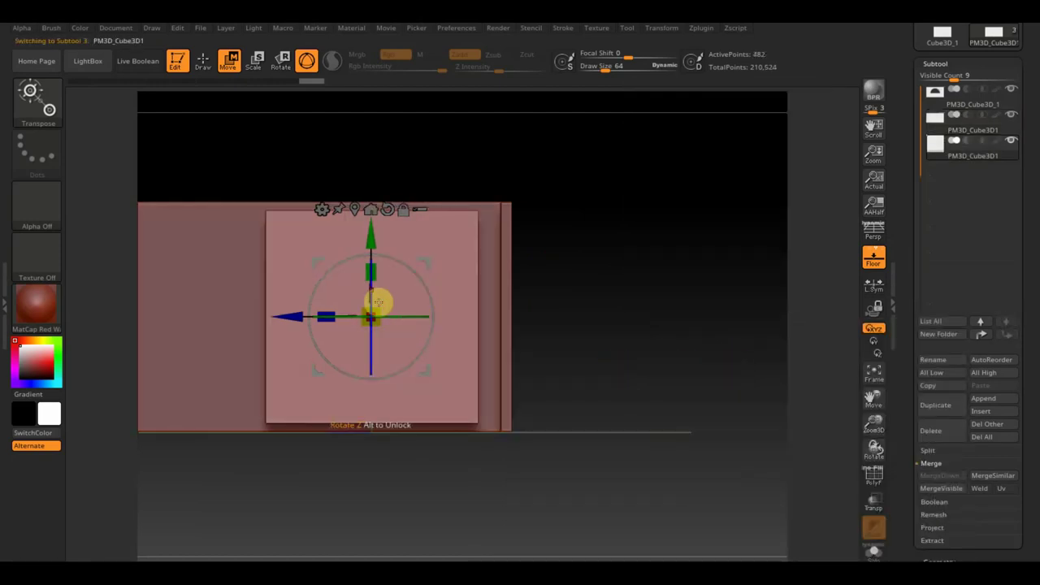
{"action": "left_click_drag", "start_coordinate": [326, 314], "coordinate": [397, 314]}
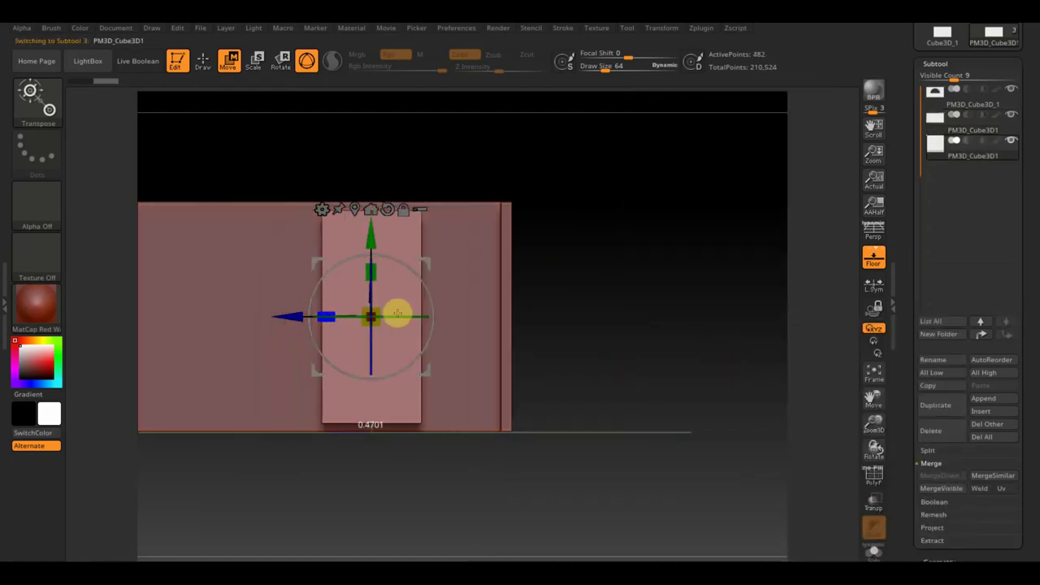
{"action": "left_click_drag", "start_coordinate": [379, 265], "coordinate": [377, 278]}
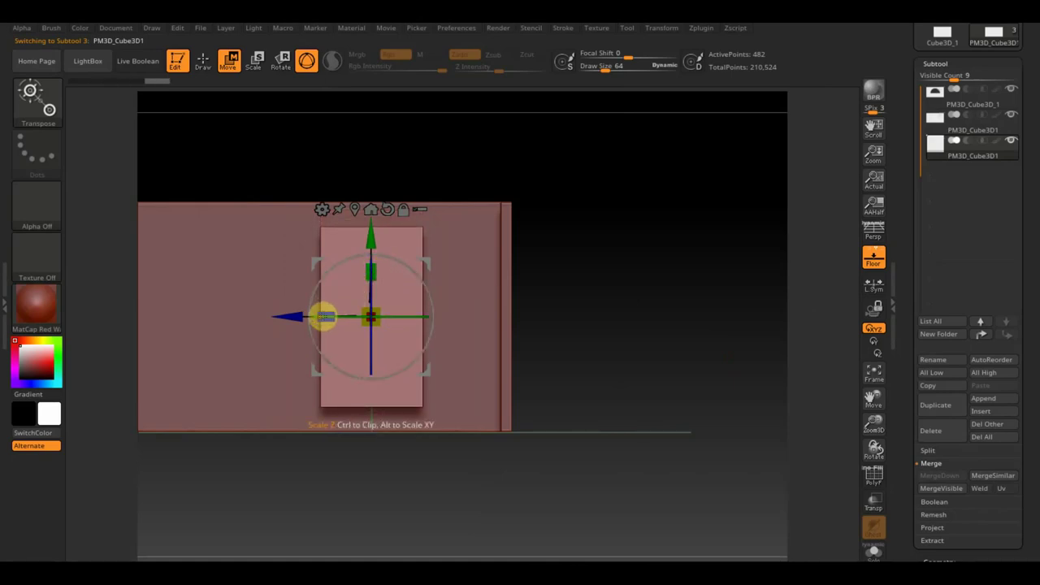
{"action": "left_click_drag", "start_coordinate": [323, 313], "coordinate": [326, 310]}
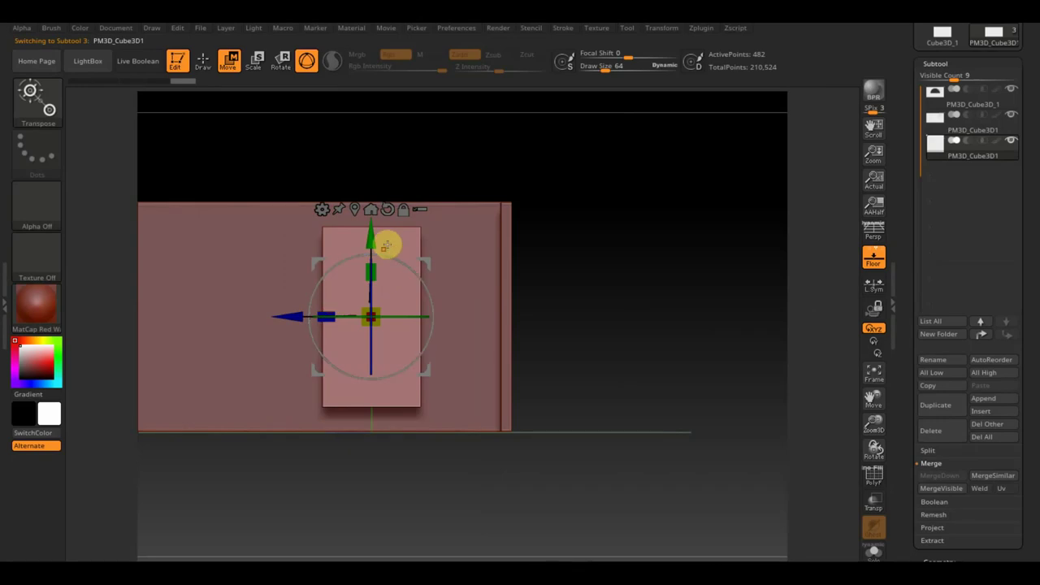
- Move the box down to the floor and slide it left against the side wall
{"action": "left_click_drag", "start_coordinate": [385, 239], "coordinate": [381, 259]}
{"action": "left_click_drag", "start_coordinate": [286, 341], "coordinate": [283, 341]}
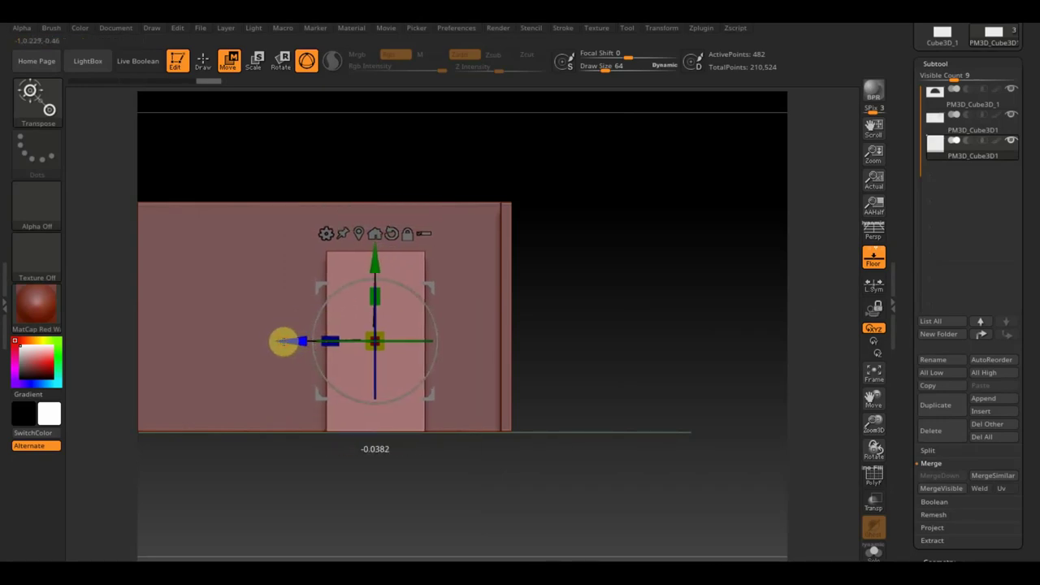
{"action": "left_click_drag", "start_coordinate": [284, 341], "coordinate": [256, 344]}
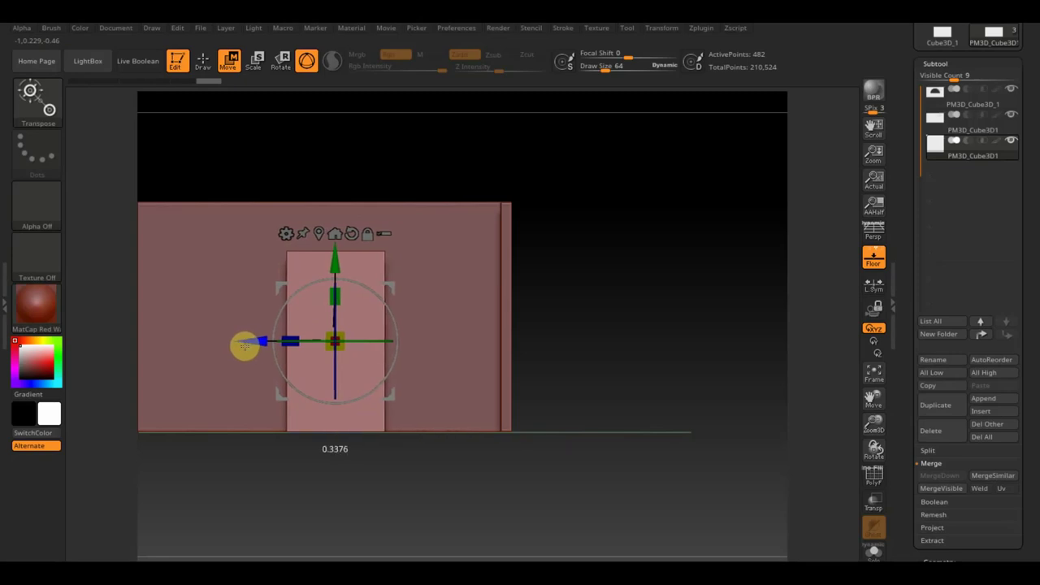
{"action": "left_click_drag", "start_coordinate": [256, 344], "coordinate": [247, 343]}
{"action": "mouse_move", "coordinate": [634, 293]}
{"action": "left_mouse_down"}
{"action": "mouse_move", "coordinate": [713, 304]}
{"action": "mouse_move", "coordinate": [678, 352]}
{"action": "mouse_move", "coordinate": [636, 350]}
{"action": "left_mouse_up"}
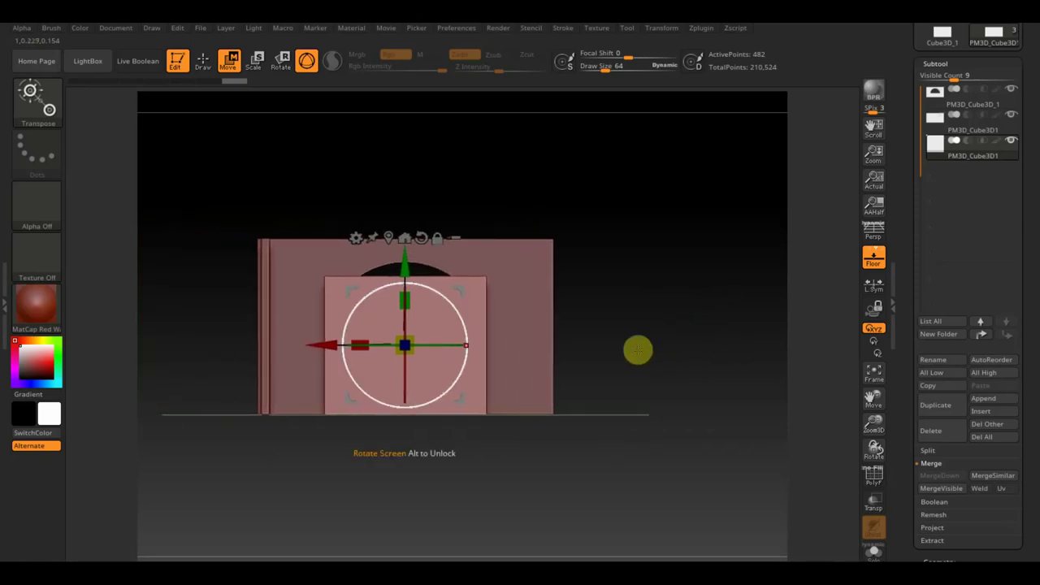
{"action": "left_click_drag", "start_coordinate": [357, 341], "coordinate": [181, 349]}
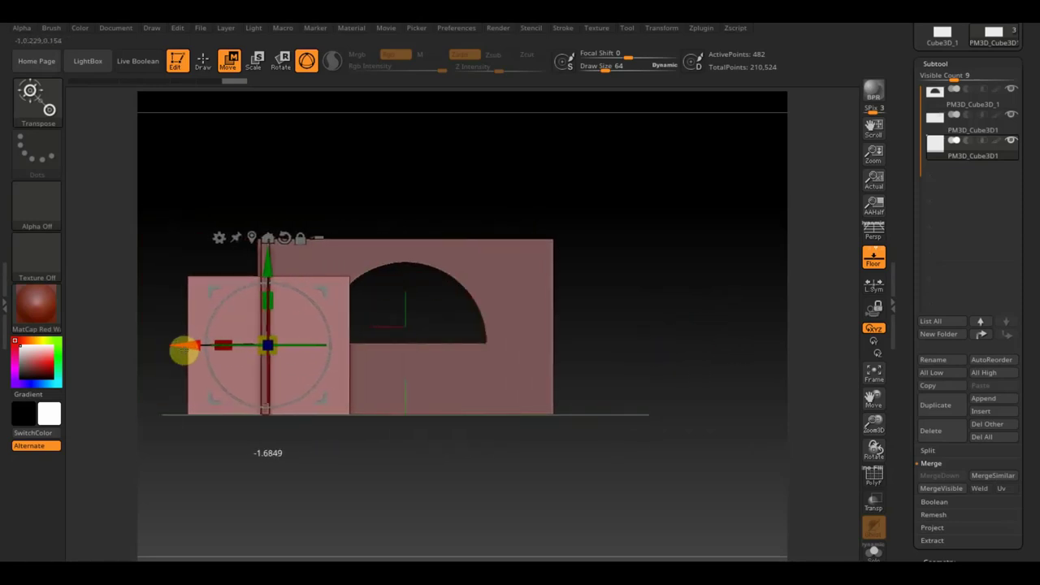
- DynaMesh the box to 55,498 active points
{"action": "mouse_move", "coordinate": [1013, 509]}
{"action": "left_mouse_down"}
{"action": "mouse_move", "coordinate": [1027, 488]}
{"action": "mouse_move", "coordinate": [1011, 438]}
{"action": "left_mouse_up"}
{"action": "left_click", "coordinate": [950, 388]}
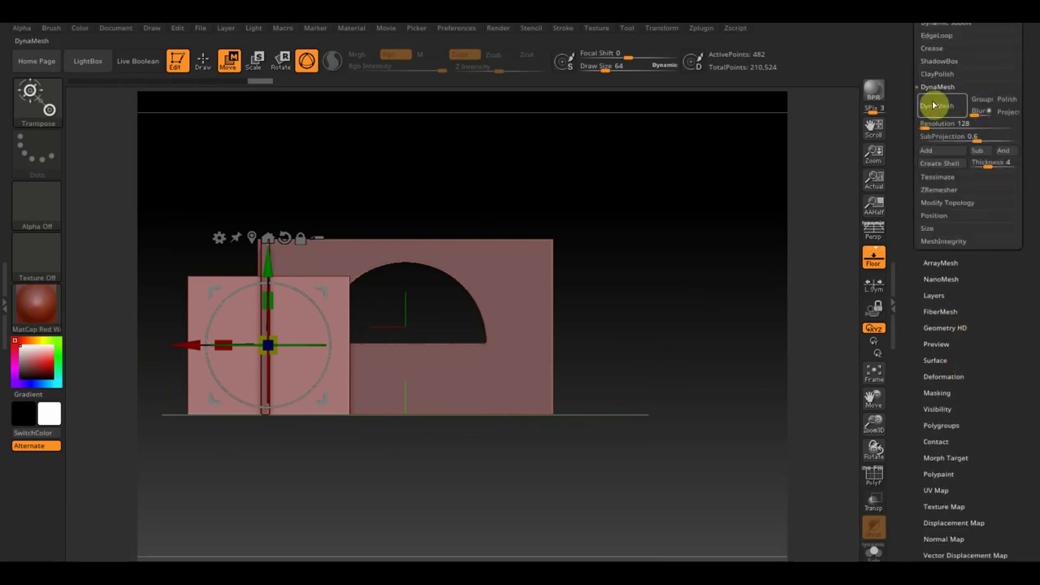
{"action": "left_click", "coordinate": [938, 115]}
{"action": "mouse_move", "coordinate": [317, 228]}
{"action": "left_mouse_down"}
{"action": "mouse_move", "coordinate": [349, 195]}
{"action": "mouse_move", "coordinate": [337, 203]}
{"action": "left_mouse_up"}
{"action": "left_click", "coordinate": [205, 67]}
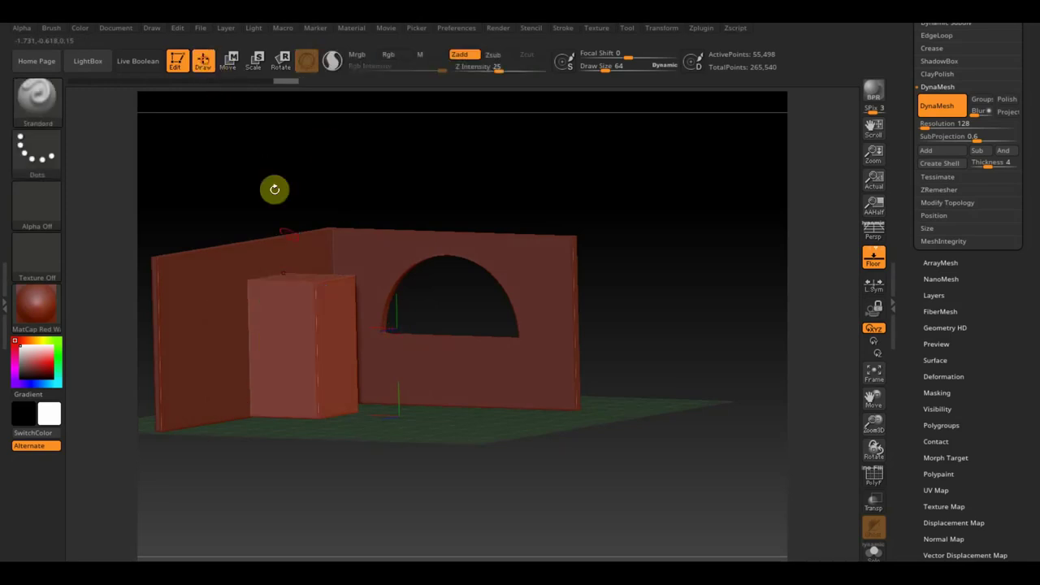
- Select the wall subtool and square the view to a straight front view
{"action": "left_click", "coordinate": [279, 262], "text": "alt"}
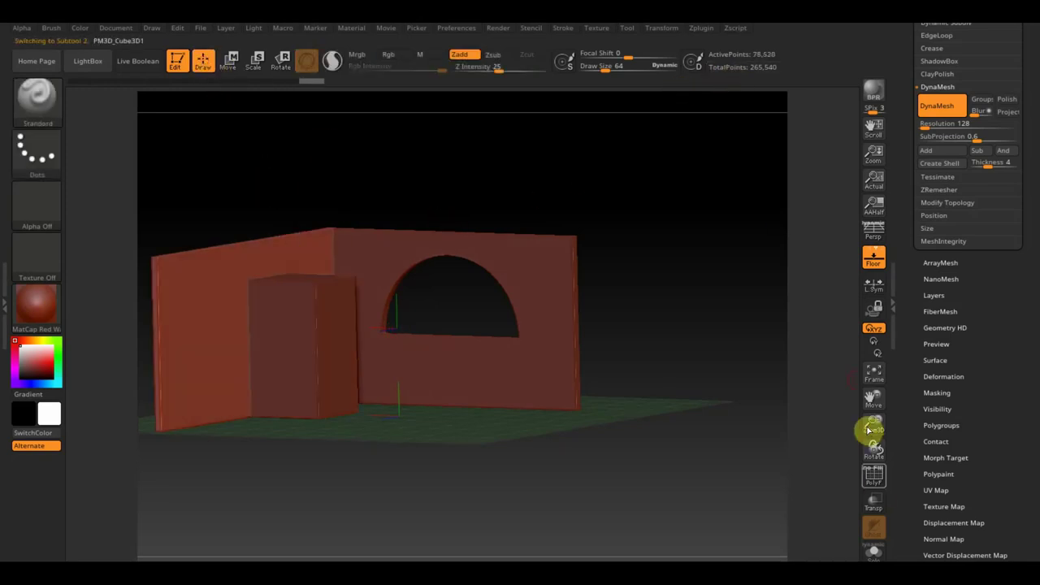
{"action": "left_click", "coordinate": [876, 480]}
{"action": "left_click", "coordinate": [876, 481]}
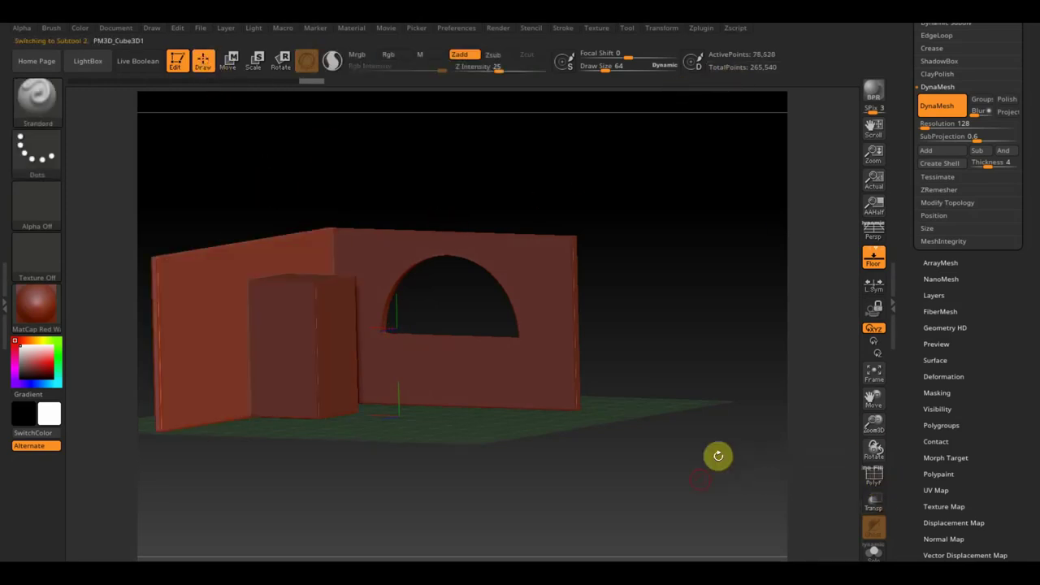
{"action": "left_click_drag", "start_coordinate": [764, 448], "coordinate": [701, 487], "text": "shift"}
{"action": "left_click_drag", "start_coordinate": [1030, 50], "coordinate": [1030, 141]}
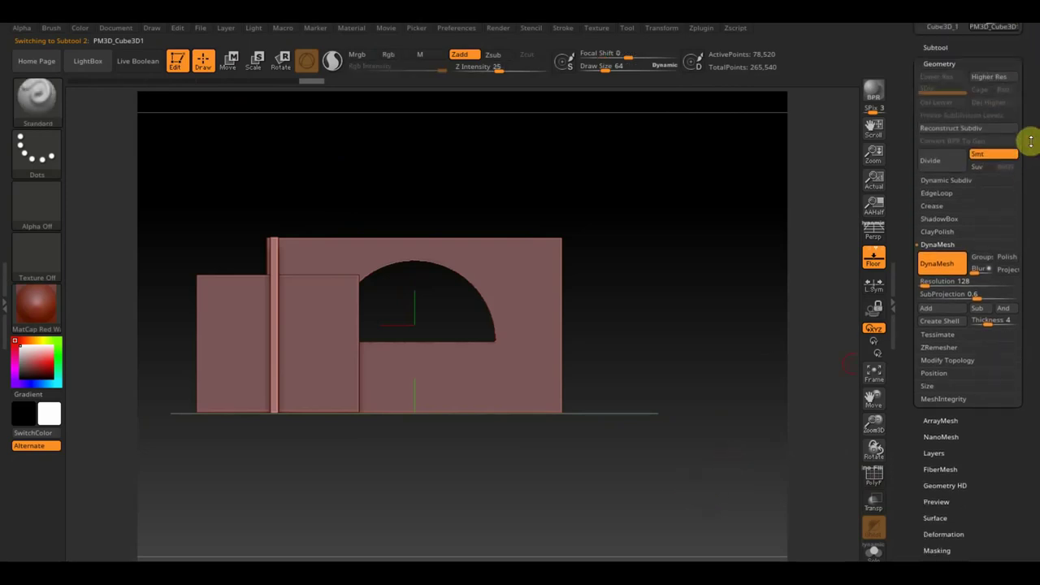
- MergeDown the door block into the wall subtool, confirm, and hide the block
{"action": "left_click", "coordinate": [936, 49]}
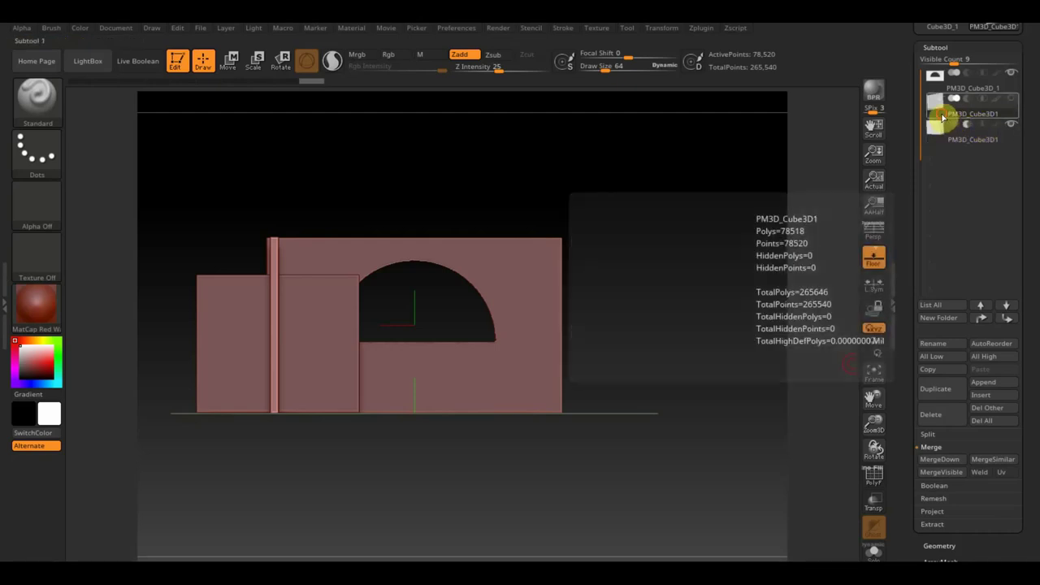
{"action": "left_click", "coordinate": [942, 460]}
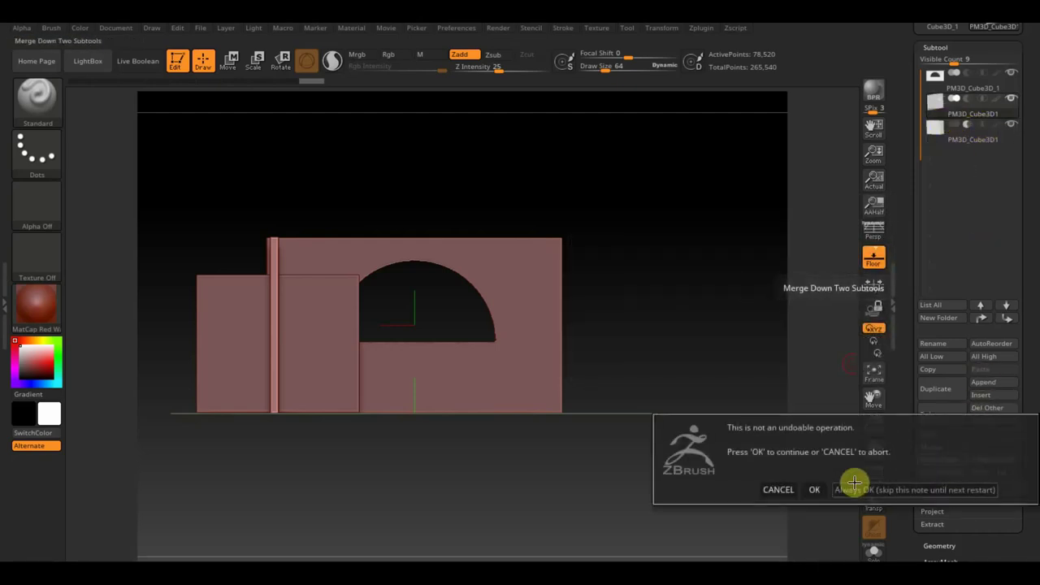
{"action": "left_click", "coordinate": [811, 490]}
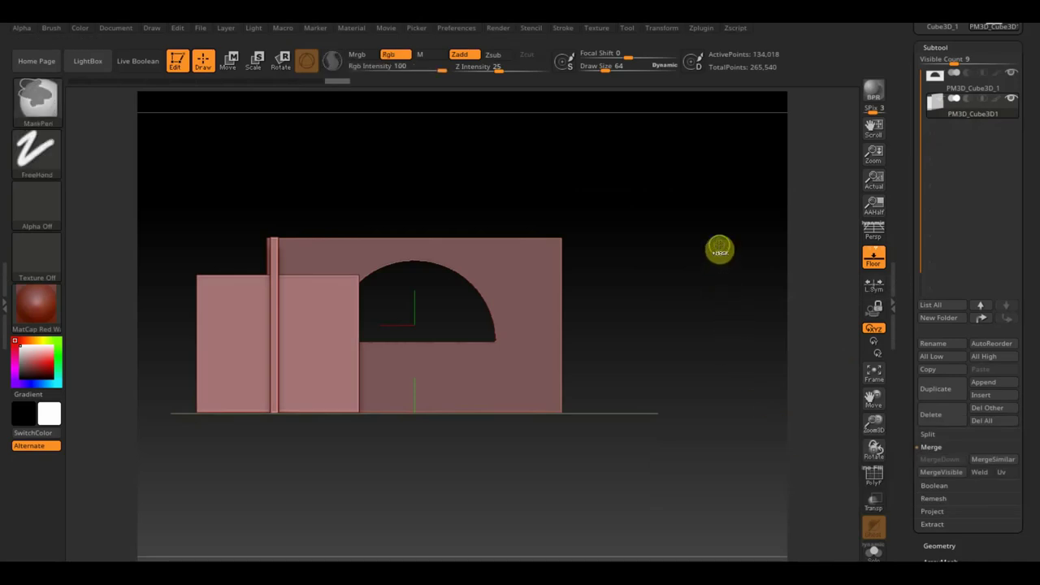
{"action": "mouse_move", "coordinate": [718, 242]}
{"action": "left_mouse_down", "text": "ctrl+shift"}
{"action": "mouse_move", "coordinate": [759, 348]}
{"action": "mouse_move", "coordinate": [633, 378]}
{"action": "mouse_move", "coordinate": [632, 395]}
{"action": "left_mouse_up", "text": "ctrl+shift"}
- Orbit to check the rectangular doorway and arched window, then bring up the append mesh list
{"action": "mouse_move", "coordinate": [561, 366]}
{"action": "left_mouse_down"}
{"action": "mouse_move", "coordinate": [642, 360]}
{"action": "mouse_move", "coordinate": [642, 392]}
{"action": "mouse_move", "coordinate": [664, 374]}
{"action": "mouse_move", "coordinate": [584, 350]}
{"action": "mouse_move", "coordinate": [704, 355]}
{"action": "mouse_move", "coordinate": [696, 363]}
{"action": "mouse_move", "coordinate": [715, 379]}
{"action": "mouse_move", "coordinate": [757, 375]}
{"action": "mouse_move", "coordinate": [726, 378]}
{"action": "left_mouse_up"}
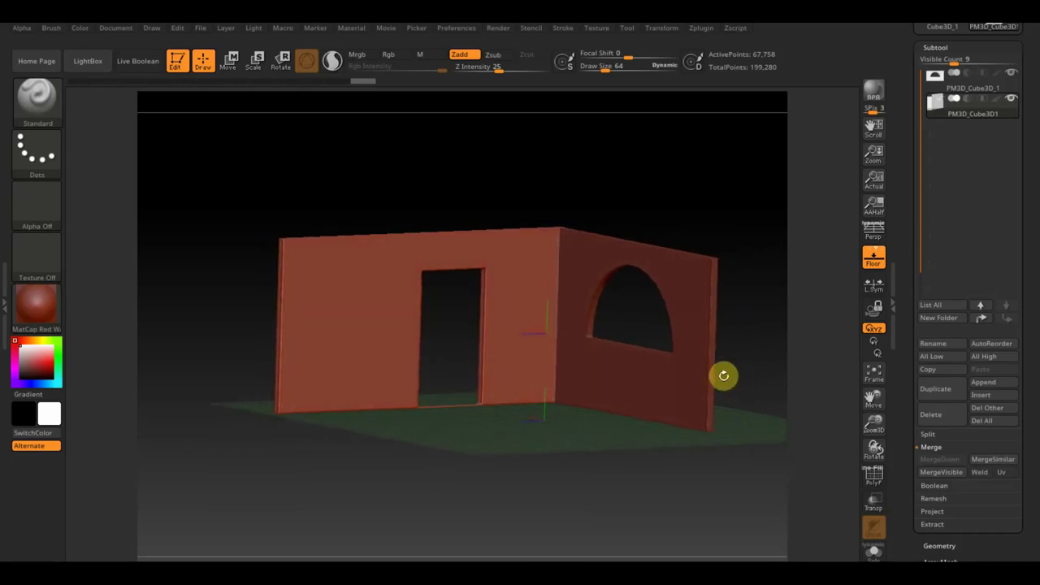
{"action": "mouse_move", "coordinate": [450, 450]}
{"action": "left_mouse_down"}
{"action": "mouse_move", "coordinate": [431, 458]}
{"action": "mouse_move", "coordinate": [736, 381]}
{"action": "left_mouse_up"}
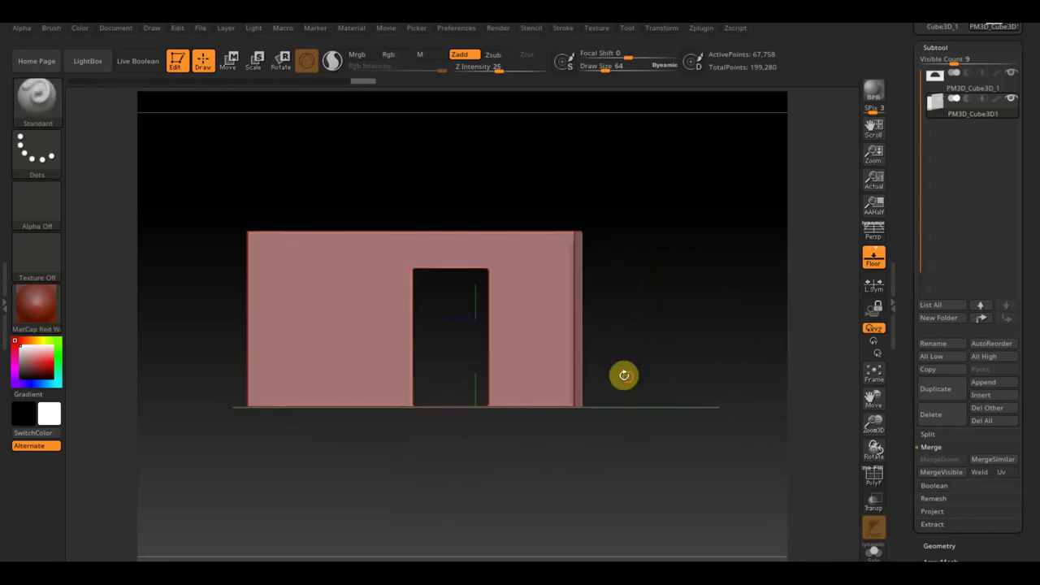
{"action": "left_click_drag", "start_coordinate": [710, 476], "coordinate": [633, 471], "text": "alt"}
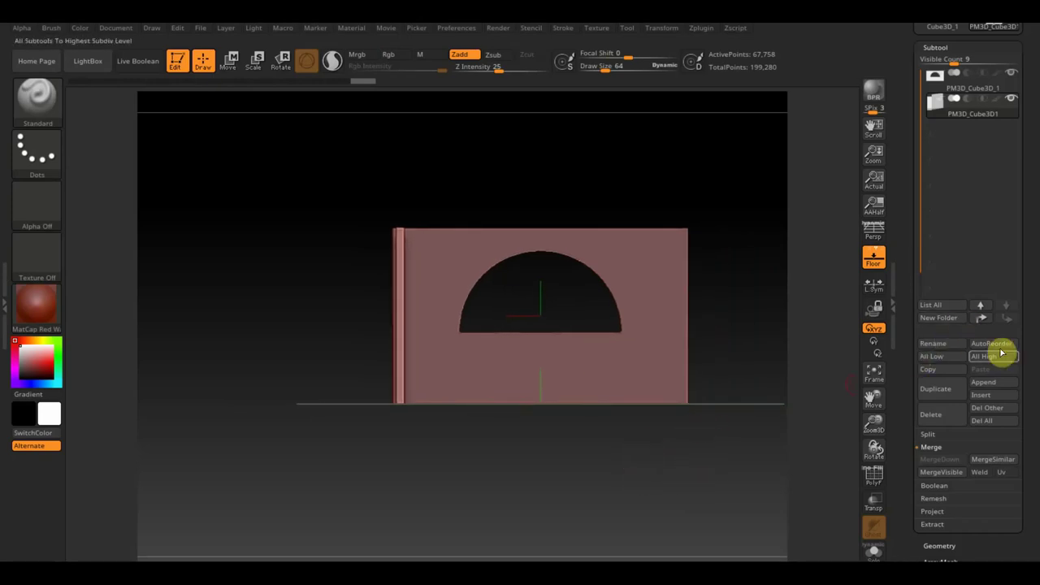
{"action": "left_click", "coordinate": [989, 382]}
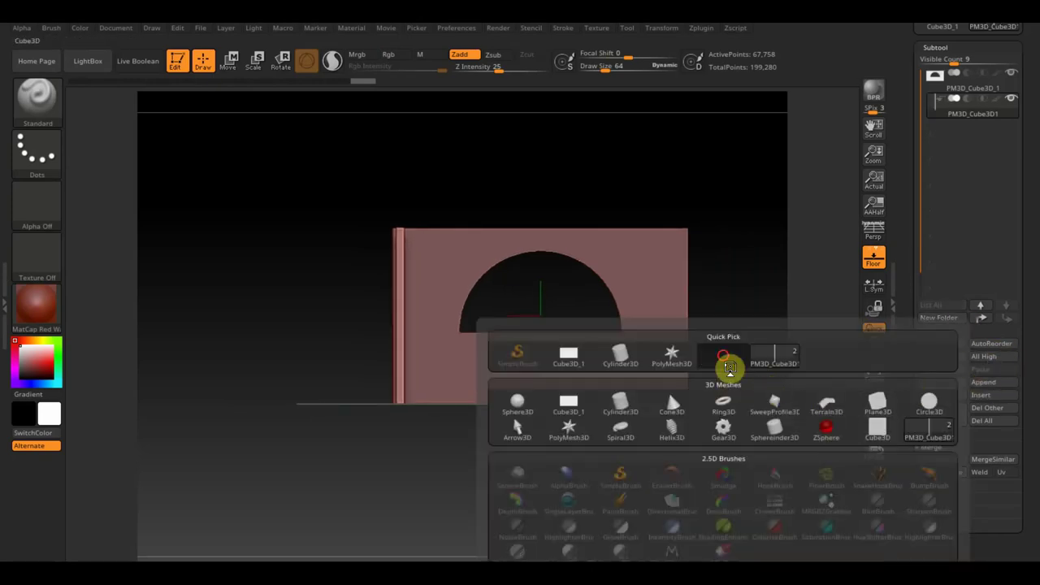
- Append a new box subtool and flatten it into a thin square panel
{"action": "left_click", "coordinate": [725, 357]}
{"action": "left_click_drag", "start_coordinate": [733, 369], "coordinate": [737, 489]}
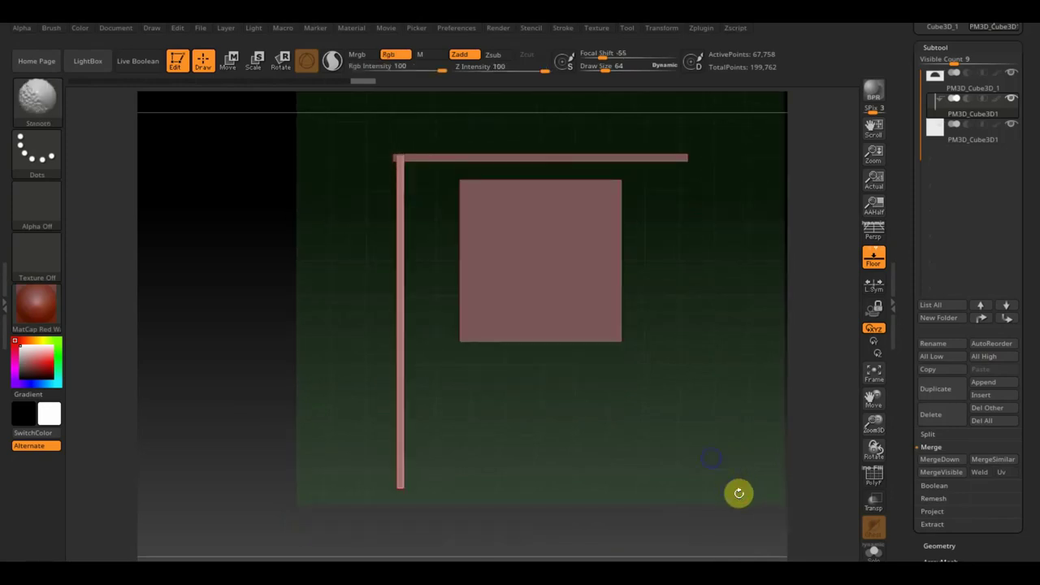
{"action": "left_click", "coordinate": [554, 283], "text": "alt"}
{"action": "left_click", "coordinate": [231, 60]}
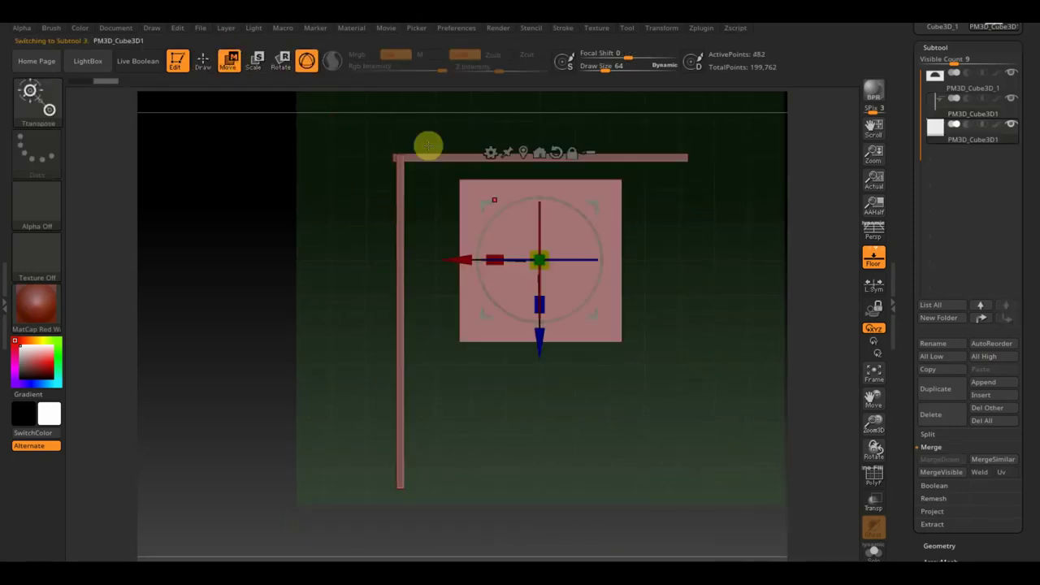
{"action": "left_click_drag", "start_coordinate": [543, 306], "coordinate": [559, 218]}
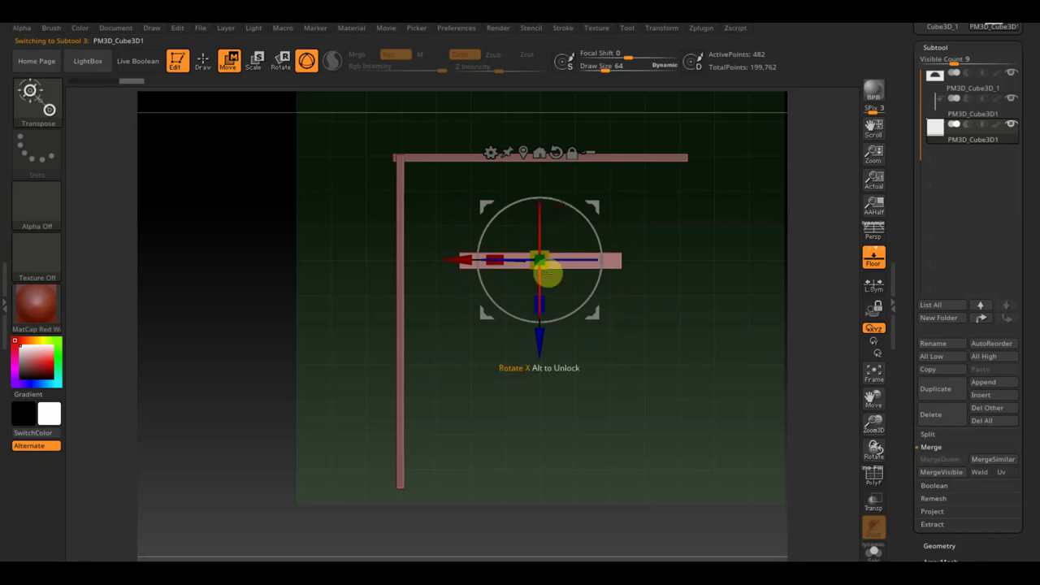
{"action": "left_click_drag", "start_coordinate": [540, 302], "coordinate": [544, 289]}
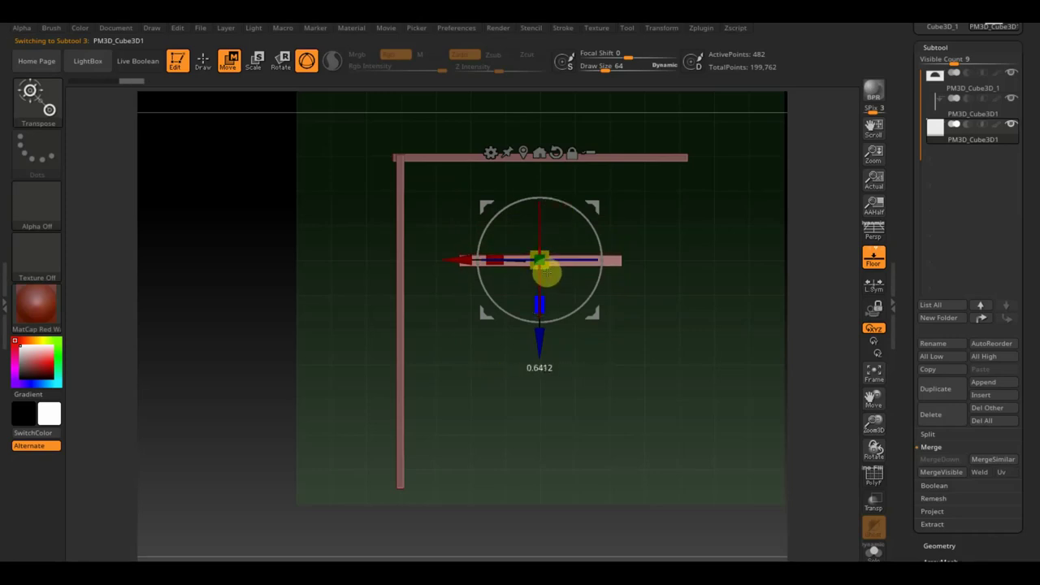
{"action": "left_click_drag", "start_coordinate": [655, 363], "coordinate": [689, 315], "text": "shift"}
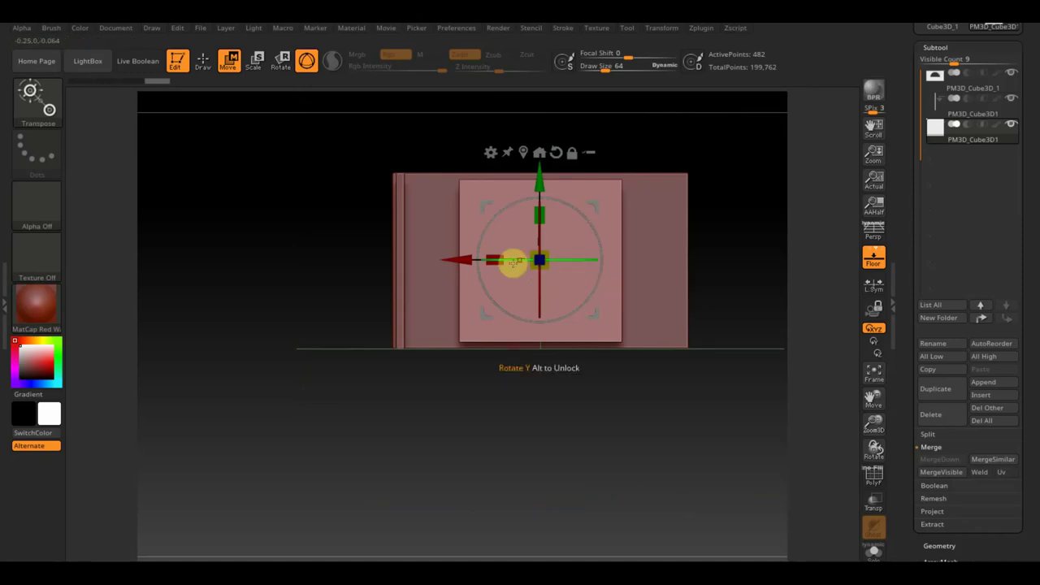
- DynaMesh the panel at resolution 128, giving about 37,249 points
{"action": "left_click", "coordinate": [946, 546]}
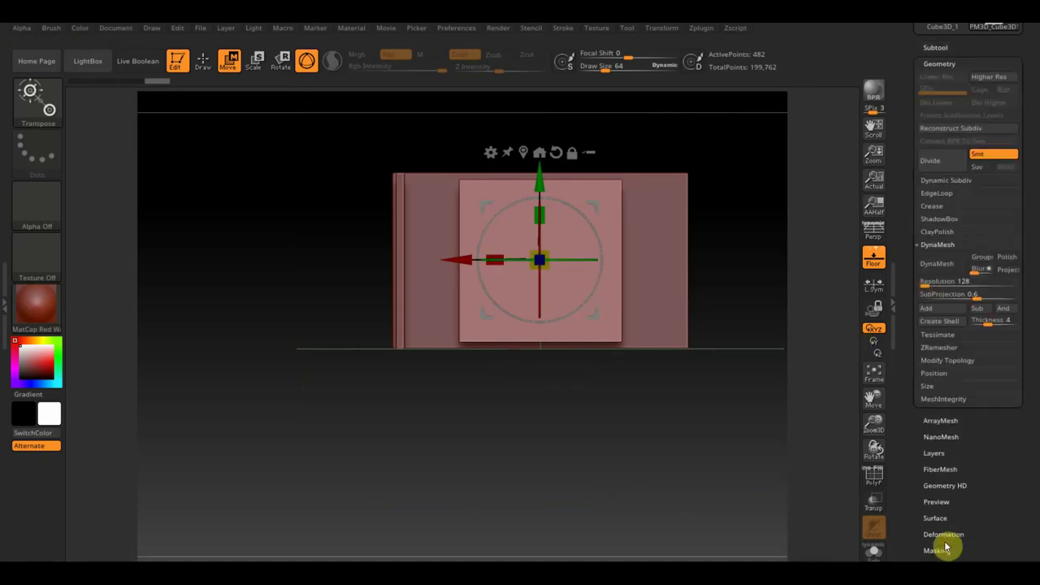
{"action": "left_click", "coordinate": [947, 268]}
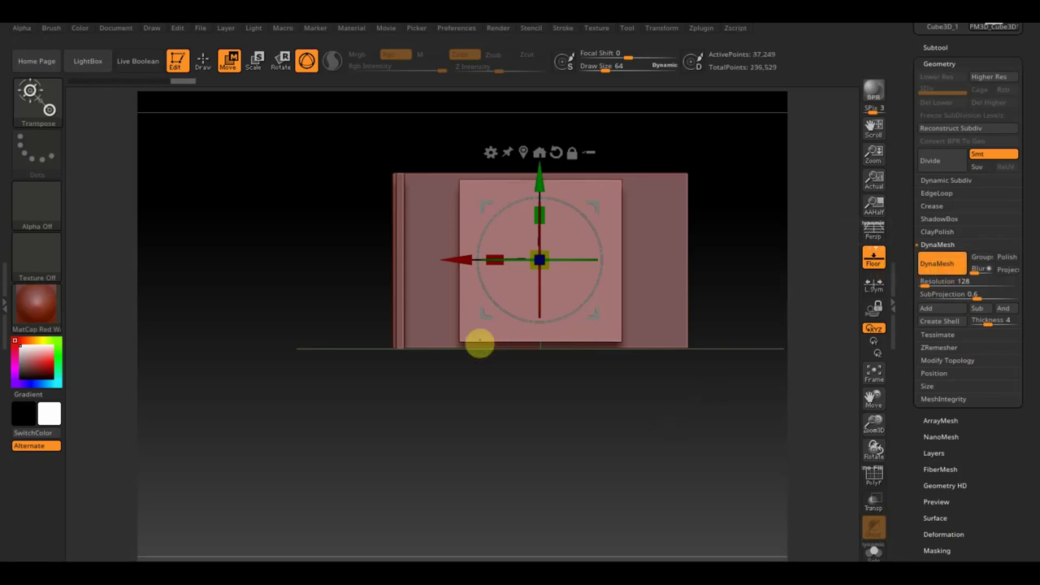
{"action": "left_click", "coordinate": [203, 61]}
- Rectangle-mask the panel's centre, leaving only its outer border unmasked
{"action": "mouse_move", "coordinate": [481, 439]}
{"action": "left_mouse_down", "text": "ctrl"}
{"action": "mouse_move", "coordinate": [568, 507]}
{"action": "mouse_move", "coordinate": [554, 255]}
{"action": "mouse_move", "coordinate": [611, 333]}
{"action": "mouse_move", "coordinate": [607, 325]}
{"action": "left_mouse_up", "text": "ctrl"}
{"action": "key", "text": "ctrl"}
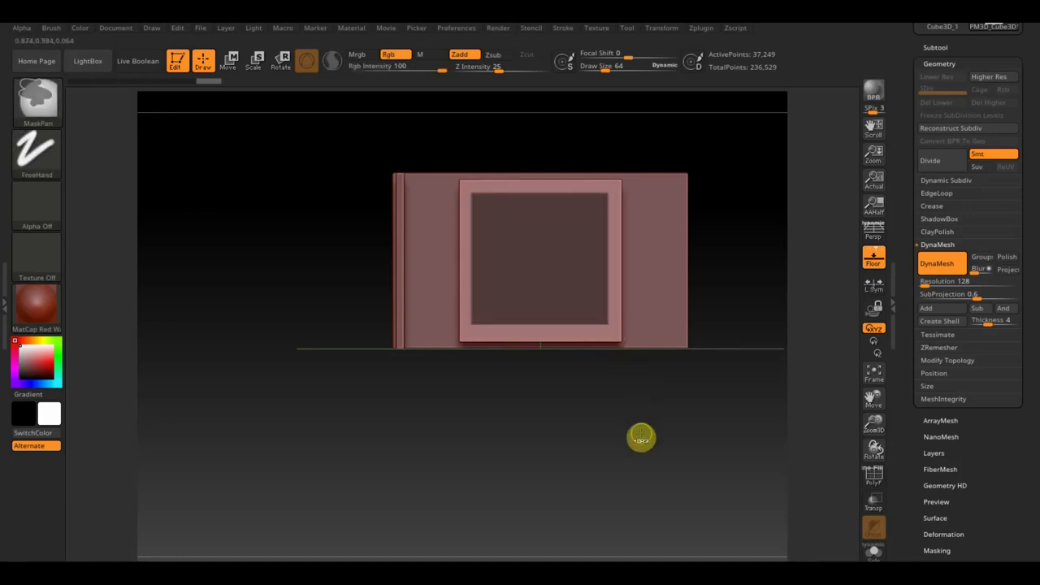
{"action": "key", "text": "ctrl"}
{"action": "left_click_drag", "start_coordinate": [731, 447], "coordinate": [636, 483], "text": "shift"}
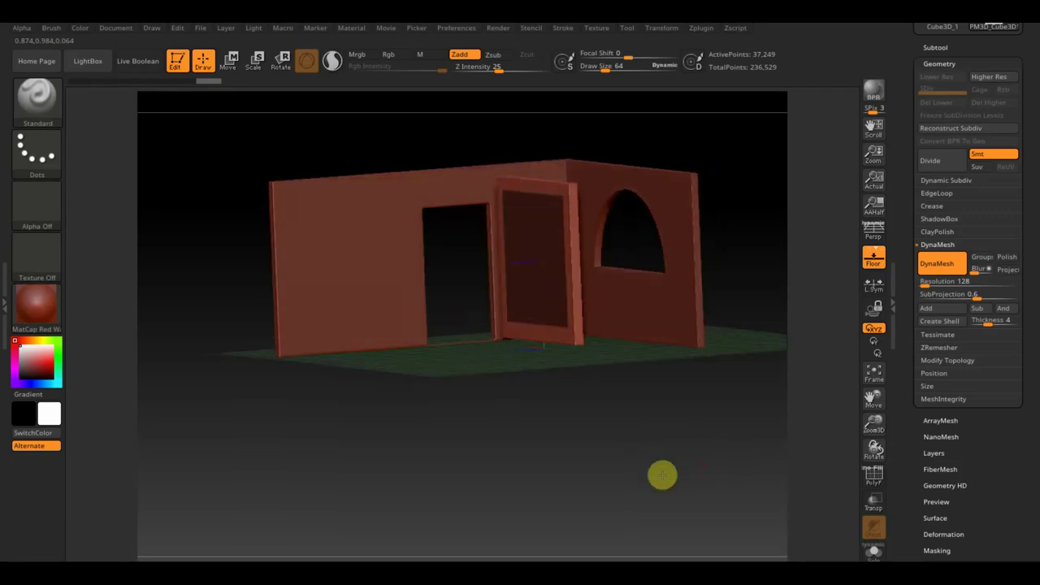
{"action": "key", "text": "ctrl"}
{"action": "mouse_move", "coordinate": [716, 492]}
{"action": "left_mouse_down", "text": "ctrl"}
{"action": "mouse_move", "coordinate": [511, 219]}
{"action": "mouse_move", "coordinate": [552, 186]}
{"action": "mouse_move", "coordinate": [540, 153]}
{"action": "left_mouse_up", "text": "ctrl"}
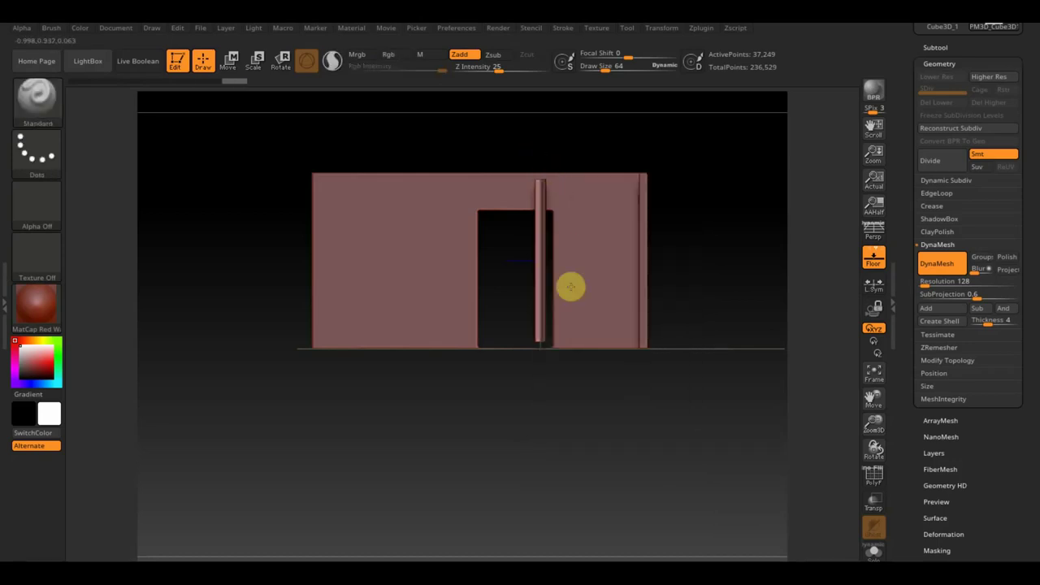
{"action": "mouse_move", "coordinate": [607, 458]}
{"action": "left_mouse_down"}
{"action": "mouse_move", "coordinate": [627, 460]}
{"action": "mouse_move", "coordinate": [593, 448]}
{"action": "mouse_move", "coordinate": [592, 456]}
{"action": "left_mouse_up"}
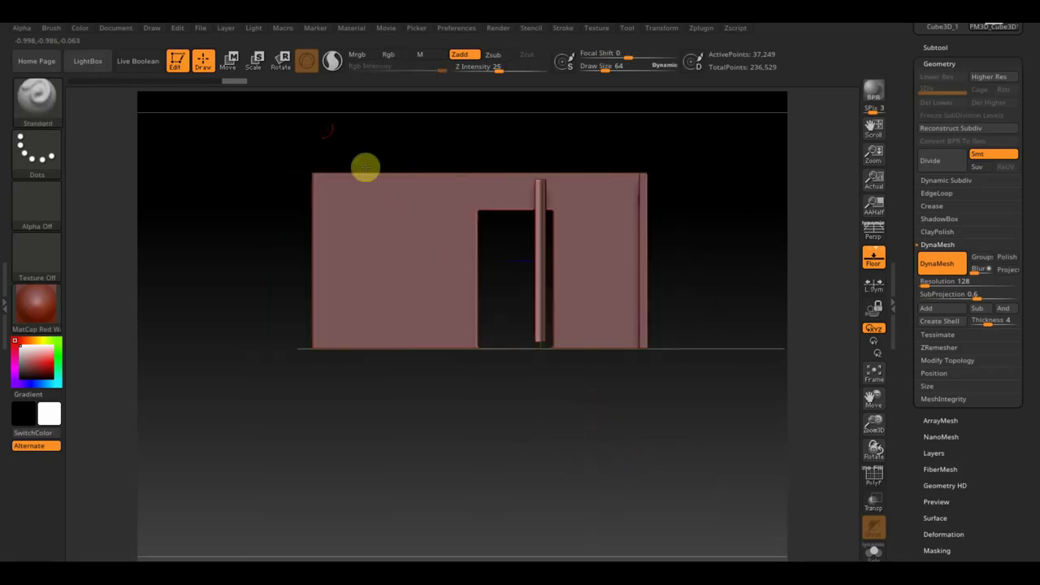
- Pull the unmasked border forward in depth into a raised frame, then clear the mask
{"action": "left_click", "coordinate": [229, 60]}
{"action": "left_click_drag", "start_coordinate": [457, 259], "coordinate": [441, 260]}
{"action": "mouse_move", "coordinate": [585, 431]}
{"action": "left_mouse_down"}
{"action": "mouse_move", "coordinate": [621, 455]}
{"action": "mouse_move", "coordinate": [654, 459]}
{"action": "left_mouse_up"}
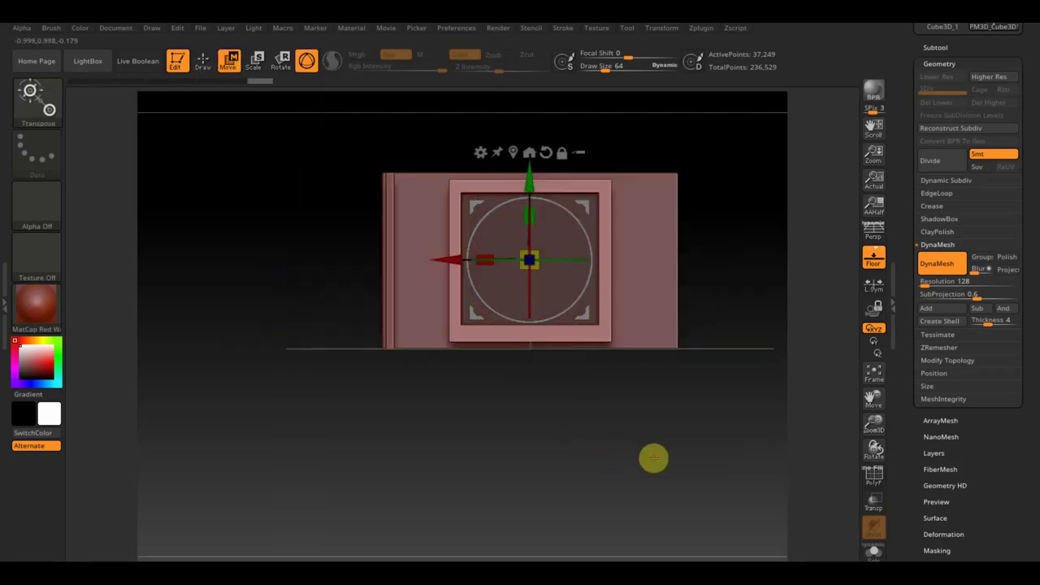
{"action": "left_click", "coordinate": [703, 456], "text": "ctrl"}
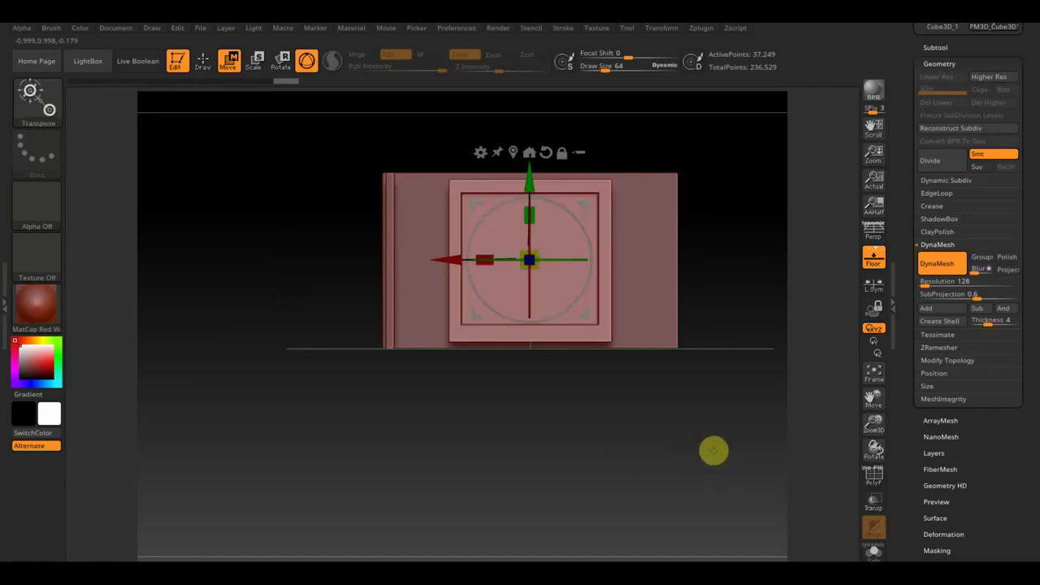
- Mask a smaller rectangle inside the frame and invert it to isolate the inner panel
{"action": "left_click", "coordinate": [203, 61]}
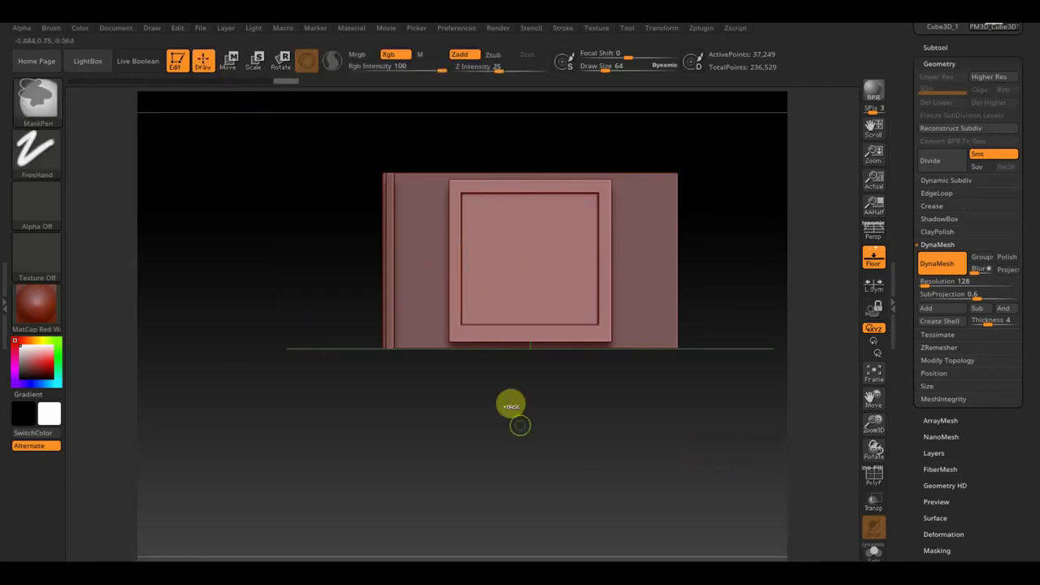
{"action": "left_click_drag", "start_coordinate": [482, 412], "coordinate": [539, 261], "text": "ctrl"}
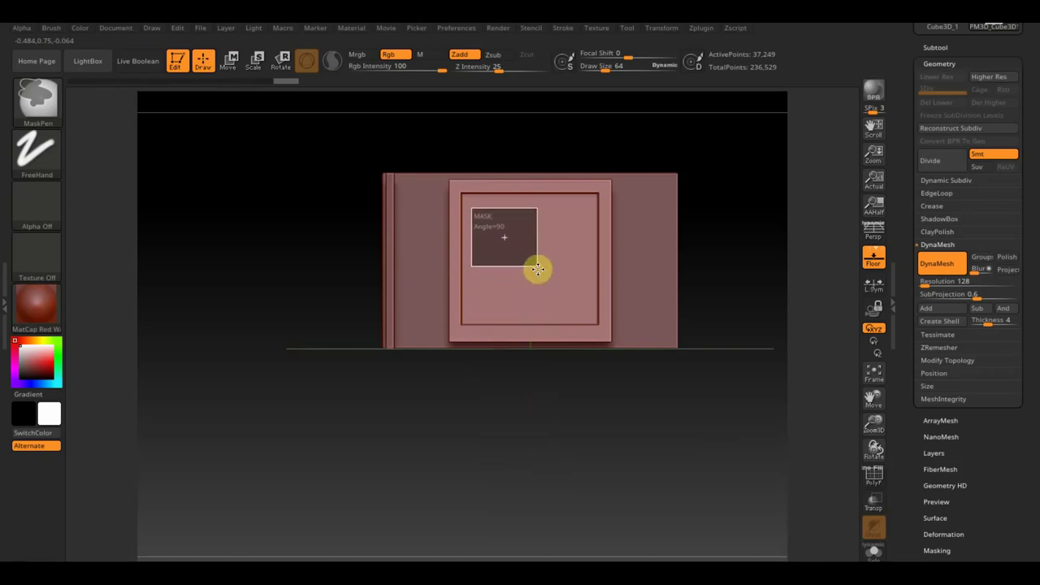
{"action": "left_click_drag", "start_coordinate": [537, 261], "coordinate": [577, 316], "text": "ctrl"}
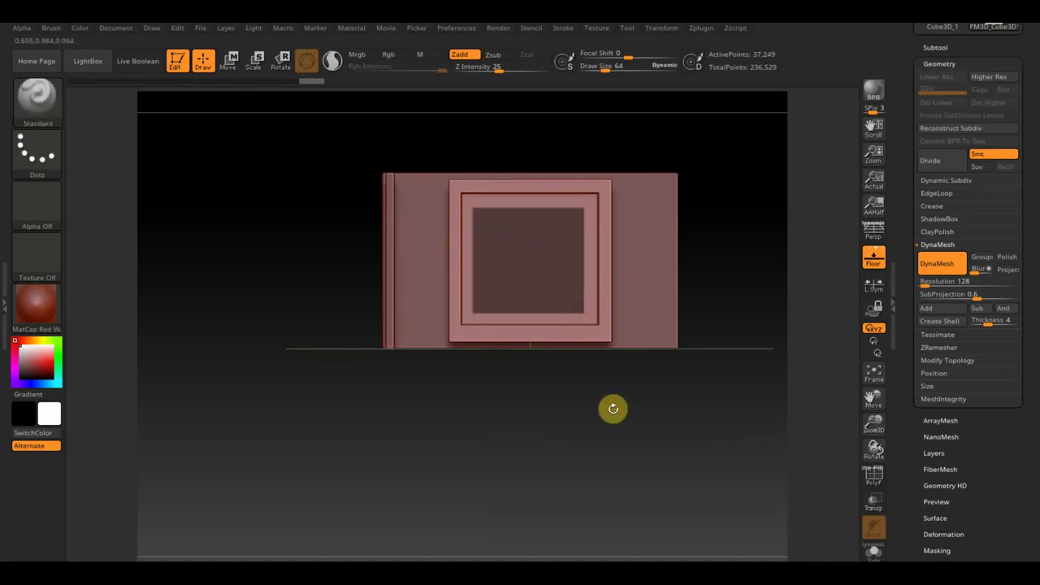
{"action": "key", "text": "ctrl"}
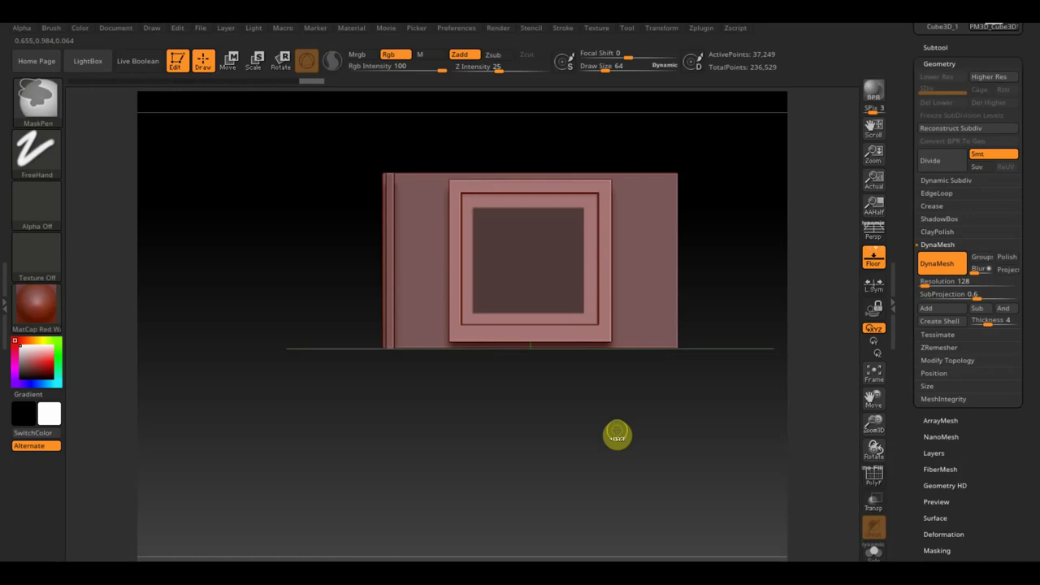
{"action": "left_click", "coordinate": [616, 437], "text": "ctrl"}
{"action": "left_click_drag", "start_coordinate": [603, 442], "coordinate": [543, 462]}
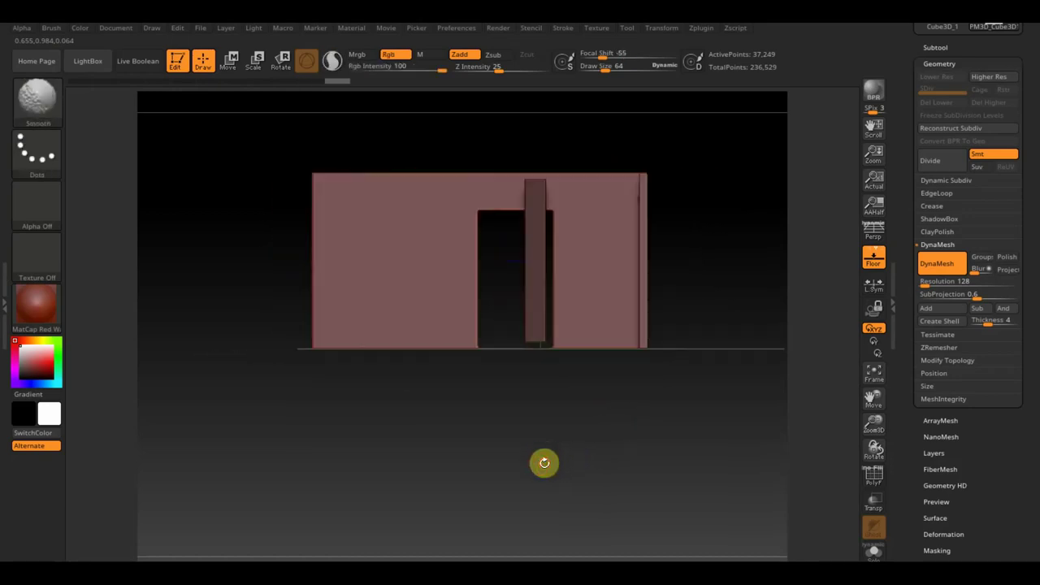
- Push the inner panel back slightly in depth to form a second stepped frame
{"action": "left_click", "coordinate": [230, 60]}
{"action": "left_click", "coordinate": [203, 60]}
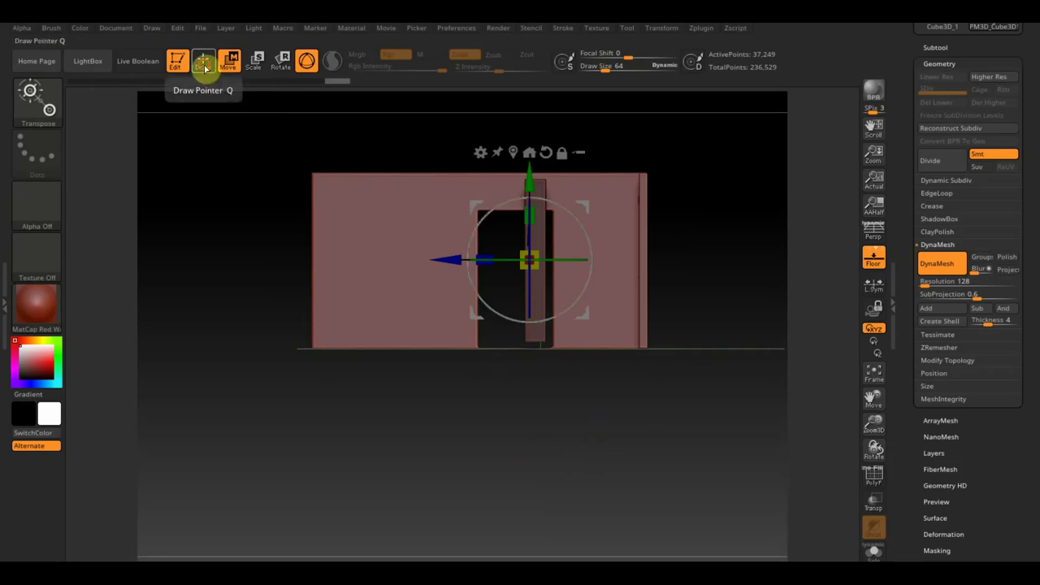
{"action": "left_click_drag", "start_coordinate": [628, 436], "coordinate": [541, 162], "text": "ctrl"}
{"action": "mouse_move", "coordinate": [470, 166]}
{"action": "left_mouse_down"}
{"action": "mouse_move", "coordinate": [508, 149]}
{"action": "mouse_move", "coordinate": [482, 146]}
{"action": "mouse_move", "coordinate": [499, 132]}
{"action": "left_mouse_up"}
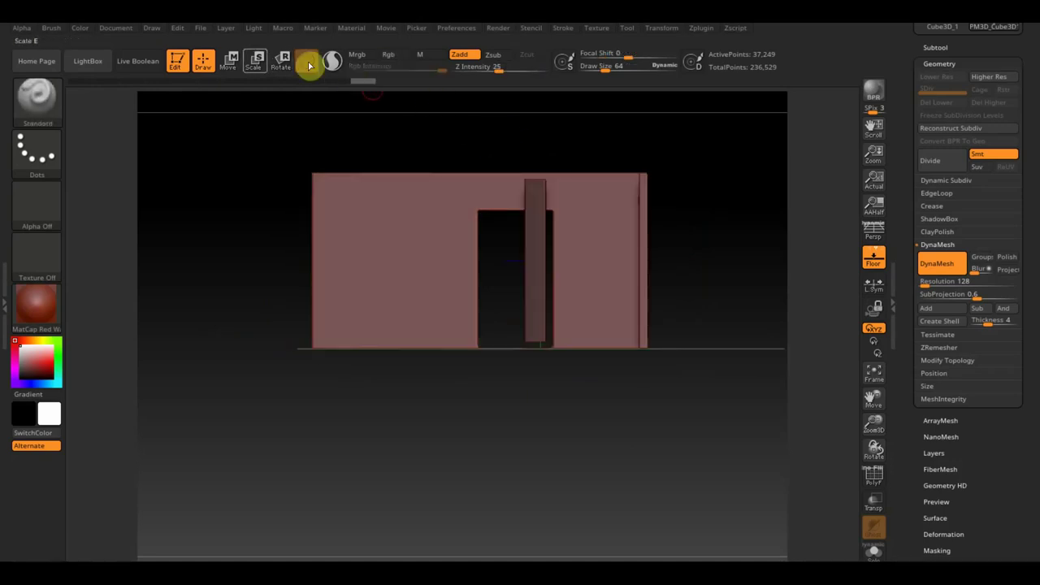
{"action": "left_click", "coordinate": [229, 59]}
{"action": "left_click_drag", "start_coordinate": [457, 258], "coordinate": [427, 260]}
{"action": "mouse_move", "coordinate": [629, 473]}
{"action": "left_mouse_down"}
{"action": "mouse_move", "coordinate": [642, 459]}
{"action": "mouse_move", "coordinate": [667, 463]}
{"action": "left_mouse_up"}
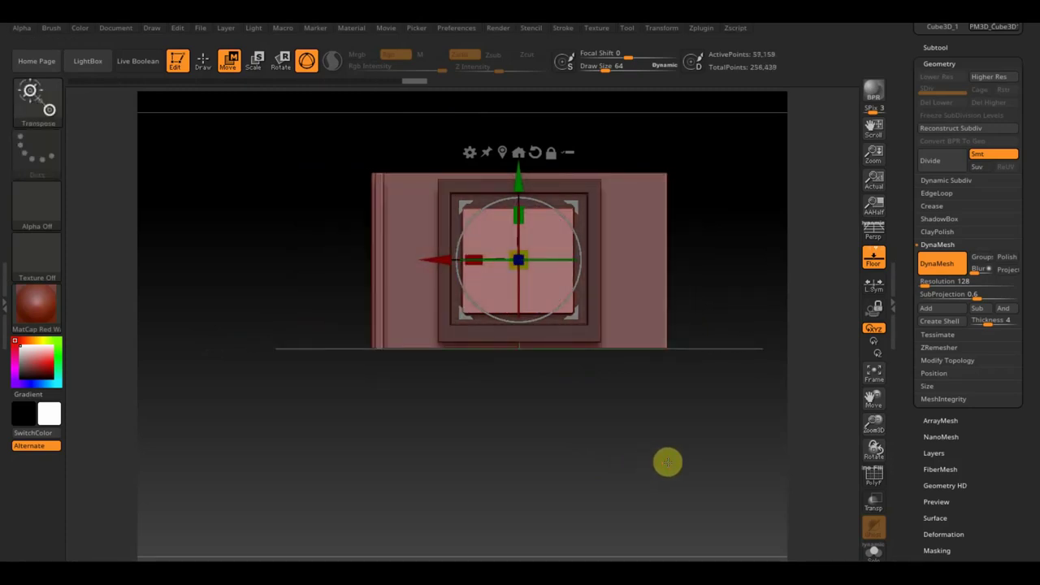
- Mask a smaller rectangle on the inner panel and invert it to isolate the innermost area
{"action": "left_click", "coordinate": [203, 60]}
{"action": "mouse_move", "coordinate": [536, 427]}
{"action": "left_mouse_down"}
{"action": "mouse_move", "coordinate": [522, 469]}
{"action": "mouse_move", "coordinate": [536, 447]}
{"action": "mouse_move", "coordinate": [536, 463]}
{"action": "mouse_move", "coordinate": [575, 469]}
{"action": "left_mouse_up"}
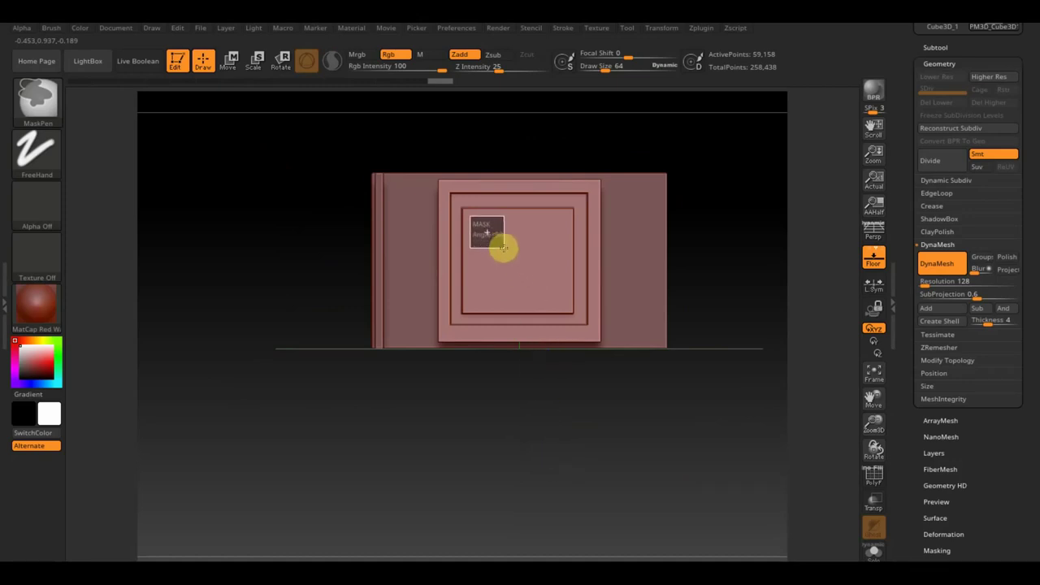
{"action": "left_click_drag", "start_coordinate": [506, 250], "coordinate": [564, 299], "text": "ctrl"}
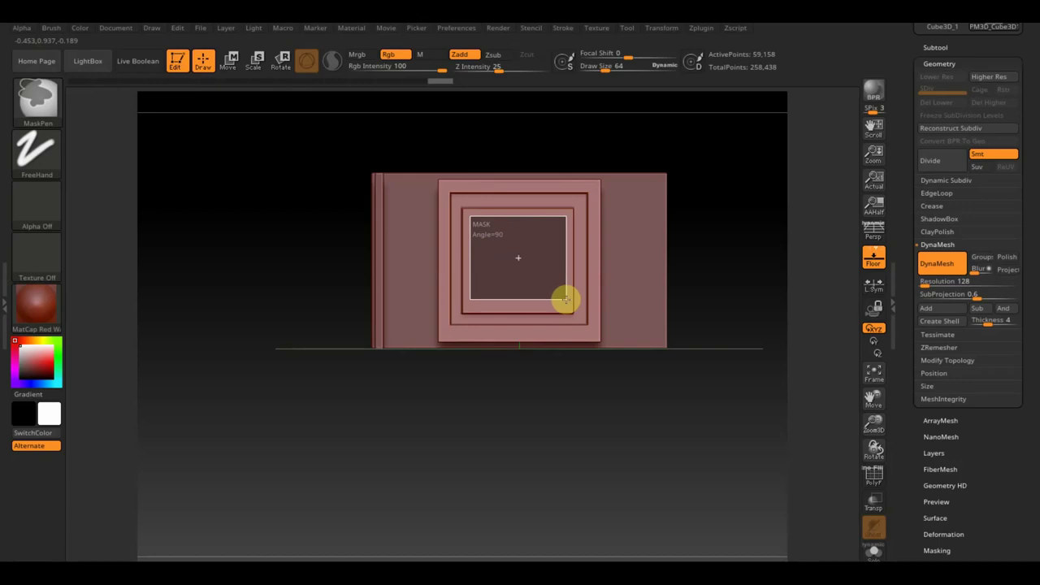
{"action": "left_click_drag", "start_coordinate": [618, 476], "coordinate": [525, 480]}
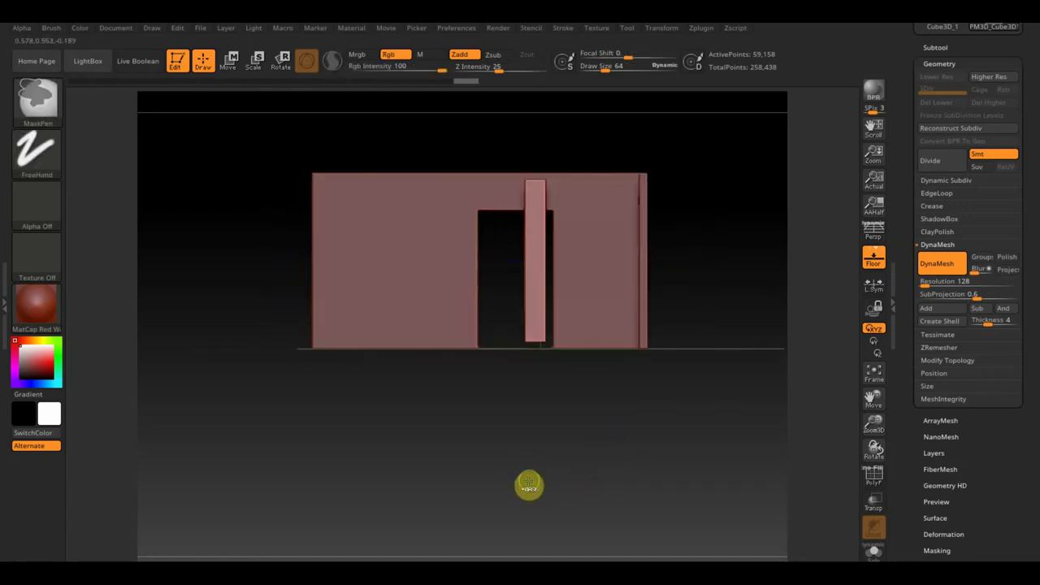
{"action": "left_click", "coordinate": [525, 480], "text": "ctrl"}
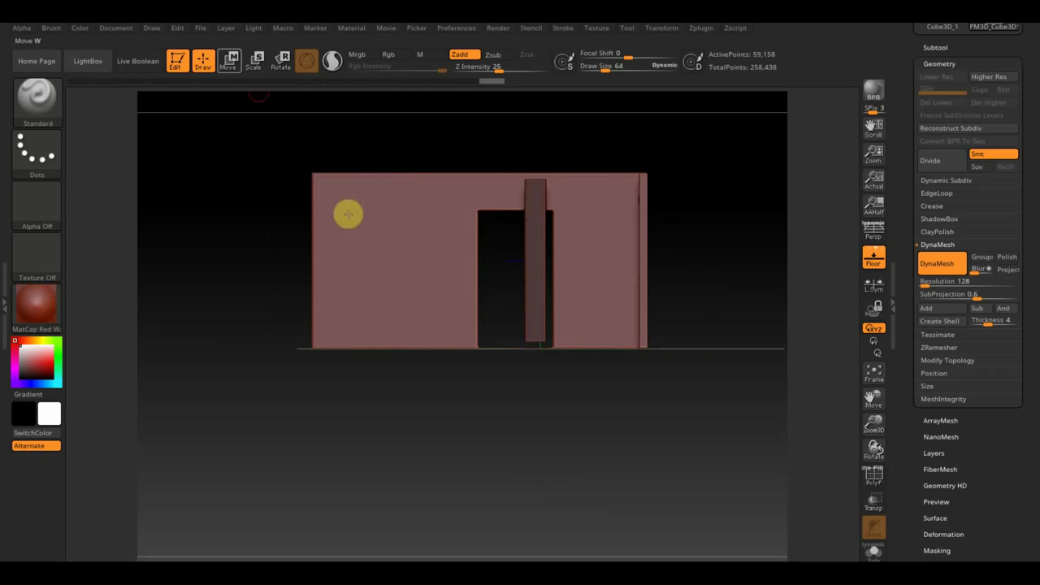
- Push the unmasked area inward by about 0.09 for a third recessed step
{"action": "key", "text": "w"}
{"action": "left_click_drag", "start_coordinate": [441, 251], "coordinate": [431, 259]}
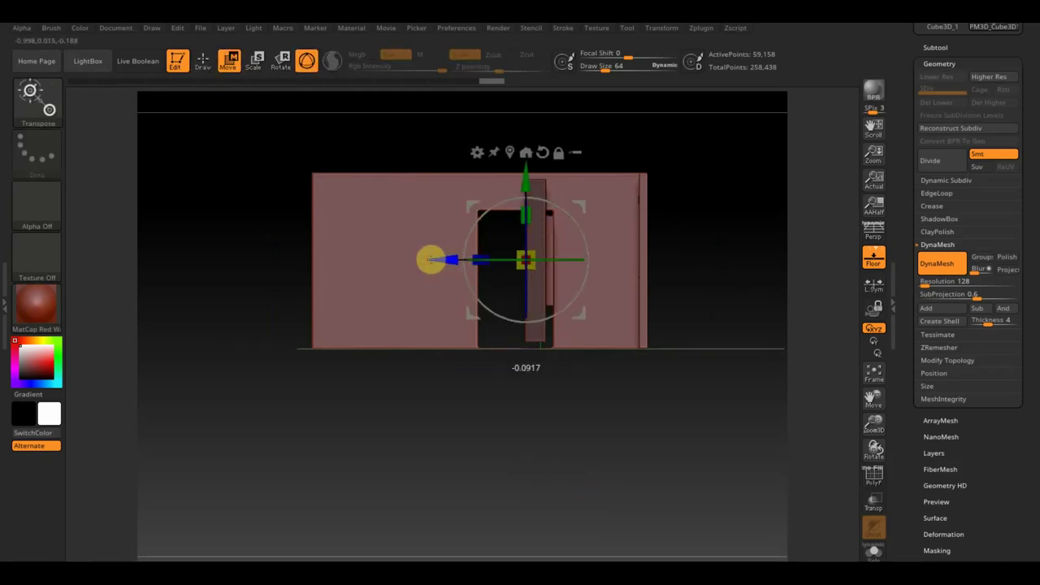
{"action": "mouse_move", "coordinate": [446, 383]}
{"action": "left_mouse_down"}
{"action": "mouse_move", "coordinate": [492, 453]}
{"action": "mouse_move", "coordinate": [543, 457]}
{"action": "left_mouse_up"}
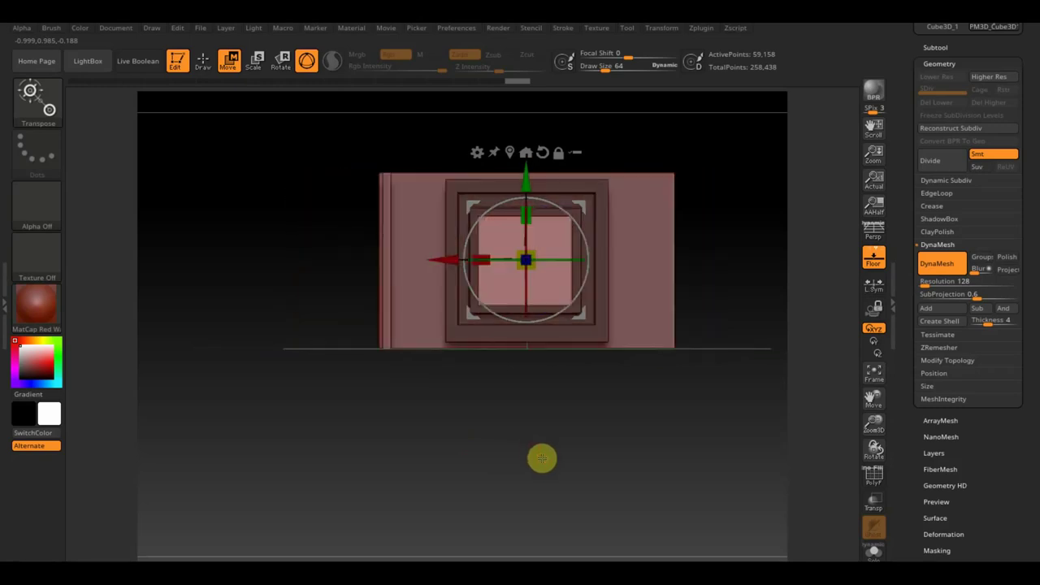
- Clear the mask, then mask a circle at the panel centre with the Circle stroke and invert it
{"action": "left_click", "coordinate": [211, 160], "text": "ctrl"}
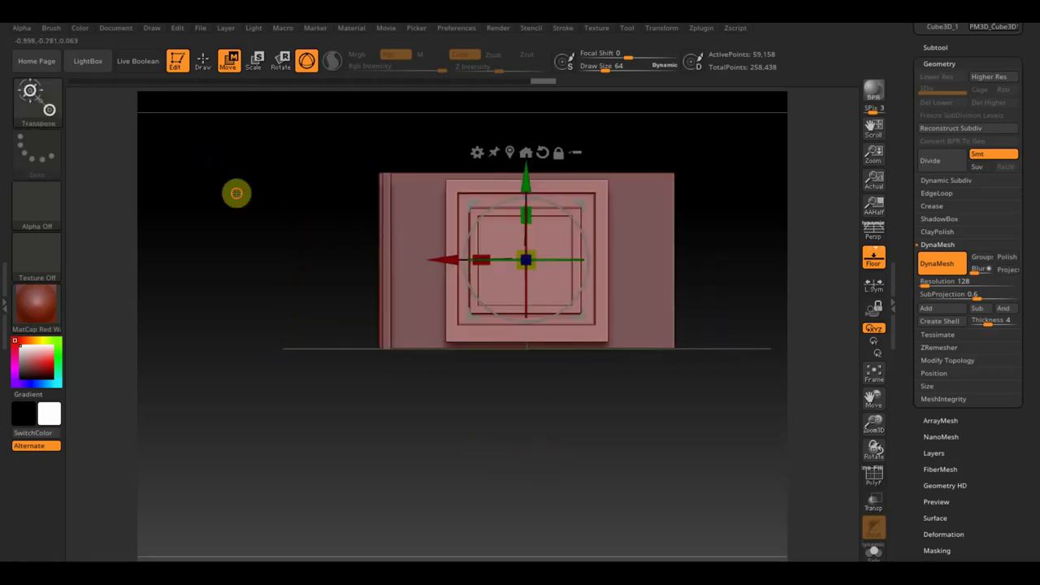
{"action": "left_click", "coordinate": [49, 154], "text": "ctrl"}
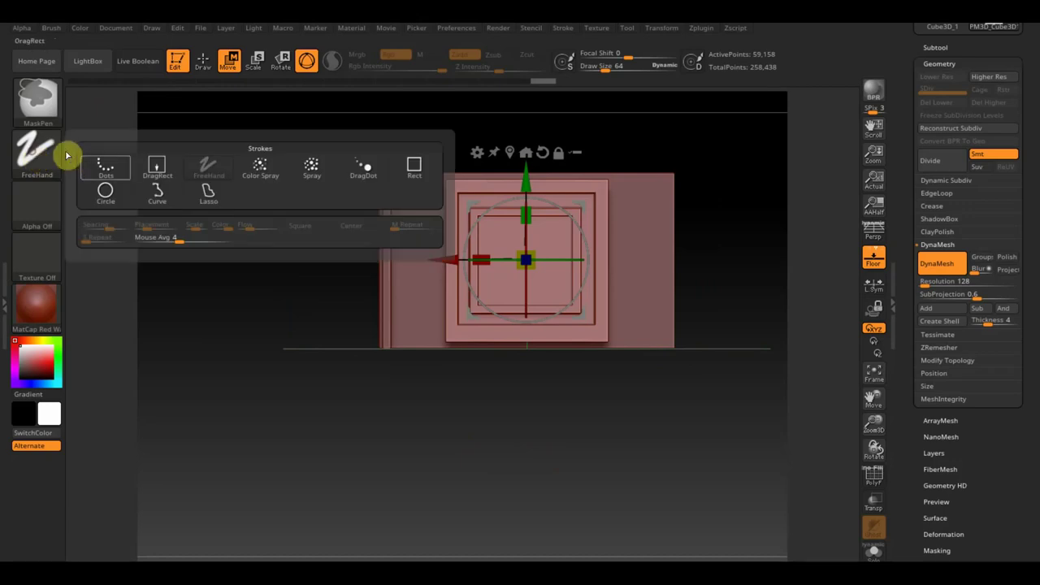
{"action": "left_click", "coordinate": [111, 203], "text": "ctrl"}
{"action": "left_click", "coordinate": [202, 61]}
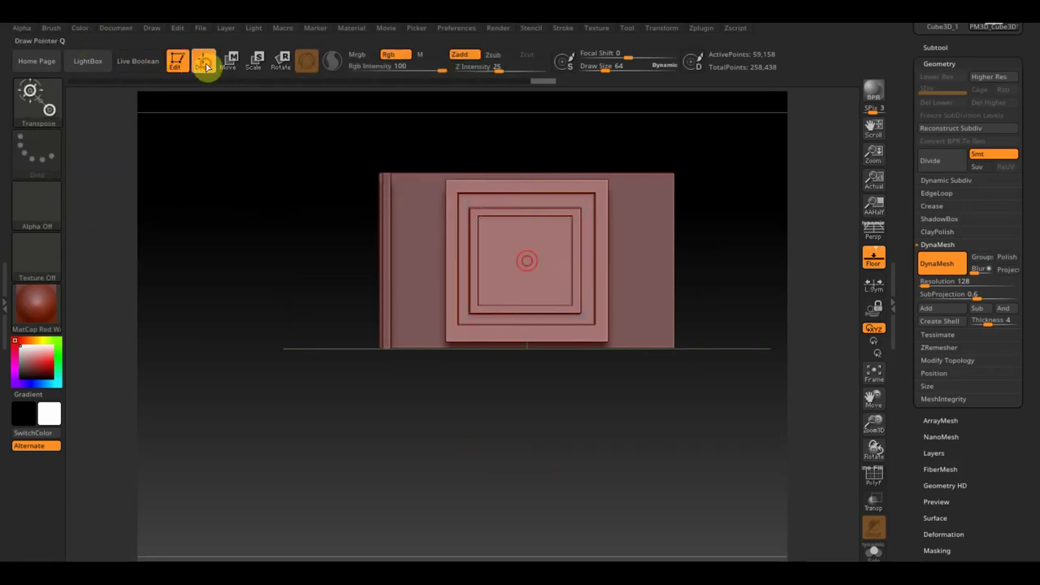
{"action": "left_click_drag", "start_coordinate": [497, 418], "coordinate": [548, 295], "text": "ctrl"}
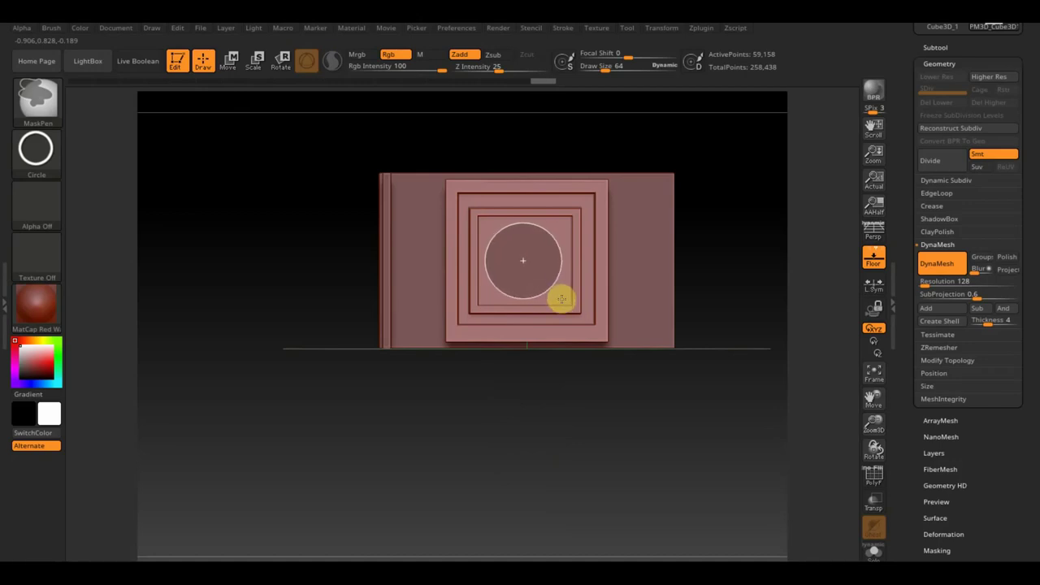
{"action": "left_click_drag", "start_coordinate": [561, 299], "coordinate": [560, 298], "text": "ctrl"}
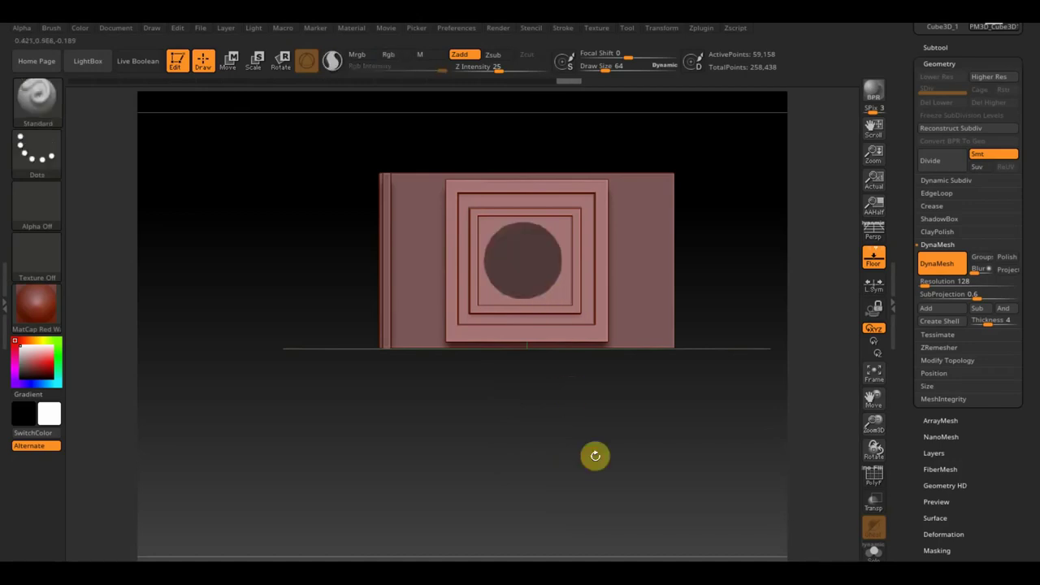
{"action": "left_click", "coordinate": [591, 454], "text": "ctrl"}
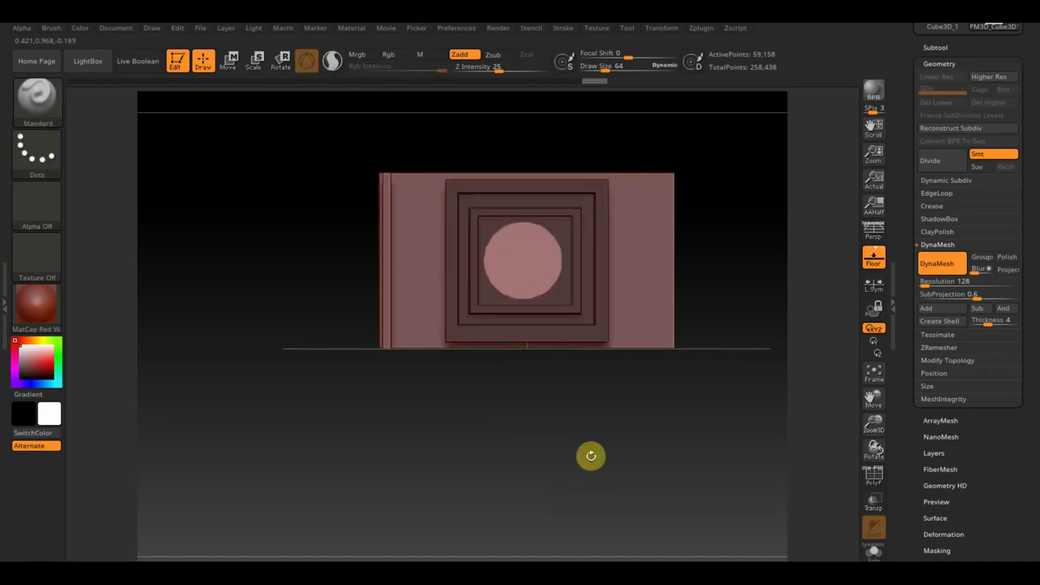
{"action": "left_click_drag", "start_coordinate": [591, 455], "coordinate": [531, 467], "text": "shift"}
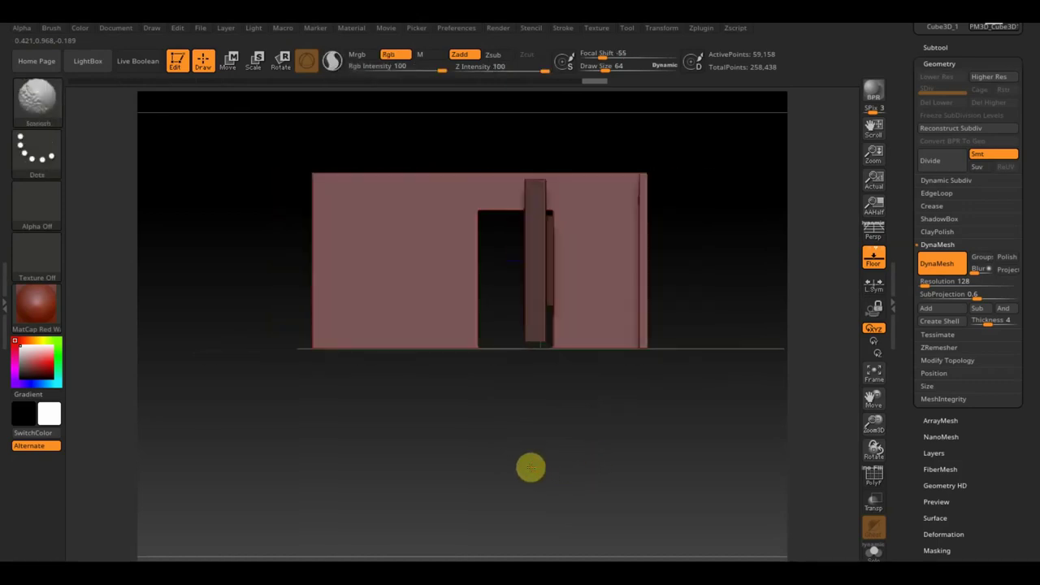
- Push the round central disc outward in depth
{"action": "left_click", "coordinate": [233, 61]}
{"action": "left_click_drag", "start_coordinate": [441, 258], "coordinate": [431, 260]}
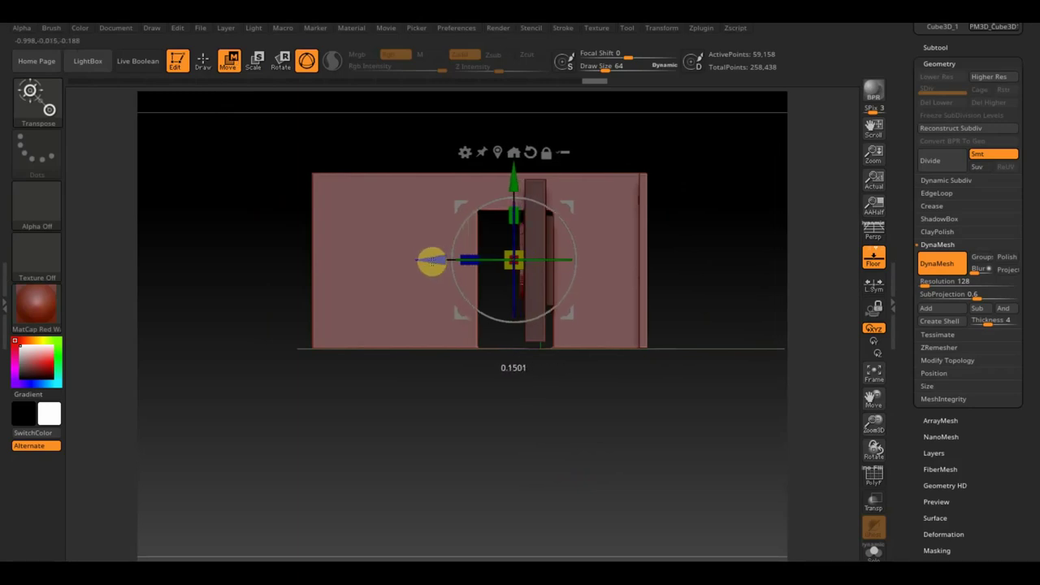
{"action": "left_click_drag", "start_coordinate": [431, 261], "coordinate": [433, 261]}
{"action": "left_click_drag", "start_coordinate": [483, 400], "coordinate": [551, 423]}
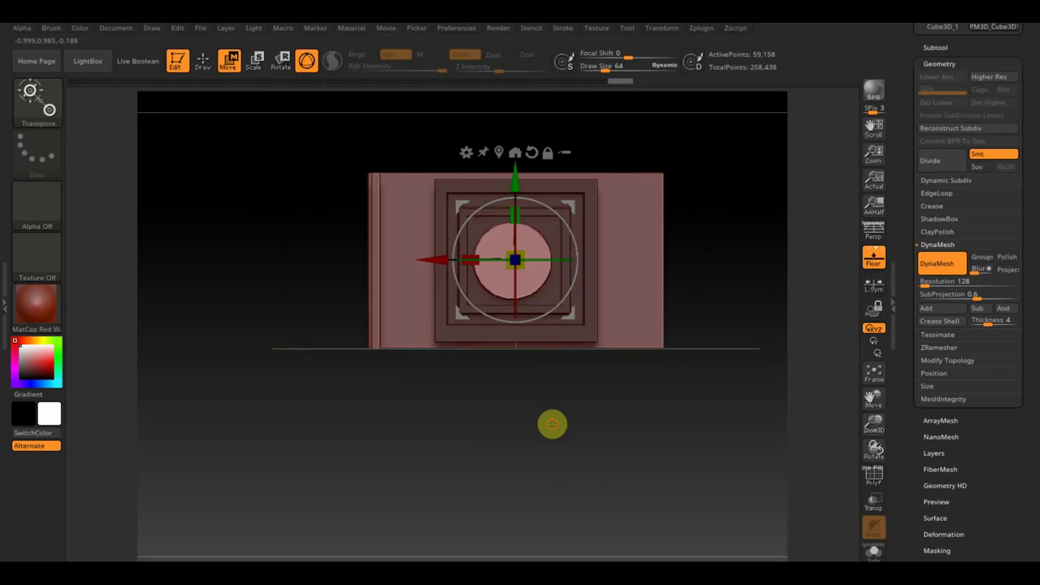
- Invert the mask and scale down the panel frame's depth to make it shallower
{"action": "left_click", "coordinate": [627, 404], "text": "ctrl"}
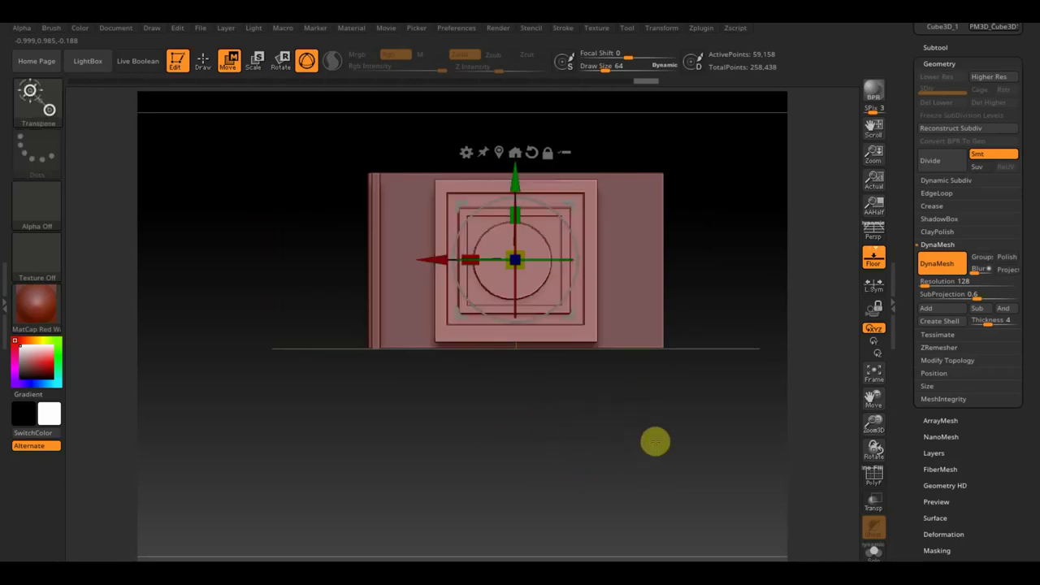
{"action": "left_click", "coordinate": [204, 61]}
{"action": "mouse_move", "coordinate": [592, 435]}
{"action": "left_mouse_down"}
{"action": "mouse_move", "coordinate": [544, 469]}
{"action": "mouse_move", "coordinate": [598, 453]}
{"action": "mouse_move", "coordinate": [626, 420]}
{"action": "mouse_move", "coordinate": [647, 518]}
{"action": "mouse_move", "coordinate": [661, 471]}
{"action": "left_mouse_up"}
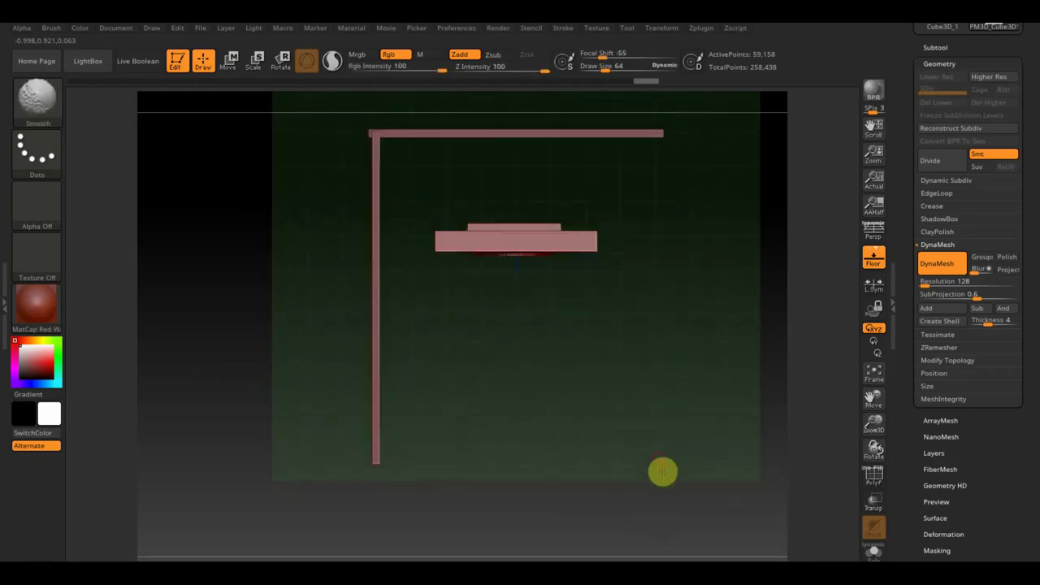
{"action": "left_click", "coordinate": [230, 61]}
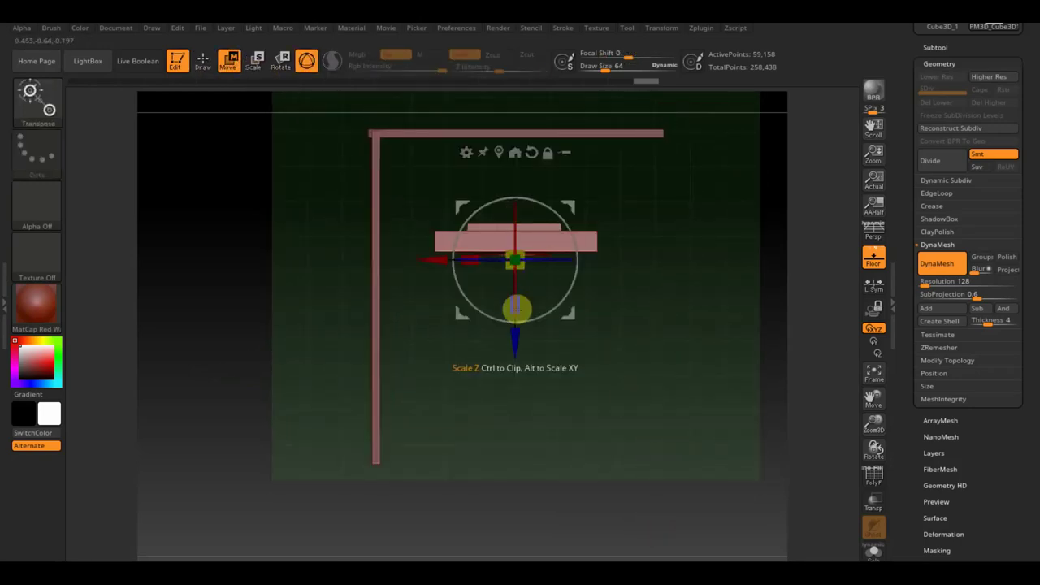
{"action": "left_click_drag", "start_coordinate": [517, 308], "coordinate": [522, 288]}
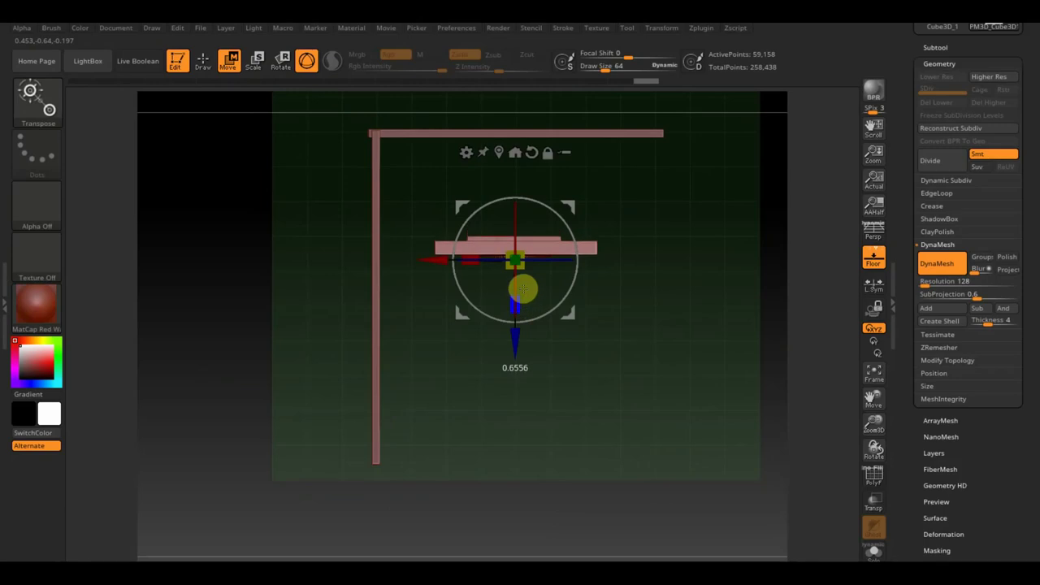
{"action": "mouse_move", "coordinate": [585, 301]}
{"action": "left_mouse_down"}
{"action": "mouse_move", "coordinate": [642, 305]}
{"action": "mouse_move", "coordinate": [647, 197]}
{"action": "mouse_move", "coordinate": [647, 348]}
{"action": "mouse_move", "coordinate": [627, 338]}
{"action": "left_mouse_up"}
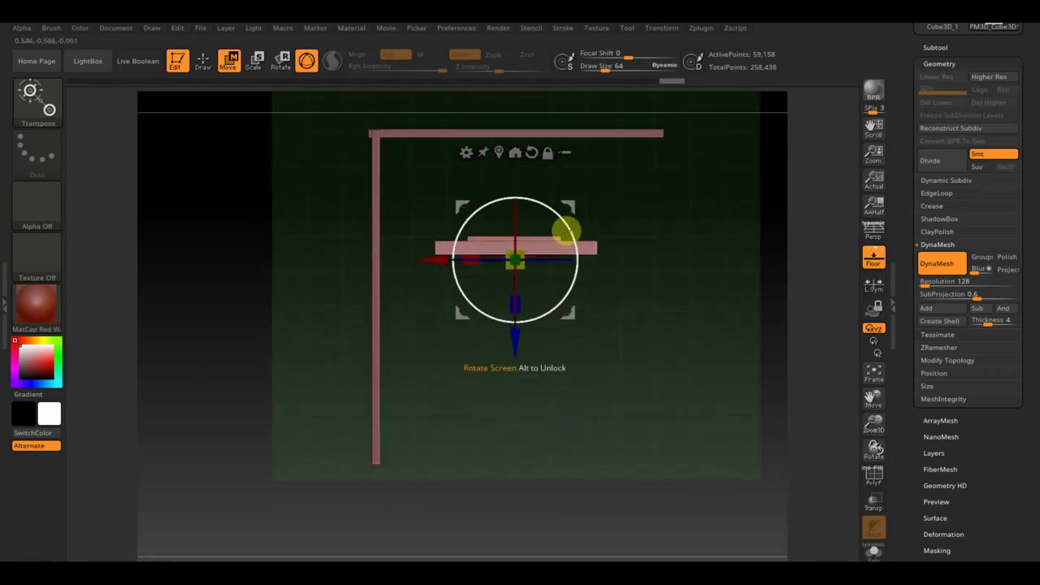
{"action": "left_click_drag", "start_coordinate": [572, 235], "coordinate": [561, 237]}
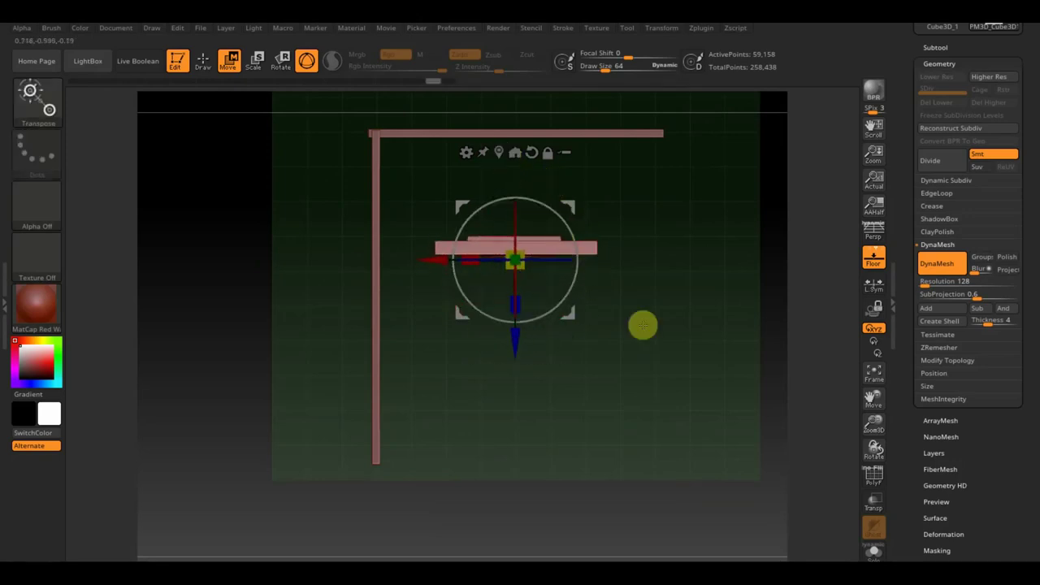
{"action": "left_click_drag", "start_coordinate": [643, 325], "coordinate": [656, 364], "text": "shift"}
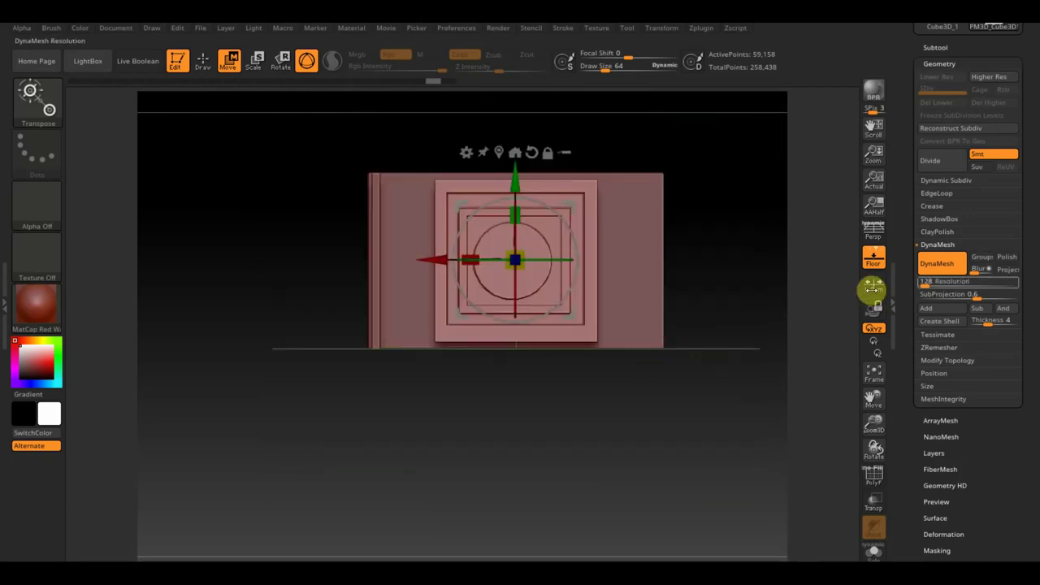
- Mirror And Weld the panel, then narrow it and seat it against the wall at the doorway's base
{"action": "left_click", "coordinate": [947, 362]}
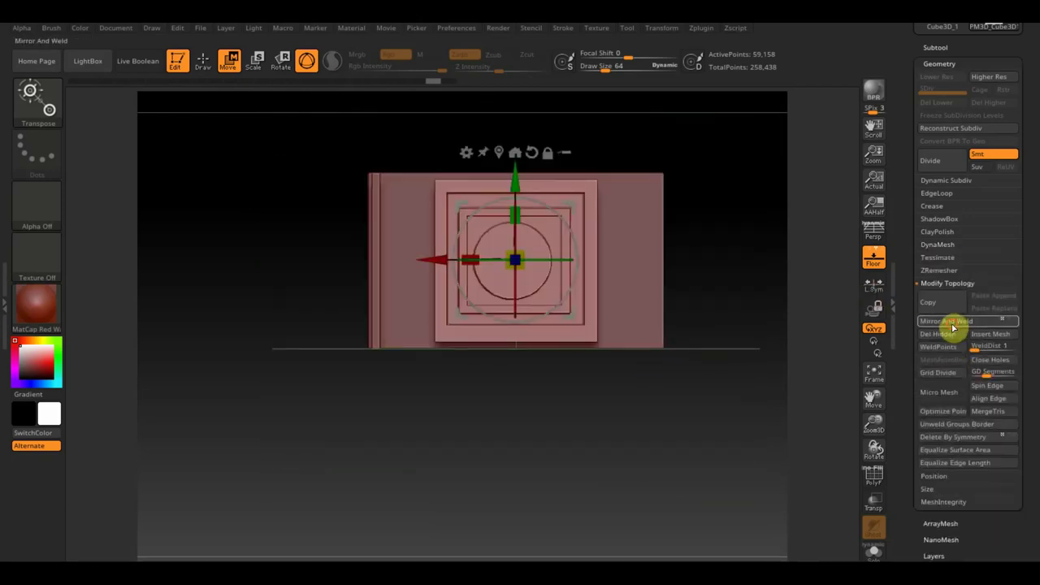
{"action": "left_click", "coordinate": [954, 324]}
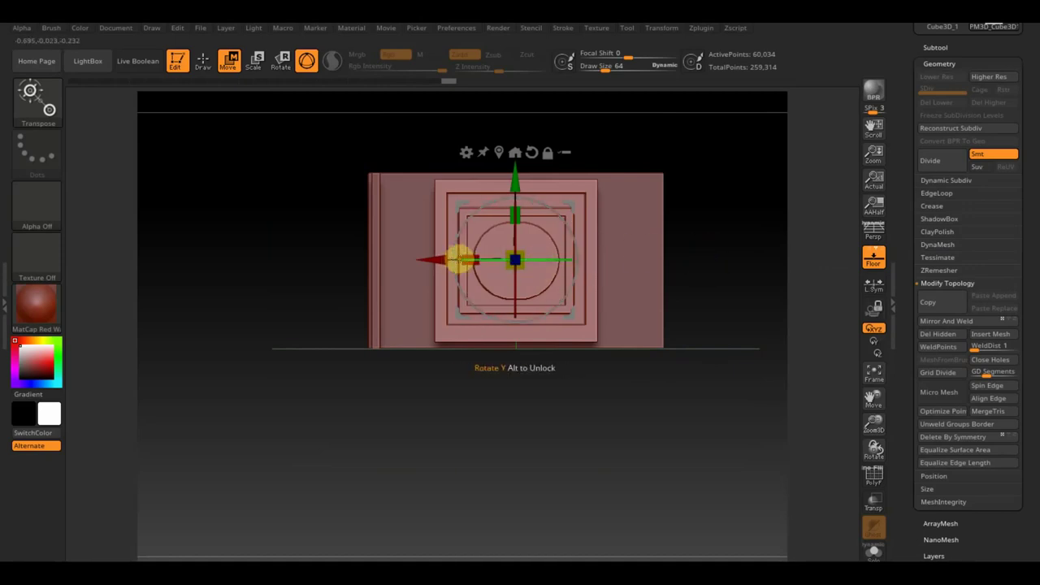
{"action": "left_click_drag", "start_coordinate": [461, 255], "coordinate": [465, 255]}
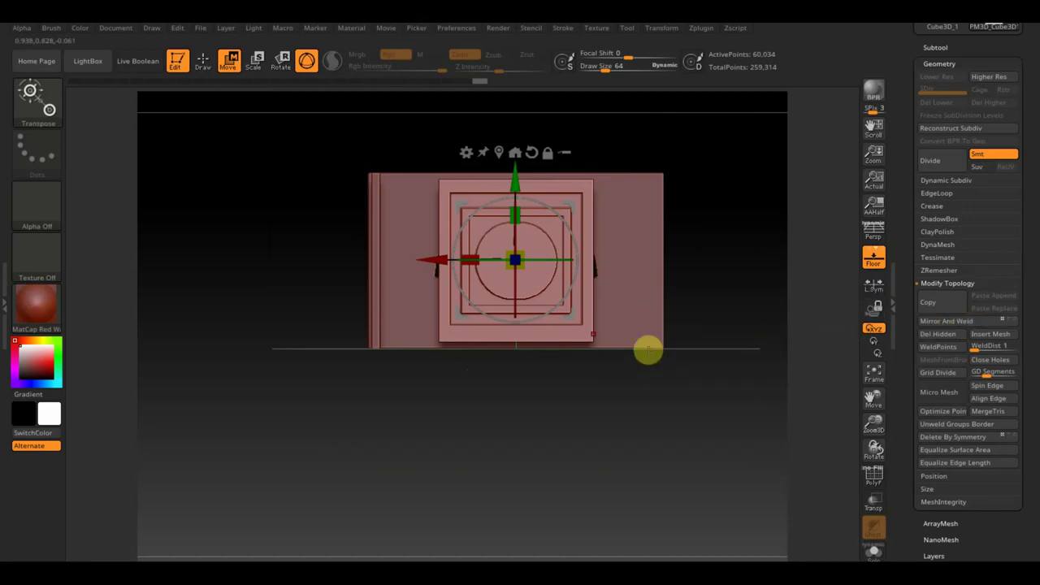
{"action": "mouse_move", "coordinate": [578, 330]}
{"action": "left_mouse_down"}
{"action": "mouse_move", "coordinate": [615, 449]}
{"action": "mouse_move", "coordinate": [580, 241]}
{"action": "mouse_move", "coordinate": [485, 159]}
{"action": "left_mouse_up"}
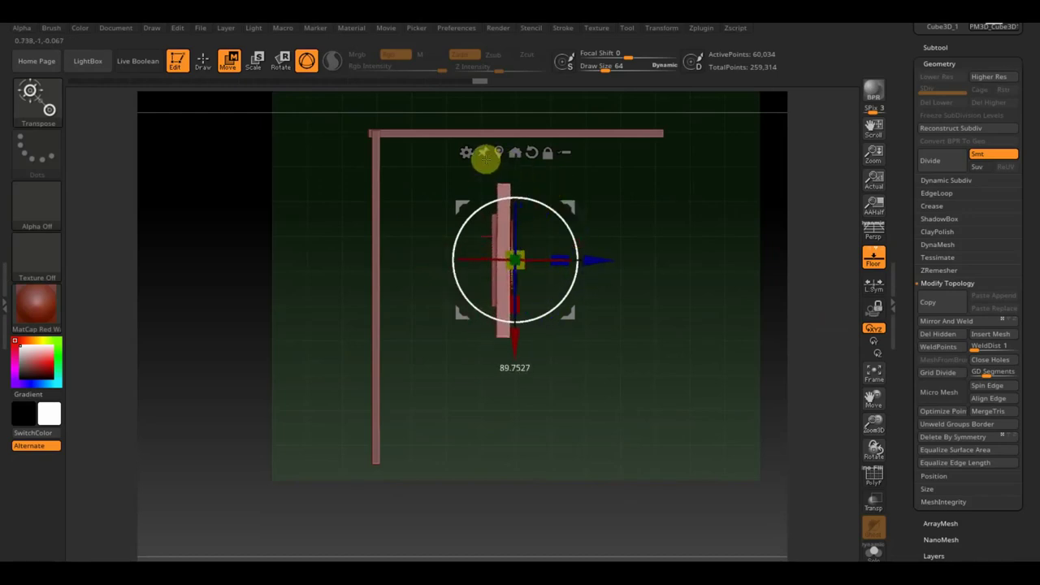
{"action": "mouse_move", "coordinate": [625, 251]}
{"action": "left_mouse_down"}
{"action": "mouse_move", "coordinate": [490, 238]}
{"action": "mouse_move", "coordinate": [640, 345]}
{"action": "mouse_move", "coordinate": [666, 379]}
{"action": "left_mouse_up"}
{"action": "mouse_move", "coordinate": [417, 244]}
{"action": "left_mouse_down"}
{"action": "mouse_move", "coordinate": [410, 253]}
{"action": "mouse_move", "coordinate": [393, 215]}
{"action": "mouse_move", "coordinate": [411, 231]}
{"action": "left_mouse_up"}
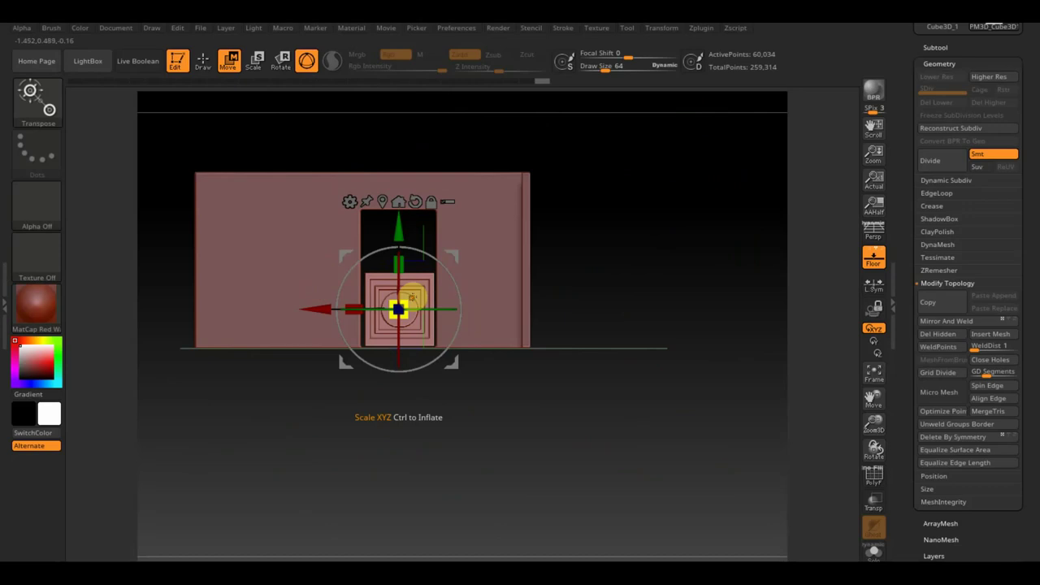
- Place the widened panel right of the doorway and Ctrl-duplicate two evenly spaced copies to the left
{"action": "left_click_drag", "start_coordinate": [315, 307], "coordinate": [385, 336]}
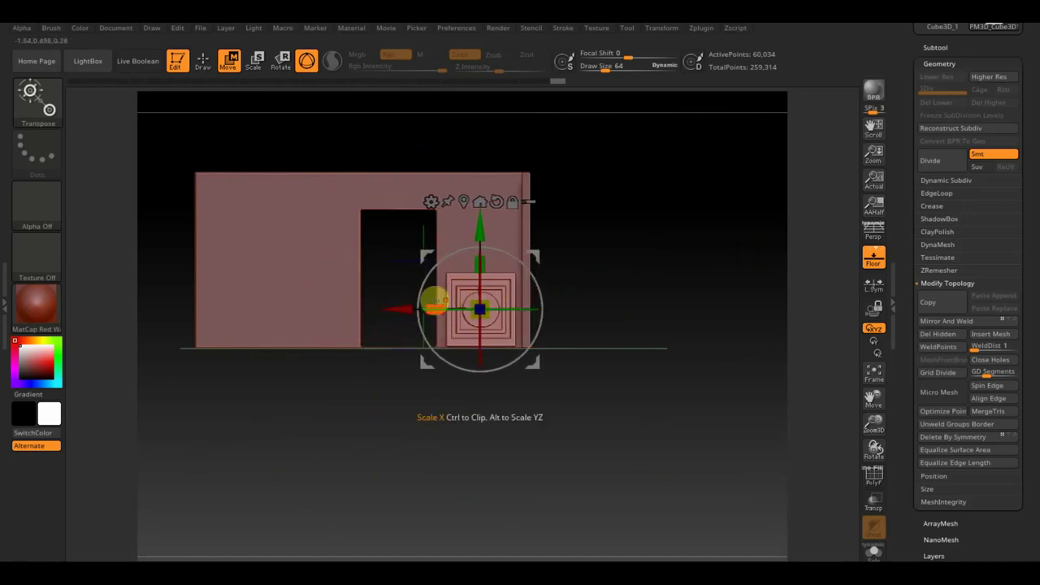
{"action": "left_click_drag", "start_coordinate": [433, 306], "coordinate": [427, 307]}
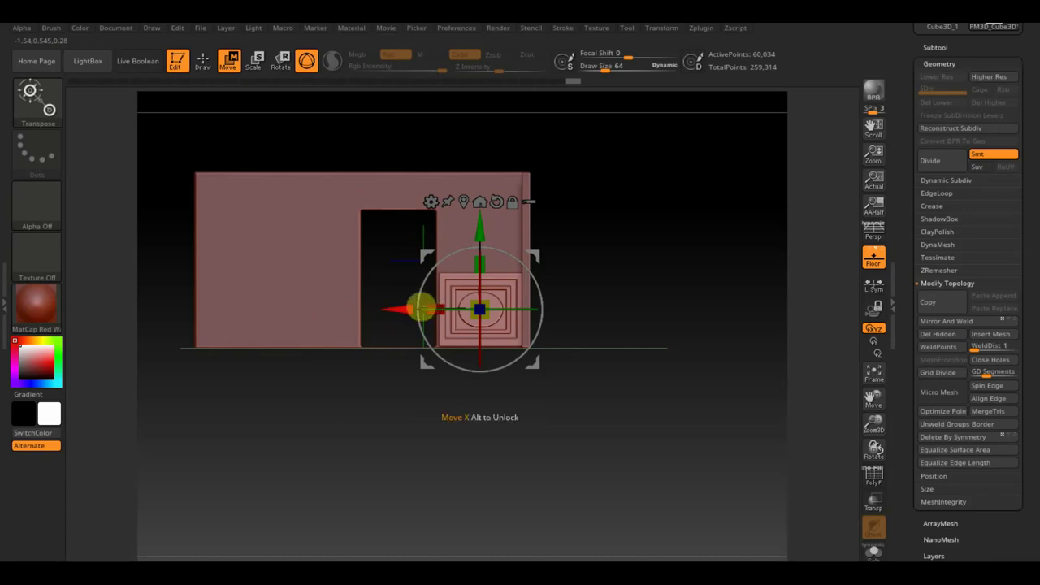
{"action": "key", "text": "ctrl"}
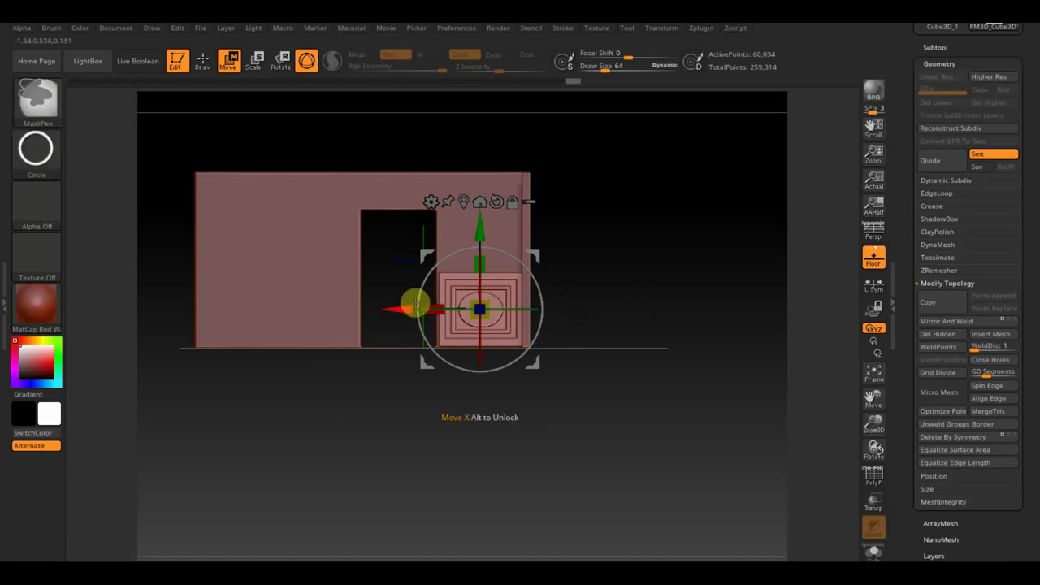
{"action": "left_click_drag", "start_coordinate": [401, 308], "coordinate": [239, 322], "text": "ctrl"}
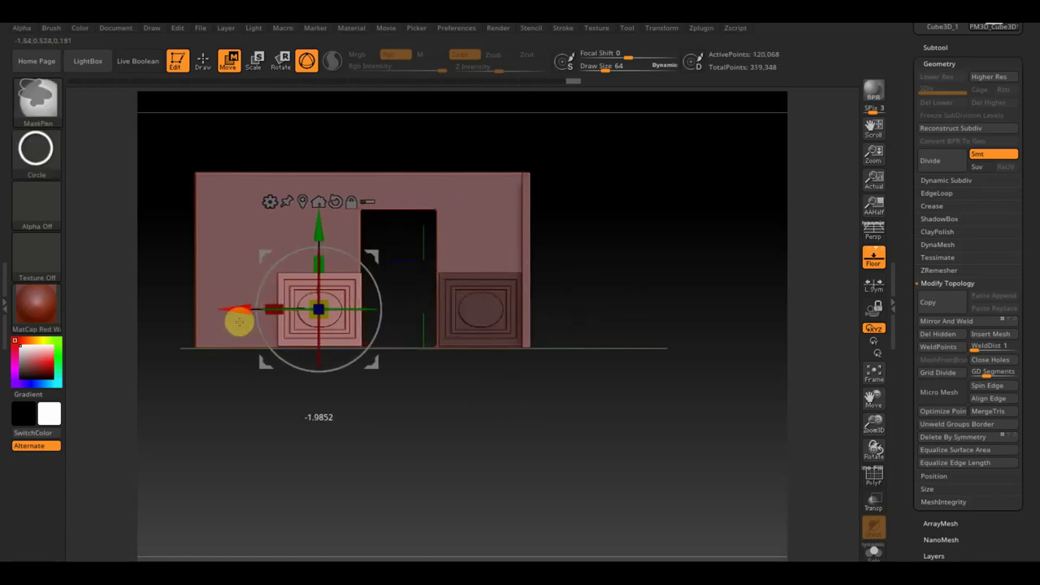
{"action": "left_click_drag", "start_coordinate": [231, 312], "coordinate": [136, 315], "text": "ctrl"}
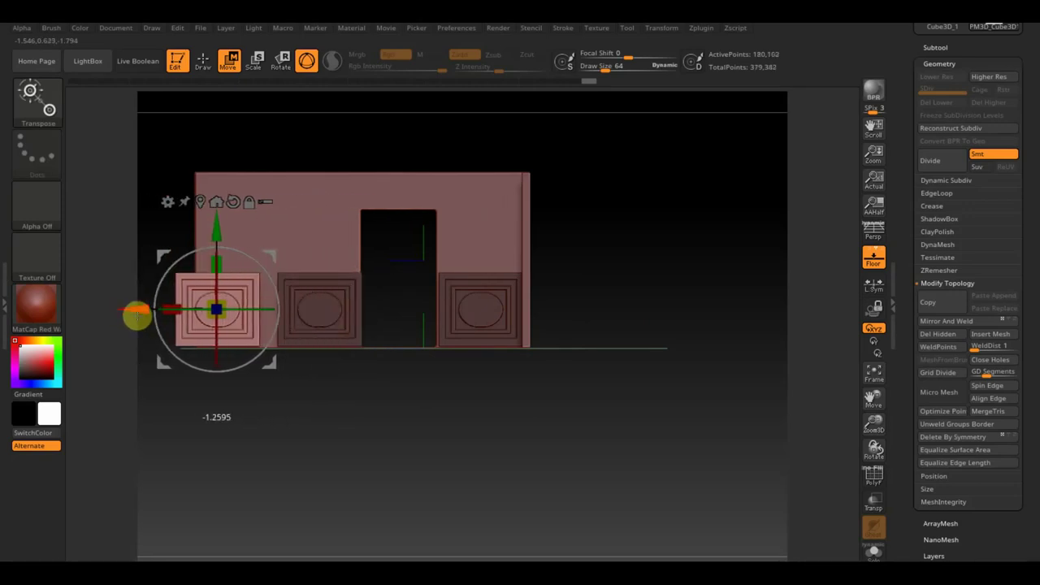
{"action": "left_click_drag", "start_coordinate": [137, 315], "coordinate": [155, 316], "text": "ctrl"}
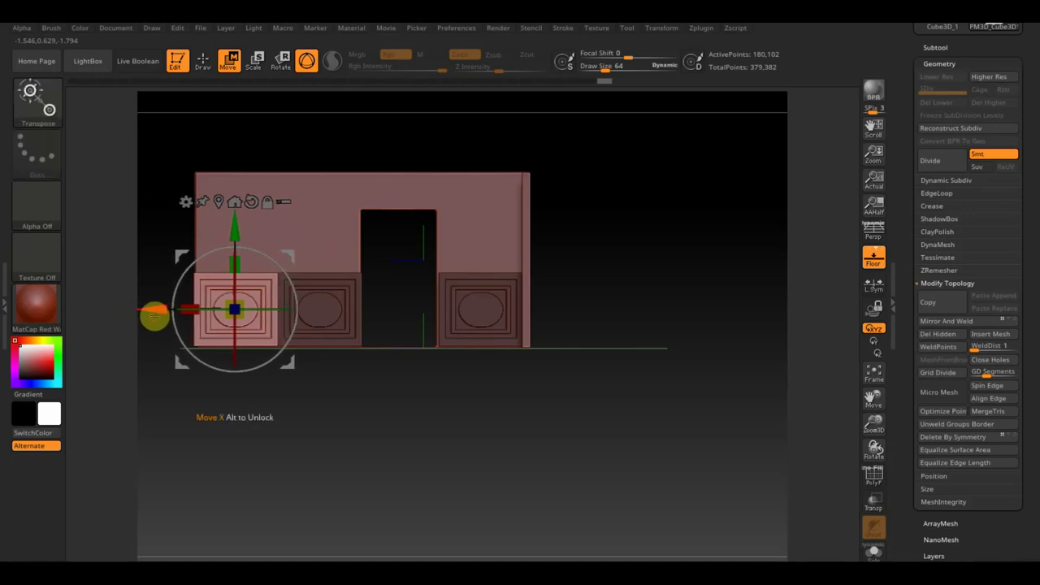
- Duplicate another panel, rotate it 90° and move it onto the side wall
{"action": "left_click_drag", "start_coordinate": [475, 387], "coordinate": [571, 440]}
{"action": "mouse_move", "coordinate": [612, 346]}
{"action": "left_mouse_down"}
{"action": "mouse_move", "coordinate": [599, 471]}
{"action": "mouse_move", "coordinate": [652, 461]}
{"action": "left_mouse_up"}
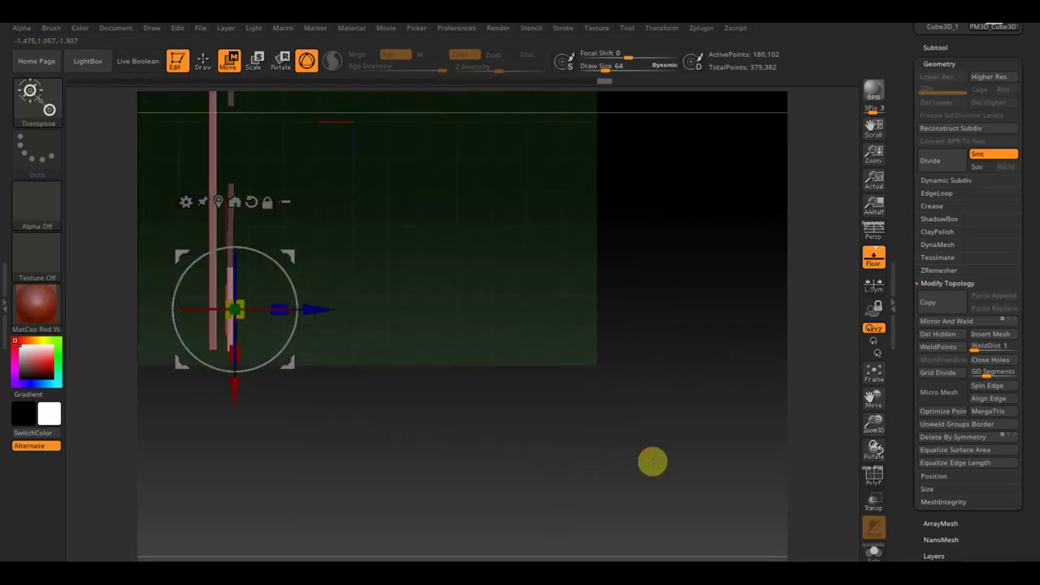
{"action": "left_click_drag", "start_coordinate": [661, 287], "coordinate": [661, 430], "text": "alt"}
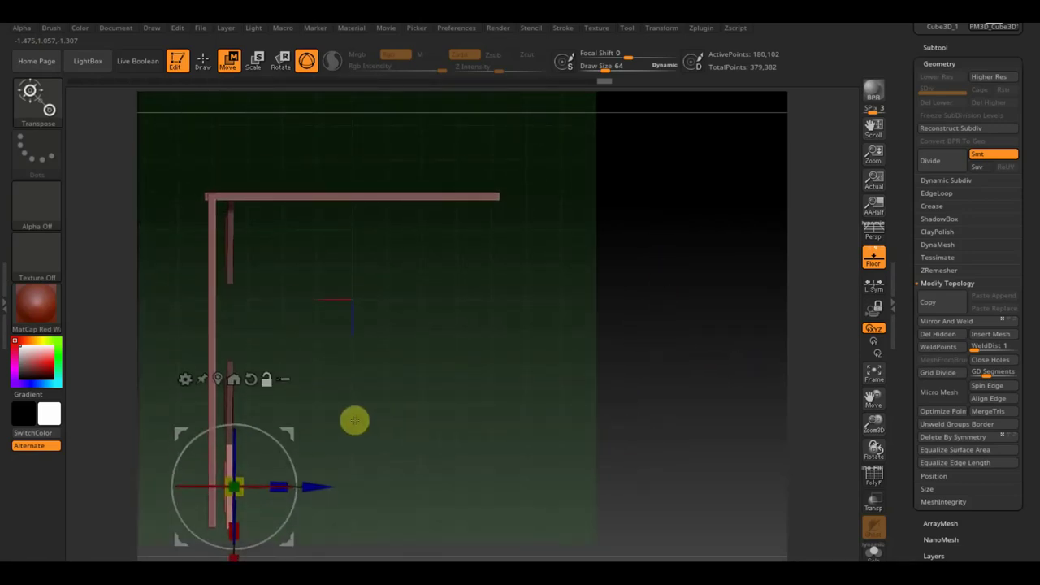
{"action": "left_click_drag", "start_coordinate": [234, 557], "coordinate": [257, 328], "text": "ctrl"}
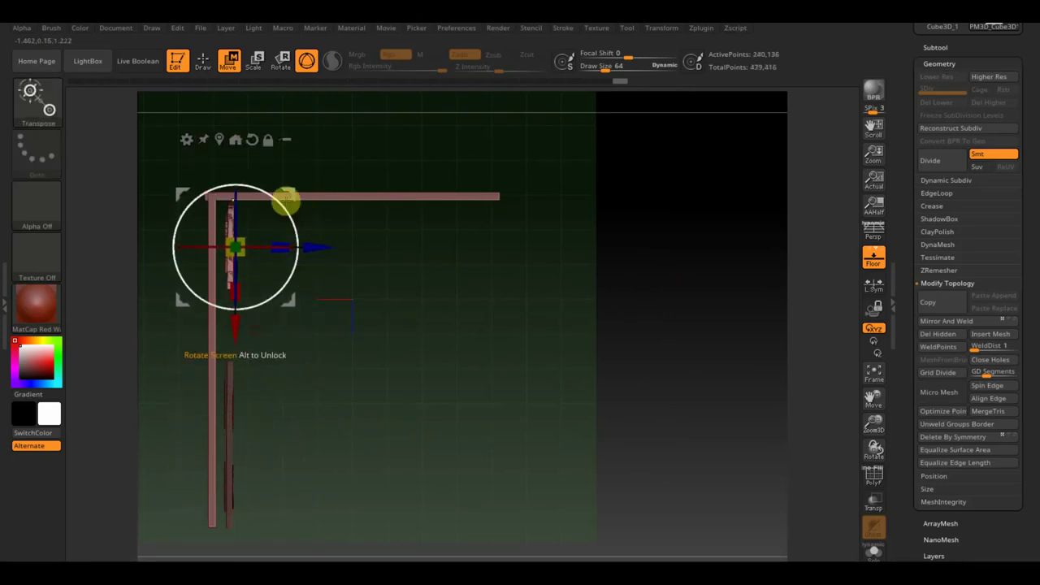
{"action": "mouse_move", "coordinate": [269, 197]}
{"action": "left_mouse_down"}
{"action": "mouse_move", "coordinate": [290, 262]}
{"action": "mouse_move", "coordinate": [284, 280]}
{"action": "left_mouse_up"}
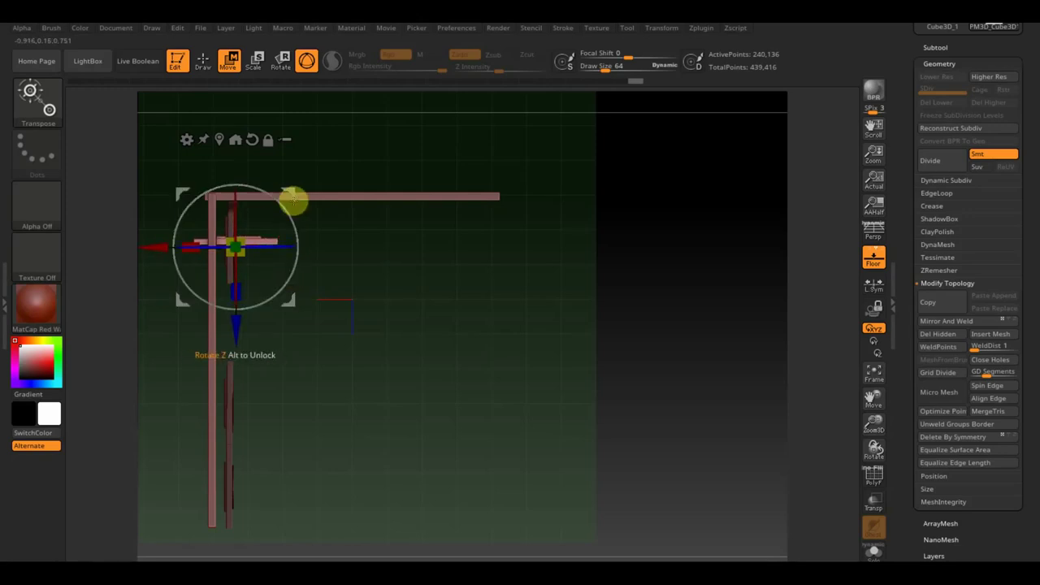
{"action": "mouse_move", "coordinate": [184, 253]}
{"action": "left_mouse_down"}
{"action": "mouse_move", "coordinate": [226, 246]}
{"action": "mouse_move", "coordinate": [195, 241]}
{"action": "left_mouse_up"}
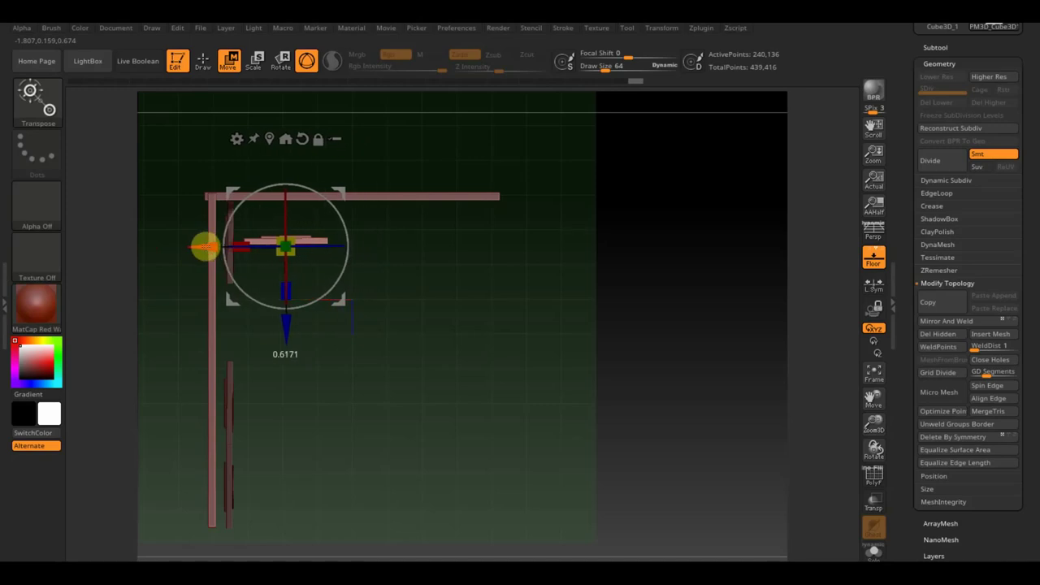
{"action": "left_click_drag", "start_coordinate": [282, 325], "coordinate": [276, 300]}
- Fine-tune the side-wall panel's position, nudging, raising and sliding it into line
{"action": "mouse_move", "coordinate": [725, 314]}
{"action": "left_mouse_down", "text": "shift"}
{"action": "mouse_move", "coordinate": [715, 219]}
{"action": "mouse_move", "coordinate": [719, 278]}
{"action": "mouse_move", "coordinate": [696, 344]}
{"action": "left_mouse_up", "text": "shift"}
{"action": "left_click_drag", "start_coordinate": [199, 214], "coordinate": [193, 215]}
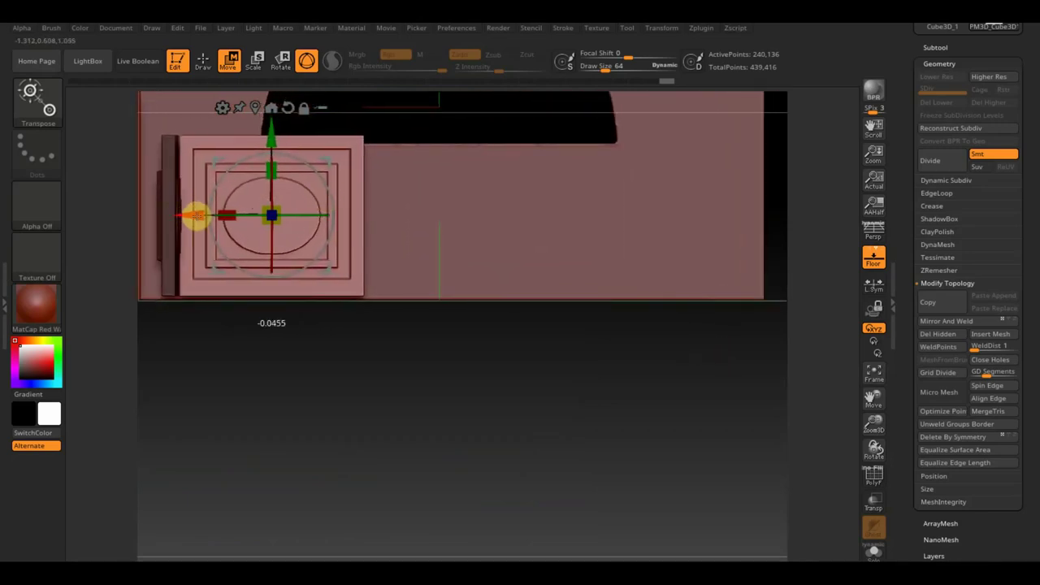
{"action": "mouse_move", "coordinate": [333, 309]}
{"action": "left_mouse_down"}
{"action": "mouse_move", "coordinate": [367, 492]}
{"action": "mouse_move", "coordinate": [323, 332]}
{"action": "mouse_move", "coordinate": [220, 413]}
{"action": "left_mouse_up"}
{"action": "left_click_drag", "start_coordinate": [229, 302], "coordinate": [233, 284]}
{"action": "mouse_move", "coordinate": [425, 374]}
{"action": "left_mouse_down", "text": "shift"}
{"action": "mouse_move", "coordinate": [530, 334]}
{"action": "mouse_move", "coordinate": [589, 415]}
{"action": "left_mouse_up", "text": "shift"}
{"action": "left_click_drag", "start_coordinate": [195, 199], "coordinate": [171, 212]}
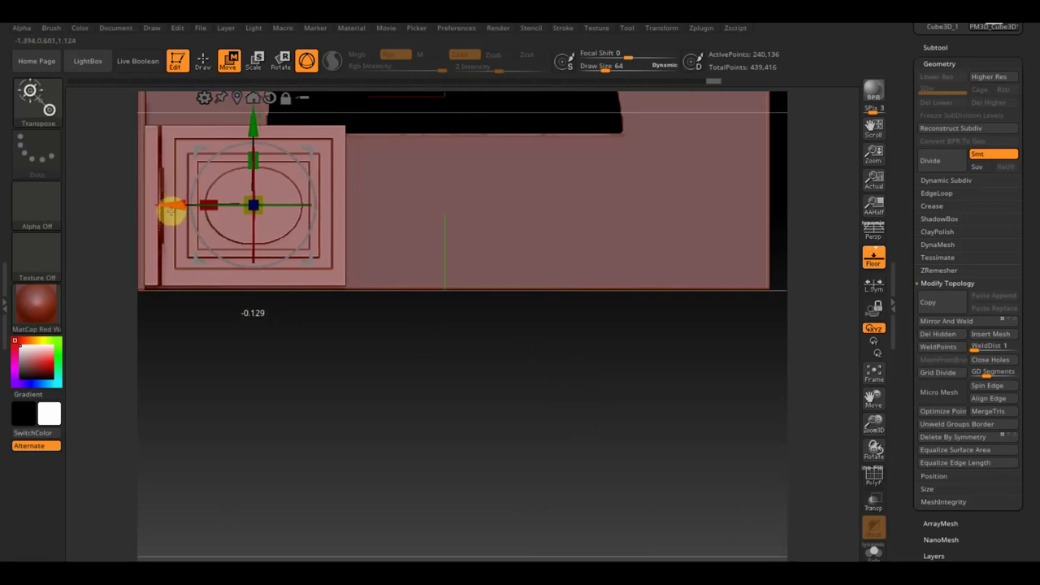
{"action": "mouse_move", "coordinate": [309, 290]}
{"action": "left_mouse_down"}
{"action": "mouse_move", "coordinate": [350, 383]}
{"action": "mouse_move", "coordinate": [447, 387]}
{"action": "mouse_move", "coordinate": [408, 387]}
{"action": "mouse_move", "coordinate": [420, 385]}
{"action": "left_mouse_up"}
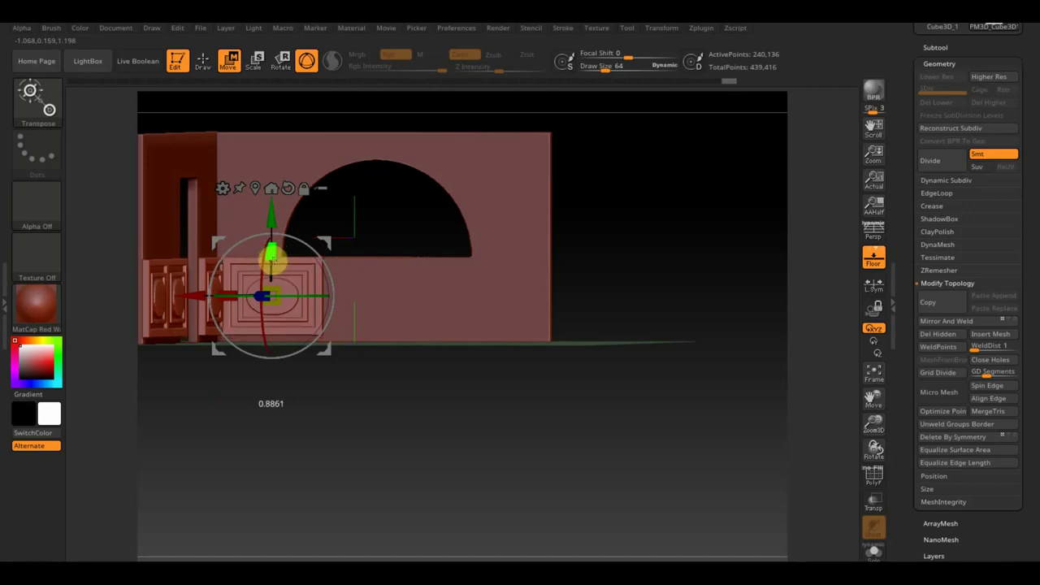
- Ctrl-drag the oval panel box to the right to make a row of four under the arch
{"action": "left_click_drag", "start_coordinate": [276, 214], "coordinate": [272, 225]}
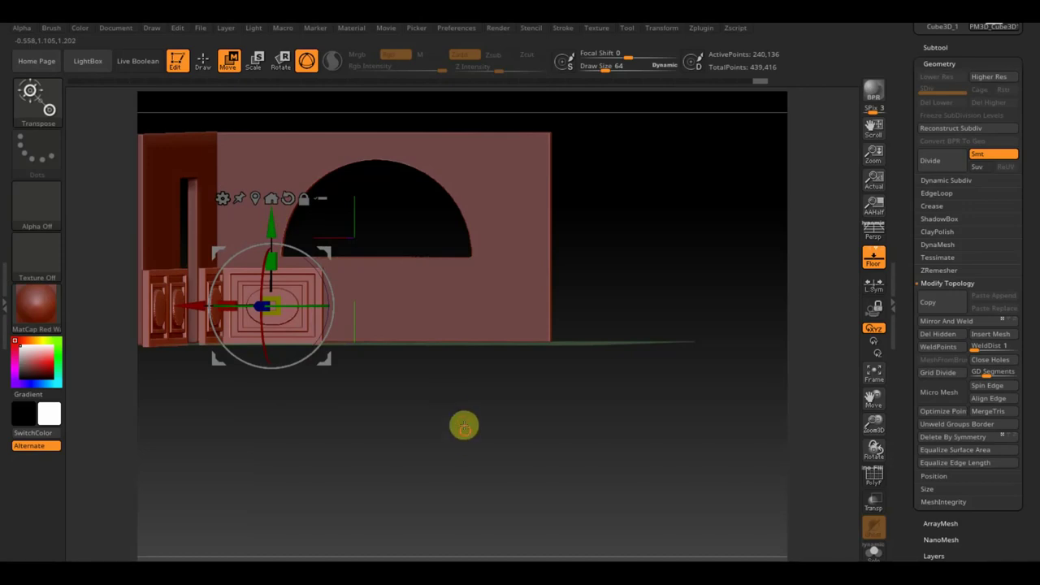
{"action": "key", "text": "ctrl+z"}
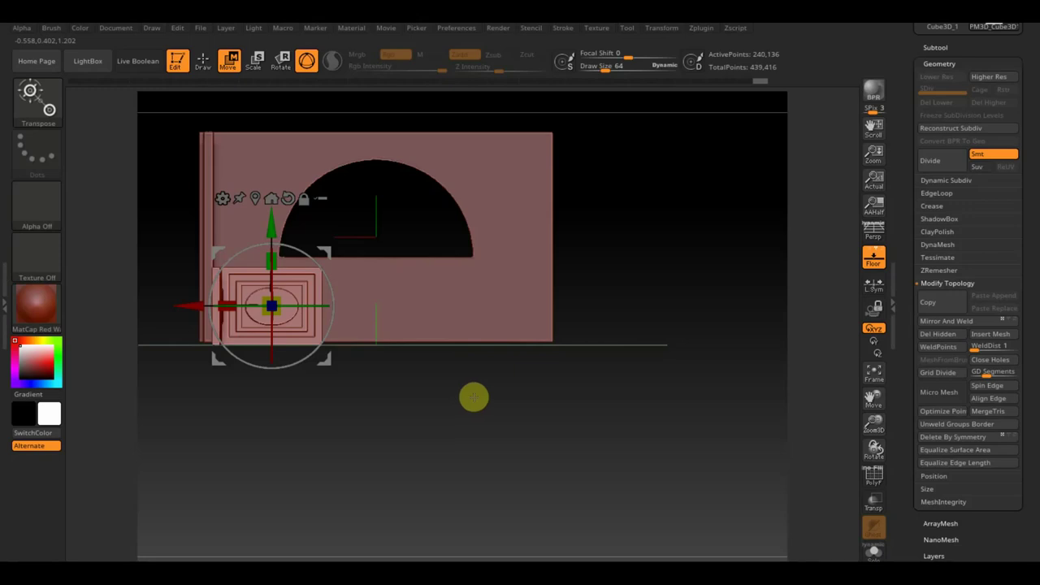
{"action": "key", "text": "ctrl"}
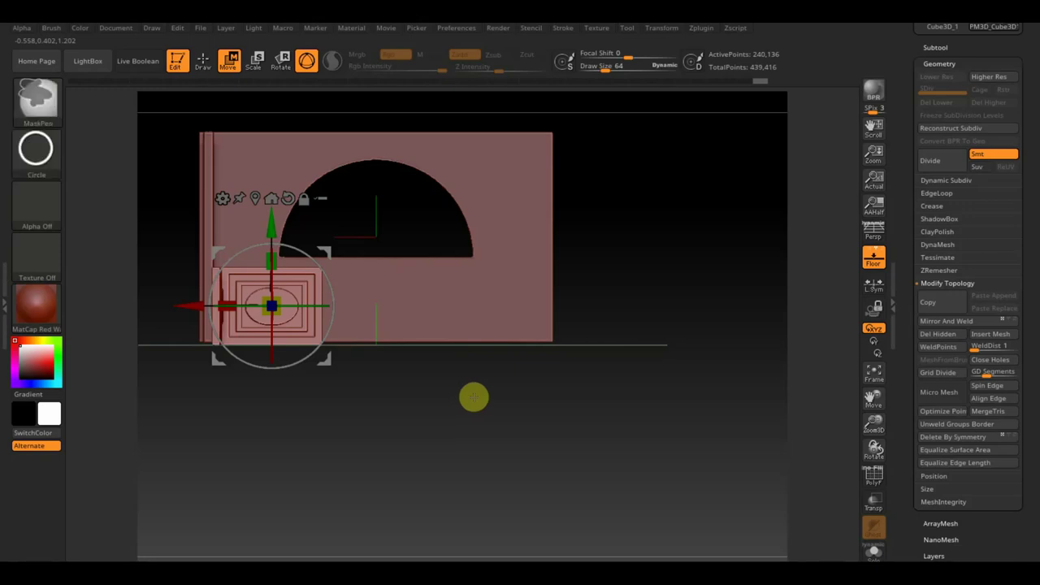
{"action": "key", "text": "Up"}
{"action": "key", "text": "Right"}
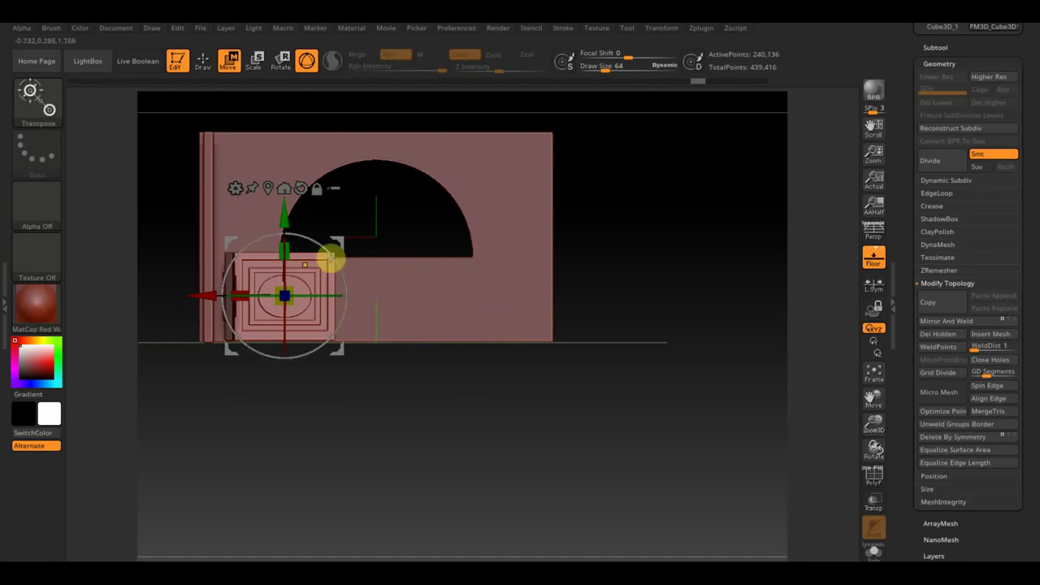
{"action": "mouse_move", "coordinate": [208, 294]}
{"action": "left_mouse_down"}
{"action": "mouse_move", "coordinate": [262, 297]}
{"action": "mouse_move", "coordinate": [304, 317]}
{"action": "mouse_move", "coordinate": [320, 298]}
{"action": "mouse_move", "coordinate": [403, 322]}
{"action": "mouse_move", "coordinate": [462, 304]}
{"action": "mouse_move", "coordinate": [529, 313]}
{"action": "mouse_move", "coordinate": [502, 319]}
{"action": "left_mouse_up"}
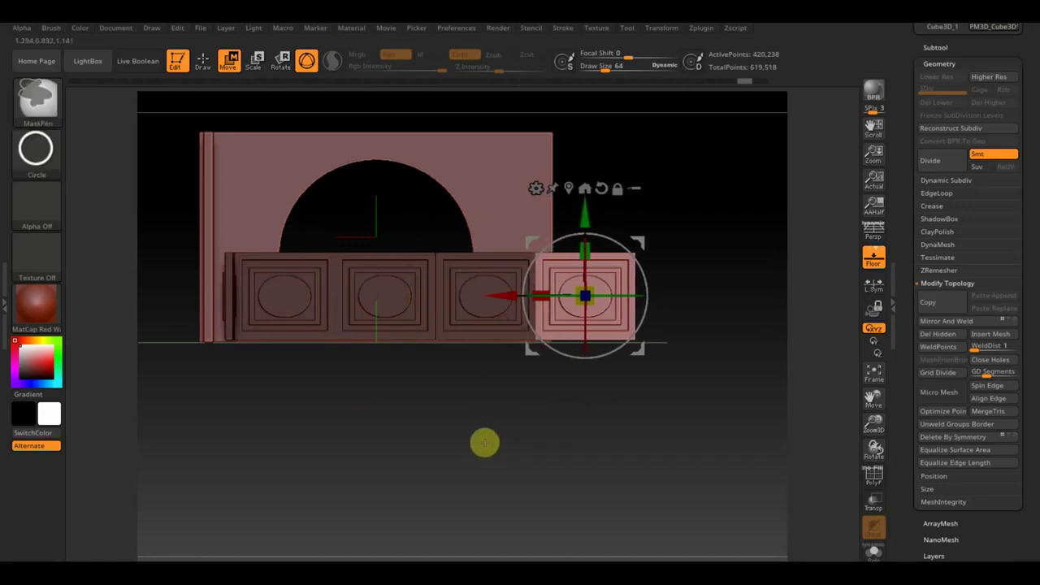
- Clear the mask and shift the panel row left along the wall
{"action": "left_click", "coordinate": [499, 453], "text": "ctrl"}
{"action": "left_click_drag", "start_coordinate": [503, 296], "coordinate": [486, 298]}
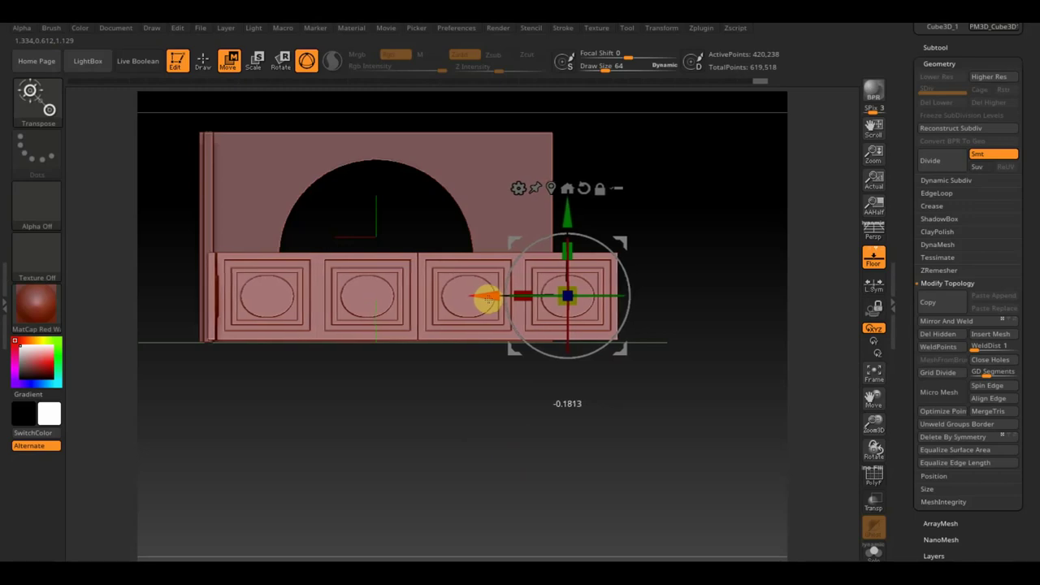
{"action": "left_click_drag", "start_coordinate": [485, 417], "coordinate": [482, 505]}
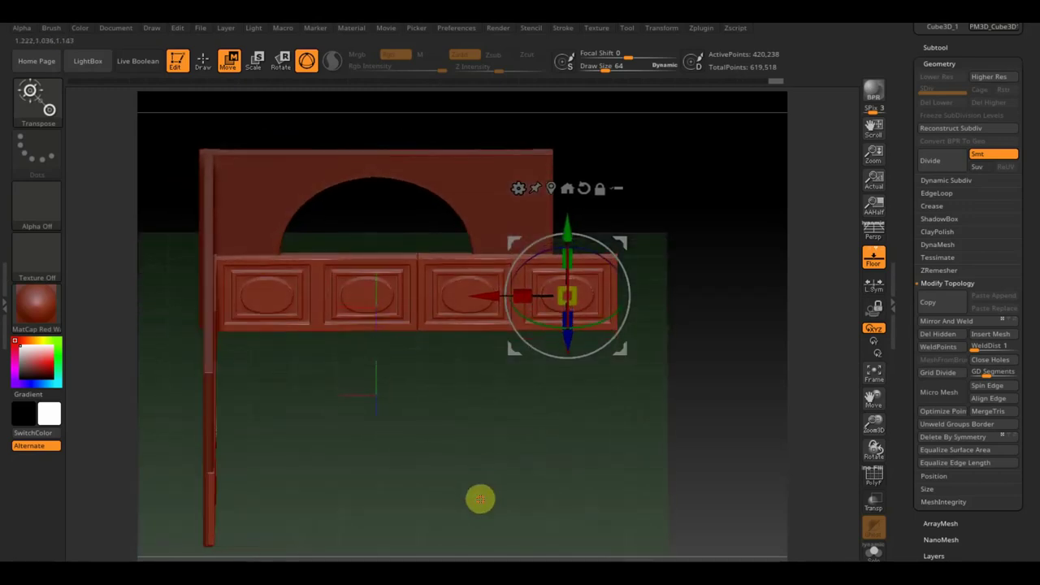
- Scale up the arched wall, shift it right, and raise it above the panel row
{"action": "mouse_move", "coordinate": [473, 454]}
{"action": "left_mouse_down"}
{"action": "mouse_move", "coordinate": [473, 547]}
{"action": "mouse_move", "coordinate": [479, 525]}
{"action": "left_mouse_up"}
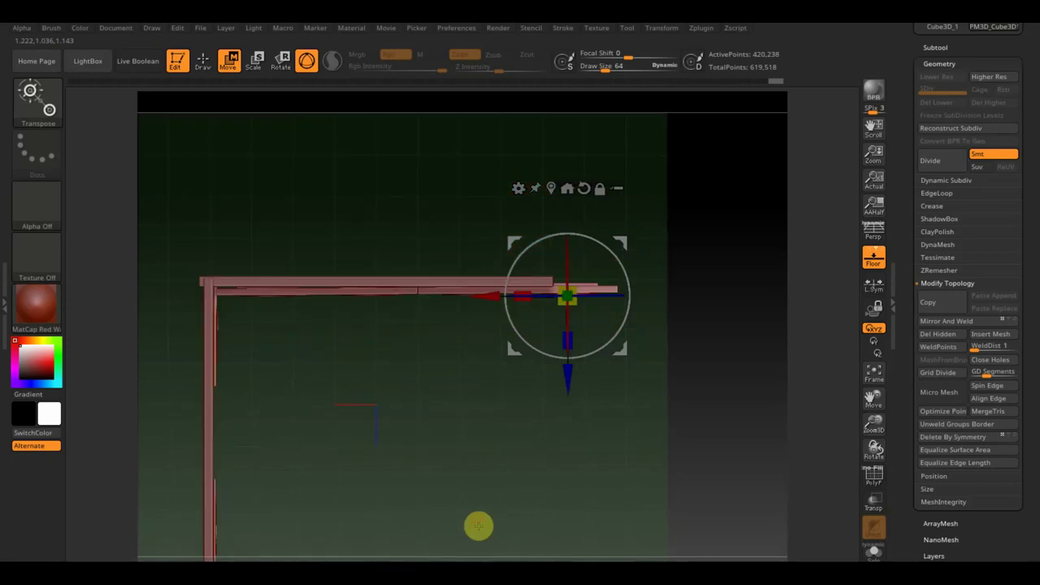
{"action": "key", "text": "super"}
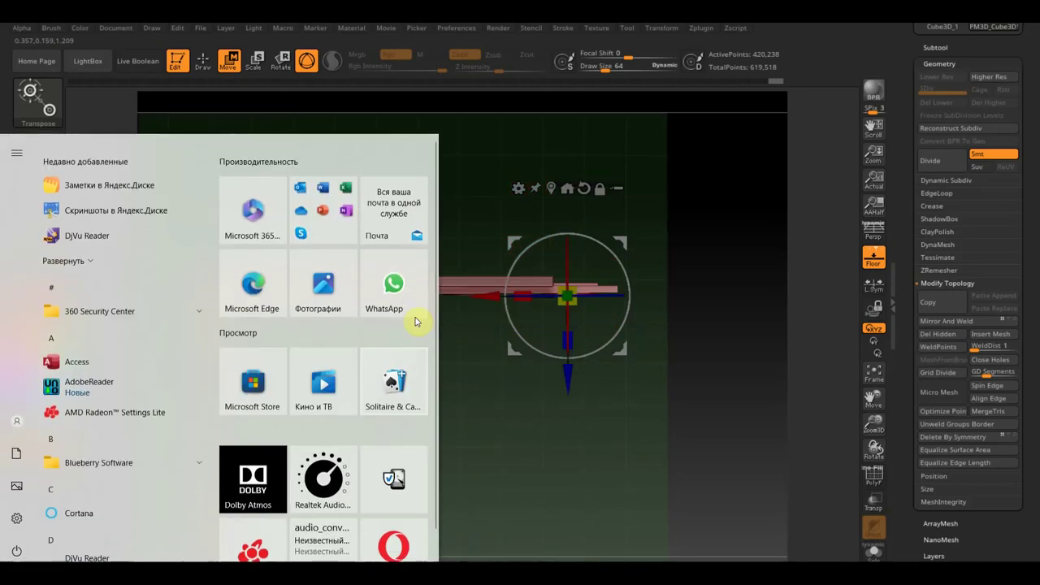
{"action": "key", "text": "super"}
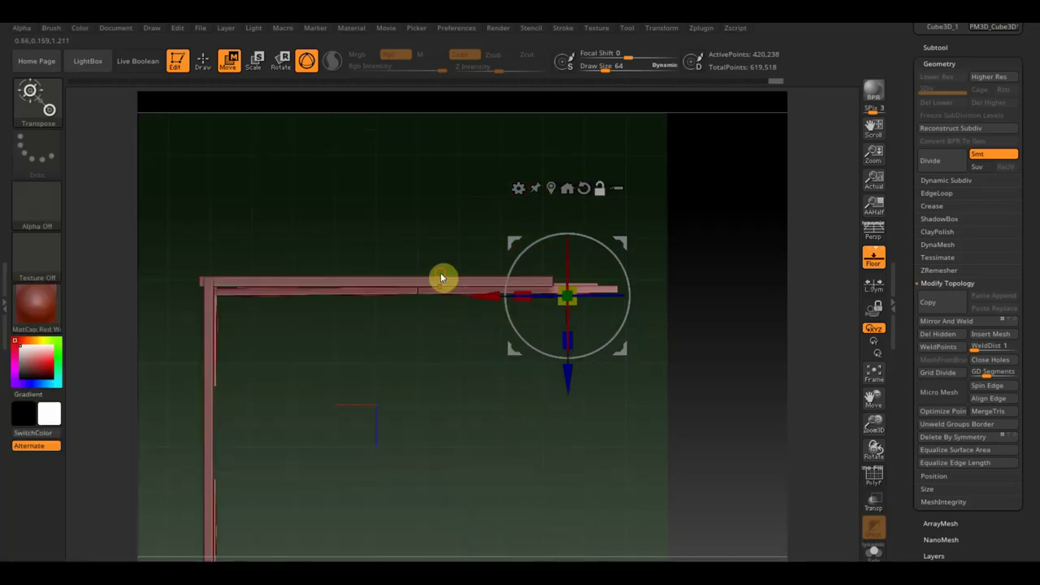
{"action": "left_click", "coordinate": [438, 282]}
{"action": "left_click_drag", "start_coordinate": [454, 347], "coordinate": [626, 250]}
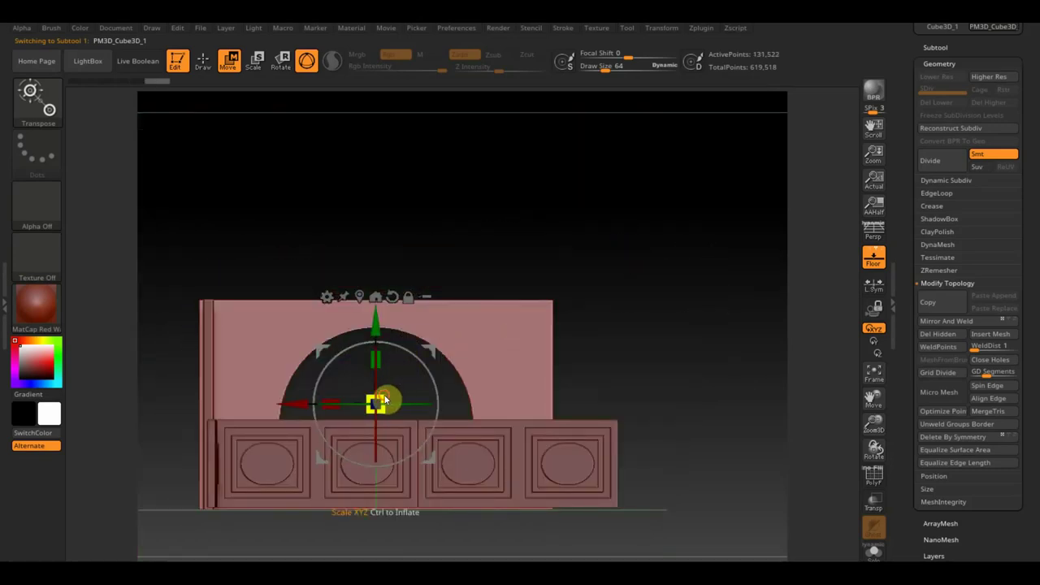
{"action": "left_click_drag", "start_coordinate": [385, 398], "coordinate": [391, 393]}
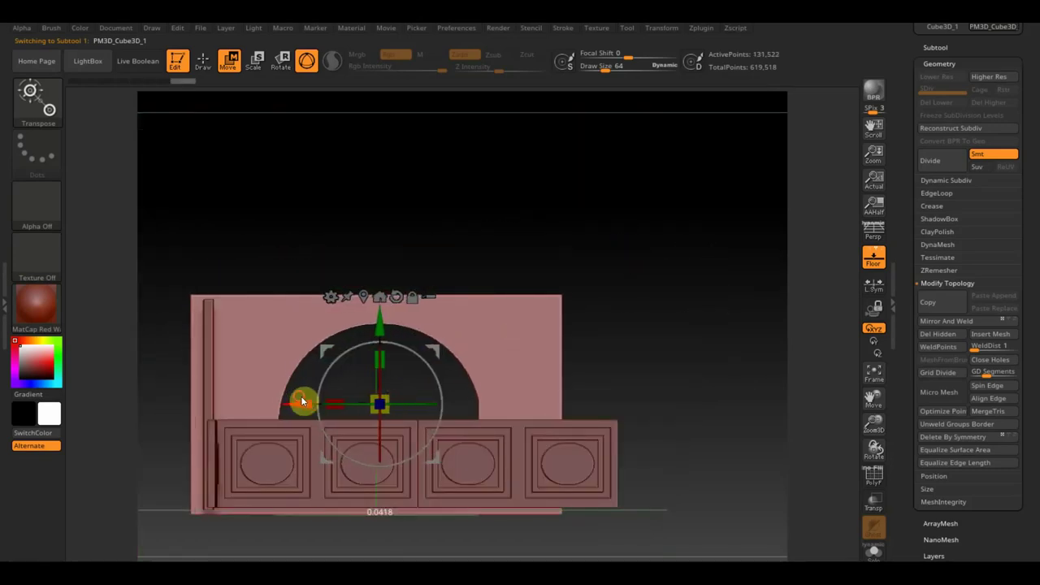
{"action": "left_click_drag", "start_coordinate": [301, 400], "coordinate": [334, 403]}
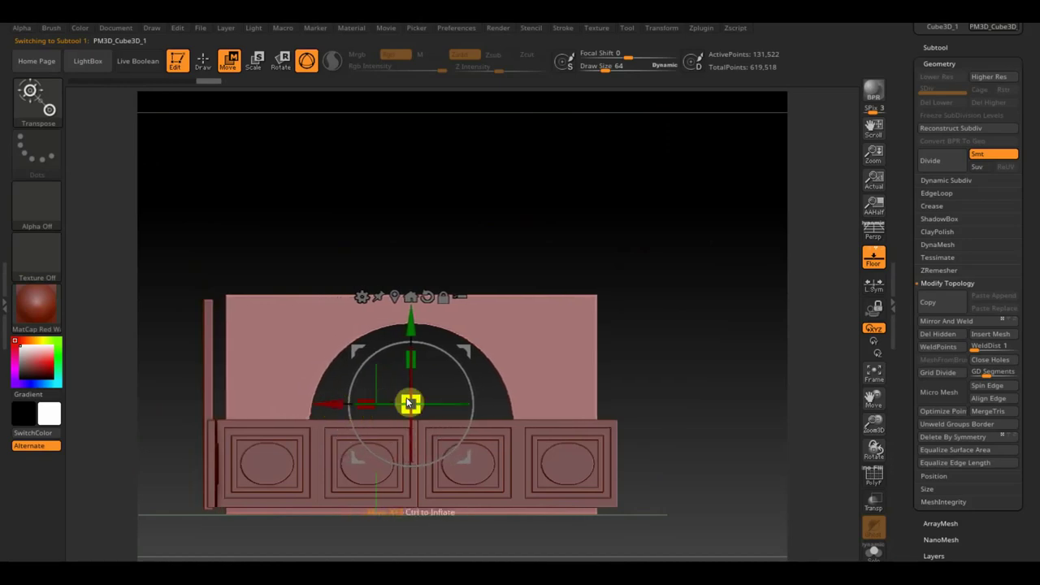
{"action": "left_click_drag", "start_coordinate": [411, 337], "coordinate": [411, 323]}
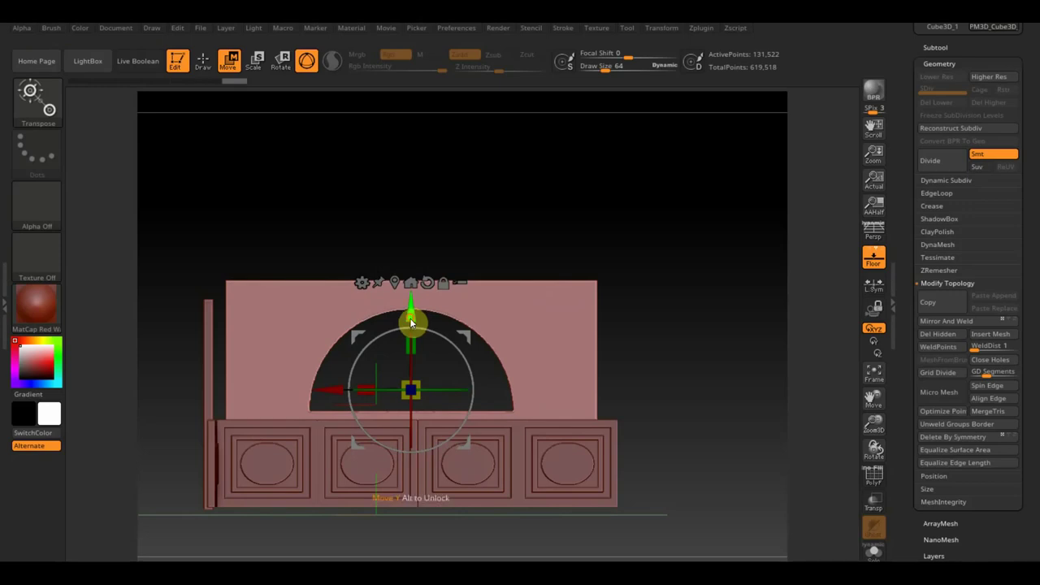
- Switch masking to freehand strokes and stretch the wall's right side outward to cover the panels
{"action": "left_click_drag", "start_coordinate": [691, 543], "coordinate": [577, 235], "text": "ctrl"}
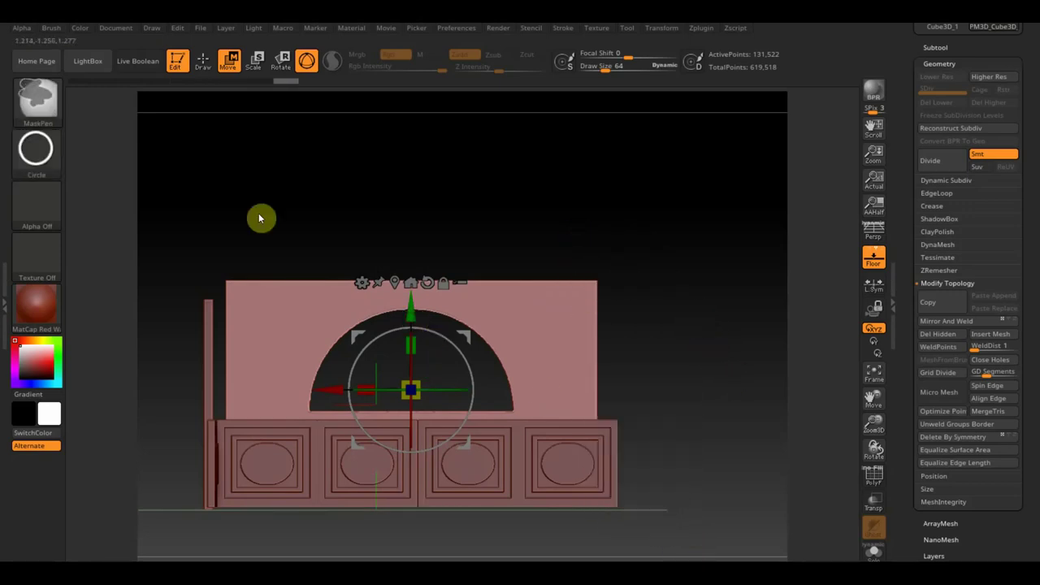
{"action": "left_click", "coordinate": [31, 156]}
{"action": "left_click", "coordinate": [185, 170]}
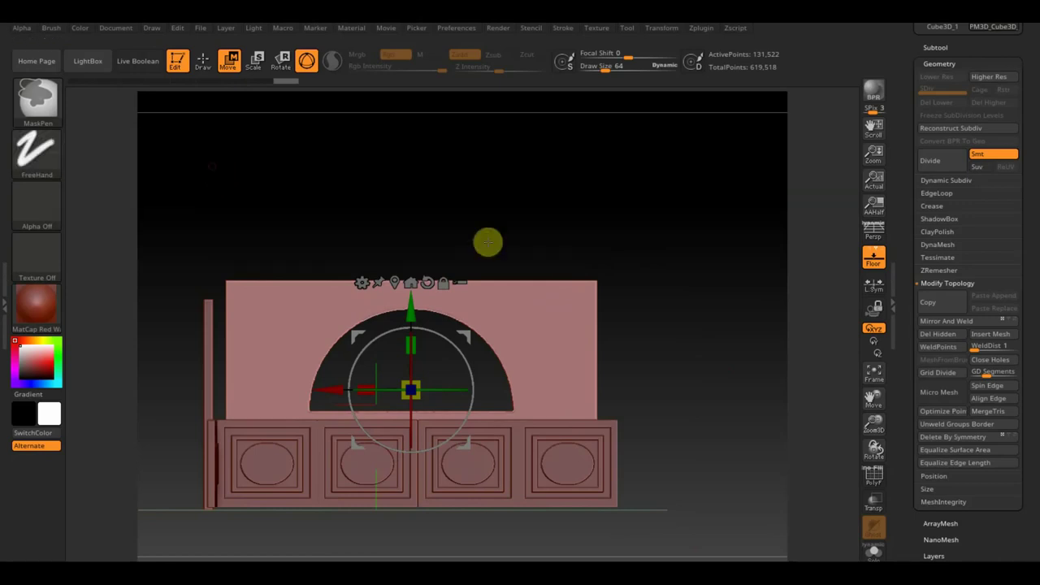
{"action": "left_click_drag", "start_coordinate": [726, 522], "coordinate": [576, 242], "text": "ctrl"}
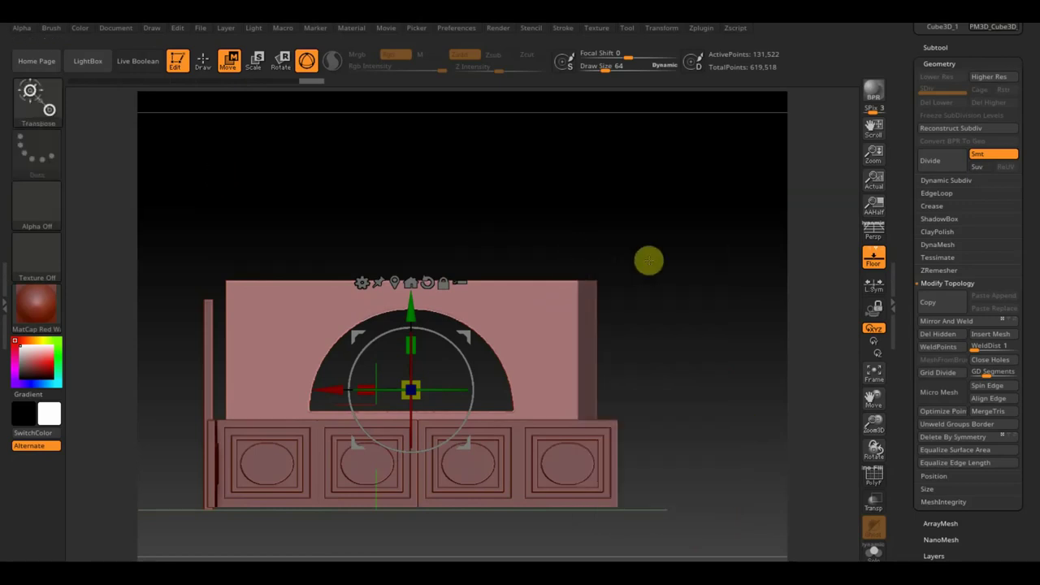
{"action": "left_click", "coordinate": [676, 255], "text": "ctrl"}
{"action": "left_click_drag", "start_coordinate": [337, 390], "coordinate": [348, 391]}
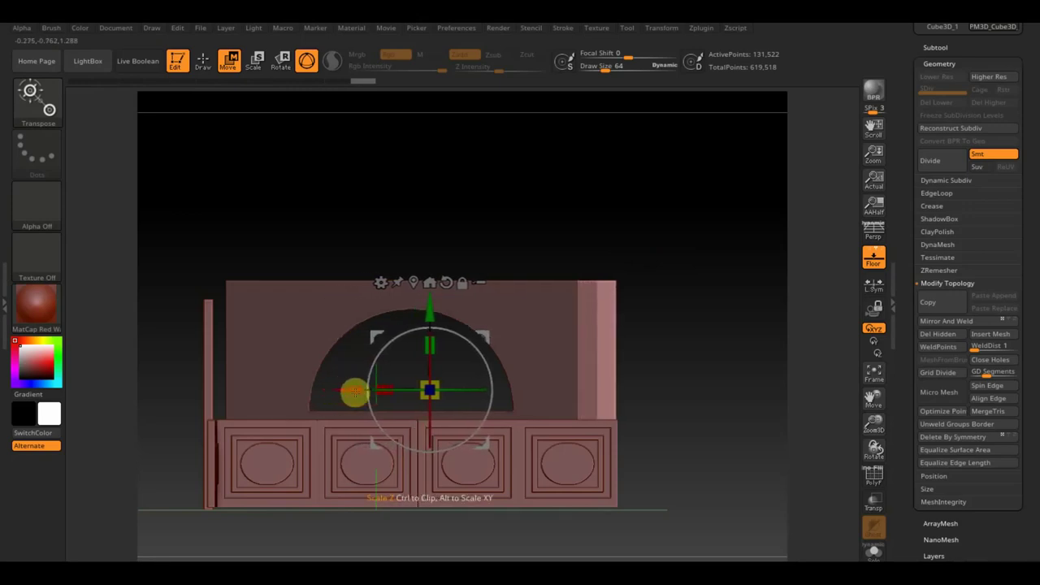
{"action": "left_click_drag", "start_coordinate": [672, 319], "coordinate": [712, 371], "text": "ctrl"}
- Mask the wall's left strip, invert it, and stretch the left side outward
{"action": "left_click_drag", "start_coordinate": [179, 216], "coordinate": [253, 511], "text": "ctrl"}
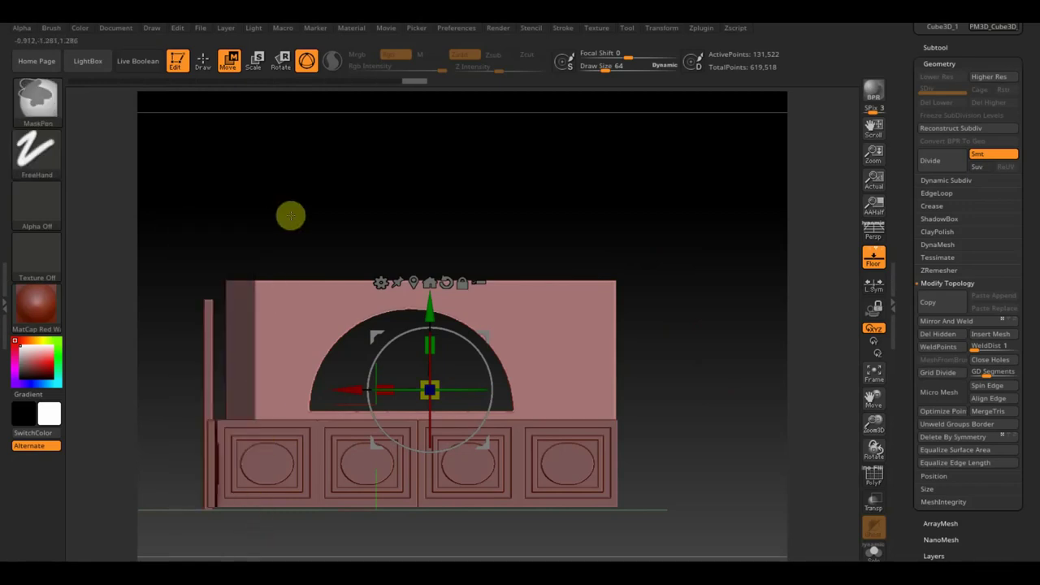
{"action": "left_click", "coordinate": [291, 215], "text": "ctrl"}
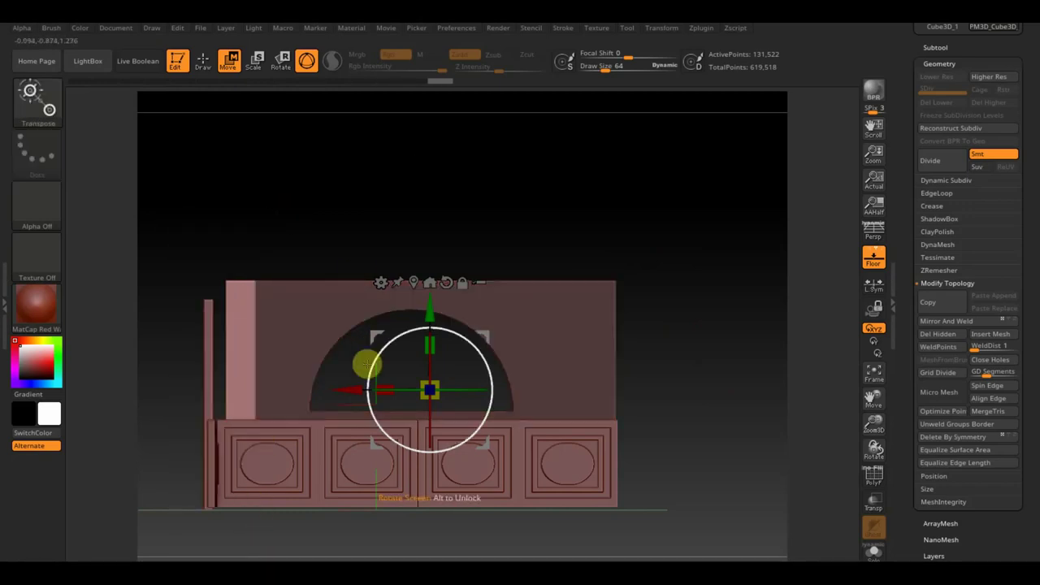
{"action": "left_click_drag", "start_coordinate": [351, 388], "coordinate": [341, 388]}
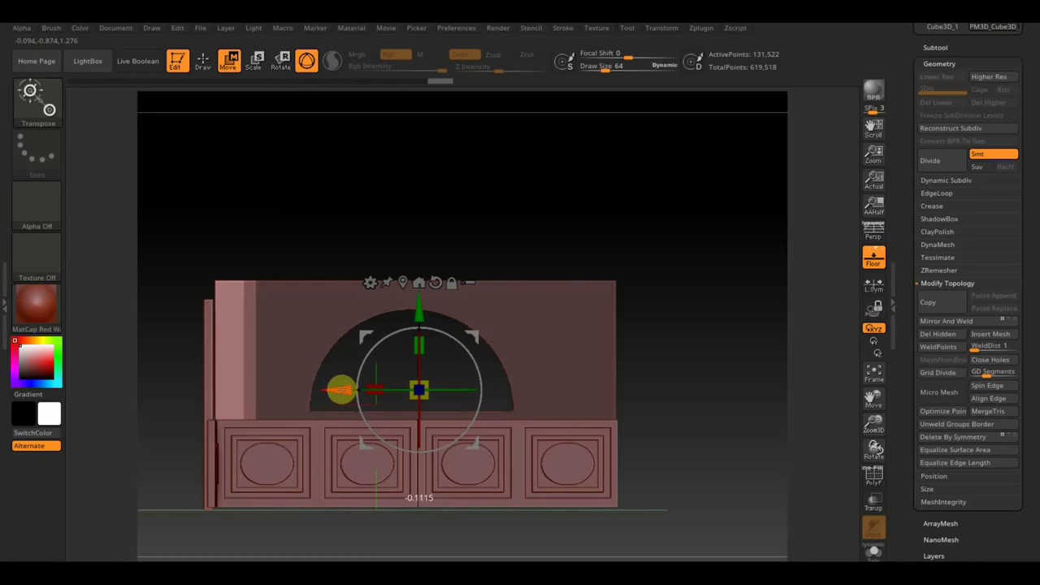
{"action": "mouse_move", "coordinate": [755, 258]}
{"action": "left_mouse_down", "text": "ctrl"}
{"action": "mouse_move", "coordinate": [747, 325]}
{"action": "mouse_move", "coordinate": [699, 344]}
{"action": "left_mouse_up", "text": "ctrl"}
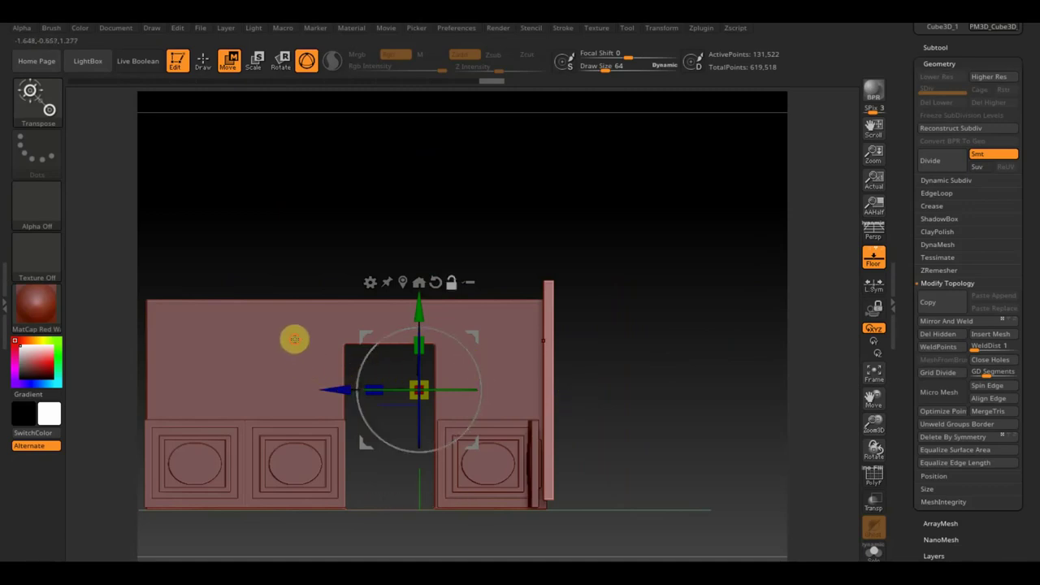
- Mask the doorway wall's top strip, invert it, and pull the top strip upward
{"action": "left_click", "coordinate": [294, 339]}
{"action": "left_click_drag", "start_coordinate": [355, 318], "coordinate": [354, 307]}
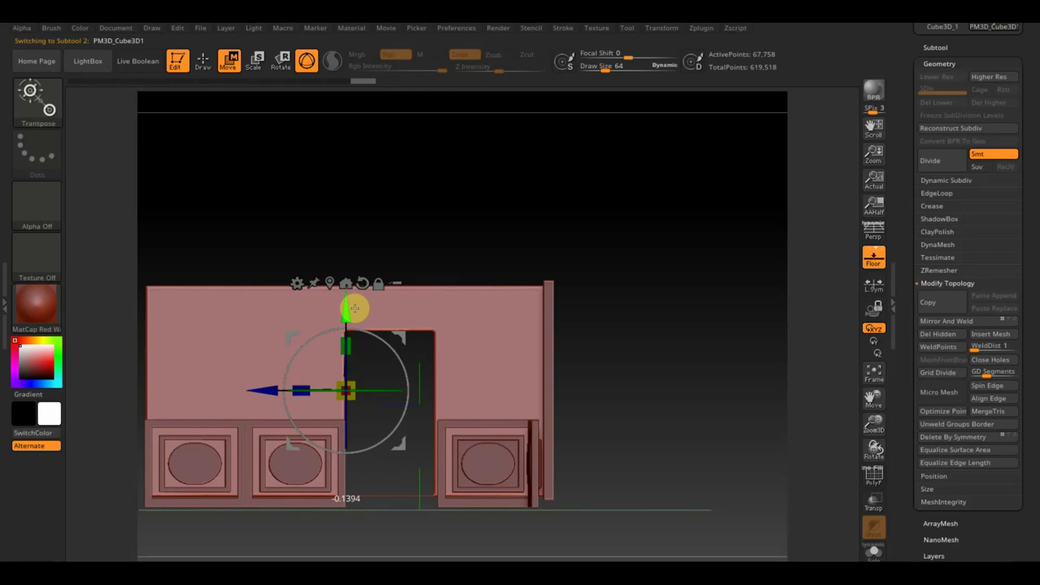
{"action": "left_click_drag", "start_coordinate": [355, 308], "coordinate": [355, 319]}
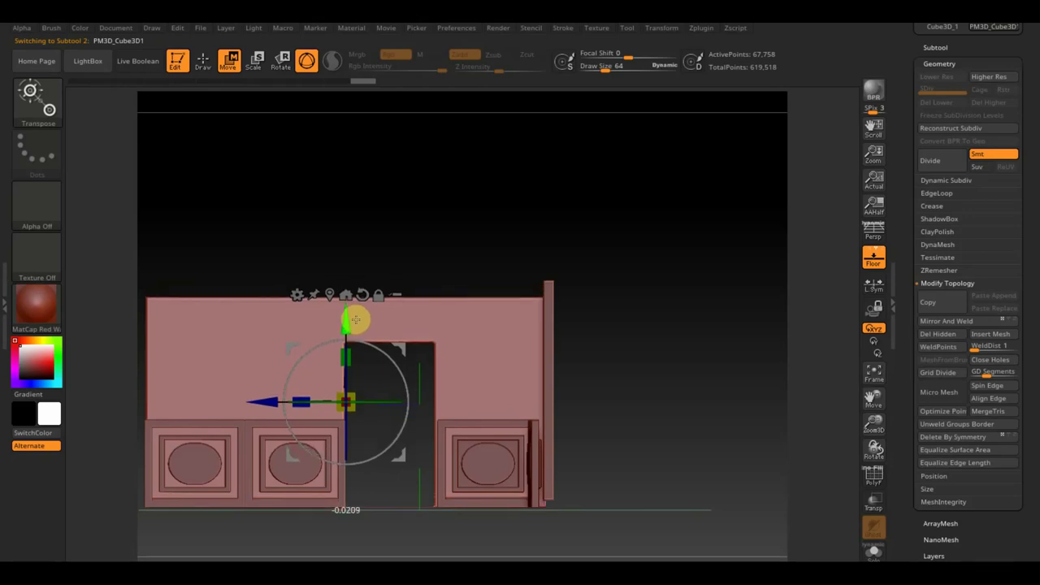
{"action": "left_click_drag", "start_coordinate": [136, 218], "coordinate": [569, 315], "text": "ctrl"}
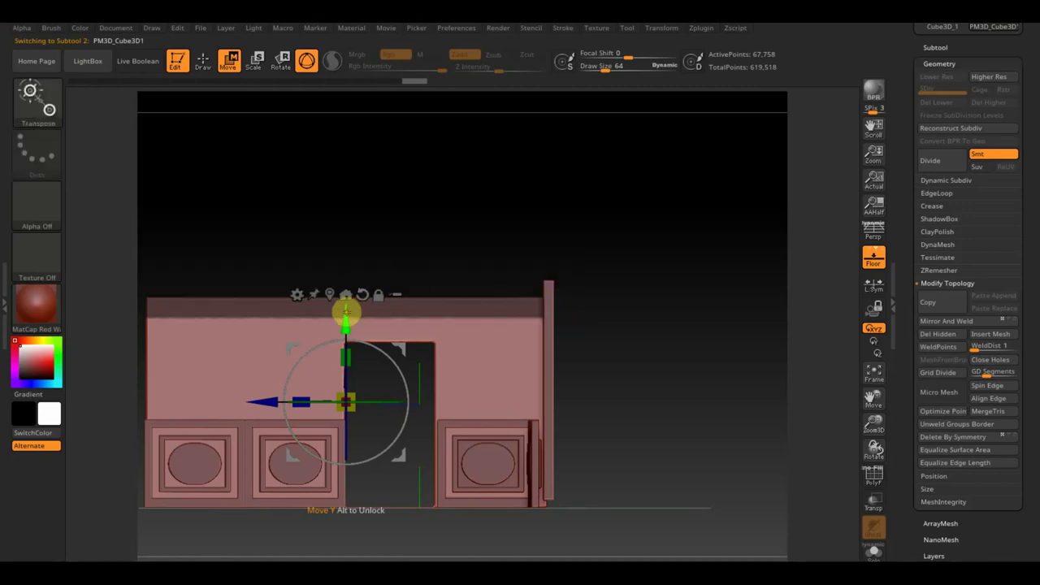
{"action": "key", "text": "ctrl+i"}
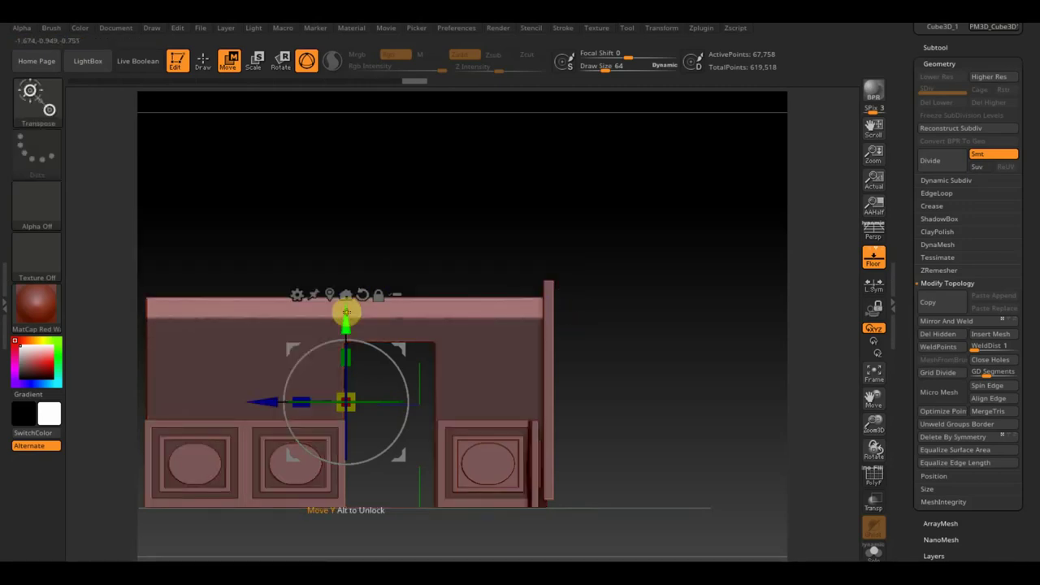
{"action": "left_click_drag", "start_coordinate": [345, 313], "coordinate": [345, 298]}
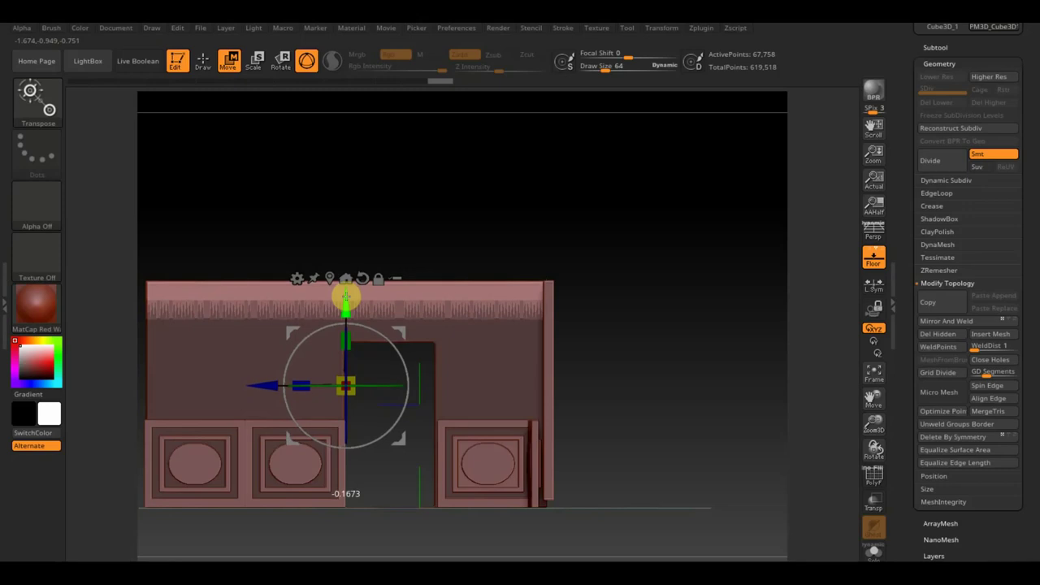
{"action": "left_click", "coordinate": [630, 217], "text": "ctrl"}
{"action": "left_click_drag", "start_coordinate": [643, 202], "coordinate": [686, 284], "text": "ctrl"}
- Nudge both wall pieces slightly left and turn the model to the arched-window side
{"action": "left_click_drag", "start_coordinate": [672, 346], "coordinate": [730, 353]}
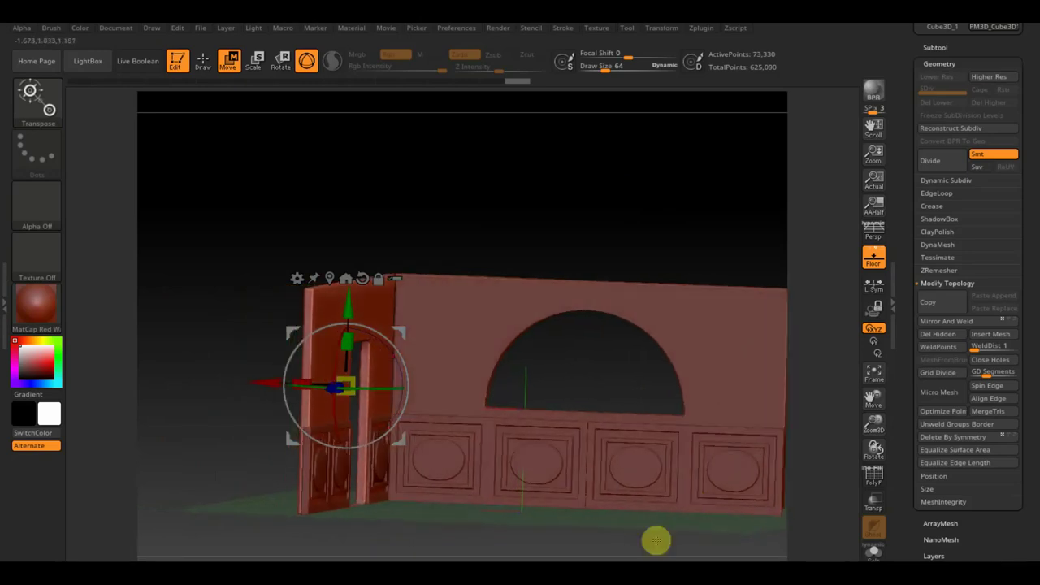
{"action": "left_click_drag", "start_coordinate": [657, 540], "coordinate": [618, 546], "text": "shift"}
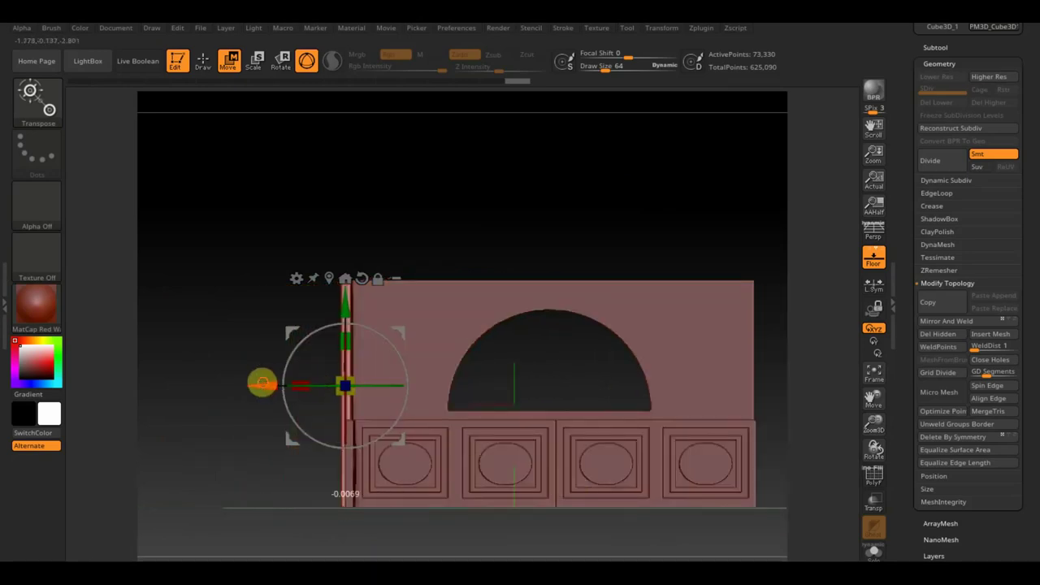
{"action": "left_click_drag", "start_coordinate": [263, 383], "coordinate": [260, 382]}
{"action": "mouse_move", "coordinate": [529, 206]}
{"action": "left_mouse_down"}
{"action": "mouse_move", "coordinate": [498, 226]}
{"action": "mouse_move", "coordinate": [558, 192]}
{"action": "mouse_move", "coordinate": [634, 216]}
{"action": "mouse_move", "coordinate": [682, 290]}
{"action": "mouse_move", "coordinate": [707, 287]}
{"action": "mouse_move", "coordinate": [620, 308]}
{"action": "mouse_move", "coordinate": [636, 350]}
{"action": "mouse_move", "coordinate": [536, 392]}
{"action": "left_mouse_up"}
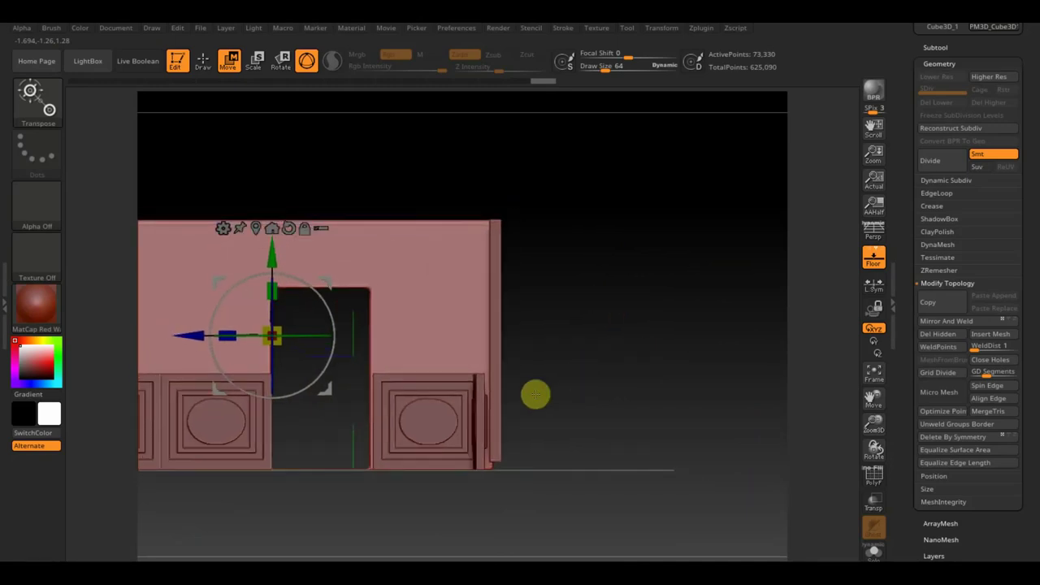
{"action": "left_click", "coordinate": [499, 403], "text": "alt"}
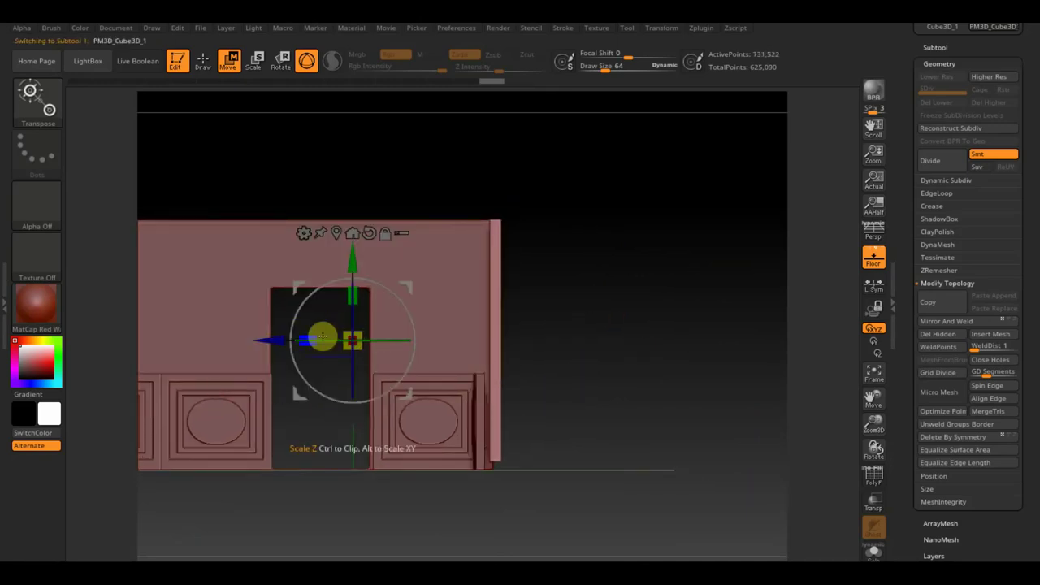
{"action": "left_click_drag", "start_coordinate": [266, 346], "coordinate": [259, 346]}
{"action": "mouse_move", "coordinate": [580, 379]}
{"action": "left_mouse_down"}
{"action": "mouse_move", "coordinate": [635, 387]}
{"action": "mouse_move", "coordinate": [623, 389]}
{"action": "mouse_move", "coordinate": [740, 309]}
{"action": "left_mouse_up"}
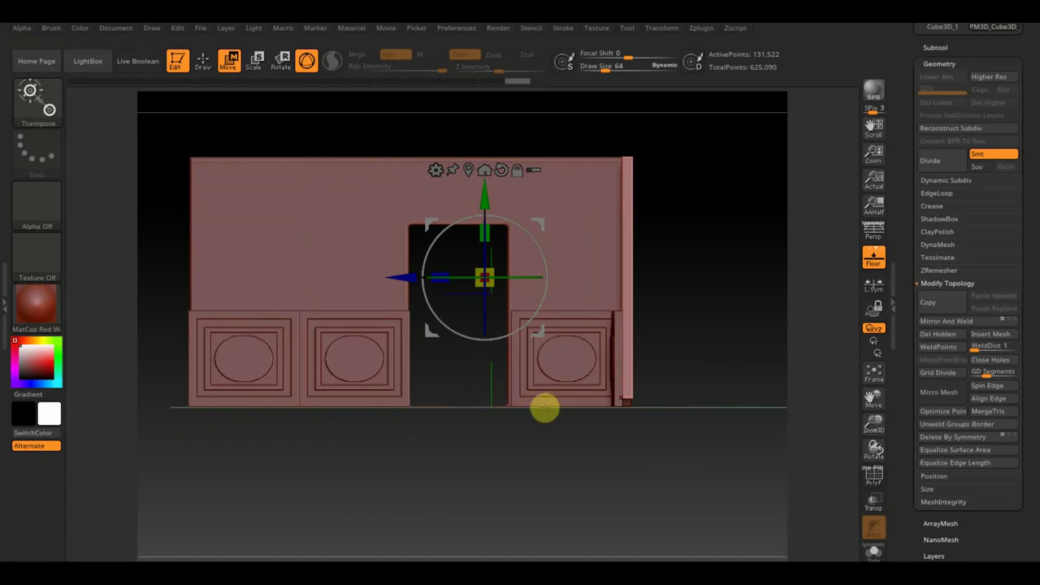
{"action": "mouse_move", "coordinate": [659, 443]}
{"action": "left_mouse_down"}
{"action": "mouse_move", "coordinate": [720, 446]}
{"action": "mouse_move", "coordinate": [715, 461]}
{"action": "left_mouse_up"}
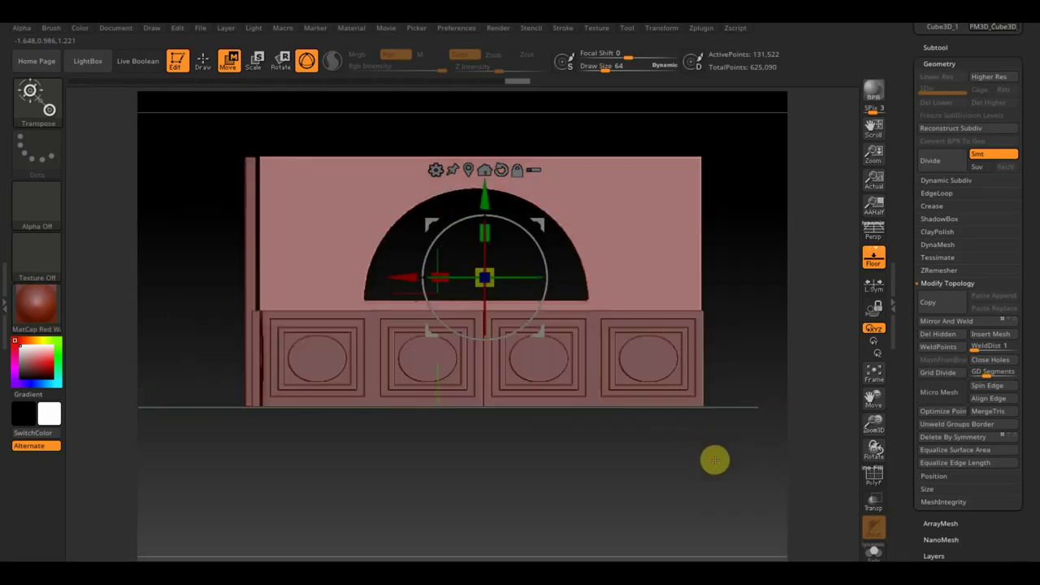
- Append a Cube3D subtool and make it the active subtool
{"action": "left_click", "coordinate": [938, 46]}
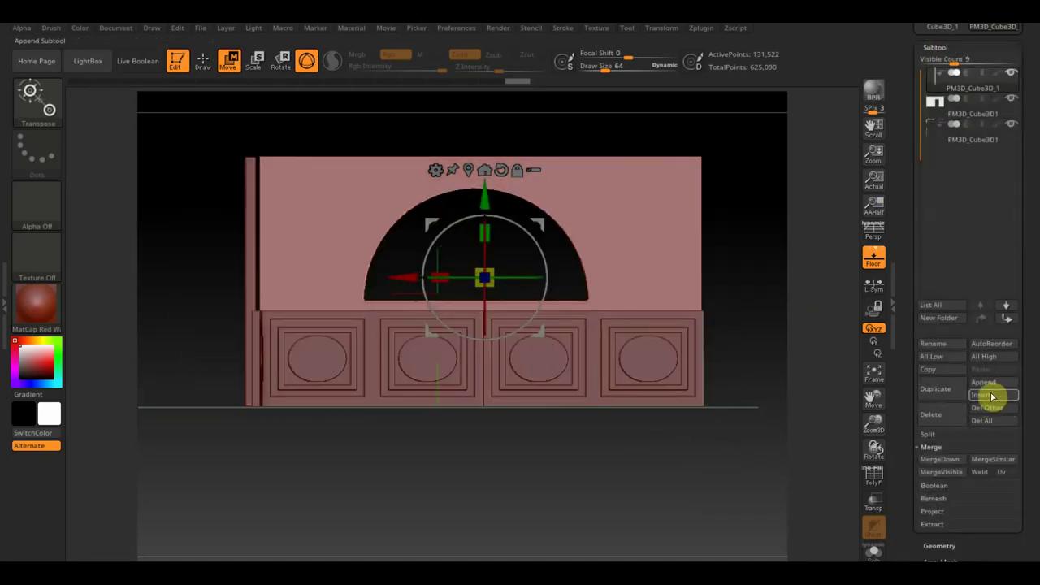
{"action": "left_click", "coordinate": [992, 383]}
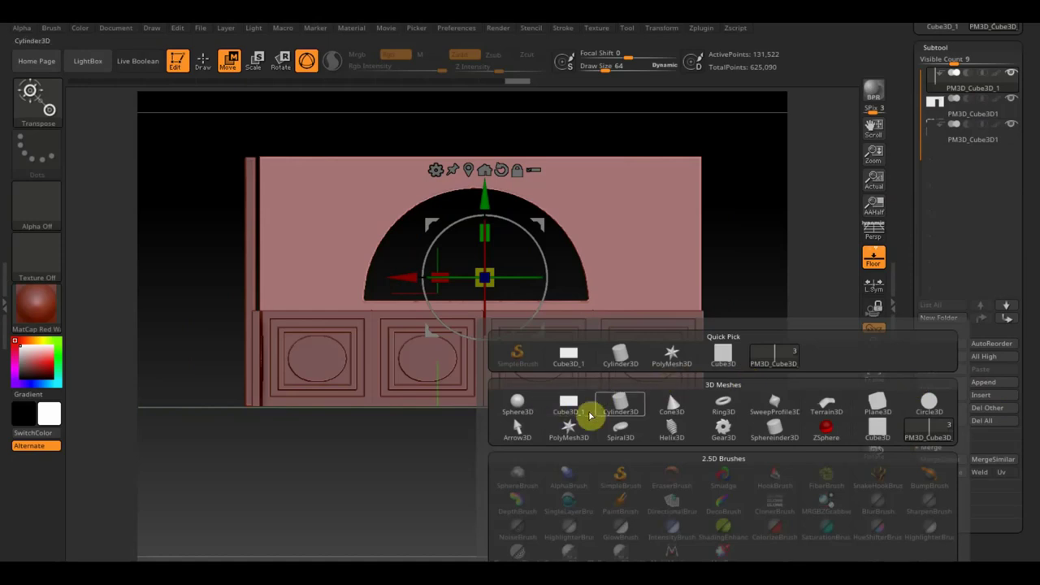
{"action": "left_click", "coordinate": [722, 356]}
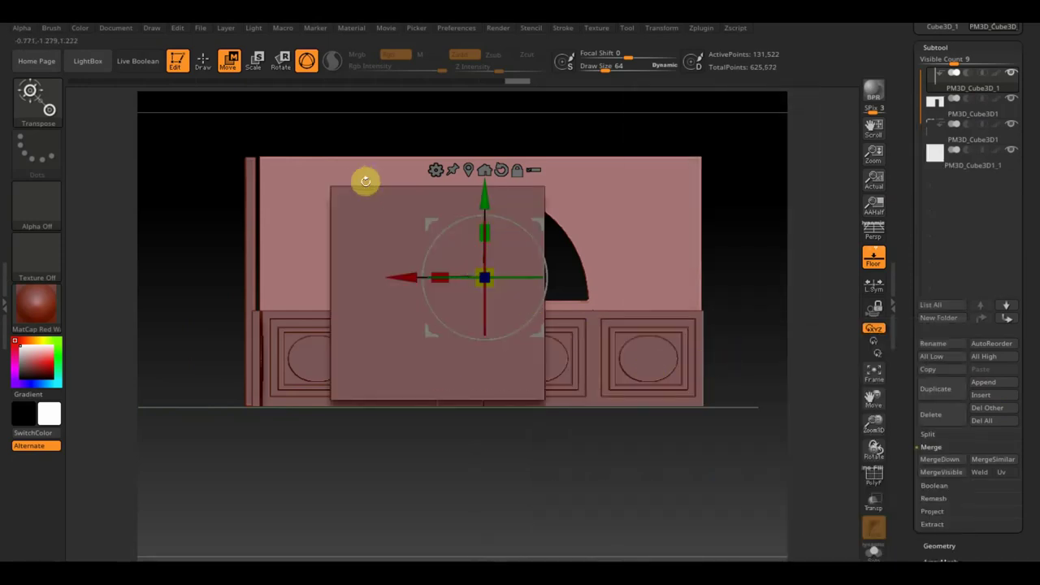
{"action": "left_click", "coordinate": [205, 60]}
{"action": "left_click", "coordinate": [399, 258], "text": "alt"}
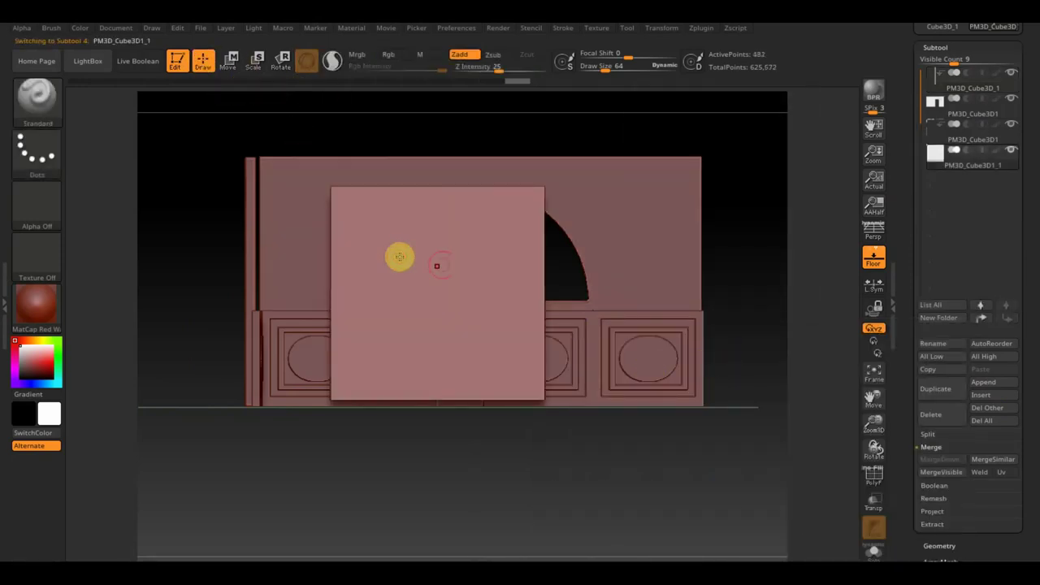
- DynaMesh the new cube at resolution 280
{"action": "left_click", "coordinate": [943, 544]}
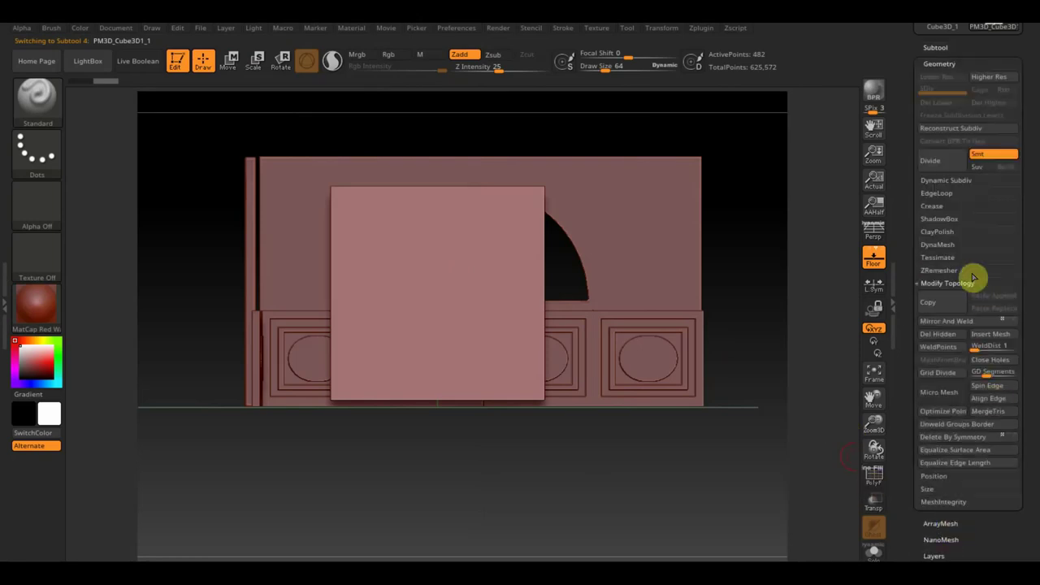
{"action": "left_click", "coordinate": [942, 245]}
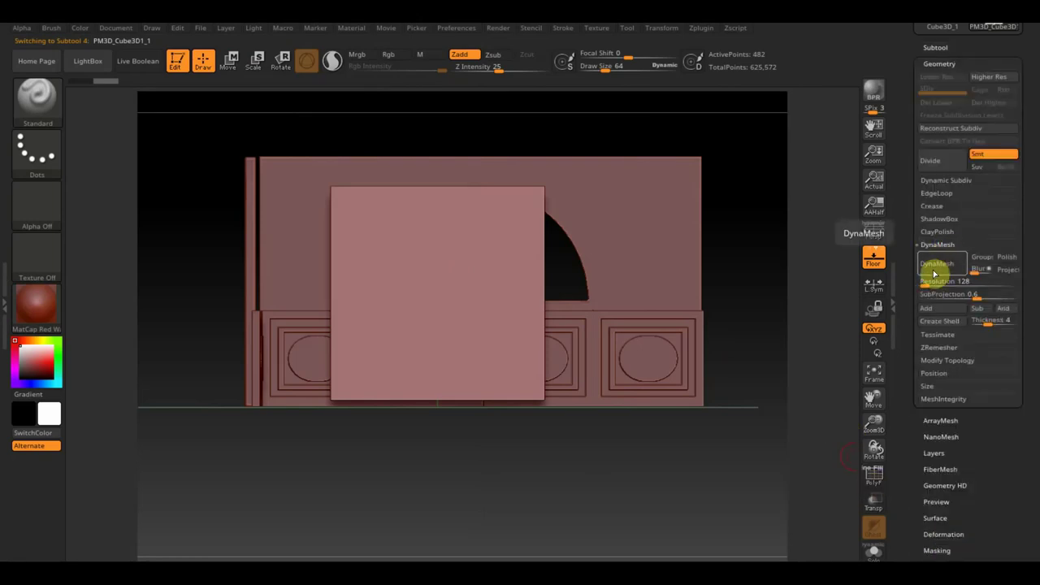
{"action": "left_click_drag", "start_coordinate": [936, 273], "coordinate": [928, 276]}
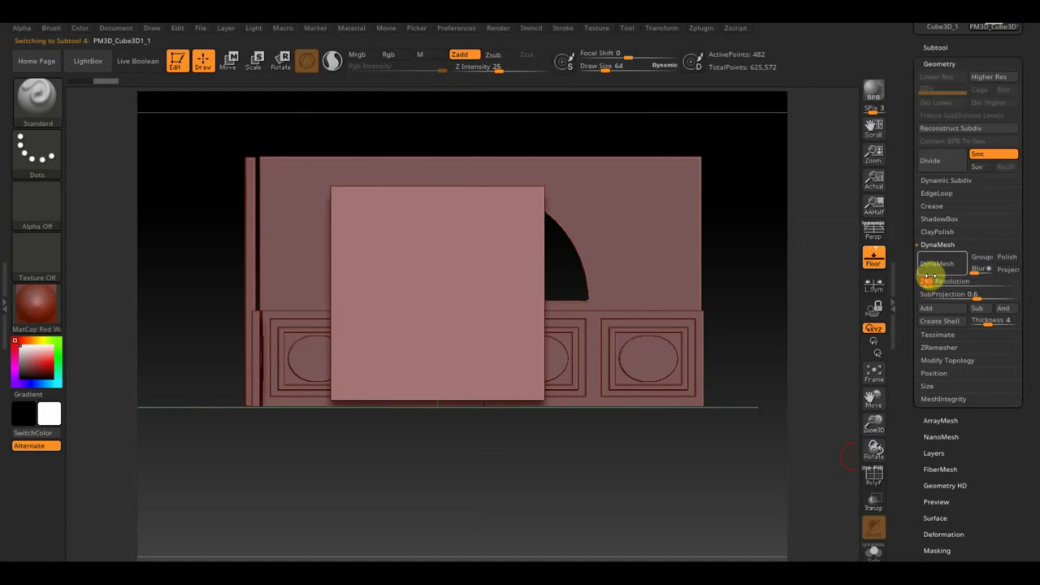
{"action": "left_click", "coordinate": [937, 268]}
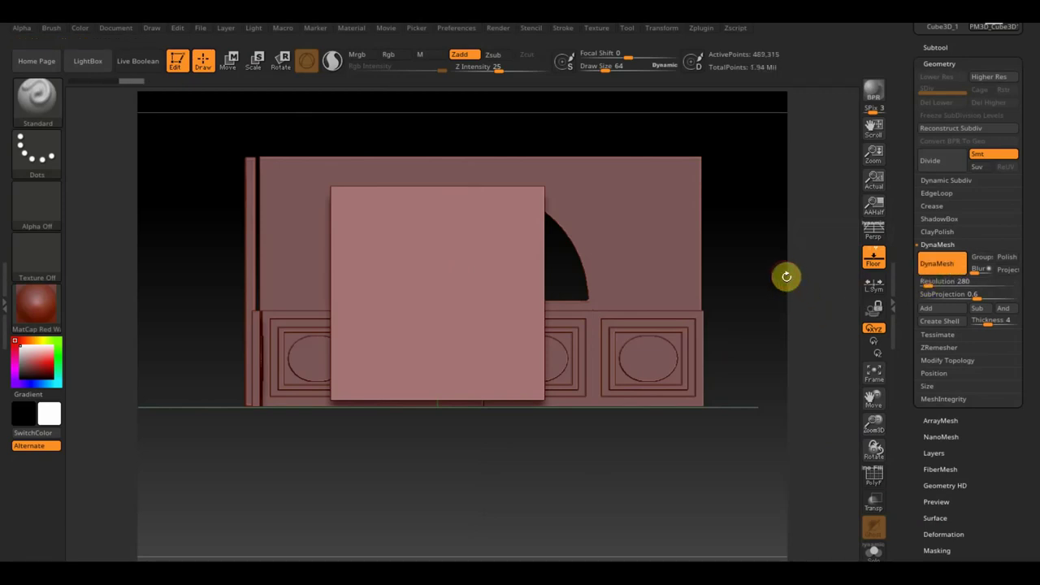
- Set the brush Draw Size to 28
{"action": "left_click_drag", "start_coordinate": [792, 262], "coordinate": [788, 269]}
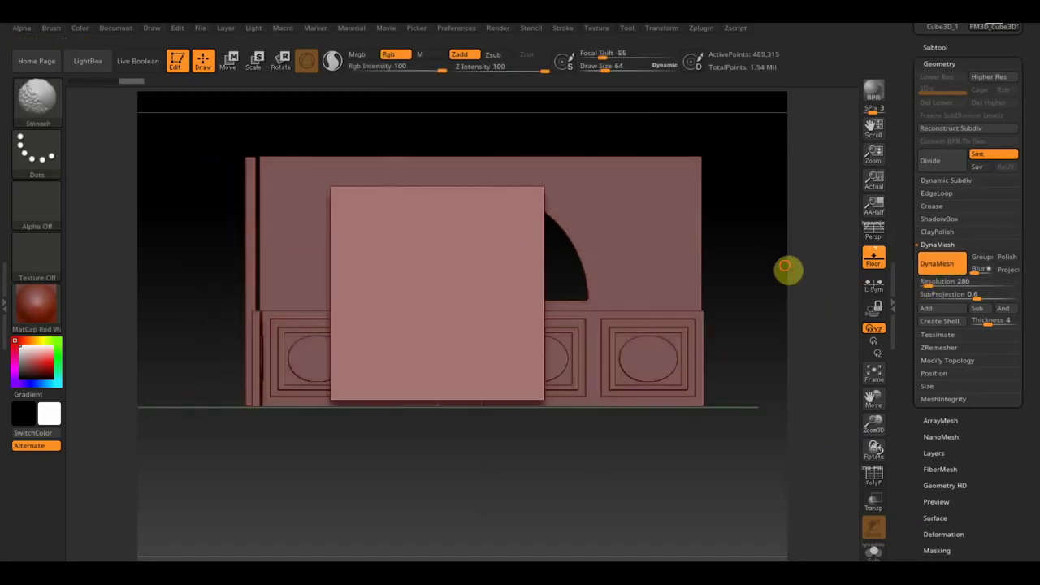
{"action": "left_click_drag", "start_coordinate": [601, 68], "coordinate": [596, 71]}
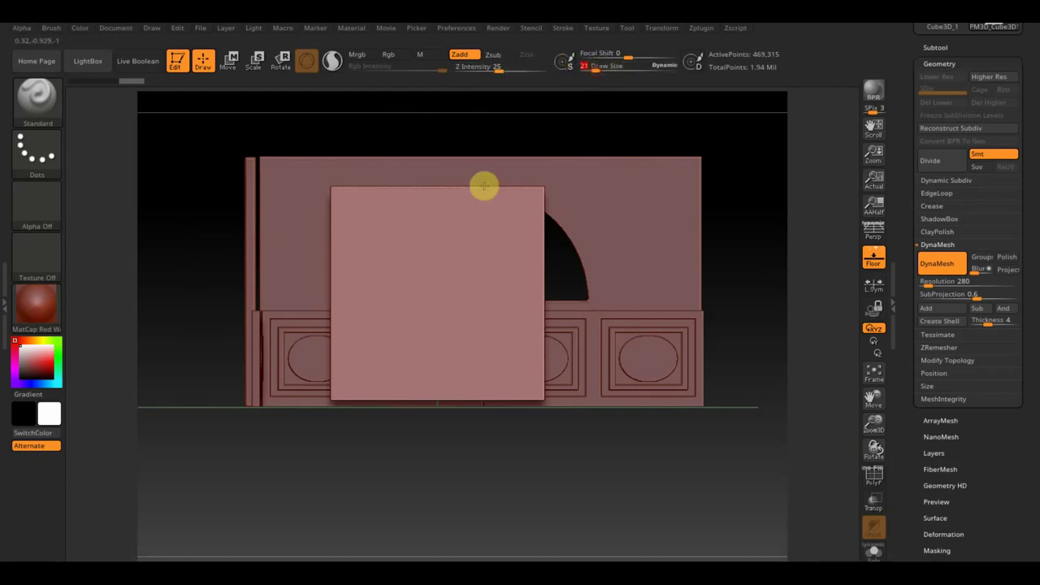
{"action": "left_click_drag", "start_coordinate": [577, 67], "coordinate": [597, 66]}
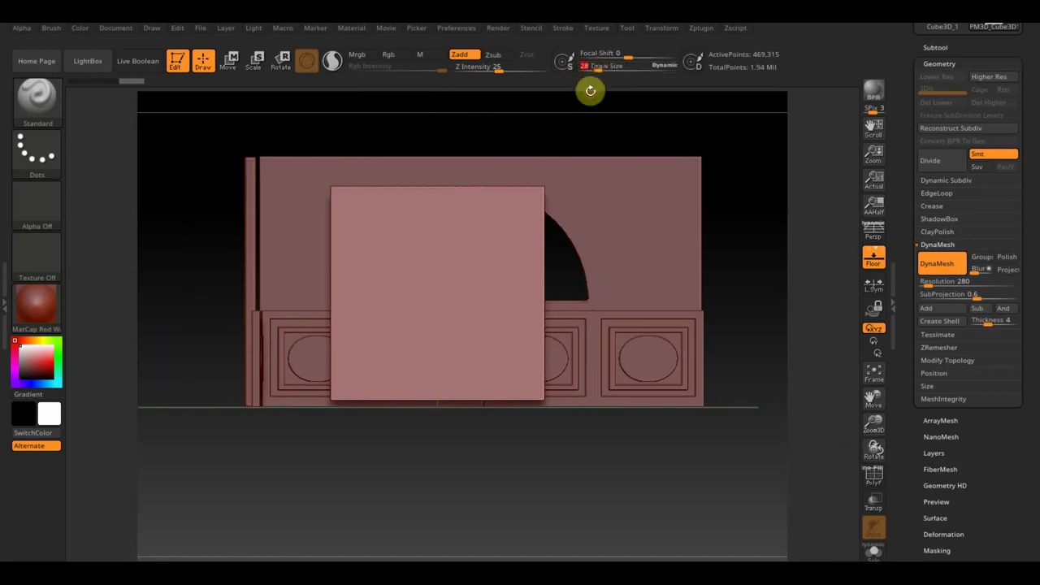
- Mask a tall strip on the cube and carve a wavy molding profile into its edge
{"action": "key", "text": "ctrl"}
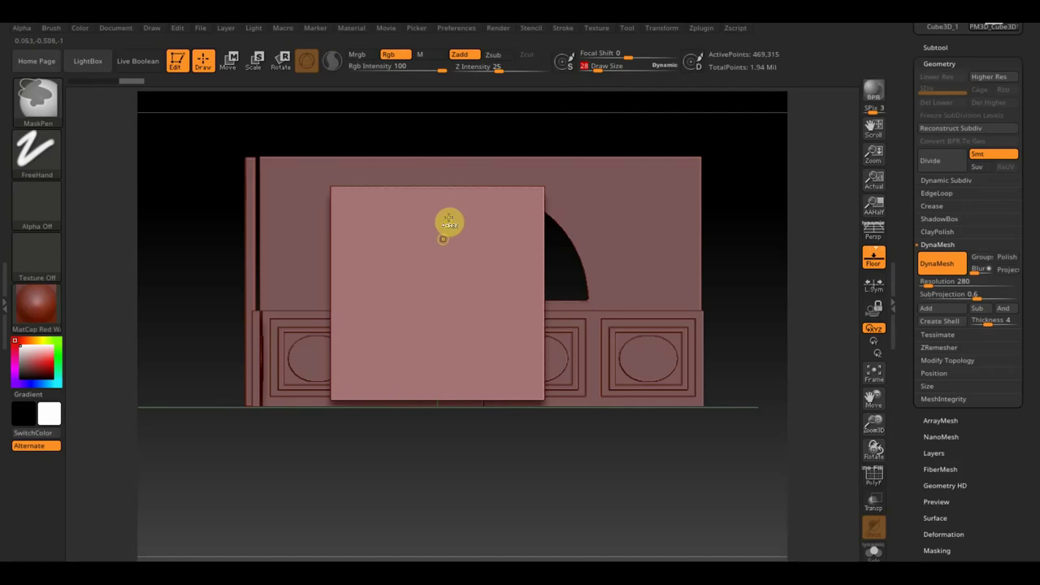
{"action": "left_click_drag", "start_coordinate": [493, 512], "coordinate": [425, 230], "text": "ctrl"}
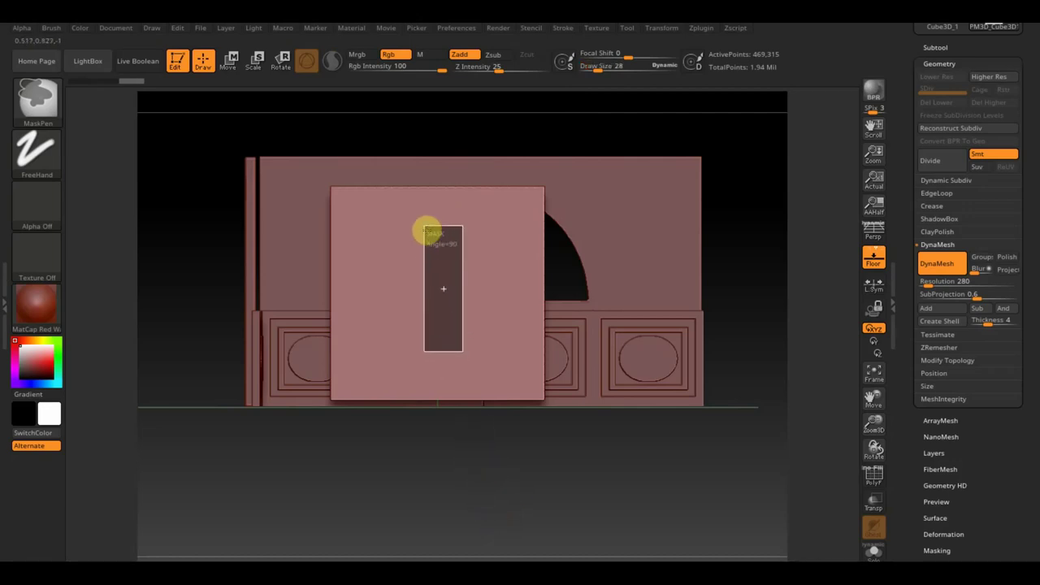
{"action": "left_click_drag", "start_coordinate": [425, 230], "coordinate": [418, 216], "text": "ctrl"}
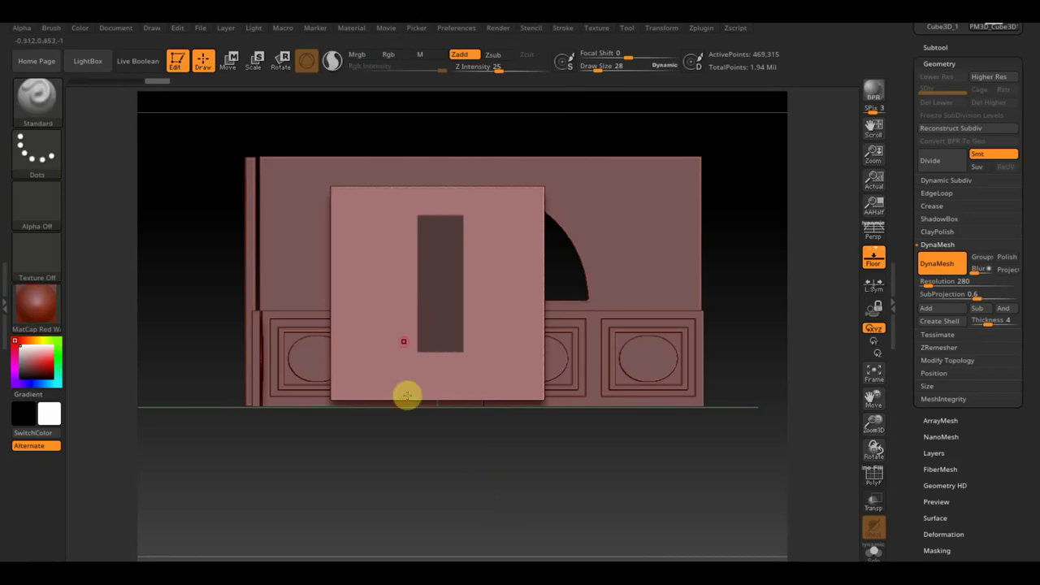
{"action": "key", "text": "ctrl"}
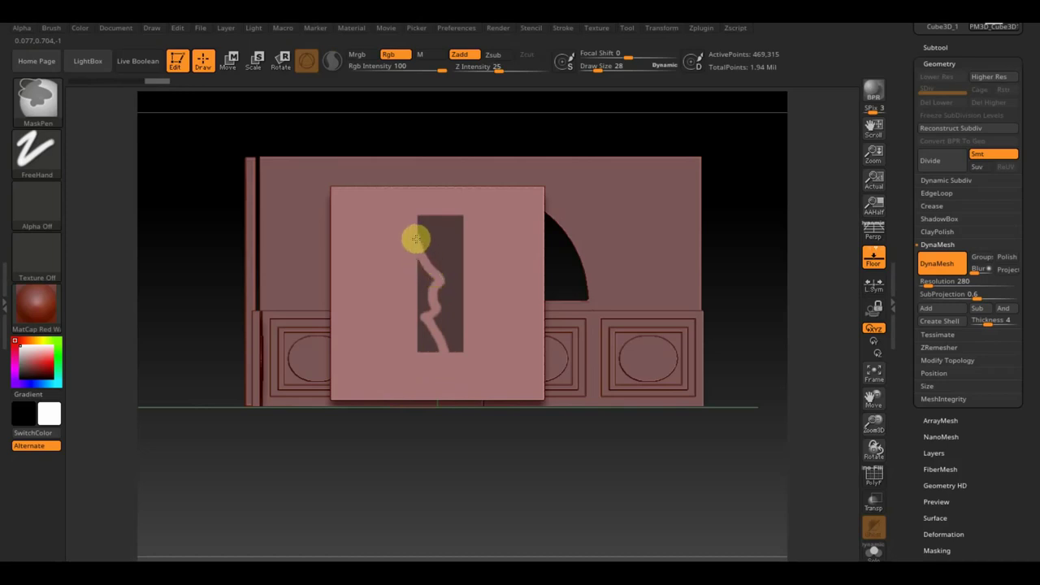
{"action": "left_click_drag", "start_coordinate": [421, 212], "coordinate": [426, 300], "text": "ctrl"}
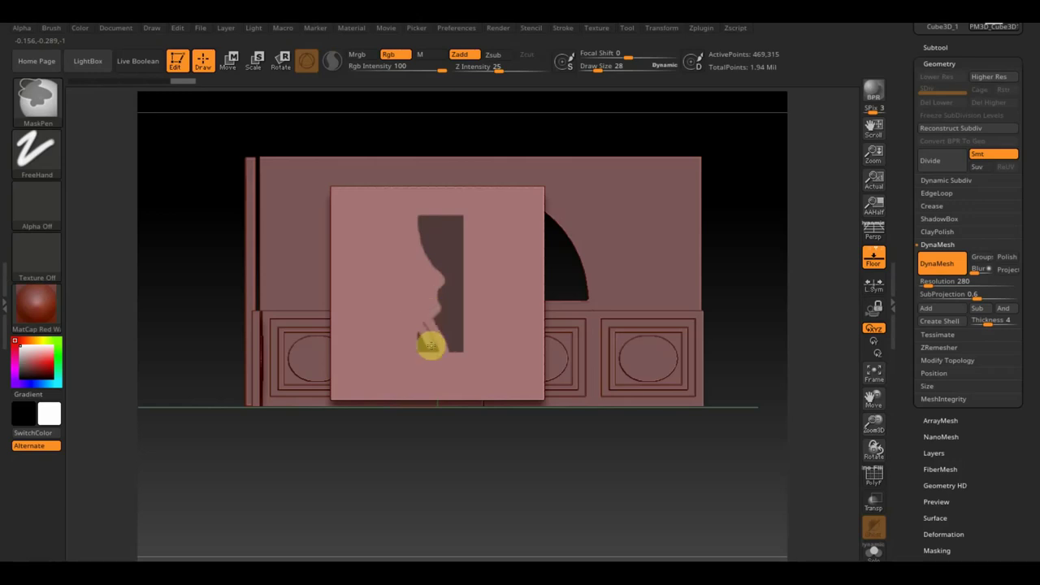
{"action": "left_click_drag", "start_coordinate": [432, 331], "coordinate": [437, 349]}
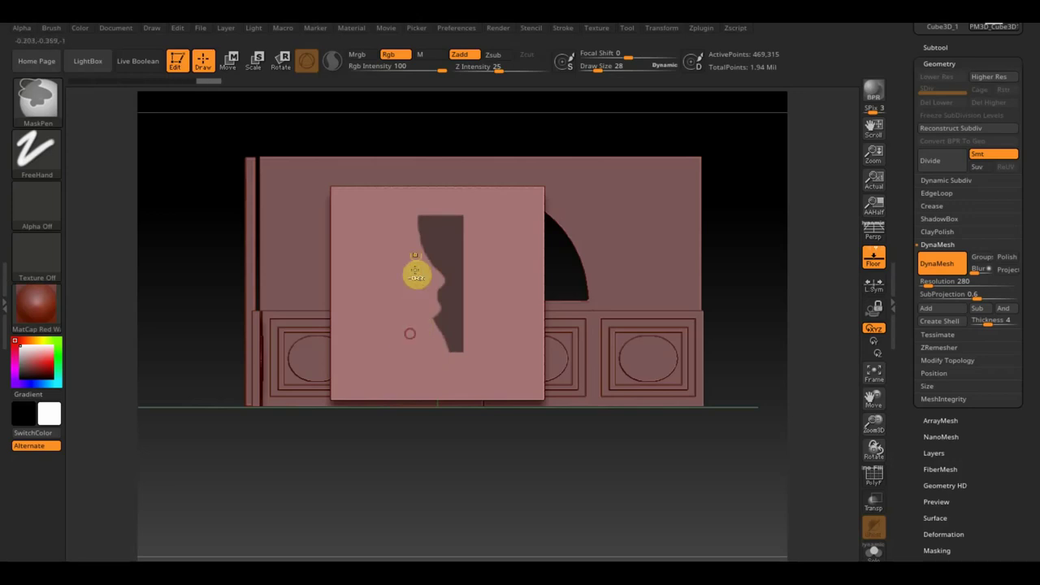
{"action": "left_click_drag", "start_coordinate": [703, 452], "coordinate": [606, 492]}
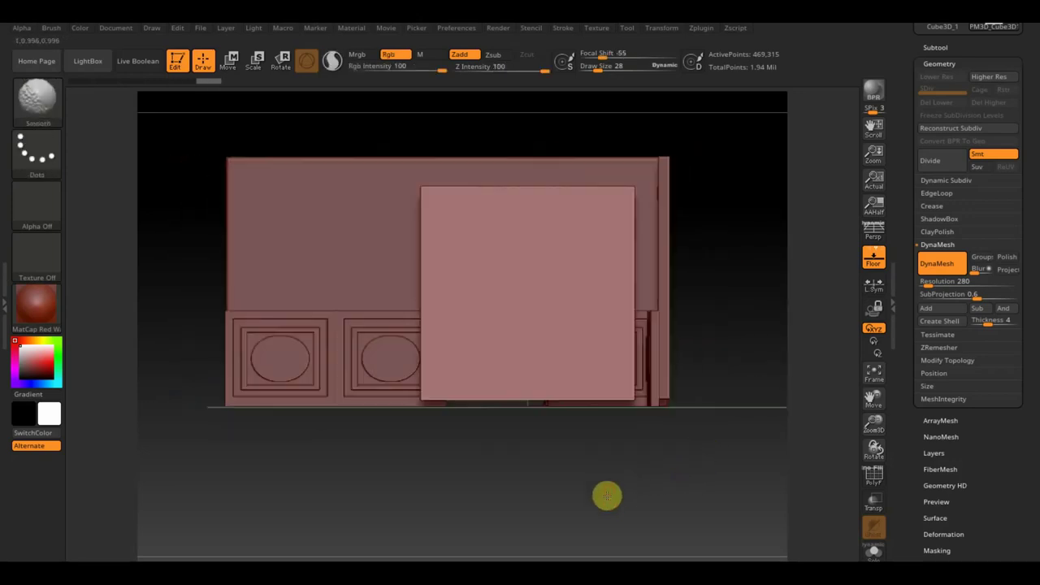
- Invert the mask, pull the profile out to the left into a molding board, and clear the mask
{"action": "left_click", "coordinate": [607, 485], "text": "ctrl"}
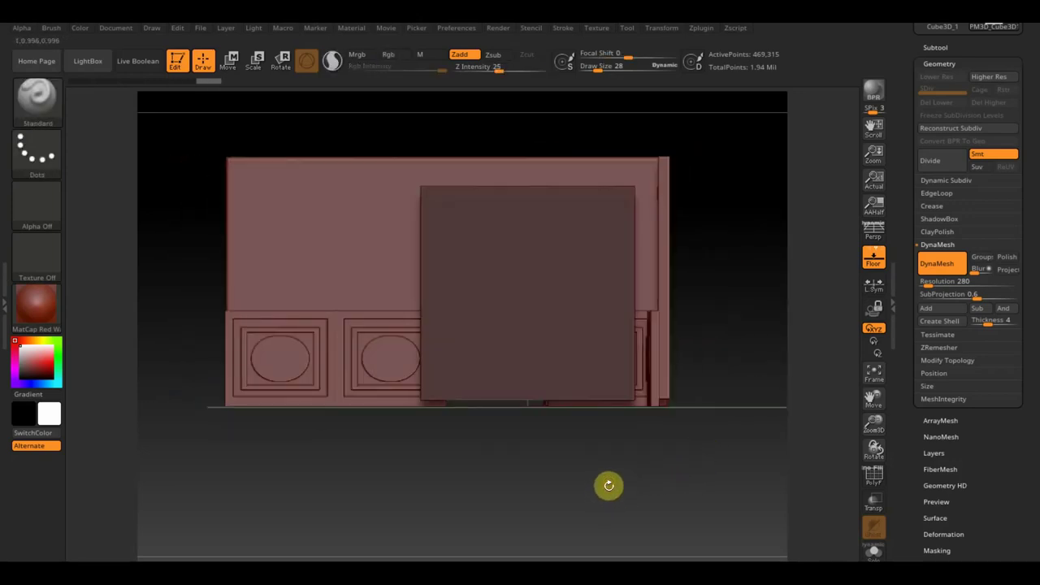
{"action": "left_click", "coordinate": [230, 60]}
{"action": "left_click_drag", "start_coordinate": [455, 292], "coordinate": [221, 293]}
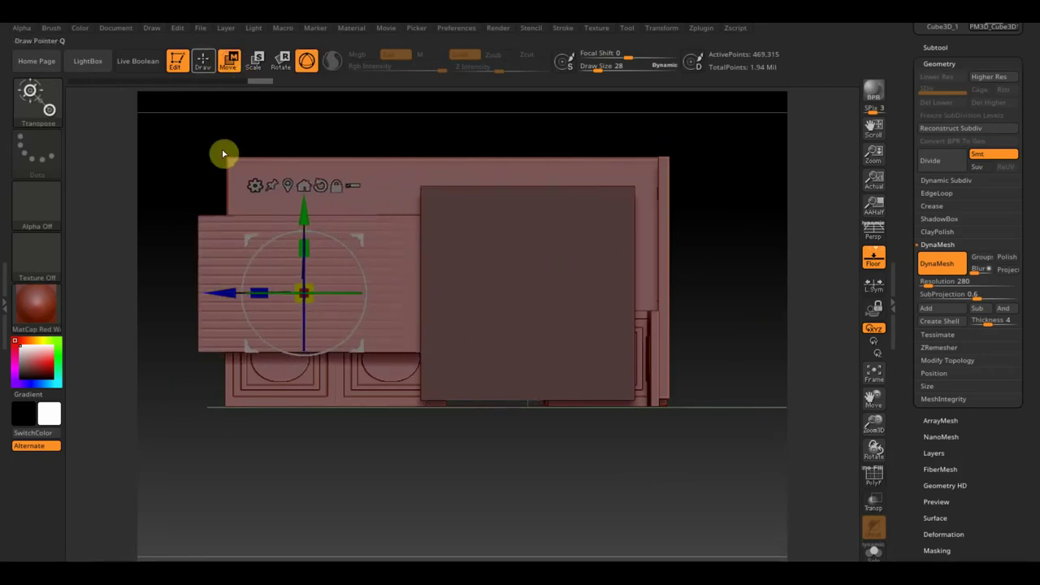
{"action": "left_click", "coordinate": [202, 60]}
{"action": "left_click_drag", "start_coordinate": [165, 172], "coordinate": [181, 189], "text": "ctrl"}
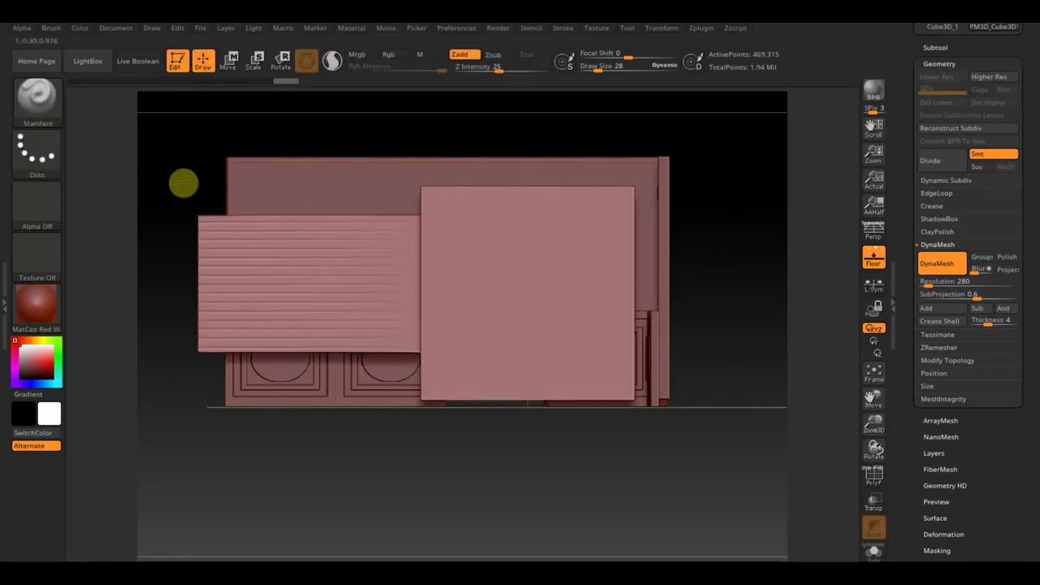
{"action": "left_click_drag", "start_coordinate": [172, 450], "coordinate": [203, 489], "text": "ctrl"}
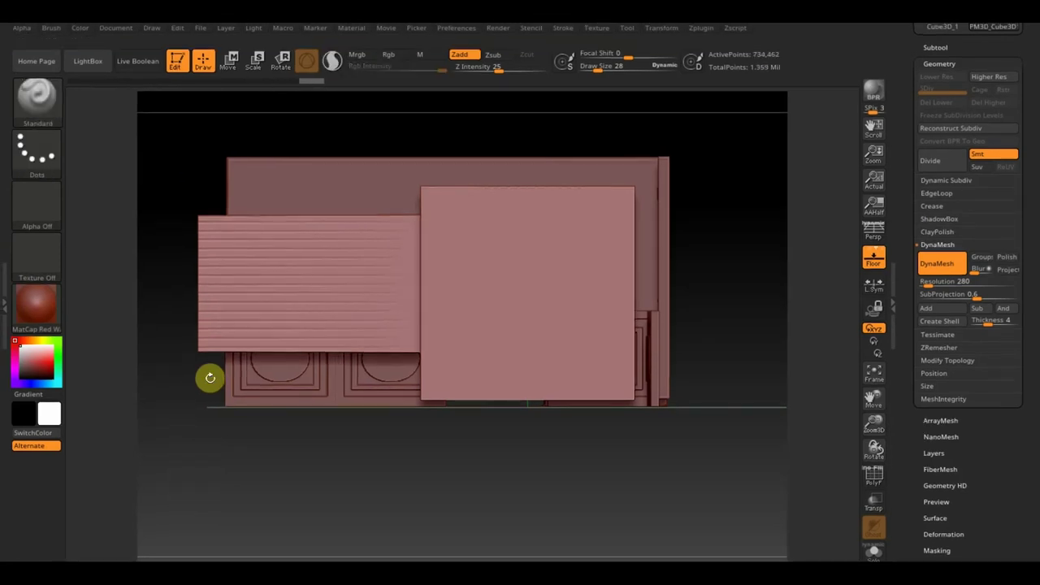
- Turn on PolyF and remove the large leftover block, keeping only the molding board
{"action": "key", "text": "ctrl"}
{"action": "left_click_drag", "start_coordinate": [171, 139], "coordinate": [411, 439], "text": "ctrl"}
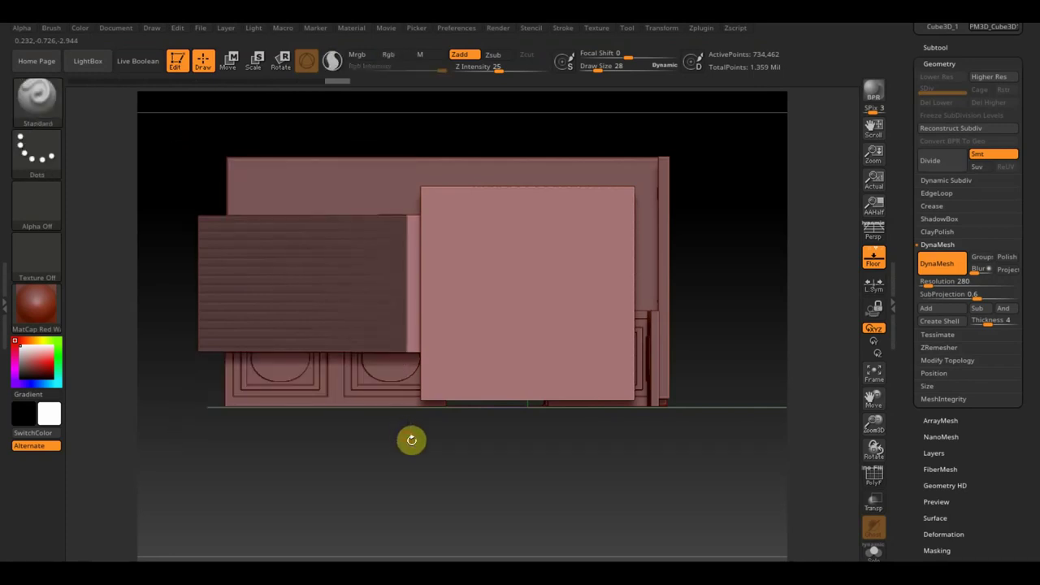
{"action": "key", "text": "ctrl"}
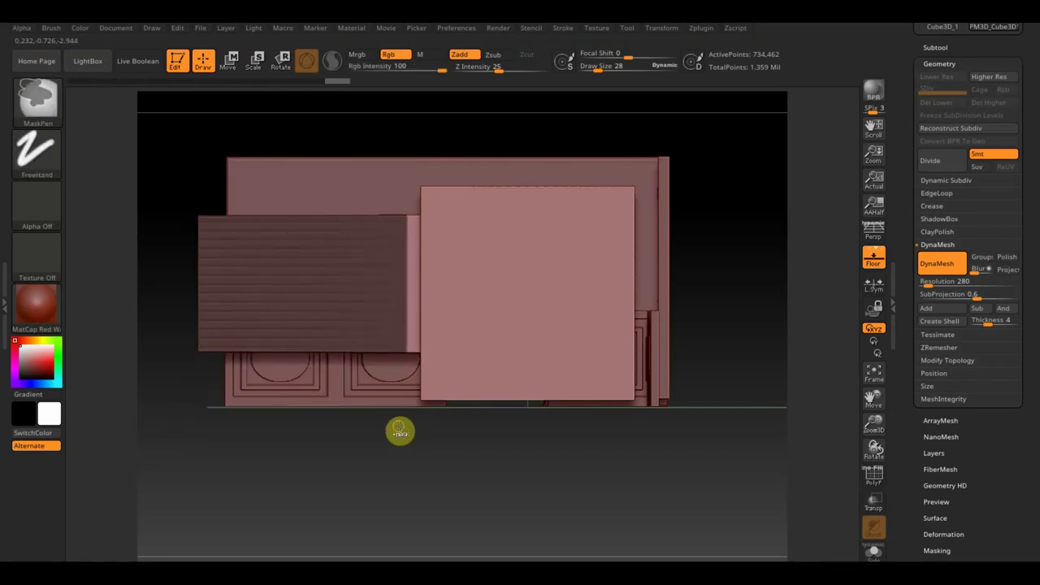
{"action": "left_click", "coordinate": [398, 431], "text": "ctrl"}
{"action": "key", "text": "ctrl"}
{"action": "key", "text": "ctrl+shift"}
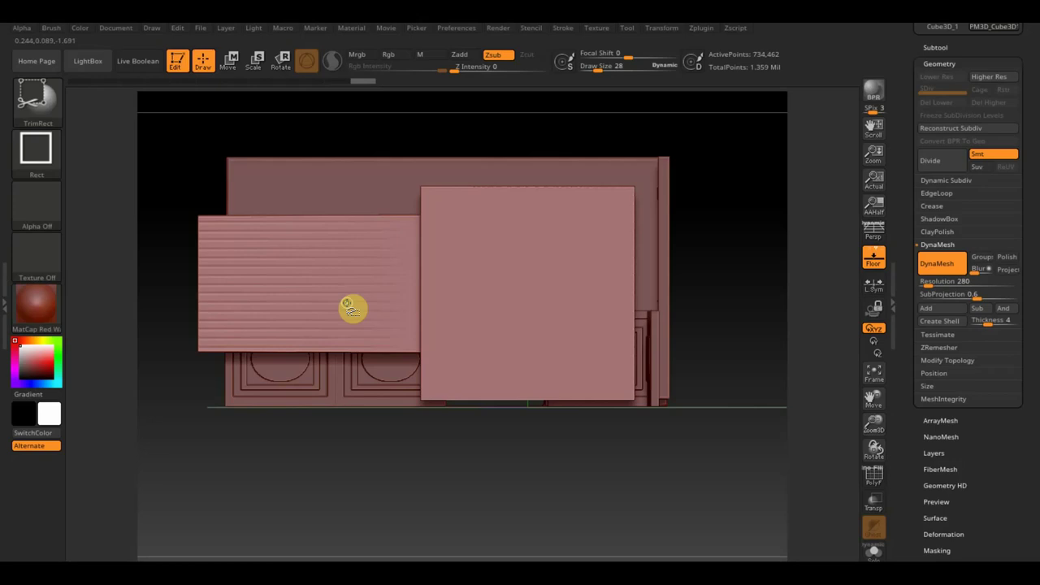
{"action": "left_click", "coordinate": [874, 477]}
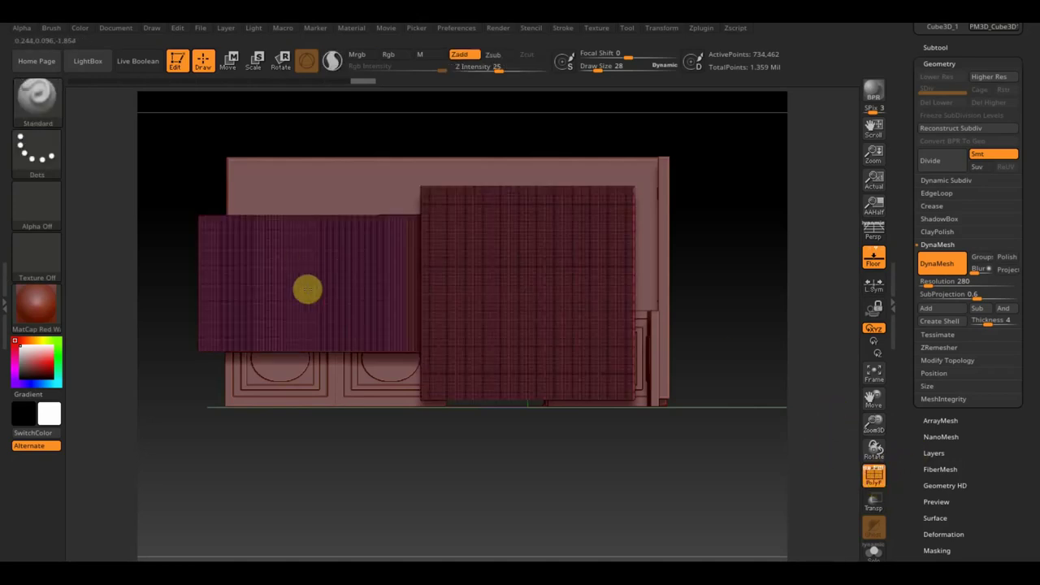
{"action": "left_click", "coordinate": [346, 299], "text": "ctrl+shift"}
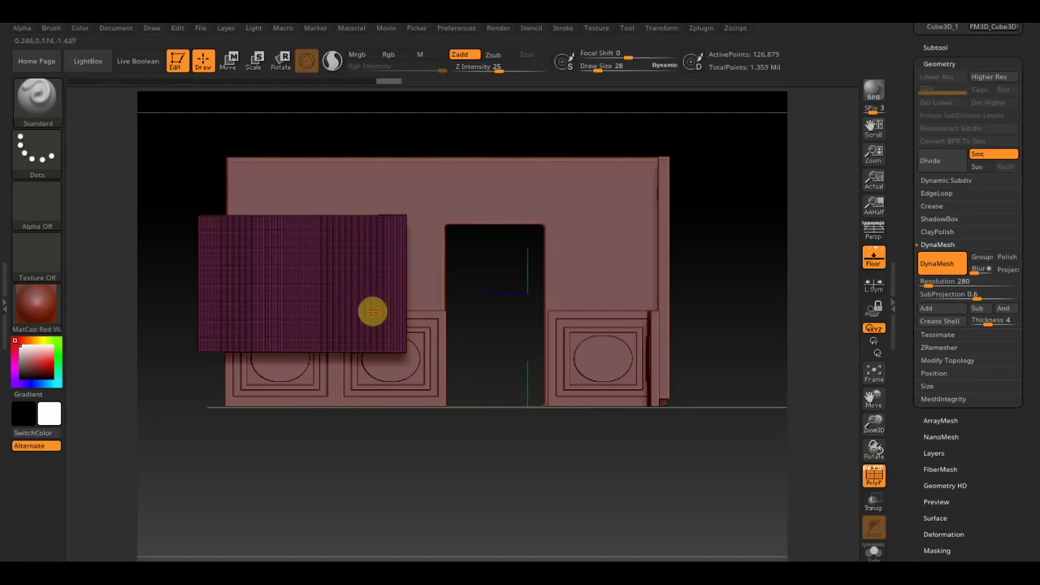
- Delete the hidden geometry with Del Hidden and turn off PolyF
{"action": "left_click", "coordinate": [965, 361]}
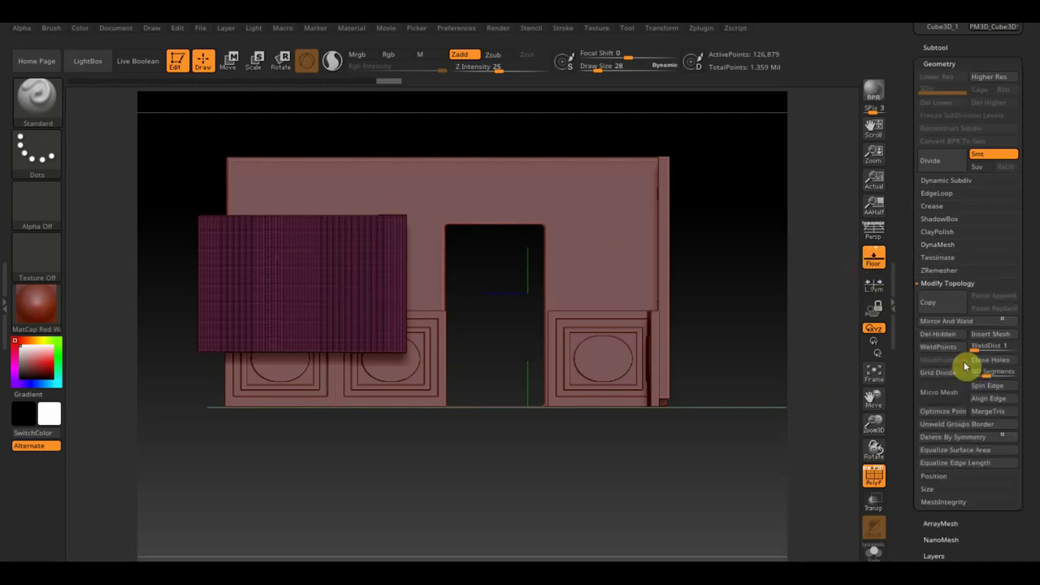
{"action": "left_click", "coordinate": [952, 334]}
{"action": "mouse_move", "coordinate": [617, 496]}
{"action": "left_mouse_down"}
{"action": "mouse_move", "coordinate": [466, 416]}
{"action": "mouse_move", "coordinate": [455, 471]}
{"action": "mouse_move", "coordinate": [382, 342]}
{"action": "left_mouse_up"}
{"action": "mouse_move", "coordinate": [409, 302]}
{"action": "left_mouse_down"}
{"action": "mouse_move", "coordinate": [450, 418]}
{"action": "mouse_move", "coordinate": [473, 376]}
{"action": "mouse_move", "coordinate": [471, 411]}
{"action": "left_mouse_up"}
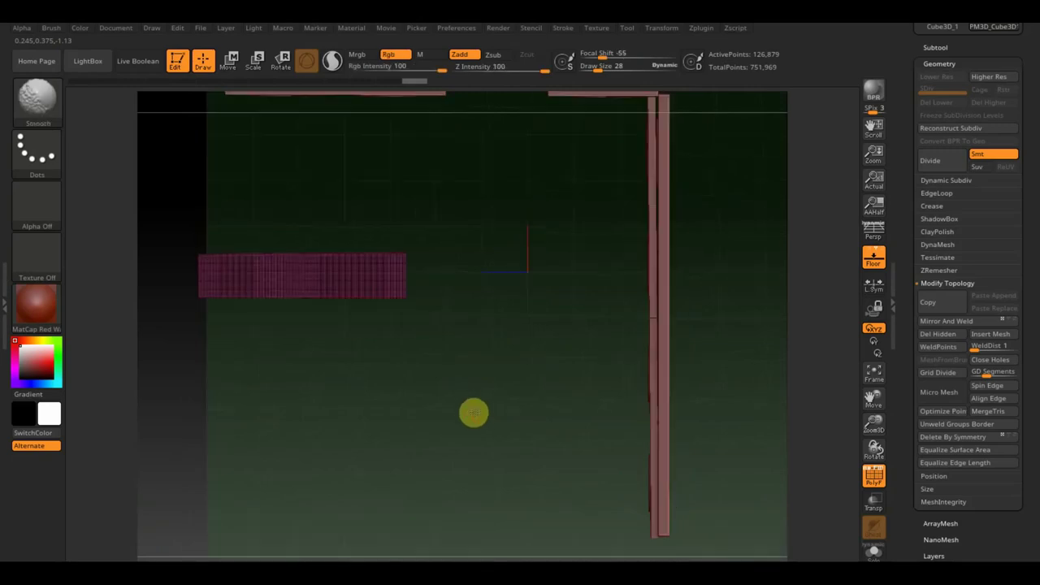
{"action": "left_click", "coordinate": [875, 478]}
- Rotate the molding strip 90° upright, slide it up, and Mirror And Weld it into a longer piece
{"action": "left_click", "coordinate": [230, 63]}
{"action": "left_click_drag", "start_coordinate": [333, 216], "coordinate": [370, 308]}
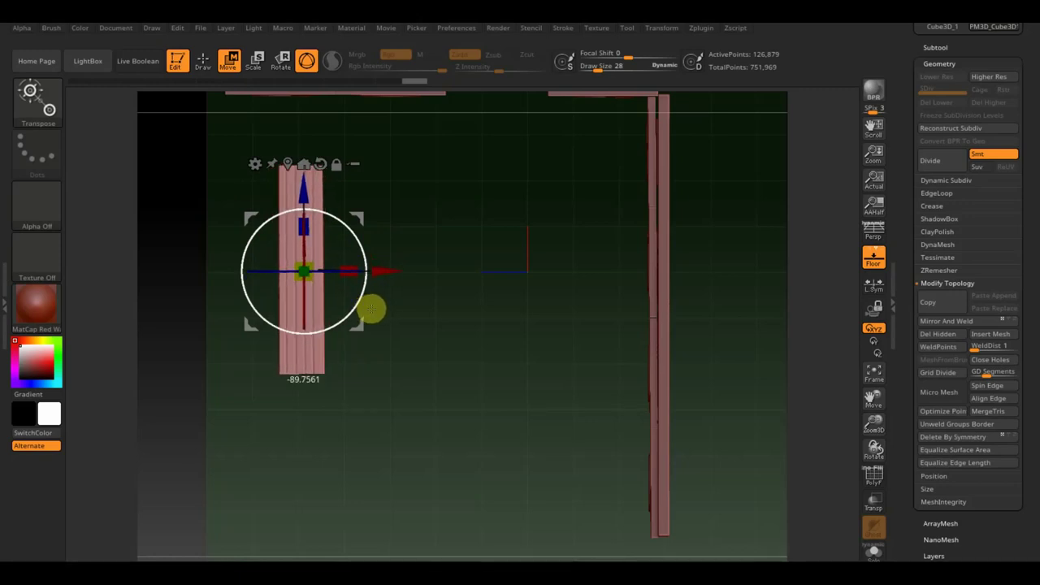
{"action": "left_click_drag", "start_coordinate": [369, 309], "coordinate": [371, 308]}
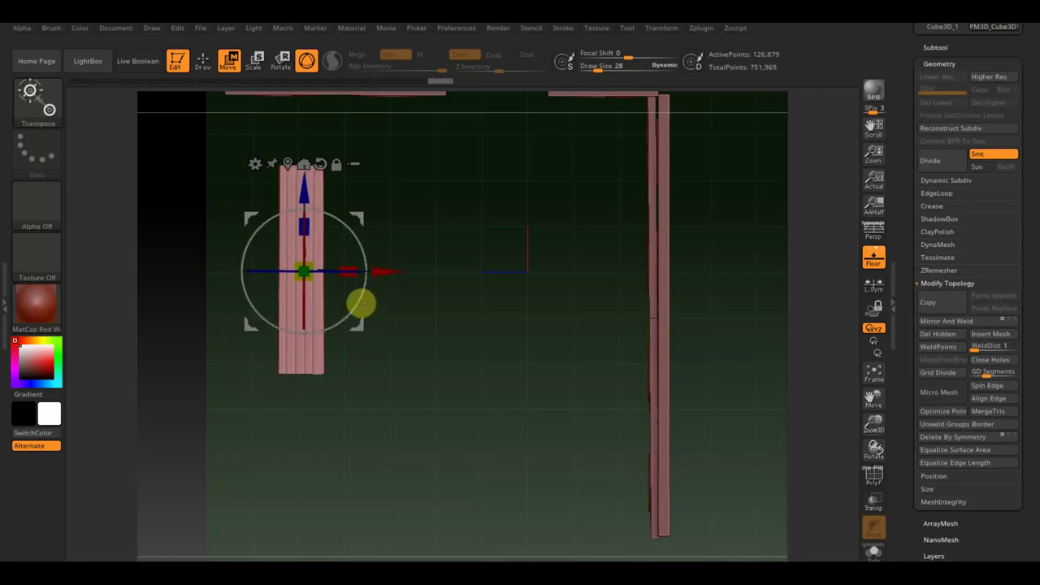
{"action": "left_click_drag", "start_coordinate": [304, 195], "coordinate": [304, 111]}
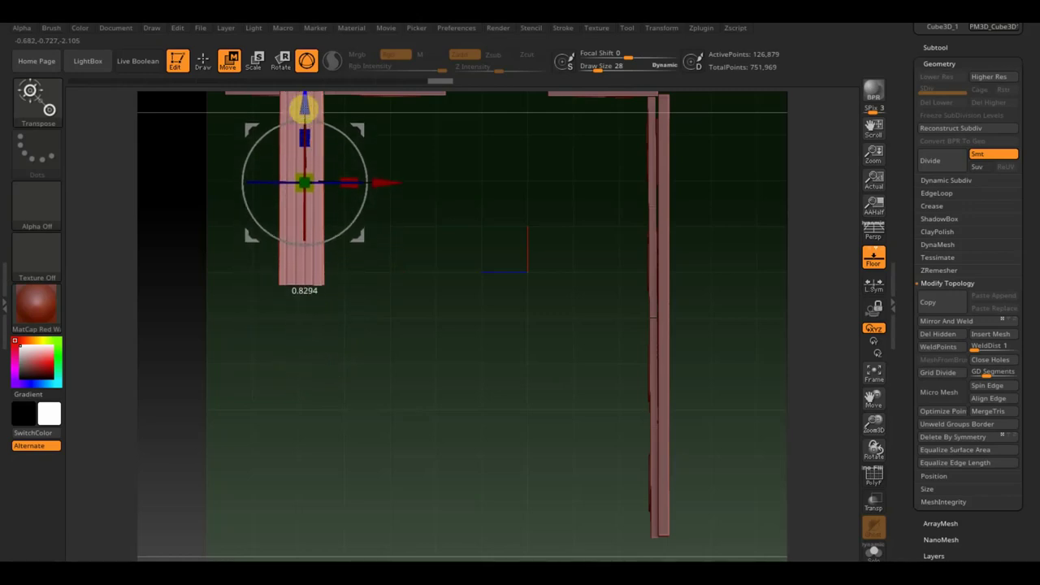
{"action": "left_click", "coordinate": [940, 325]}
{"action": "mouse_move", "coordinate": [468, 423]}
{"action": "left_mouse_down"}
{"action": "mouse_move", "coordinate": [423, 411]}
{"action": "mouse_move", "coordinate": [439, 367]}
{"action": "left_mouse_up"}
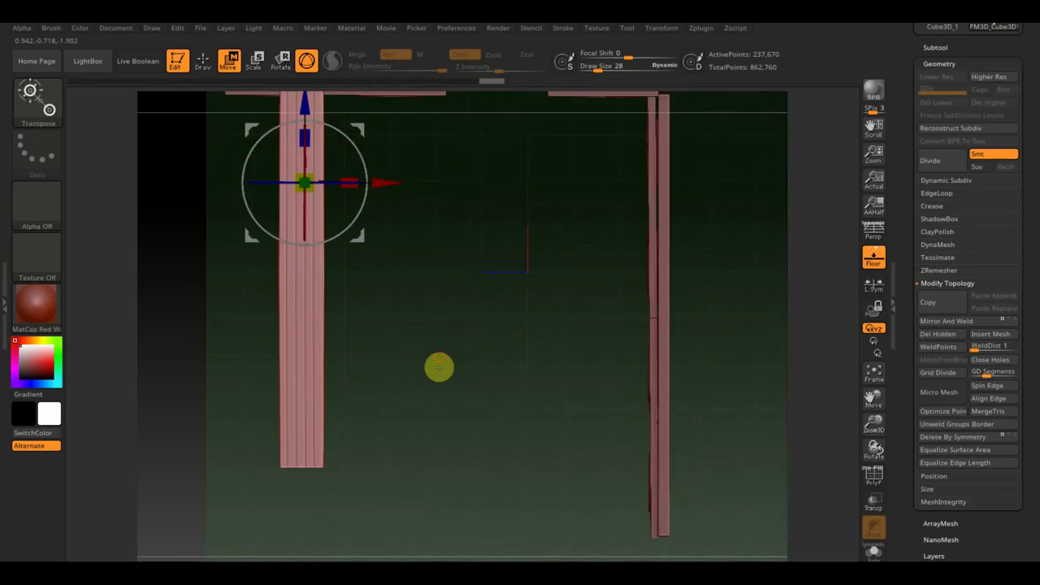
{"action": "mouse_move", "coordinate": [438, 368]}
{"action": "left_mouse_down", "text": "alt"}
{"action": "mouse_move", "coordinate": [361, 308]}
{"action": "mouse_move", "coordinate": [224, 291]}
{"action": "left_mouse_up", "text": "alt"}
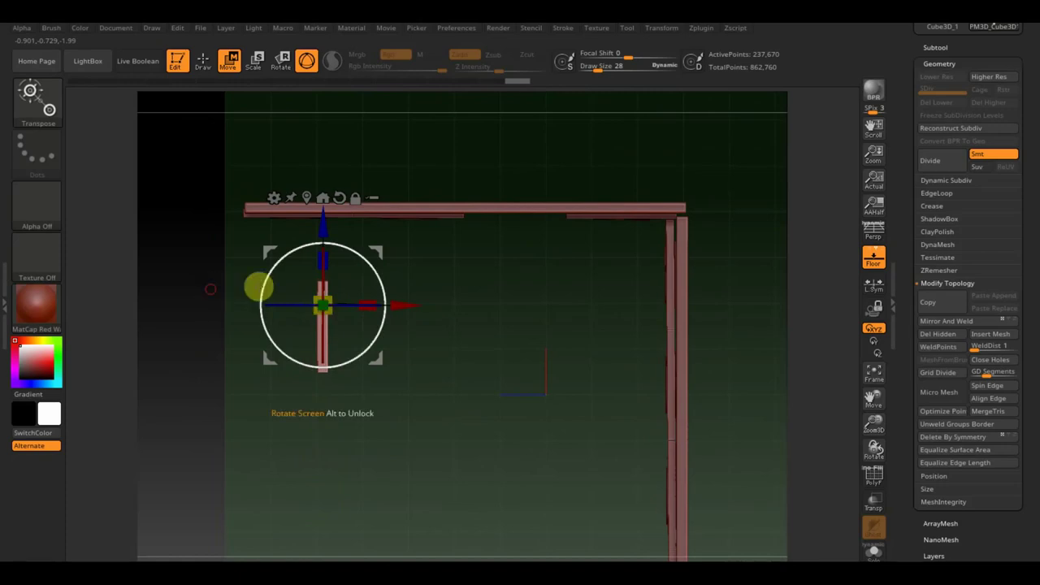
- Scale, rotate to horizontal, and position the molding strip along the side wall's top edge
{"action": "left_click_drag", "start_coordinate": [325, 260], "coordinate": [332, 177]}
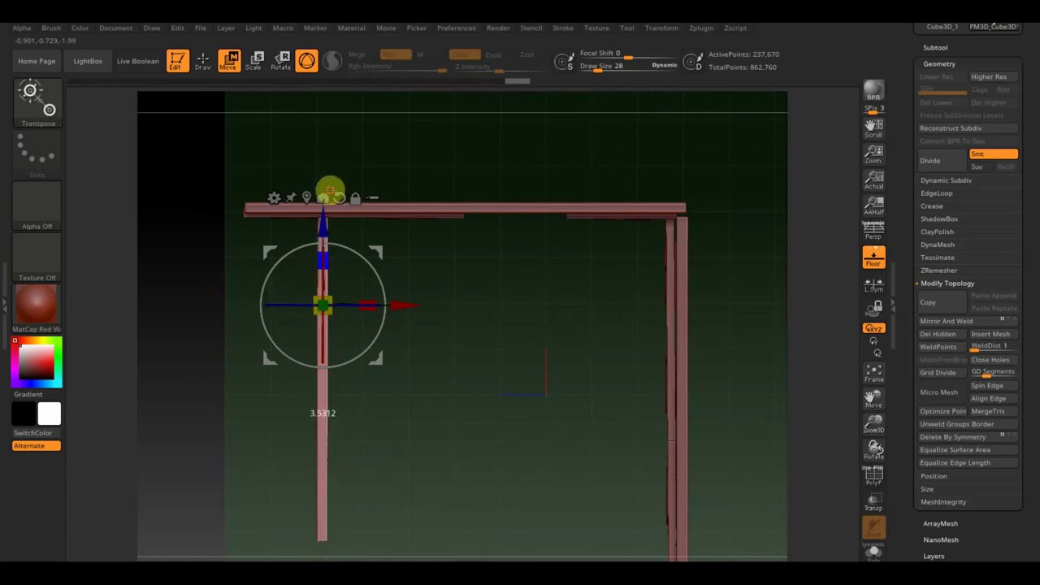
{"action": "mouse_move", "coordinate": [360, 249]}
{"action": "left_mouse_down"}
{"action": "mouse_move", "coordinate": [388, 351]}
{"action": "mouse_move", "coordinate": [399, 352]}
{"action": "mouse_move", "coordinate": [454, 273]}
{"action": "mouse_move", "coordinate": [483, 436]}
{"action": "mouse_move", "coordinate": [388, 464]}
{"action": "mouse_move", "coordinate": [524, 395]}
{"action": "left_mouse_up"}
{"action": "left_click_drag", "start_coordinate": [478, 245], "coordinate": [520, 100]}
{"action": "mouse_move", "coordinate": [487, 175]}
{"action": "left_mouse_down"}
{"action": "mouse_move", "coordinate": [459, 182]}
{"action": "mouse_move", "coordinate": [529, 174]}
{"action": "mouse_move", "coordinate": [599, 199]}
{"action": "left_mouse_up"}
{"action": "mouse_move", "coordinate": [349, 352]}
{"action": "left_mouse_down", "text": "alt"}
{"action": "mouse_move", "coordinate": [304, 309]}
{"action": "mouse_move", "coordinate": [241, 355]}
{"action": "mouse_move", "coordinate": [305, 265]}
{"action": "left_mouse_up", "text": "alt"}
{"action": "mouse_move", "coordinate": [457, 248]}
{"action": "left_mouse_down"}
{"action": "mouse_move", "coordinate": [598, 252]}
{"action": "mouse_move", "coordinate": [755, 290]}
{"action": "mouse_move", "coordinate": [714, 475]}
{"action": "mouse_move", "coordinate": [691, 466]}
{"action": "mouse_move", "coordinate": [731, 536]}
{"action": "left_mouse_up"}
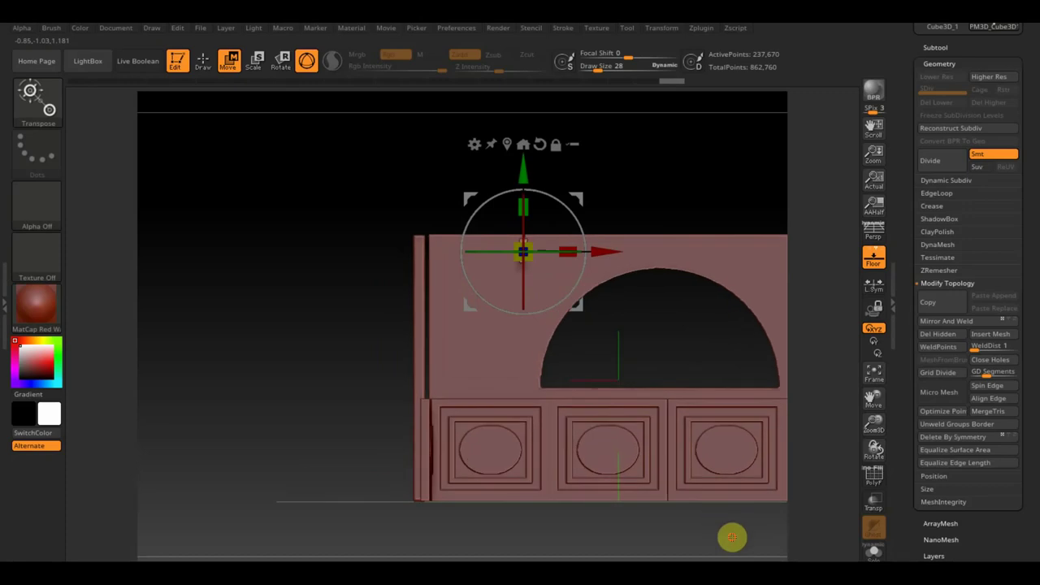
{"action": "left_click_drag", "start_coordinate": [613, 251], "coordinate": [514, 241]}
{"action": "left_click_drag", "start_coordinate": [561, 171], "coordinate": [610, 262], "text": "alt"}
{"action": "left_click_drag", "start_coordinate": [429, 175], "coordinate": [428, 171]}
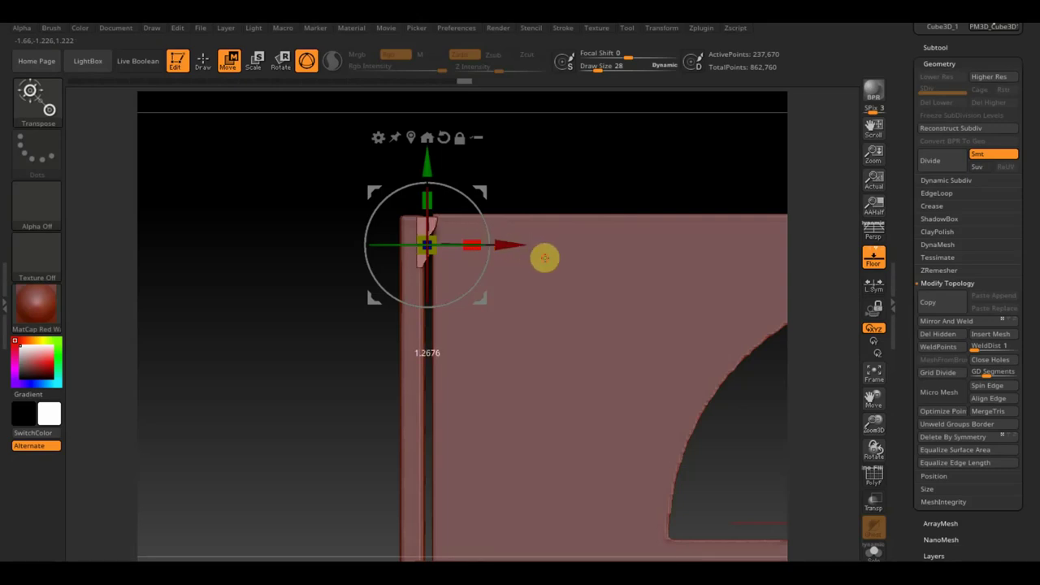
- Duplicate the molding strip and offset the copy for the other wall
{"action": "mouse_move", "coordinate": [529, 244]}
{"action": "right_mouse_down"}
{"action": "mouse_move", "coordinate": [634, 289]}
{"action": "mouse_move", "coordinate": [671, 350]}
{"action": "mouse_move", "coordinate": [666, 366]}
{"action": "right_mouse_up"}
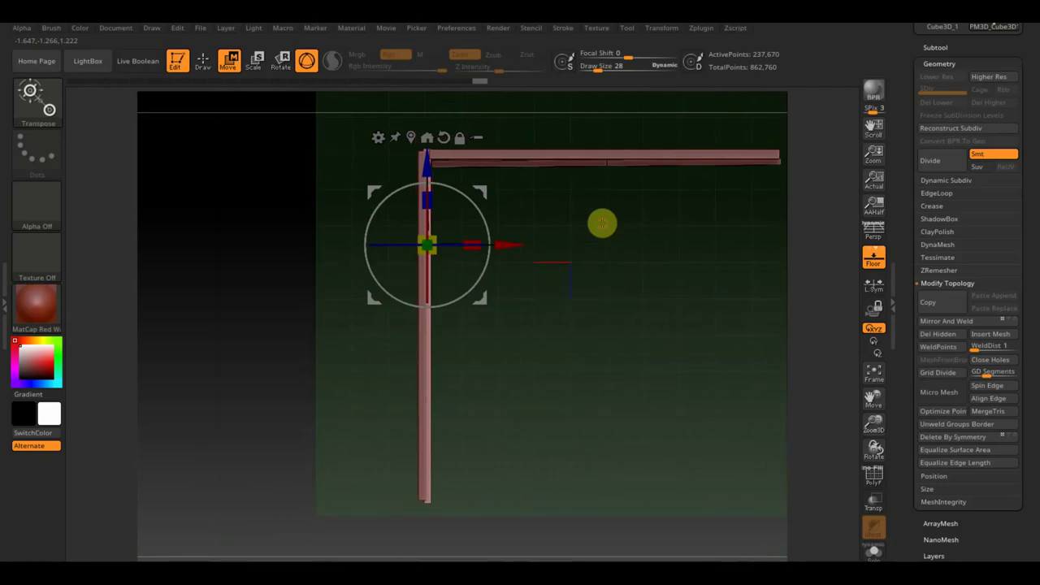
{"action": "right_click_drag", "start_coordinate": [602, 223], "coordinate": [561, 212], "text": "alt"}
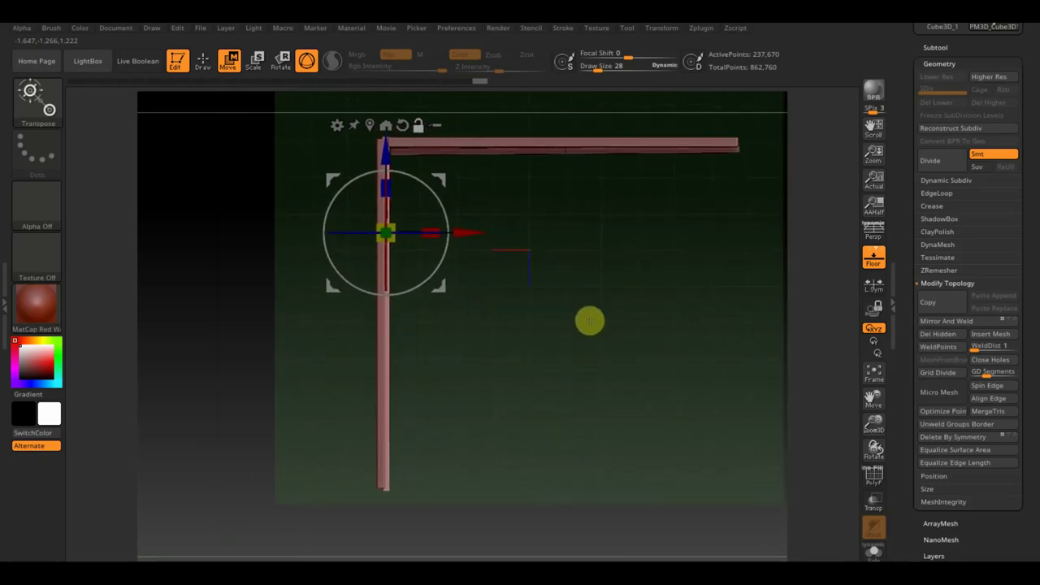
{"action": "mouse_move", "coordinate": [441, 174]}
{"action": "left_mouse_down", "text": "ctrl"}
{"action": "mouse_move", "coordinate": [521, 186]}
{"action": "mouse_move", "coordinate": [580, 309]}
{"action": "left_mouse_up", "text": "ctrl"}
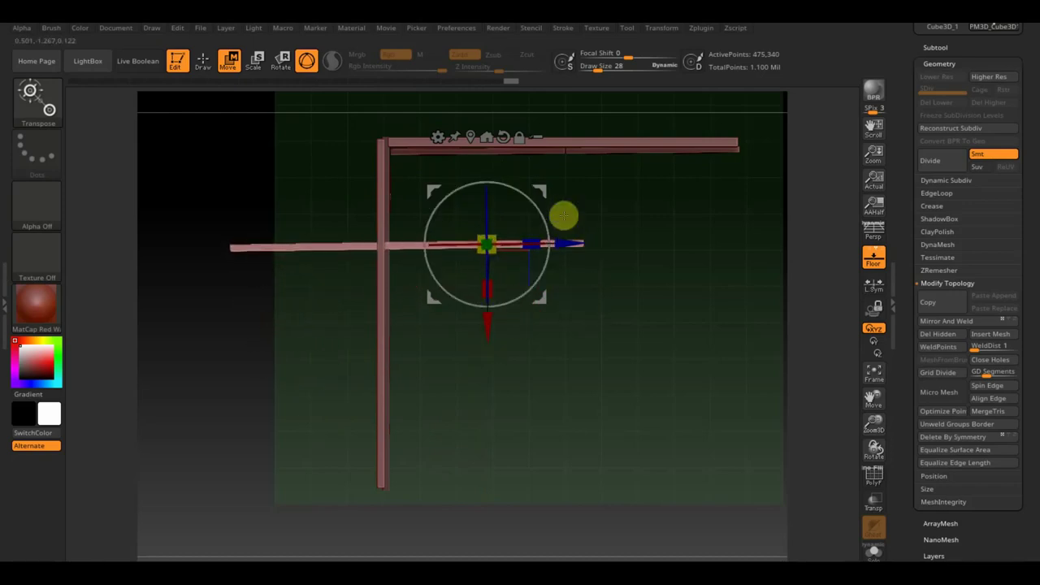
- Move the copied strip to the arched wall's top edge and fine-tune its rotation
{"action": "left_click_drag", "start_coordinate": [544, 227], "coordinate": [549, 227]}
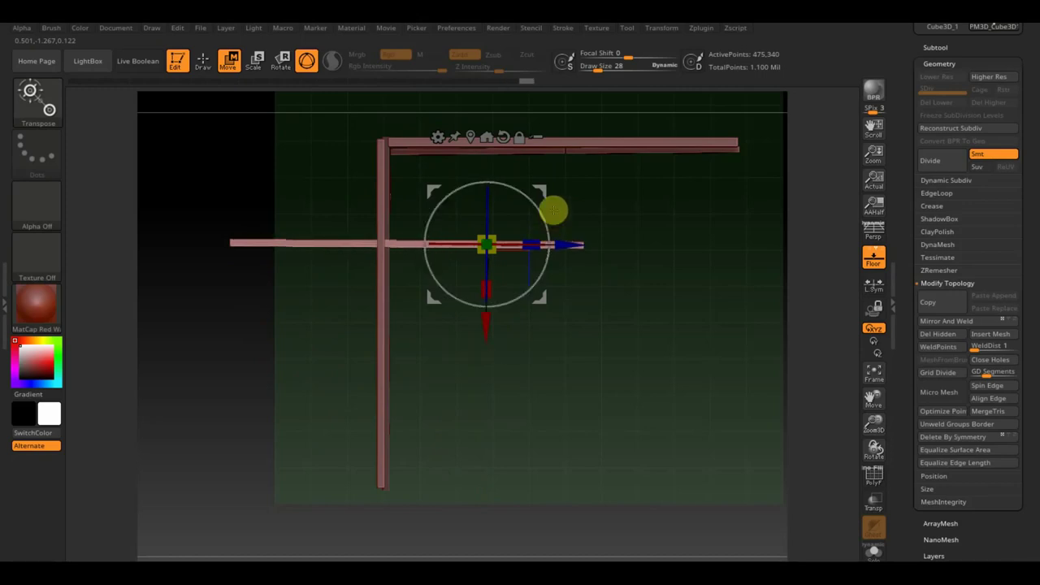
{"action": "mouse_move", "coordinate": [543, 193]}
{"action": "left_mouse_down"}
{"action": "mouse_move", "coordinate": [696, 114]}
{"action": "mouse_move", "coordinate": [697, 98]}
{"action": "left_mouse_up"}
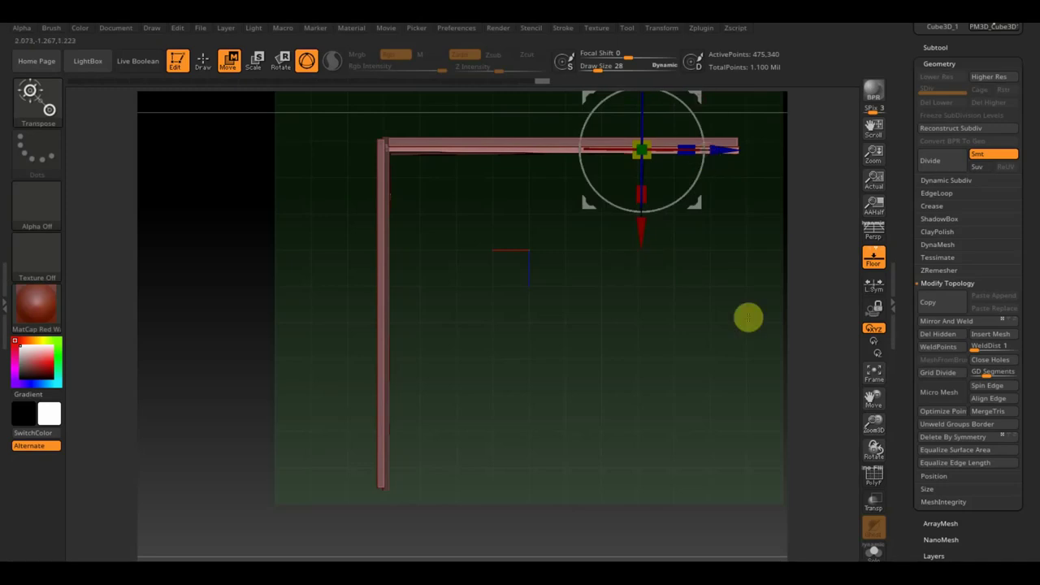
{"action": "left_click_drag", "start_coordinate": [701, 137], "coordinate": [700, 134]}
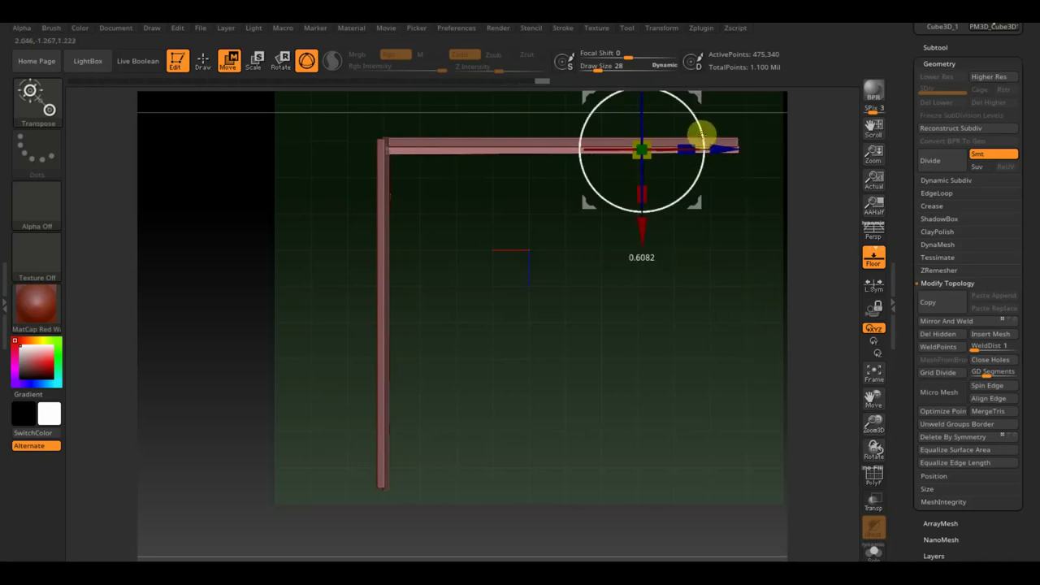
{"action": "left_click_drag", "start_coordinate": [700, 135], "coordinate": [707, 132]}
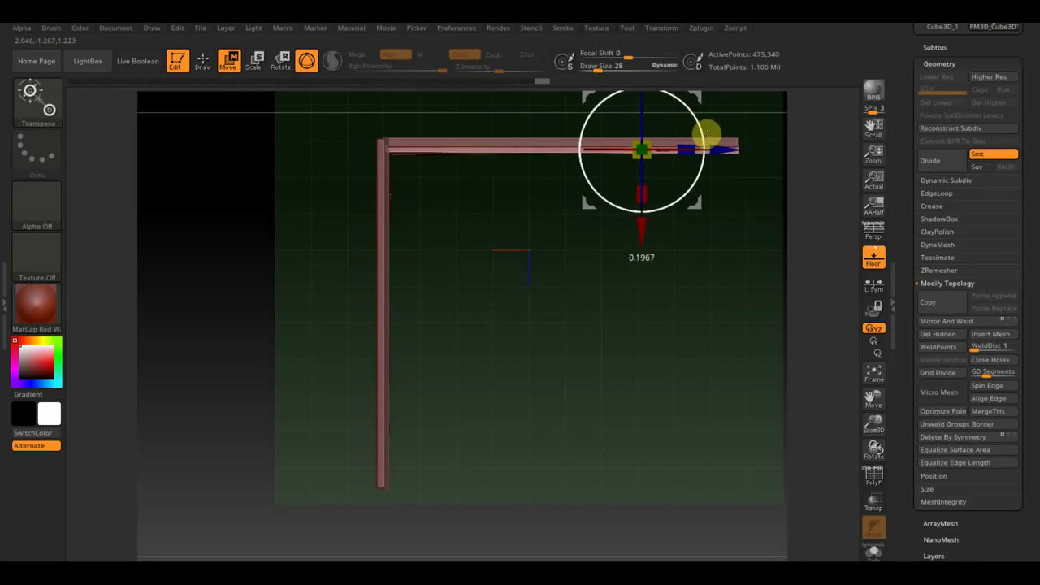
- Check the molding from the front and nudge its height to sit on the wall top
{"action": "mouse_move", "coordinate": [722, 165]}
{"action": "left_mouse_down"}
{"action": "mouse_move", "coordinate": [738, 279]}
{"action": "mouse_move", "coordinate": [728, 105]}
{"action": "mouse_move", "coordinate": [803, 243]}
{"action": "left_mouse_up"}
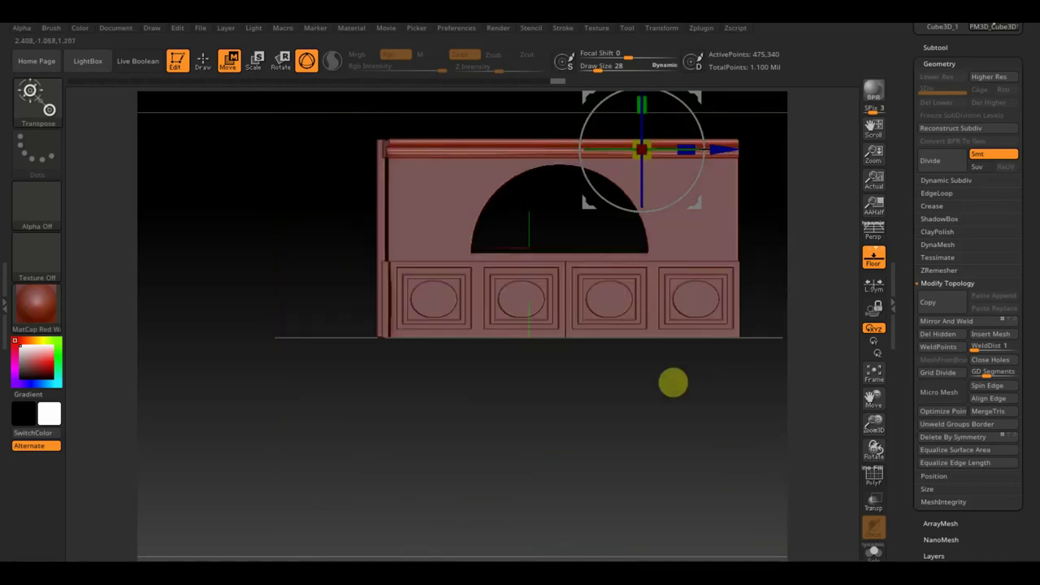
{"action": "mouse_move", "coordinate": [666, 417]}
{"action": "left_mouse_down"}
{"action": "mouse_move", "coordinate": [655, 423]}
{"action": "mouse_move", "coordinate": [658, 452]}
{"action": "mouse_move", "coordinate": [618, 450]}
{"action": "mouse_move", "coordinate": [637, 453]}
{"action": "left_mouse_up"}
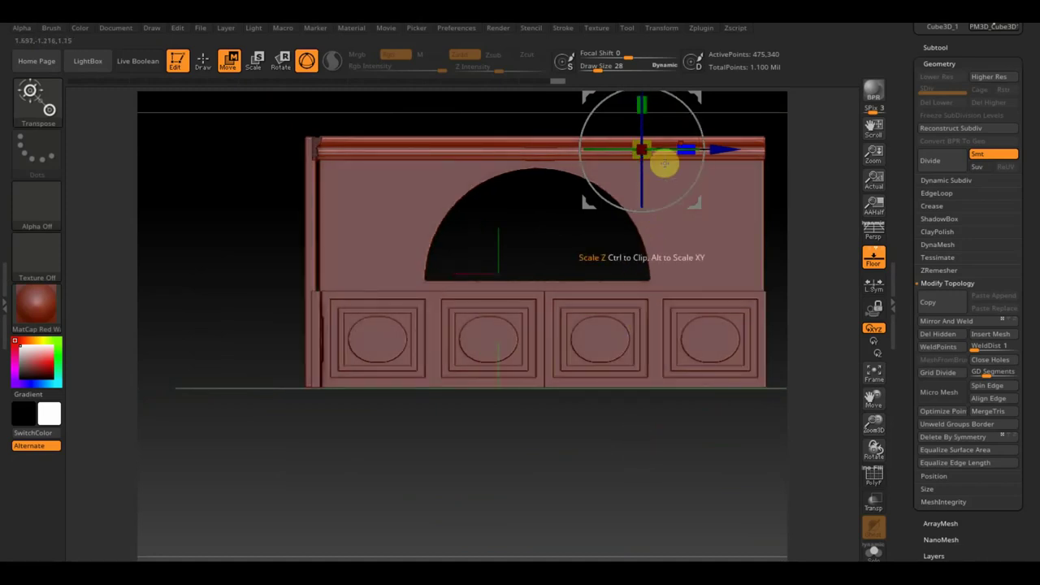
{"action": "left_click_drag", "start_coordinate": [781, 96], "coordinate": [773, 132], "text": "alt"}
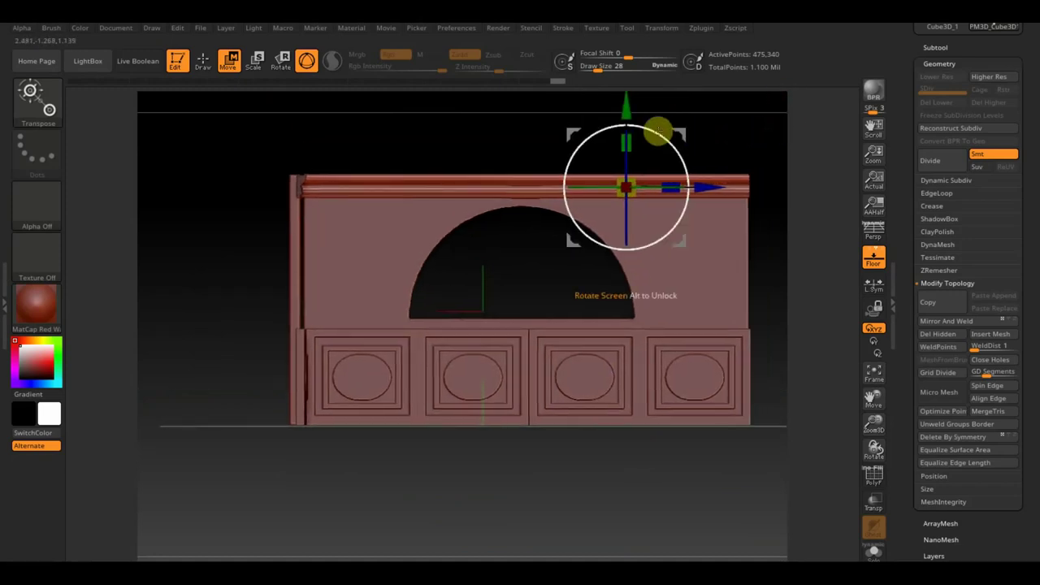
{"action": "left_click_drag", "start_coordinate": [628, 110], "coordinate": [628, 109]}
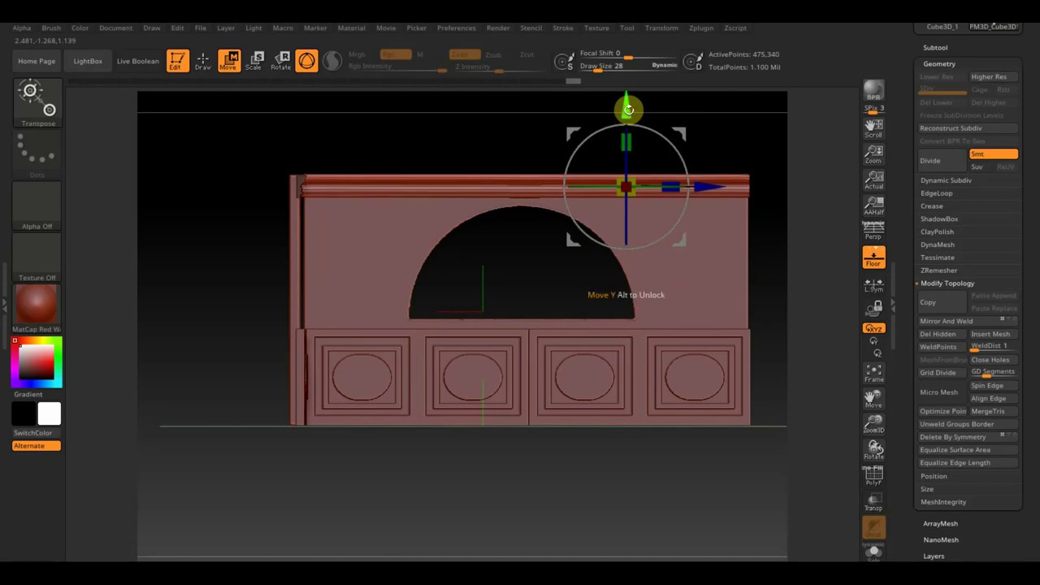
{"action": "mouse_move", "coordinate": [775, 290]}
{"action": "left_mouse_down", "text": "alt"}
{"action": "mouse_move", "coordinate": [780, 299]}
{"action": "mouse_move", "coordinate": [771, 276]}
{"action": "mouse_move", "coordinate": [654, 316]}
{"action": "mouse_move", "coordinate": [676, 320]}
{"action": "left_mouse_up", "text": "alt"}
{"action": "mouse_move", "coordinate": [689, 279]}
{"action": "left_mouse_down", "text": "alt"}
{"action": "mouse_move", "coordinate": [708, 378]}
{"action": "mouse_move", "coordinate": [816, 290]}
{"action": "mouse_move", "coordinate": [690, 478]}
{"action": "mouse_move", "coordinate": [699, 436]}
{"action": "mouse_move", "coordinate": [656, 486]}
{"action": "left_mouse_up", "text": "alt"}
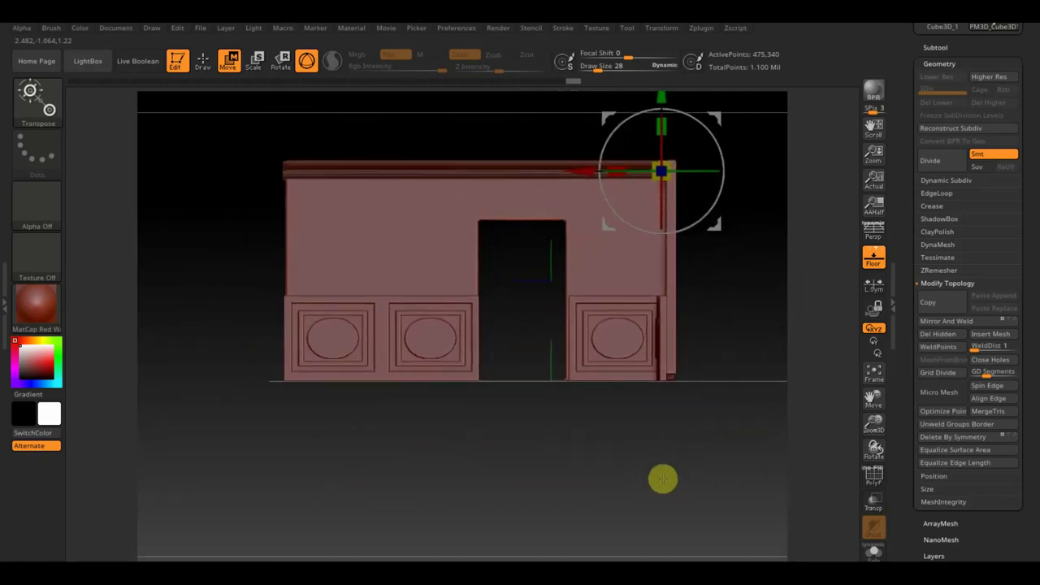
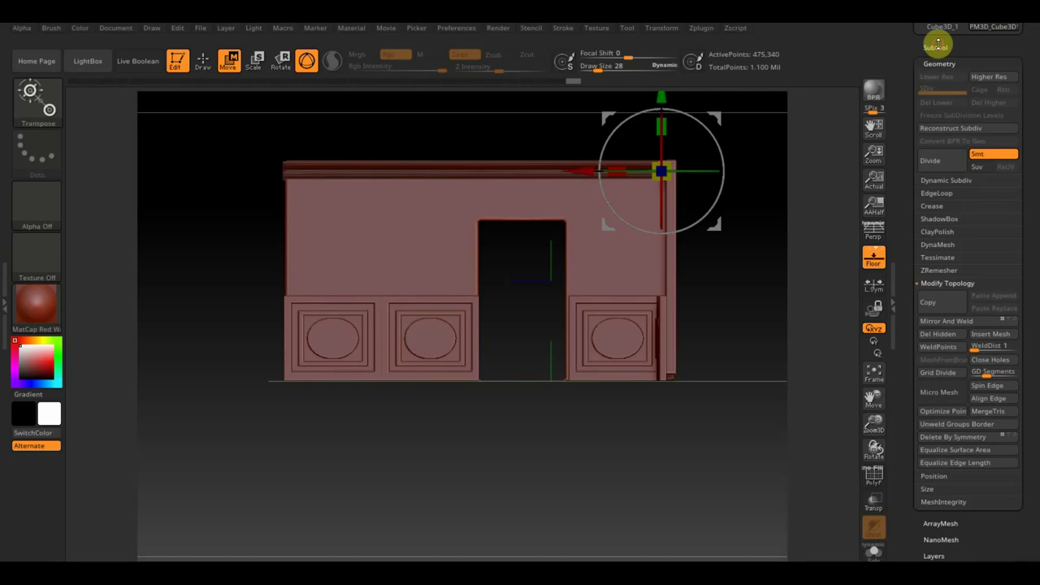
- Append a Cube3D as a new subtool in front of the wall
{"action": "left_click", "coordinate": [938, 44]}
{"action": "left_click", "coordinate": [988, 380]}
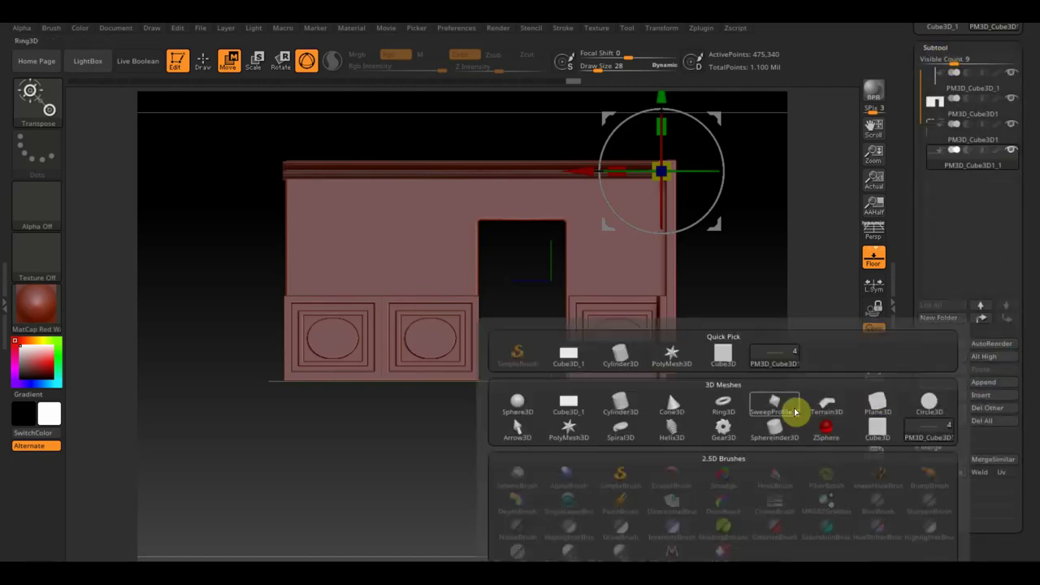
{"action": "left_click", "coordinate": [722, 353]}
{"action": "mouse_move", "coordinate": [661, 401]}
{"action": "left_mouse_down"}
{"action": "mouse_move", "coordinate": [700, 410]}
{"action": "mouse_move", "coordinate": [719, 428]}
{"action": "left_mouse_up"}
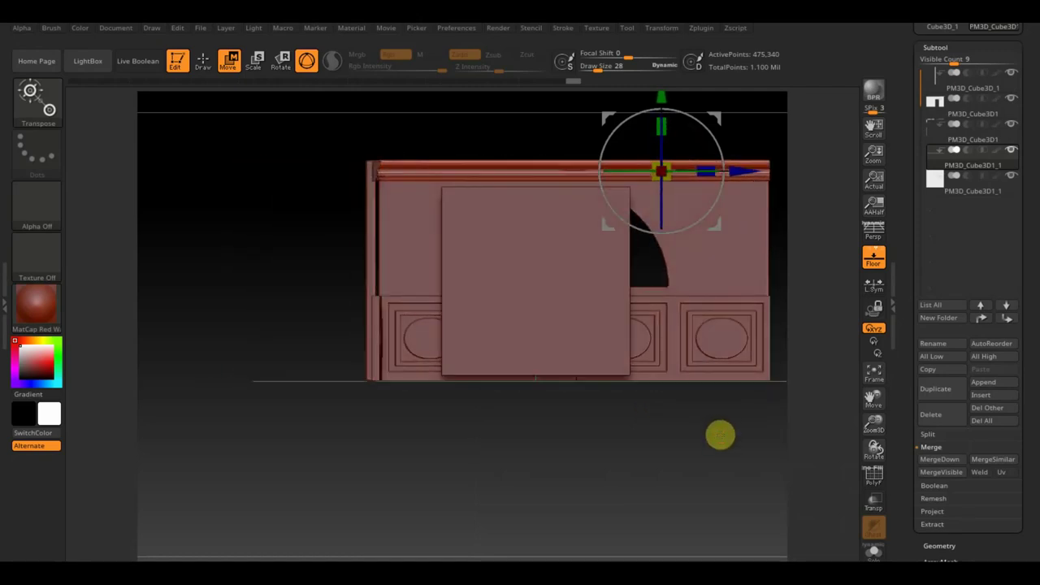
- Select the new cube and convert it with DynaMesh at resolution 128
{"action": "left_click", "coordinate": [214, 70]}
{"action": "left_click", "coordinate": [527, 277], "text": "alt"}
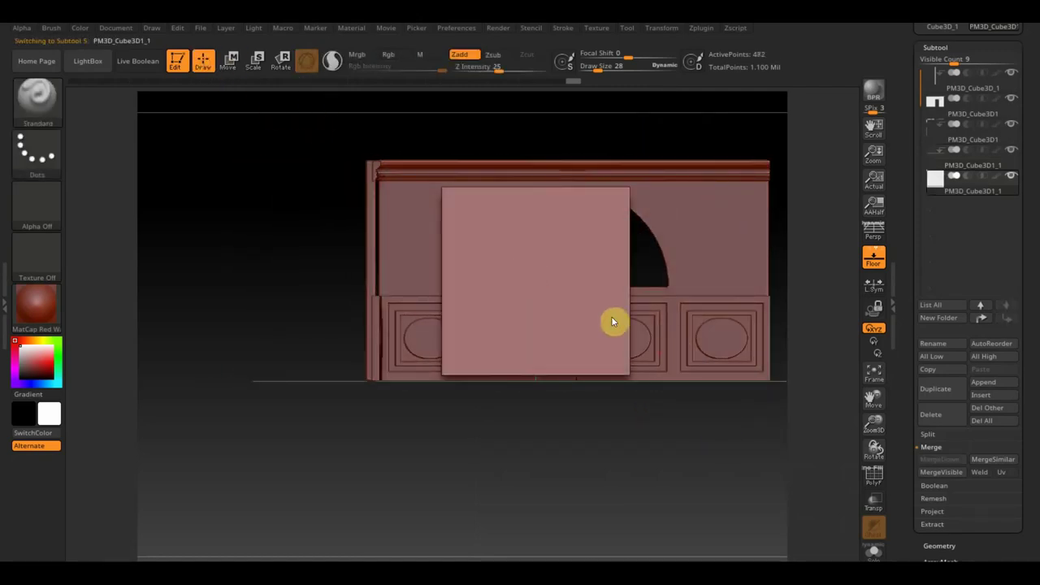
{"action": "left_click", "coordinate": [941, 544]}
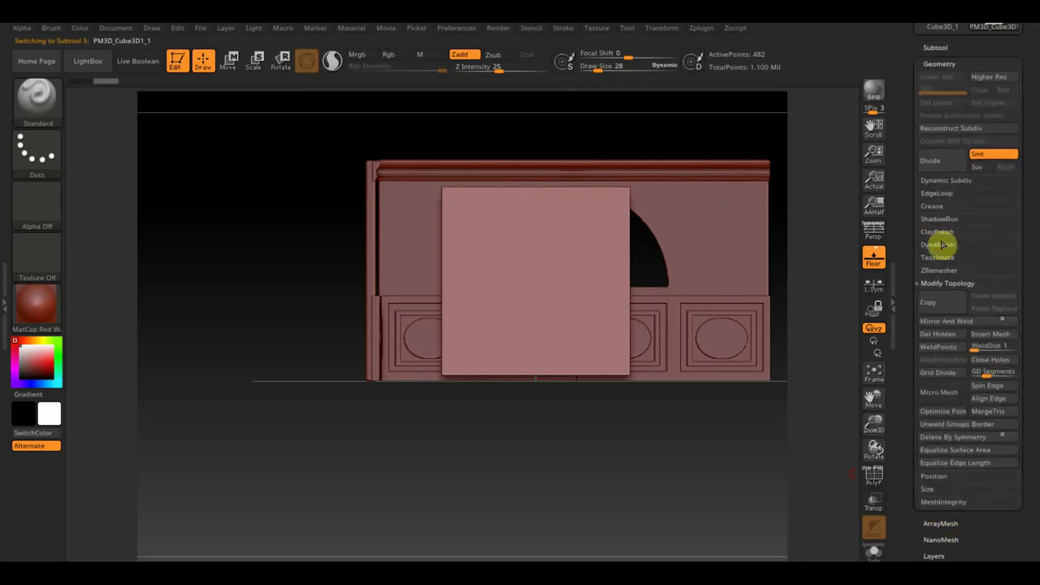
{"action": "left_click", "coordinate": [942, 245]}
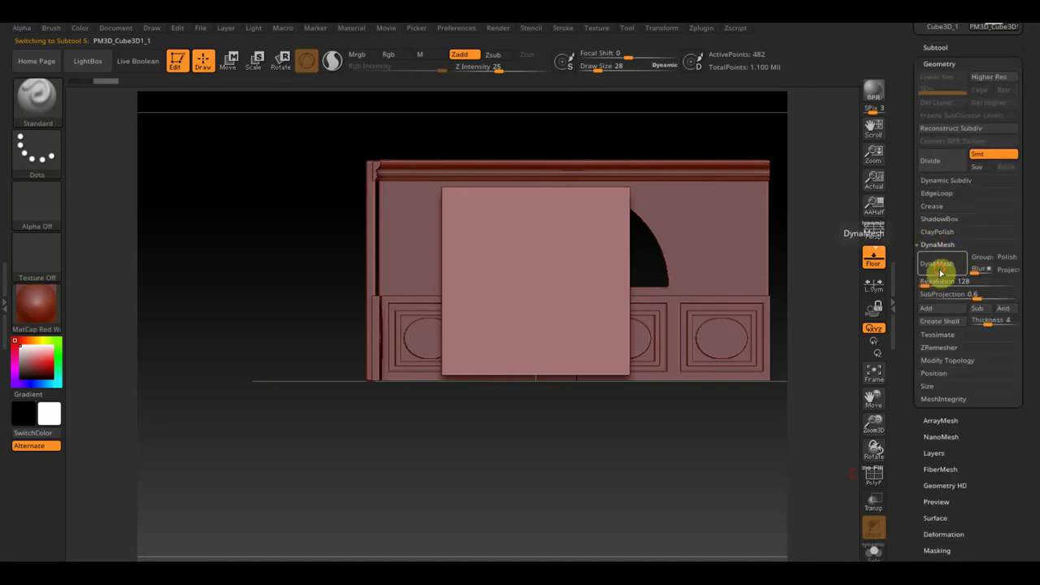
{"action": "left_click", "coordinate": [939, 264]}
{"action": "key", "text": "ctrl"}
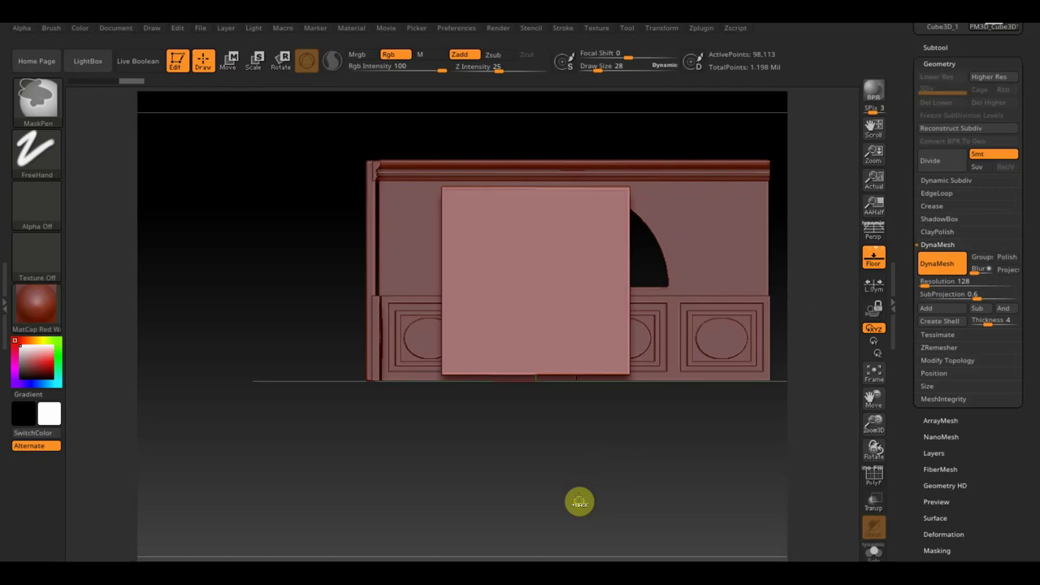
- Mask a tall rectangle on the cube, then unmask two thin vertical strips inside it
{"action": "mouse_move", "coordinate": [568, 532]}
{"action": "left_mouse_down", "text": "ctrl"}
{"action": "mouse_move", "coordinate": [529, 239]}
{"action": "mouse_move", "coordinate": [536, 220]}
{"action": "mouse_move", "coordinate": [554, 230]}
{"action": "mouse_move", "coordinate": [494, 193]}
{"action": "left_mouse_up", "text": "ctrl"}
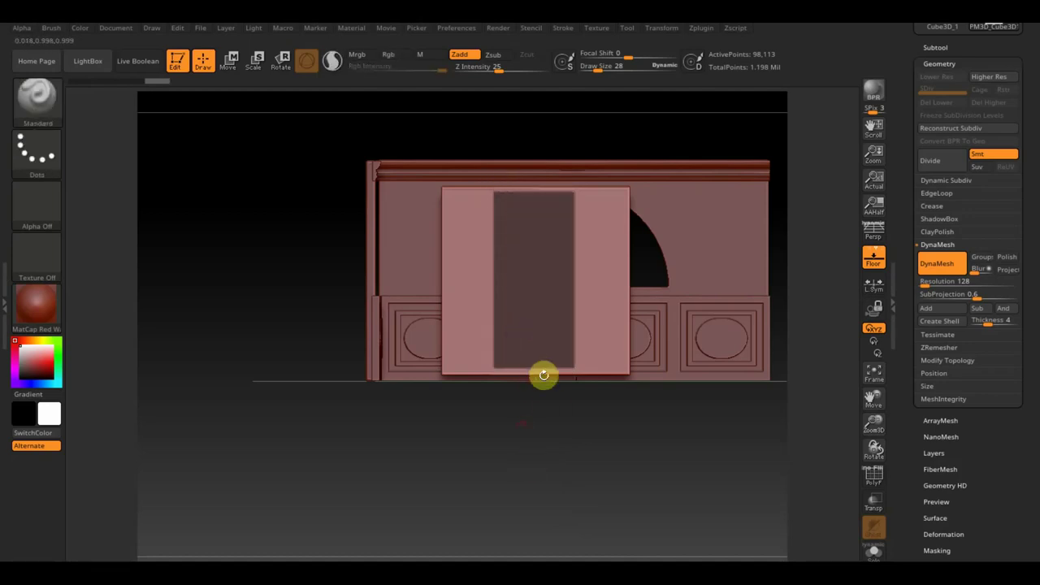
{"action": "key", "text": "ctrl"}
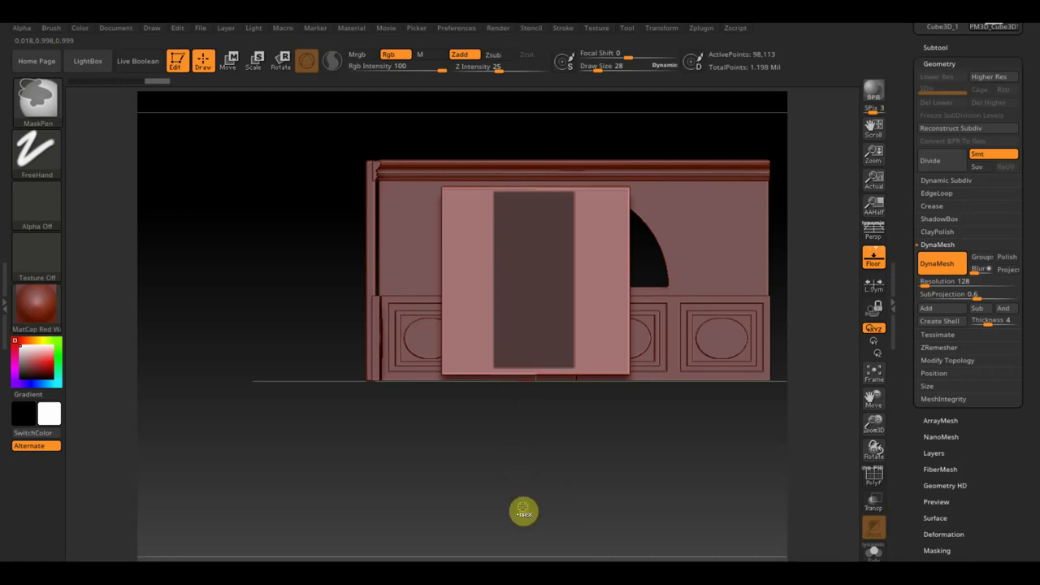
{"action": "left_click_drag", "start_coordinate": [530, 528], "coordinate": [515, 212], "text": "ctrl"}
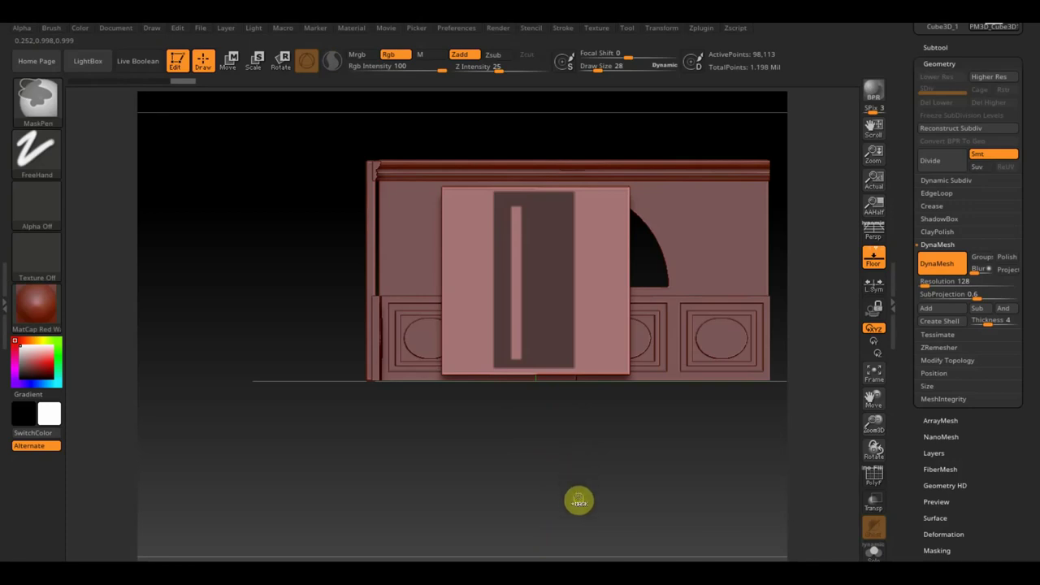
{"action": "mouse_move", "coordinate": [570, 509]}
{"action": "left_mouse_down", "text": "ctrl"}
{"action": "mouse_move", "coordinate": [566, 390]}
{"action": "mouse_move", "coordinate": [532, 227]}
{"action": "left_mouse_up", "text": "ctrl"}
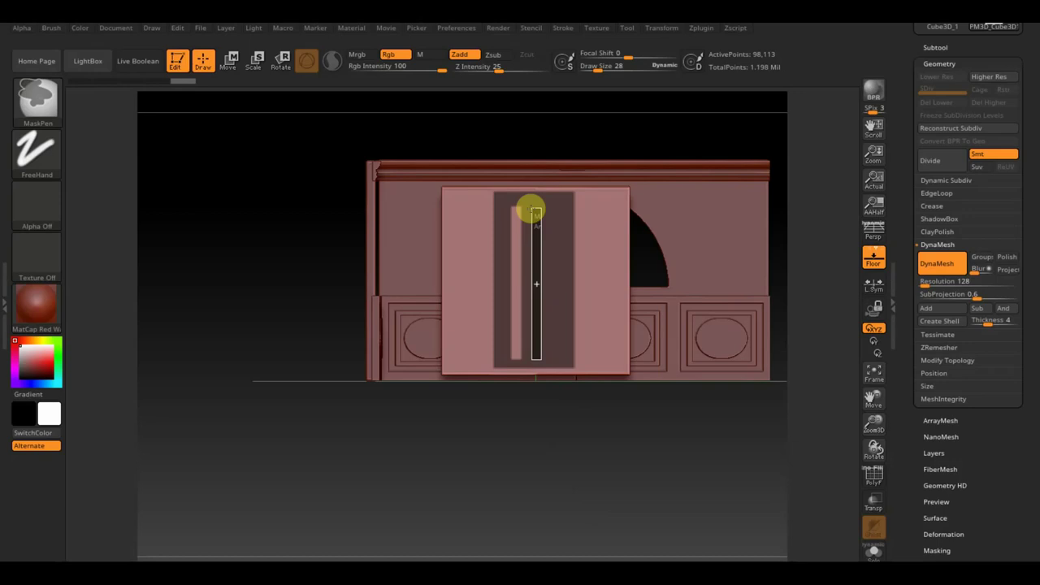
{"action": "left_click_drag", "start_coordinate": [532, 211], "coordinate": [531, 209], "text": "ctrl"}
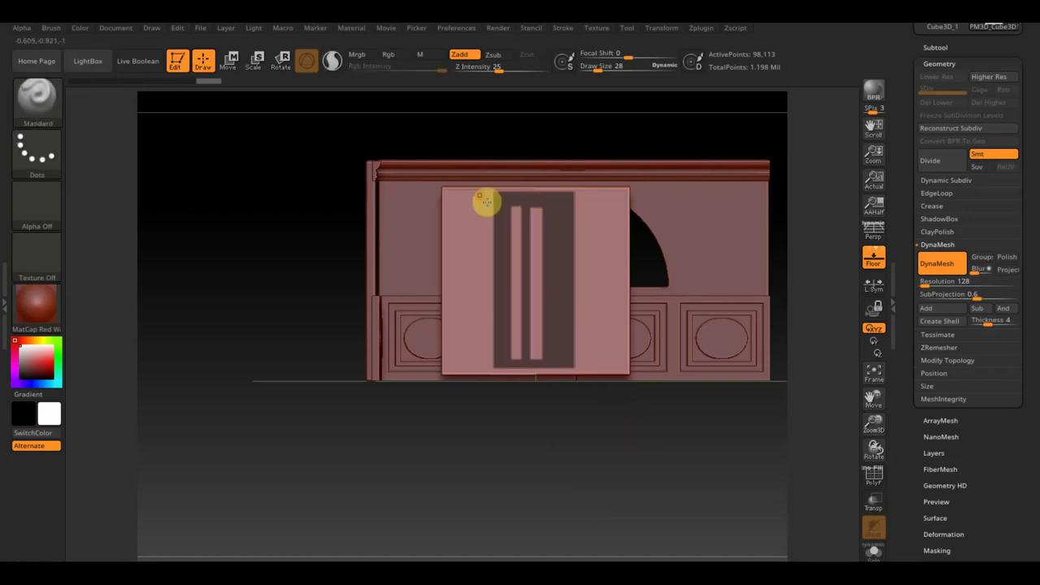
{"action": "mouse_move", "coordinate": [649, 456]}
{"action": "left_mouse_down"}
{"action": "mouse_move", "coordinate": [548, 468]}
{"action": "mouse_move", "coordinate": [571, 478]}
{"action": "left_mouse_up"}
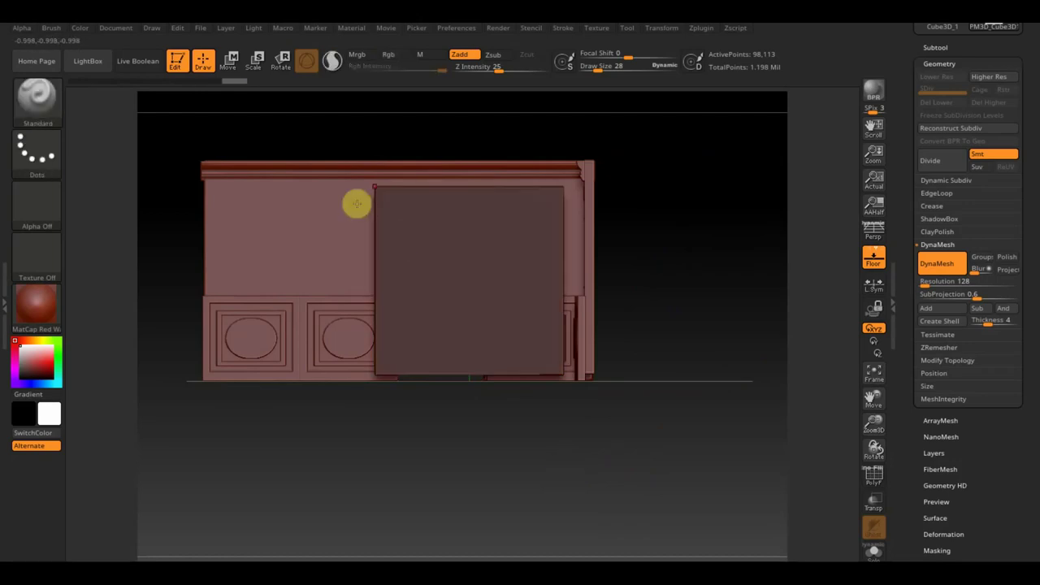
{"action": "left_click", "coordinate": [231, 60]}
- Push the unmasked strips back in depth, clear the mask, and shift the panel along depth
{"action": "left_click_drag", "start_coordinate": [394, 273], "coordinate": [360, 281]}
{"action": "mouse_move", "coordinate": [458, 520]}
{"action": "left_mouse_down"}
{"action": "mouse_move", "coordinate": [532, 525]}
{"action": "mouse_move", "coordinate": [472, 522]}
{"action": "left_mouse_up"}
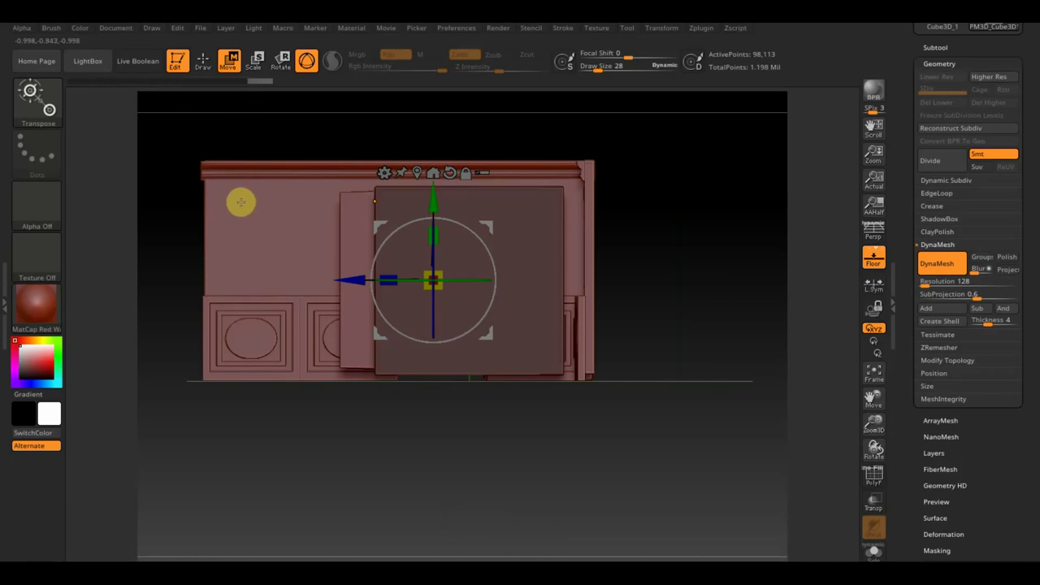
{"action": "key", "text": "ctrl+shift+a"}
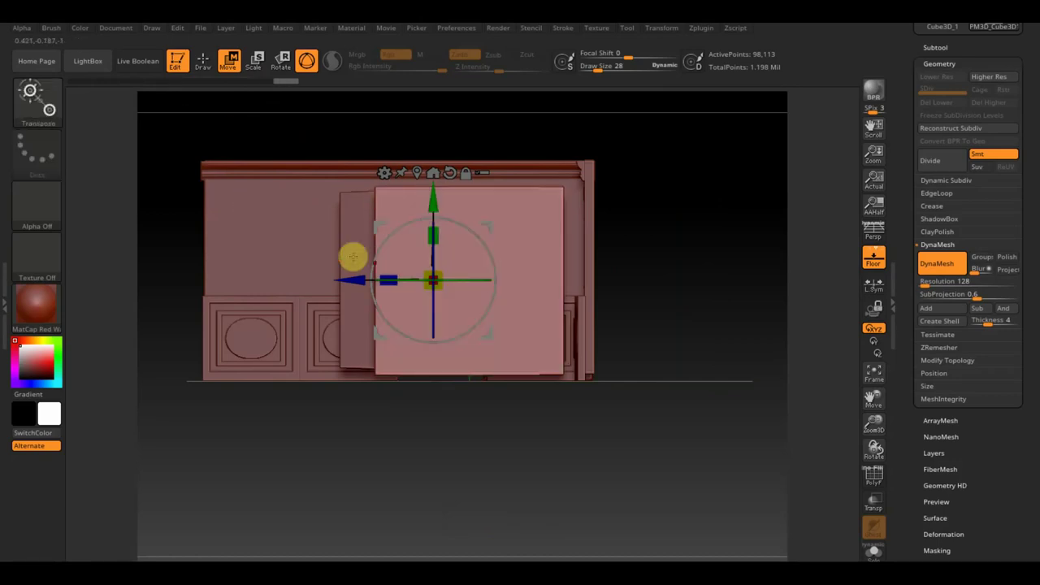
{"action": "left_click_drag", "start_coordinate": [359, 278], "coordinate": [342, 281]}
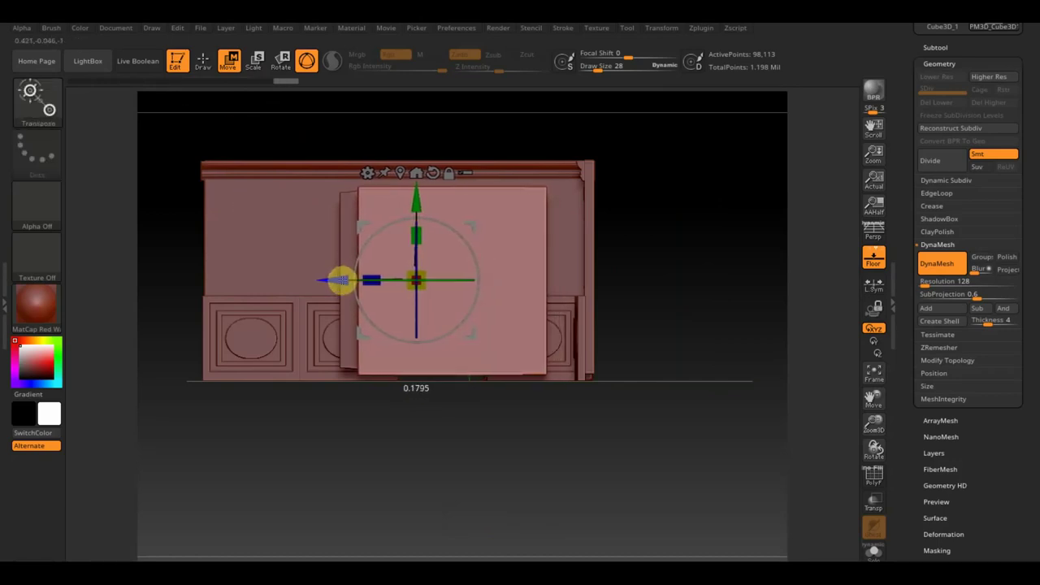
{"action": "left_click_drag", "start_coordinate": [445, 400], "coordinate": [622, 448]}
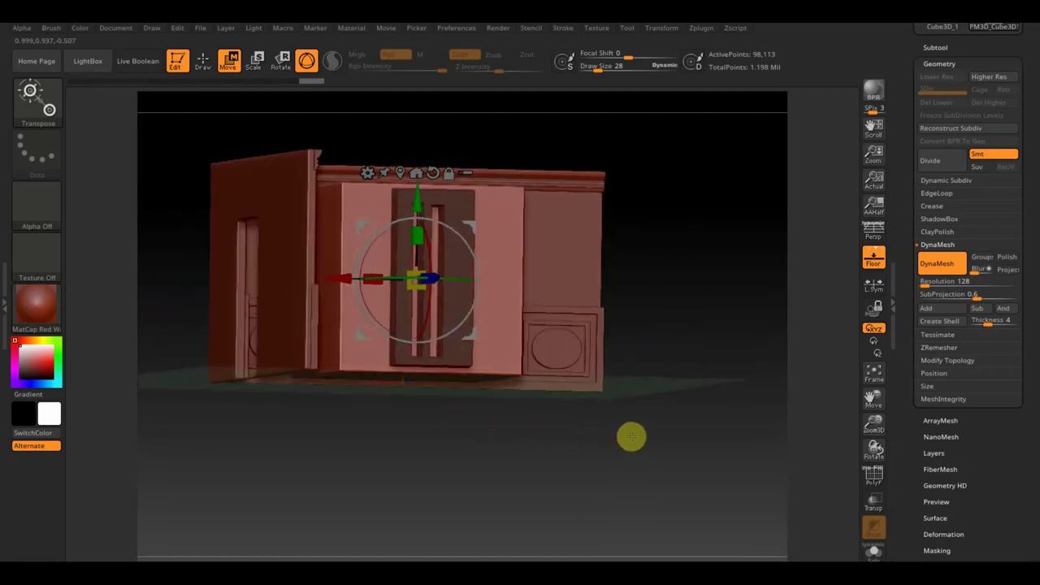
{"action": "left_click_drag", "start_coordinate": [693, 474], "coordinate": [662, 397], "text": "ctrl"}
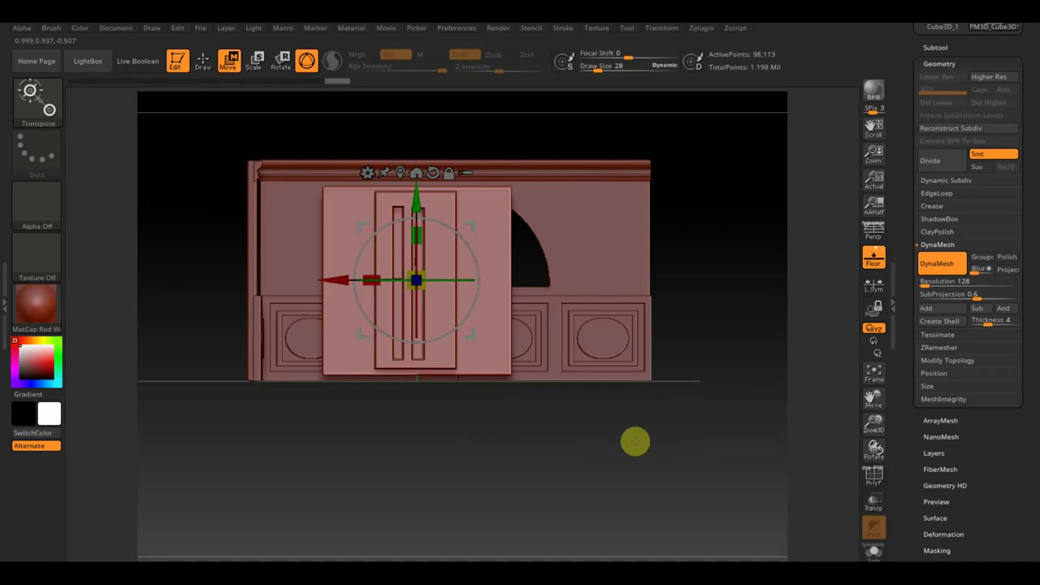
{"action": "left_click_drag", "start_coordinate": [633, 441], "coordinate": [547, 488]}
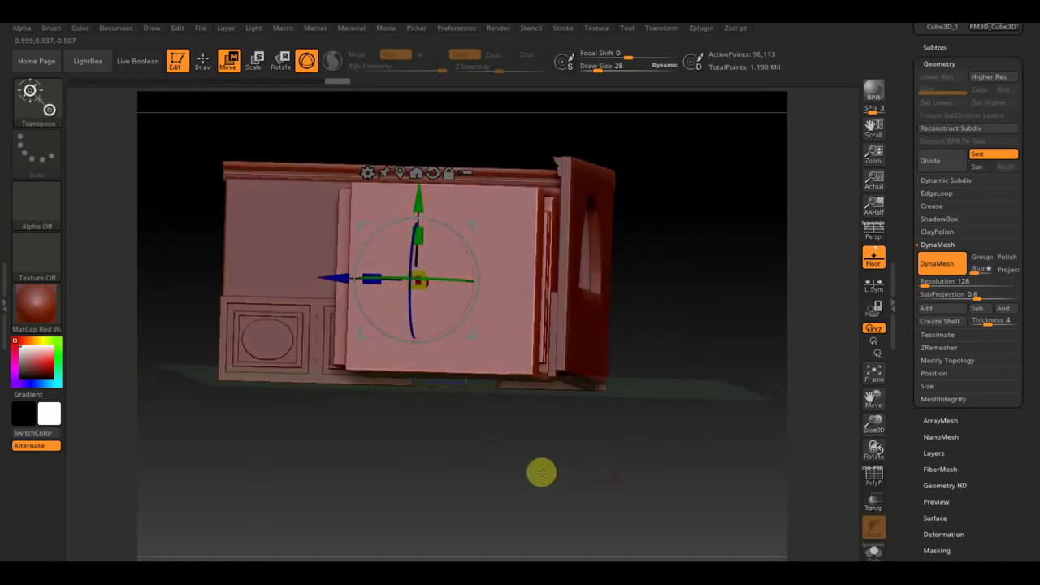
{"action": "left_click", "coordinate": [203, 61]}
- Mask a rectangle over the panel, leaving its left strip unmasked
{"action": "mouse_move", "coordinate": [274, 135]}
{"action": "left_mouse_down", "text": "ctrl"}
{"action": "mouse_move", "coordinate": [364, 437]}
{"action": "mouse_move", "coordinate": [455, 507]}
{"action": "left_mouse_up", "text": "ctrl"}
{"action": "mouse_move", "coordinate": [376, 441]}
{"action": "left_mouse_down"}
{"action": "mouse_move", "coordinate": [422, 488]}
{"action": "mouse_move", "coordinate": [534, 462]}
{"action": "mouse_move", "coordinate": [538, 480]}
{"action": "left_mouse_up"}
{"action": "left_click_drag", "start_coordinate": [425, 403], "coordinate": [452, 498], "text": "shift"}
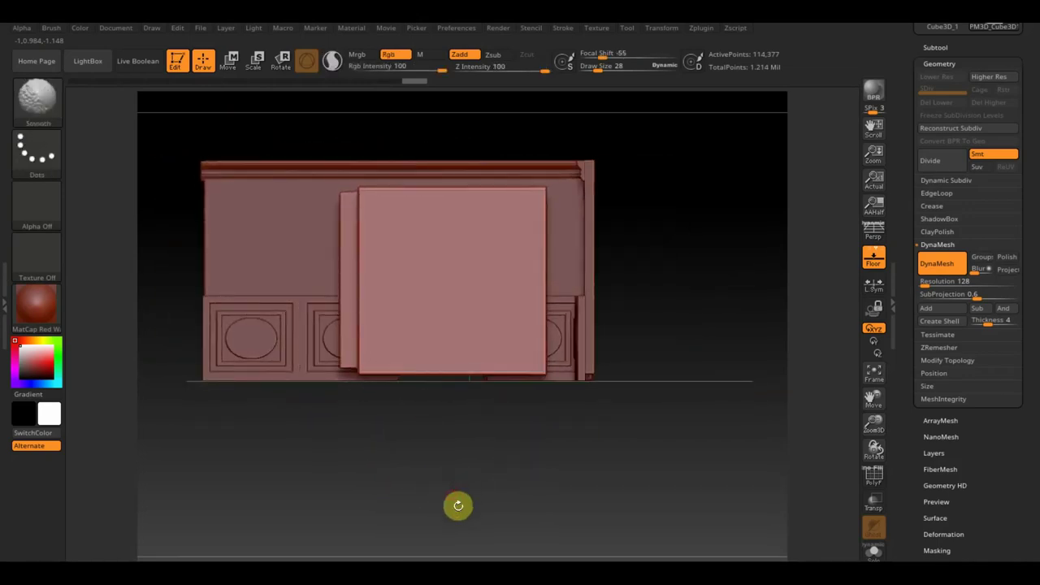
{"action": "left_click_drag", "start_coordinate": [302, 135], "coordinate": [353, 407], "text": "ctrl"}
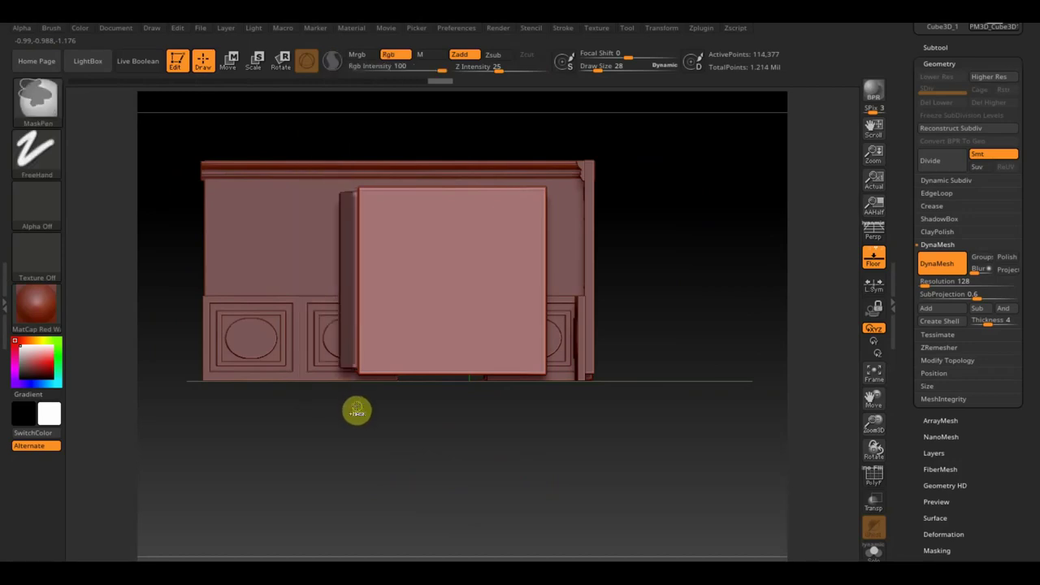
{"action": "left_click_drag", "start_coordinate": [357, 412], "coordinate": [356, 404], "text": "ctrl"}
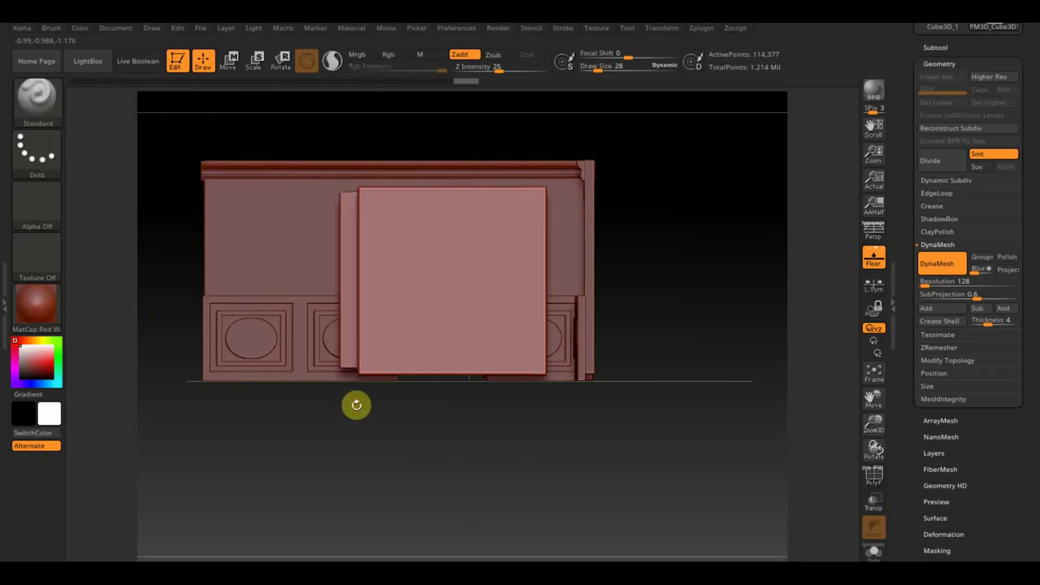
{"action": "key", "text": "ctrl+shift"}
- Trim away the excess panel geometry with TrimRect and delete the hidden parts
{"action": "left_click_drag", "start_coordinate": [349, 325], "coordinate": [348, 325], "text": "ctrl+shift"}
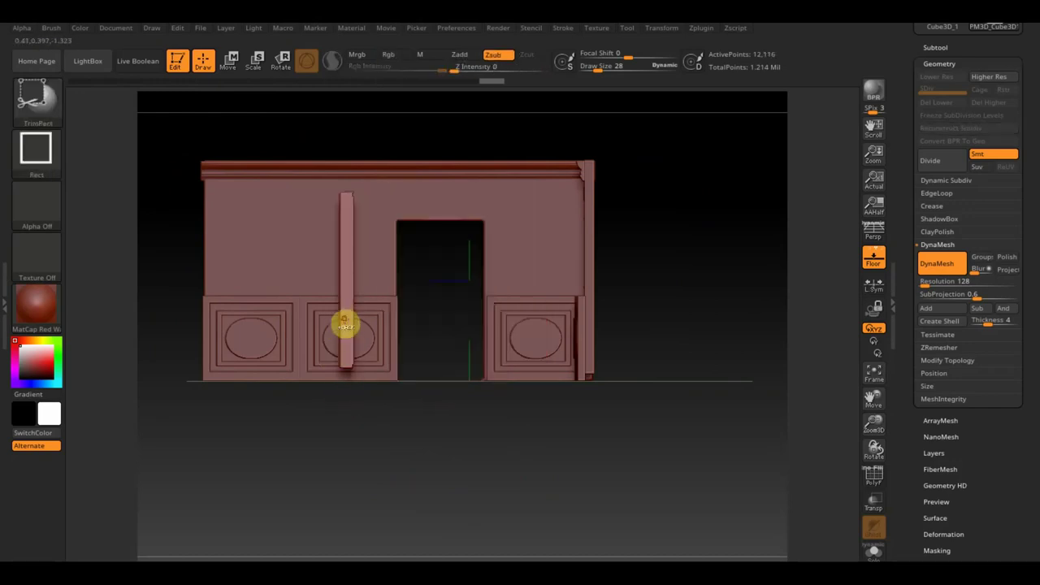
{"action": "left_click", "coordinate": [947, 360]}
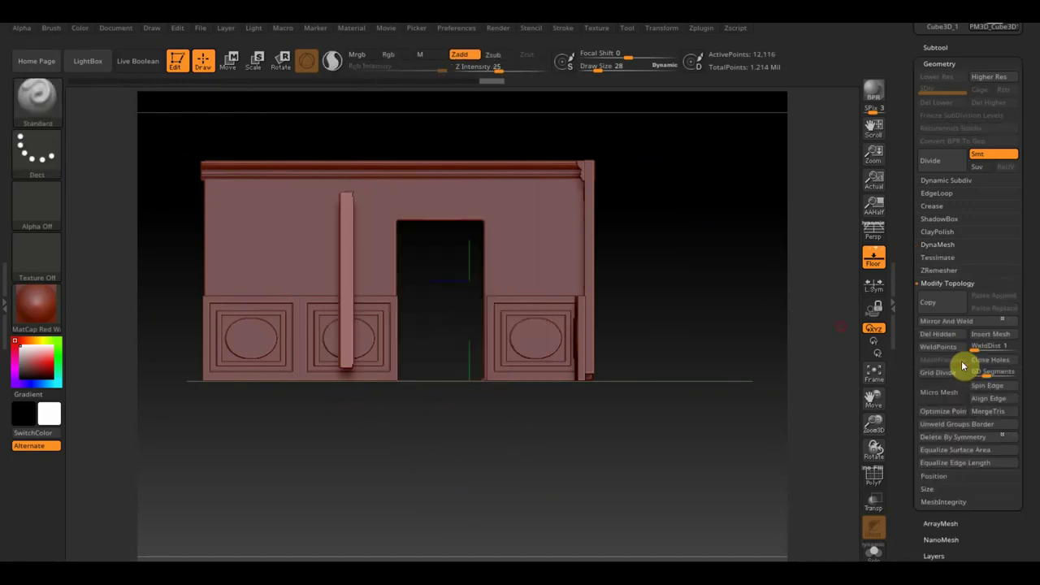
{"action": "left_click", "coordinate": [959, 334]}
{"action": "mouse_move", "coordinate": [778, 363]}
{"action": "left_mouse_down"}
{"action": "mouse_move", "coordinate": [764, 376]}
{"action": "mouse_move", "coordinate": [801, 395]}
{"action": "mouse_move", "coordinate": [736, 409]}
{"action": "mouse_move", "coordinate": [741, 395]}
{"action": "mouse_move", "coordinate": [678, 398]}
{"action": "mouse_move", "coordinate": [679, 412]}
{"action": "left_mouse_up"}
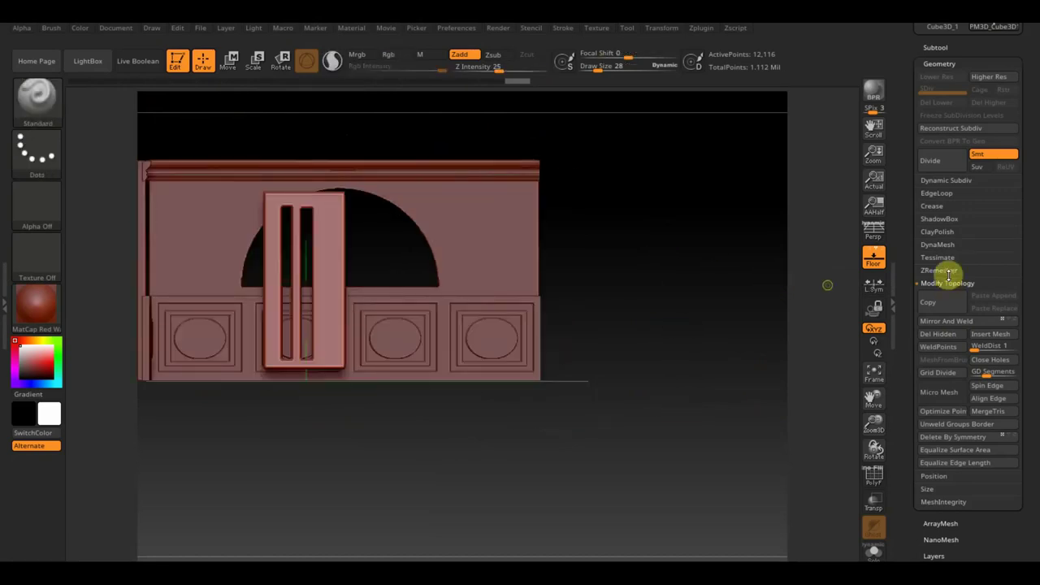
- Re-DynaMesh the panel and Mirror And Weld it to get three vertical grooves
{"action": "left_click", "coordinate": [938, 244]}
{"action": "mouse_move", "coordinate": [687, 260]}
{"action": "left_mouse_down", "text": "ctrl"}
{"action": "mouse_move", "coordinate": [718, 312]}
{"action": "mouse_move", "coordinate": [650, 367]}
{"action": "mouse_move", "coordinate": [628, 360]}
{"action": "mouse_move", "coordinate": [697, 353]}
{"action": "mouse_move", "coordinate": [696, 372]}
{"action": "left_mouse_up", "text": "ctrl"}
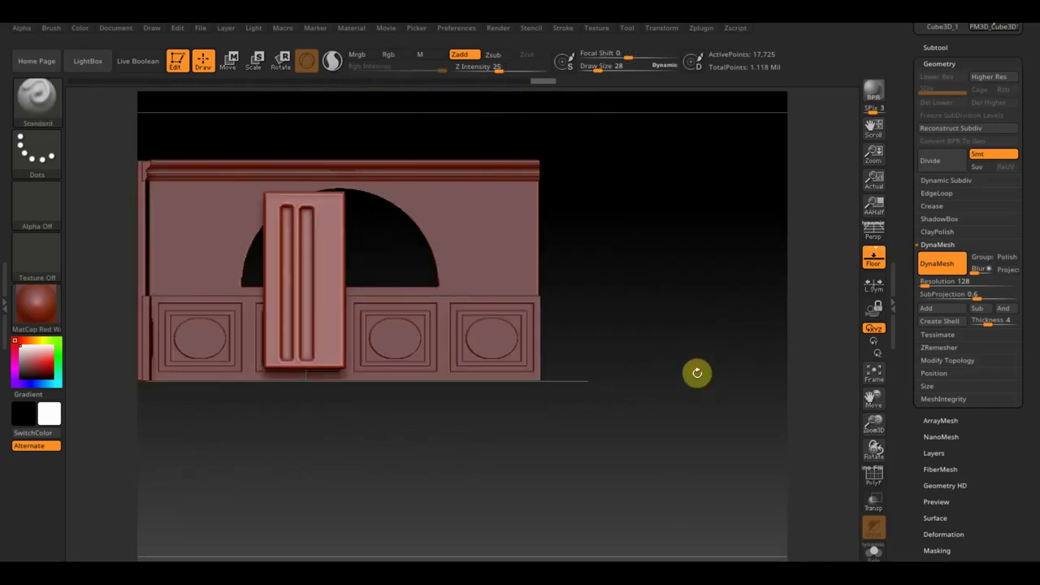
{"action": "left_click", "coordinate": [947, 360]}
{"action": "left_click", "coordinate": [958, 325]}
{"action": "left_click_drag", "start_coordinate": [723, 342], "coordinate": [687, 268], "text": "ctrl+shift"}
{"action": "mouse_move", "coordinate": [713, 331]}
{"action": "left_mouse_down"}
{"action": "mouse_move", "coordinate": [691, 339]}
{"action": "mouse_move", "coordinate": [690, 313]}
{"action": "mouse_move", "coordinate": [691, 434]}
{"action": "mouse_move", "coordinate": [711, 421]}
{"action": "left_mouse_up"}
{"action": "mouse_move", "coordinate": [704, 382]}
{"action": "left_mouse_down"}
{"action": "mouse_move", "coordinate": [696, 311]}
{"action": "mouse_move", "coordinate": [726, 251]}
{"action": "mouse_move", "coordinate": [729, 263]}
{"action": "left_mouse_up"}
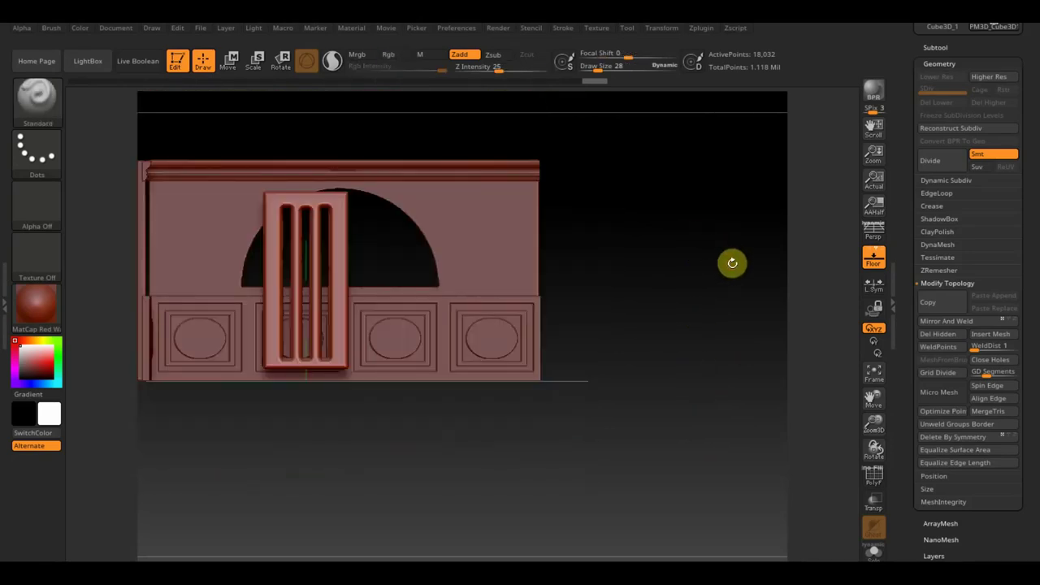
{"action": "left_click", "coordinate": [938, 46]}
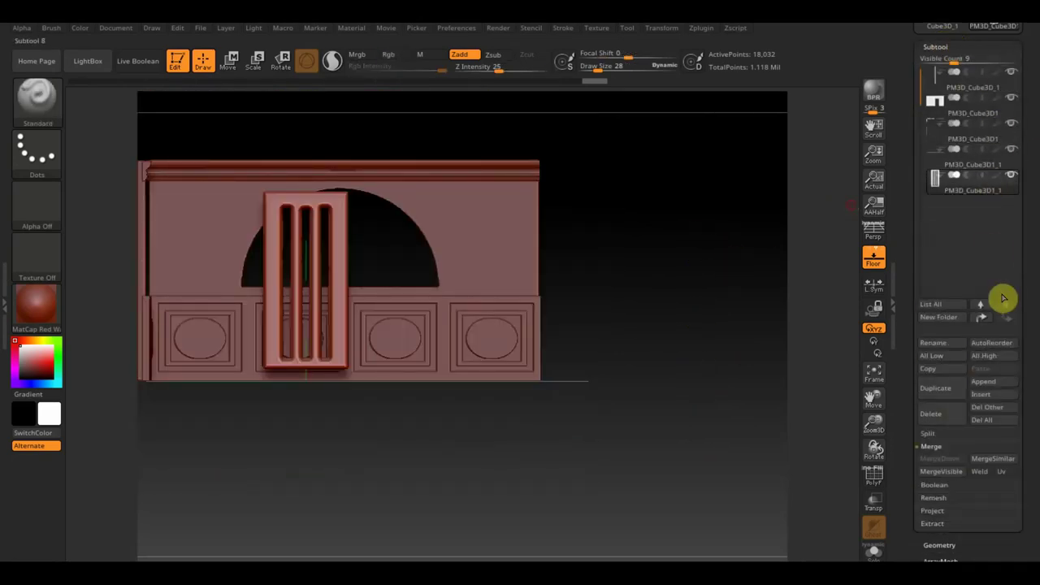
- Append another Cube3D subtool and make it the active piece
{"action": "left_click", "coordinate": [991, 384]}
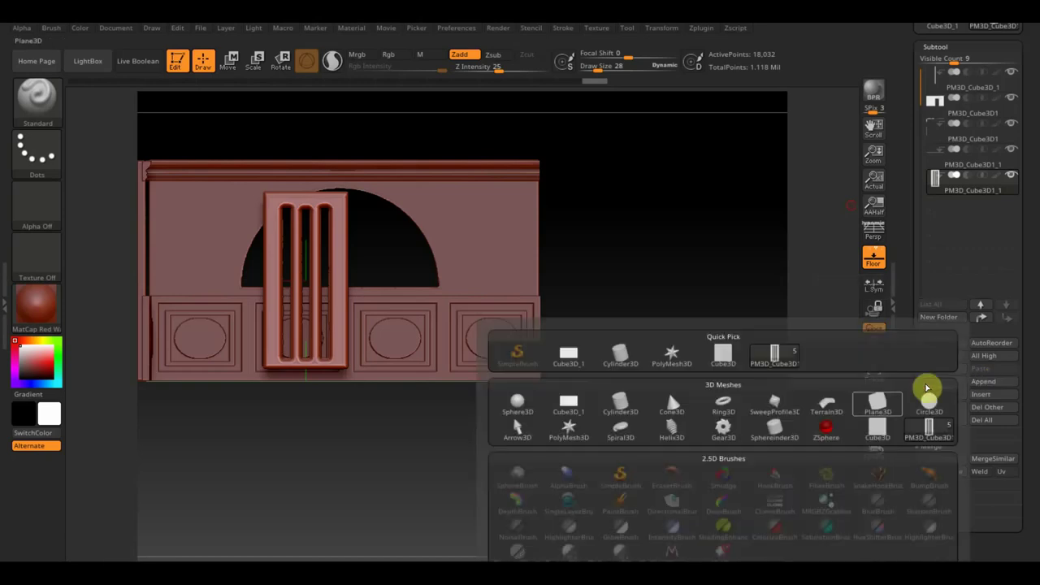
{"action": "left_click", "coordinate": [722, 353]}
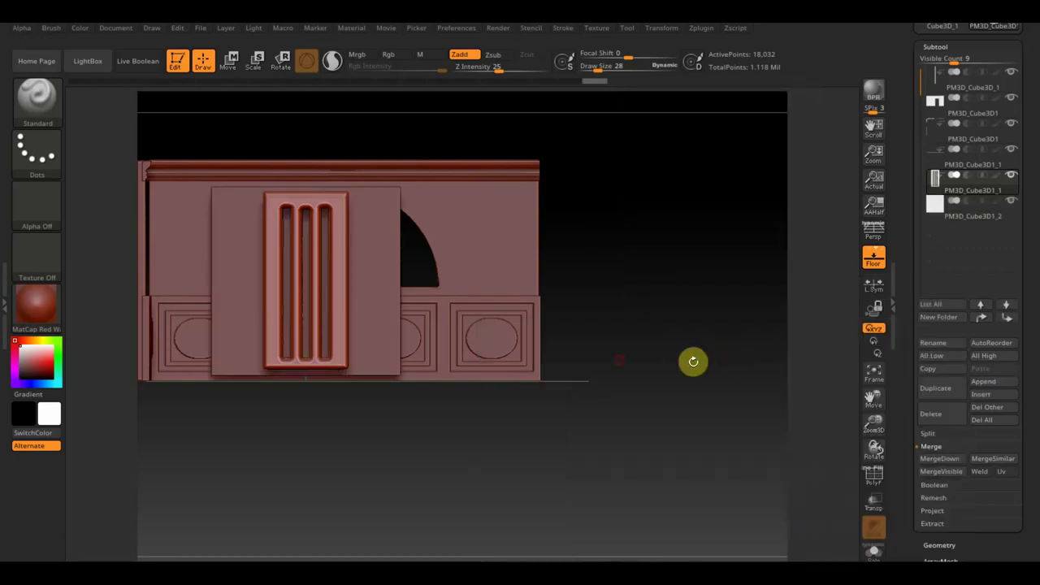
{"action": "left_click", "coordinate": [368, 297], "text": "alt"}
{"action": "mouse_move", "coordinate": [645, 388]}
{"action": "left_mouse_down"}
{"action": "mouse_move", "coordinate": [591, 463]}
{"action": "mouse_move", "coordinate": [601, 471]}
{"action": "left_mouse_up"}
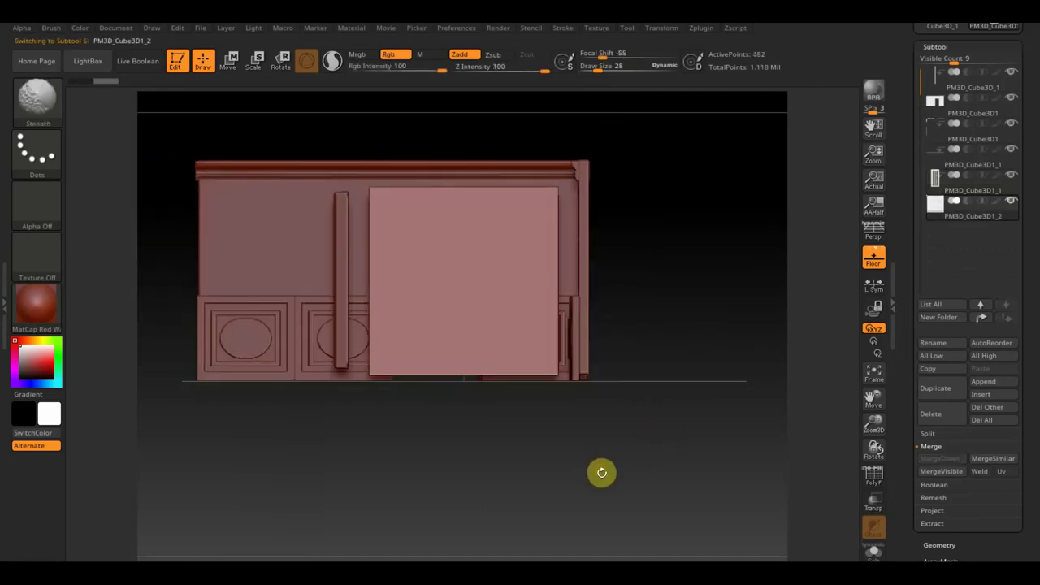
{"action": "left_click", "coordinate": [230, 61]}
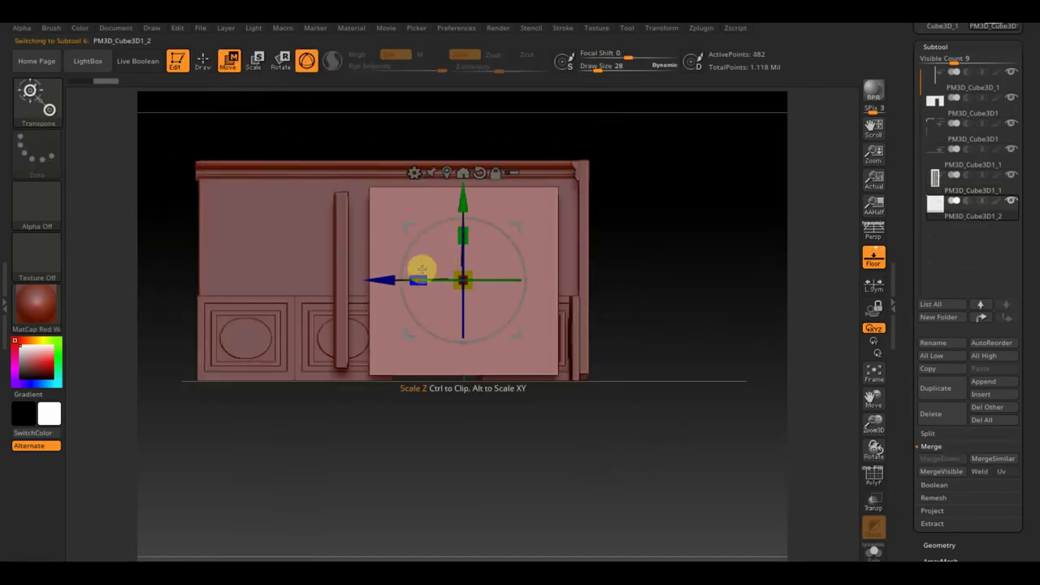
- Squash the cube into a thin slab, halve its width, and slide it left beside the doorway
{"action": "left_click_drag", "start_coordinate": [416, 273], "coordinate": [513, 275]}
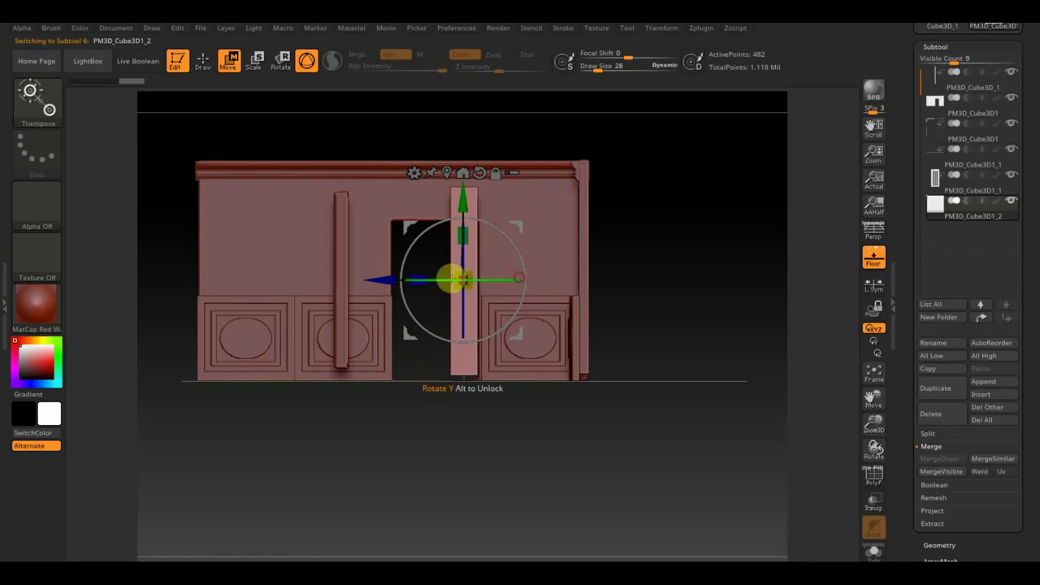
{"action": "left_click_drag", "start_coordinate": [418, 280], "coordinate": [476, 283]}
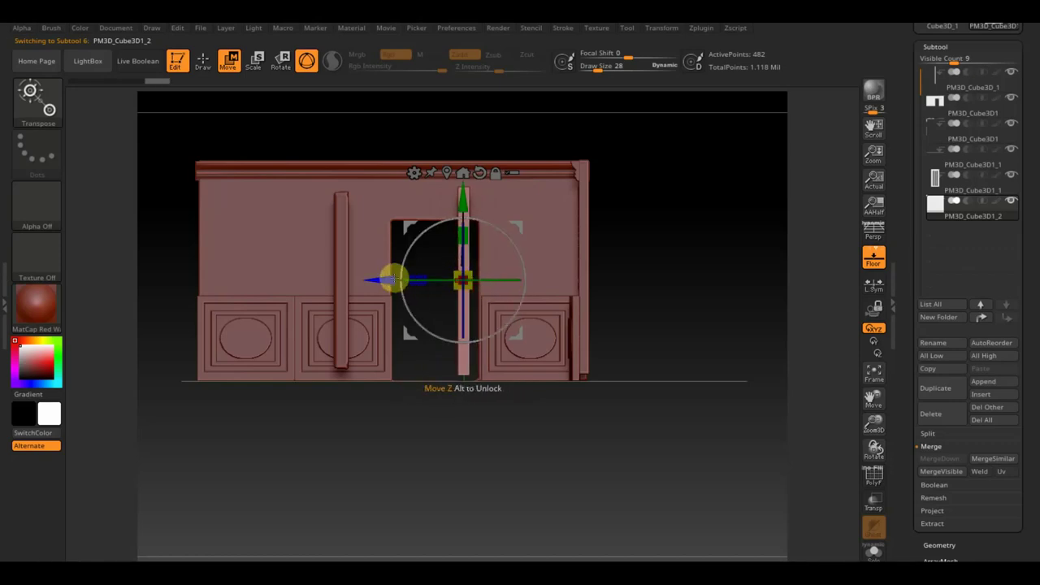
{"action": "left_click_drag", "start_coordinate": [392, 276], "coordinate": [287, 268]}
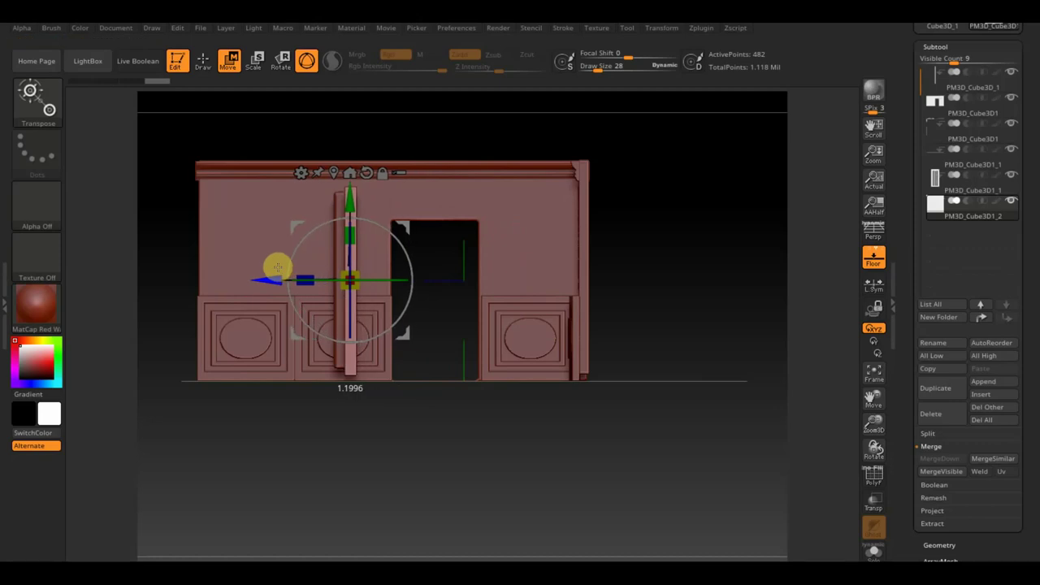
{"action": "left_click_drag", "start_coordinate": [454, 455], "coordinate": [579, 453]}
{"action": "left_click_drag", "start_coordinate": [309, 280], "coordinate": [358, 290]}
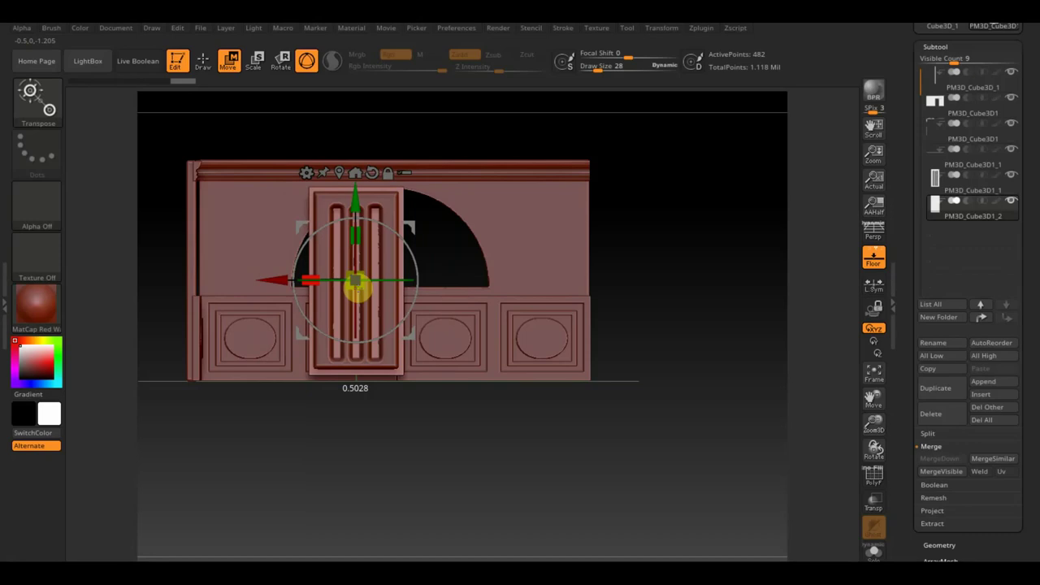
{"action": "mouse_move", "coordinate": [511, 425]}
{"action": "left_mouse_down"}
{"action": "mouse_move", "coordinate": [492, 448]}
{"action": "mouse_move", "coordinate": [468, 448]}
{"action": "left_mouse_up"}
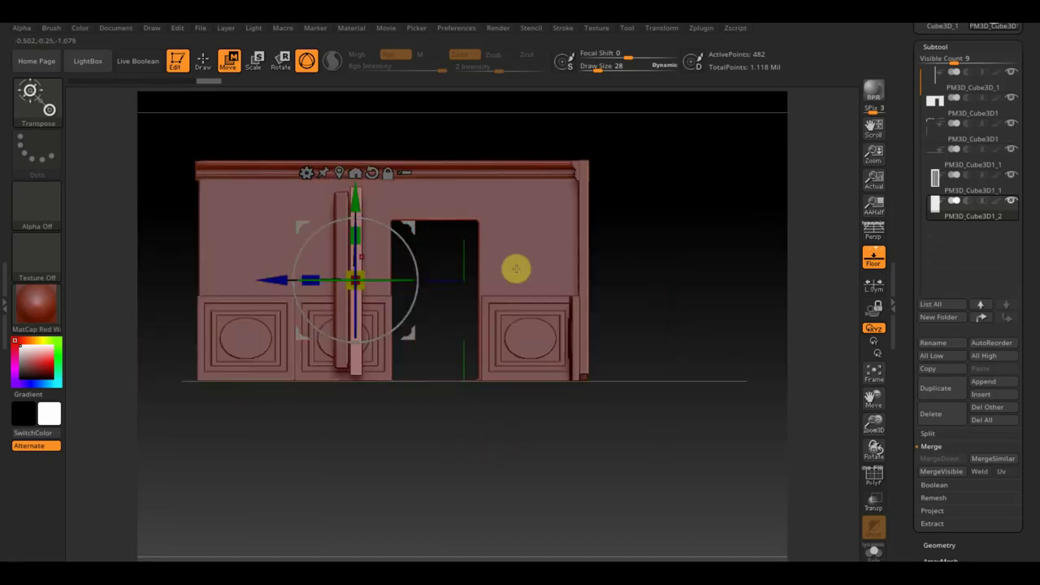
{"action": "left_click_drag", "start_coordinate": [301, 278], "coordinate": [270, 281]}
{"action": "left_click_drag", "start_coordinate": [413, 436], "coordinate": [490, 450], "text": "shift"}
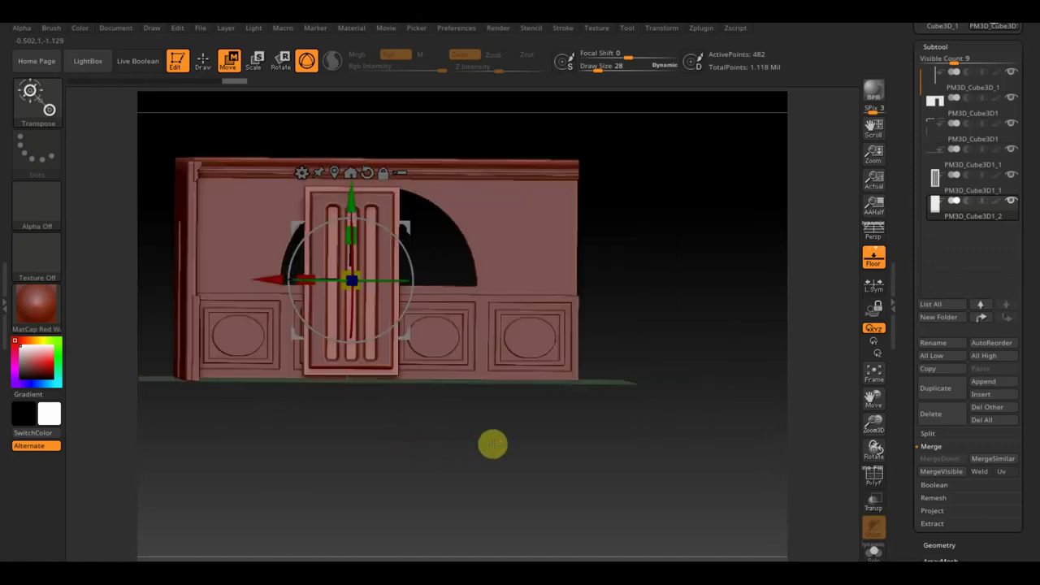
- Select PM3D_Cube3D1_1 and MergeDown the slab into it, confirming with OK
{"action": "left_click", "coordinate": [942, 193]}
{"action": "left_click", "coordinate": [942, 460]}
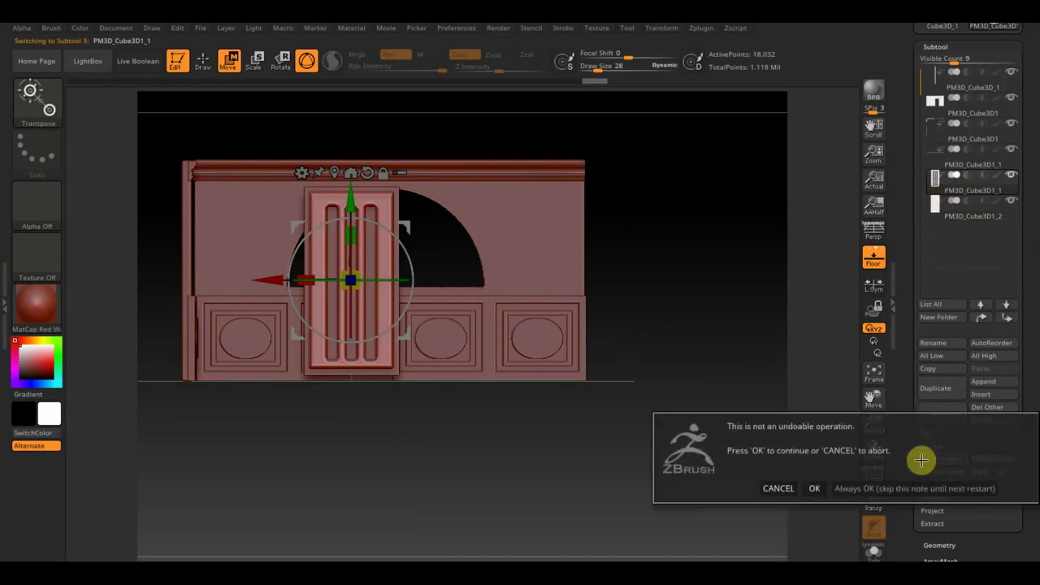
{"action": "left_click", "coordinate": [806, 488]}
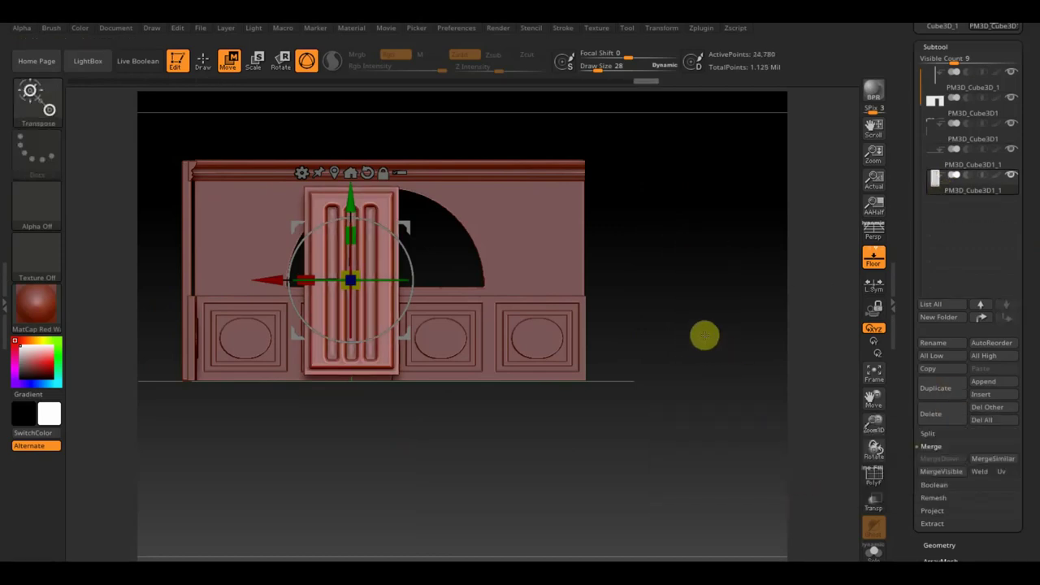
{"action": "left_click", "coordinate": [202, 59]}
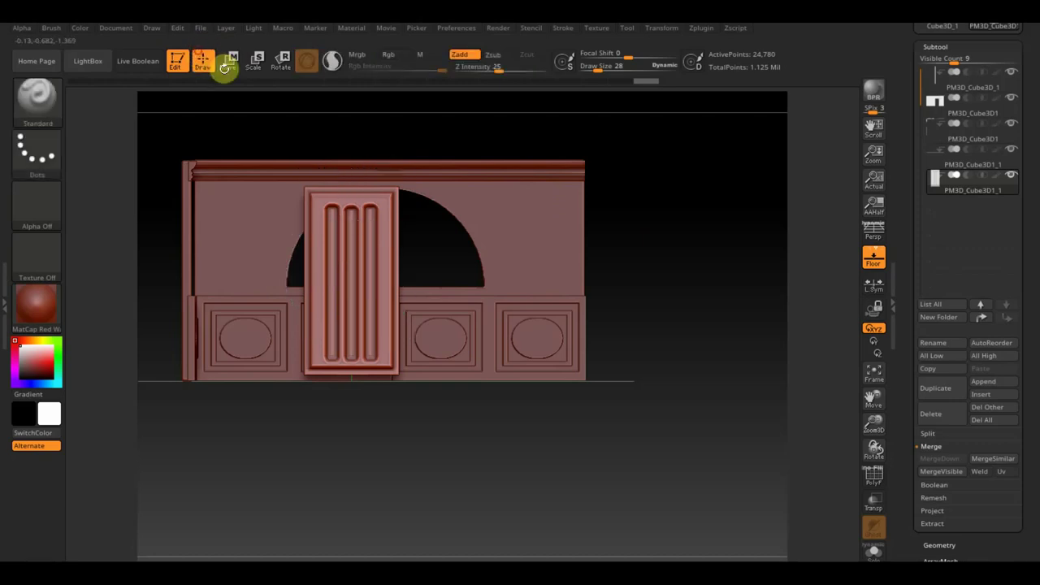
{"action": "mouse_move", "coordinate": [683, 240]}
{"action": "left_mouse_down"}
{"action": "mouse_move", "coordinate": [687, 394]}
{"action": "mouse_move", "coordinate": [677, 410]}
{"action": "left_mouse_up"}
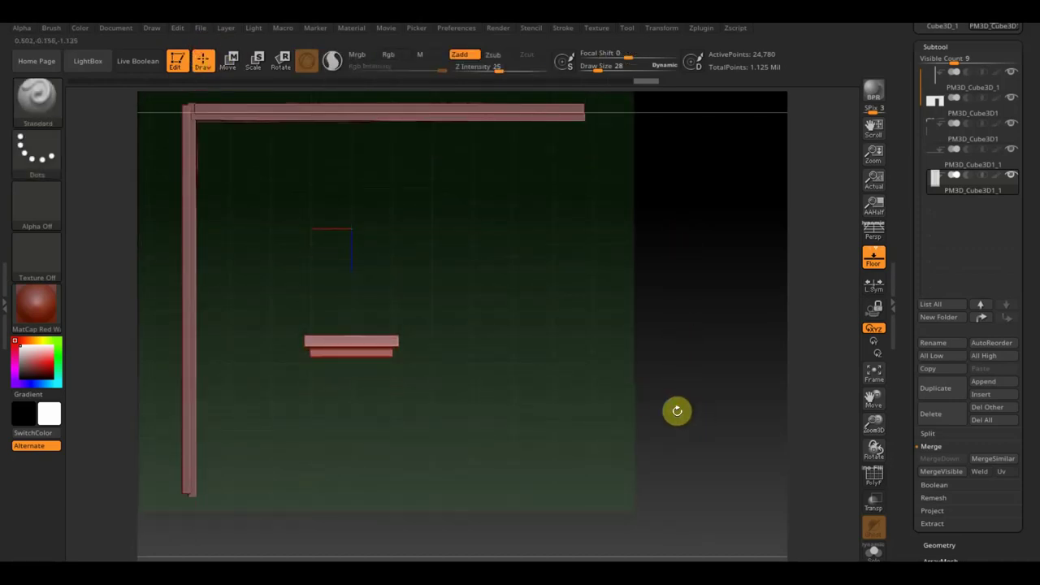
{"action": "left_click", "coordinate": [228, 59]}
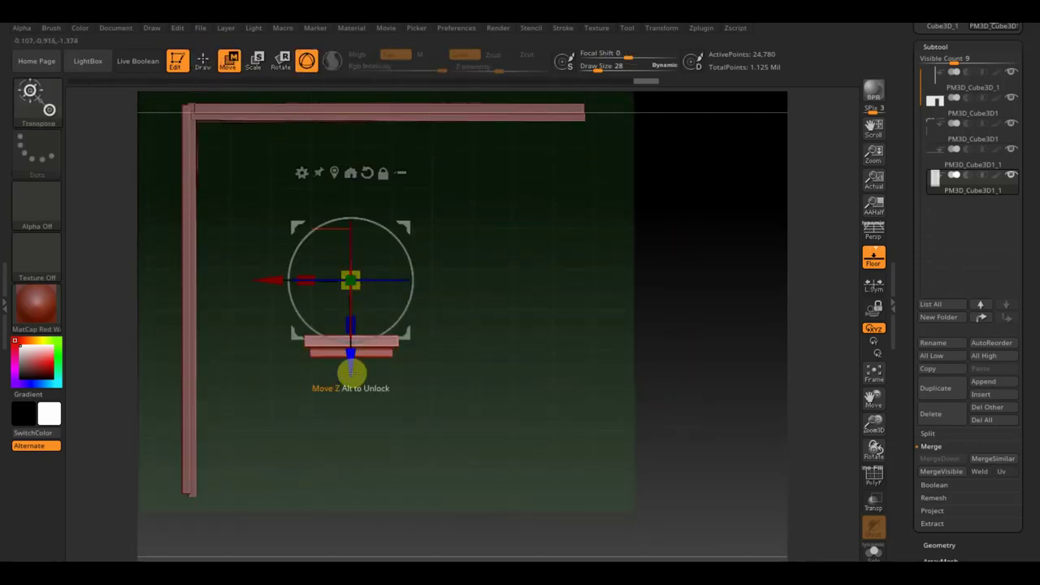
- Rotate the plank upright by 90° and scale and move it into a narrow pilaster
{"action": "left_click_drag", "start_coordinate": [350, 365], "coordinate": [363, 431], "text": "alt"}
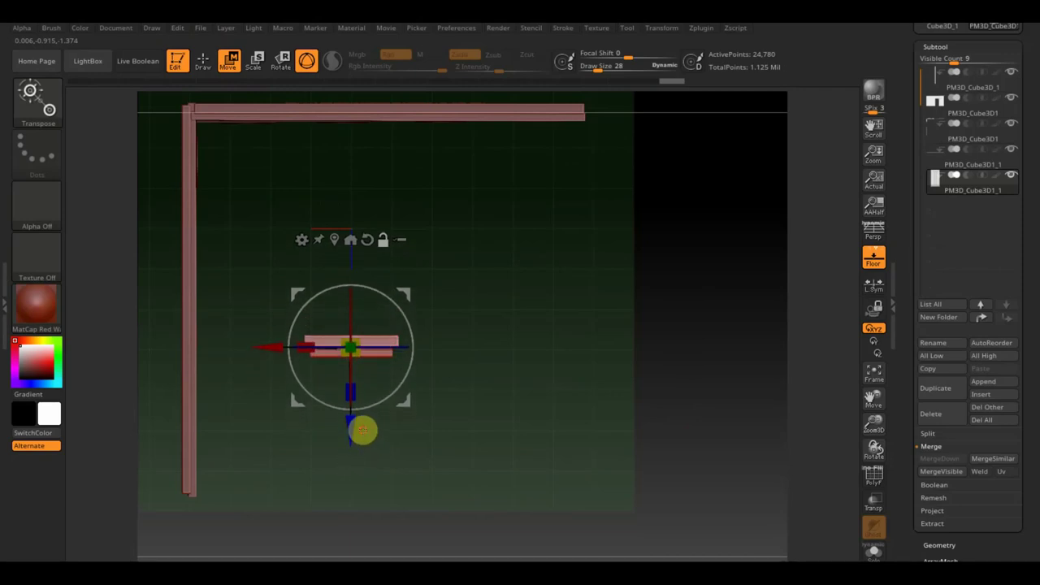
{"action": "left_click_drag", "start_coordinate": [416, 332], "coordinate": [344, 217]}
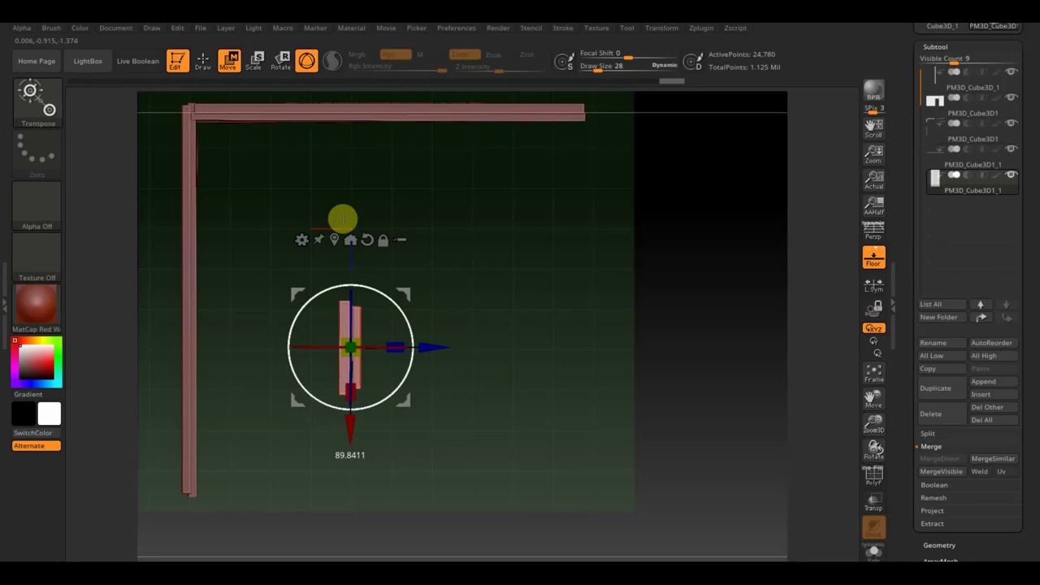
{"action": "mouse_move", "coordinate": [441, 350]}
{"action": "left_mouse_down"}
{"action": "mouse_move", "coordinate": [309, 349]}
{"action": "mouse_move", "coordinate": [376, 403]}
{"action": "mouse_move", "coordinate": [554, 401]}
{"action": "mouse_move", "coordinate": [647, 295]}
{"action": "mouse_move", "coordinate": [637, 342]}
{"action": "mouse_move", "coordinate": [784, 332]}
{"action": "left_mouse_up"}
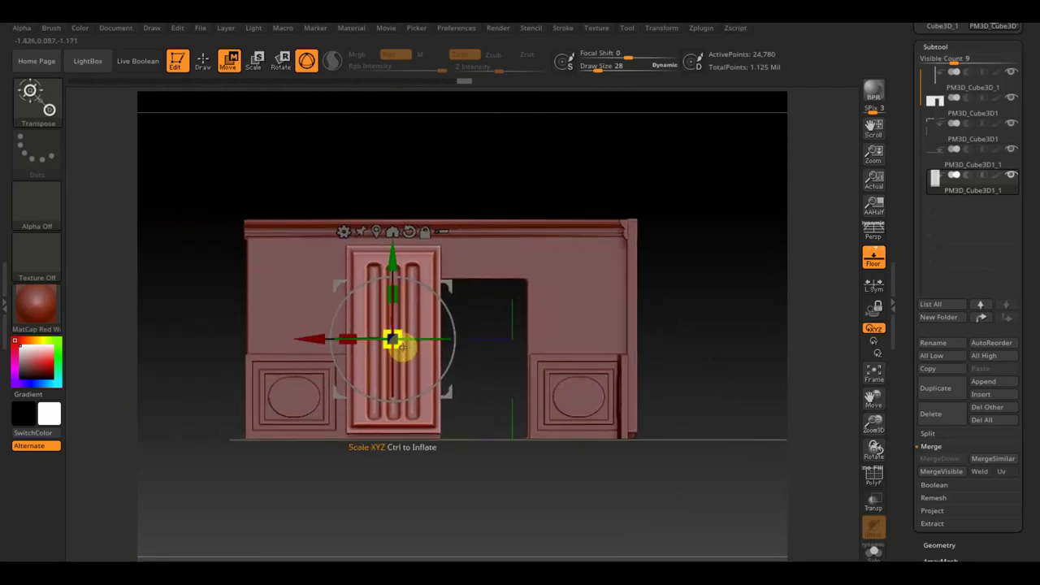
{"action": "left_click_drag", "start_coordinate": [402, 347], "coordinate": [378, 314]}
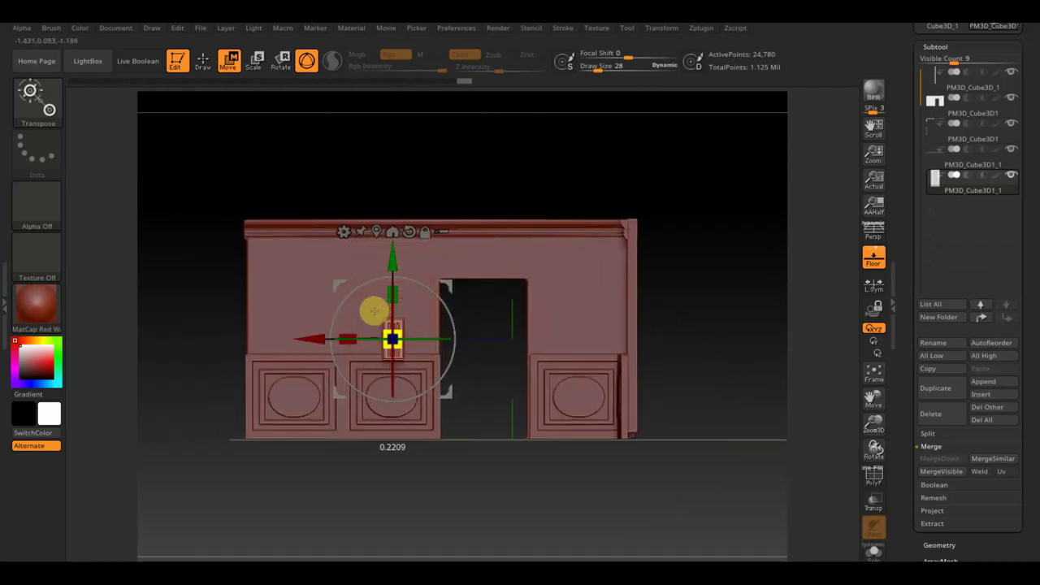
{"action": "mouse_move", "coordinate": [374, 309]}
{"action": "left_mouse_down"}
{"action": "mouse_move", "coordinate": [395, 294]}
{"action": "mouse_move", "coordinate": [393, 219]}
{"action": "left_mouse_up"}
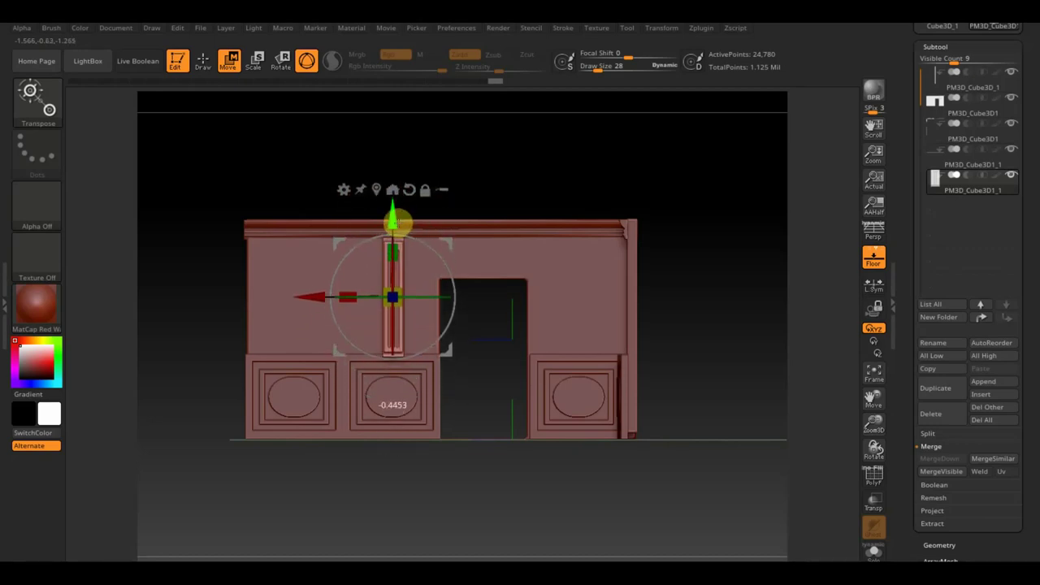
{"action": "left_click_drag", "start_coordinate": [317, 293], "coordinate": [266, 296]}
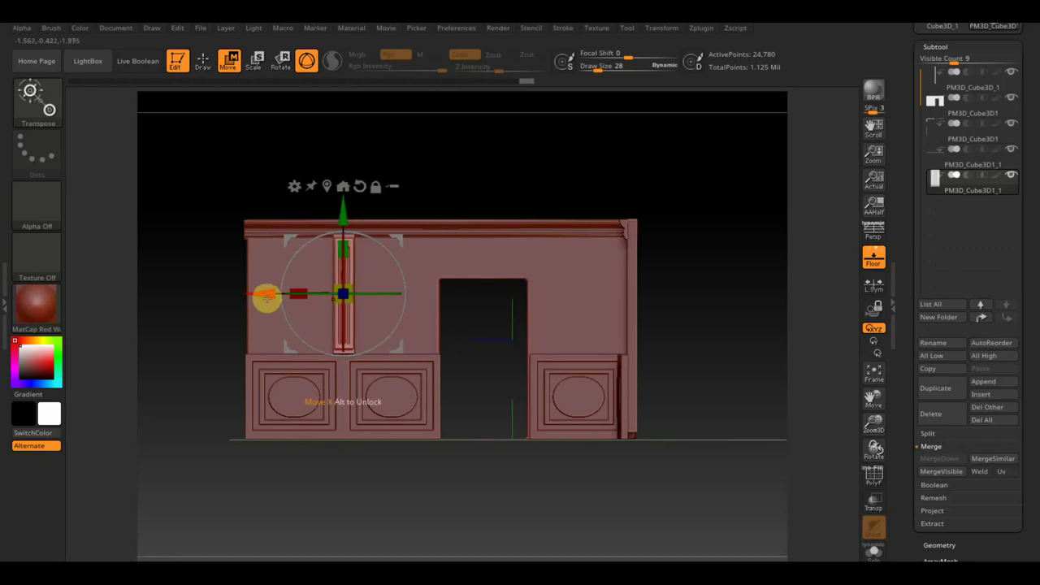
{"action": "mouse_move", "coordinate": [404, 487]}
{"action": "left_mouse_down"}
{"action": "mouse_move", "coordinate": [492, 526]}
{"action": "mouse_move", "coordinate": [511, 522]}
{"action": "mouse_move", "coordinate": [508, 501]}
{"action": "left_mouse_up"}
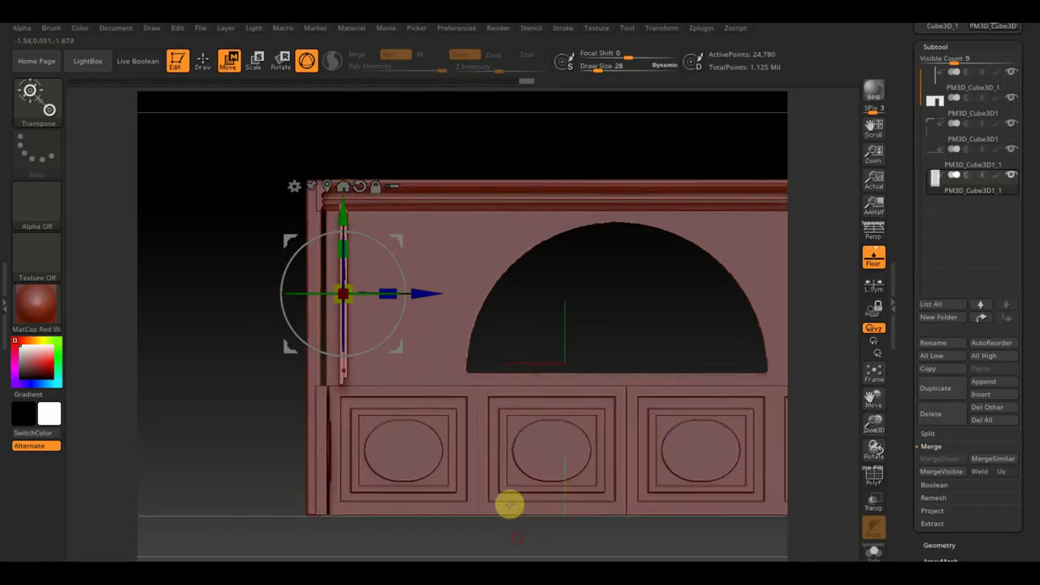
{"action": "left_click_drag", "start_coordinate": [427, 295], "coordinate": [411, 295]}
{"action": "mouse_move", "coordinate": [582, 117]}
{"action": "left_mouse_down"}
{"action": "mouse_move", "coordinate": [528, 142]}
{"action": "mouse_move", "coordinate": [494, 142]}
{"action": "left_mouse_up"}
{"action": "left_click_drag", "start_coordinate": [516, 484], "coordinate": [534, 526], "text": "shift"}
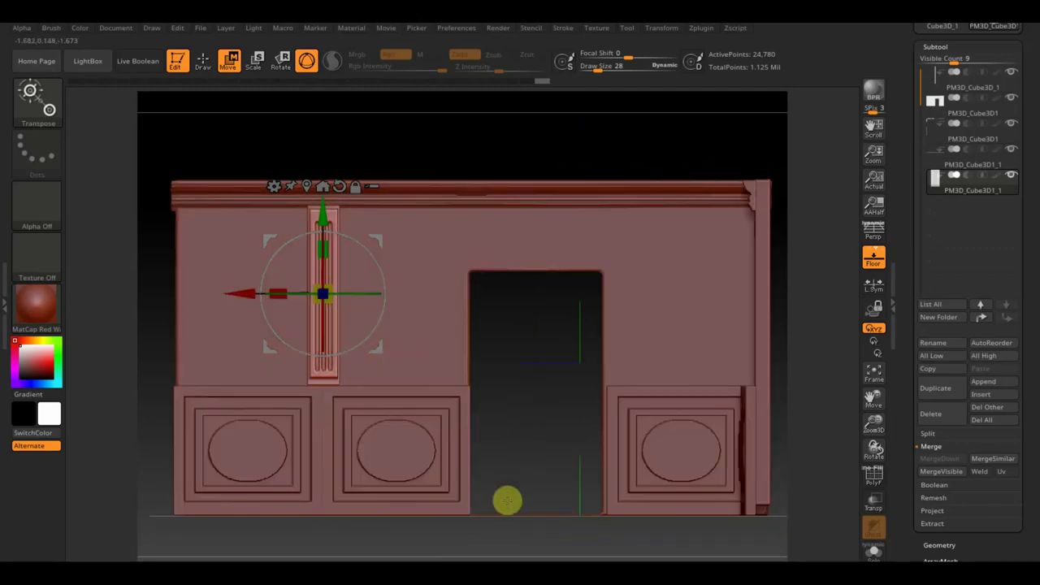
{"action": "left_click_drag", "start_coordinate": [517, 538], "coordinate": [506, 527], "text": "alt"}
- Duplicate the pilaster further left and beside the doorway, stretch it taller, and add a horizontal copy
{"action": "mouse_move", "coordinate": [260, 301]}
{"action": "left_mouse_down", "text": "ctrl"}
{"action": "mouse_move", "coordinate": [128, 302]}
{"action": "mouse_move", "coordinate": [330, 328]}
{"action": "left_mouse_up", "text": "ctrl"}
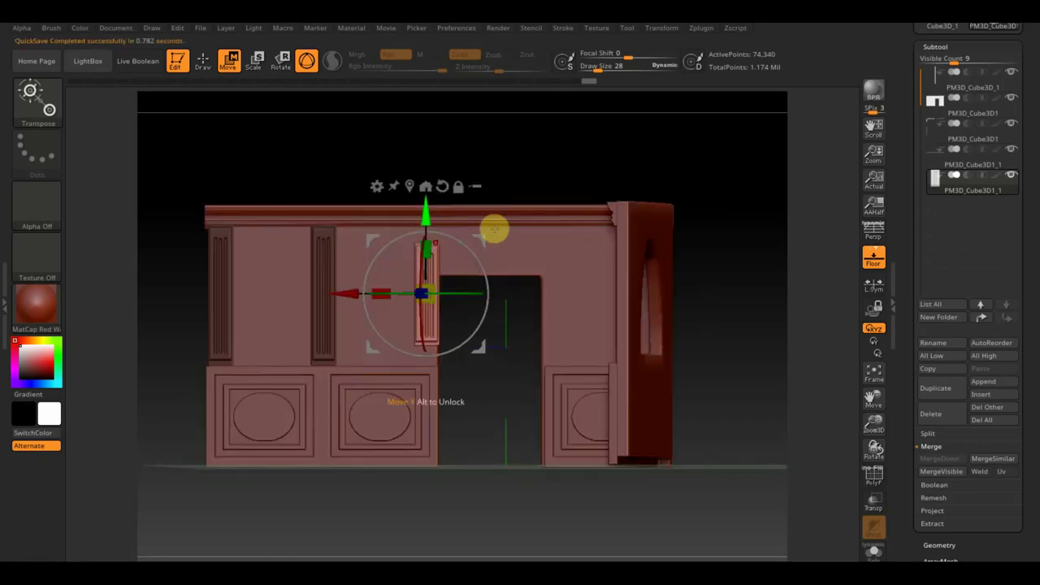
{"action": "left_click_drag", "start_coordinate": [427, 215], "coordinate": [428, 238]}
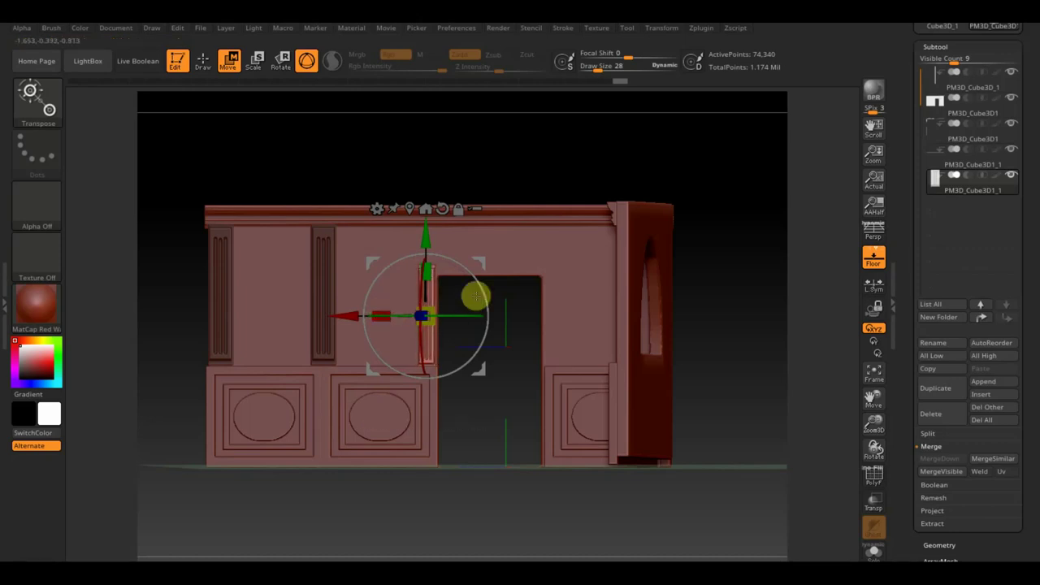
{"action": "left_click_drag", "start_coordinate": [349, 312], "coordinate": [463, 338], "text": "ctrl"}
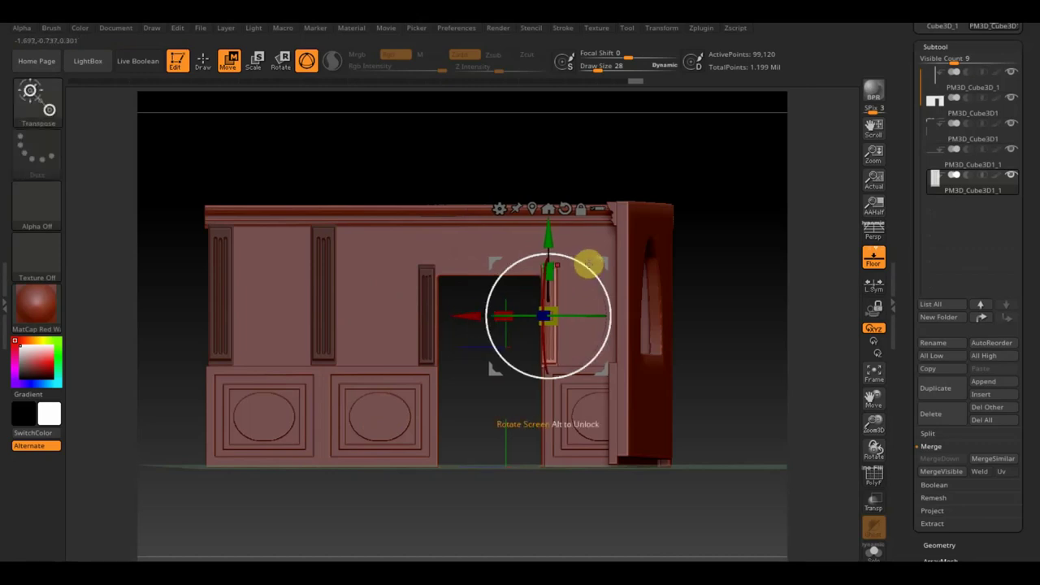
{"action": "mouse_move", "coordinate": [549, 243]}
{"action": "left_mouse_down", "text": "ctrl"}
{"action": "mouse_move", "coordinate": [547, 208]}
{"action": "mouse_move", "coordinate": [599, 232]}
{"action": "mouse_move", "coordinate": [572, 164]}
{"action": "mouse_move", "coordinate": [504, 139]}
{"action": "mouse_move", "coordinate": [476, 158]}
{"action": "mouse_move", "coordinate": [488, 157]}
{"action": "left_mouse_up", "text": "ctrl"}
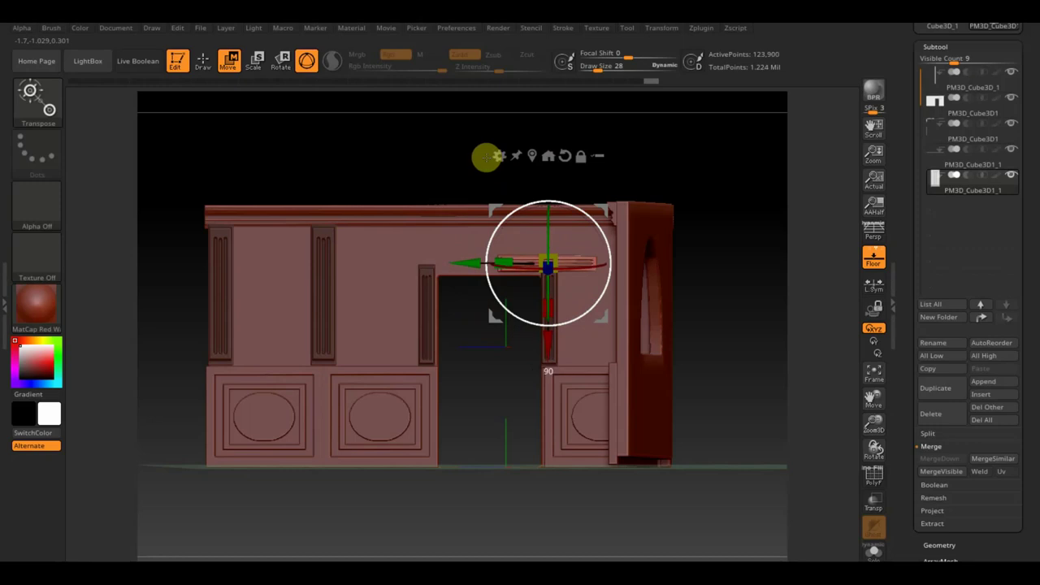
- Slide the horizontal piece over the doorway, widen it, and lower it onto the side posts
{"action": "left_click_drag", "start_coordinate": [471, 263], "coordinate": [412, 274]}
{"action": "mouse_move", "coordinate": [745, 336]}
{"action": "left_mouse_down", "text": "alt"}
{"action": "mouse_move", "coordinate": [740, 367]}
{"action": "mouse_move", "coordinate": [785, 453]}
{"action": "mouse_move", "coordinate": [638, 419]}
{"action": "left_mouse_up", "text": "alt"}
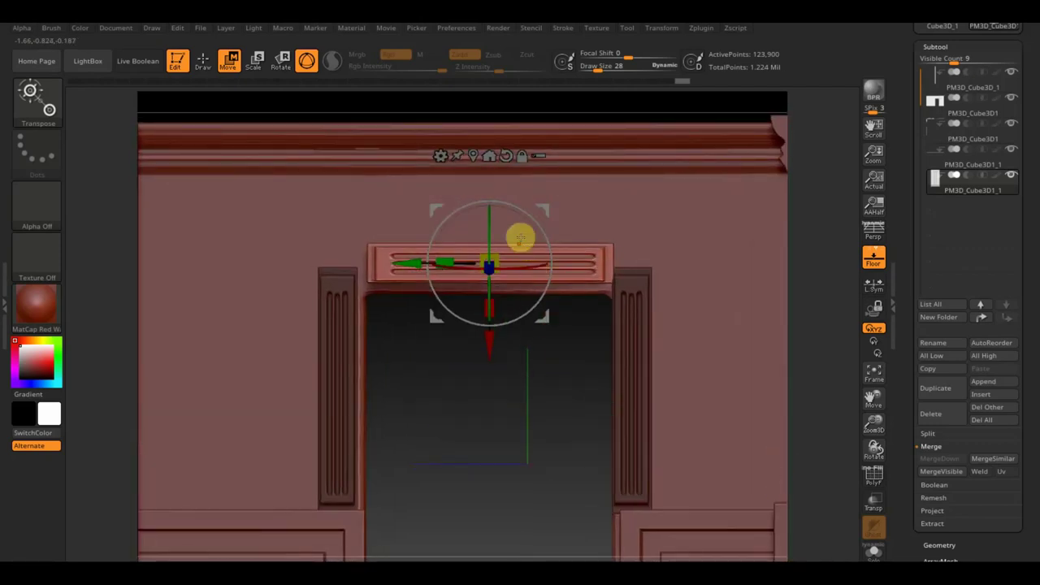
{"action": "left_click_drag", "start_coordinate": [450, 260], "coordinate": [424, 261]}
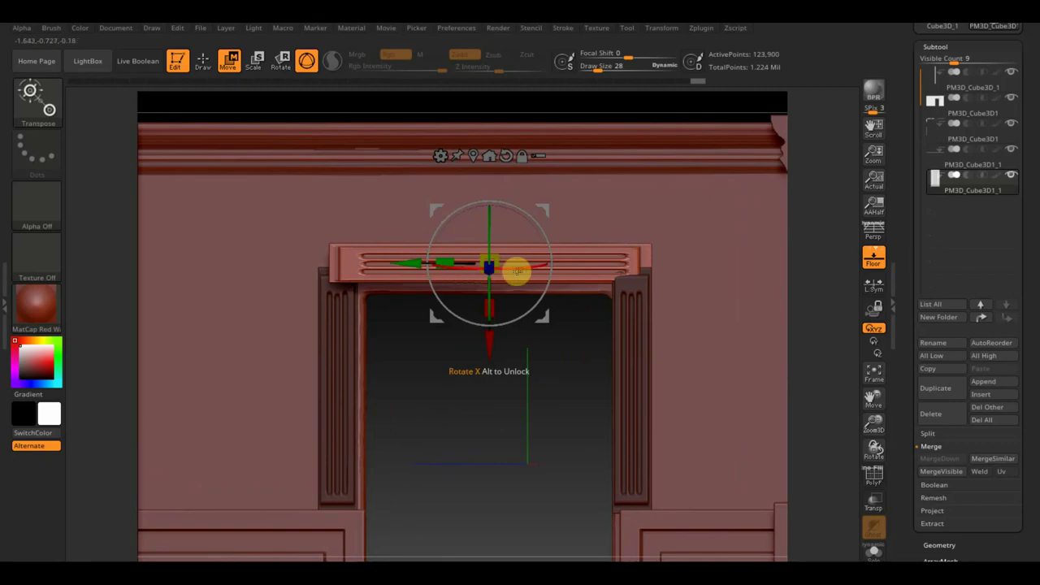
{"action": "left_click_drag", "start_coordinate": [530, 267], "coordinate": [528, 269]}
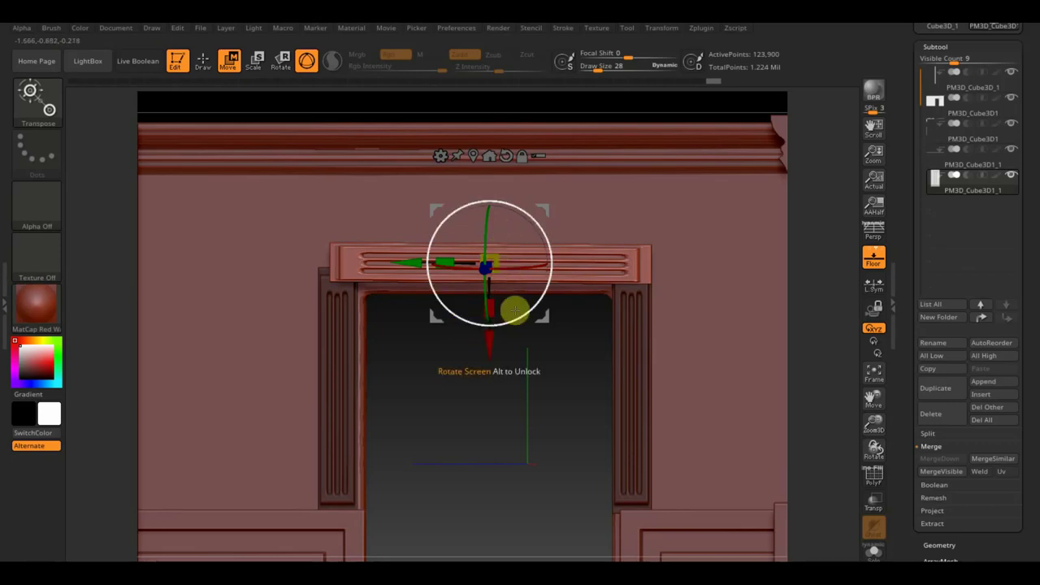
{"action": "left_click_drag", "start_coordinate": [444, 260], "coordinate": [407, 268]}
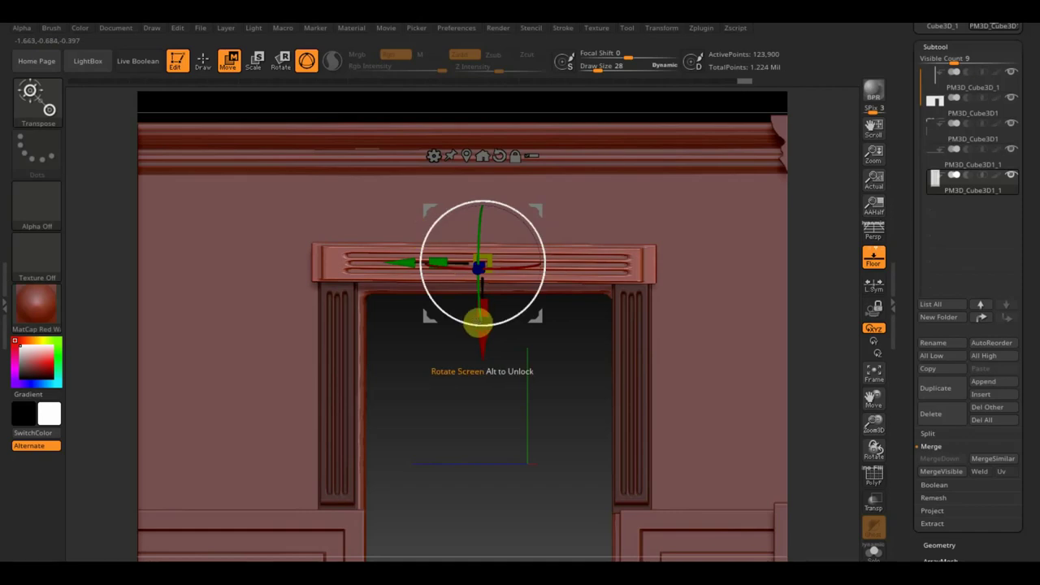
{"action": "left_click_drag", "start_coordinate": [484, 309], "coordinate": [483, 320]}
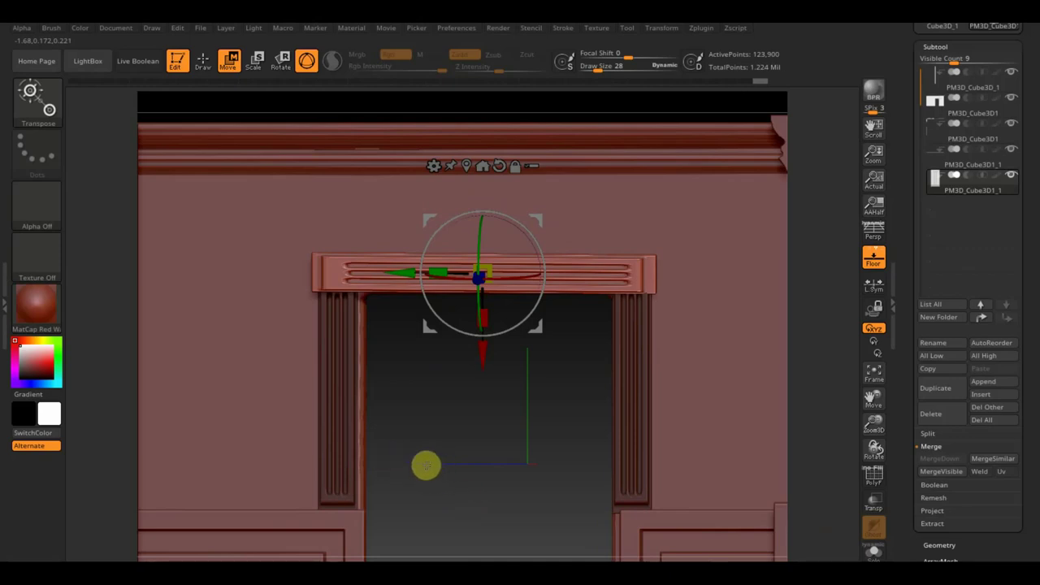
- Re-mask the side columns and re-centre the gizmo on the top trim
{"action": "left_click", "coordinate": [448, 473], "text": "ctrl"}
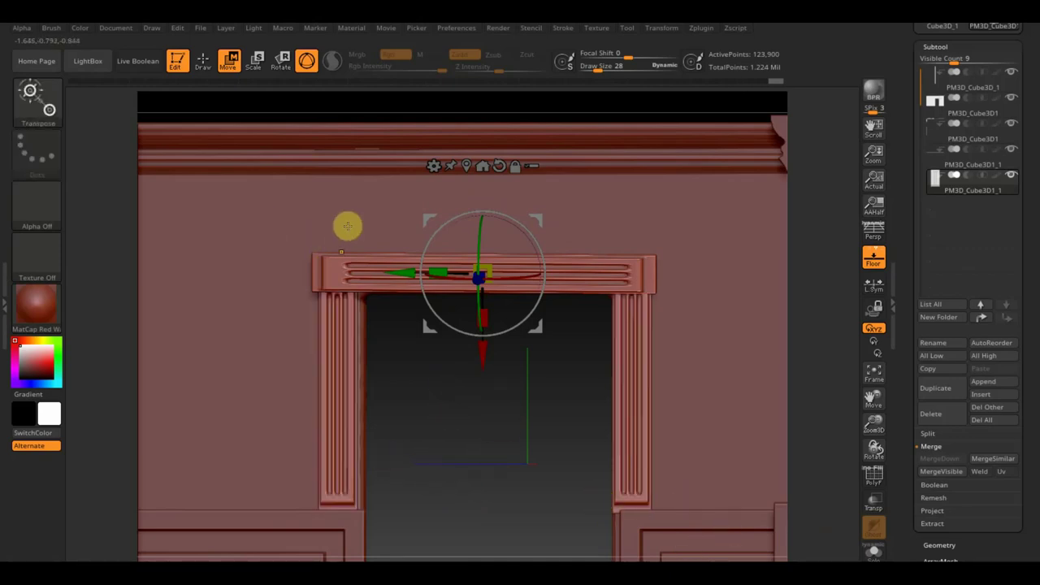
{"action": "mouse_move", "coordinate": [281, 178]}
{"action": "left_mouse_down", "text": "ctrl"}
{"action": "mouse_move", "coordinate": [333, 225]}
{"action": "mouse_move", "coordinate": [352, 217]}
{"action": "left_mouse_up", "text": "ctrl"}
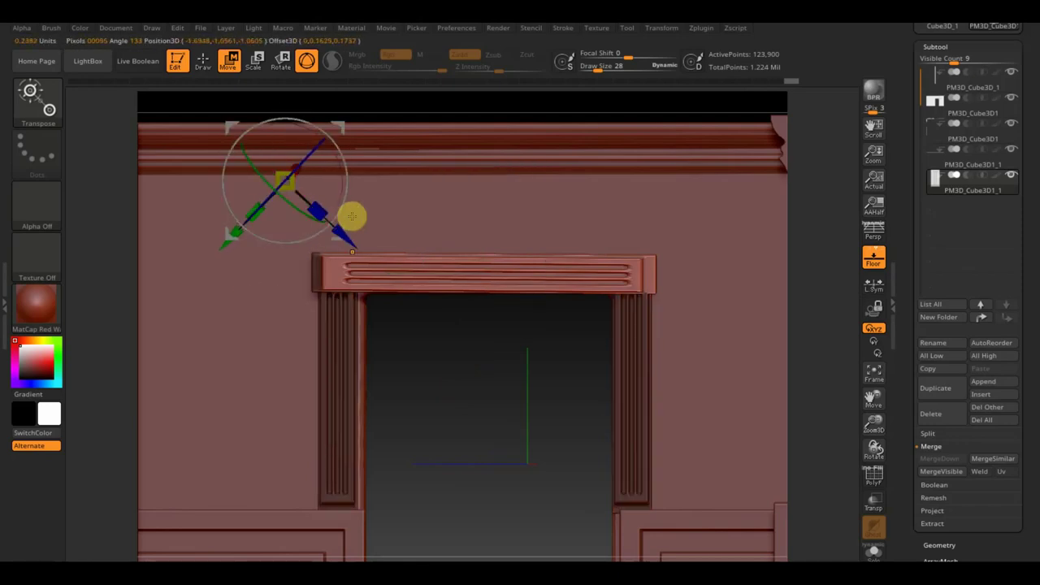
{"action": "left_click_drag", "start_coordinate": [351, 216], "coordinate": [351, 216], "text": "ctrl"}
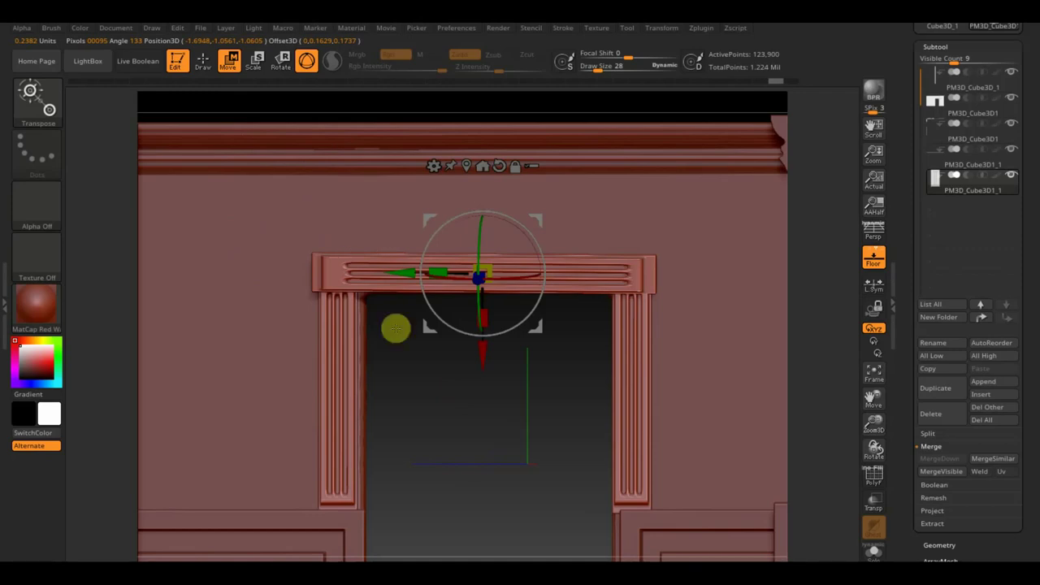
{"action": "mouse_move", "coordinate": [481, 423]}
{"action": "left_mouse_down", "text": "alt"}
{"action": "mouse_move", "coordinate": [467, 356]}
{"action": "mouse_move", "coordinate": [496, 462]}
{"action": "mouse_move", "coordinate": [488, 415]}
{"action": "left_mouse_up", "text": "alt"}
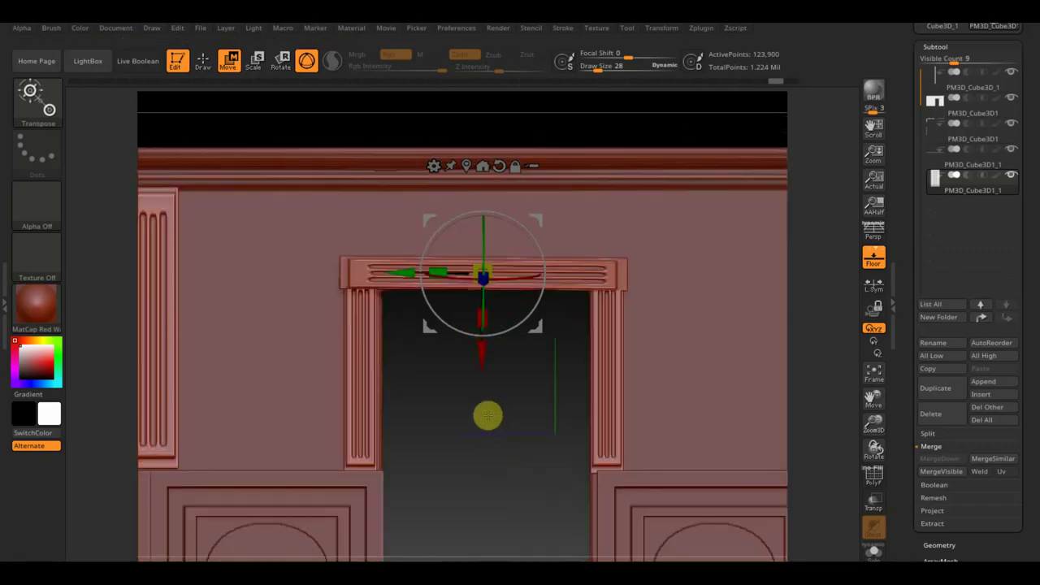
{"action": "left_click", "coordinate": [202, 61]}
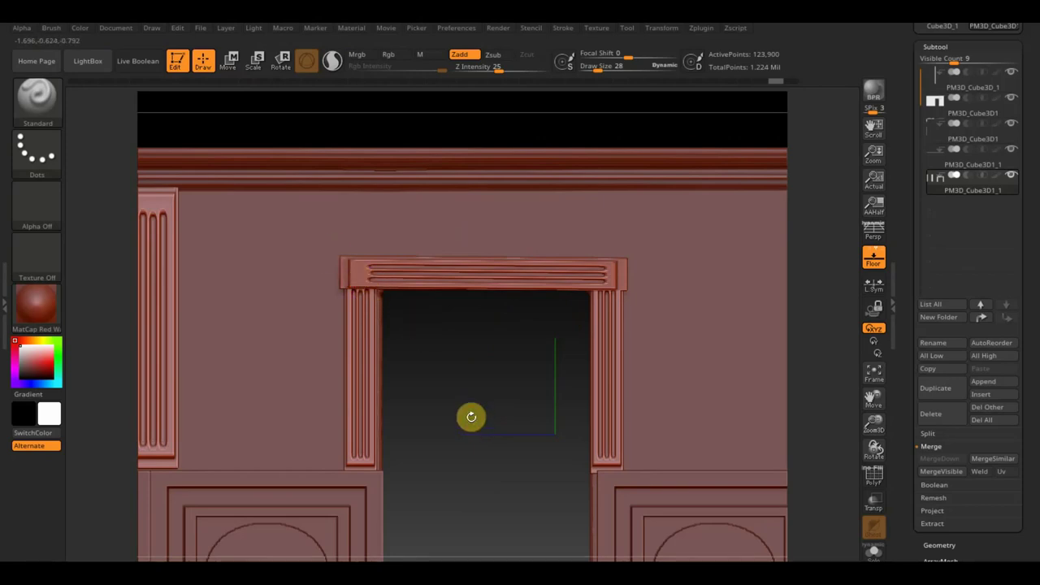
- From an edge-on view, rotate the door casing slightly so it sits level against the wall
{"action": "mouse_move", "coordinate": [506, 337]}
{"action": "left_mouse_down"}
{"action": "mouse_move", "coordinate": [493, 348]}
{"action": "mouse_move", "coordinate": [492, 325]}
{"action": "mouse_move", "coordinate": [480, 440]}
{"action": "left_mouse_up"}
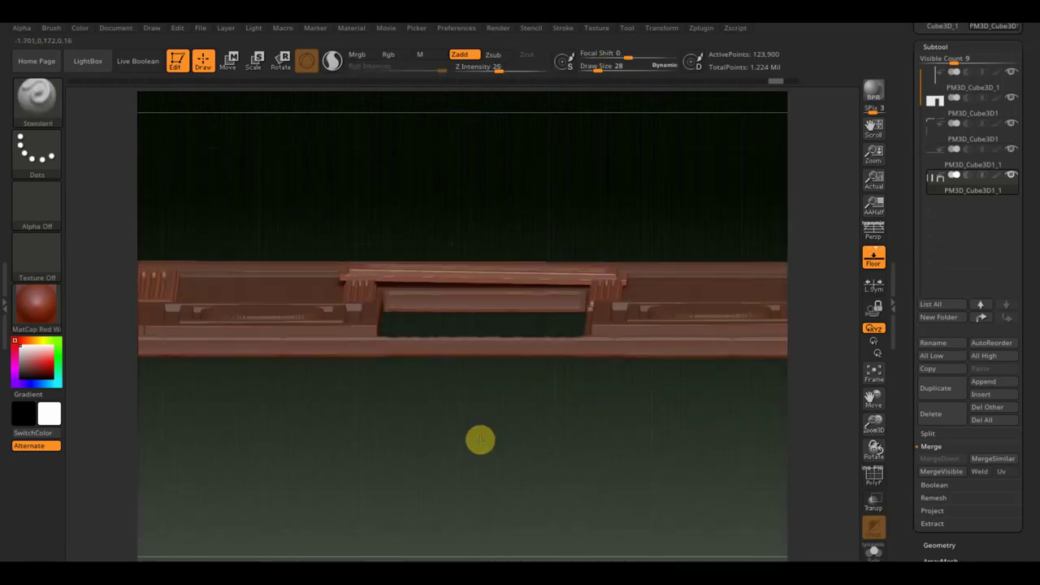
{"action": "mouse_move", "coordinate": [483, 444]}
{"action": "left_mouse_down", "text": "shift"}
{"action": "mouse_move", "coordinate": [580, 461]}
{"action": "mouse_move", "coordinate": [578, 450]}
{"action": "left_mouse_up", "text": "shift"}
{"action": "left_click", "coordinate": [230, 60]}
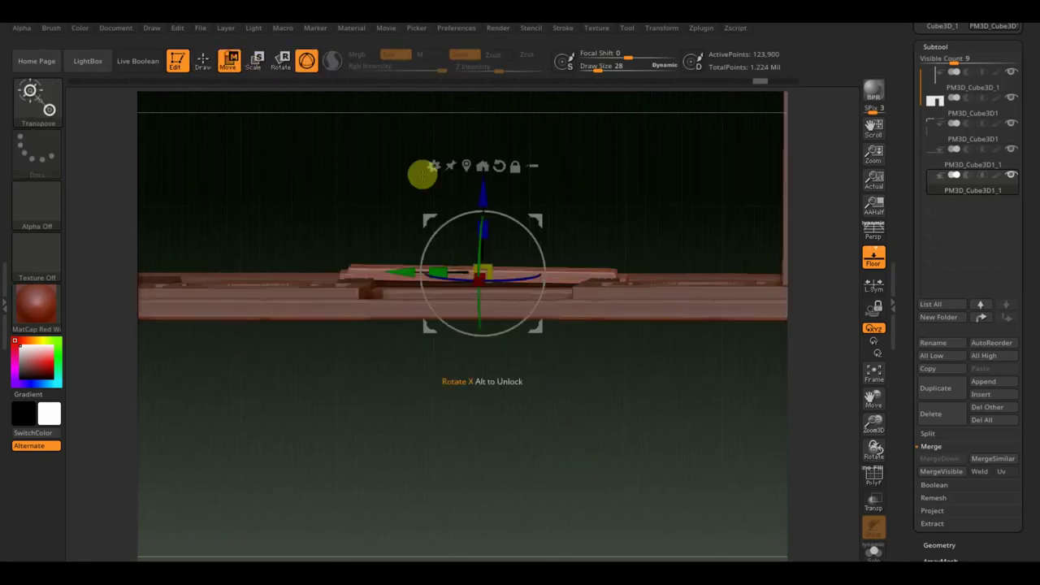
{"action": "left_click_drag", "start_coordinate": [531, 234], "coordinate": [482, 199]}
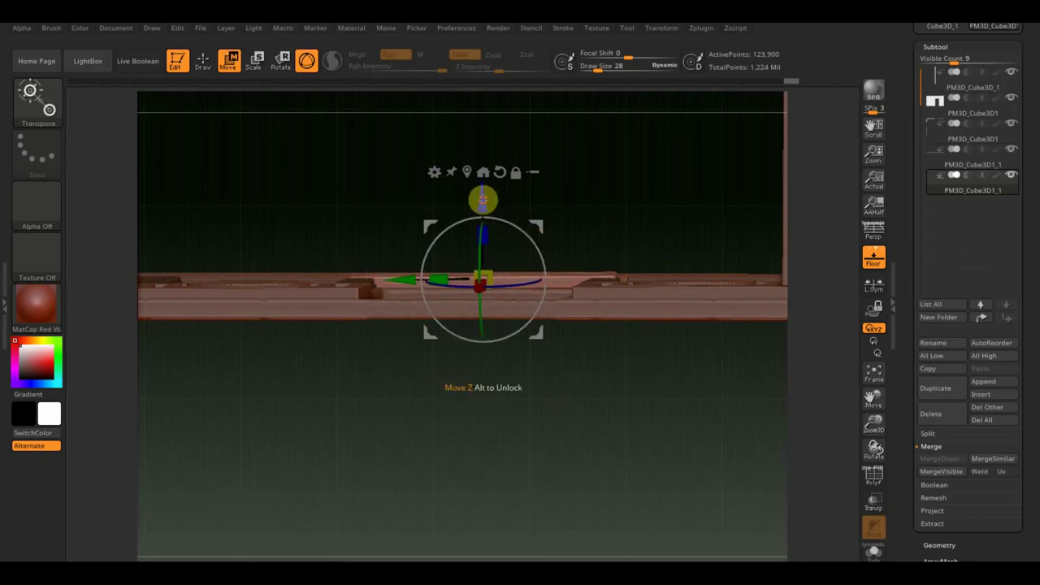
{"action": "left_click_drag", "start_coordinate": [583, 417], "coordinate": [590, 559]}
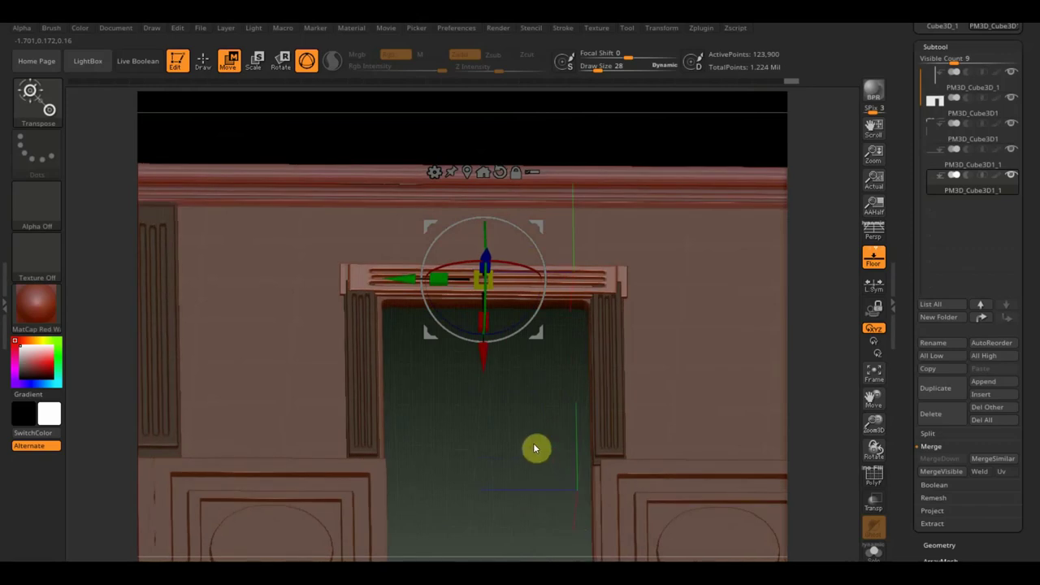
{"action": "left_click_drag", "start_coordinate": [534, 444], "coordinate": [518, 448]}
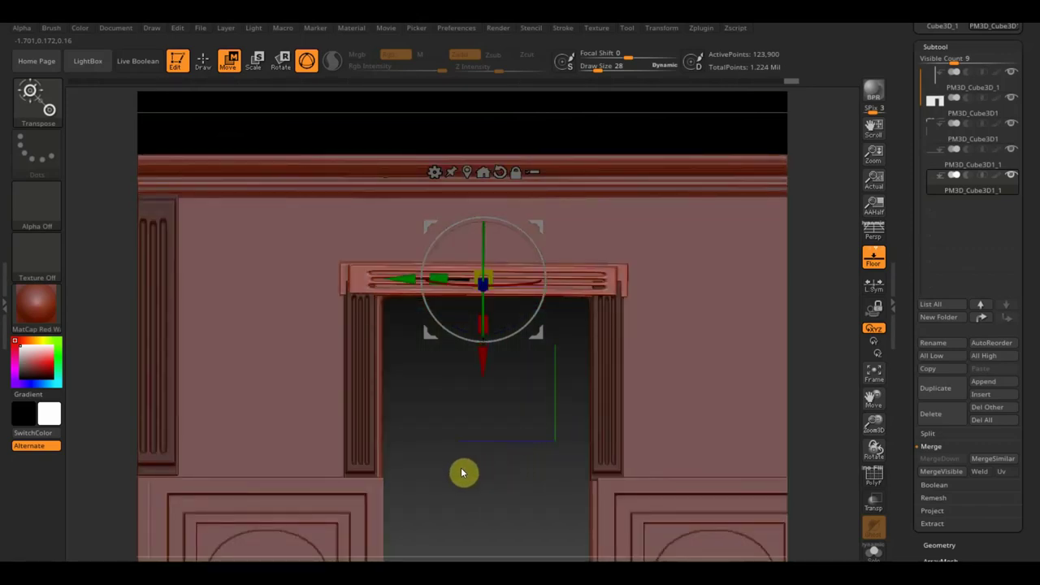
{"action": "mouse_move", "coordinate": [469, 461]}
{"action": "left_mouse_down", "text": "alt"}
{"action": "mouse_move", "coordinate": [485, 485]}
{"action": "mouse_move", "coordinate": [450, 390]}
{"action": "mouse_move", "coordinate": [505, 465]}
{"action": "mouse_move", "coordinate": [575, 441]}
{"action": "left_mouse_up", "text": "alt"}
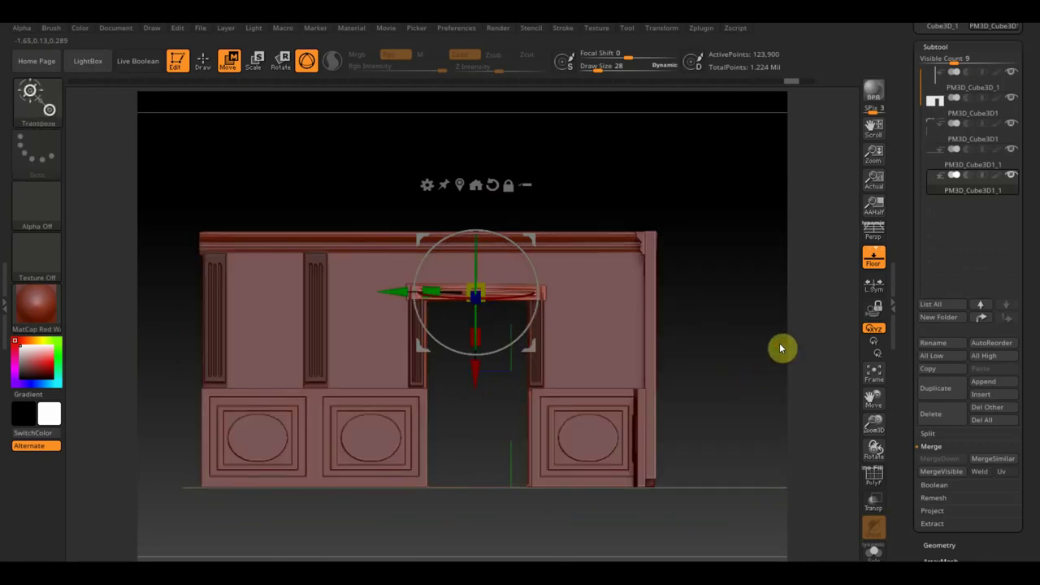
- Mask the other pilasters, slide the middle pilaster to the wall's right edge, and nudge it in depth
{"action": "left_click", "coordinate": [764, 366], "text": "ctrl"}
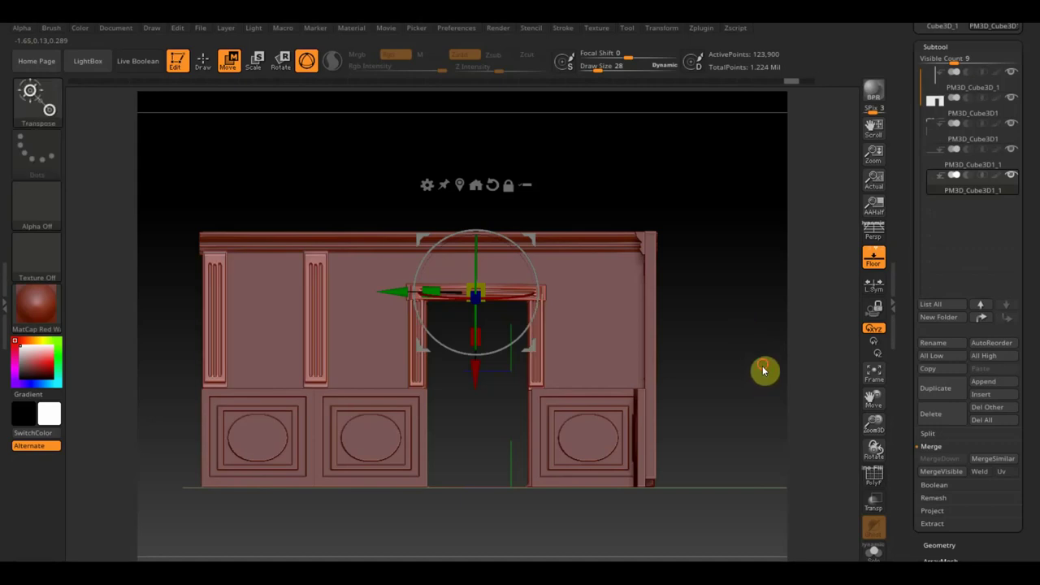
{"action": "left_click_drag", "start_coordinate": [191, 207], "coordinate": [227, 385], "text": "ctrl"}
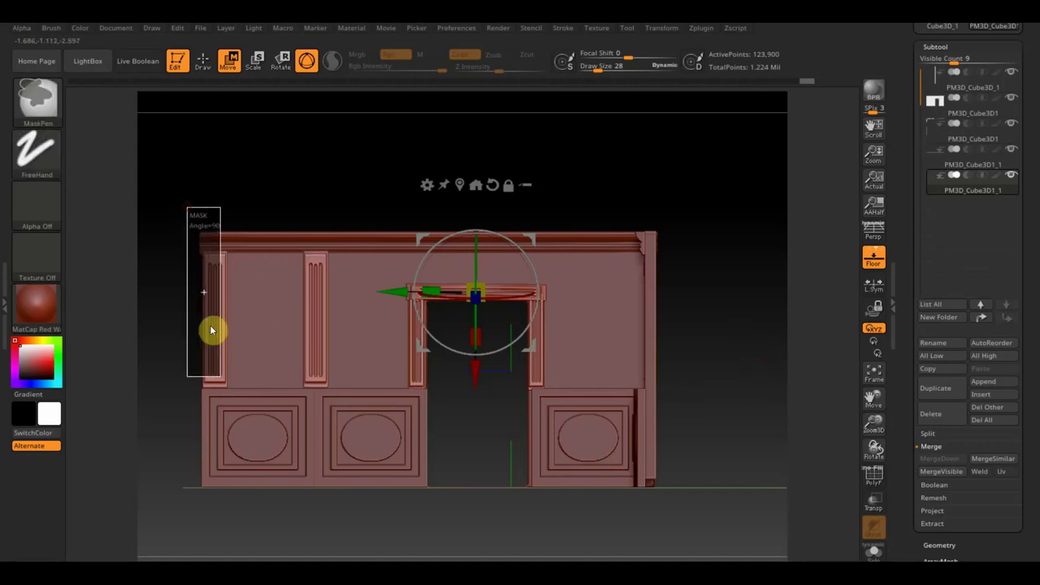
{"action": "left_click", "coordinate": [245, 410], "text": "ctrl"}
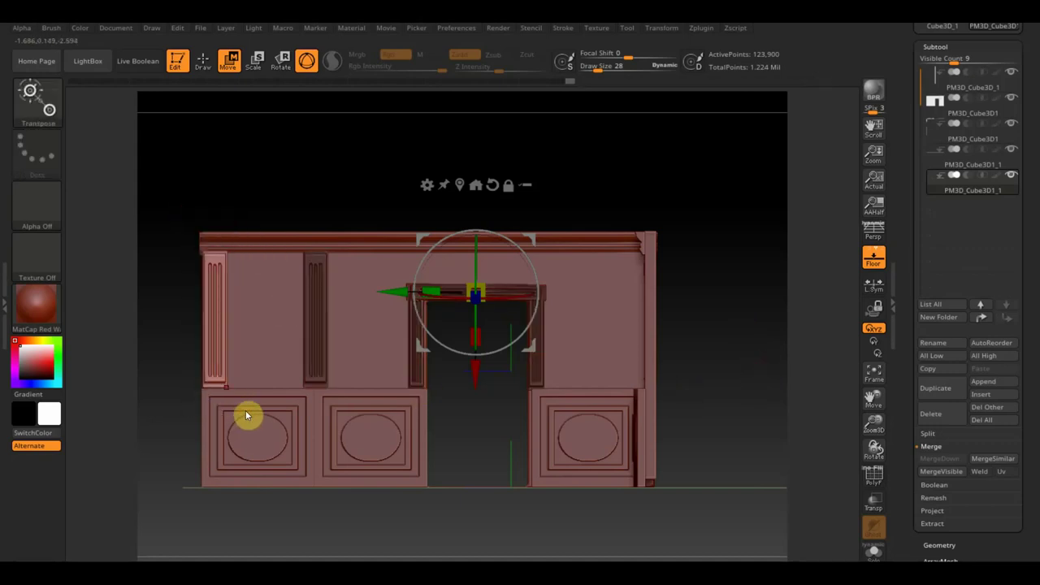
{"action": "mouse_move", "coordinate": [399, 287]}
{"action": "left_mouse_down"}
{"action": "mouse_move", "coordinate": [464, 308]}
{"action": "mouse_move", "coordinate": [801, 320]}
{"action": "left_mouse_up"}
{"action": "mouse_move", "coordinate": [723, 383]}
{"action": "left_mouse_down", "text": "alt"}
{"action": "mouse_move", "coordinate": [756, 409]}
{"action": "mouse_move", "coordinate": [596, 424]}
{"action": "mouse_move", "coordinate": [662, 441]}
{"action": "left_mouse_up", "text": "alt"}
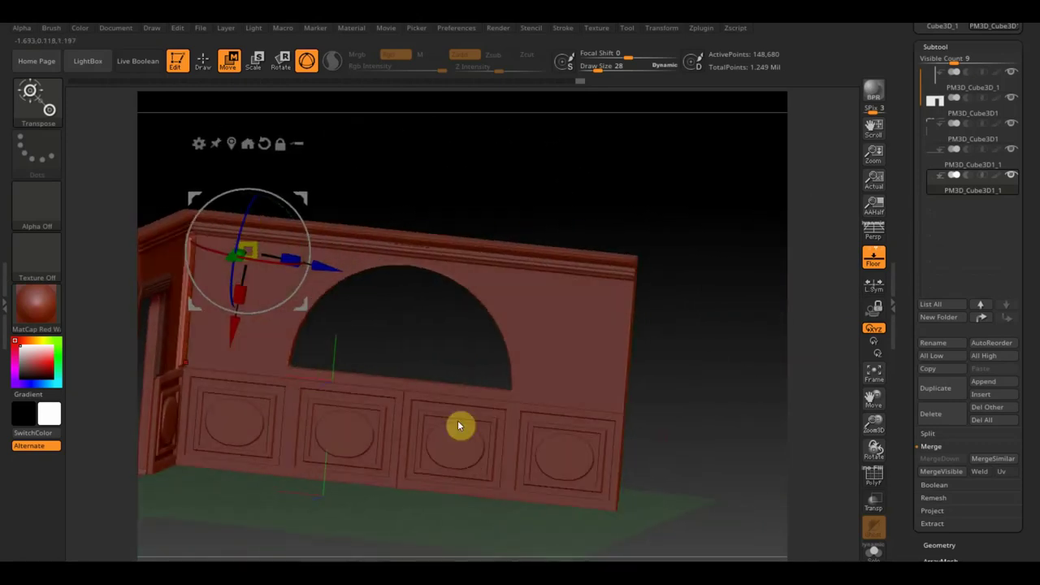
{"action": "left_click_drag", "start_coordinate": [341, 272], "coordinate": [339, 272]}
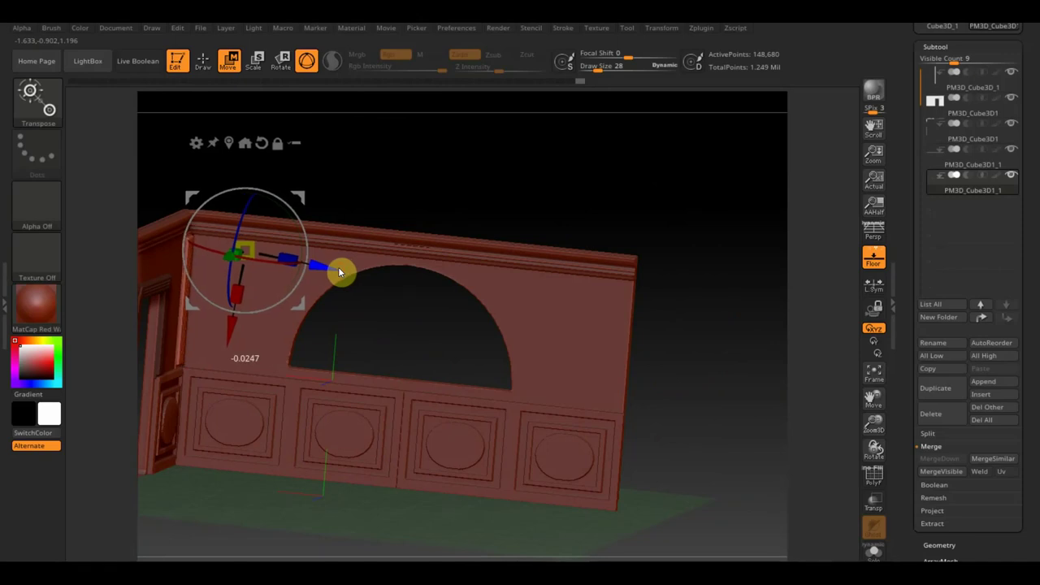
{"action": "mouse_move", "coordinate": [731, 284]}
{"action": "left_mouse_down"}
{"action": "mouse_move", "coordinate": [731, 347]}
{"action": "mouse_move", "coordinate": [745, 311]}
{"action": "mouse_move", "coordinate": [737, 285]}
{"action": "mouse_move", "coordinate": [756, 296]}
{"action": "left_mouse_up"}
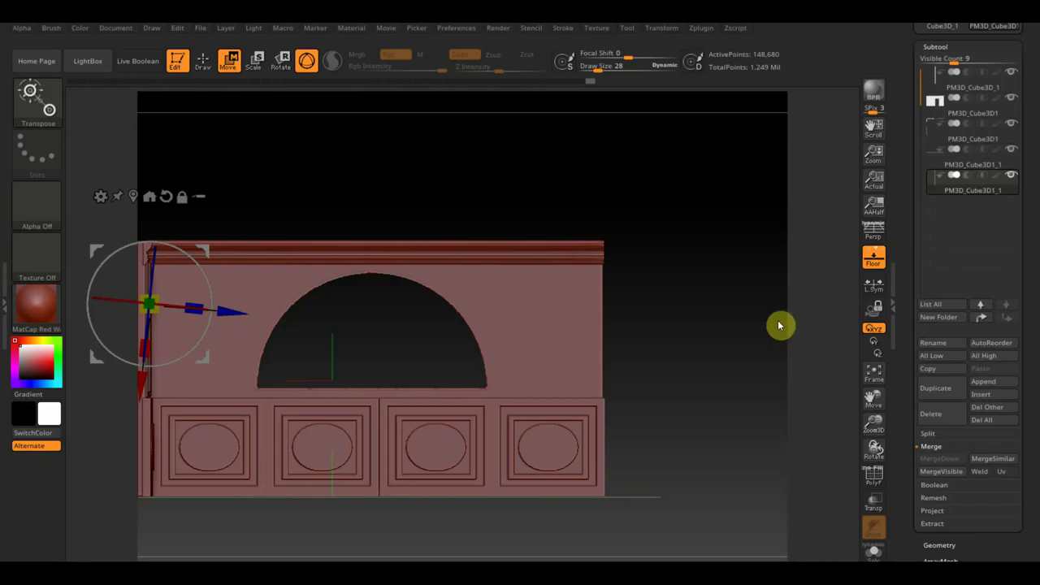
- Append a Cylinder3D, turn it 90°, flatten it into a disc and fit it over the arch
{"action": "left_click", "coordinate": [1000, 383]}
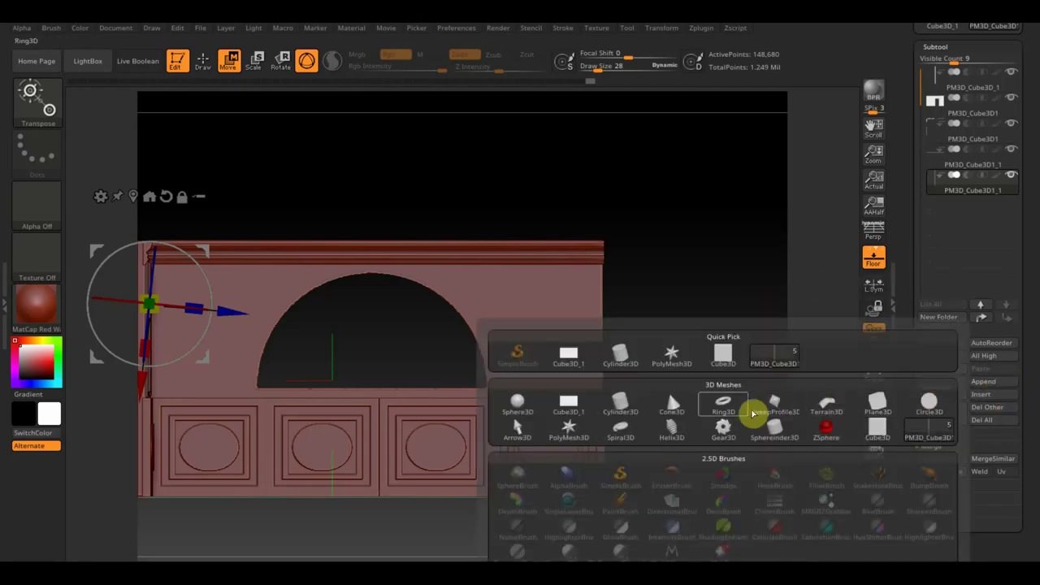
{"action": "left_click", "coordinate": [622, 402]}
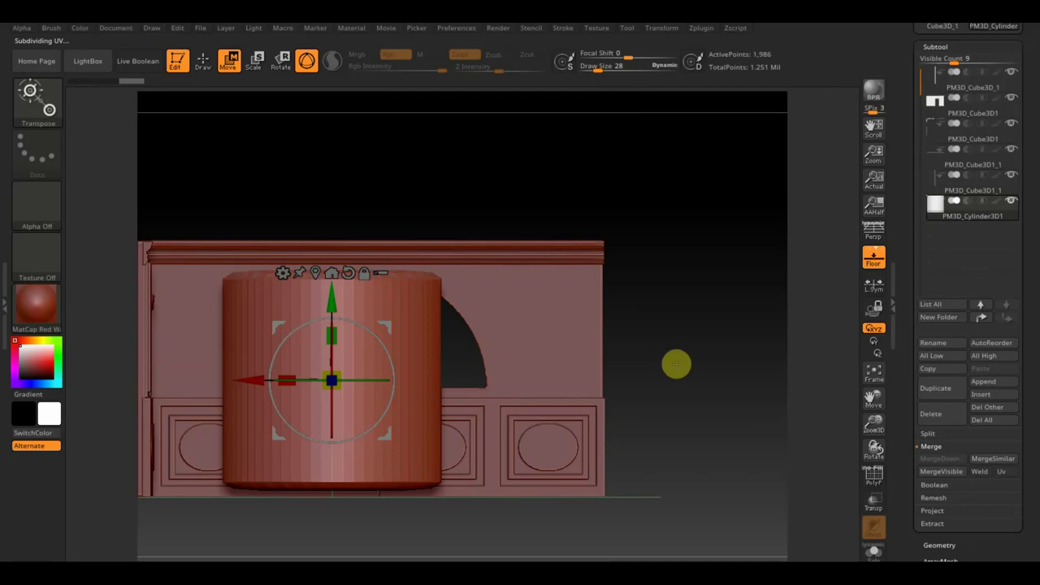
{"action": "mouse_move", "coordinate": [703, 344]}
{"action": "left_mouse_down"}
{"action": "mouse_move", "coordinate": [635, 360]}
{"action": "mouse_move", "coordinate": [678, 378]}
{"action": "left_mouse_up"}
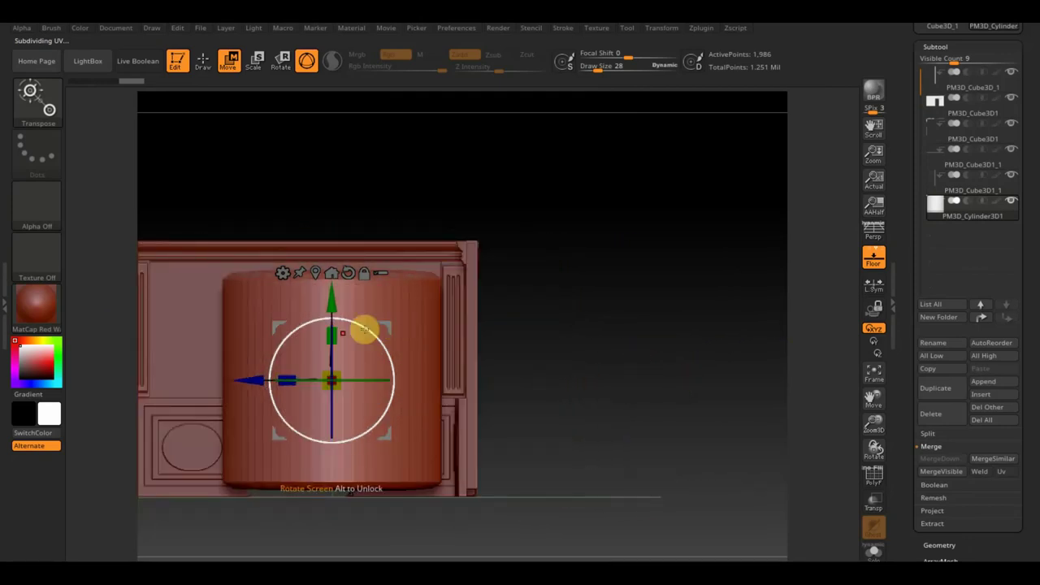
{"action": "left_click_drag", "start_coordinate": [343, 316], "coordinate": [388, 393]}
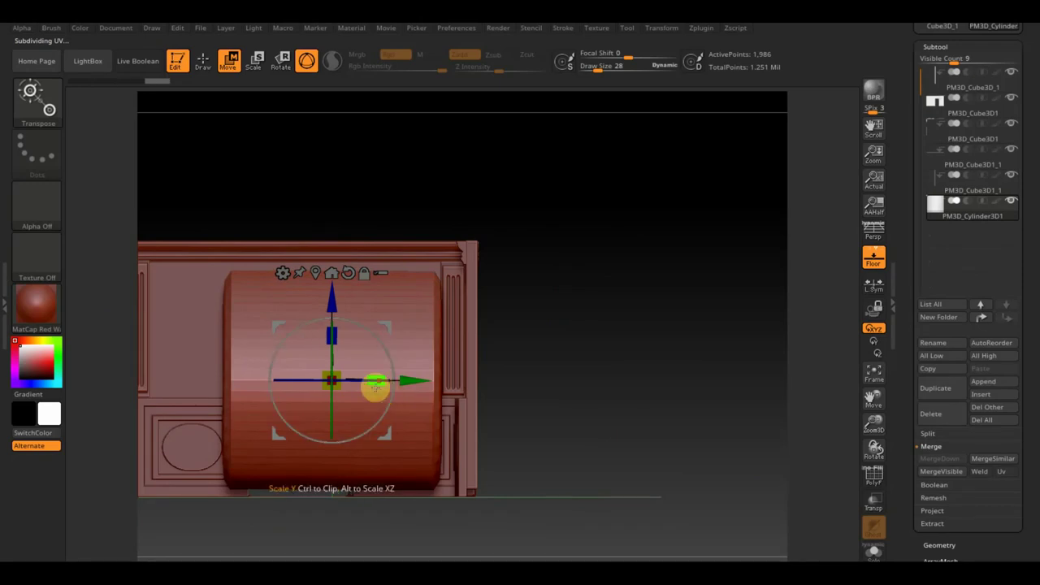
{"action": "left_click_drag", "start_coordinate": [379, 376], "coordinate": [256, 365]}
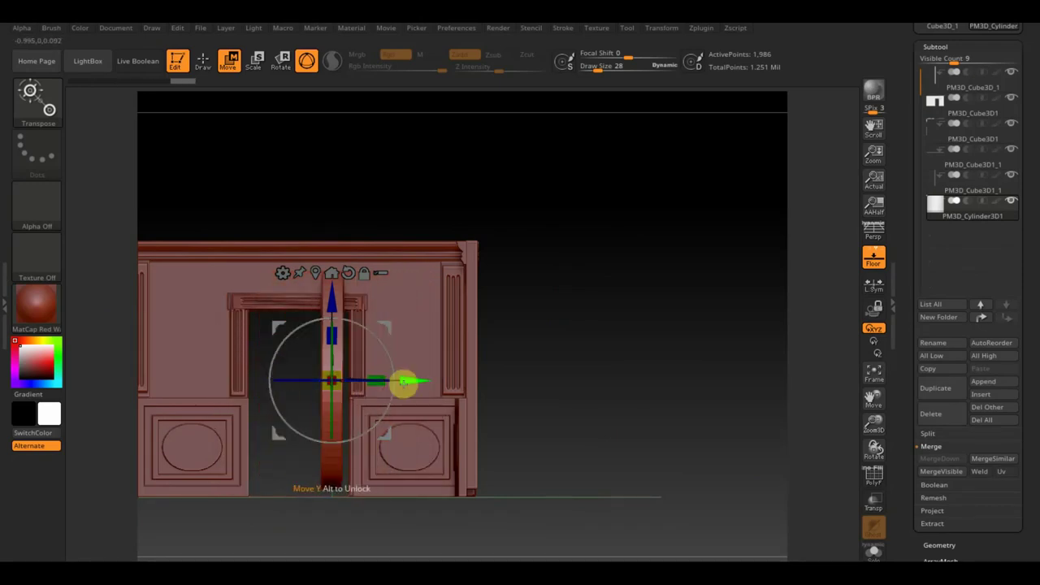
{"action": "left_click_drag", "start_coordinate": [414, 379], "coordinate": [544, 380]}
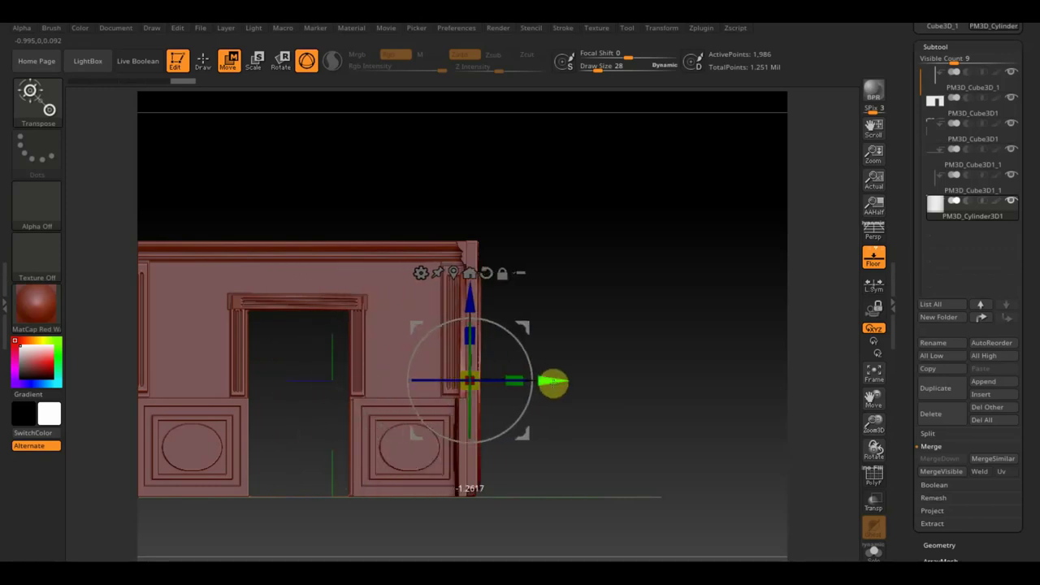
{"action": "mouse_move", "coordinate": [703, 474]}
{"action": "left_mouse_down"}
{"action": "mouse_move", "coordinate": [754, 469]}
{"action": "mouse_move", "coordinate": [779, 442]}
{"action": "mouse_move", "coordinate": [801, 452]}
{"action": "left_mouse_up"}
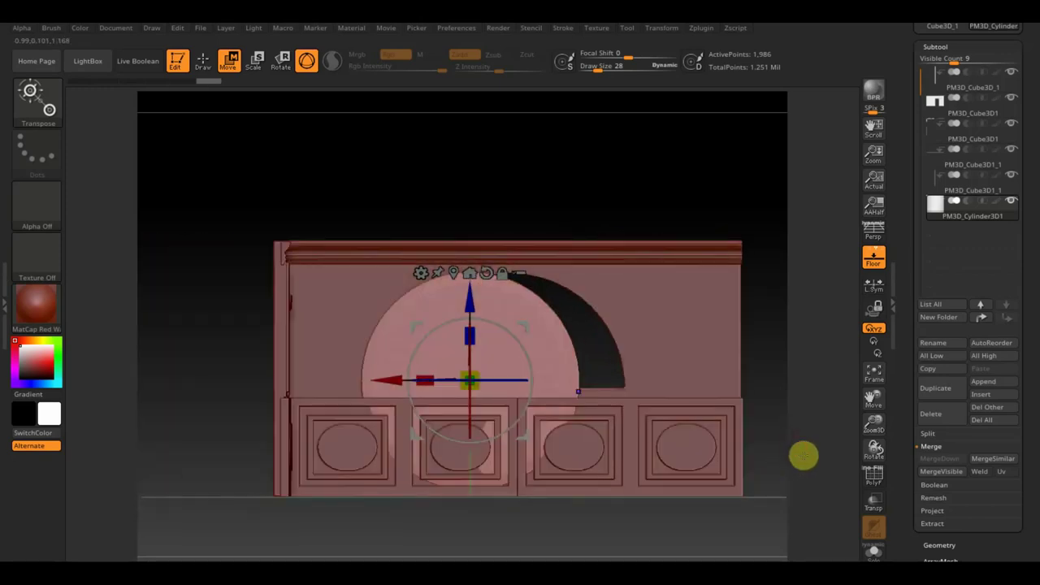
{"action": "left_click_drag", "start_coordinate": [379, 379], "coordinate": [421, 397]}
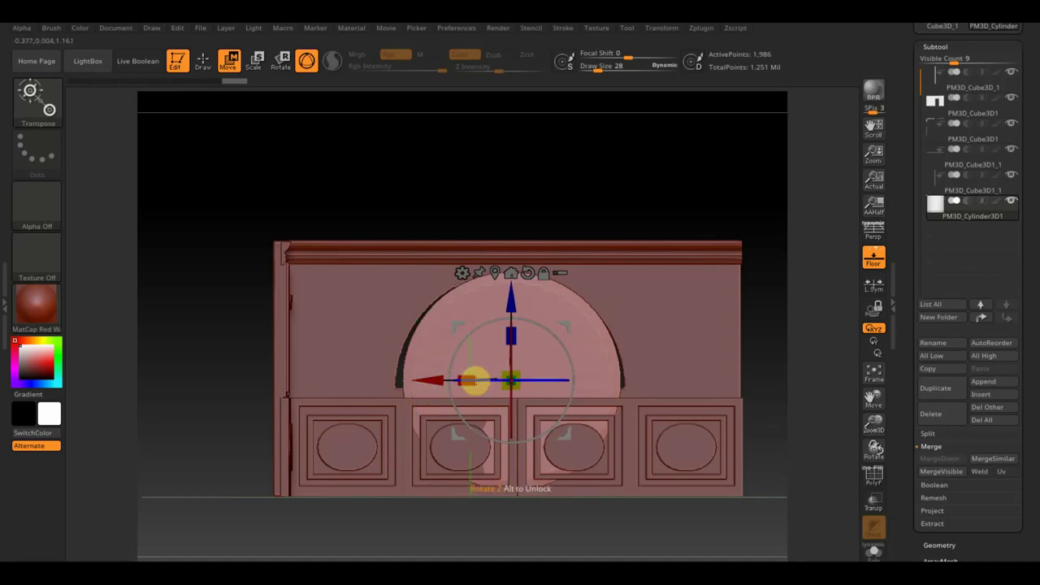
{"action": "left_click_drag", "start_coordinate": [469, 376], "coordinate": [459, 375]}
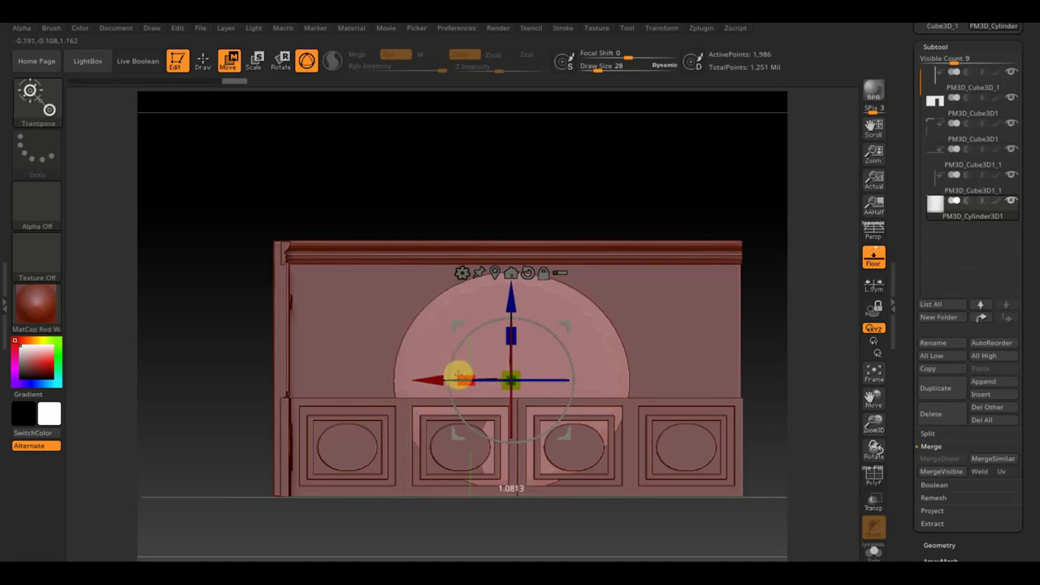
{"action": "left_click_drag", "start_coordinate": [520, 297], "coordinate": [518, 291]}
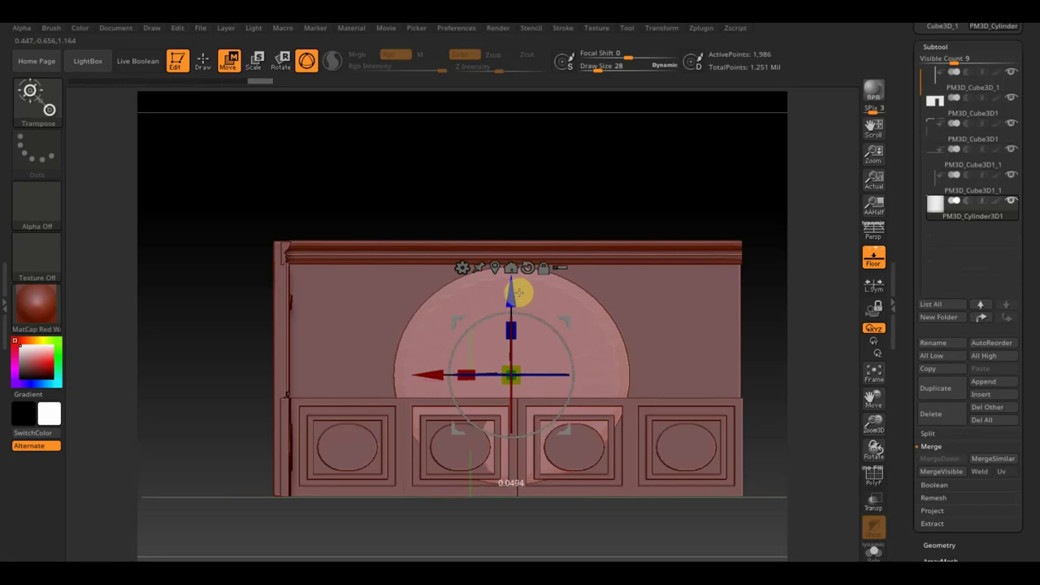
- DynaMesh the disc at resolution 128 and duplicate it as PM3D_Cylinder3D2
{"action": "left_click", "coordinate": [948, 542]}
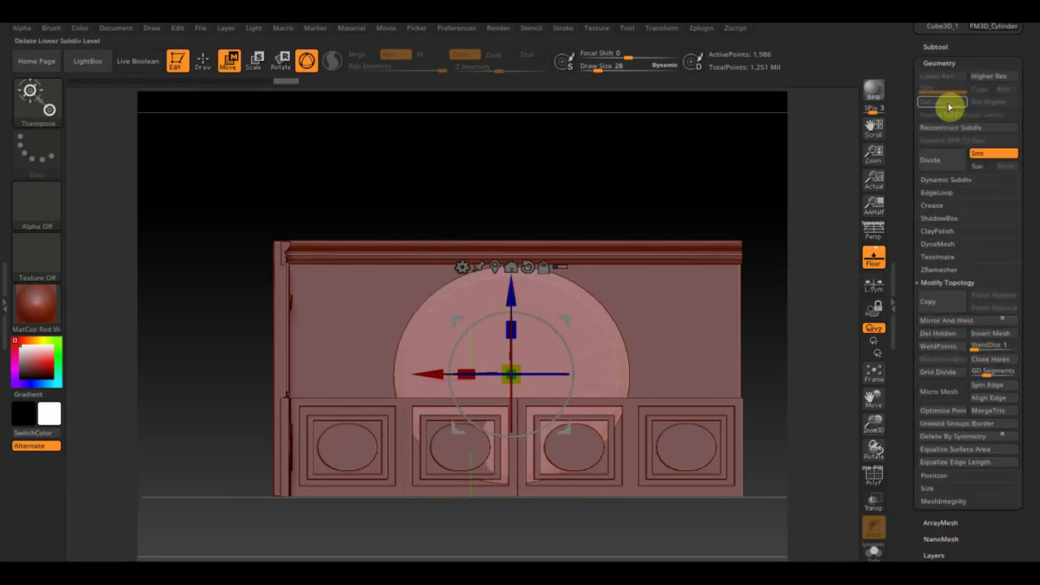
{"action": "left_click", "coordinate": [941, 243]}
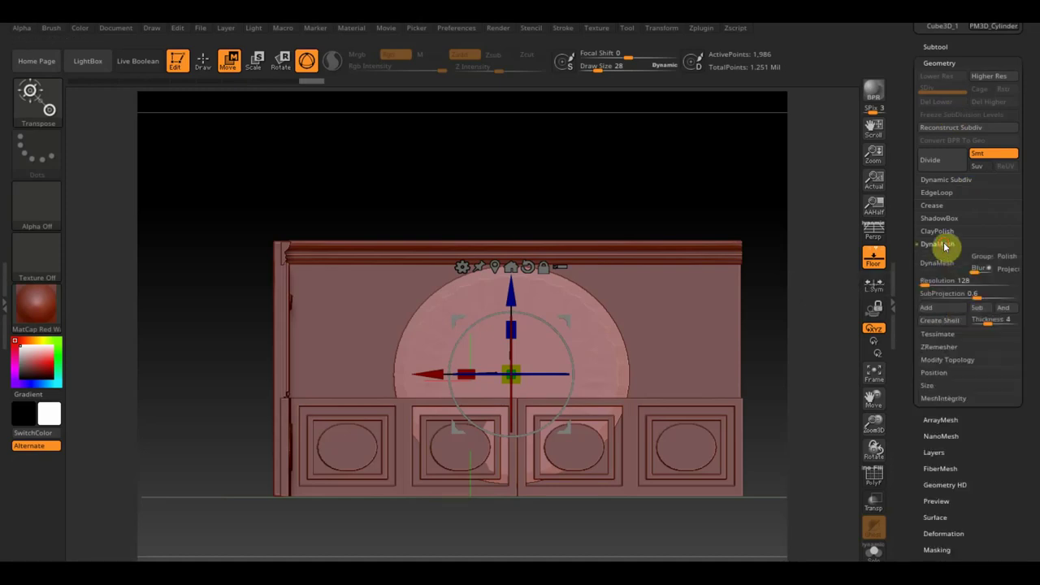
{"action": "left_click", "coordinate": [938, 264]}
{"action": "mouse_move", "coordinate": [724, 209]}
{"action": "left_mouse_down"}
{"action": "mouse_move", "coordinate": [677, 214]}
{"action": "mouse_move", "coordinate": [704, 225]}
{"action": "left_mouse_up"}
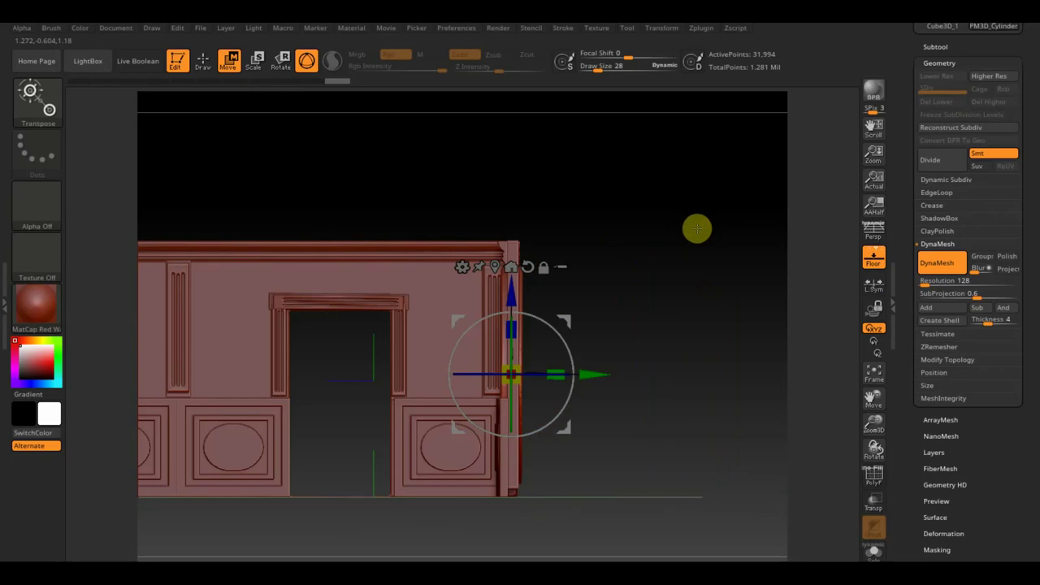
{"action": "left_click", "coordinate": [935, 47]}
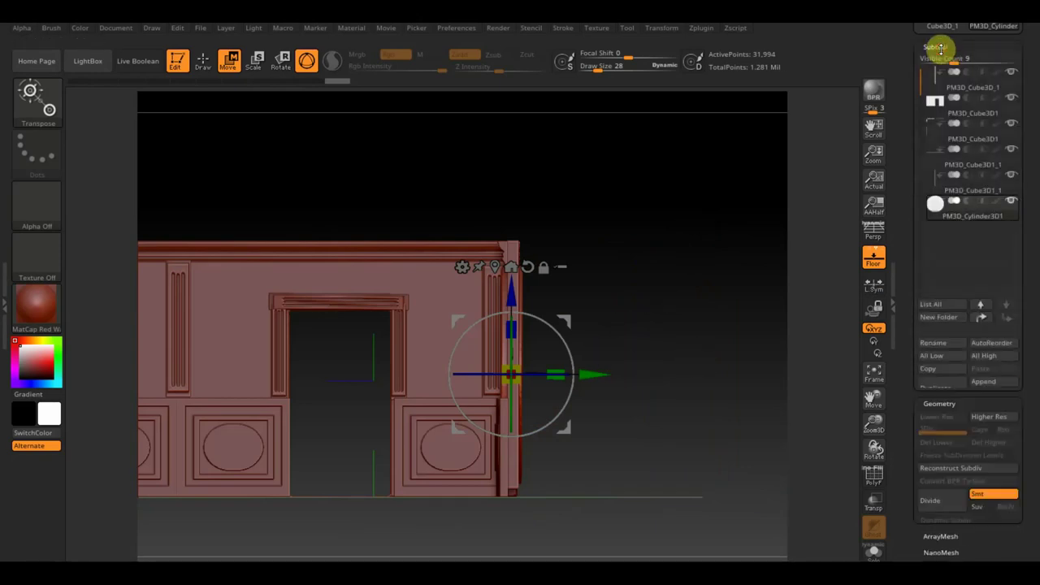
{"action": "left_click", "coordinate": [936, 390]}
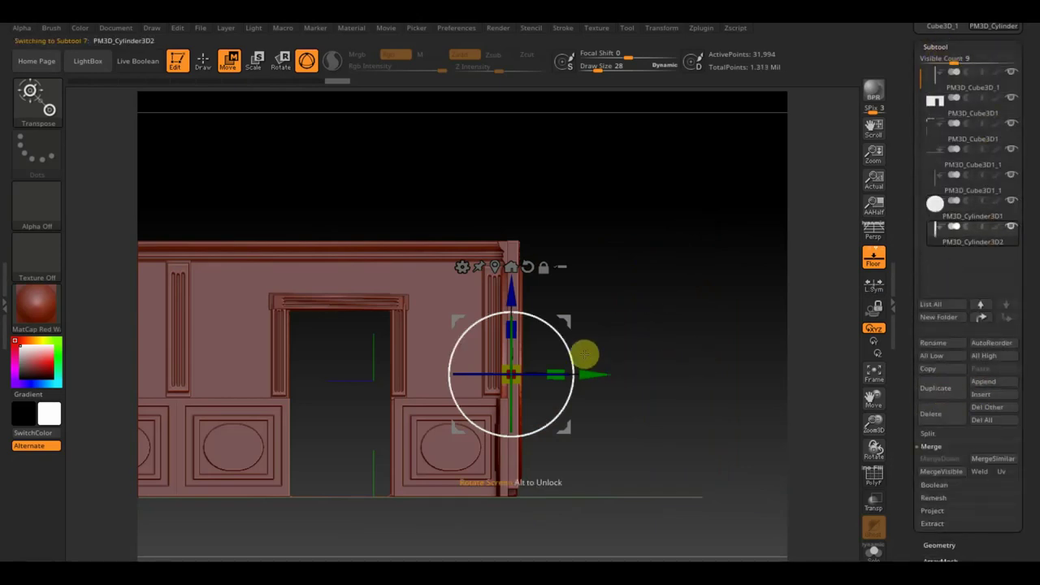
- With Transp on, shrink and shift the copied disc slightly inside the original
{"action": "left_click_drag", "start_coordinate": [555, 374], "coordinate": [618, 377]}
{"action": "mouse_move", "coordinate": [697, 343]}
{"action": "left_mouse_down"}
{"action": "mouse_move", "coordinate": [768, 344]}
{"action": "mouse_move", "coordinate": [772, 139]}
{"action": "left_mouse_up"}
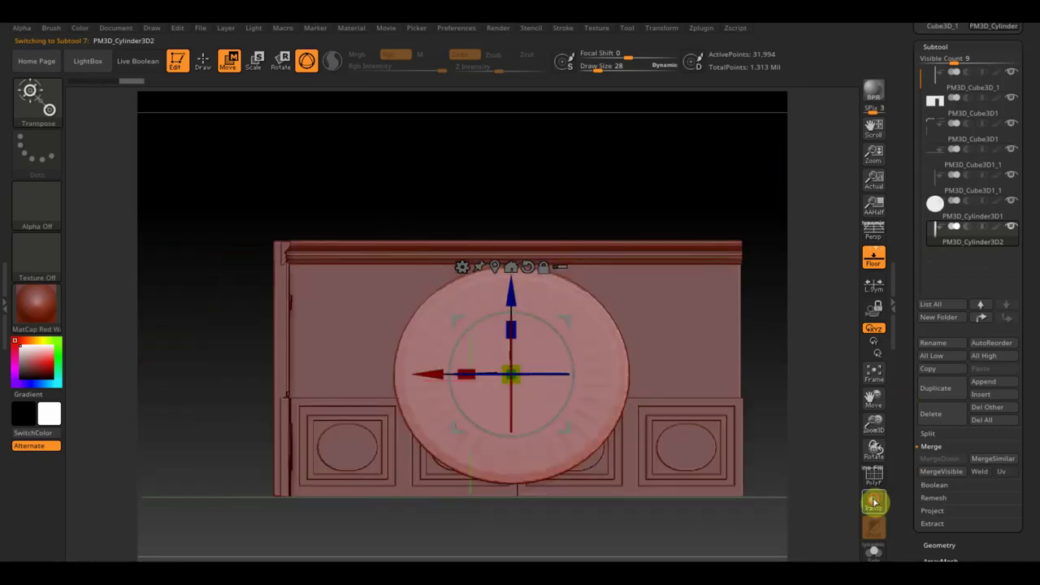
{"action": "left_click", "coordinate": [872, 501]}
{"action": "left_click_drag", "start_coordinate": [511, 280], "coordinate": [523, 309]}
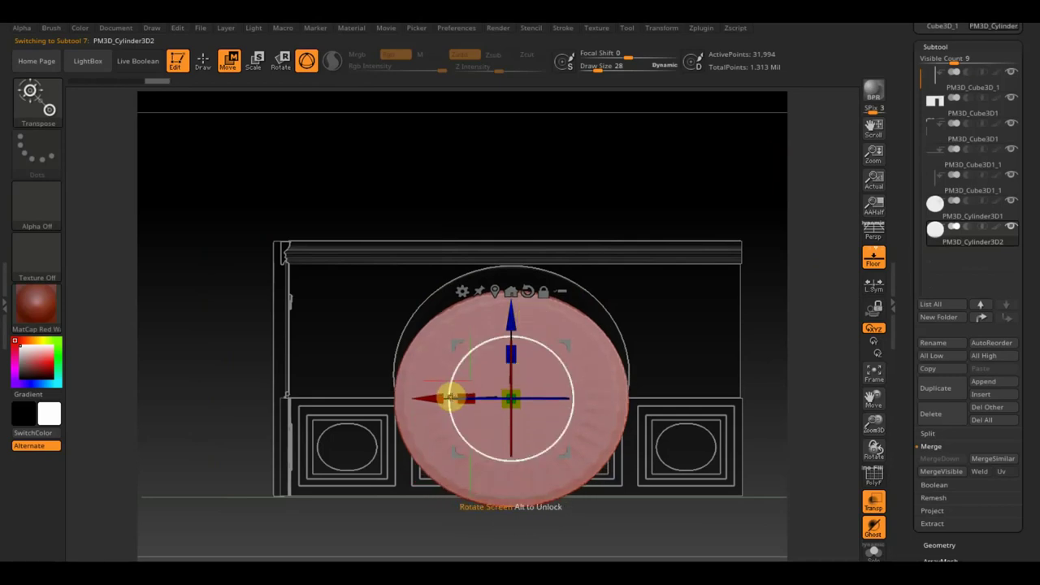
{"action": "left_click_drag", "start_coordinate": [460, 397], "coordinate": [471, 394]}
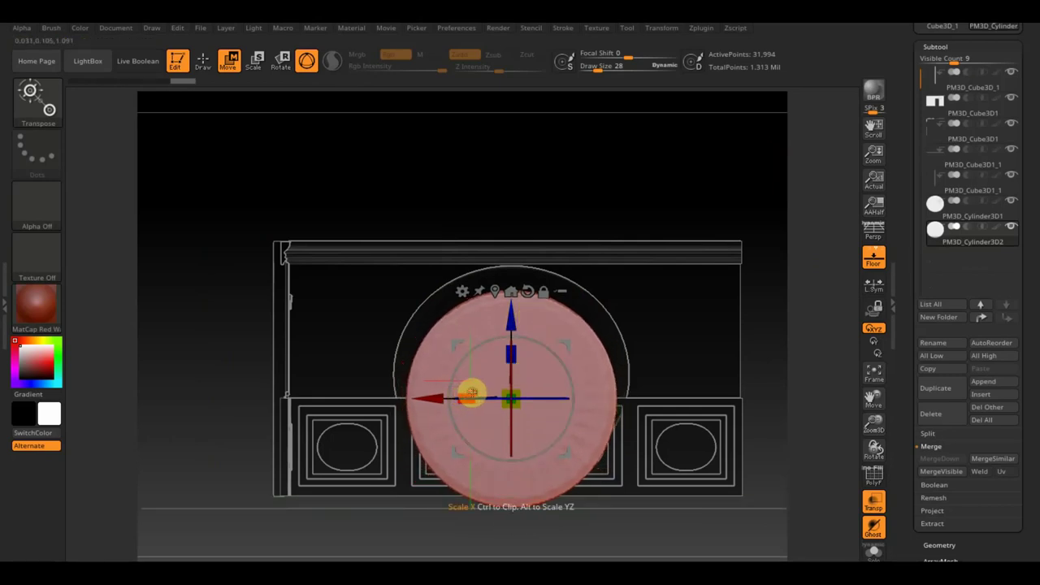
{"action": "left_click_drag", "start_coordinate": [509, 325], "coordinate": [511, 319]}
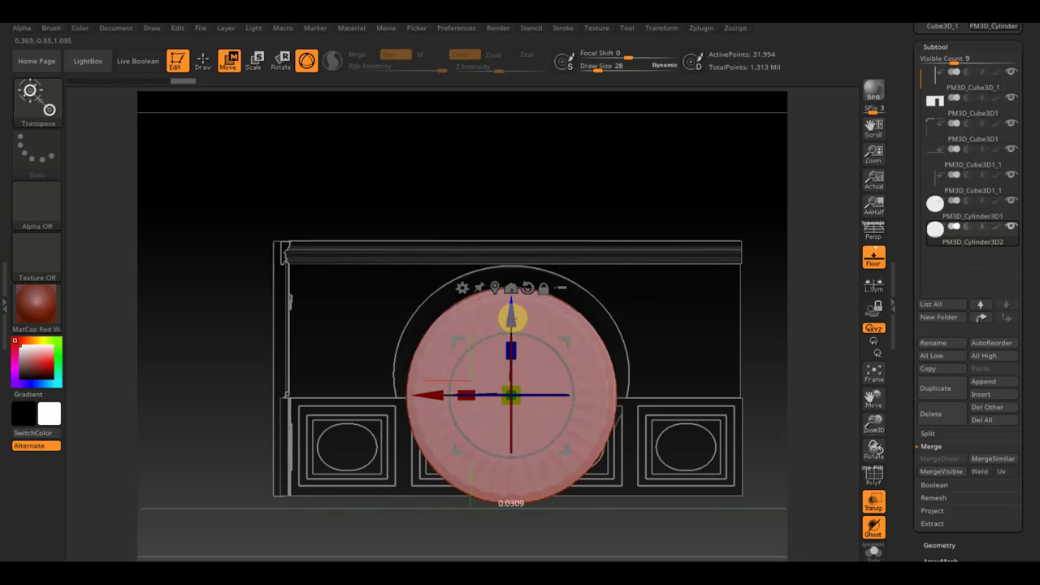
{"action": "mouse_move", "coordinate": [971, 231]}
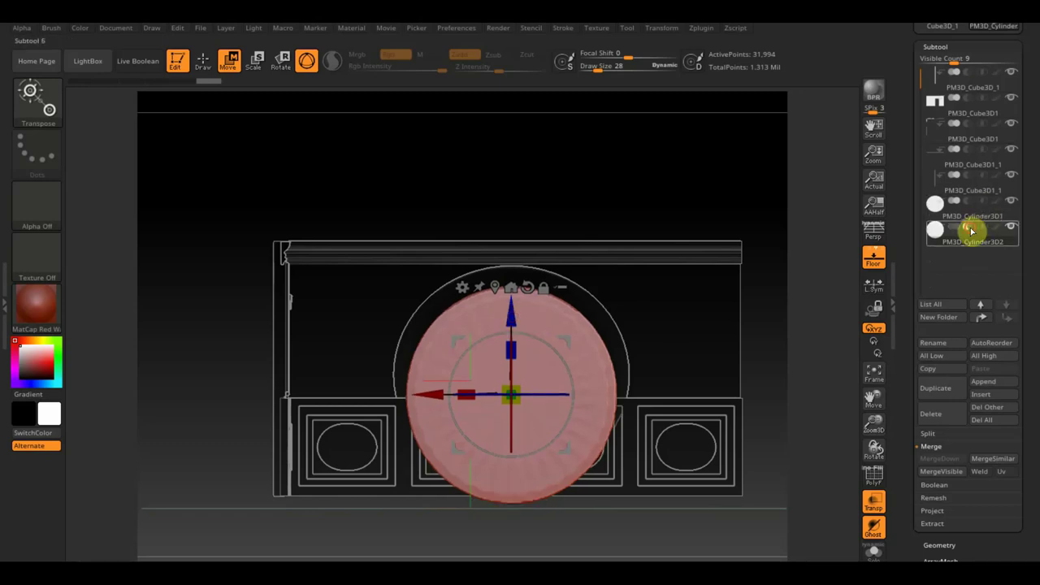
- MergeDown the small disc into Cylinder3D1 and subtract it, leaving a thin crescent
{"action": "left_click", "coordinate": [952, 219]}
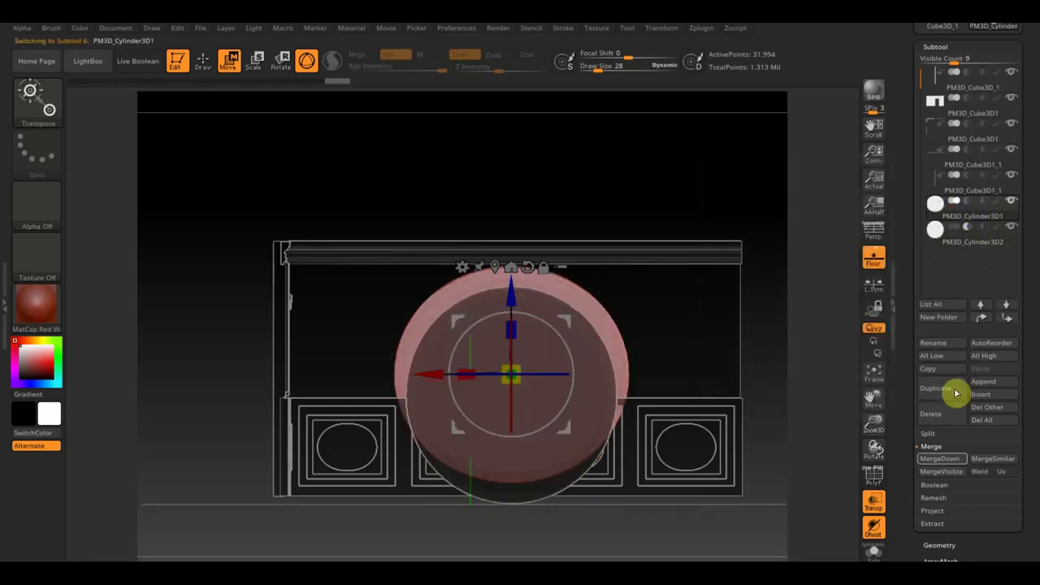
{"action": "left_click", "coordinate": [942, 460]}
{"action": "left_click", "coordinate": [808, 487]}
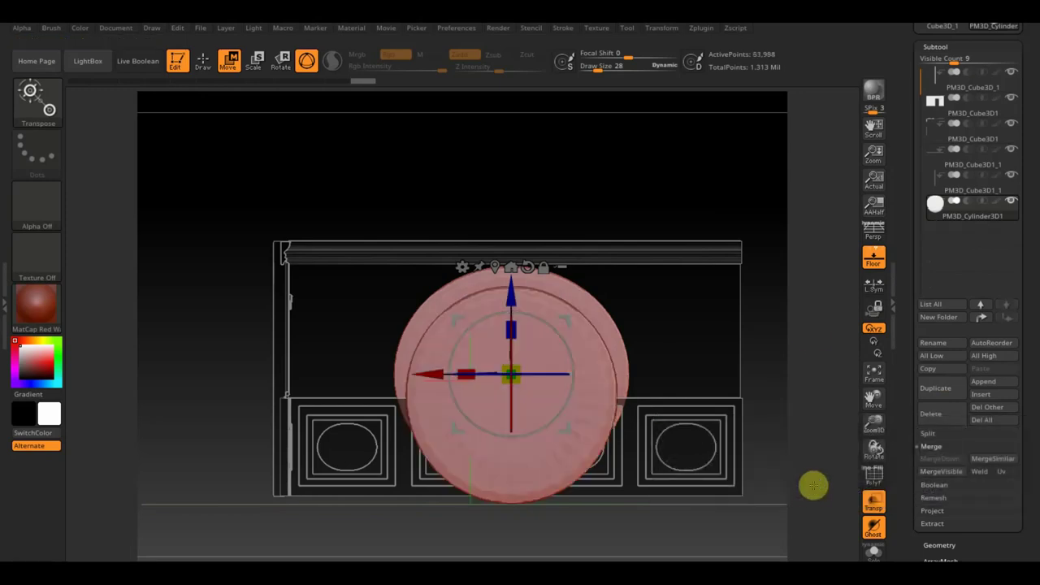
{"action": "key", "text": "ctrl+z"}
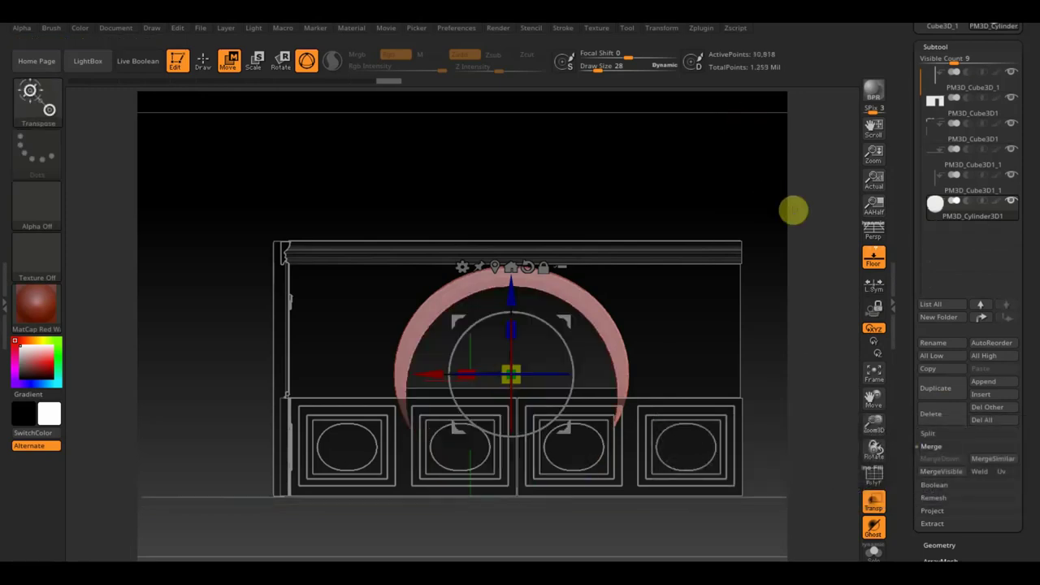
{"action": "key", "text": "ctrl+shift"}
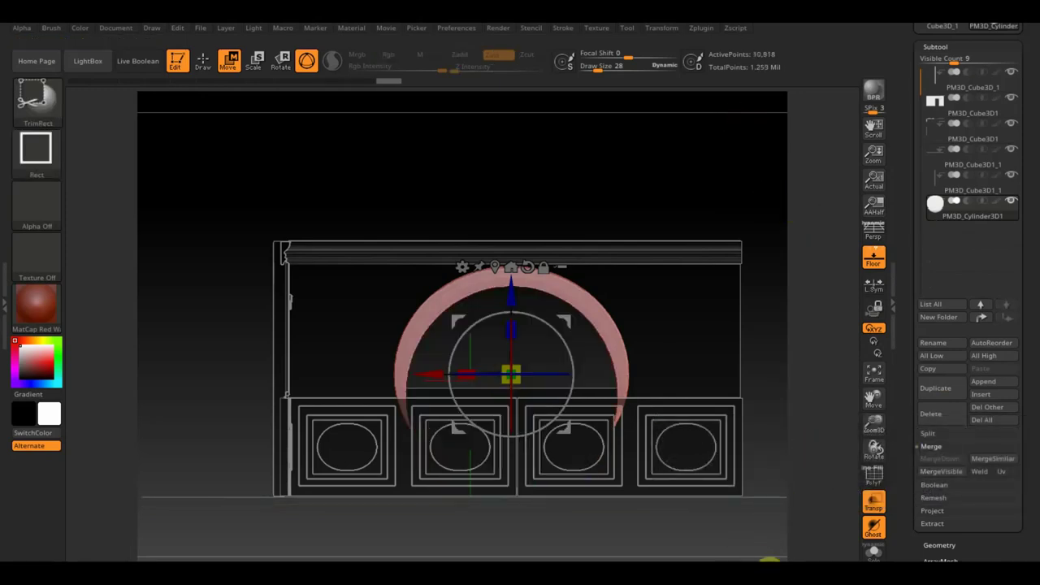
- TrimRect away the ring below the arch line, then view the semicircular moulding solid
{"action": "left_click_drag", "start_coordinate": [767, 551], "coordinate": [366, 388], "text": "ctrl+shift"}
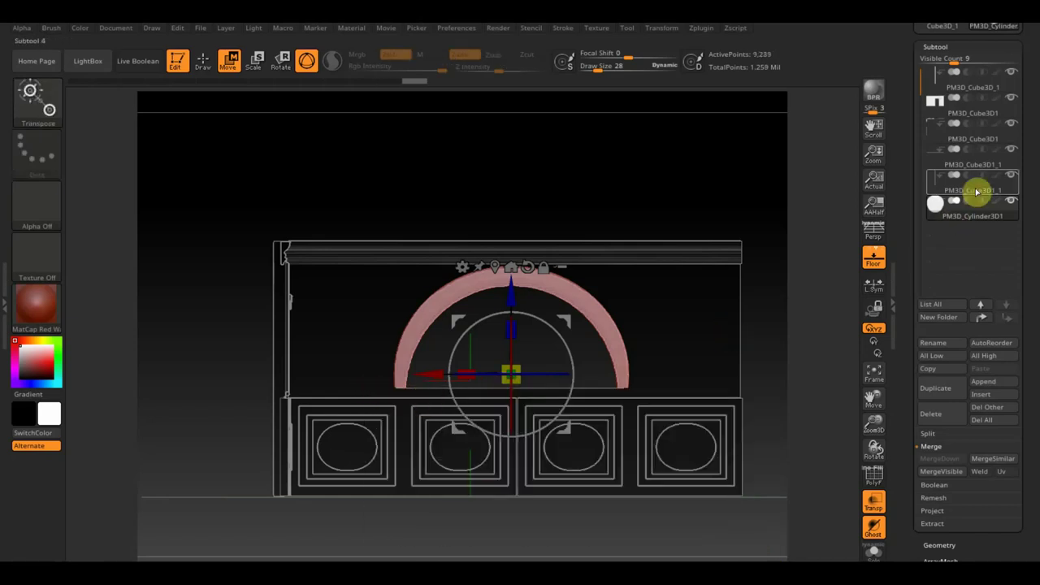
{"action": "left_click", "coordinate": [1000, 205]}
{"action": "left_click", "coordinate": [872, 503]}
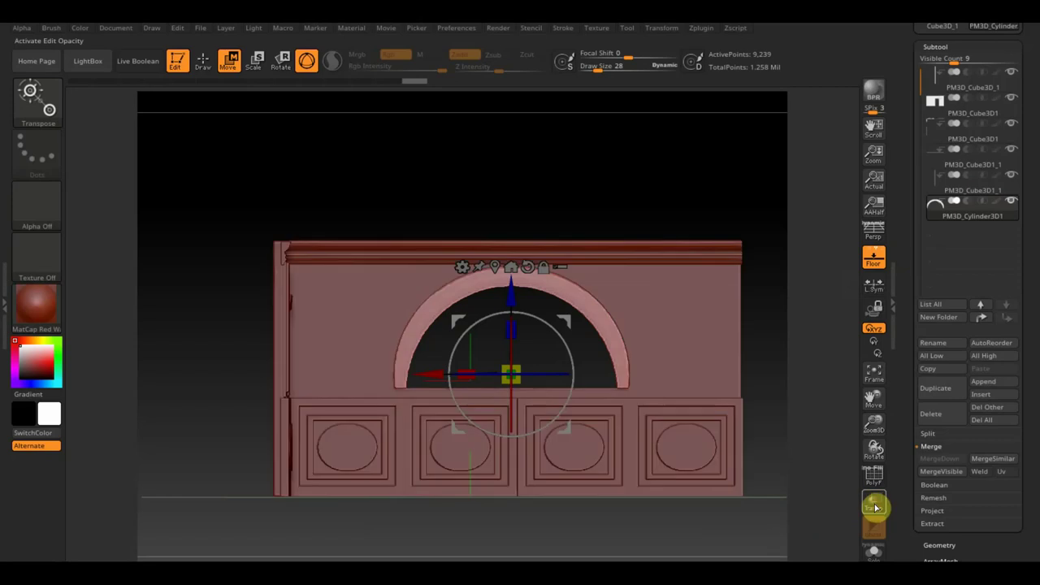
{"action": "mouse_move", "coordinate": [724, 149]}
{"action": "left_mouse_down"}
{"action": "mouse_move", "coordinate": [712, 142]}
{"action": "mouse_move", "coordinate": [673, 158]}
{"action": "mouse_move", "coordinate": [703, 144]}
{"action": "mouse_move", "coordinate": [730, 156]}
{"action": "left_mouse_up"}
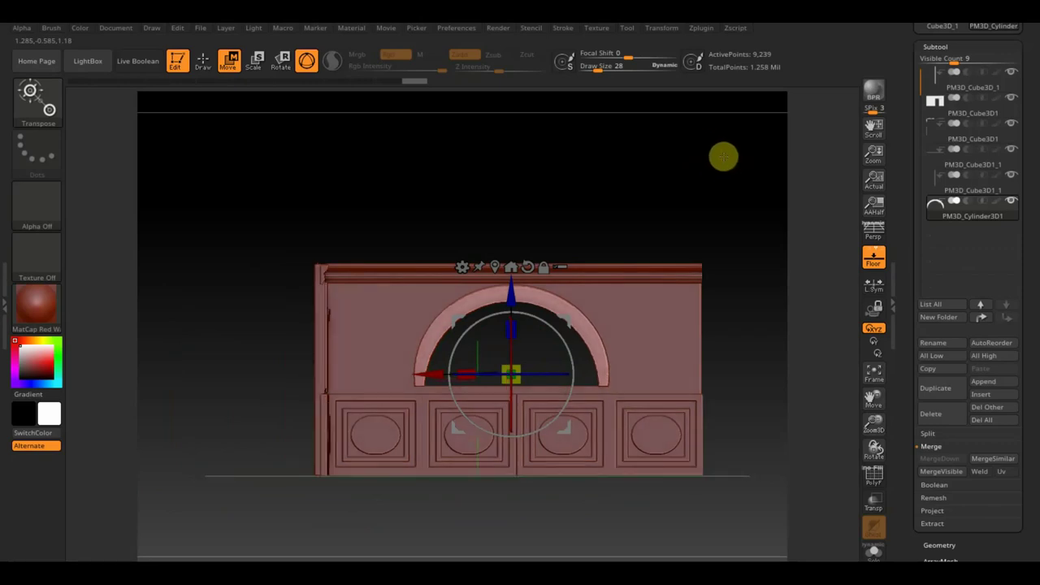
{"action": "mouse_move", "coordinate": [724, 154]}
{"action": "left_mouse_down"}
{"action": "mouse_move", "coordinate": [620, 172]}
{"action": "mouse_move", "coordinate": [708, 149]}
{"action": "mouse_move", "coordinate": [689, 160]}
{"action": "left_mouse_up"}
- Move the fluted pilaster just left of the arch, flush with the wall face
{"action": "left_click", "coordinate": [934, 190]}
{"action": "mouse_move", "coordinate": [754, 197]}
{"action": "left_mouse_down"}
{"action": "mouse_move", "coordinate": [736, 208]}
{"action": "mouse_move", "coordinate": [750, 208]}
{"action": "left_mouse_up"}
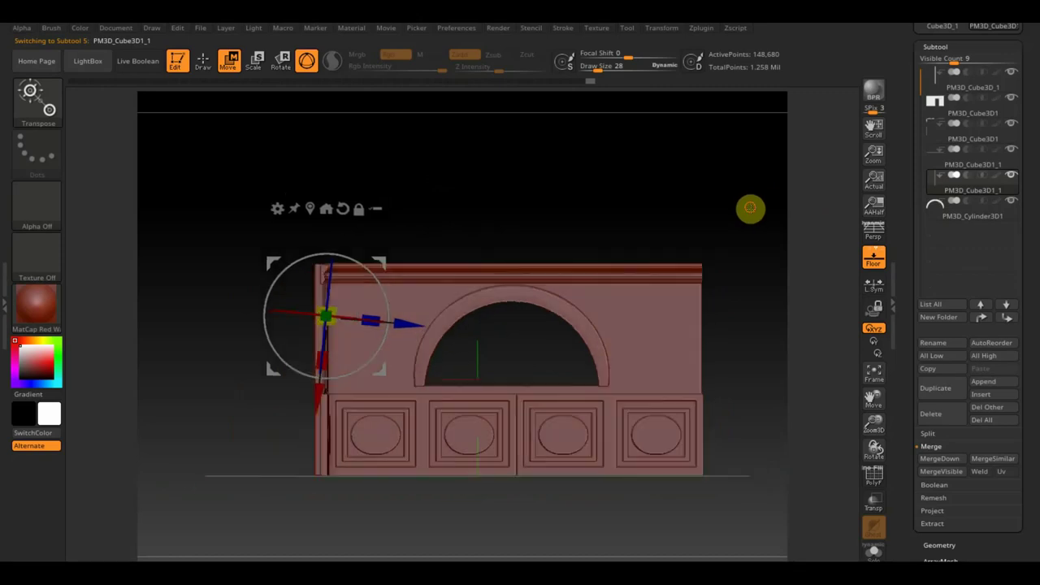
{"action": "mouse_move", "coordinate": [397, 319]}
{"action": "left_mouse_down"}
{"action": "mouse_move", "coordinate": [454, 329]}
{"action": "mouse_move", "coordinate": [473, 319]}
{"action": "left_mouse_up"}
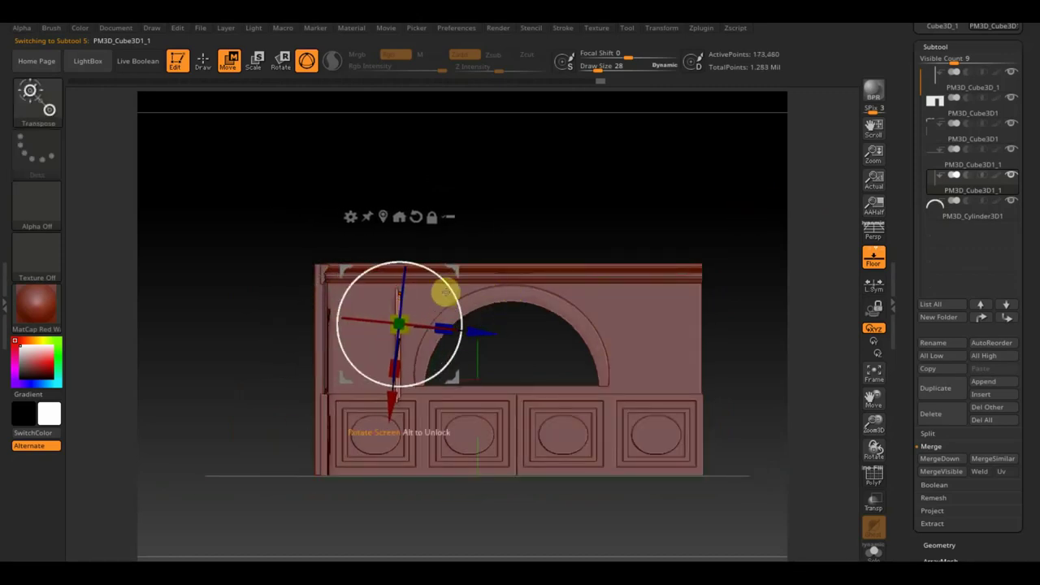
{"action": "left_click_drag", "start_coordinate": [458, 281], "coordinate": [451, 291]}
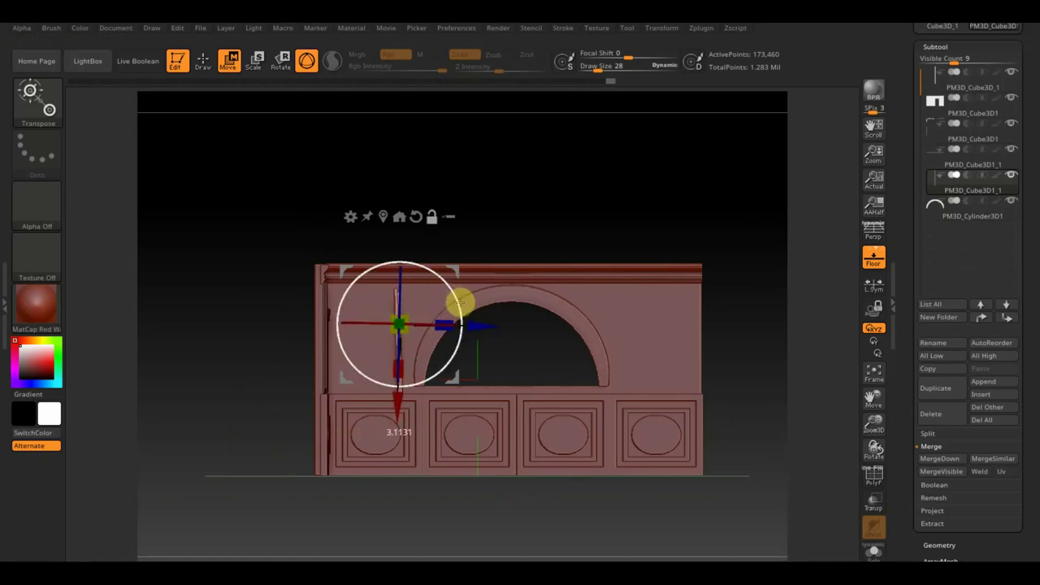
{"action": "left_click_drag", "start_coordinate": [460, 302], "coordinate": [456, 303]}
{"action": "left_click_drag", "start_coordinate": [374, 321], "coordinate": [273, 333]}
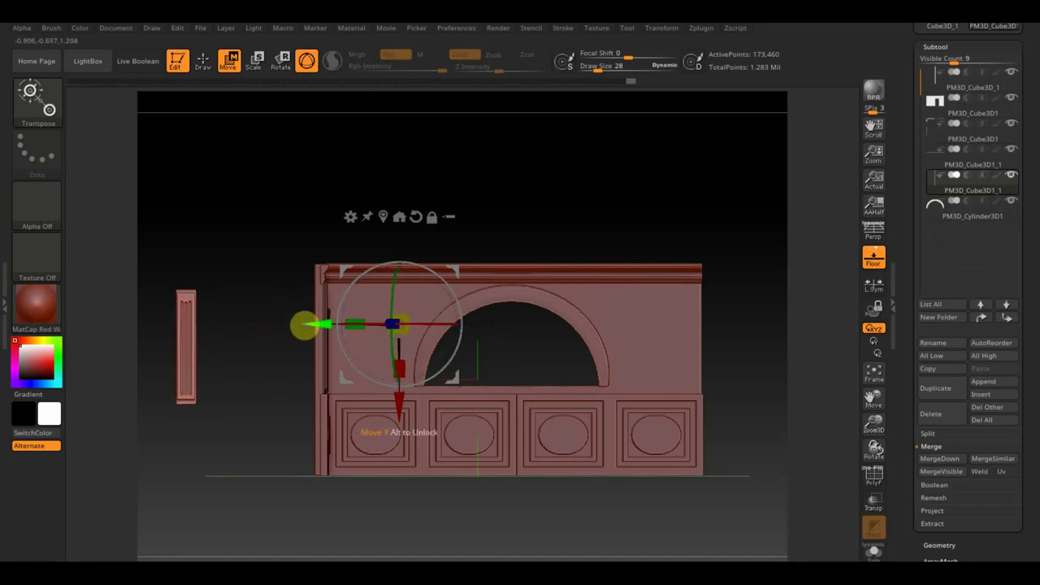
{"action": "mouse_move", "coordinate": [341, 314]}
{"action": "left_mouse_down"}
{"action": "mouse_move", "coordinate": [390, 318]}
{"action": "mouse_move", "coordinate": [93, 325]}
{"action": "mouse_move", "coordinate": [322, 309]}
{"action": "left_mouse_up"}
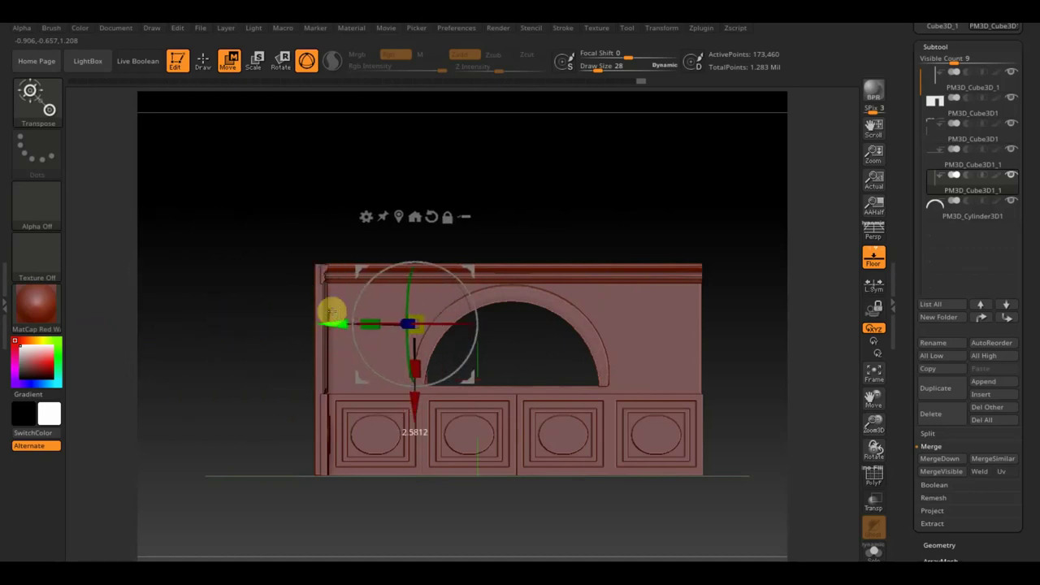
{"action": "mouse_move", "coordinate": [444, 265]}
{"action": "left_mouse_down"}
{"action": "mouse_move", "coordinate": [619, 246]}
{"action": "mouse_move", "coordinate": [608, 313]}
{"action": "mouse_move", "coordinate": [490, 333]}
{"action": "left_mouse_up"}
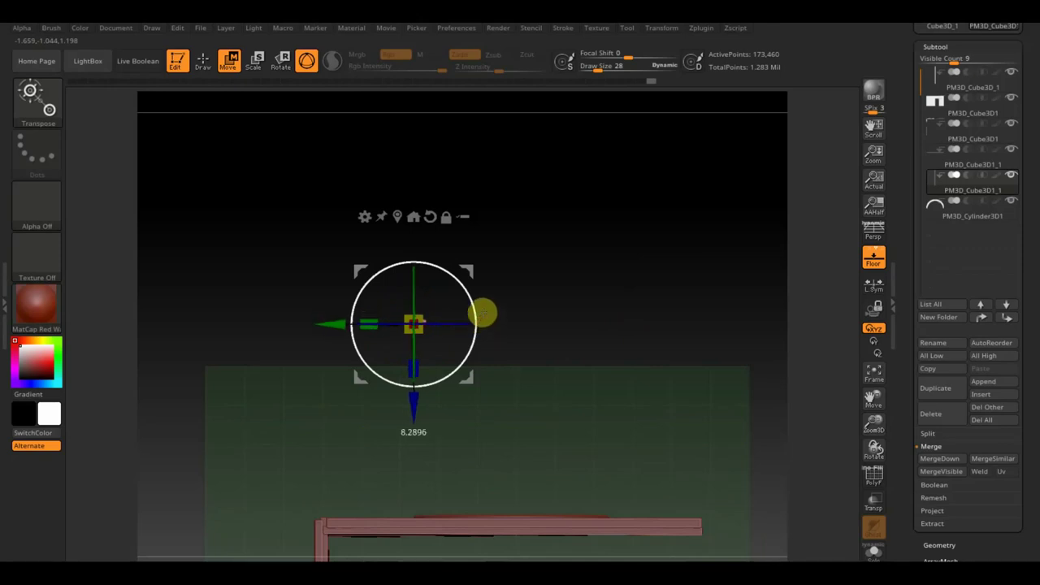
{"action": "mouse_move", "coordinate": [406, 408]}
{"action": "left_mouse_down"}
{"action": "mouse_move", "coordinate": [419, 528]}
{"action": "mouse_move", "coordinate": [418, 553]}
{"action": "mouse_move", "coordinate": [406, 555]}
{"action": "left_mouse_up"}
{"action": "left_click_drag", "start_coordinate": [626, 294], "coordinate": [582, 160], "text": "alt"}
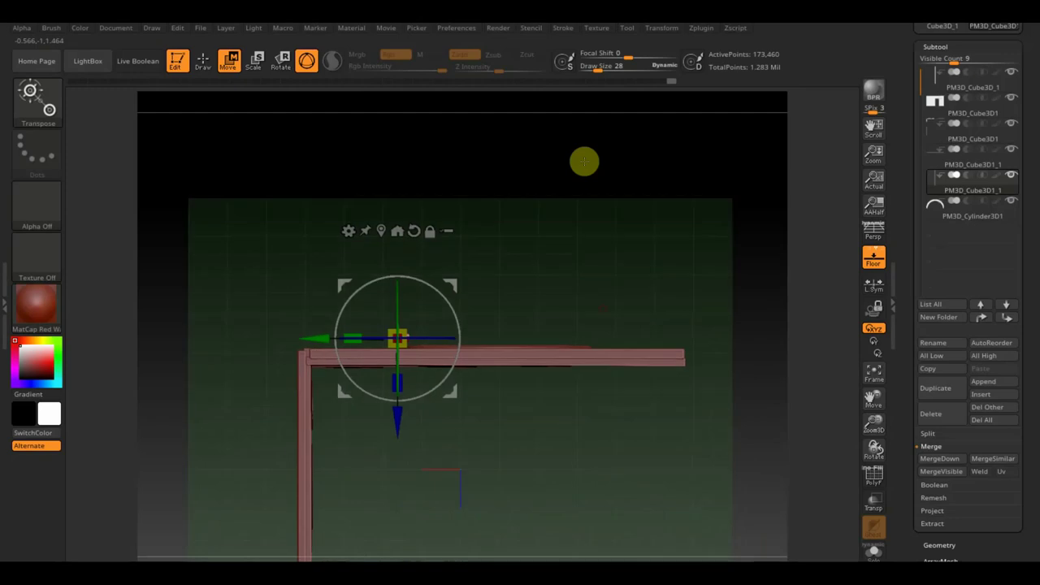
{"action": "left_click_drag", "start_coordinate": [401, 418], "coordinate": [394, 446]}
{"action": "mouse_move", "coordinate": [583, 223]}
{"action": "left_mouse_down", "text": "shift"}
{"action": "mouse_move", "coordinate": [554, 154]}
{"action": "mouse_move", "coordinate": [532, 264]}
{"action": "left_mouse_up", "text": "shift"}
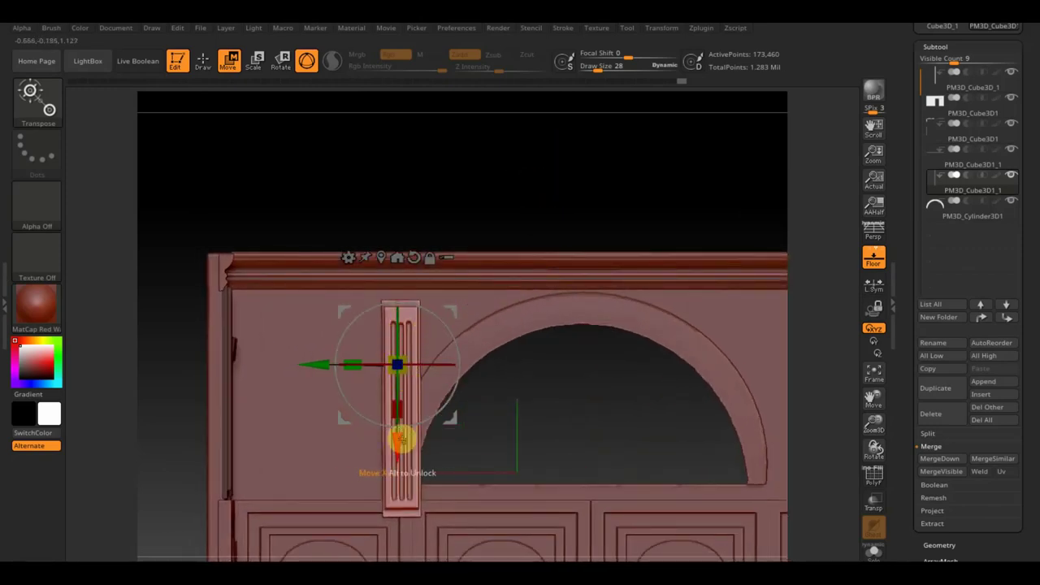
- Raise the pilaster slightly and set it flush against the wall
{"action": "left_click_drag", "start_coordinate": [395, 447], "coordinate": [390, 437]}
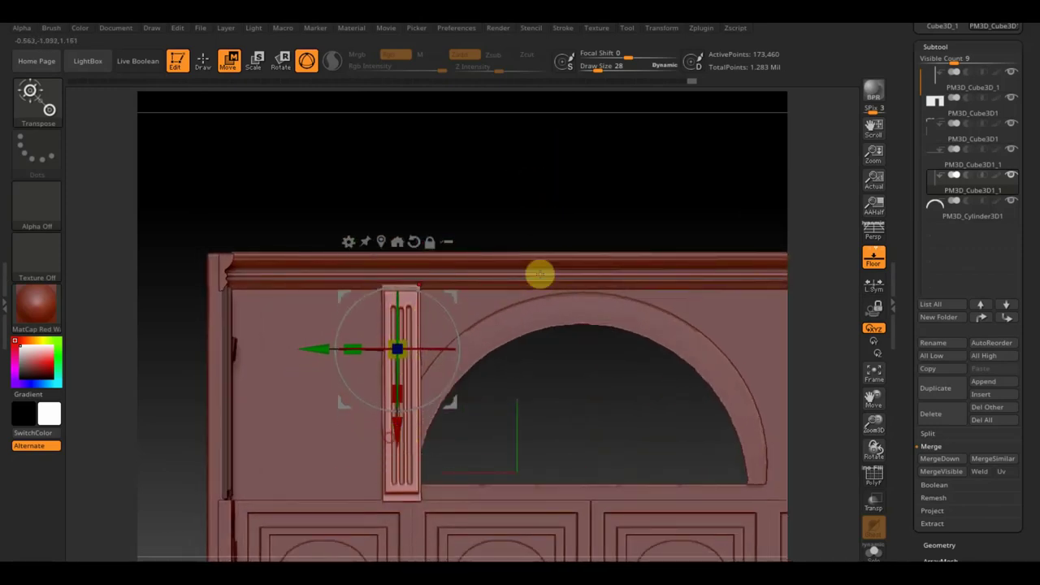
{"action": "left_click_drag", "start_coordinate": [563, 197], "coordinate": [543, 228]}
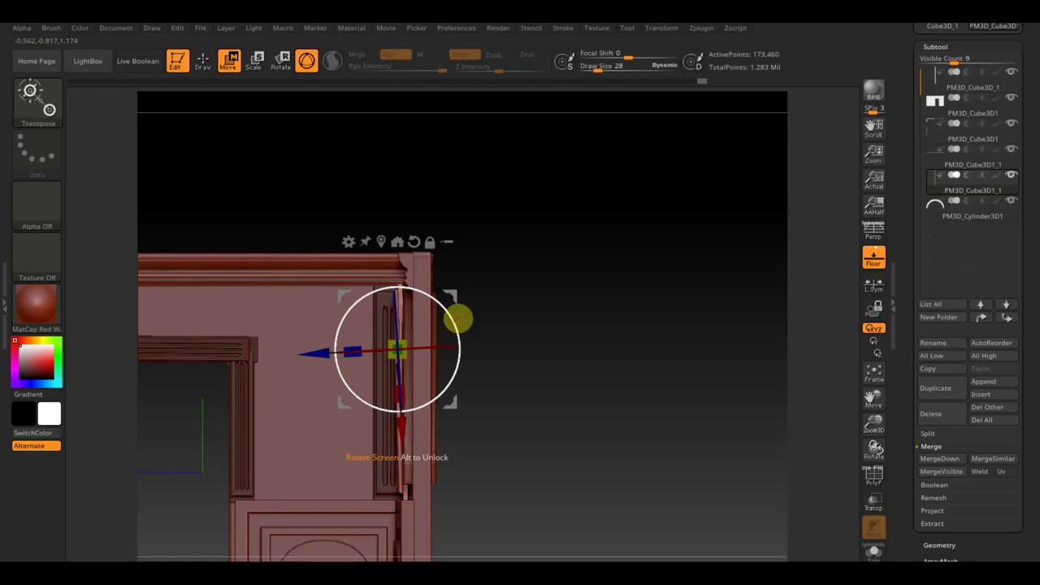
{"action": "left_click_drag", "start_coordinate": [320, 353], "coordinate": [315, 355]}
{"action": "left_click_drag", "start_coordinate": [503, 321], "coordinate": [609, 190]}
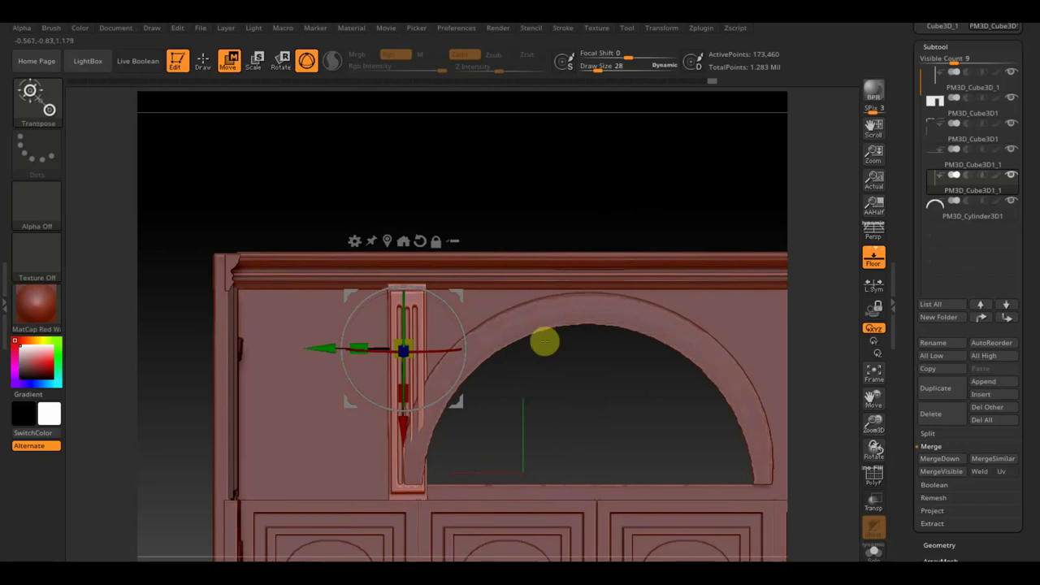
- Ctrl-drag pilaster copies beside the arch and at each end of the wall
{"action": "mouse_move", "coordinate": [640, 191]}
{"action": "left_mouse_down", "text": "alt"}
{"action": "mouse_move", "coordinate": [531, 187]}
{"action": "mouse_move", "coordinate": [541, 176]}
{"action": "mouse_move", "coordinate": [527, 153]}
{"action": "left_mouse_up", "text": "alt"}
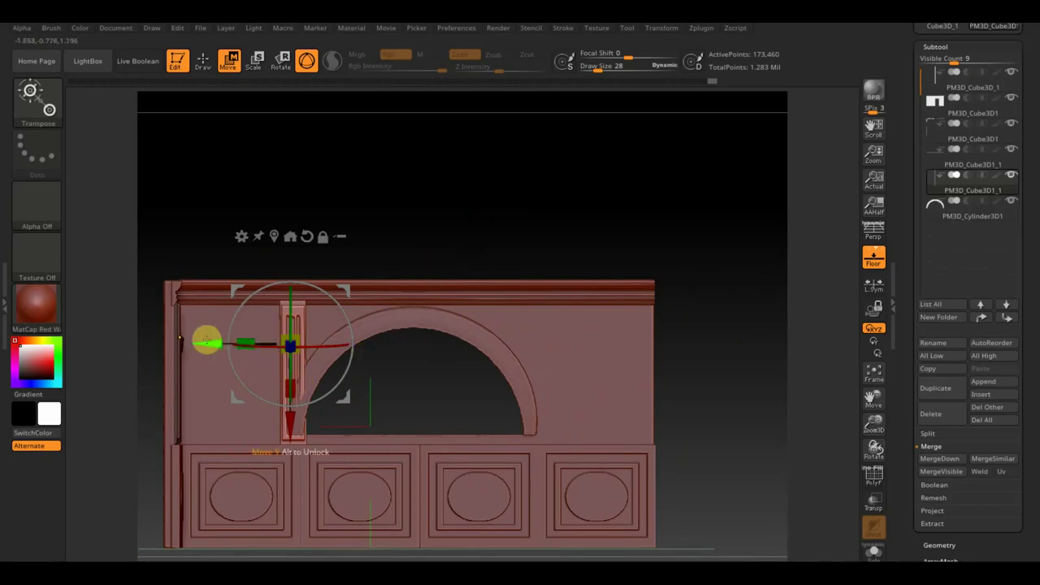
{"action": "mouse_move", "coordinate": [200, 336]}
{"action": "left_mouse_down", "text": "ctrl"}
{"action": "mouse_move", "coordinate": [441, 365]}
{"action": "mouse_move", "coordinate": [448, 344]}
{"action": "mouse_move", "coordinate": [556, 353]}
{"action": "mouse_move", "coordinate": [528, 338]}
{"action": "mouse_move", "coordinate": [111, 343]}
{"action": "left_mouse_up", "text": "ctrl"}
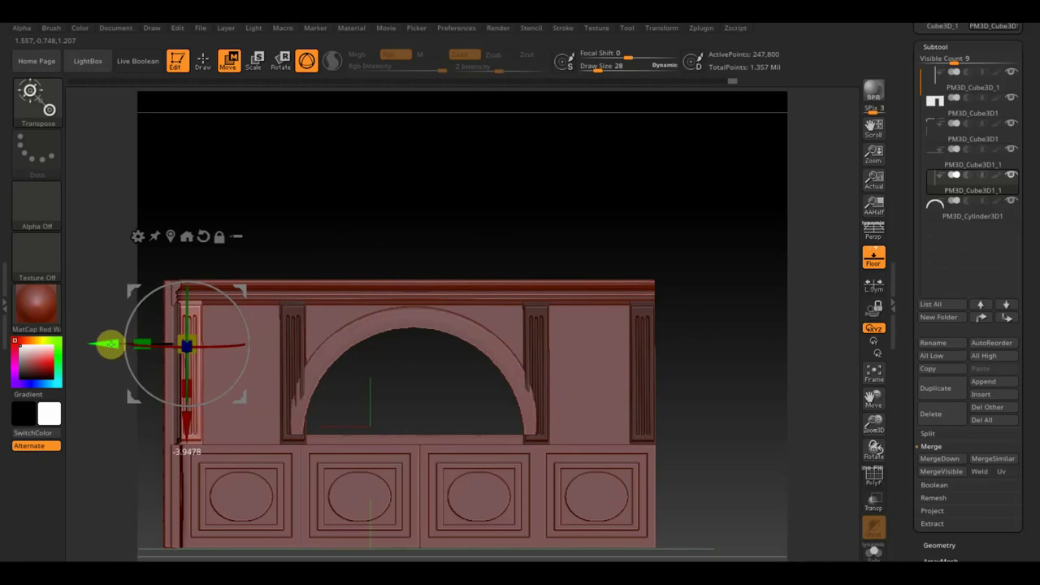
{"action": "mouse_move", "coordinate": [290, 241]}
{"action": "left_mouse_down"}
{"action": "mouse_move", "coordinate": [392, 181]}
{"action": "mouse_move", "coordinate": [381, 167]}
{"action": "mouse_move", "coordinate": [411, 139]}
{"action": "mouse_move", "coordinate": [370, 150]}
{"action": "mouse_move", "coordinate": [409, 149]}
{"action": "mouse_move", "coordinate": [420, 160]}
{"action": "left_mouse_up"}
{"action": "mouse_move", "coordinate": [480, 176]}
{"action": "left_mouse_down", "text": "alt"}
{"action": "mouse_move", "coordinate": [471, 119]}
{"action": "mouse_move", "coordinate": [547, 138]}
{"action": "left_mouse_up", "text": "alt"}
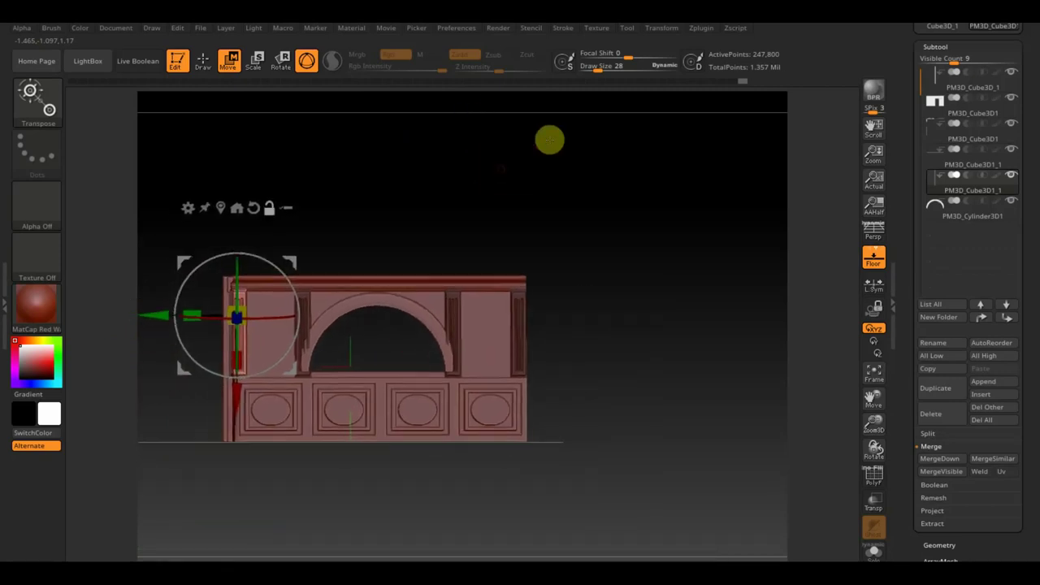
- TrimRect the arch piece's overlapping sections so it ends cleanly between the pilasters
{"action": "left_click", "coordinate": [203, 60]}
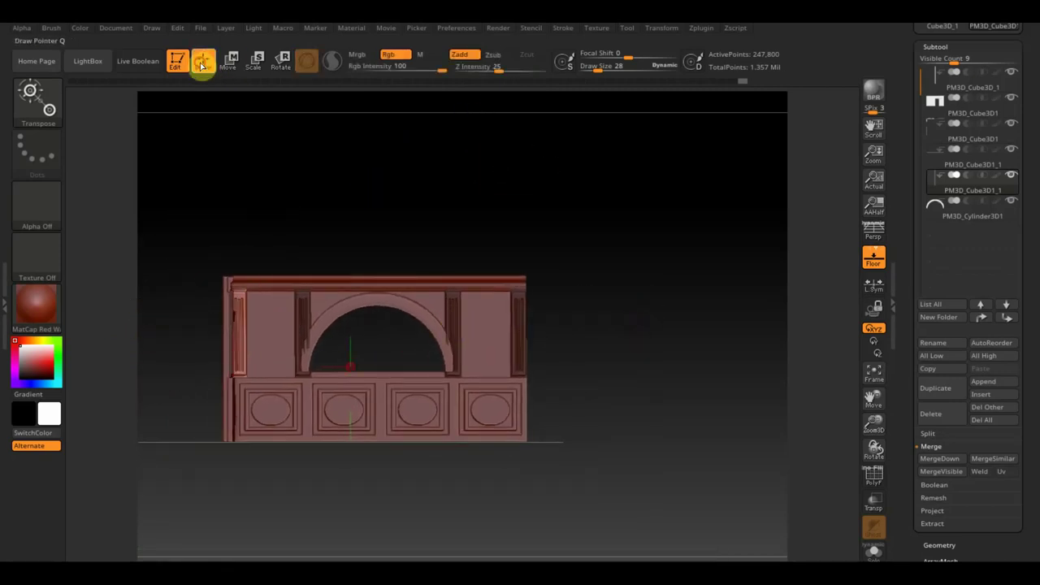
{"action": "left_click", "coordinate": [442, 330], "text": "alt"}
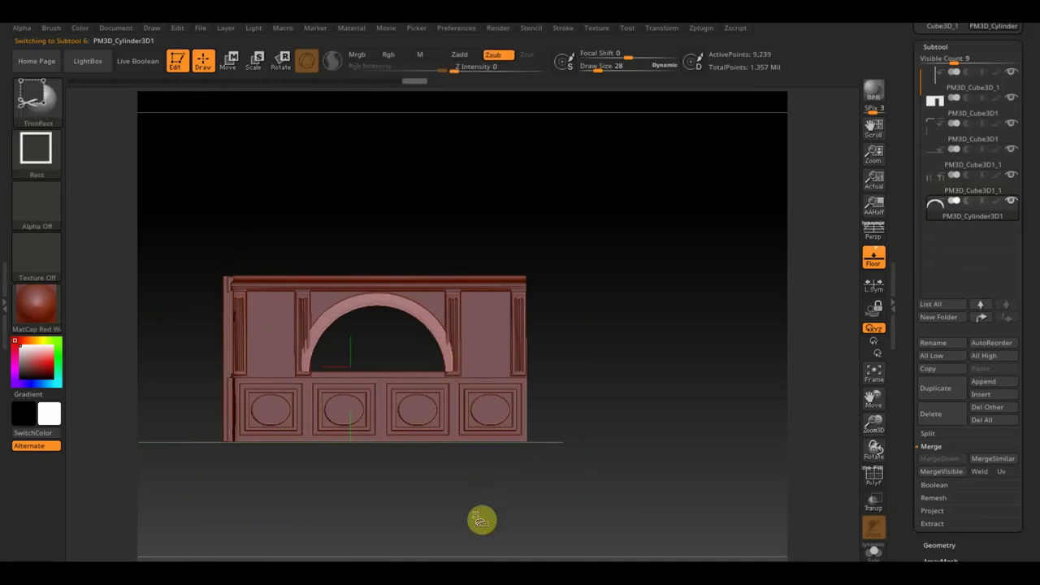
{"action": "left_click_drag", "start_coordinate": [666, 509], "coordinate": [446, 288]}
{"action": "left_click_drag", "start_coordinate": [237, 242], "coordinate": [307, 433]}
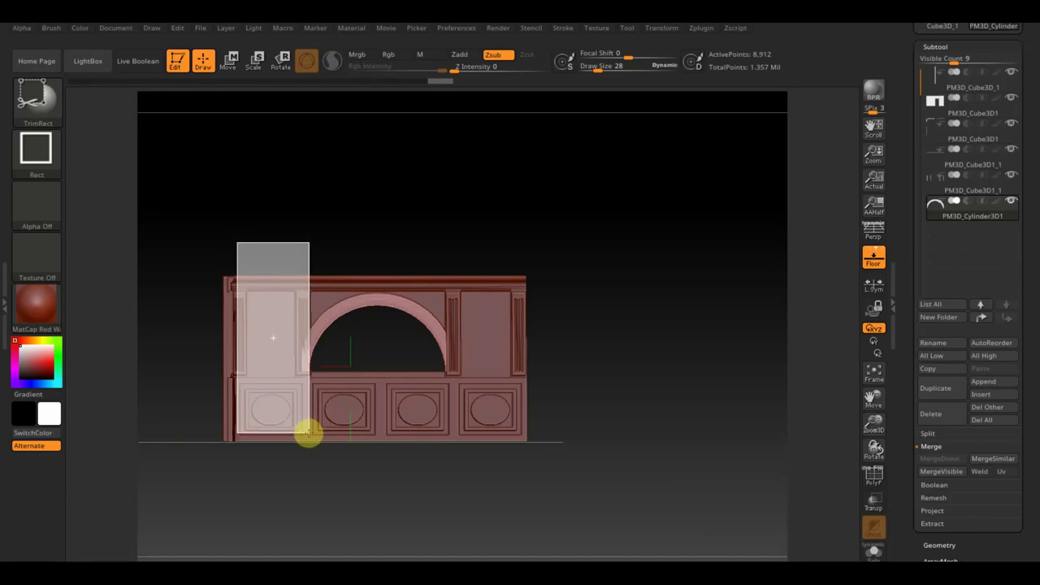
{"action": "left_click_drag", "start_coordinate": [307, 433], "coordinate": [305, 431], "text": "ctrl+shift"}
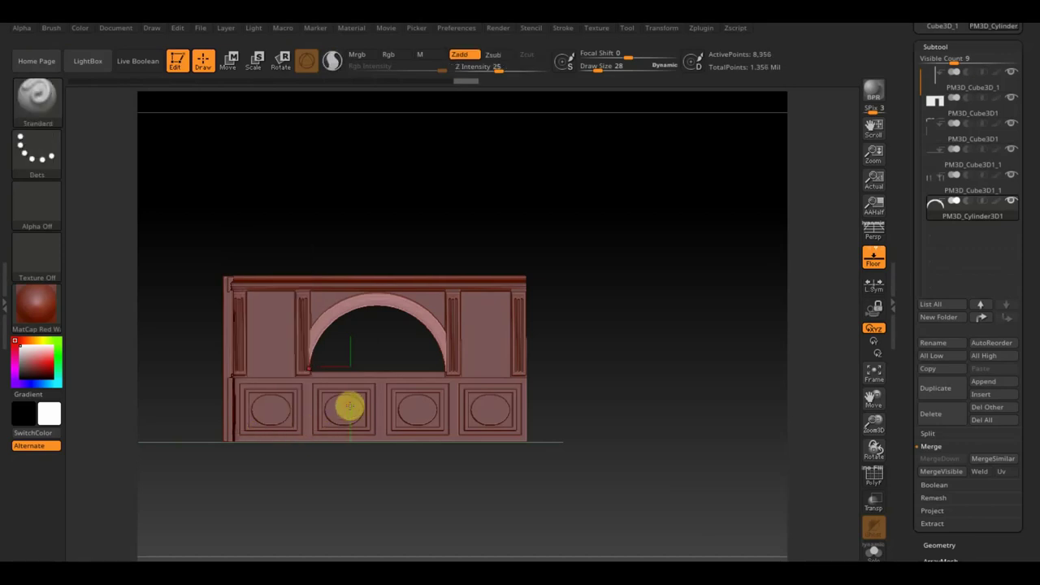
{"action": "mouse_move", "coordinate": [594, 261]}
{"action": "left_mouse_down", "text": "alt"}
{"action": "mouse_move", "coordinate": [650, 384]}
{"action": "mouse_move", "coordinate": [640, 339]}
{"action": "mouse_move", "coordinate": [624, 363]}
{"action": "mouse_move", "coordinate": [645, 285]}
{"action": "mouse_move", "coordinate": [624, 319]}
{"action": "mouse_move", "coordinate": [657, 316]}
{"action": "left_mouse_up", "text": "alt"}
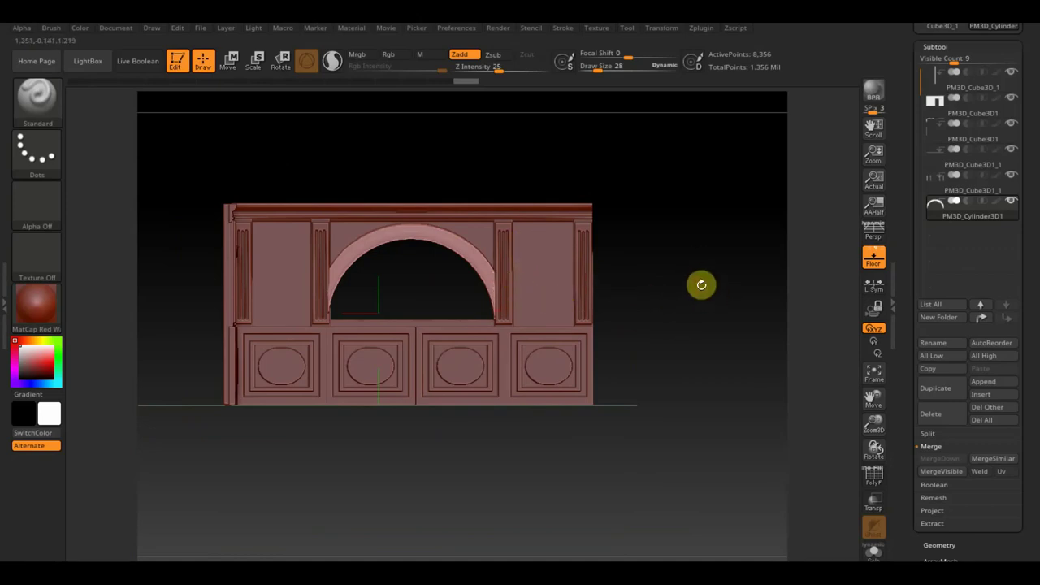
{"action": "mouse_move", "coordinate": [528, 301]}
{"action": "left_mouse_down"}
{"action": "mouse_move", "coordinate": [720, 295]}
{"action": "mouse_move", "coordinate": [671, 355]}
{"action": "mouse_move", "coordinate": [701, 367]}
{"action": "mouse_move", "coordinate": [659, 371]}
{"action": "mouse_move", "coordinate": [658, 434]}
{"action": "mouse_move", "coordinate": [650, 306]}
{"action": "mouse_move", "coordinate": [640, 358]}
{"action": "left_mouse_up"}
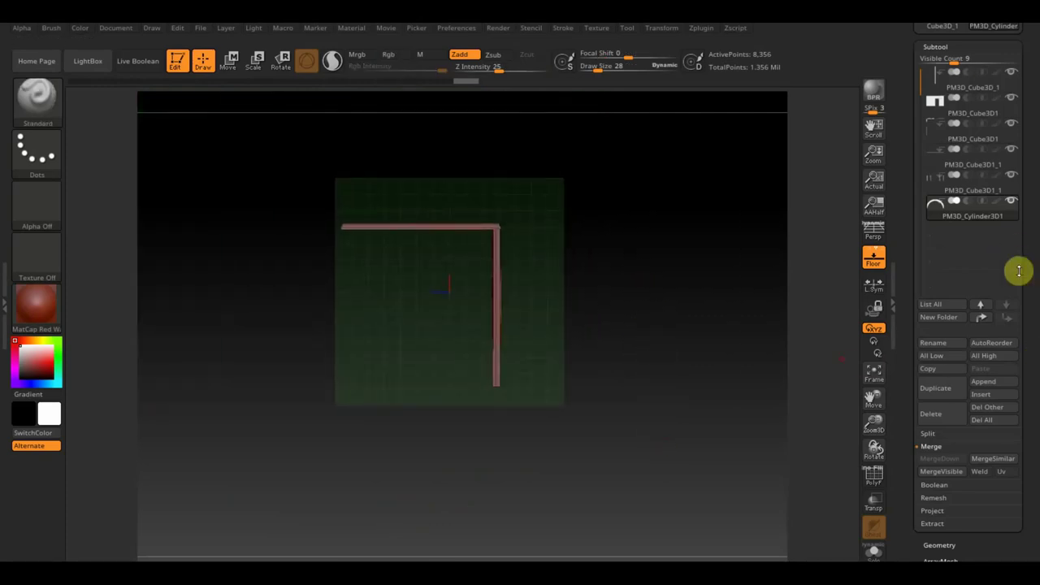
{"action": "left_click", "coordinate": [984, 381]}
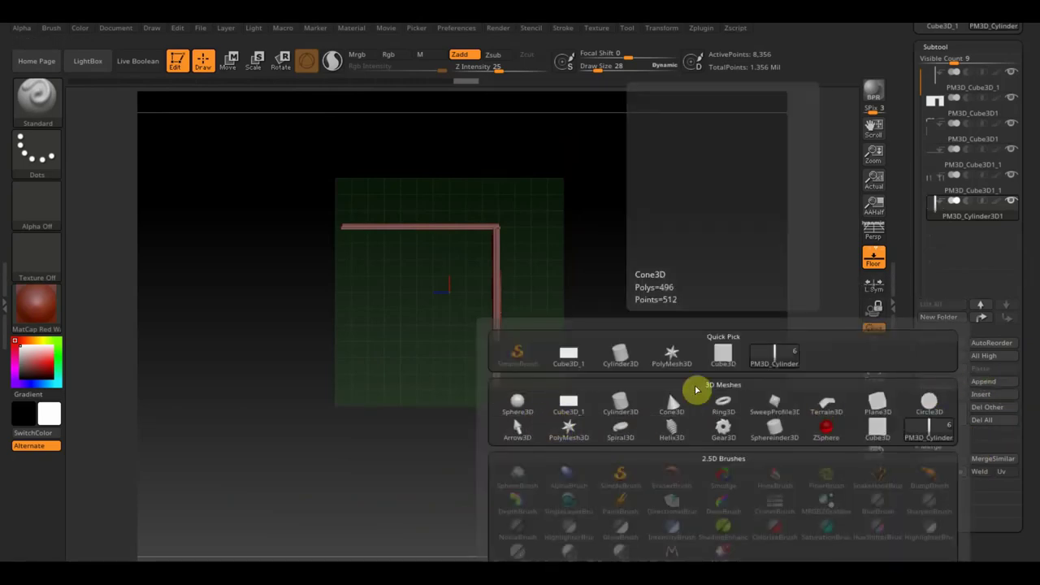
- Append a Cube3D, scale it into a thin strip and move it left
{"action": "left_click", "coordinate": [723, 353]}
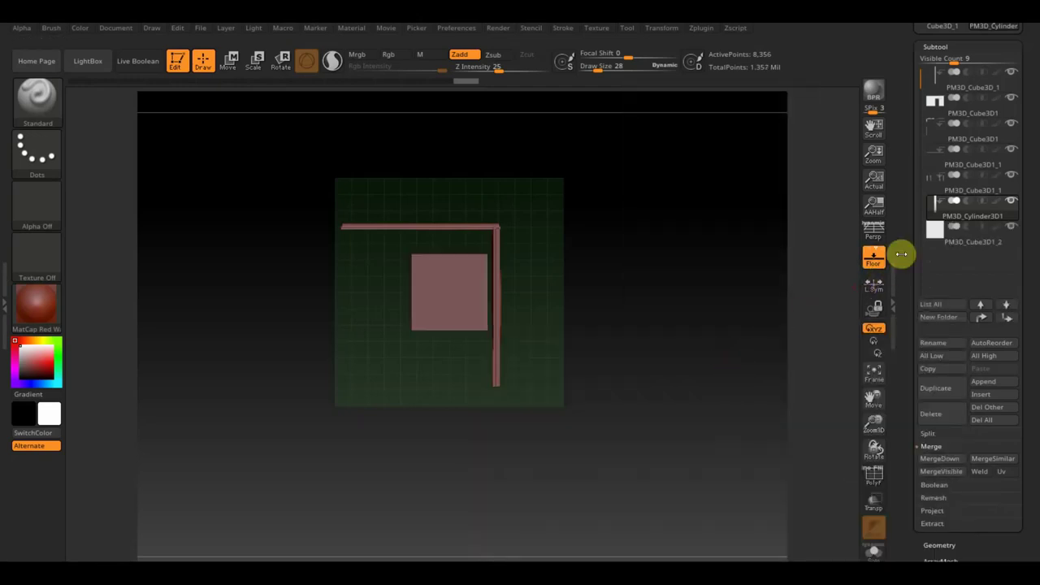
{"action": "left_click", "coordinate": [934, 237]}
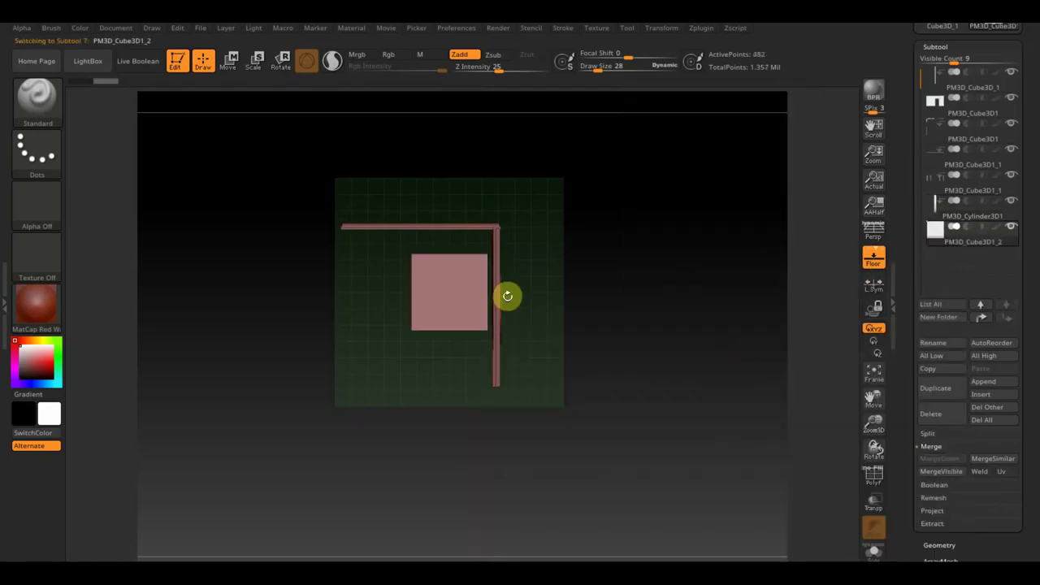
{"action": "left_click", "coordinate": [228, 61]}
{"action": "left_click_drag", "start_coordinate": [404, 290], "coordinate": [425, 288]}
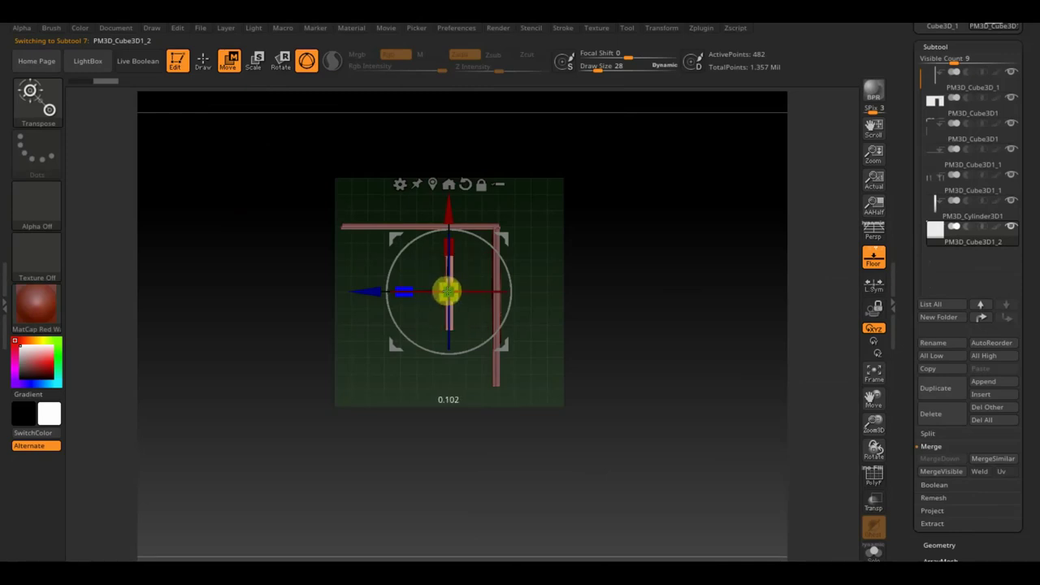
{"action": "left_click_drag", "start_coordinate": [358, 291], "coordinate": [256, 290]}
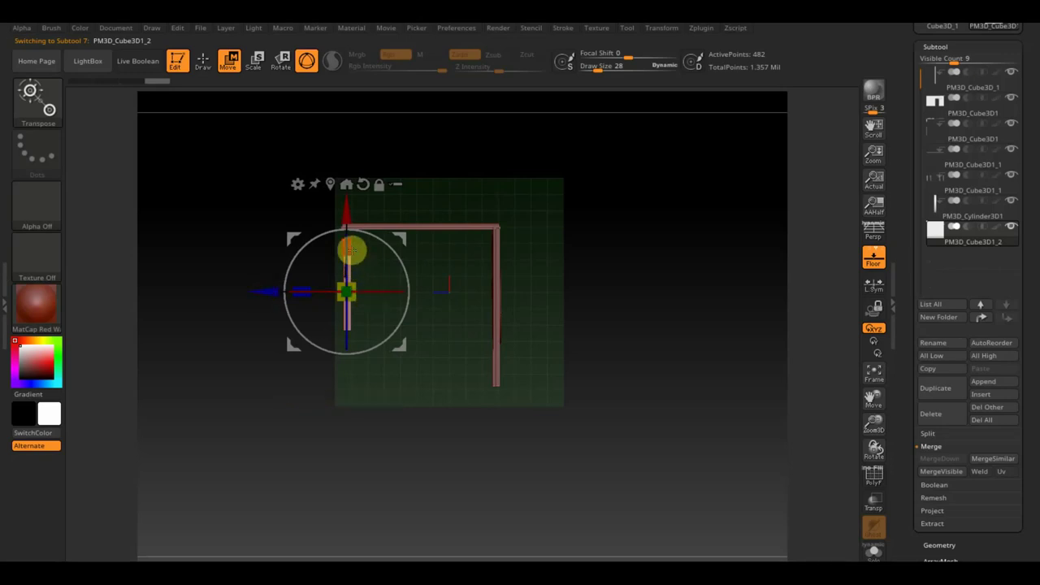
- Lower the thin post and nudge its depth so it sits at the wall's left end
{"action": "mouse_move", "coordinate": [597, 238]}
{"action": "left_mouse_down"}
{"action": "mouse_move", "coordinate": [593, 155]}
{"action": "mouse_move", "coordinate": [613, 211]}
{"action": "left_mouse_up"}
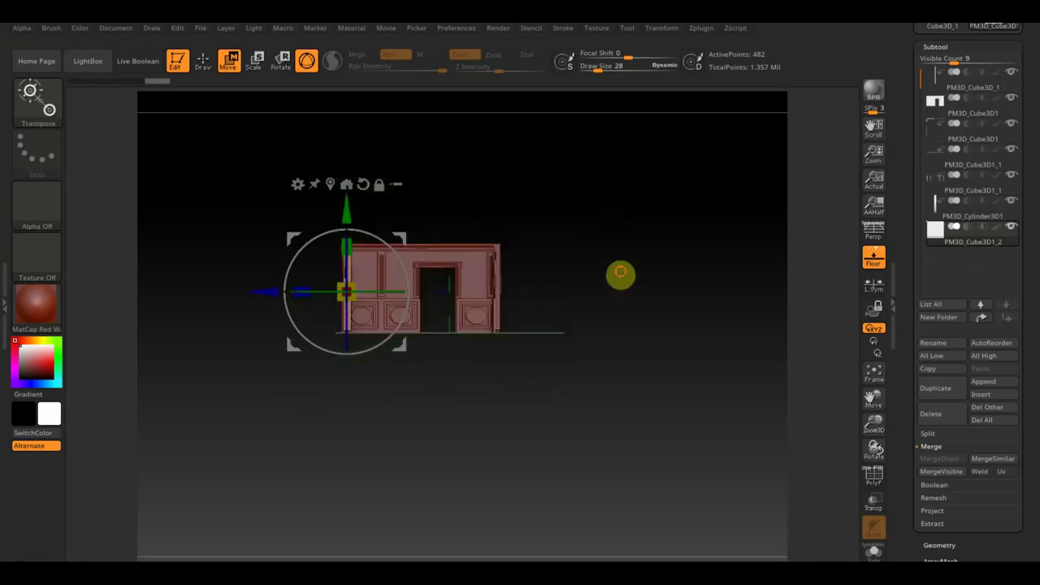
{"action": "left_click_drag", "start_coordinate": [620, 274], "coordinate": [652, 344], "text": "alt"}
{"action": "left_click_drag", "start_coordinate": [723, 348], "coordinate": [680, 339], "text": "alt"}
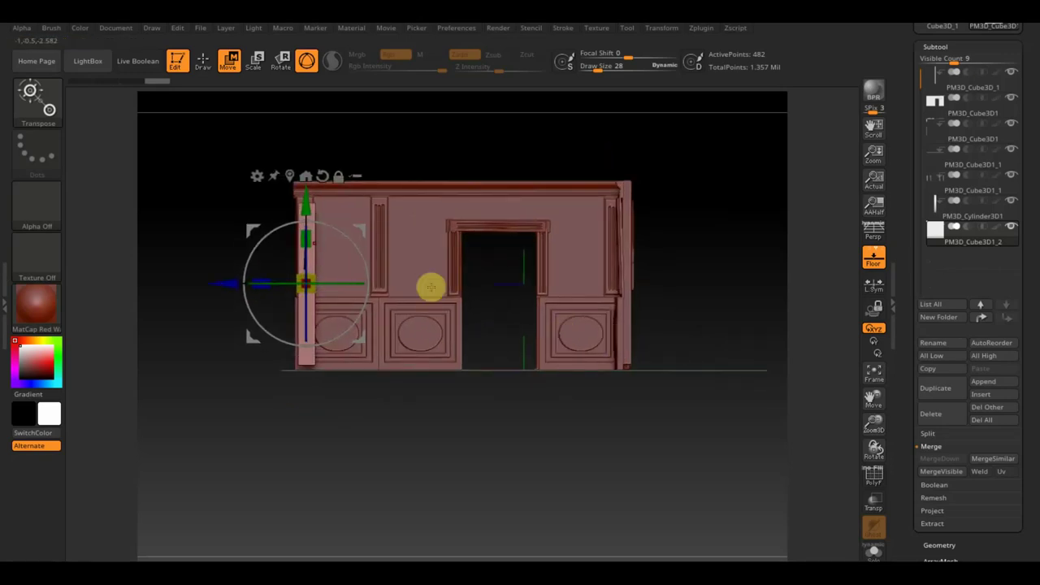
{"action": "mouse_move", "coordinate": [425, 401]}
{"action": "left_mouse_down"}
{"action": "mouse_move", "coordinate": [469, 420]}
{"action": "mouse_move", "coordinate": [464, 483]}
{"action": "mouse_move", "coordinate": [495, 417]}
{"action": "mouse_move", "coordinate": [494, 480]}
{"action": "mouse_move", "coordinate": [545, 420]}
{"action": "left_mouse_up"}
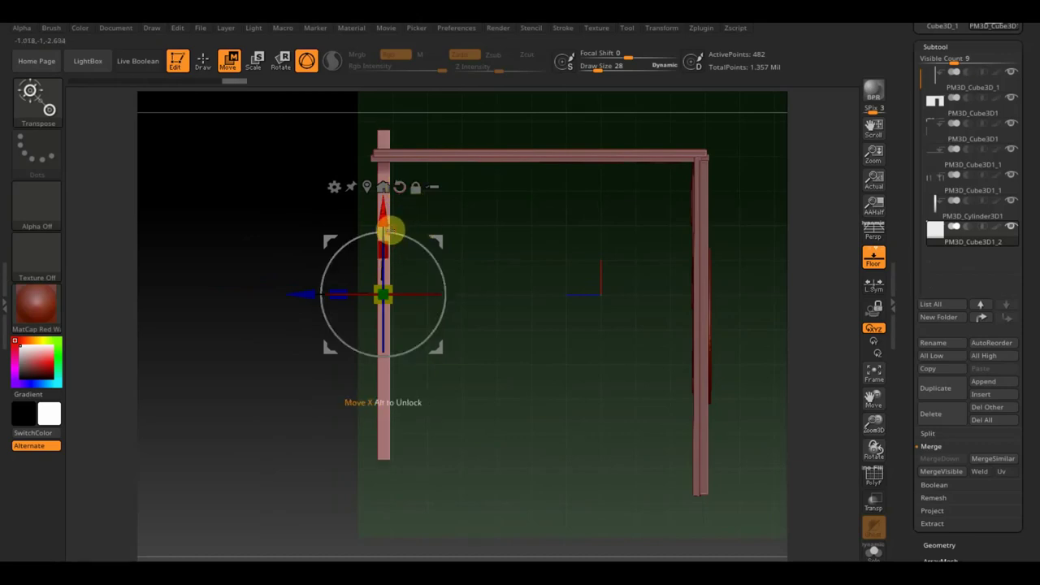
{"action": "left_click_drag", "start_coordinate": [391, 230], "coordinate": [383, 234]}
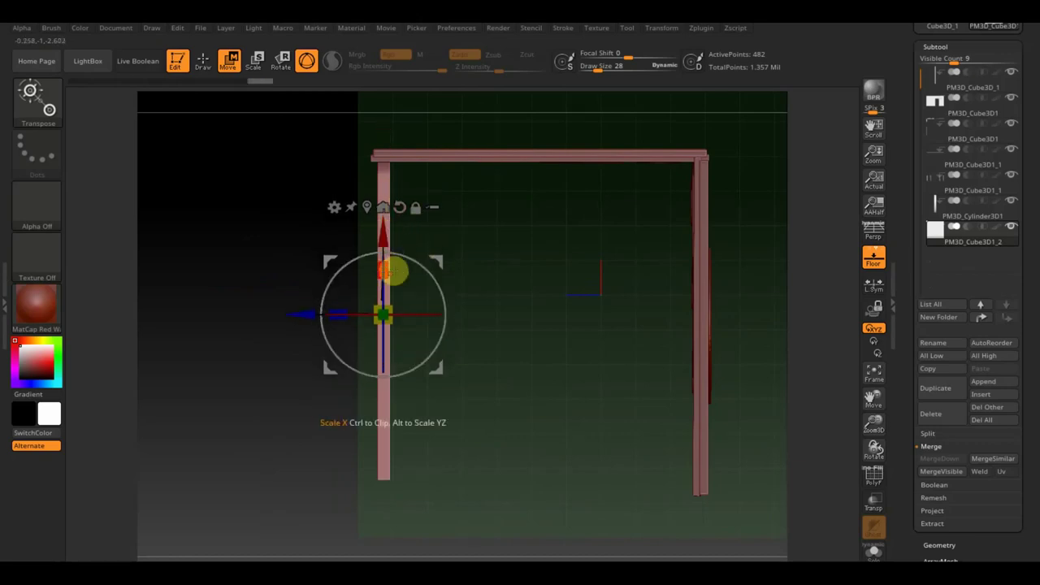
{"action": "left_click_drag", "start_coordinate": [383, 230], "coordinate": [386, 241]}
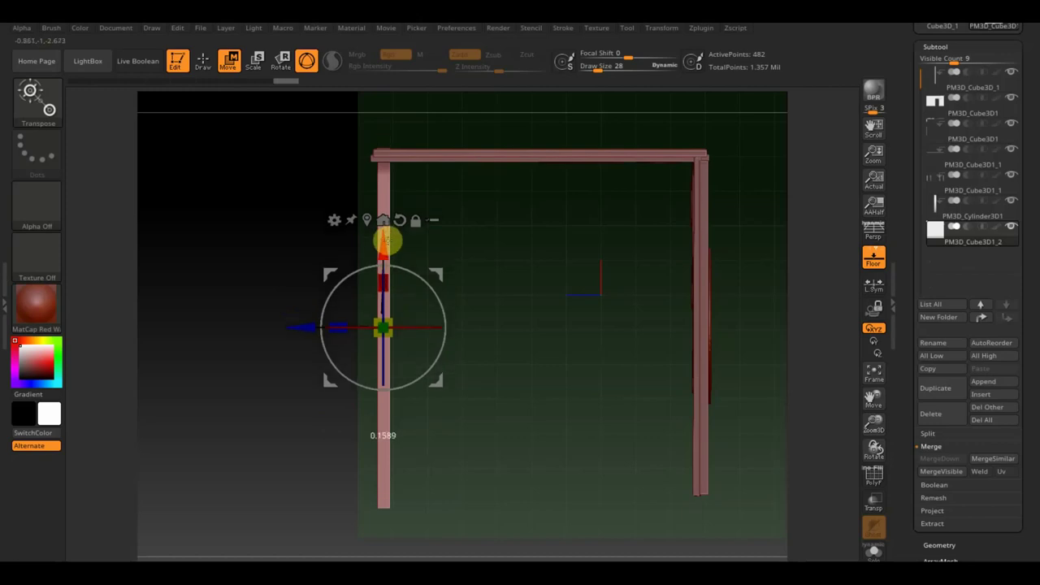
{"action": "left_click_drag", "start_coordinate": [301, 325], "coordinate": [291, 326]}
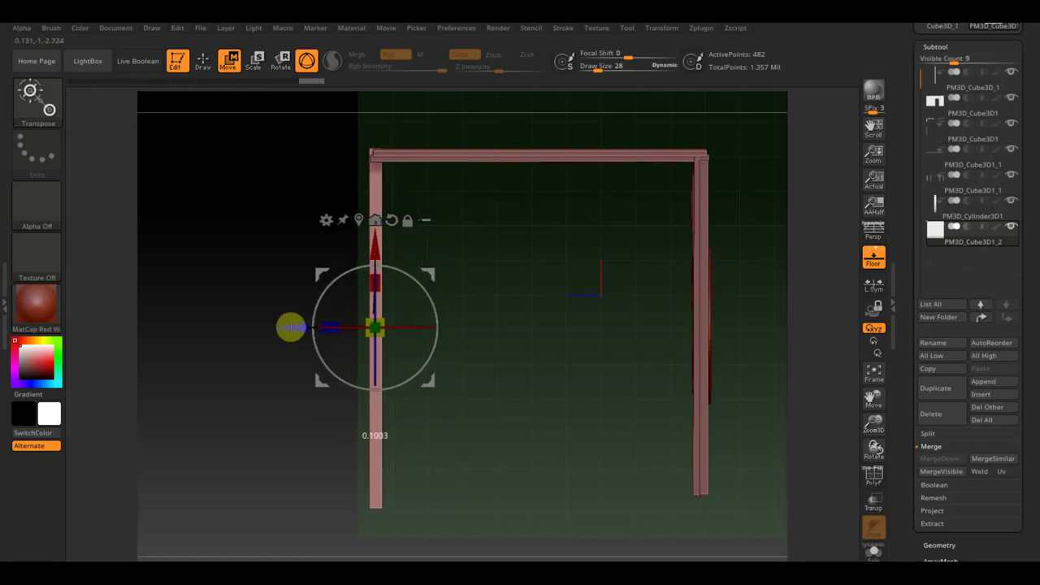
{"action": "left_click_drag", "start_coordinate": [536, 371], "coordinate": [537, 264], "text": "shift"}
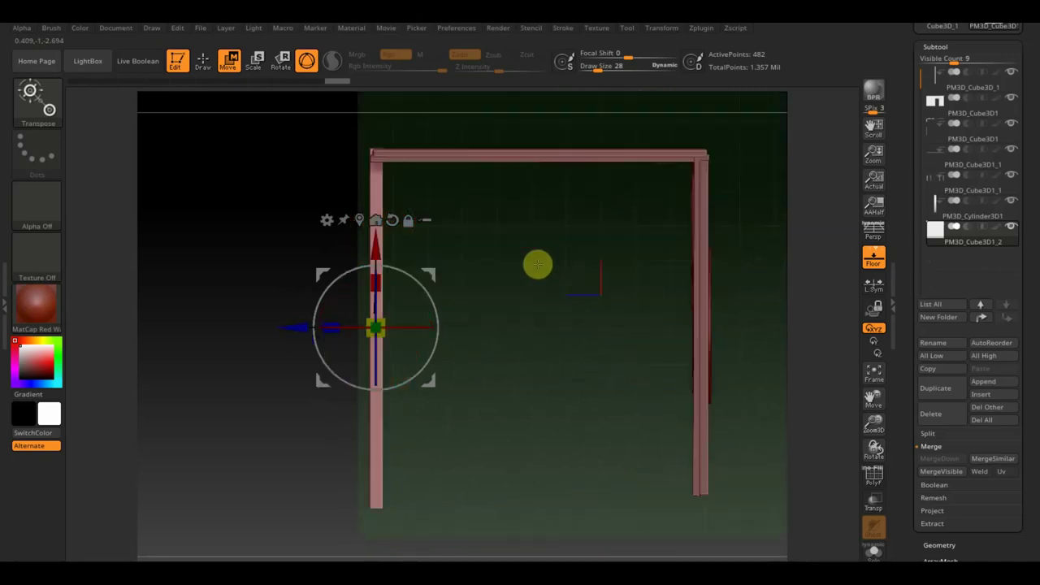
{"action": "left_click_drag", "start_coordinate": [289, 326], "coordinate": [276, 327]}
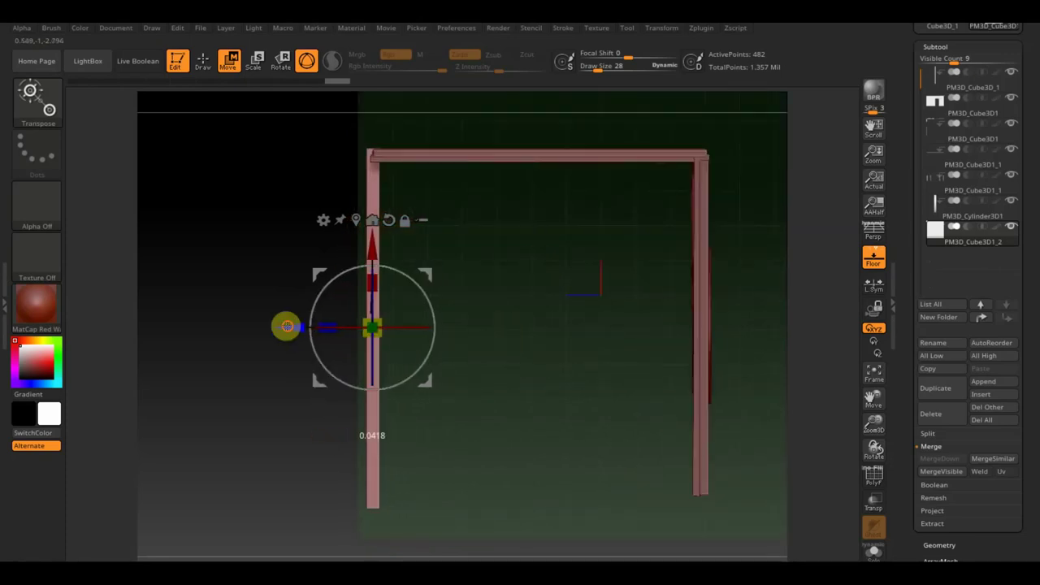
{"action": "mouse_move", "coordinate": [485, 401]}
{"action": "left_mouse_down"}
{"action": "mouse_move", "coordinate": [480, 284]}
{"action": "mouse_move", "coordinate": [494, 354]}
{"action": "left_mouse_up"}
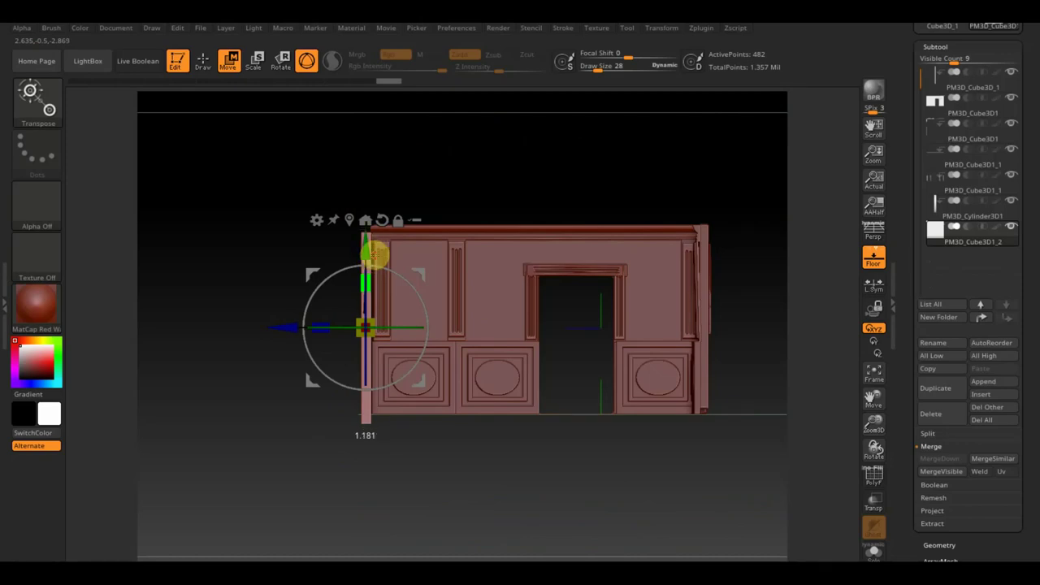
{"action": "left_click_drag", "start_coordinate": [573, 176], "coordinate": [512, 186]}
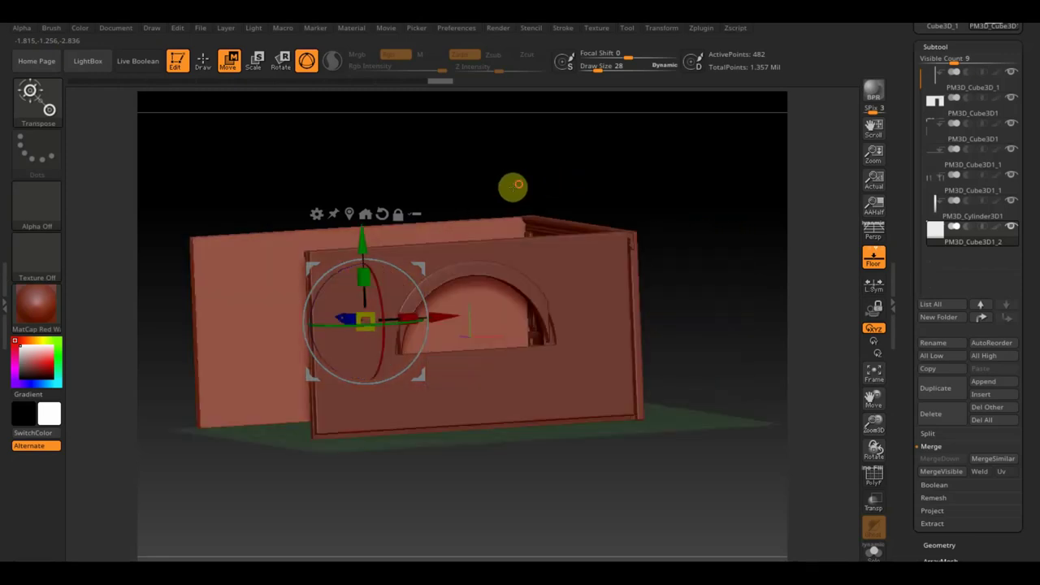
{"action": "mouse_move", "coordinate": [590, 166]}
{"action": "left_mouse_down"}
{"action": "mouse_move", "coordinate": [631, 227]}
{"action": "mouse_move", "coordinate": [617, 258]}
{"action": "mouse_move", "coordinate": [659, 260]}
{"action": "mouse_move", "coordinate": [713, 185]}
{"action": "mouse_move", "coordinate": [719, 192]}
{"action": "left_mouse_up"}
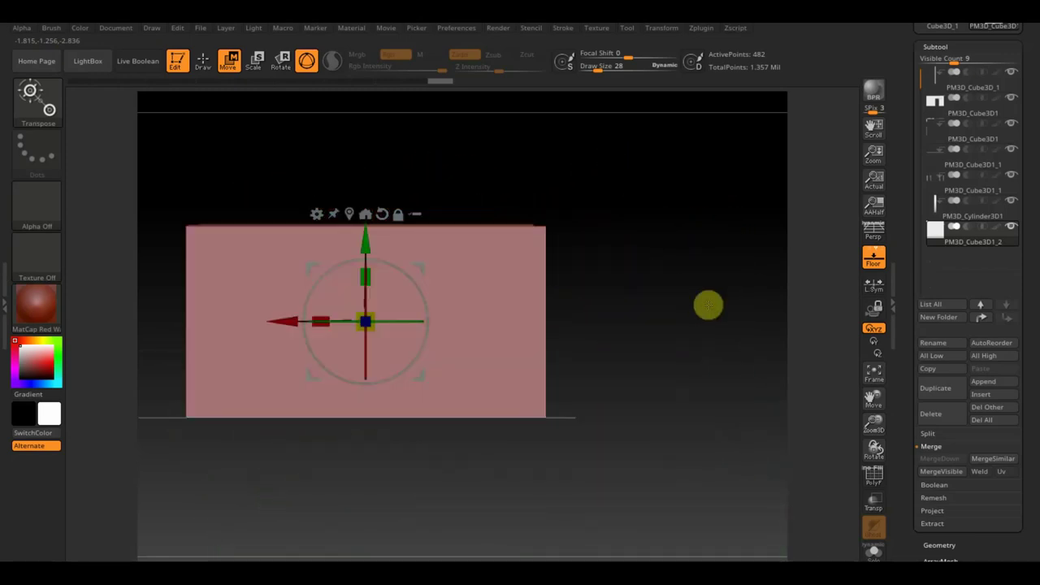
{"action": "mouse_move", "coordinate": [699, 309]}
{"action": "left_mouse_down"}
{"action": "mouse_move", "coordinate": [640, 327]}
{"action": "mouse_move", "coordinate": [571, 326]}
{"action": "mouse_move", "coordinate": [622, 366]}
{"action": "mouse_move", "coordinate": [674, 336]}
{"action": "mouse_move", "coordinate": [646, 342]}
{"action": "mouse_move", "coordinate": [765, 216]}
{"action": "left_mouse_up"}
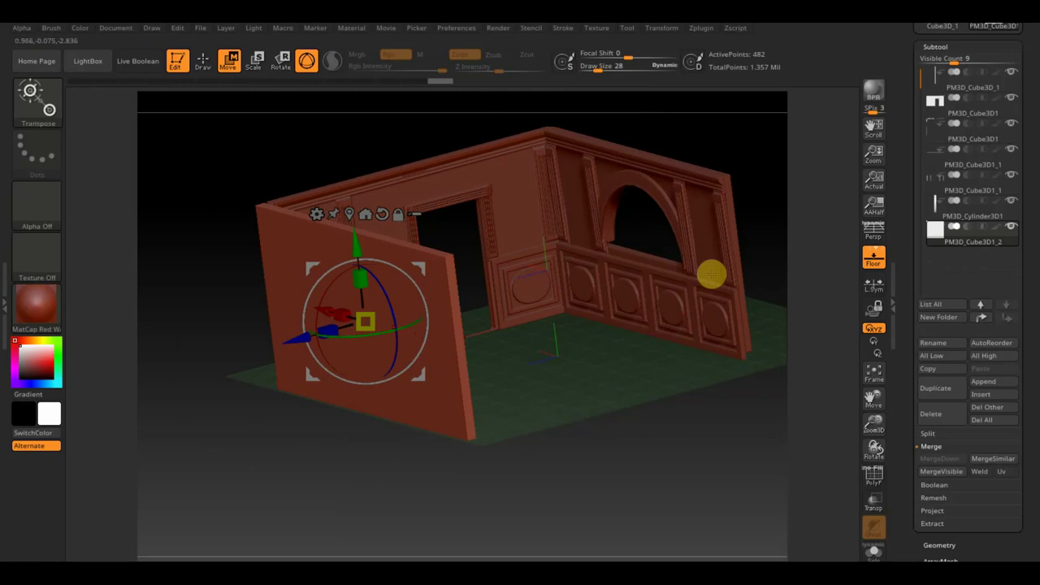
{"action": "mouse_move", "coordinate": [753, 130]}
{"action": "left_mouse_down"}
{"action": "mouse_move", "coordinate": [696, 138]}
{"action": "mouse_move", "coordinate": [748, 135]}
{"action": "mouse_move", "coordinate": [719, 241]}
{"action": "mouse_move", "coordinate": [752, 262]}
{"action": "mouse_move", "coordinate": [750, 278]}
{"action": "left_mouse_up"}
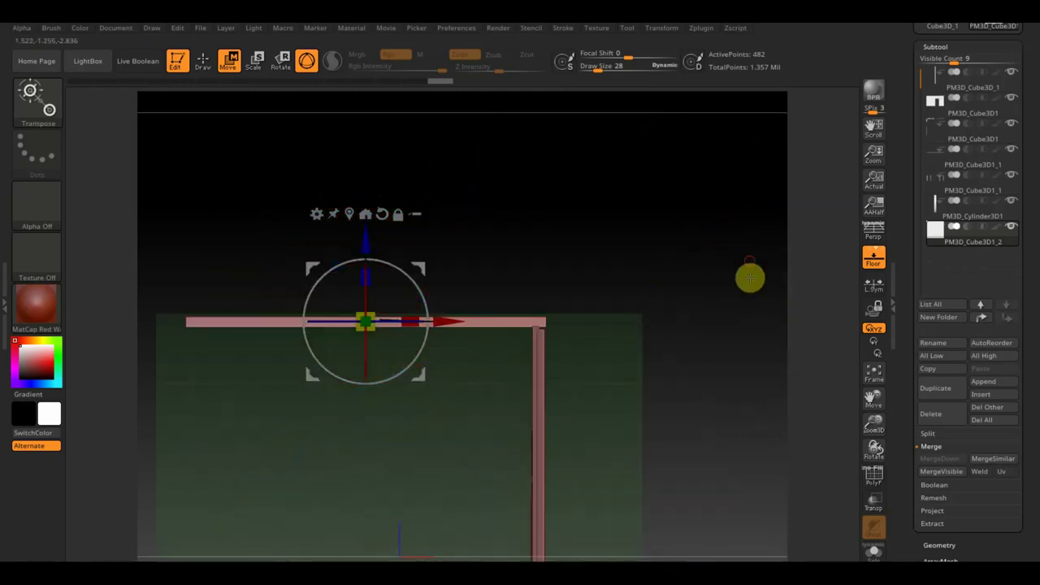
{"action": "mouse_move", "coordinate": [595, 292]}
{"action": "left_mouse_down"}
{"action": "mouse_move", "coordinate": [731, 179]}
{"action": "mouse_move", "coordinate": [691, 232]}
{"action": "mouse_move", "coordinate": [764, 293]}
{"action": "mouse_move", "coordinate": [823, 276]}
{"action": "mouse_move", "coordinate": [770, 337]}
{"action": "left_mouse_up"}
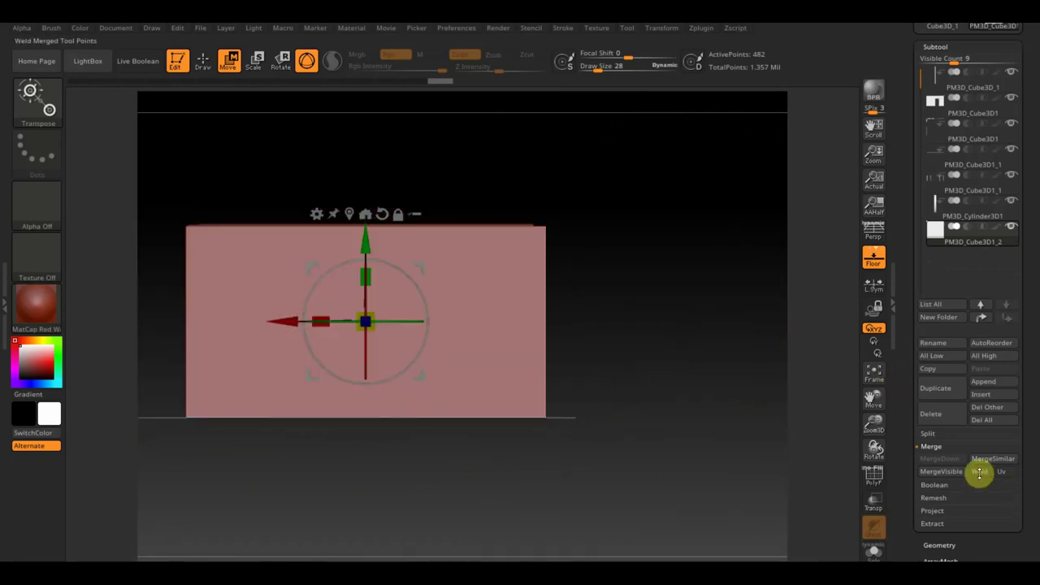
- Append a Cube3D, narrow it to door width and slide it onto the front wall
{"action": "left_click", "coordinate": [996, 384]}
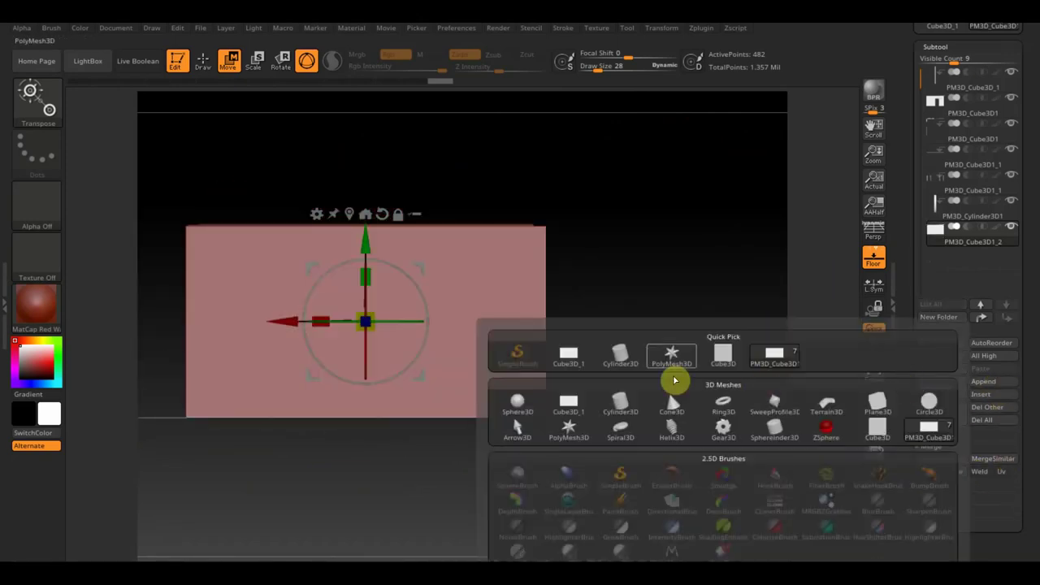
{"action": "left_click", "coordinate": [723, 352]}
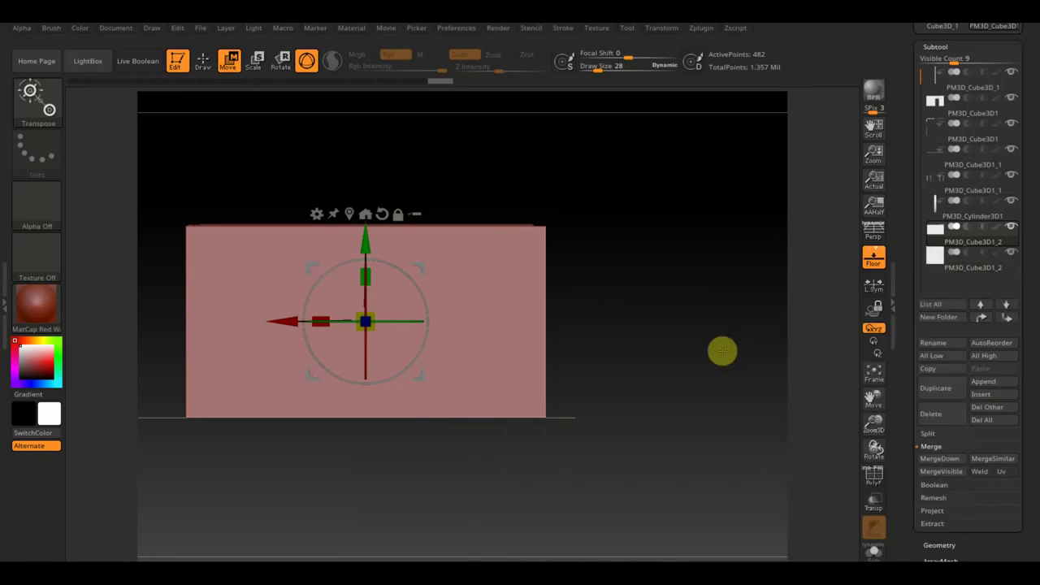
{"action": "left_click", "coordinate": [931, 268]}
{"action": "mouse_move", "coordinate": [696, 310]}
{"action": "left_mouse_down"}
{"action": "mouse_move", "coordinate": [680, 336]}
{"action": "mouse_move", "coordinate": [708, 436]}
{"action": "mouse_move", "coordinate": [751, 441]}
{"action": "mouse_move", "coordinate": [734, 295]}
{"action": "left_mouse_up"}
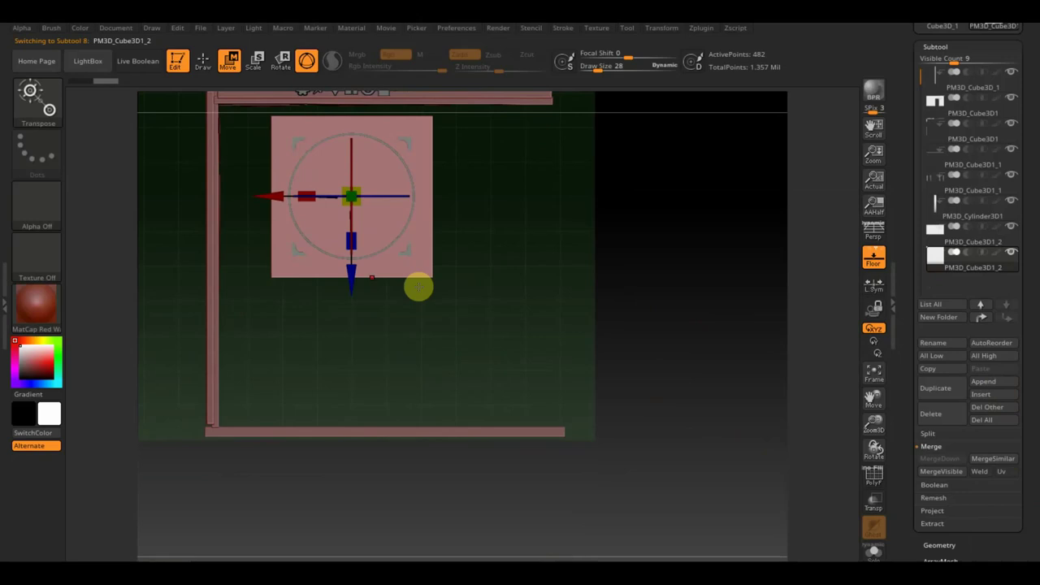
{"action": "left_click_drag", "start_coordinate": [349, 275], "coordinate": [348, 444]}
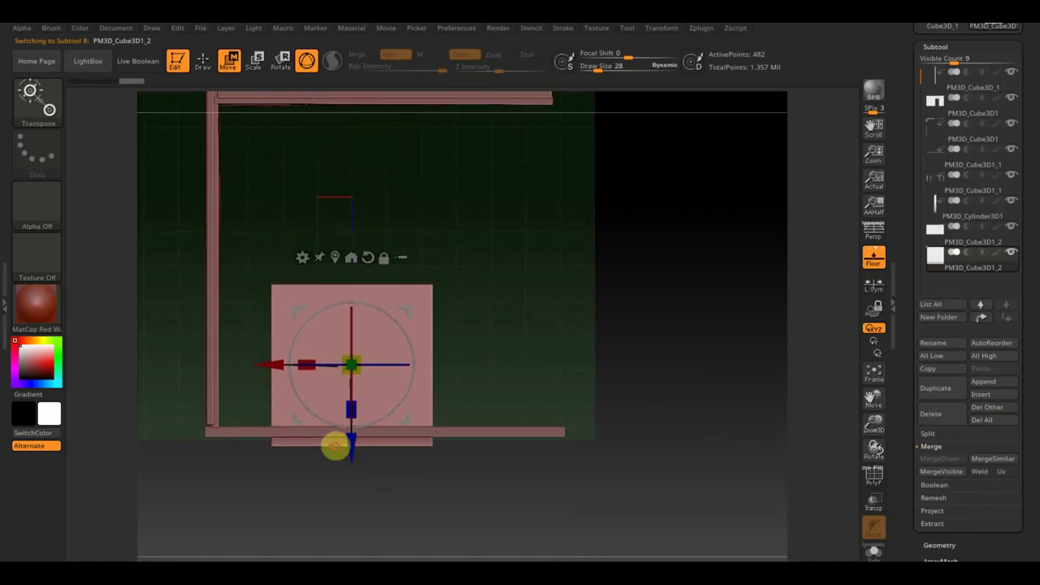
{"action": "left_click_drag", "start_coordinate": [304, 359], "coordinate": [348, 365]}
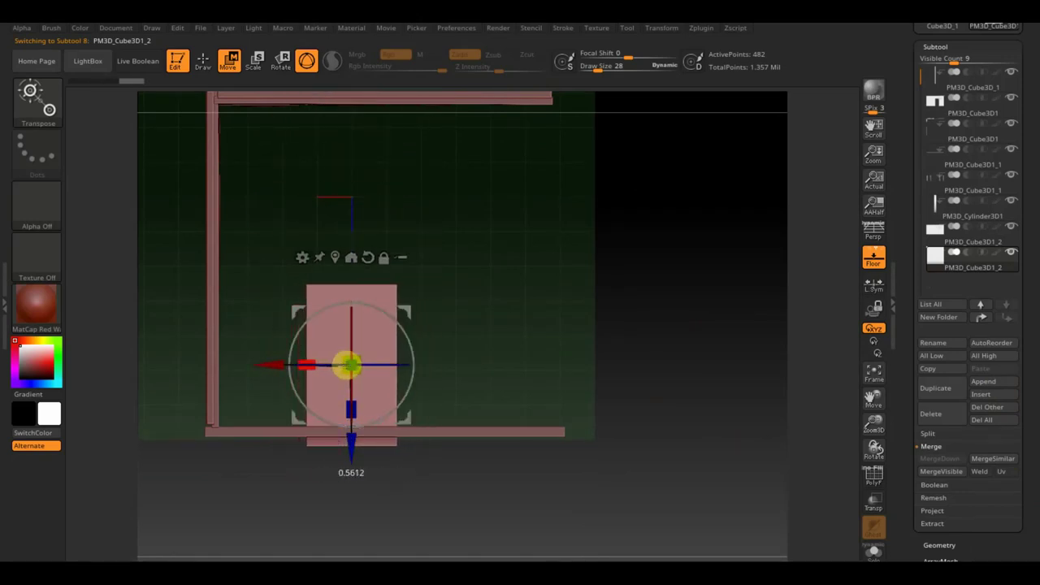
{"action": "left_click_drag", "start_coordinate": [350, 446], "coordinate": [350, 494]}
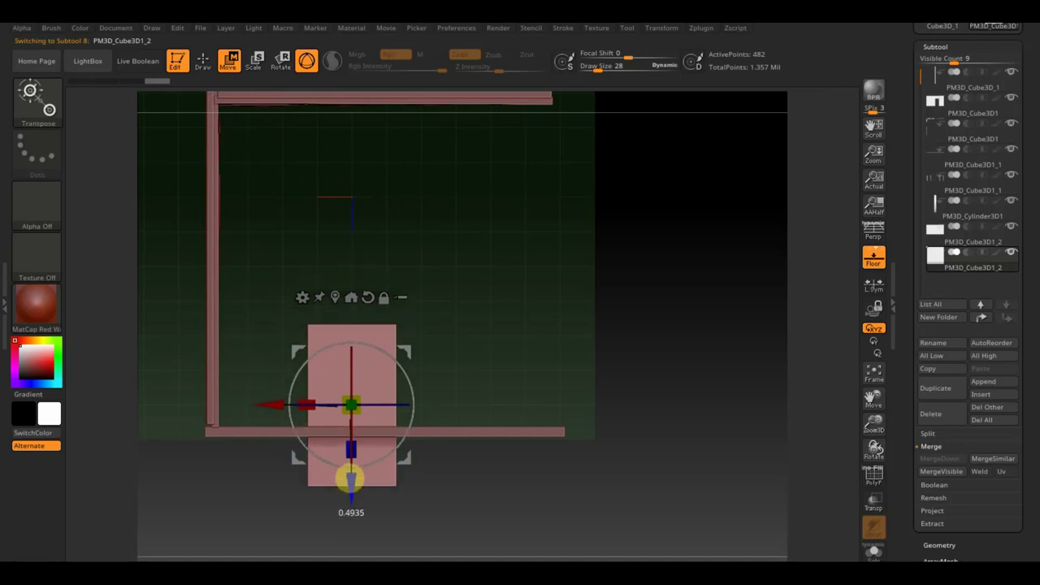
- Slide the door block sideways along the wall and lower it to the floor
{"action": "mouse_move", "coordinate": [575, 525]}
{"action": "left_mouse_down"}
{"action": "mouse_move", "coordinate": [602, 399]}
{"action": "mouse_move", "coordinate": [625, 377]}
{"action": "left_mouse_up"}
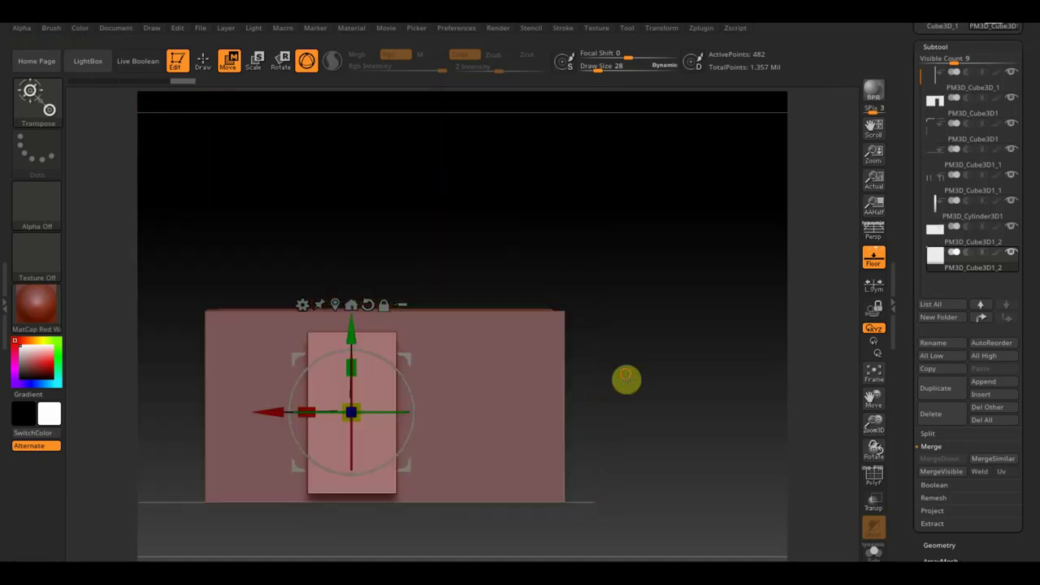
{"action": "left_click_drag", "start_coordinate": [255, 414], "coordinate": [295, 420]}
{"action": "left_click_drag", "start_coordinate": [376, 328], "coordinate": [382, 341]}
{"action": "mouse_move", "coordinate": [587, 257]}
{"action": "left_mouse_down"}
{"action": "mouse_move", "coordinate": [564, 284]}
{"action": "mouse_move", "coordinate": [525, 279]}
{"action": "mouse_move", "coordinate": [513, 301]}
{"action": "mouse_move", "coordinate": [606, 255]}
{"action": "mouse_move", "coordinate": [643, 262]}
{"action": "left_mouse_up"}
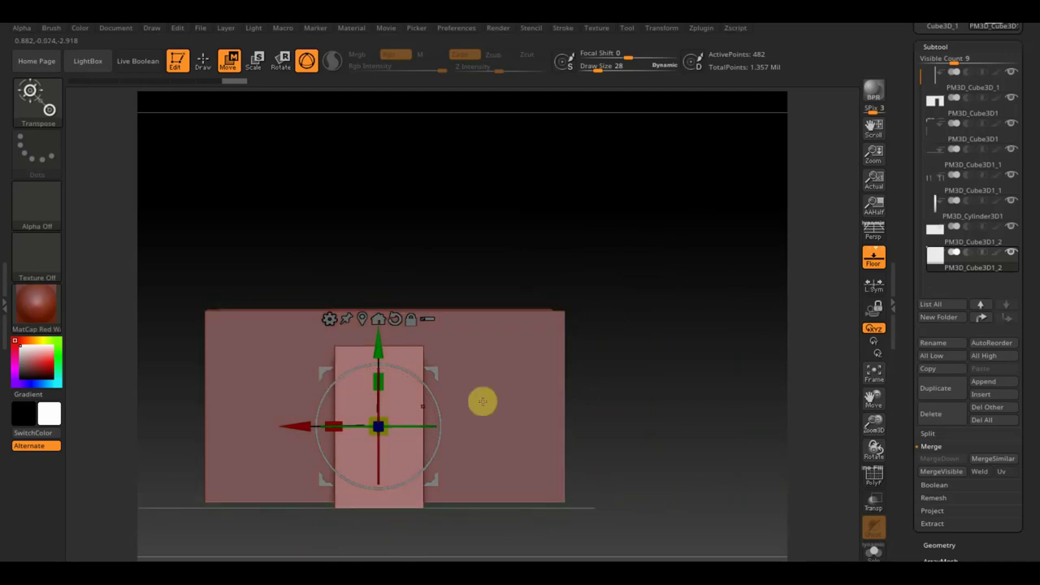
- DynaMesh both the narrow door block and the large wall box
{"action": "left_click", "coordinate": [942, 544]}
{"action": "left_click", "coordinate": [942, 271]}
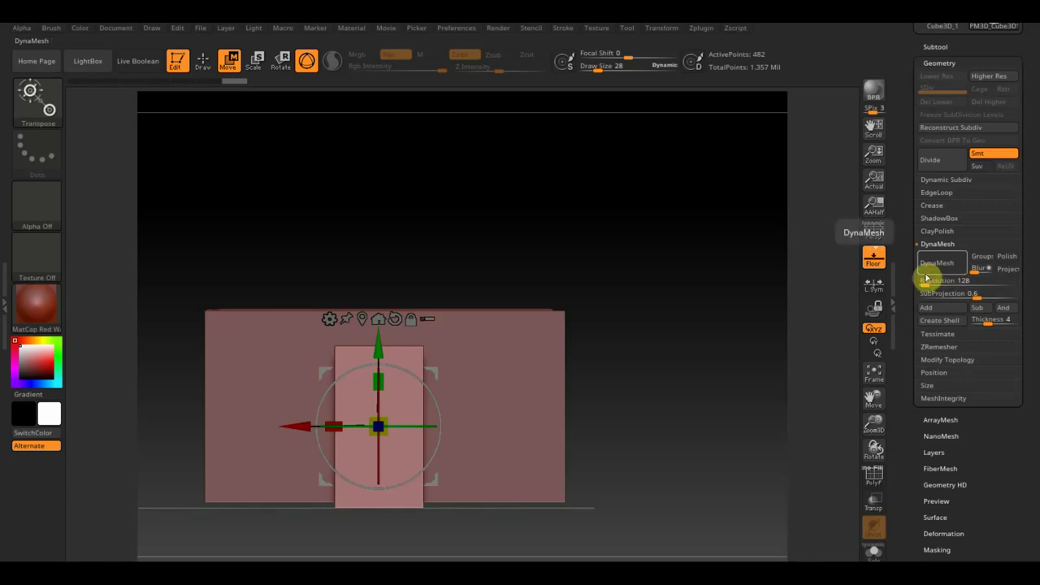
{"action": "left_click", "coordinate": [499, 385], "text": "alt"}
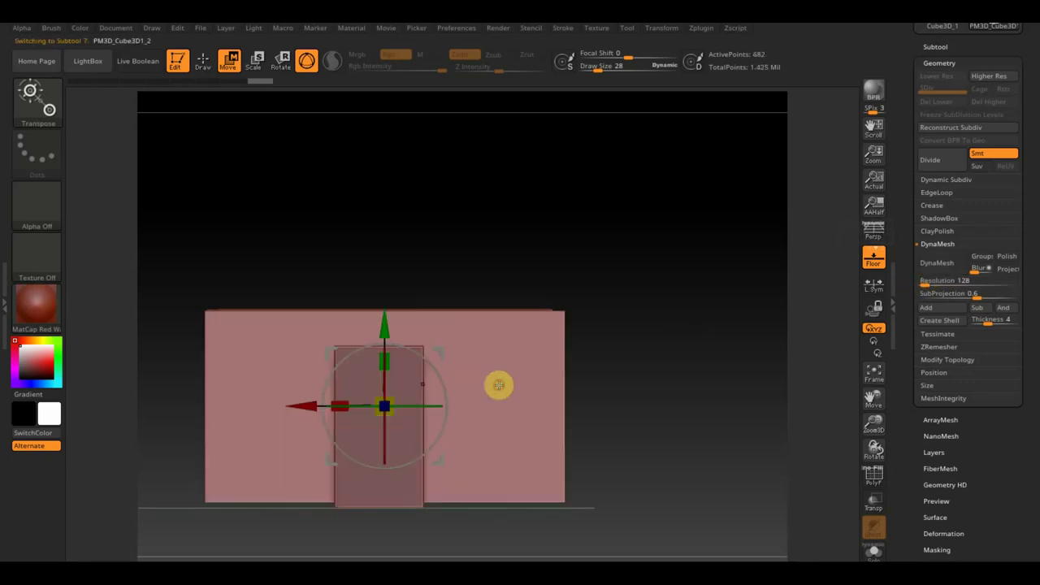
{"action": "left_click", "coordinate": [935, 266]}
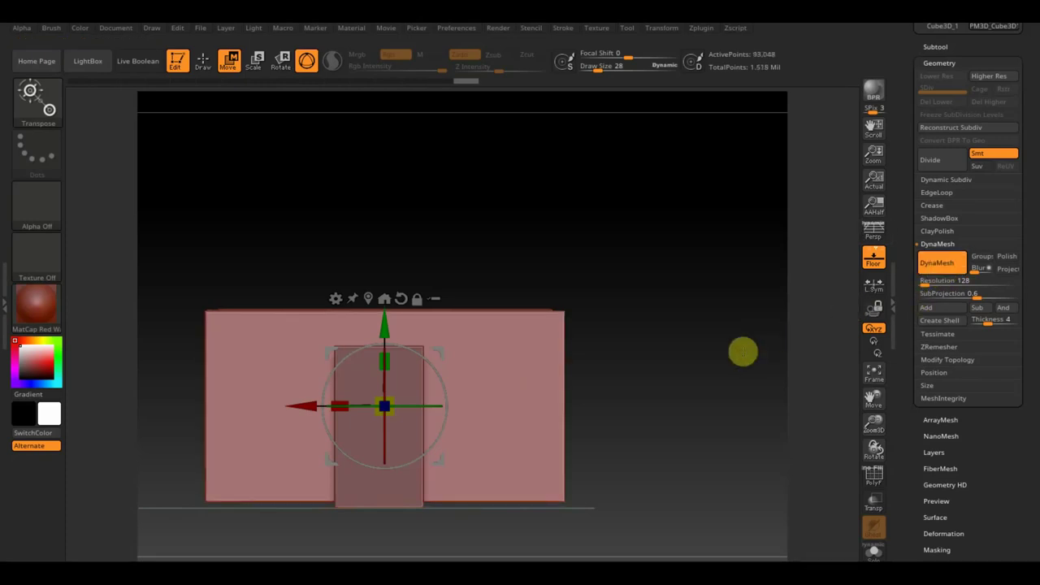
- MergeDown the two PM3D_Cube3D1_2 pieces into one subtool, opening the doorway
{"action": "left_click", "coordinate": [935, 46]}
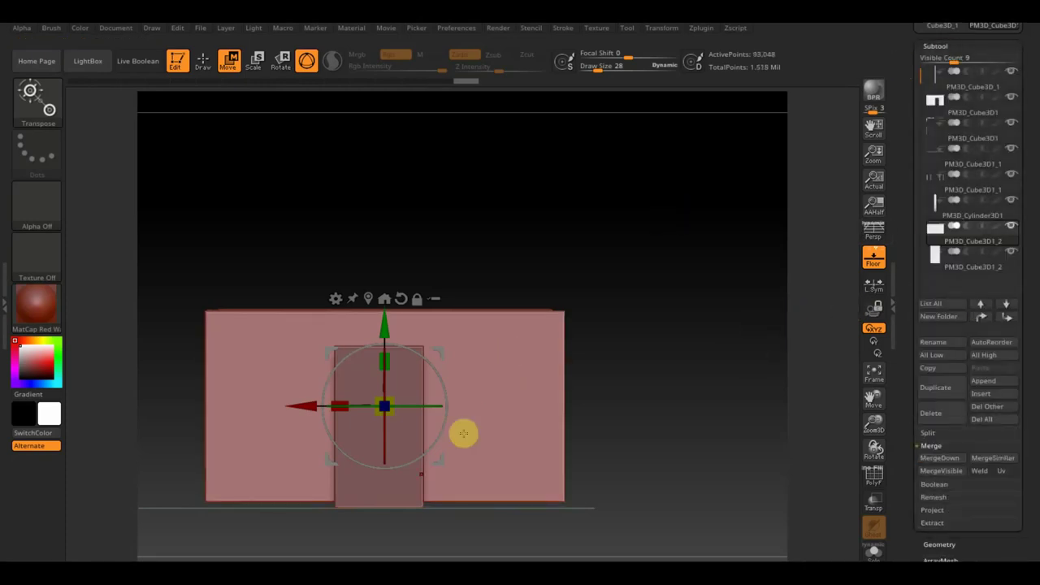
{"action": "left_click", "coordinate": [391, 501], "text": "alt"}
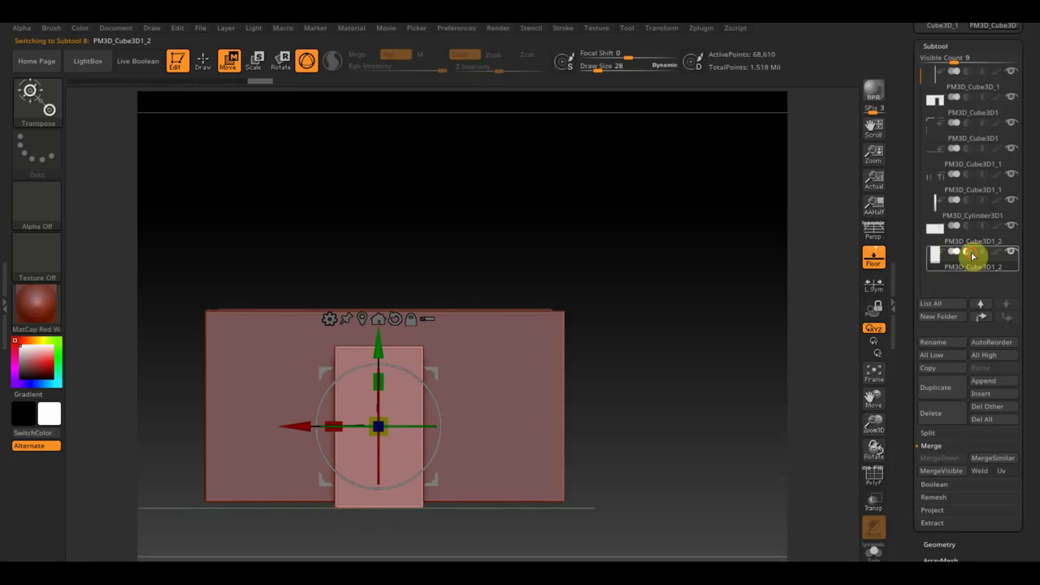
{"action": "left_click", "coordinate": [945, 236]}
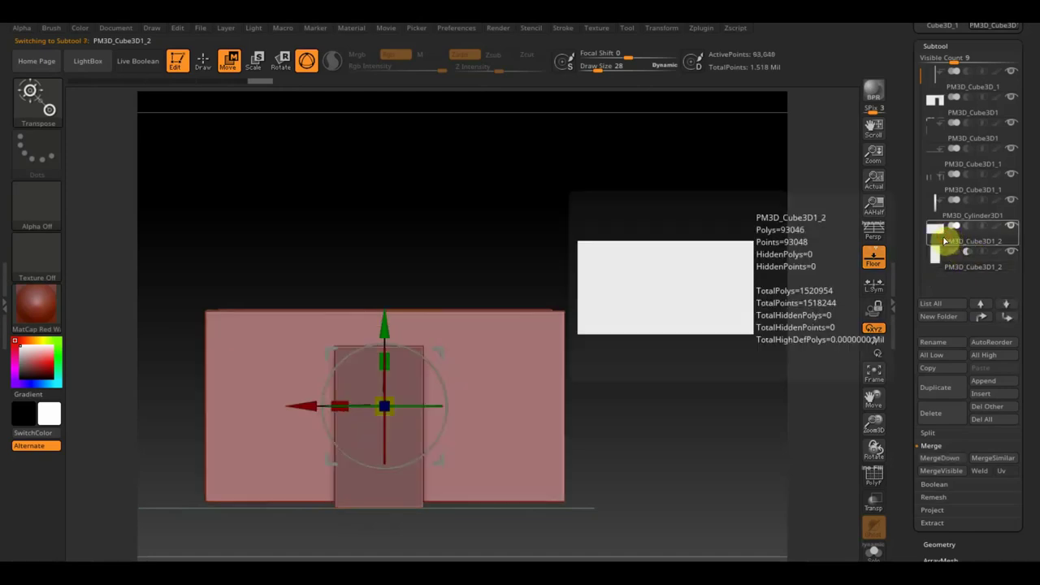
{"action": "left_click", "coordinate": [942, 459]}
{"action": "left_click", "coordinate": [813, 488]}
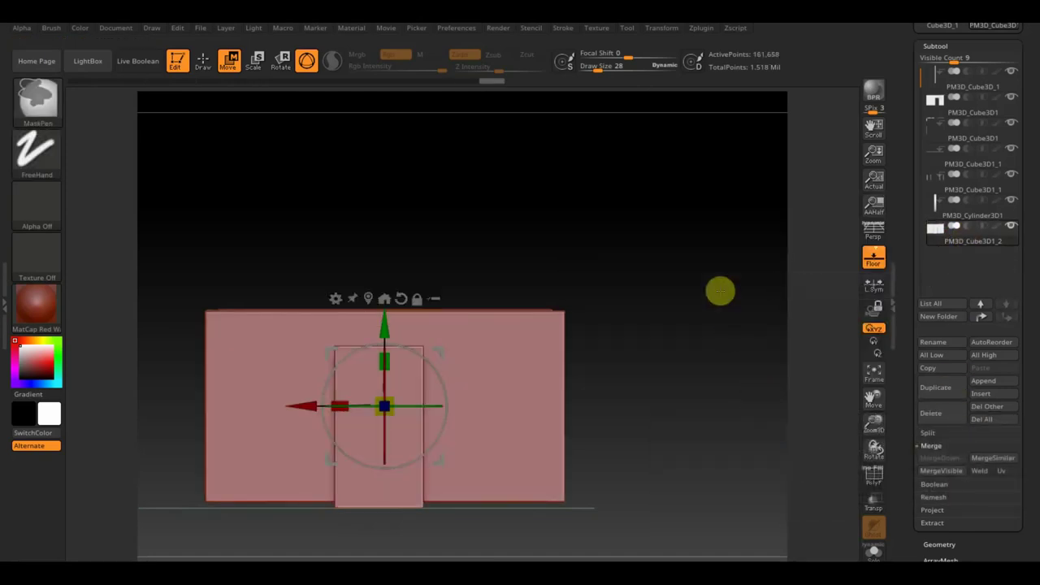
{"action": "mouse_move", "coordinate": [741, 347]}
{"action": "left_mouse_down"}
{"action": "mouse_move", "coordinate": [660, 330]}
{"action": "mouse_move", "coordinate": [654, 358]}
{"action": "mouse_move", "coordinate": [678, 371]}
{"action": "mouse_move", "coordinate": [723, 339]}
{"action": "mouse_move", "coordinate": [684, 340]}
{"action": "left_mouse_up"}
- Orbit around the room and make the door wall PM3D_Cube3D1 the active subtool
{"action": "mouse_move", "coordinate": [752, 306]}
{"action": "left_mouse_down"}
{"action": "mouse_move", "coordinate": [761, 288]}
{"action": "mouse_move", "coordinate": [744, 292]}
{"action": "mouse_move", "coordinate": [766, 300]}
{"action": "mouse_move", "coordinate": [769, 328]}
{"action": "left_mouse_up"}
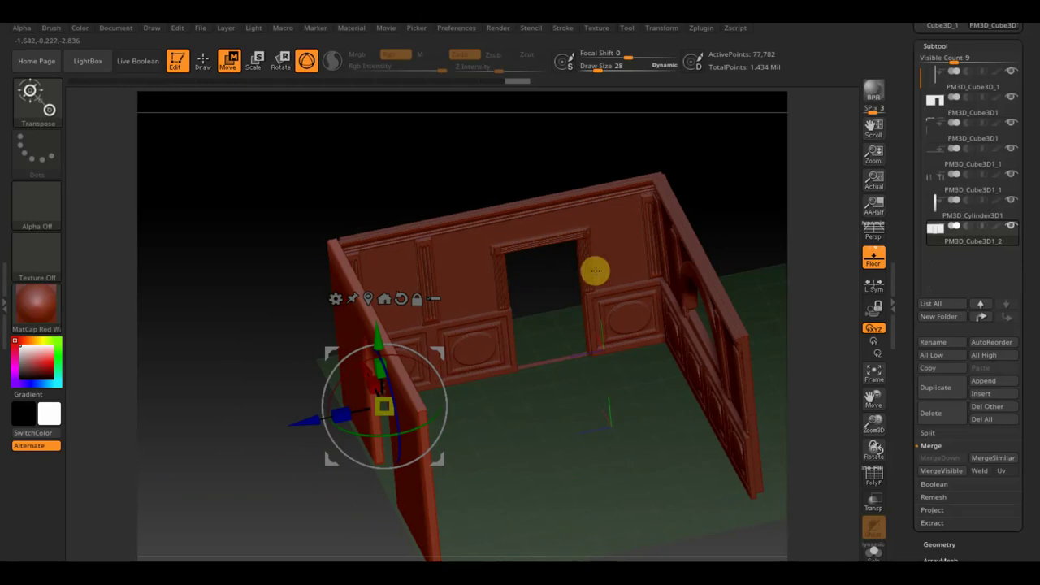
{"action": "mouse_move", "coordinate": [587, 276]}
{"action": "left_mouse_down"}
{"action": "mouse_move", "coordinate": [618, 387]}
{"action": "mouse_move", "coordinate": [615, 352]}
{"action": "mouse_move", "coordinate": [763, 270]}
{"action": "mouse_move", "coordinate": [772, 237]}
{"action": "mouse_move", "coordinate": [733, 232]}
{"action": "mouse_move", "coordinate": [601, 158]}
{"action": "mouse_move", "coordinate": [627, 233]}
{"action": "mouse_move", "coordinate": [617, 196]}
{"action": "left_mouse_up"}
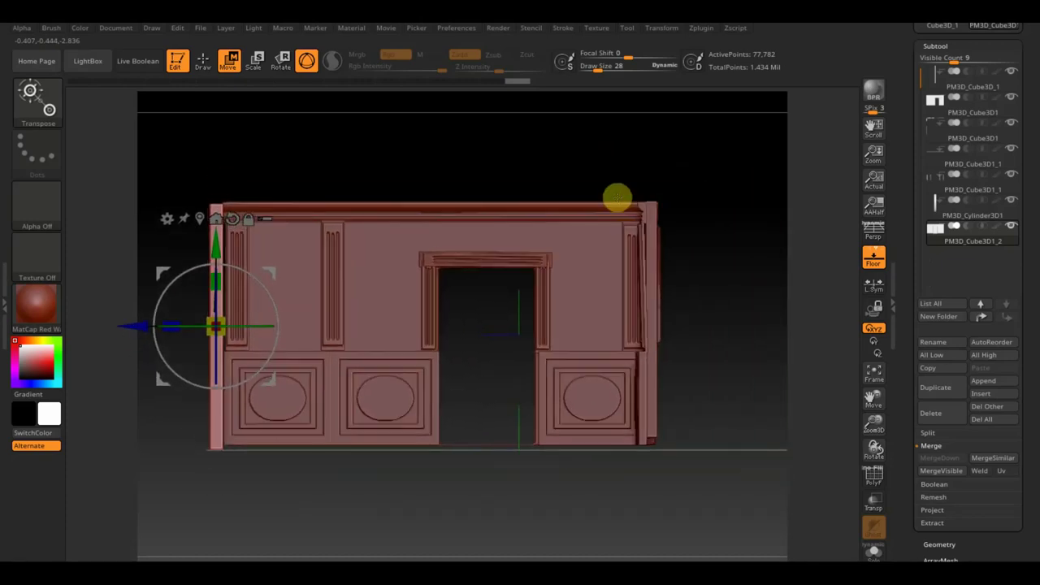
{"action": "mouse_move", "coordinate": [682, 206]}
{"action": "left_mouse_down"}
{"action": "mouse_move", "coordinate": [666, 225]}
{"action": "mouse_move", "coordinate": [682, 226]}
{"action": "left_mouse_up"}
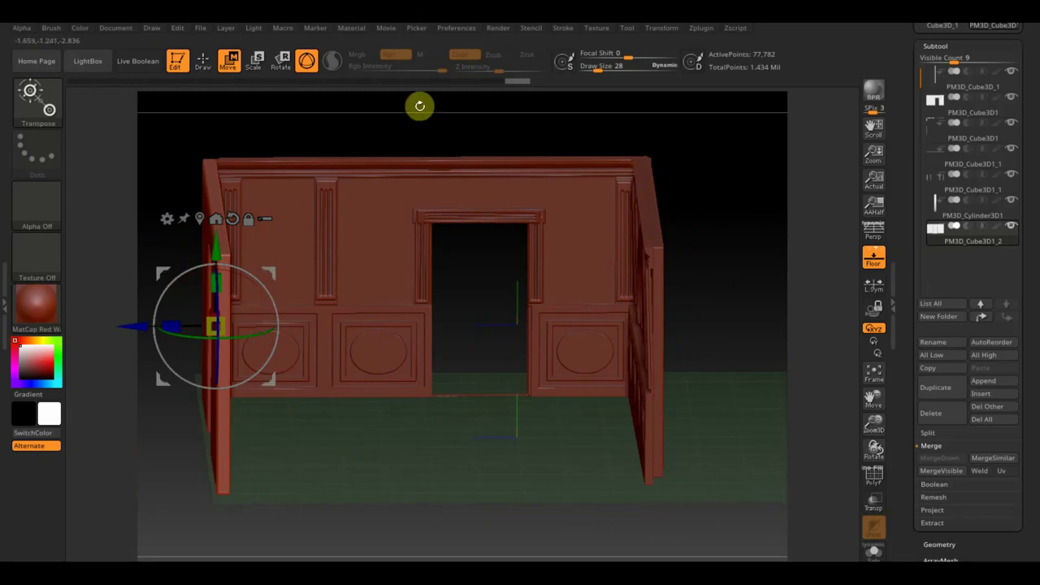
{"action": "mouse_move", "coordinate": [455, 116]}
{"action": "left_mouse_down"}
{"action": "mouse_move", "coordinate": [522, 113]}
{"action": "mouse_move", "coordinate": [611, 230]}
{"action": "left_mouse_up"}
{"action": "mouse_move", "coordinate": [594, 273]}
{"action": "left_mouse_down"}
{"action": "mouse_move", "coordinate": [647, 267]}
{"action": "mouse_move", "coordinate": [639, 348]}
{"action": "mouse_move", "coordinate": [627, 343]}
{"action": "mouse_move", "coordinate": [610, 229]}
{"action": "mouse_move", "coordinate": [531, 241]}
{"action": "mouse_move", "coordinate": [542, 297]}
{"action": "left_mouse_up"}
{"action": "left_click", "coordinate": [561, 156]}
{"action": "mouse_move", "coordinate": [556, 353]}
{"action": "left_mouse_down"}
{"action": "mouse_move", "coordinate": [584, 365]}
{"action": "mouse_move", "coordinate": [610, 347]}
{"action": "mouse_move", "coordinate": [554, 359]}
{"action": "mouse_move", "coordinate": [565, 395]}
{"action": "left_mouse_up"}
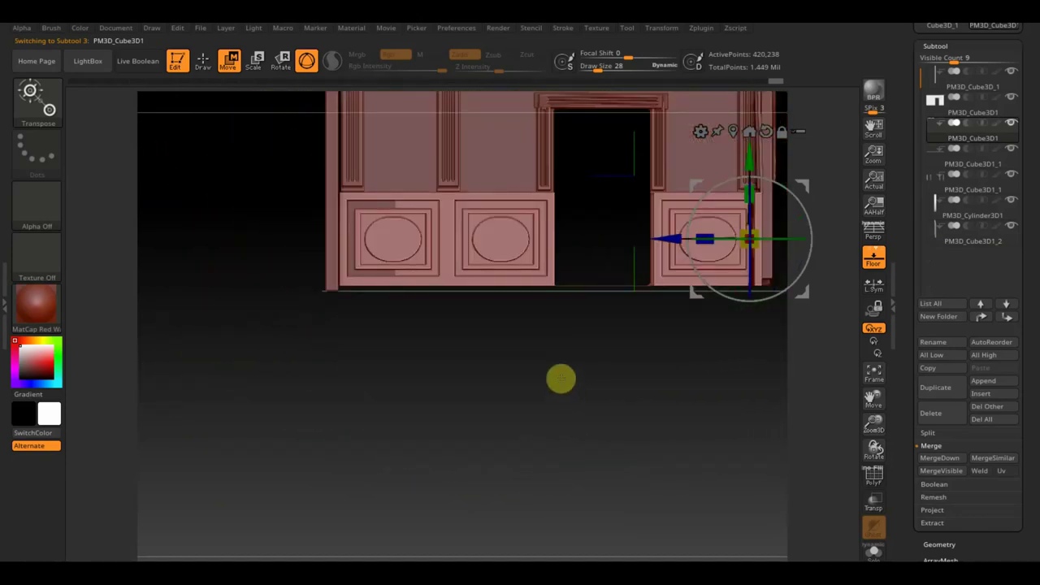
- Mask the door wall, leaving its middle wainscot panel unmasked
{"action": "left_click", "coordinate": [204, 63]}
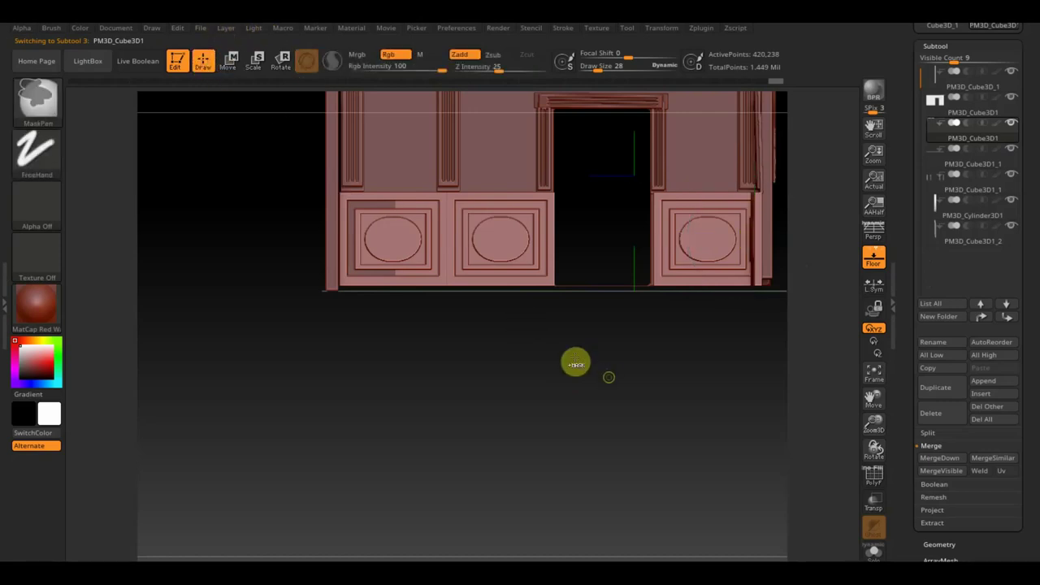
{"action": "left_click_drag", "start_coordinate": [611, 387], "coordinate": [446, 153], "text": "ctrl"}
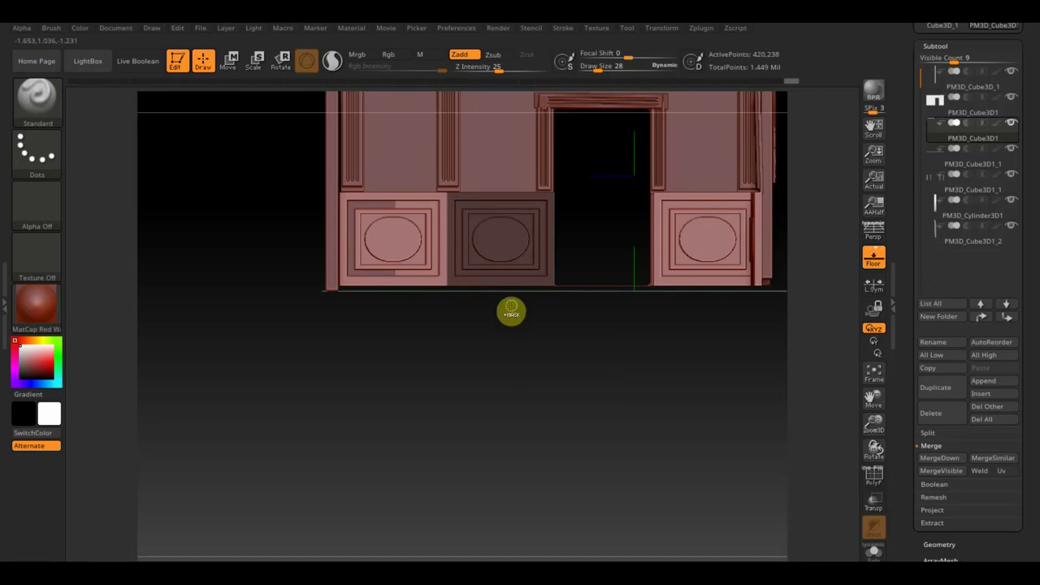
{"action": "key", "text": "ctrl"}
{"action": "left_click_drag", "start_coordinate": [511, 311], "coordinate": [510, 306], "text": "ctrl"}
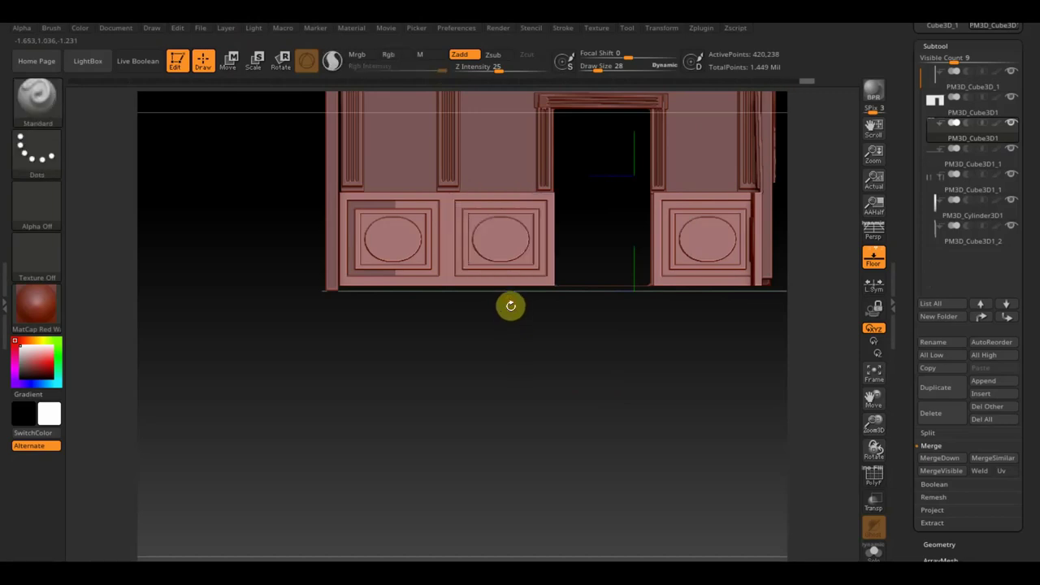
- Duplicate the door wall subtool and trim the copy to the single panel with Del Hidden
{"action": "left_click", "coordinate": [942, 388]}
{"action": "key", "text": "ctrl+shift"}
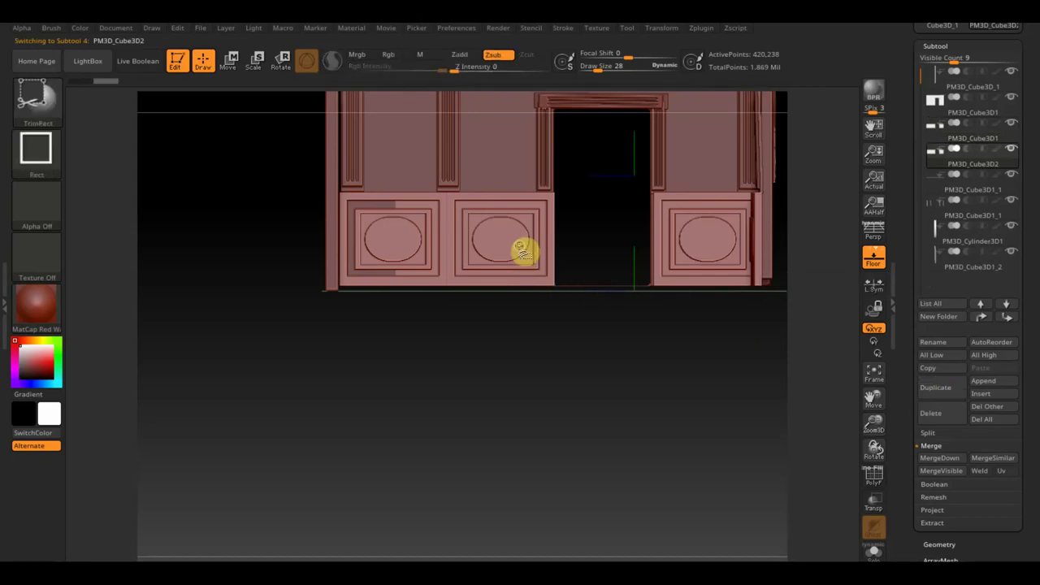
{"action": "left_click_drag", "start_coordinate": [522, 249], "coordinate": [515, 238], "text": "ctrl+shift"}
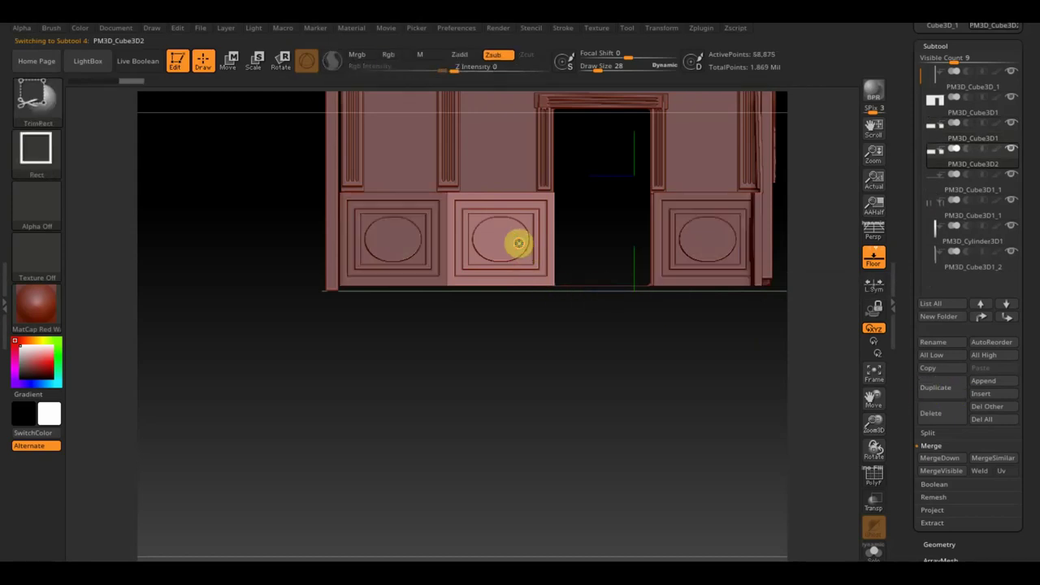
{"action": "left_click", "coordinate": [938, 543]}
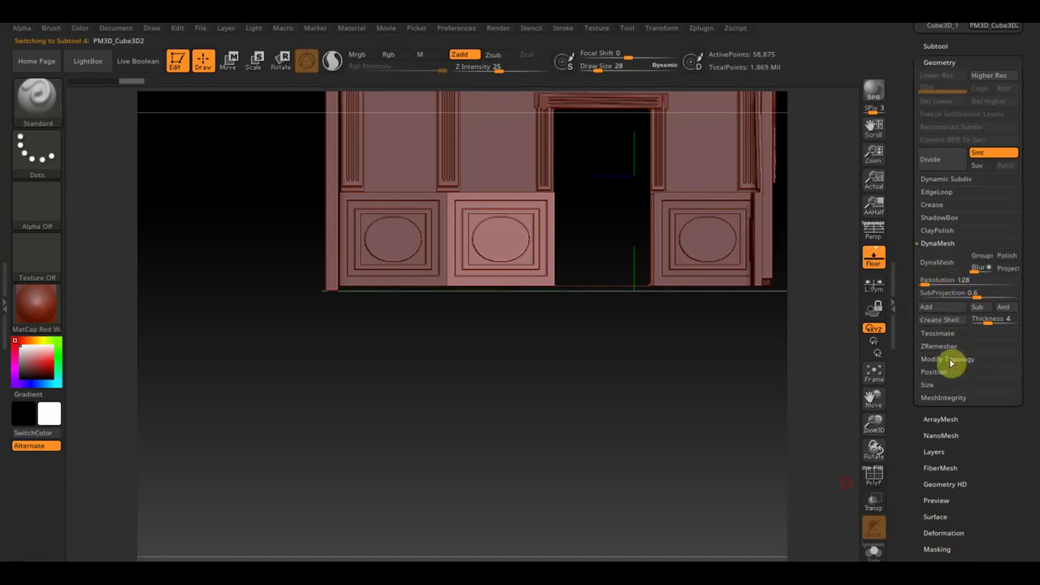
{"action": "left_click", "coordinate": [948, 359]}
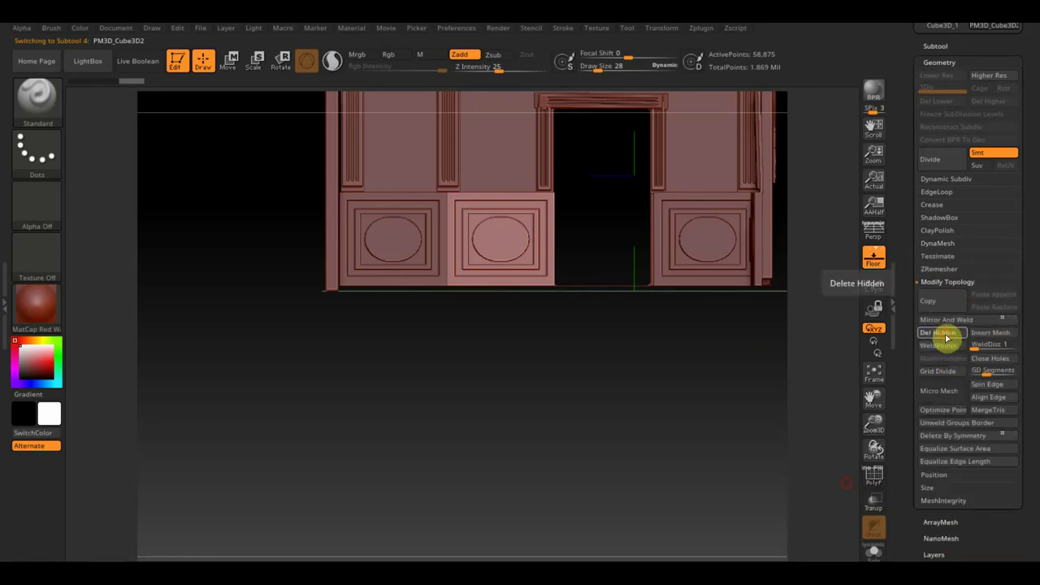
{"action": "left_click", "coordinate": [952, 321]}
- Reposition the Move gizmo onto the copied piece's top frame bar
{"action": "mouse_move", "coordinate": [661, 377]}
{"action": "left_mouse_down"}
{"action": "mouse_move", "coordinate": [639, 508]}
{"action": "mouse_move", "coordinate": [644, 401]}
{"action": "mouse_move", "coordinate": [525, 419]}
{"action": "mouse_move", "coordinate": [501, 364]}
{"action": "left_mouse_up"}
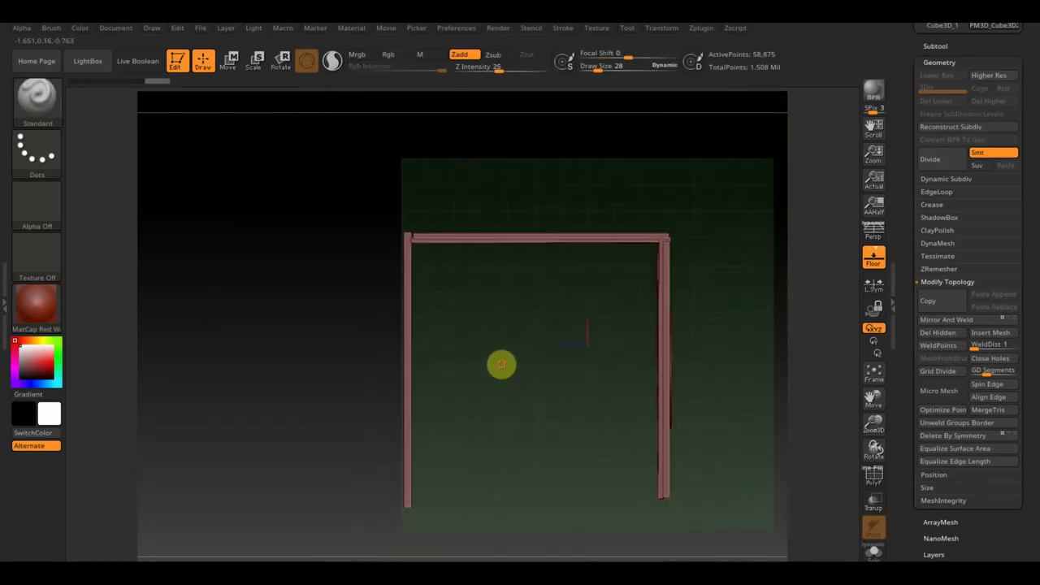
{"action": "key", "text": "w"}
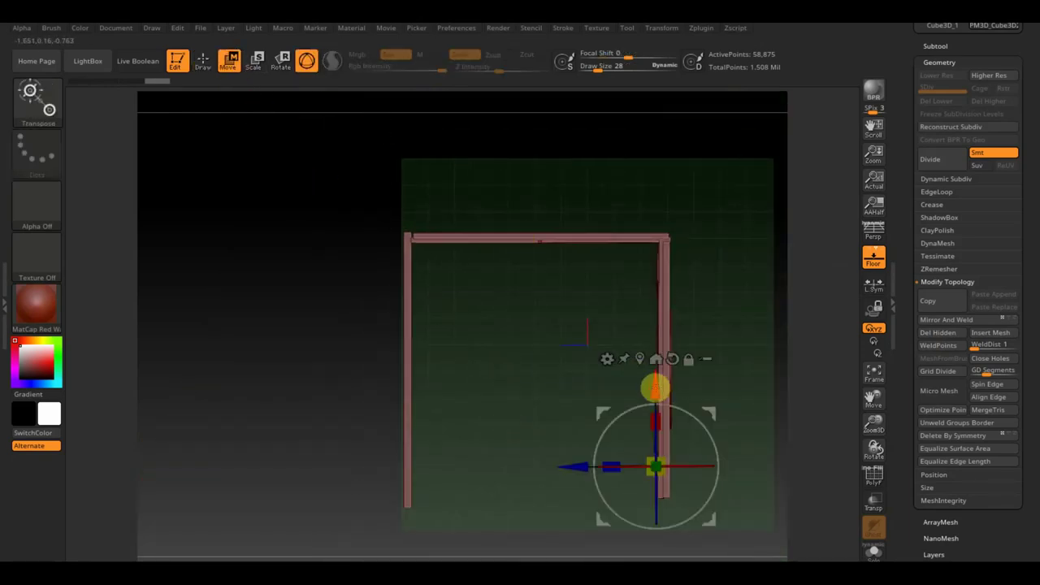
{"action": "left_click_drag", "start_coordinate": [655, 389], "coordinate": [521, 152], "text": "alt"}
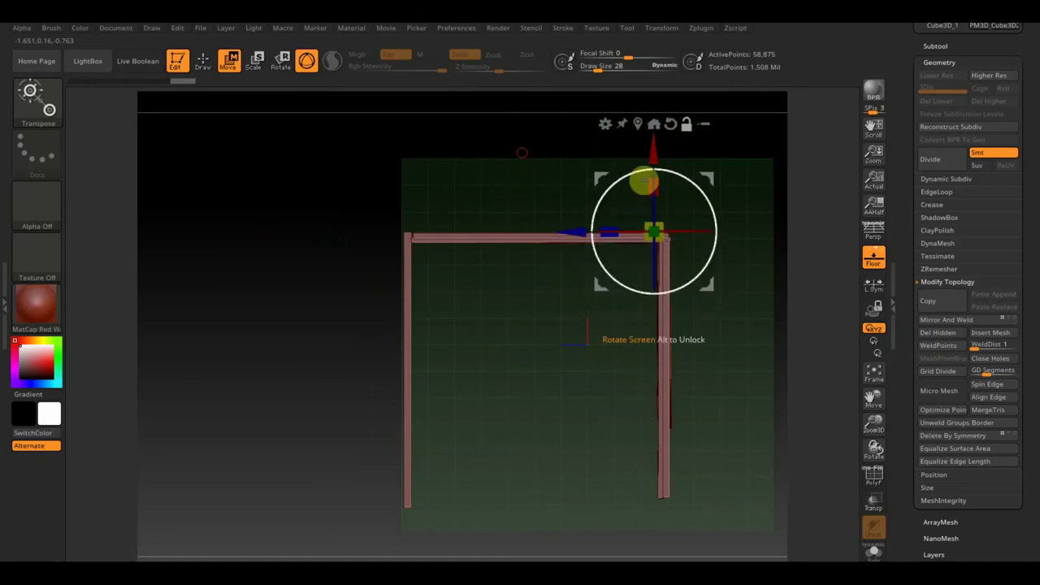
{"action": "left_click_drag", "start_coordinate": [718, 174], "coordinate": [552, 184], "text": "alt"}
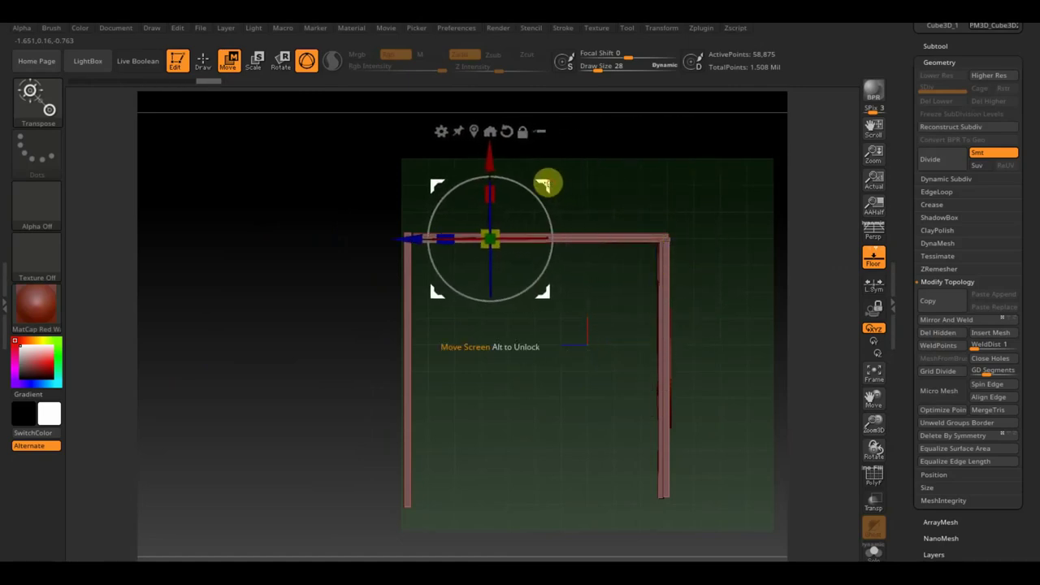
{"action": "left_click_drag", "start_coordinate": [487, 158], "coordinate": [501, 247], "text": "alt"}
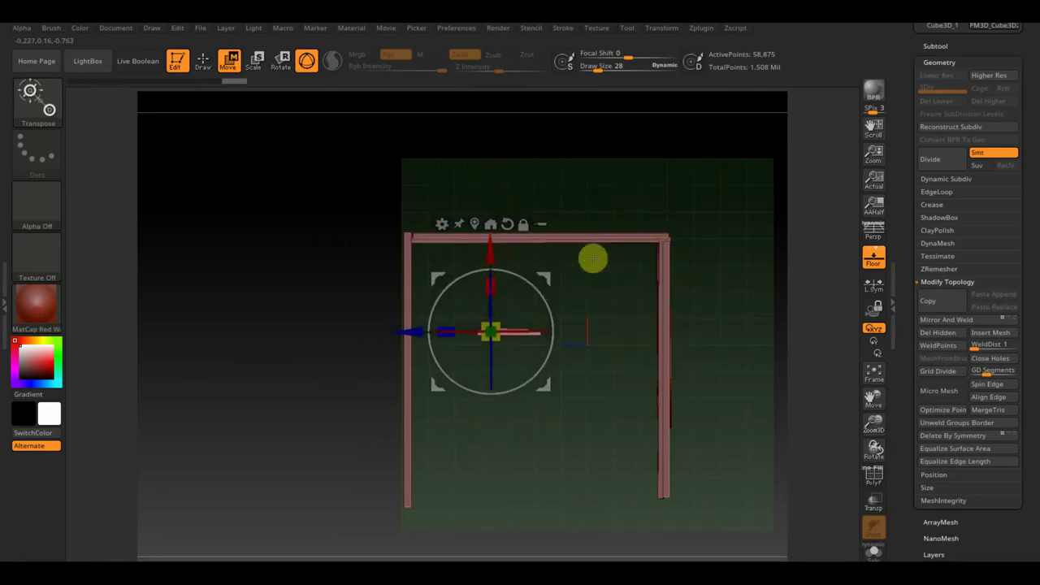
{"action": "left_click_drag", "start_coordinate": [375, 196], "coordinate": [321, 105]}
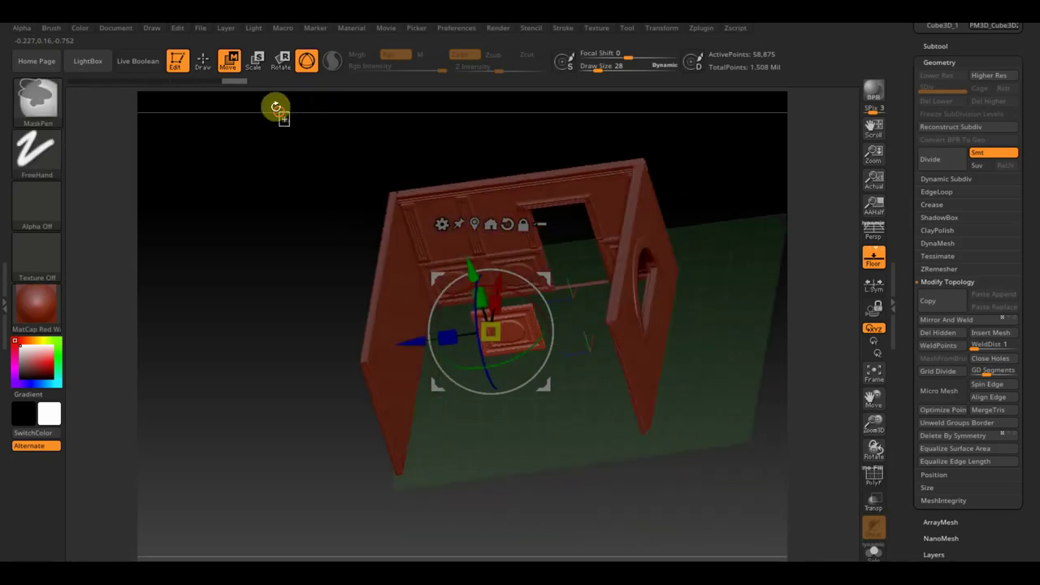
{"action": "left_click", "coordinate": [944, 245]}
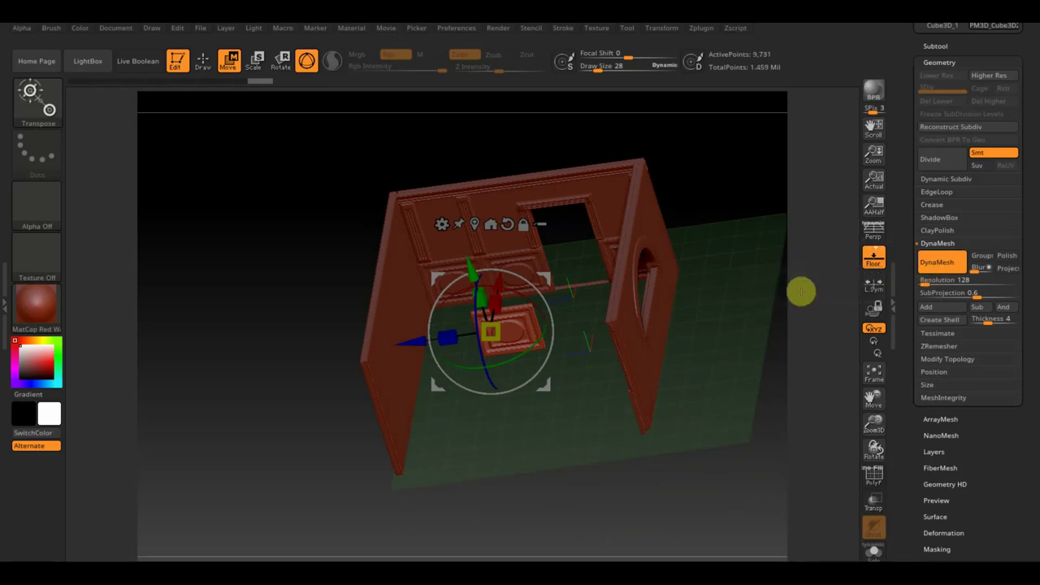
- Remesh the copied panel with DynaMesh at resolution 376
{"action": "left_click", "coordinate": [967, 292]}
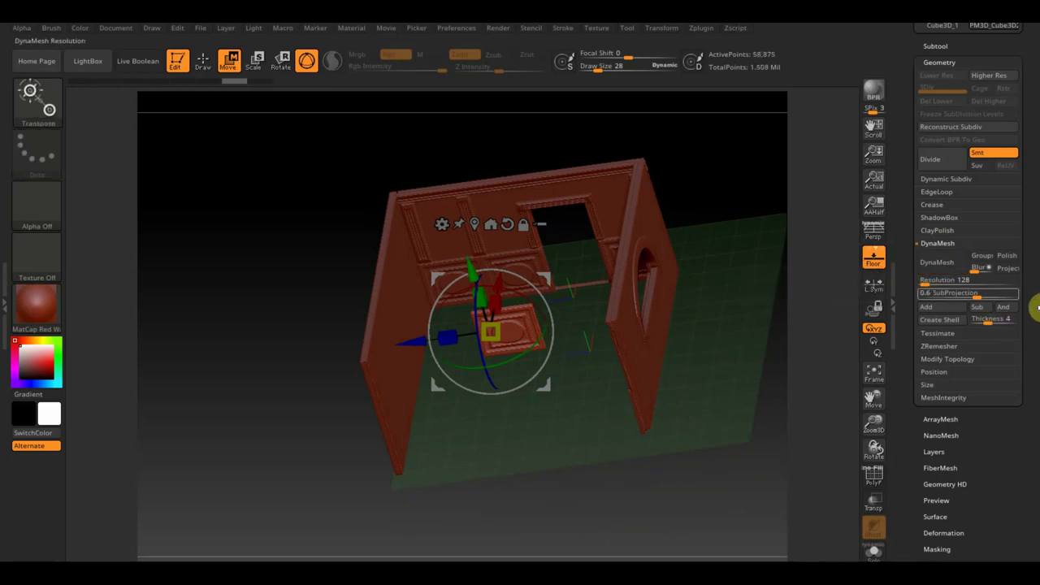
{"action": "type", "text": "376"}
{"action": "left_click", "coordinate": [934, 264]}
{"action": "mouse_move", "coordinate": [801, 254]}
{"action": "left_mouse_down", "text": "shift"}
{"action": "mouse_move", "coordinate": [821, 387]}
{"action": "mouse_move", "coordinate": [801, 323]}
{"action": "mouse_move", "coordinate": [753, 381]}
{"action": "mouse_move", "coordinate": [720, 529]}
{"action": "mouse_move", "coordinate": [649, 455]}
{"action": "left_mouse_up", "text": "shift"}
- Turn the Move gizmo about 90 degrees and reposition it on the panel piece
{"action": "mouse_move", "coordinate": [556, 323]}
{"action": "left_mouse_down"}
{"action": "mouse_move", "coordinate": [531, 267]}
{"action": "mouse_move", "coordinate": [460, 212]}
{"action": "left_mouse_up"}
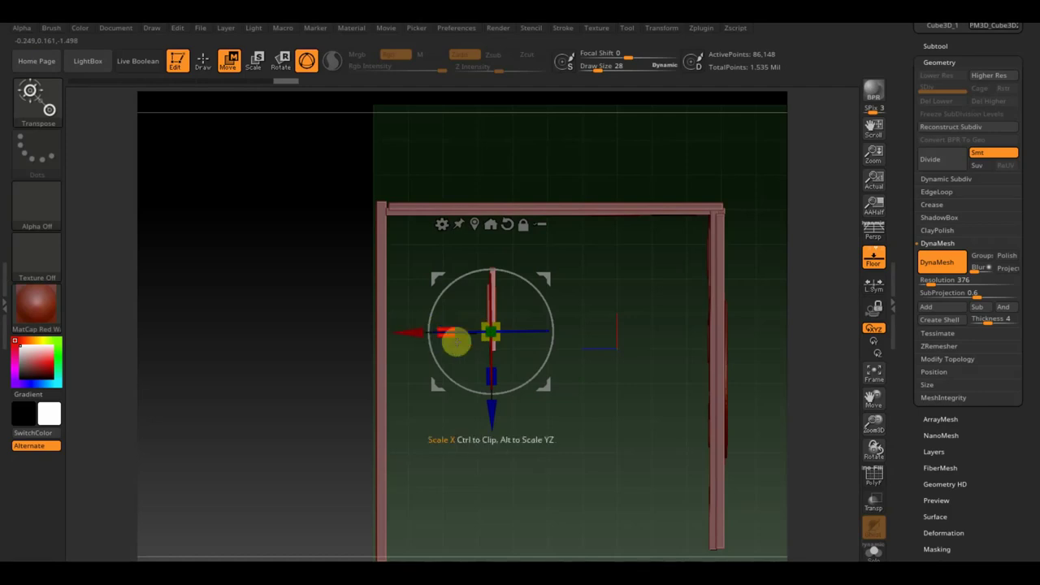
{"action": "mouse_move", "coordinate": [549, 276]}
{"action": "left_mouse_down"}
{"action": "mouse_move", "coordinate": [455, 213]}
{"action": "mouse_move", "coordinate": [446, 220]}
{"action": "left_mouse_up"}
{"action": "mouse_move", "coordinate": [551, 341]}
{"action": "left_mouse_down"}
{"action": "mouse_move", "coordinate": [541, 336]}
{"action": "mouse_move", "coordinate": [517, 218]}
{"action": "left_mouse_up"}
{"action": "mouse_move", "coordinate": [549, 261]}
{"action": "left_mouse_down"}
{"action": "mouse_move", "coordinate": [522, 360]}
{"action": "mouse_move", "coordinate": [620, 336]}
{"action": "left_mouse_up"}
{"action": "left_click", "coordinate": [941, 45]}
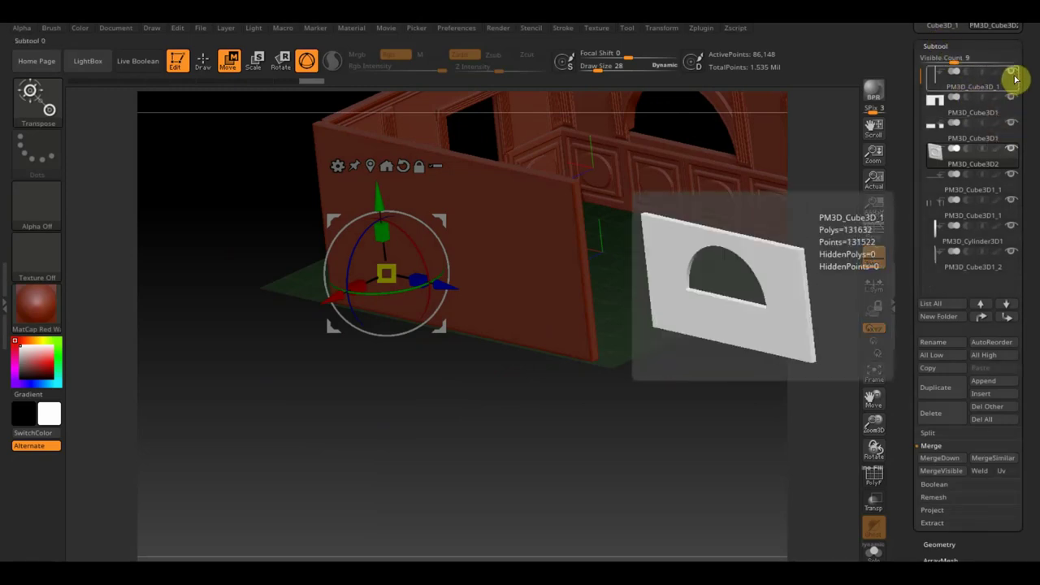
- Hide the trim panels along the wall top and bring the arched wall into view
{"action": "left_click", "coordinate": [1013, 122]}
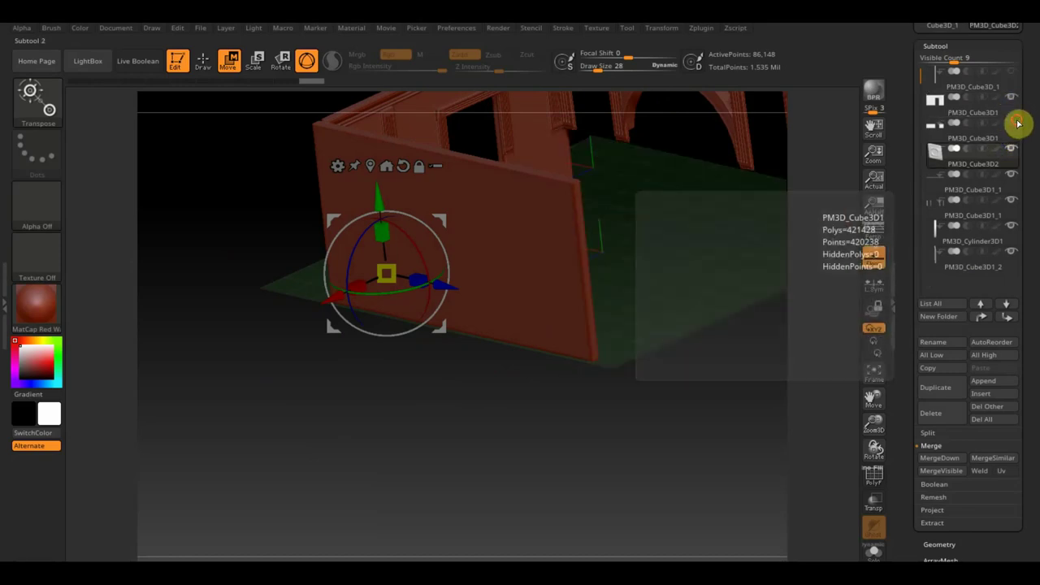
{"action": "left_click", "coordinate": [1011, 154]}
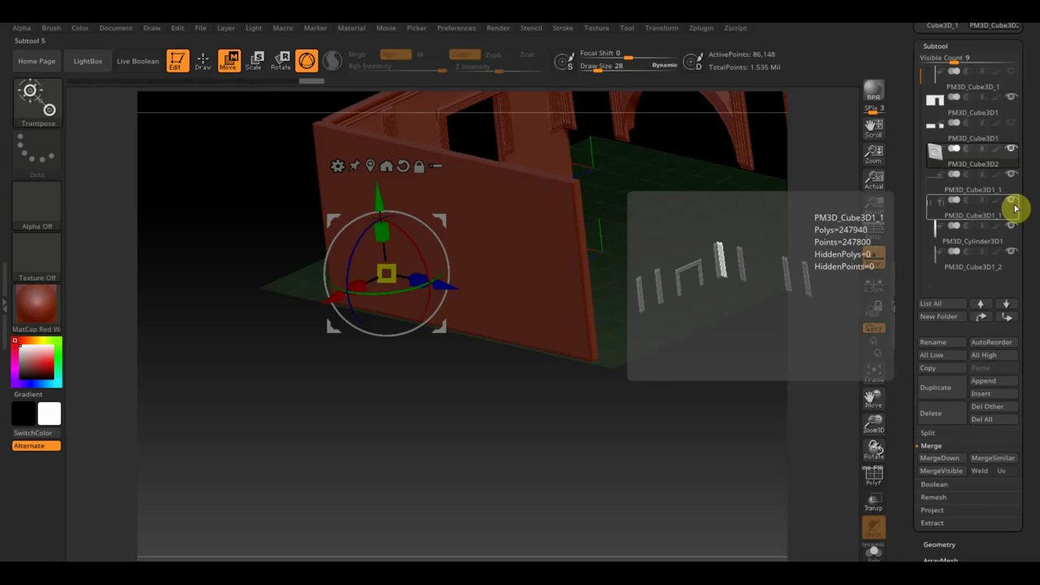
{"action": "mouse_move", "coordinate": [772, 209]}
{"action": "left_mouse_down"}
{"action": "mouse_move", "coordinate": [656, 230]}
{"action": "mouse_move", "coordinate": [654, 282]}
{"action": "left_mouse_up"}
{"action": "left_click_drag", "start_coordinate": [591, 243], "coordinate": [725, 293], "text": "alt"}
- Ctrl-drag copies of the wainscot panel leftward along the wall, removing the extra fifth copy
{"action": "left_click_drag", "start_coordinate": [462, 330], "coordinate": [338, 339], "text": "ctrl"}
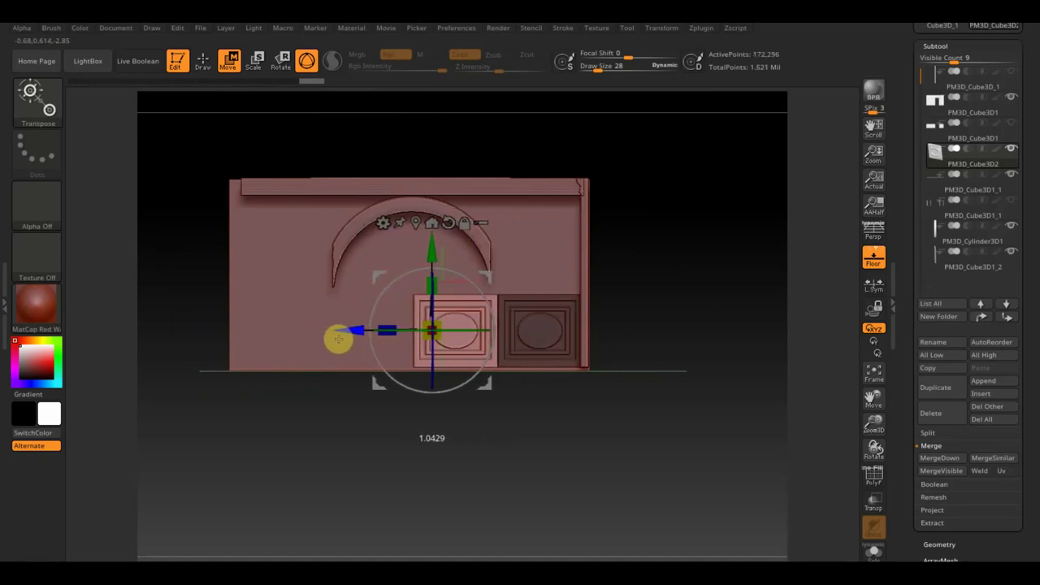
{"action": "mouse_move", "coordinate": [415, 331]}
{"action": "left_mouse_down", "text": "ctrl"}
{"action": "mouse_move", "coordinate": [167, 330]}
{"action": "mouse_move", "coordinate": [181, 330]}
{"action": "left_mouse_up", "text": "ctrl"}
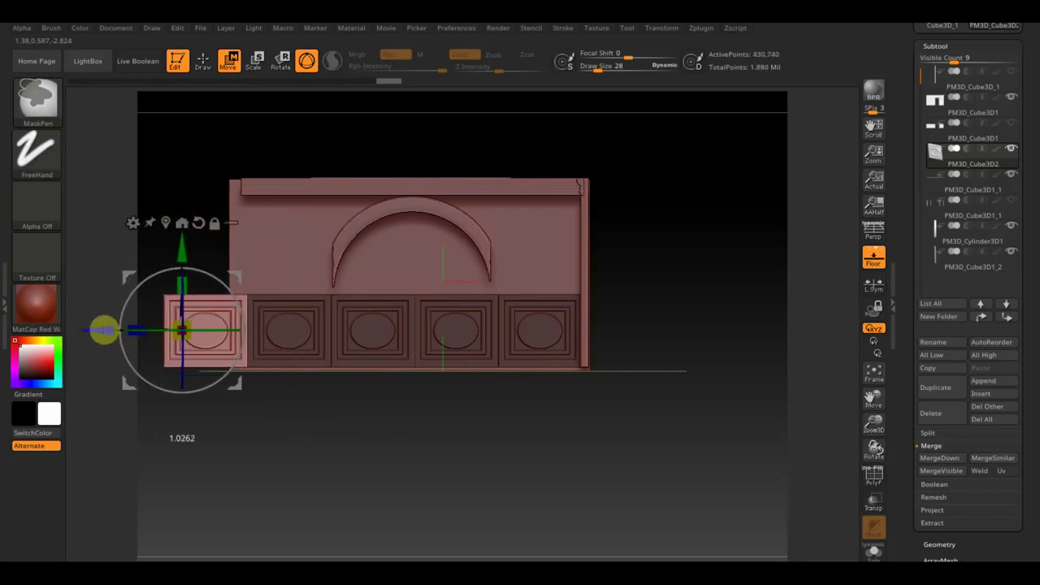
{"action": "mouse_move", "coordinate": [493, 431]}
{"action": "left_mouse_down"}
{"action": "mouse_move", "coordinate": [559, 466]}
{"action": "mouse_move", "coordinate": [664, 463]}
{"action": "left_mouse_up"}
{"action": "mouse_move", "coordinate": [689, 309]}
{"action": "left_mouse_down"}
{"action": "mouse_move", "coordinate": [580, 372]}
{"action": "mouse_move", "coordinate": [545, 370]}
{"action": "mouse_move", "coordinate": [539, 416]}
{"action": "left_mouse_up"}
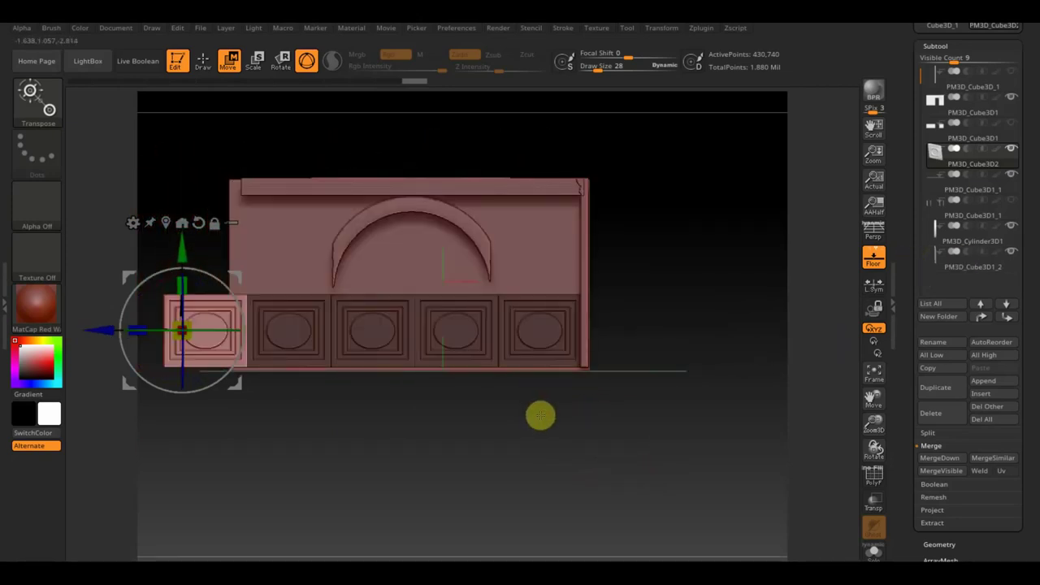
{"action": "left_click", "coordinate": [289, 335]}
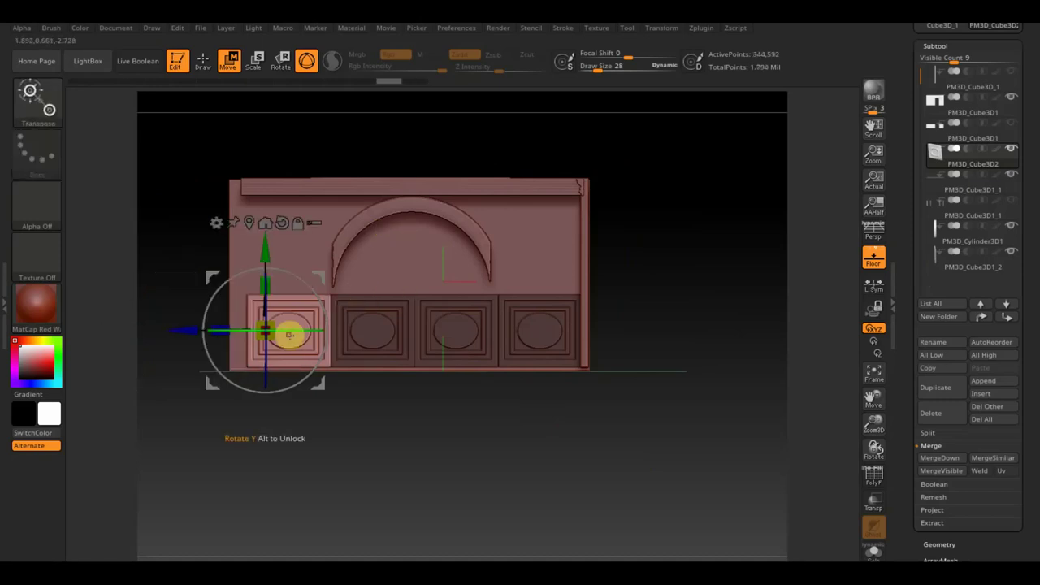
- Select the arch piece and return to Move mode
{"action": "left_click", "coordinate": [202, 55]}
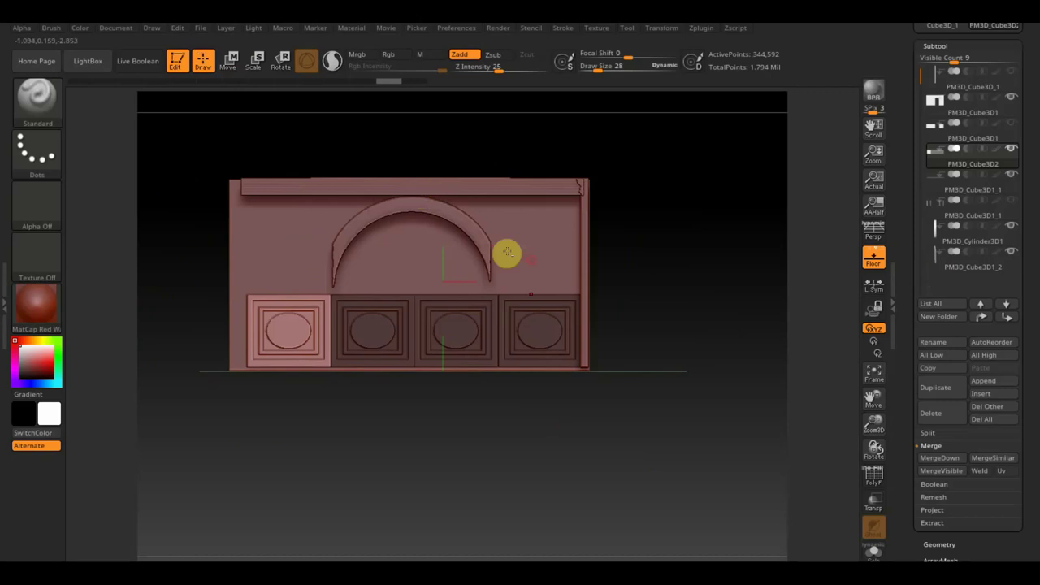
{"action": "left_click", "coordinate": [524, 252], "text": "alt"}
{"action": "left_click", "coordinate": [228, 63]}
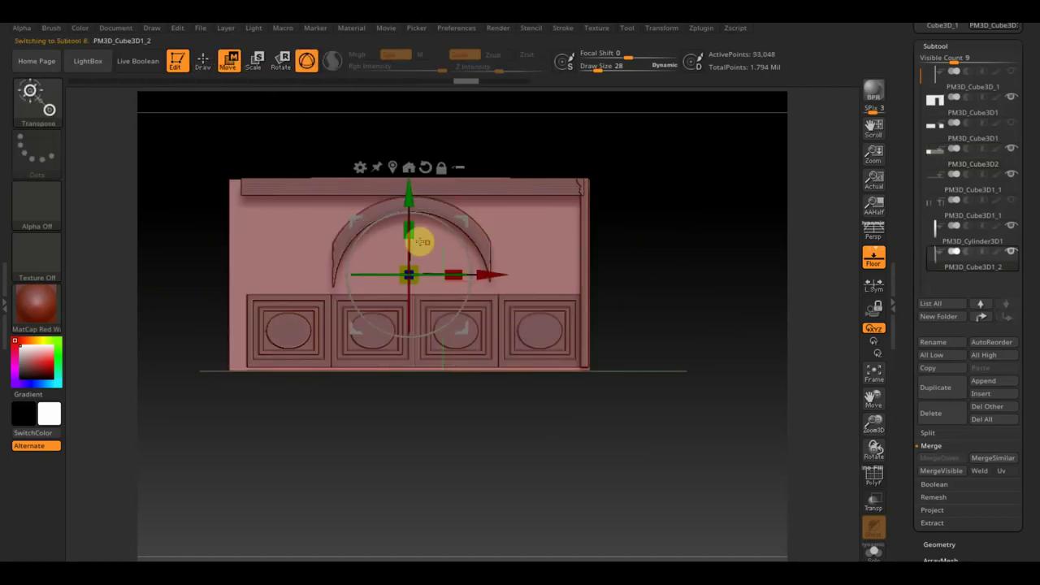
- Narrow the arch slightly and nudge it along X
{"action": "left_click_drag", "start_coordinate": [458, 271], "coordinate": [454, 270]}
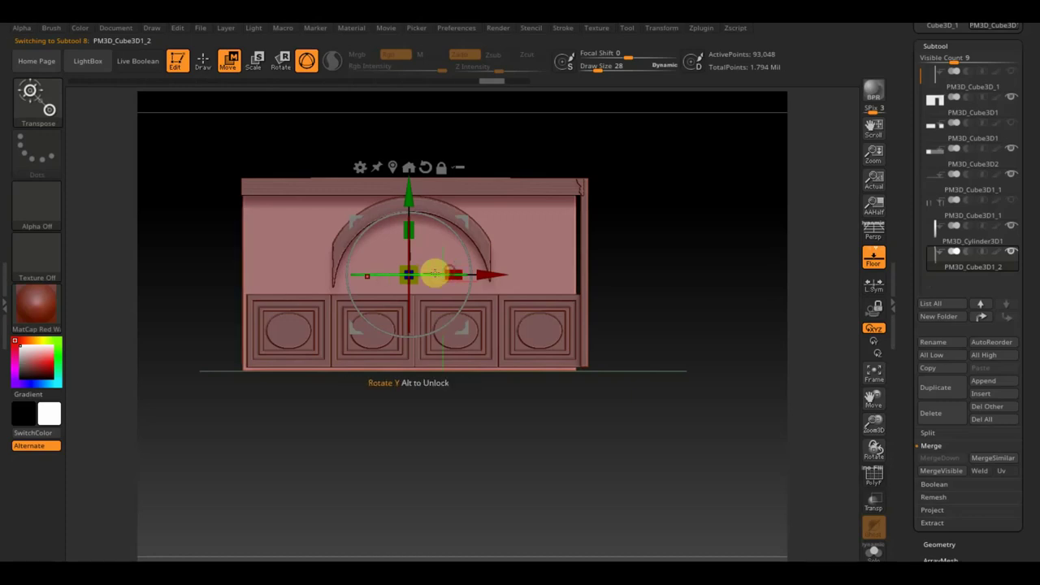
{"action": "left_click_drag", "start_coordinate": [485, 274], "coordinate": [496, 273]}
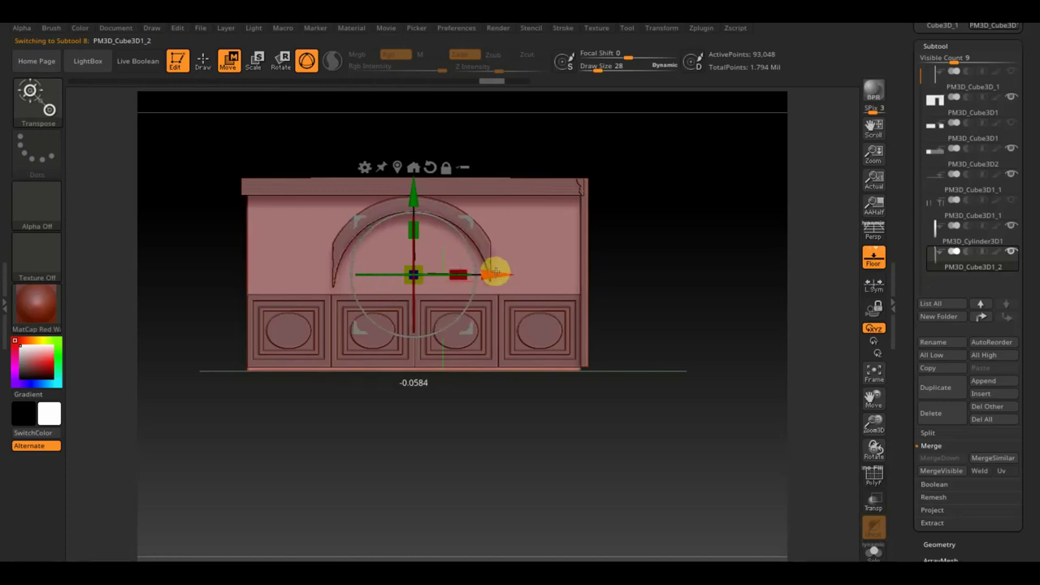
{"action": "mouse_move", "coordinate": [557, 446]}
{"action": "left_mouse_down"}
{"action": "mouse_move", "coordinate": [671, 460]}
{"action": "mouse_move", "coordinate": [694, 425]}
{"action": "mouse_move", "coordinate": [710, 501]}
{"action": "mouse_move", "coordinate": [727, 401]}
{"action": "left_mouse_up"}
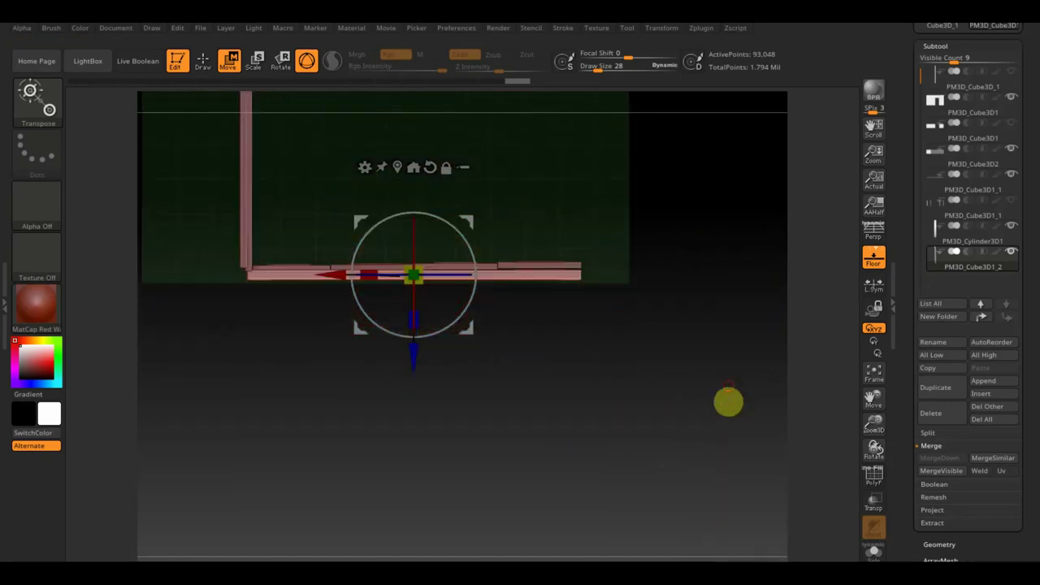
{"action": "left_click_drag", "start_coordinate": [716, 242], "coordinate": [692, 392]}
- Lower the long base trim Cube3D2 slightly and slide it back along its depth
{"action": "left_click", "coordinate": [582, 364]}
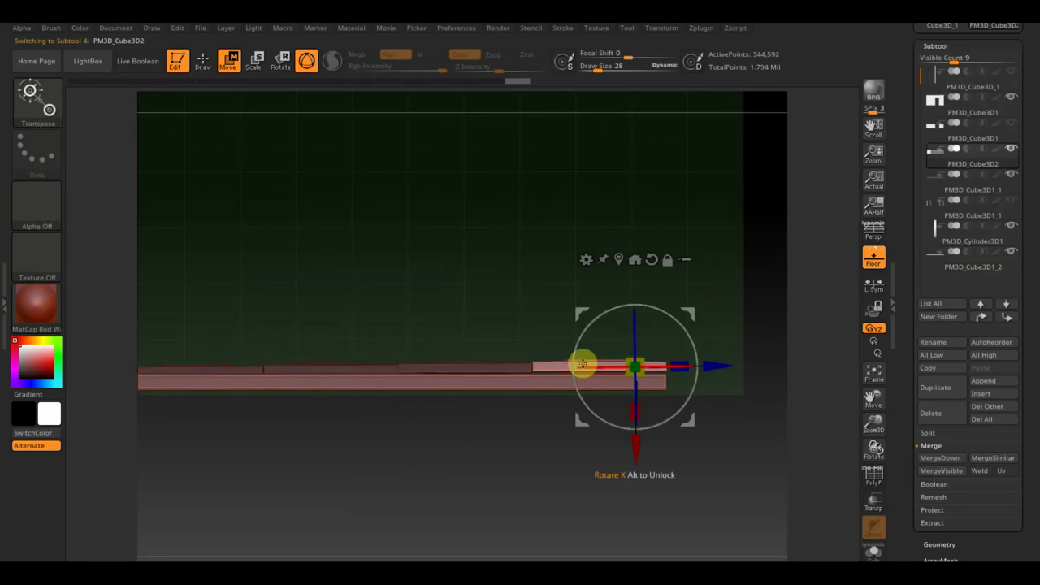
{"action": "left_click_drag", "start_coordinate": [635, 446], "coordinate": [635, 447]}
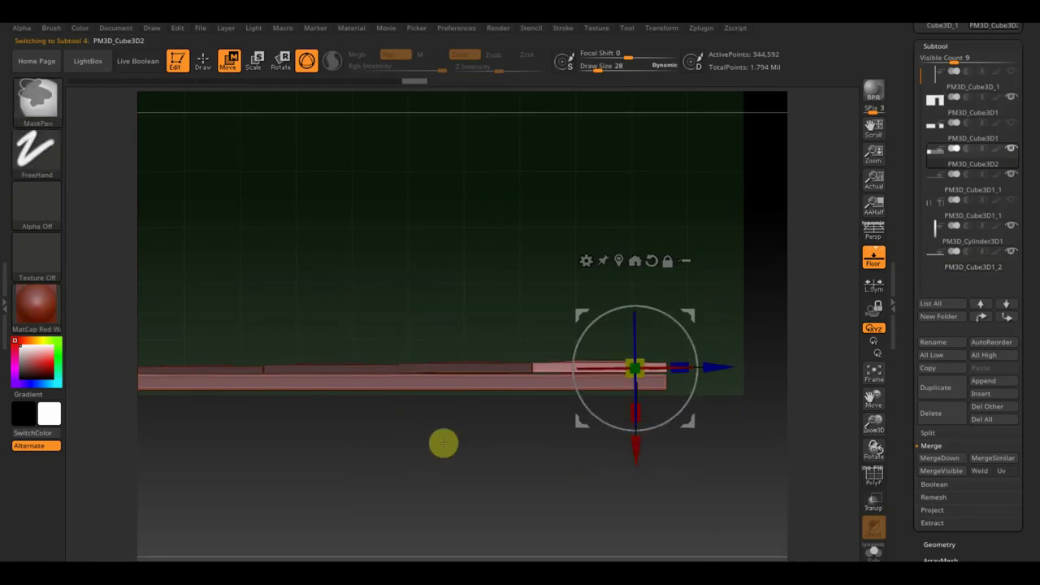
{"action": "mouse_move", "coordinate": [717, 367]}
{"action": "left_mouse_down"}
{"action": "mouse_move", "coordinate": [457, 366]}
{"action": "mouse_move", "coordinate": [474, 367]}
{"action": "mouse_move", "coordinate": [456, 353]}
{"action": "left_mouse_up"}
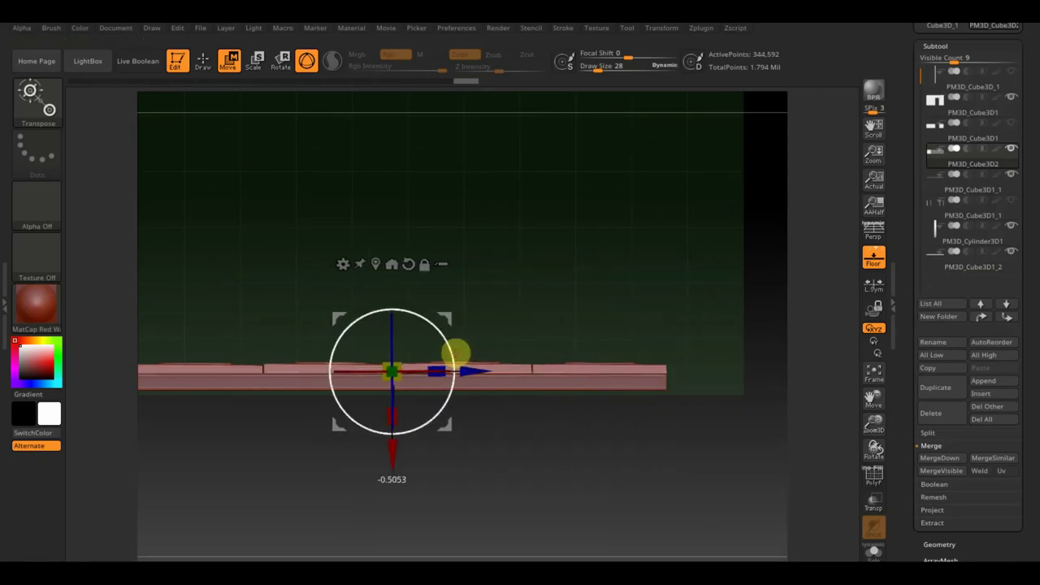
{"action": "mouse_move", "coordinate": [537, 436]}
{"action": "left_mouse_down"}
{"action": "mouse_move", "coordinate": [577, 495]}
{"action": "mouse_move", "coordinate": [553, 327]}
{"action": "mouse_move", "coordinate": [601, 364]}
{"action": "left_mouse_up"}
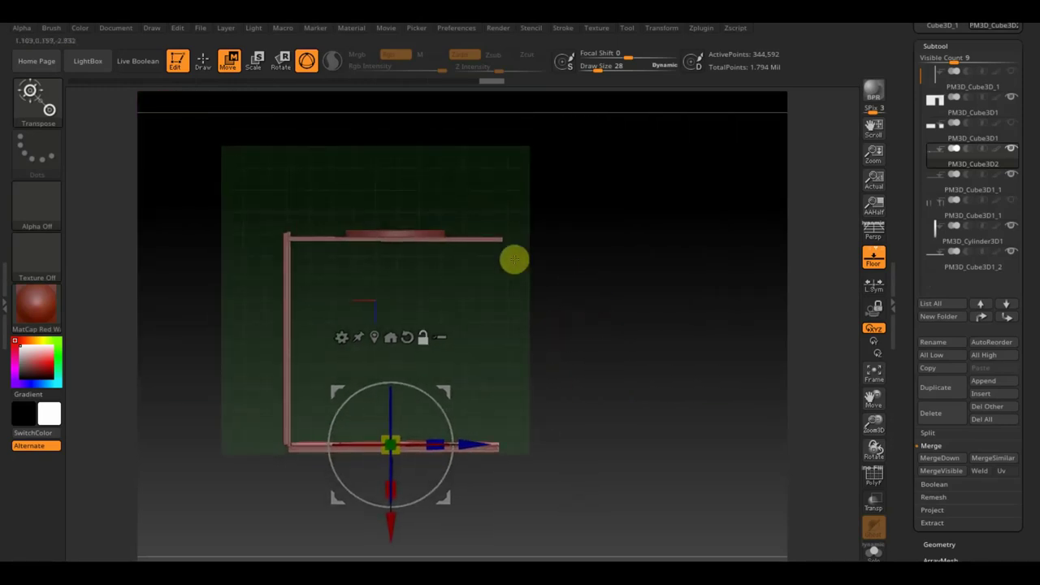
- Mask the top trim bar and duplicate it as PM3D_Cube3D1_3
{"action": "left_click", "coordinate": [493, 239], "text": "alt"}
{"action": "mouse_move", "coordinate": [619, 319]}
{"action": "left_mouse_down", "text": "ctrl"}
{"action": "mouse_move", "coordinate": [382, 230]}
{"action": "mouse_move", "coordinate": [291, 173]}
{"action": "left_mouse_up", "text": "ctrl"}
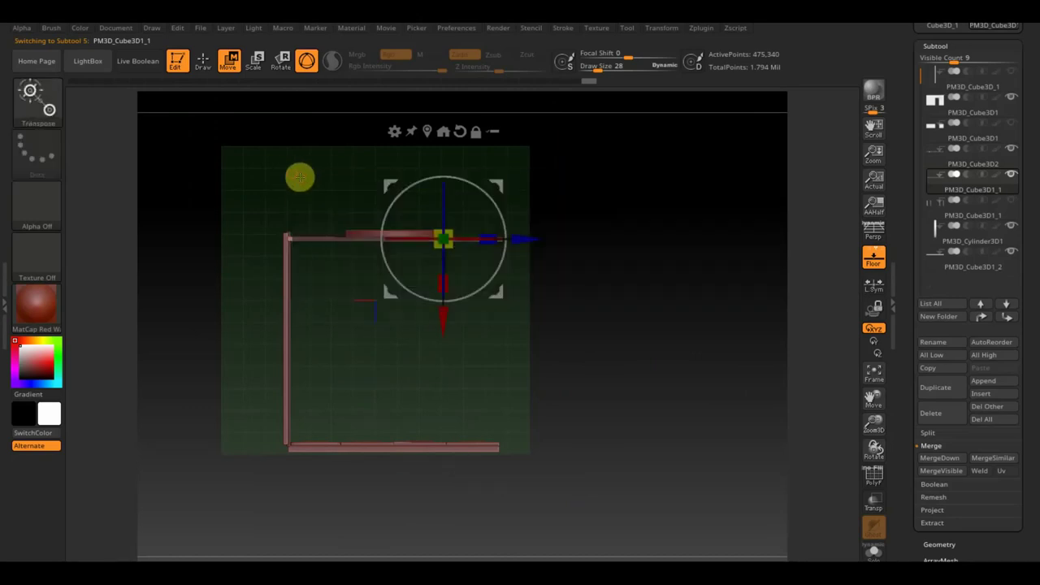
{"action": "key", "text": "ctrl"}
{"action": "left_click", "coordinate": [608, 371], "text": "ctrl"}
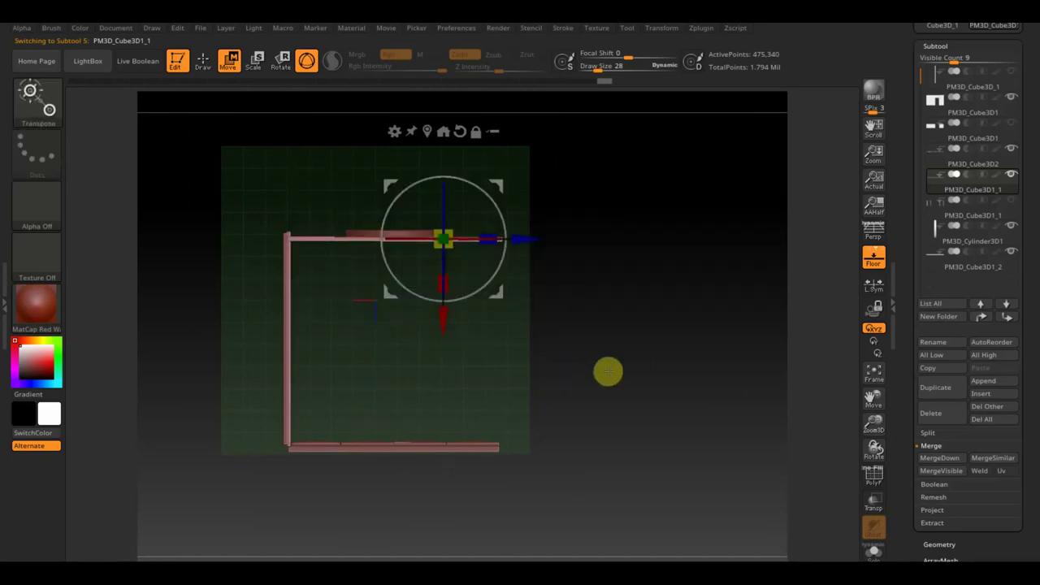
{"action": "left_click", "coordinate": [938, 388]}
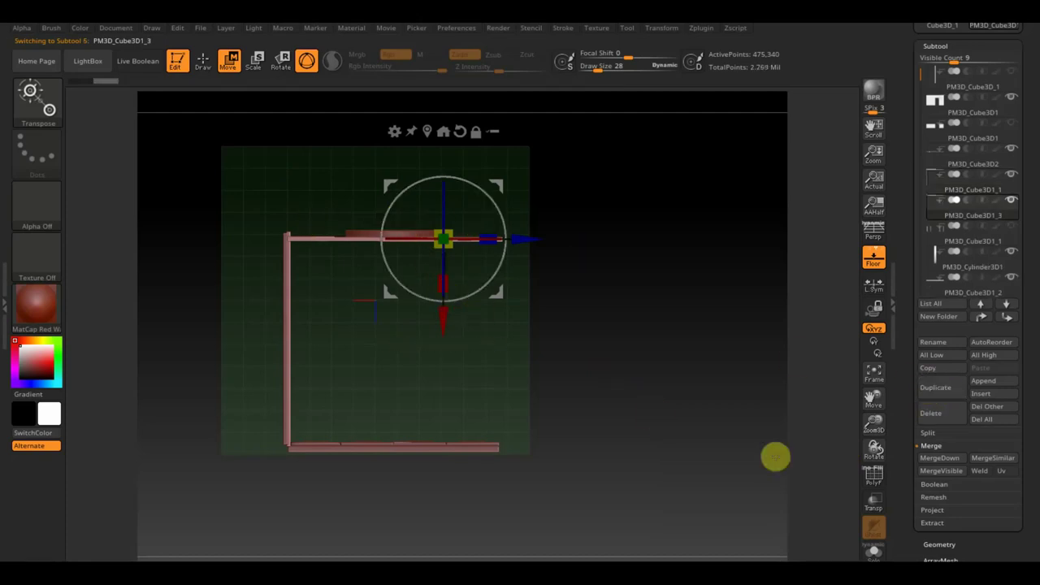
- Snap to a top-down view and Ctrl-drag a copy of the L-shaped trim clear of the room
{"action": "left_click_drag", "start_coordinate": [378, 211], "coordinate": [630, 285]}
{"action": "left_click", "coordinate": [205, 61]}
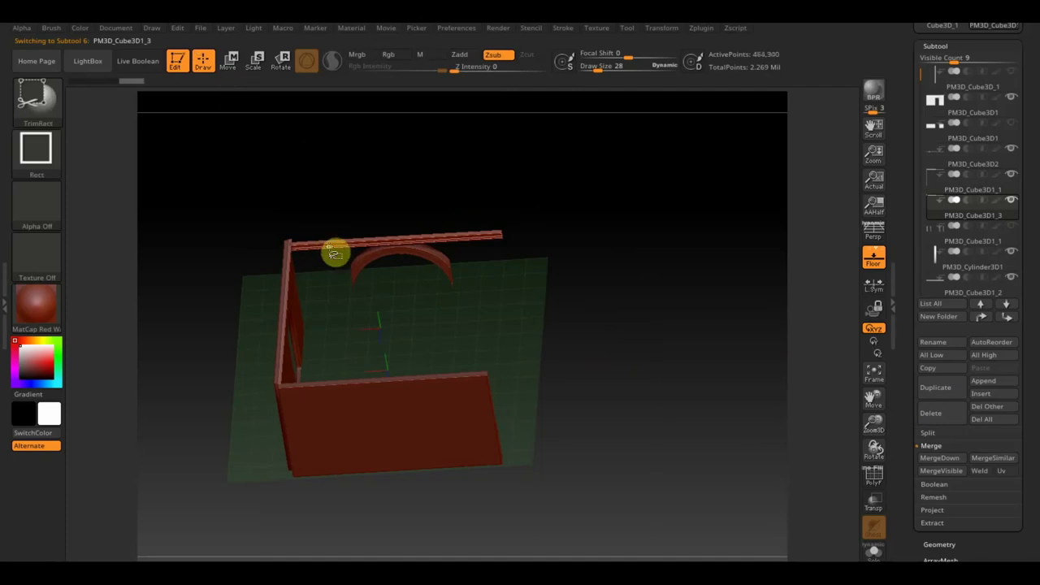
{"action": "key", "text": "ctrl+shift"}
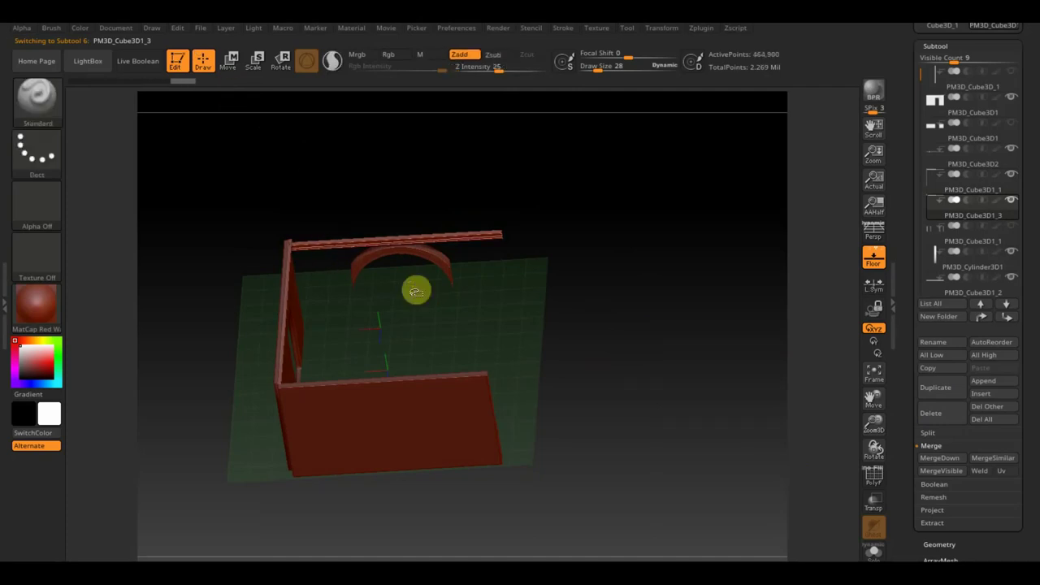
{"action": "left_click", "coordinate": [942, 542]}
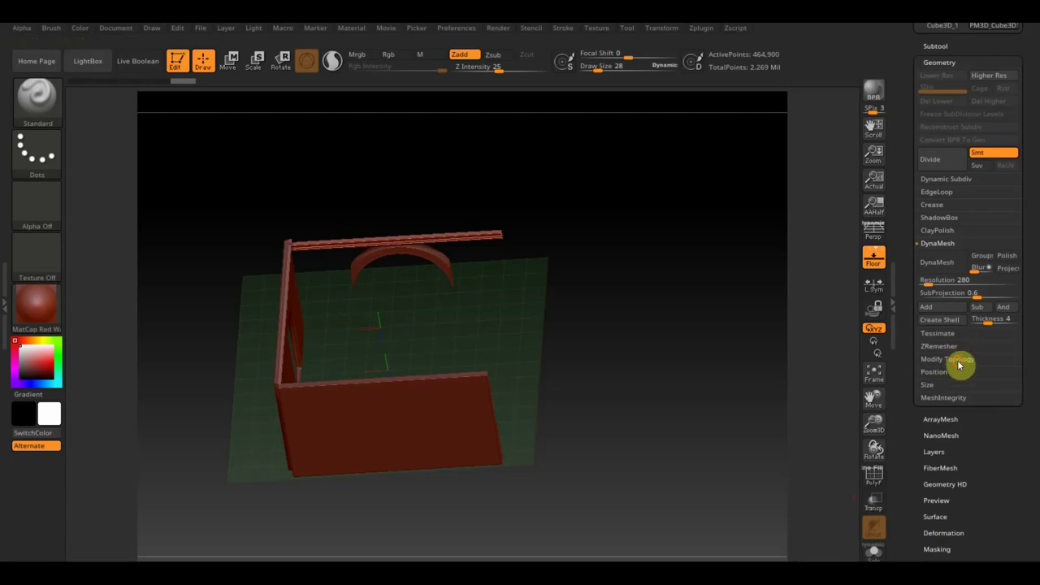
{"action": "left_click", "coordinate": [960, 320]}
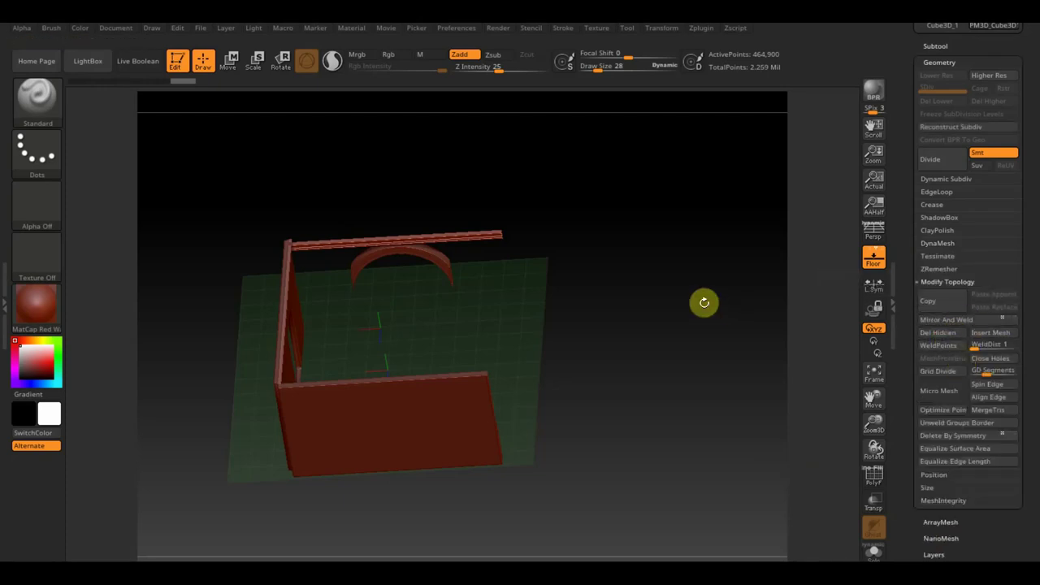
{"action": "left_click_drag", "start_coordinate": [734, 307], "coordinate": [711, 390], "text": "shift"}
{"action": "left_click", "coordinate": [228, 61]}
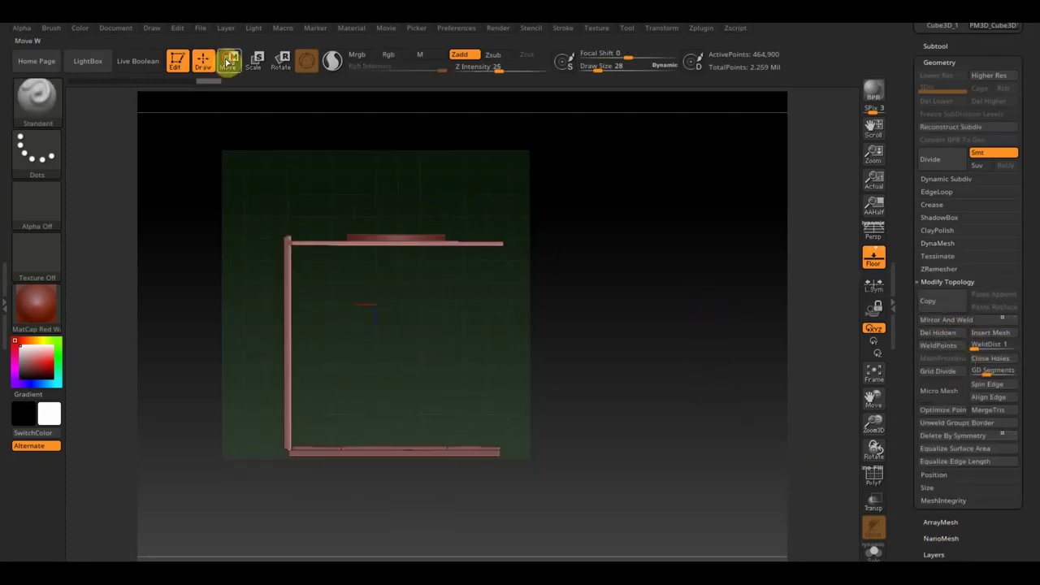
{"action": "left_click_drag", "start_coordinate": [432, 327], "coordinate": [448, 435], "text": "ctrl"}
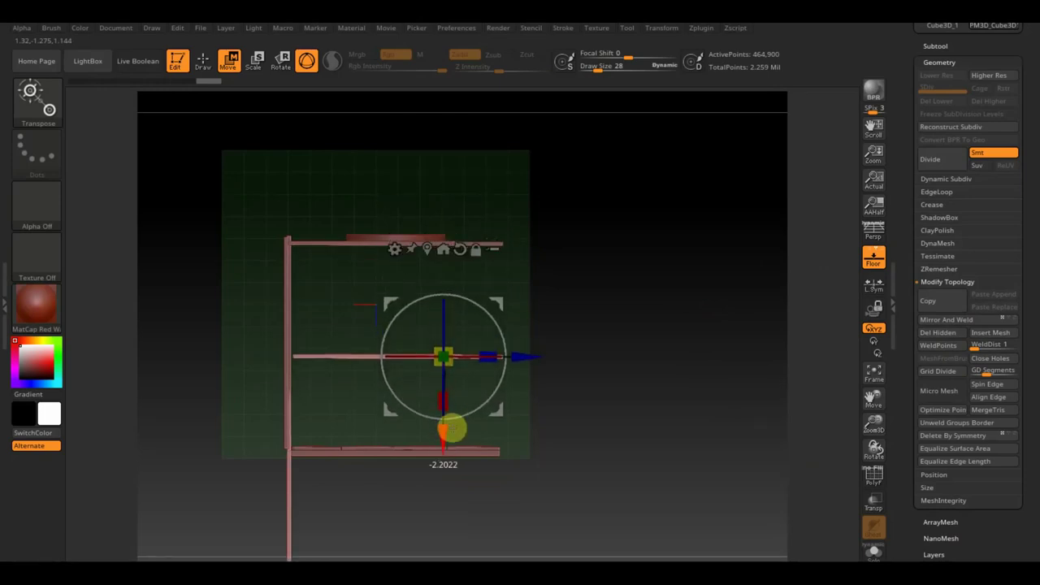
{"action": "left_click_drag", "start_coordinate": [530, 345], "coordinate": [775, 354]}
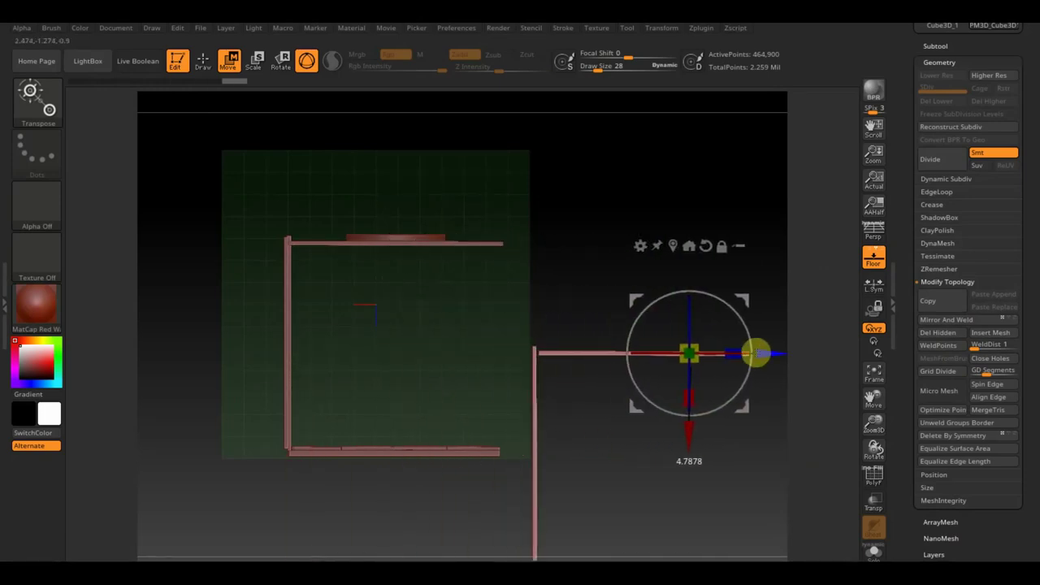
- Hide the copy's vertical bar and delete it with Del Hidden, keeping the horizontal bar
{"action": "left_click", "coordinate": [203, 60]}
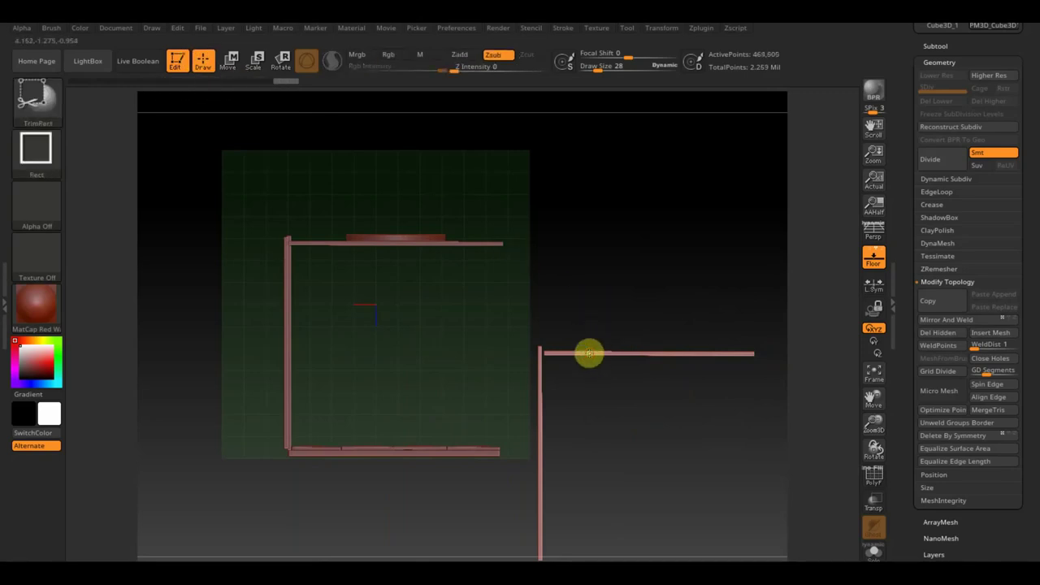
{"action": "left_click_drag", "start_coordinate": [652, 385], "coordinate": [545, 319], "text": "ctrl"}
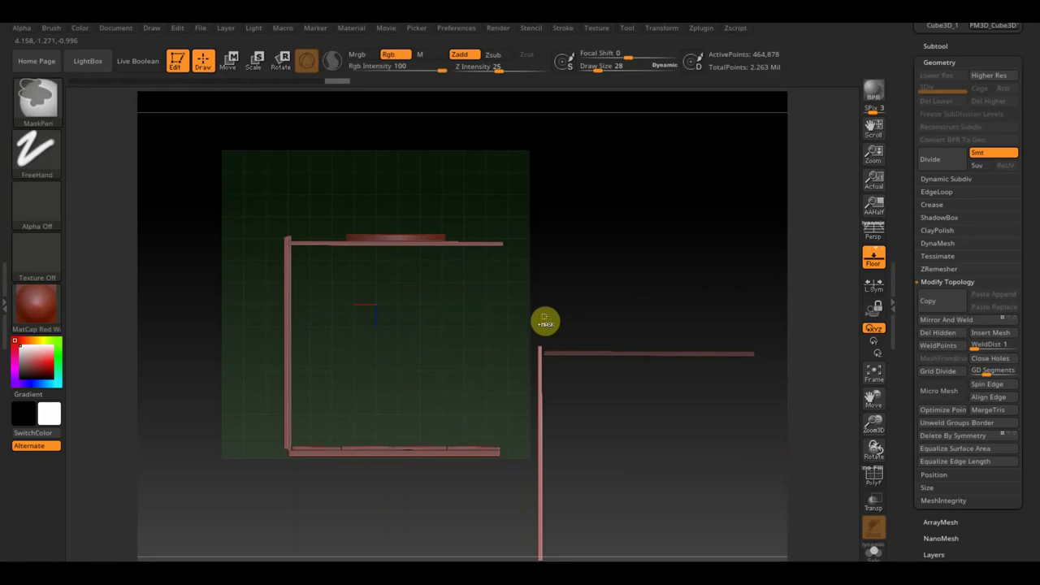
{"action": "key", "text": "ctrl+shift"}
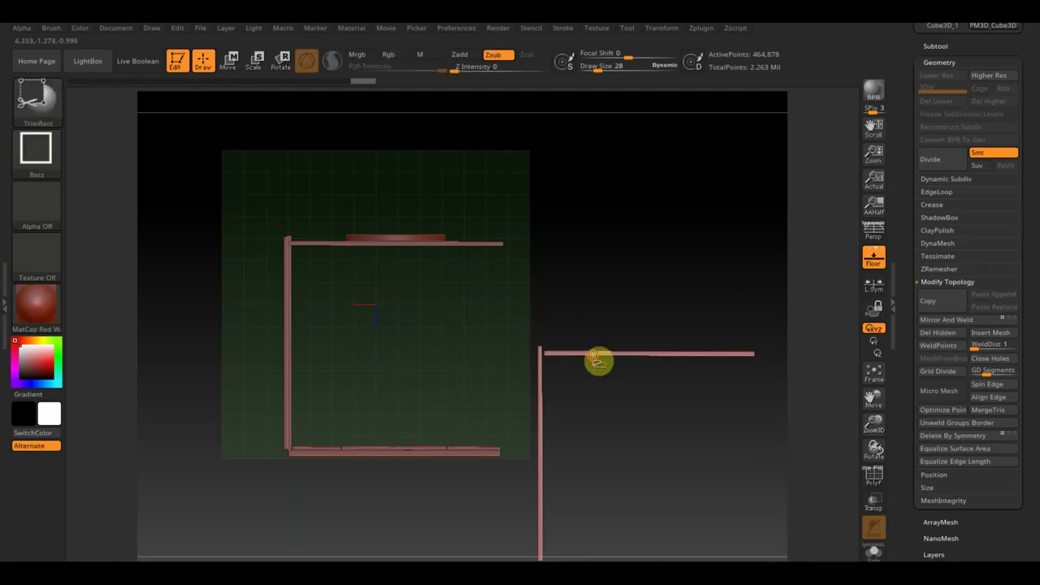
{"action": "left_click", "coordinate": [593, 356]}
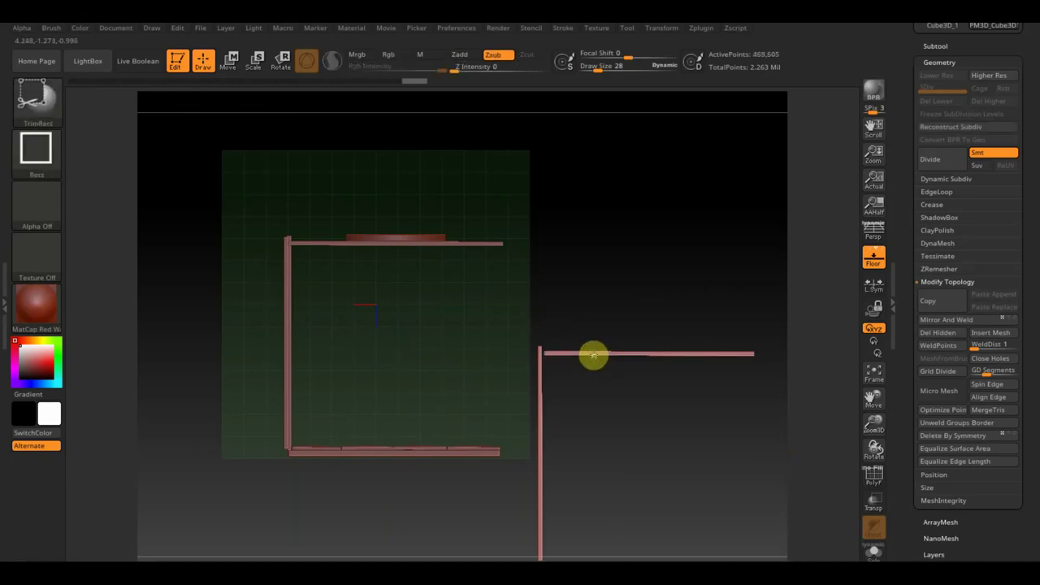
{"action": "key", "text": "ctrl+shift"}
{"action": "left_click", "coordinate": [543, 414], "text": "ctrl+shift"}
{"action": "left_click", "coordinate": [539, 409], "text": "ctrl+shift"}
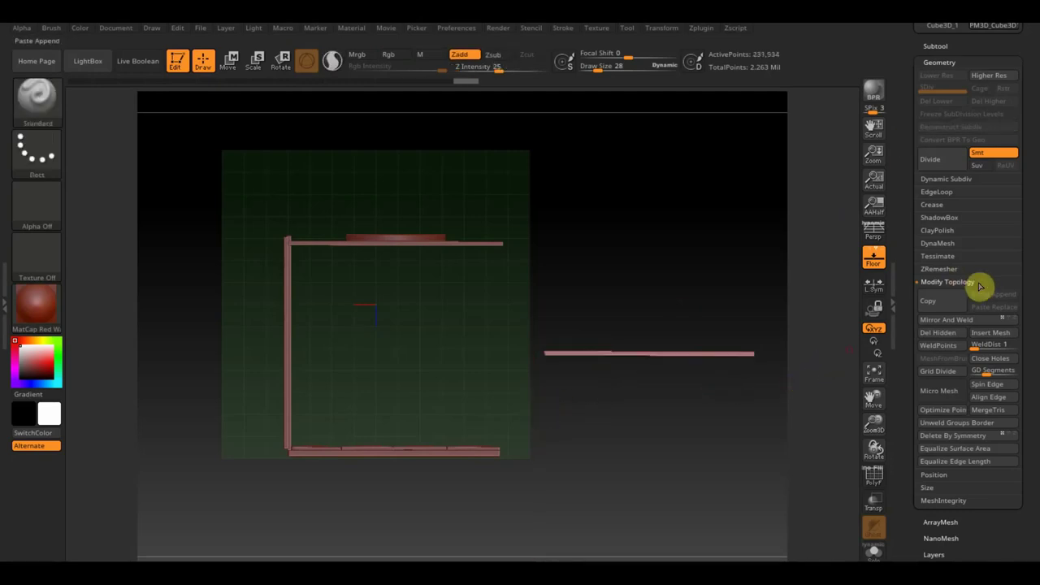
{"action": "left_click", "coordinate": [938, 332]}
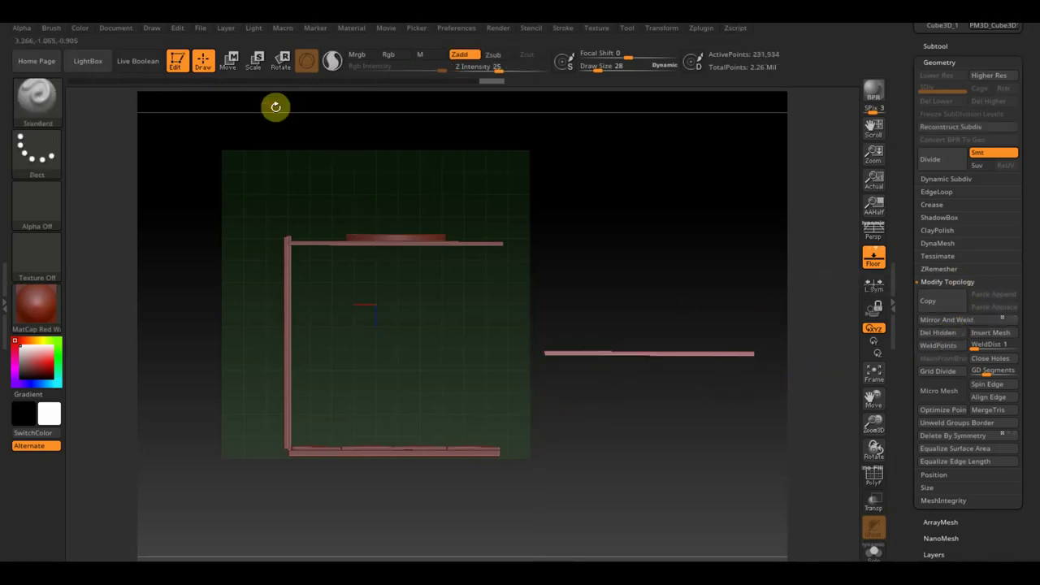
- Rotate the remaining bar 180° and move it down to the lower frame edge
{"action": "left_click", "coordinate": [228, 61]}
{"action": "mouse_move", "coordinate": [742, 307]}
{"action": "left_mouse_down"}
{"action": "mouse_move", "coordinate": [740, 322]}
{"action": "mouse_move", "coordinate": [656, 390]}
{"action": "left_mouse_up"}
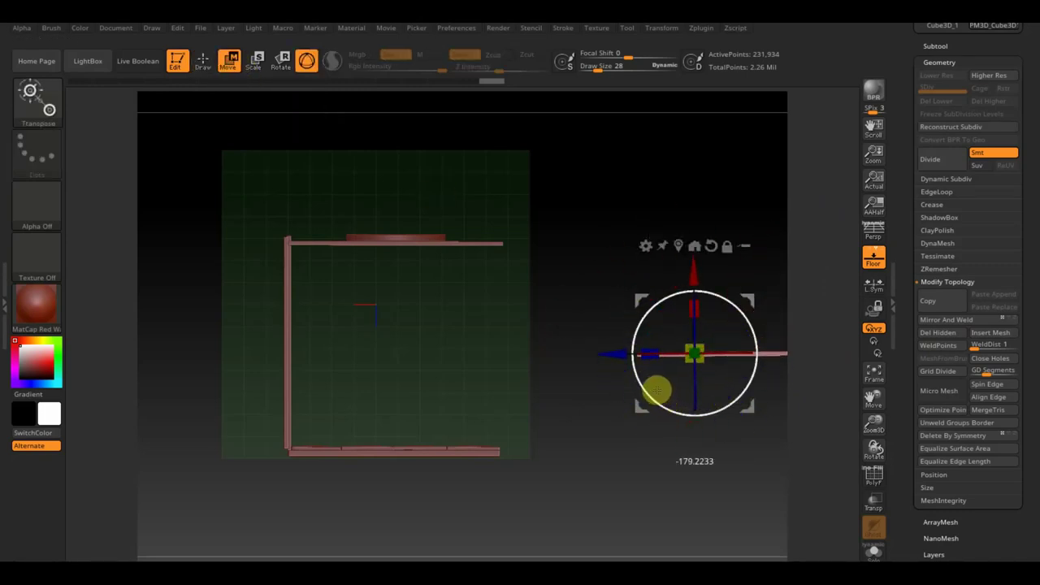
{"action": "mouse_move", "coordinate": [744, 290]}
{"action": "left_mouse_down"}
{"action": "mouse_move", "coordinate": [412, 379]}
{"action": "mouse_move", "coordinate": [411, 400]}
{"action": "left_mouse_up"}
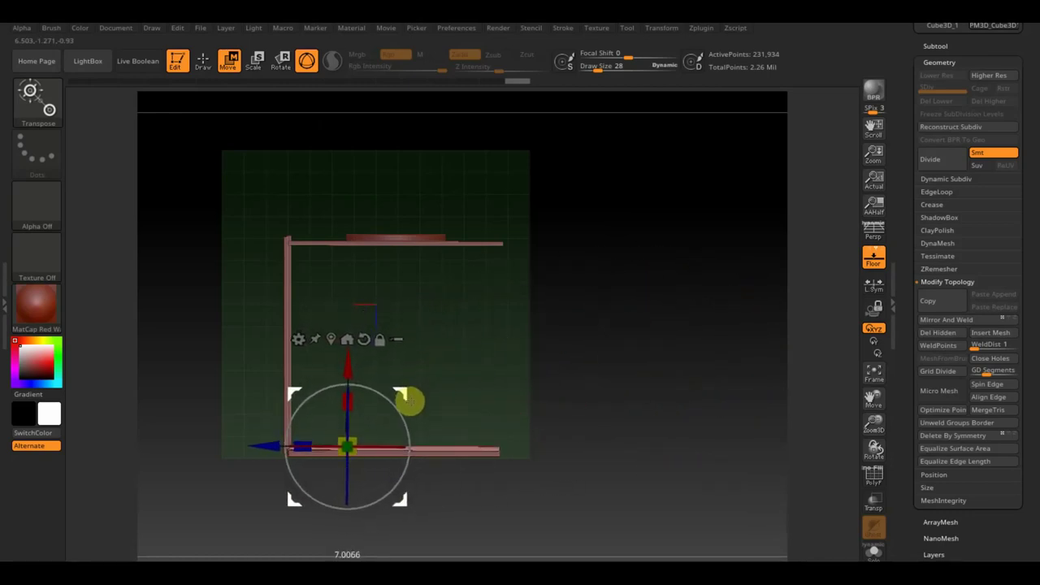
- Unhide the other room pieces and select the right pilaster on the wall
{"action": "mouse_move", "coordinate": [499, 392]}
{"action": "left_mouse_down"}
{"action": "mouse_move", "coordinate": [655, 279]}
{"action": "mouse_move", "coordinate": [582, 339]}
{"action": "left_mouse_up"}
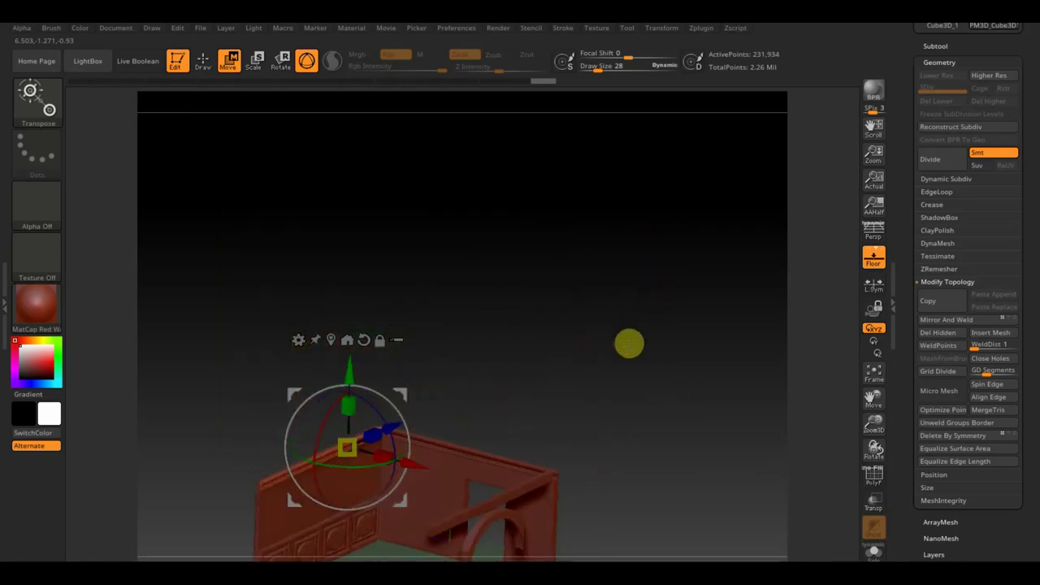
{"action": "left_click", "coordinate": [934, 47]}
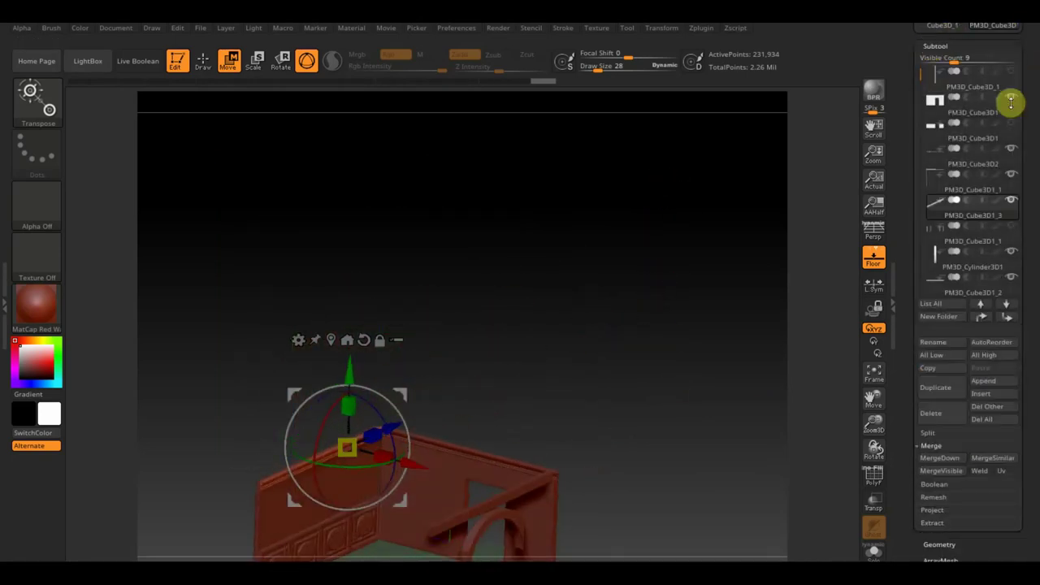
{"action": "left_click", "coordinate": [1014, 227]}
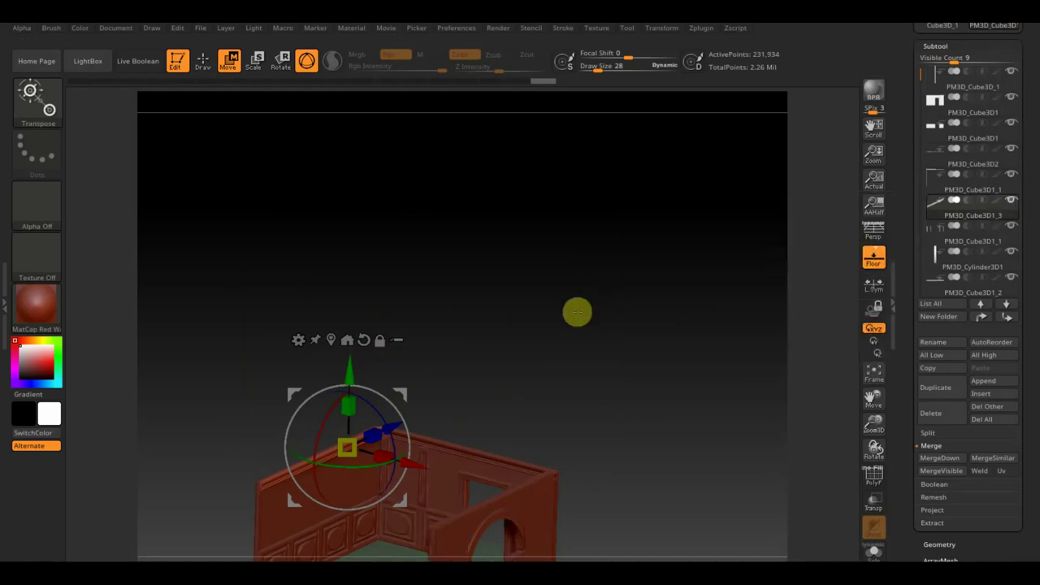
{"action": "left_click_drag", "start_coordinate": [602, 309], "coordinate": [656, 301]}
{"action": "left_click", "coordinate": [989, 198]}
{"action": "mouse_move", "coordinate": [739, 274]}
{"action": "left_mouse_down"}
{"action": "mouse_move", "coordinate": [736, 262]}
{"action": "mouse_move", "coordinate": [809, 273]}
{"action": "mouse_move", "coordinate": [817, 255]}
{"action": "mouse_move", "coordinate": [704, 330]}
{"action": "left_mouse_up"}
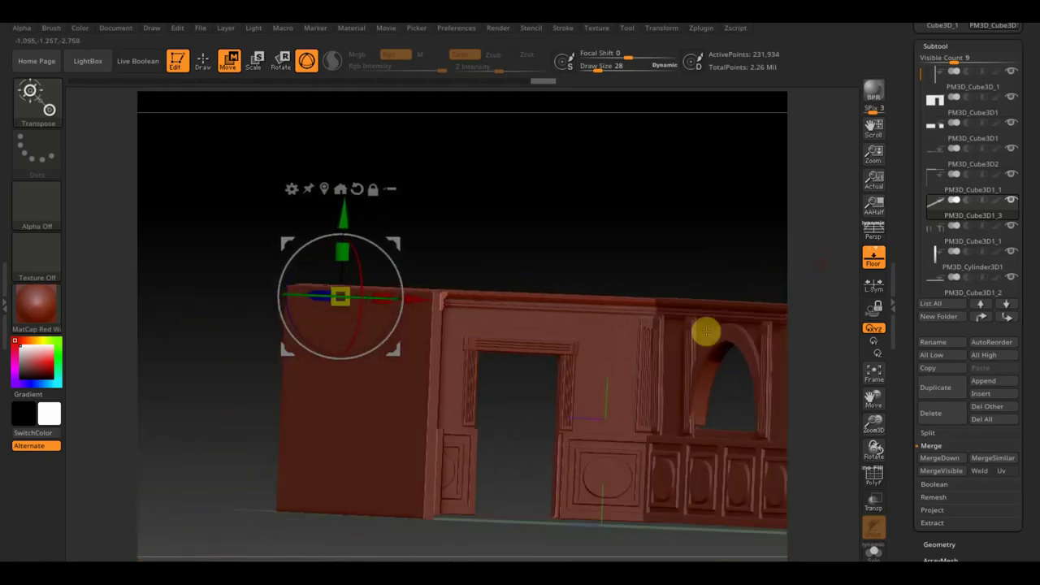
{"action": "left_click", "coordinate": [647, 375], "text": "alt"}
{"action": "mouse_move", "coordinate": [736, 225]}
{"action": "left_mouse_down"}
{"action": "mouse_move", "coordinate": [761, 225]}
{"action": "mouse_move", "coordinate": [740, 249]}
{"action": "mouse_move", "coordinate": [640, 207]}
{"action": "left_mouse_up"}
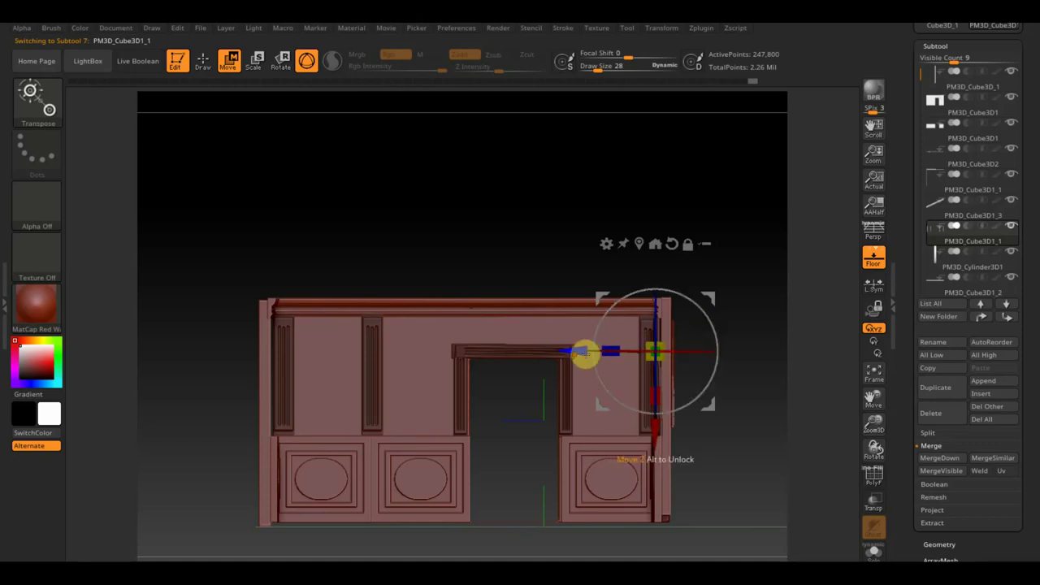
- Duplicate the right pilaster and move the copy left
{"action": "mouse_move", "coordinate": [580, 351]}
{"action": "left_mouse_down", "text": "ctrl"}
{"action": "mouse_move", "coordinate": [200, 382]}
{"action": "mouse_move", "coordinate": [508, 274]}
{"action": "mouse_move", "coordinate": [515, 366]}
{"action": "mouse_move", "coordinate": [496, 441]}
{"action": "mouse_move", "coordinate": [506, 464]}
{"action": "mouse_move", "coordinate": [504, 430]}
{"action": "mouse_move", "coordinate": [550, 309]}
{"action": "left_mouse_up", "text": "ctrl"}
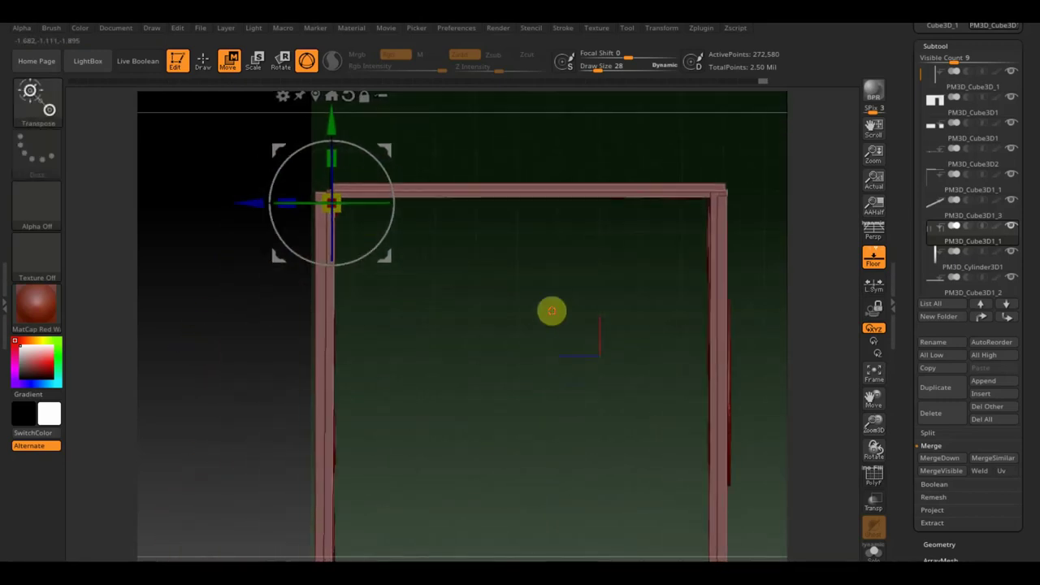
{"action": "mouse_move", "coordinate": [386, 180]}
{"action": "left_mouse_down"}
{"action": "mouse_move", "coordinate": [355, 255]}
{"action": "mouse_move", "coordinate": [247, 240]}
{"action": "mouse_move", "coordinate": [450, 320]}
{"action": "mouse_move", "coordinate": [448, 273]}
{"action": "mouse_move", "coordinate": [477, 202]}
{"action": "left_mouse_up"}
{"action": "mouse_move", "coordinate": [490, 396]}
{"action": "left_mouse_down", "text": "shift"}
{"action": "mouse_move", "coordinate": [536, 453]}
{"action": "mouse_move", "coordinate": [571, 541]}
{"action": "left_mouse_up", "text": "shift"}
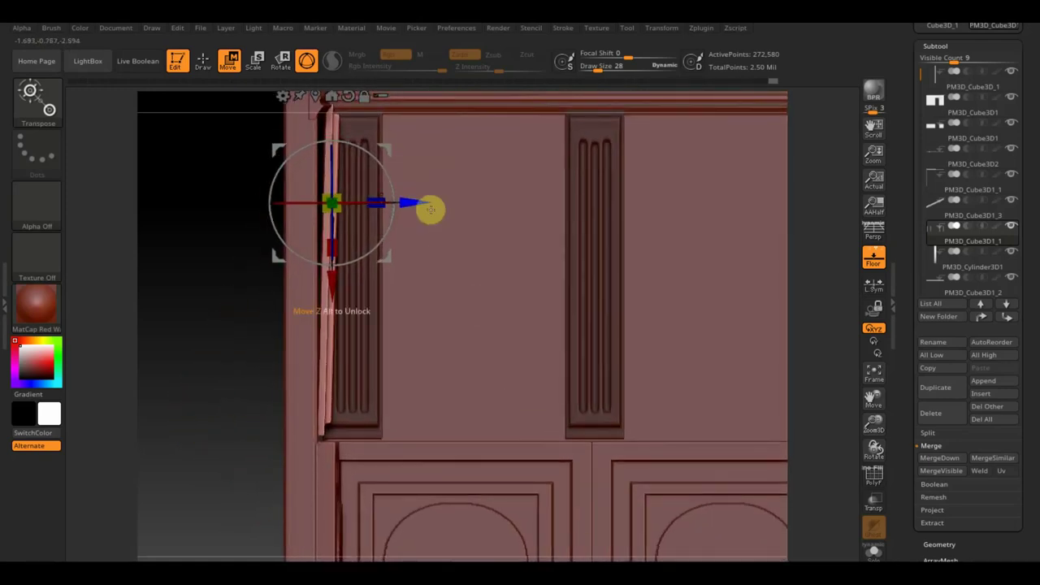
- Tilt and nudge the thin board strip, then lower it along the door frame edge
{"action": "left_click_drag", "start_coordinate": [389, 180], "coordinate": [396, 174]}
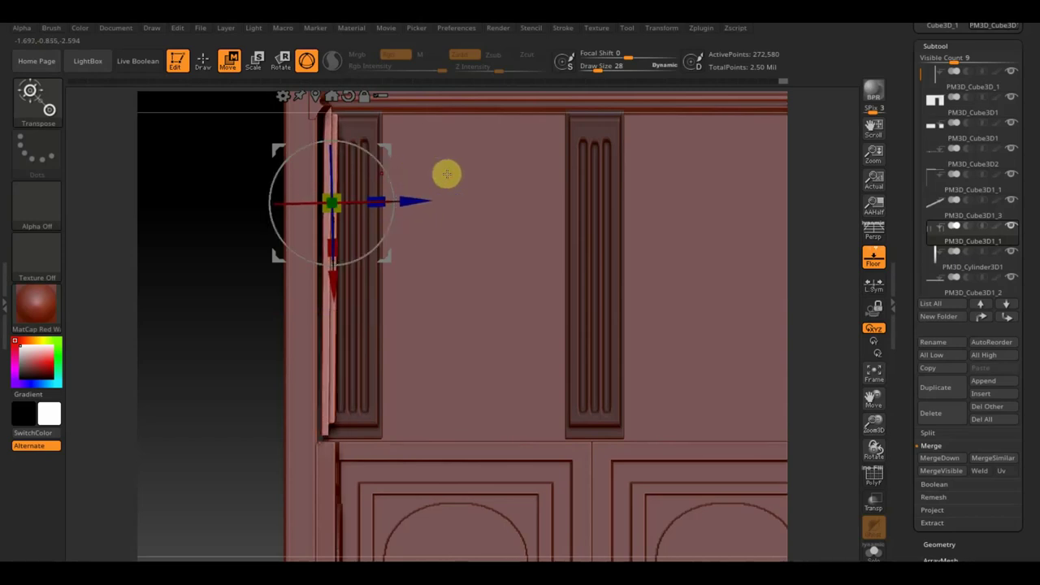
{"action": "left_click_drag", "start_coordinate": [418, 200], "coordinate": [389, 189]}
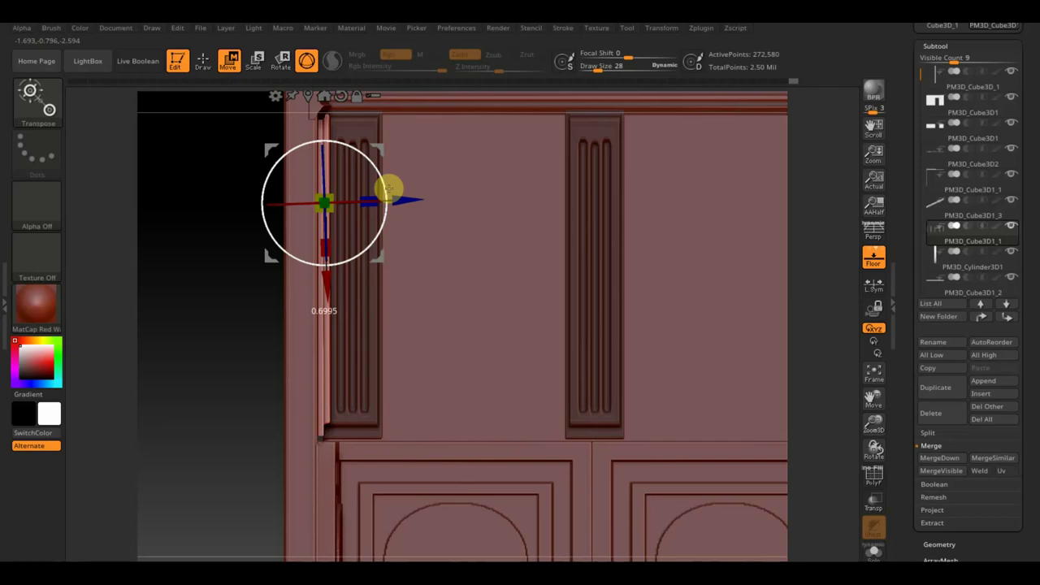
{"action": "mouse_move", "coordinate": [184, 309]}
{"action": "left_mouse_down"}
{"action": "mouse_move", "coordinate": [132, 311]}
{"action": "mouse_move", "coordinate": [112, 372]}
{"action": "mouse_move", "coordinate": [149, 379]}
{"action": "mouse_move", "coordinate": [144, 417]}
{"action": "mouse_move", "coordinate": [181, 506]}
{"action": "left_mouse_up"}
{"action": "mouse_move", "coordinate": [548, 469]}
{"action": "left_mouse_down", "text": "alt"}
{"action": "mouse_move", "coordinate": [560, 415]}
{"action": "mouse_move", "coordinate": [553, 293]}
{"action": "mouse_move", "coordinate": [511, 350]}
{"action": "mouse_move", "coordinate": [534, 289]}
{"action": "left_mouse_up", "text": "alt"}
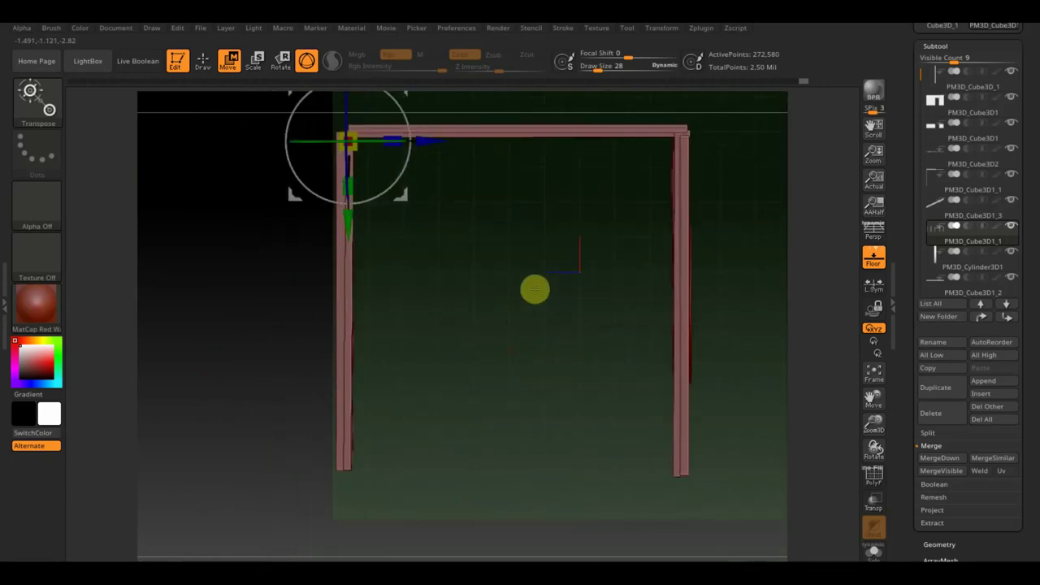
{"action": "mouse_move", "coordinate": [347, 216]}
{"action": "left_mouse_down"}
{"action": "mouse_move", "coordinate": [348, 295]}
{"action": "mouse_move", "coordinate": [360, 314]}
{"action": "left_mouse_up"}
{"action": "mouse_move", "coordinate": [464, 358]}
{"action": "left_mouse_down"}
{"action": "mouse_move", "coordinate": [444, 344]}
{"action": "mouse_move", "coordinate": [431, 360]}
{"action": "mouse_move", "coordinate": [449, 351]}
{"action": "left_mouse_up"}
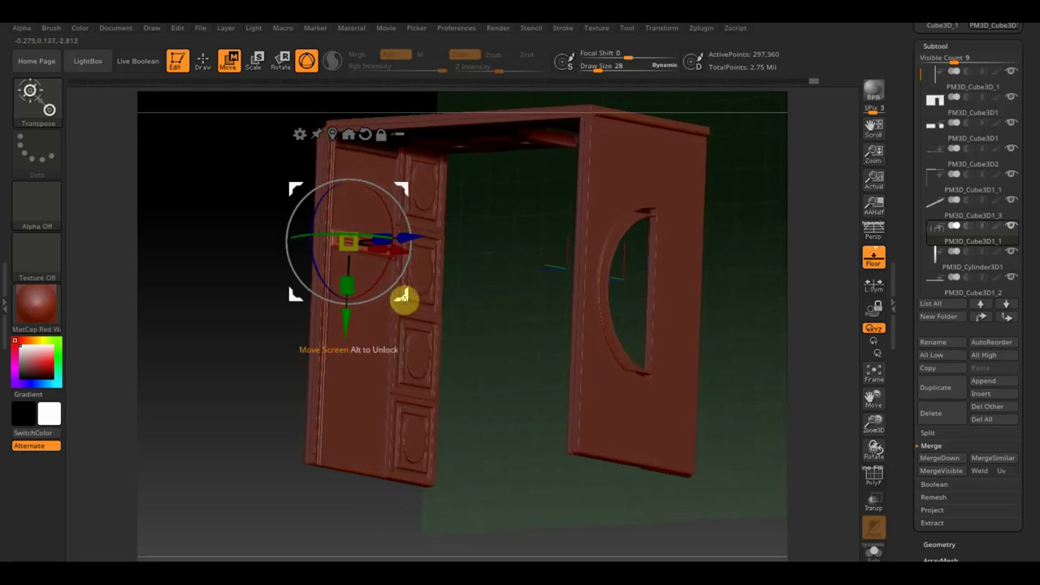
- Move the small trim piece down the left door panel, then raise it slightly, checking several angles
{"action": "left_click_drag", "start_coordinate": [346, 327], "coordinate": [346, 344]}
{"action": "left_click_drag", "start_coordinate": [524, 356], "coordinate": [546, 369]}
{"action": "left_click_drag", "start_coordinate": [348, 344], "coordinate": [343, 460]}
{"action": "mouse_move", "coordinate": [555, 448]}
{"action": "left_mouse_down"}
{"action": "mouse_move", "coordinate": [496, 427]}
{"action": "mouse_move", "coordinate": [516, 430]}
{"action": "mouse_move", "coordinate": [510, 418]}
{"action": "left_mouse_up"}
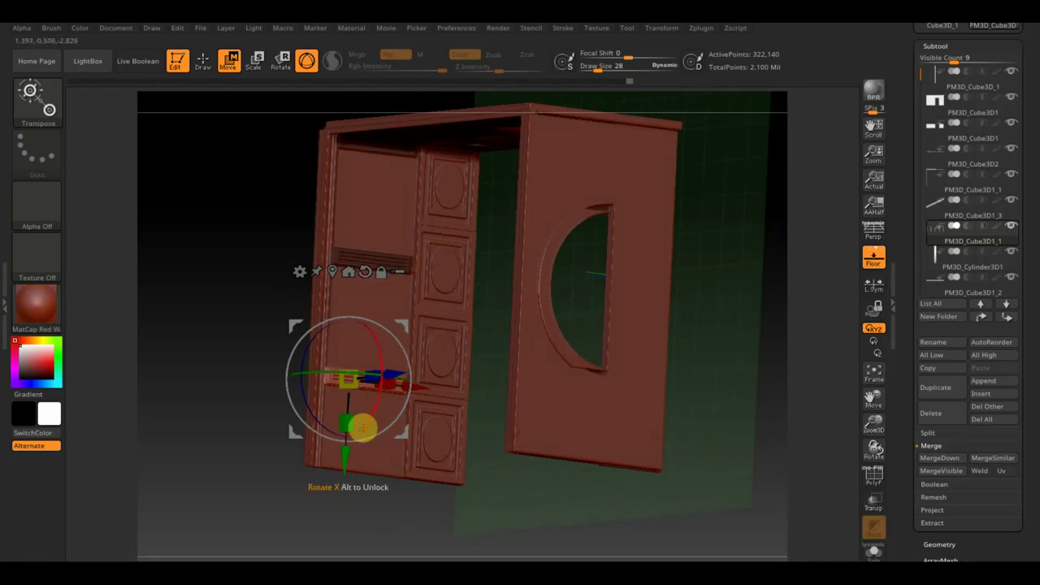
{"action": "left_click_drag", "start_coordinate": [344, 464], "coordinate": [355, 438]}
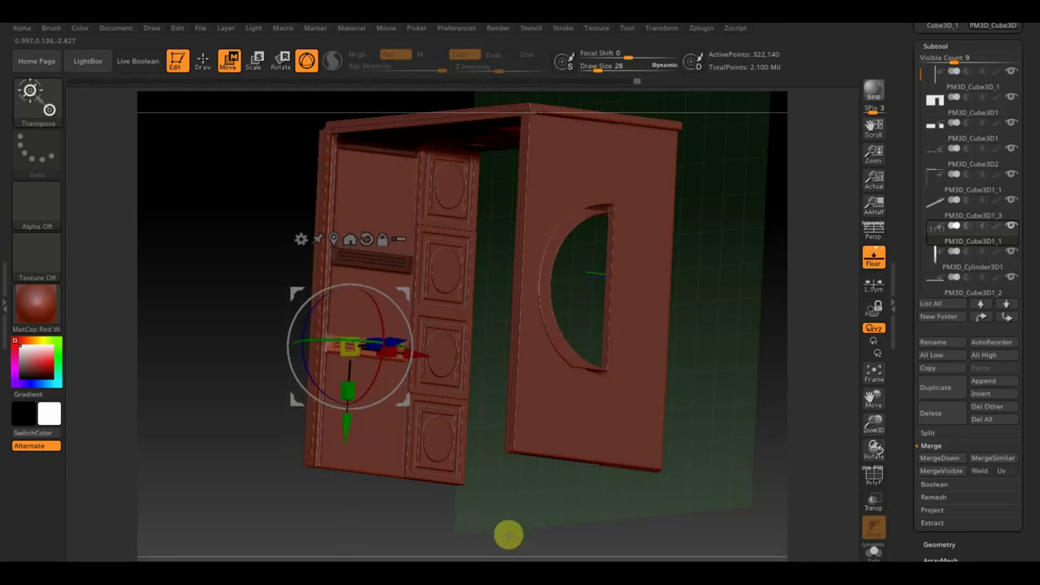
{"action": "mouse_move", "coordinate": [512, 523]}
{"action": "left_mouse_down"}
{"action": "mouse_move", "coordinate": [529, 492]}
{"action": "mouse_move", "coordinate": [539, 390]}
{"action": "mouse_move", "coordinate": [499, 422]}
{"action": "mouse_move", "coordinate": [578, 451]}
{"action": "mouse_move", "coordinate": [544, 534]}
{"action": "mouse_move", "coordinate": [677, 450]}
{"action": "mouse_move", "coordinate": [690, 395]}
{"action": "mouse_move", "coordinate": [708, 415]}
{"action": "mouse_move", "coordinate": [787, 409]}
{"action": "mouse_move", "coordinate": [793, 289]}
{"action": "mouse_move", "coordinate": [626, 209]}
{"action": "mouse_move", "coordinate": [638, 253]}
{"action": "mouse_move", "coordinate": [690, 284]}
{"action": "mouse_move", "coordinate": [669, 281]}
{"action": "mouse_move", "coordinate": [722, 279]}
{"action": "left_mouse_up"}
{"action": "mouse_move", "coordinate": [777, 250]}
{"action": "left_mouse_down"}
{"action": "mouse_move", "coordinate": [739, 265]}
{"action": "mouse_move", "coordinate": [653, 337]}
{"action": "mouse_move", "coordinate": [658, 382]}
{"action": "mouse_move", "coordinate": [667, 353]}
{"action": "mouse_move", "coordinate": [653, 399]}
{"action": "left_mouse_up"}
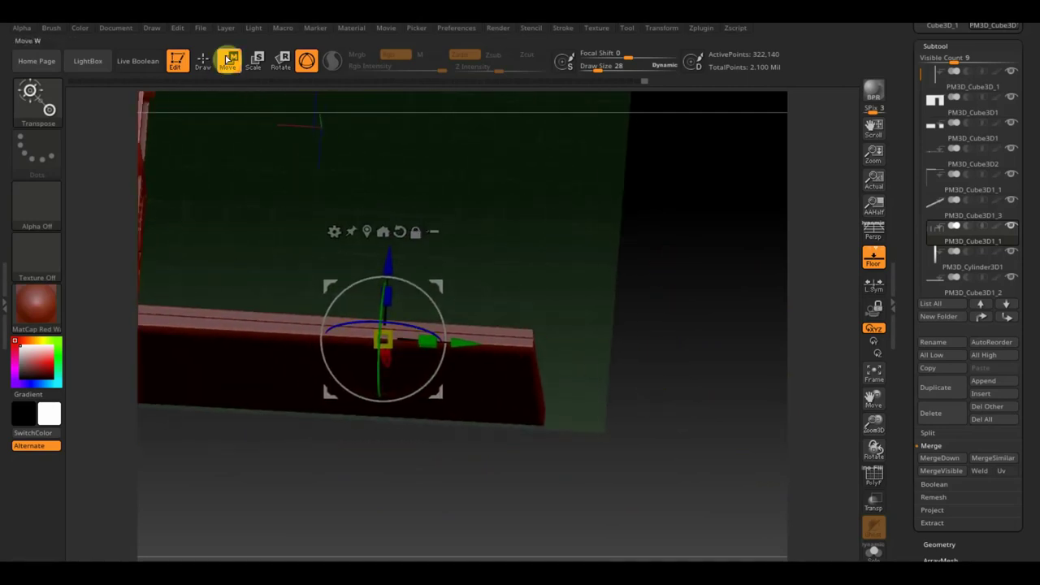
- Switch to Draw mode and click through the wall and rail subtools
{"action": "left_click", "coordinate": [203, 60]}
{"action": "left_click", "coordinate": [260, 351], "text": "alt"}
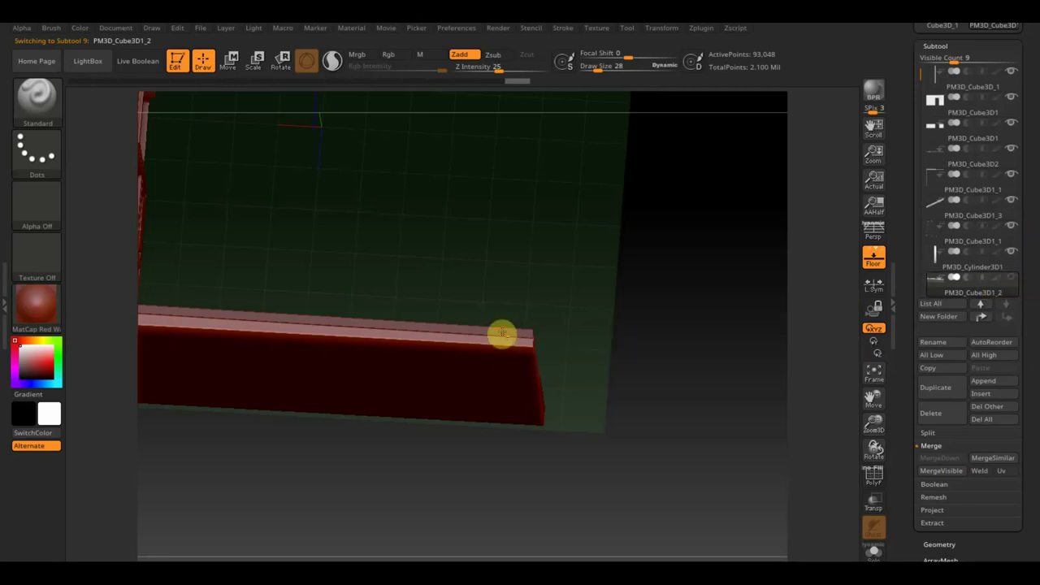
{"action": "left_click", "coordinate": [502, 332], "text": "alt"}
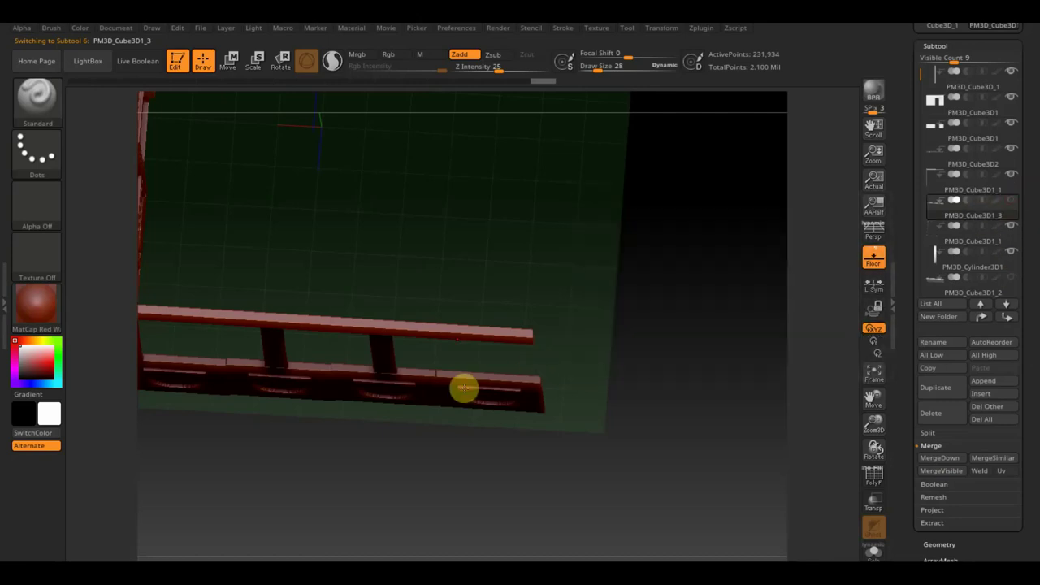
{"action": "left_click", "coordinate": [497, 404], "text": "alt"}
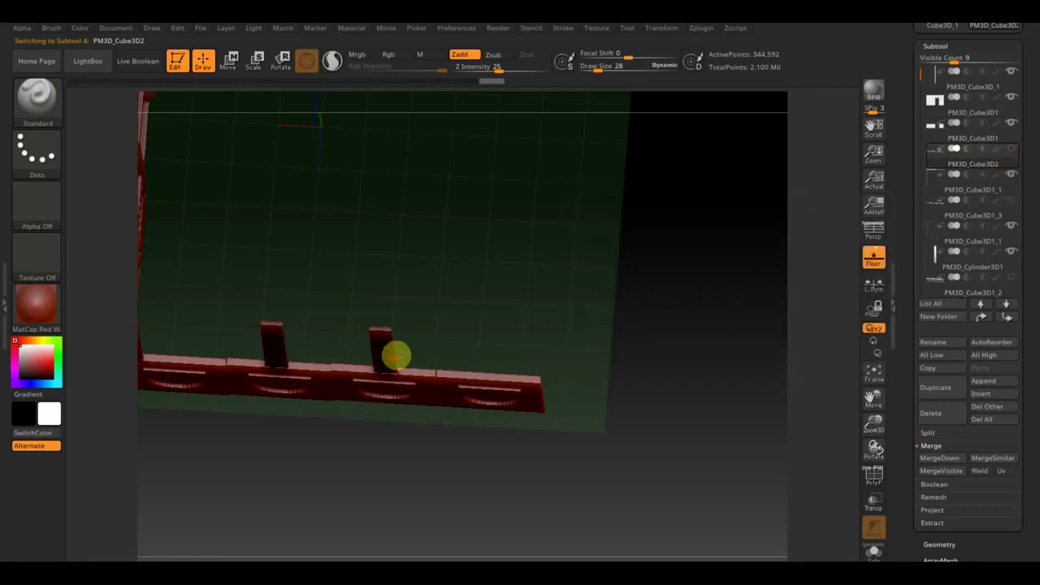
{"action": "left_click", "coordinate": [396, 355], "text": "alt"}
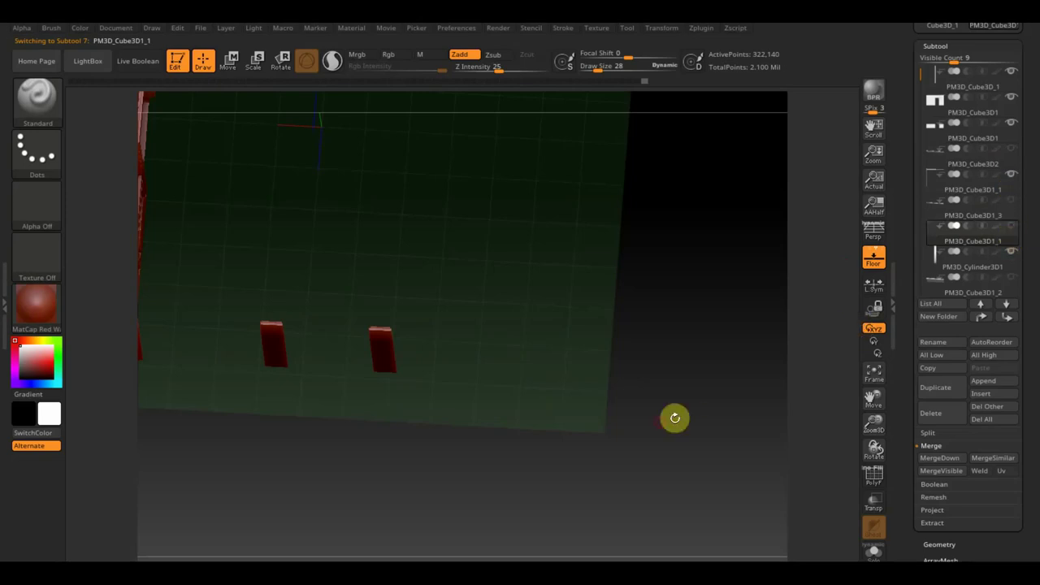
- Select the arched wall PM3D_Cube3D1_1 and bring up the Append mesh list
{"action": "mouse_move", "coordinate": [652, 422]}
{"action": "left_mouse_down"}
{"action": "mouse_move", "coordinate": [603, 376]}
{"action": "mouse_move", "coordinate": [615, 316]}
{"action": "mouse_move", "coordinate": [611, 330]}
{"action": "mouse_move", "coordinate": [700, 329]}
{"action": "left_mouse_up"}
{"action": "left_click", "coordinate": [485, 317], "text": "alt"}
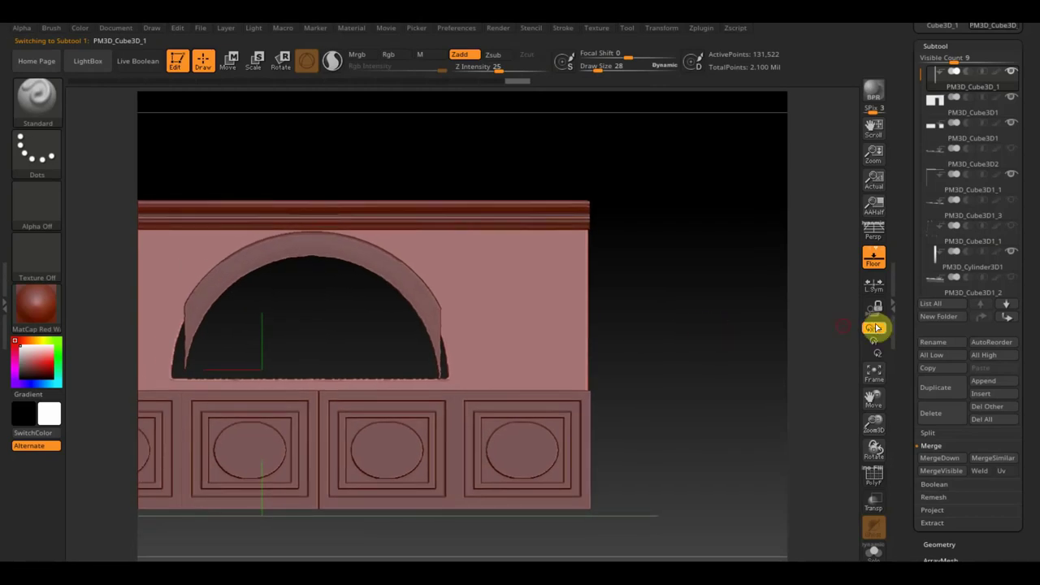
{"action": "left_click", "coordinate": [987, 380]}
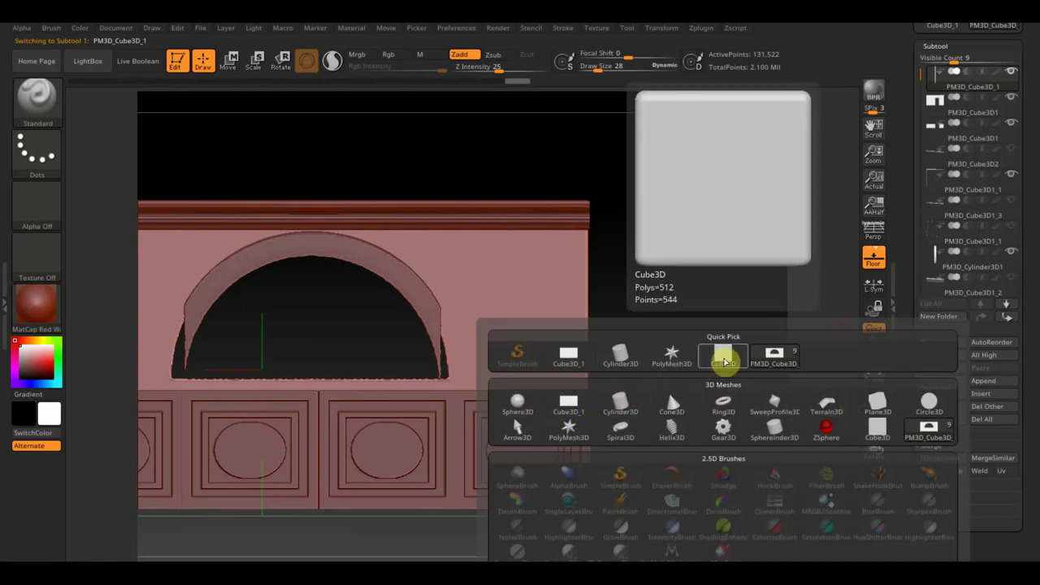
- Append a Cube3D subtool, select it, and scale it down to a small block
{"action": "left_click", "coordinate": [725, 360]}
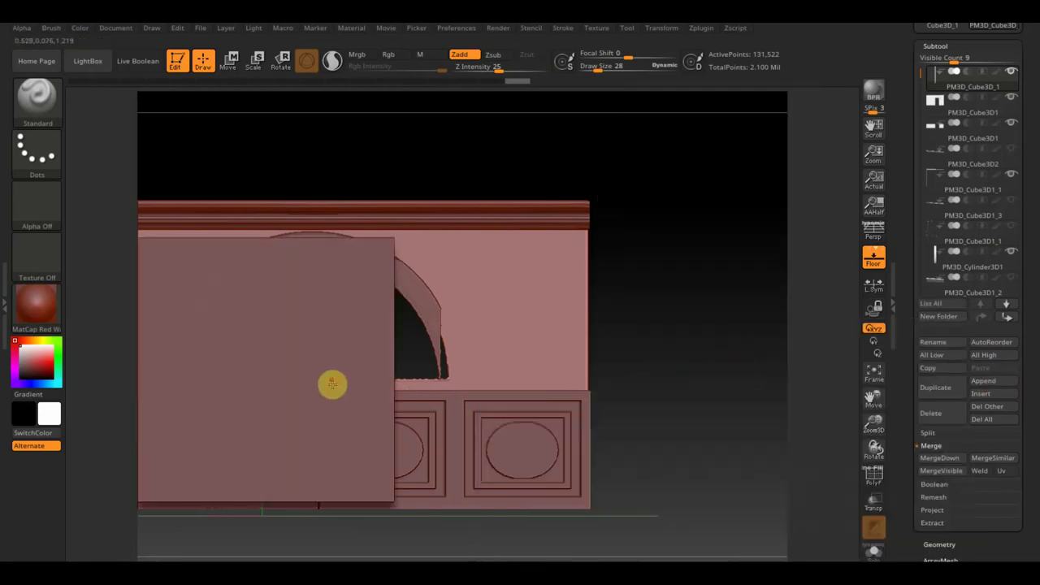
{"action": "left_click", "coordinate": [331, 385], "text": "alt"}
{"action": "left_click", "coordinate": [229, 60]}
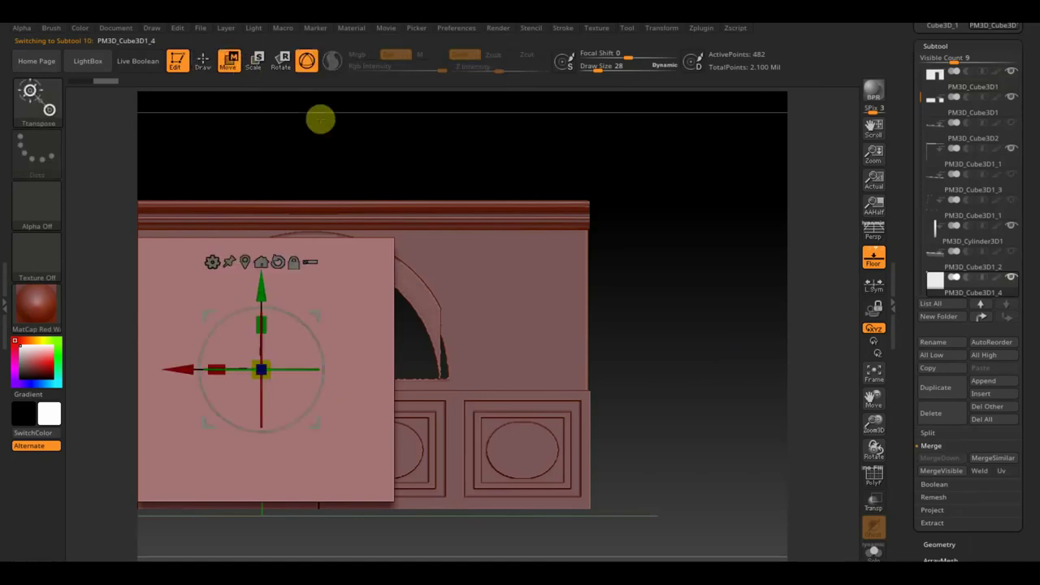
{"action": "left_click_drag", "start_coordinate": [320, 116], "coordinate": [496, 136]}
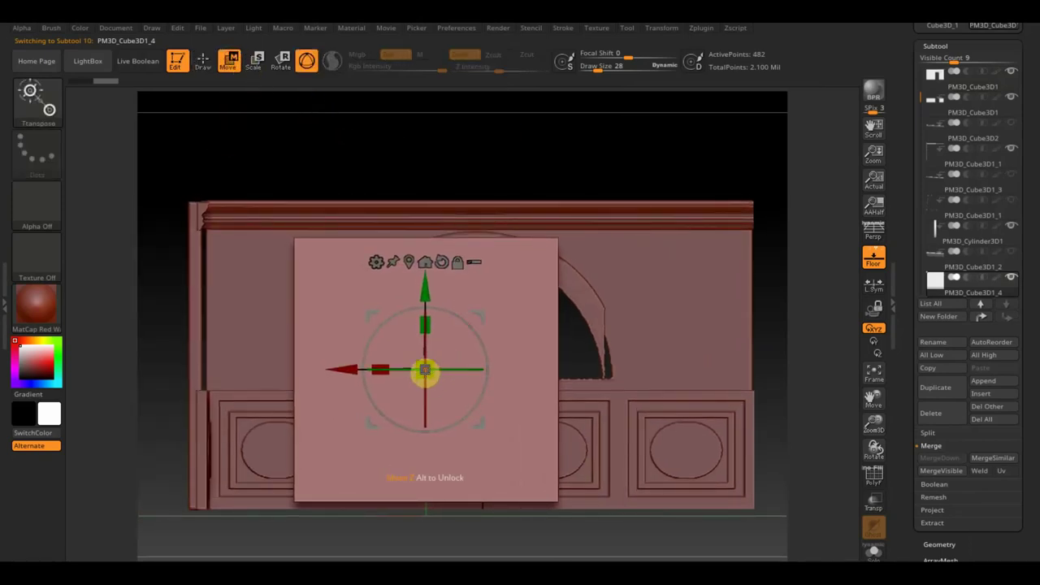
{"action": "left_click_drag", "start_coordinate": [431, 382], "coordinate": [333, 260]}
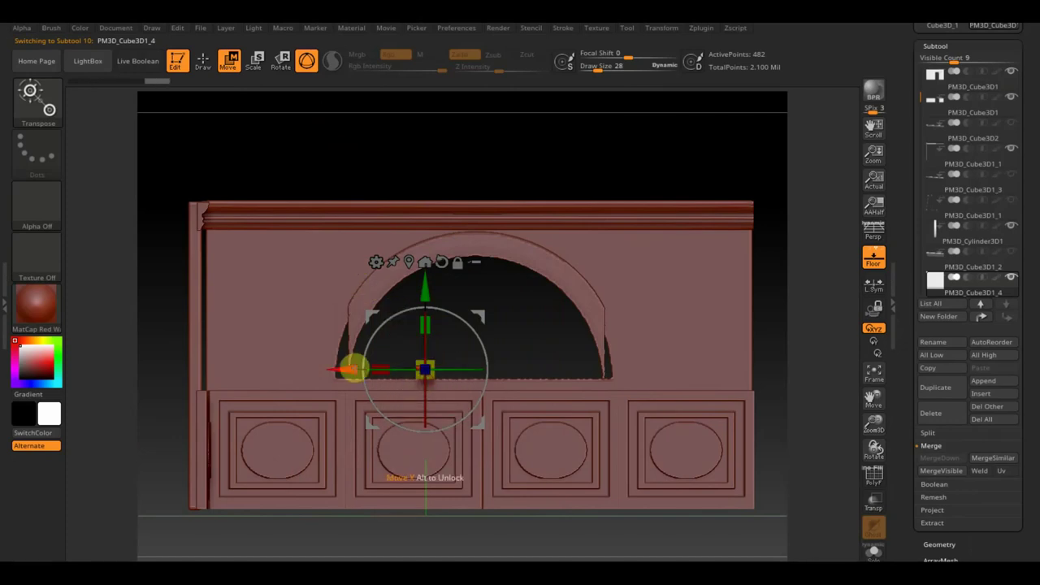
{"action": "left_click_drag", "start_coordinate": [352, 365], "coordinate": [358, 380]}
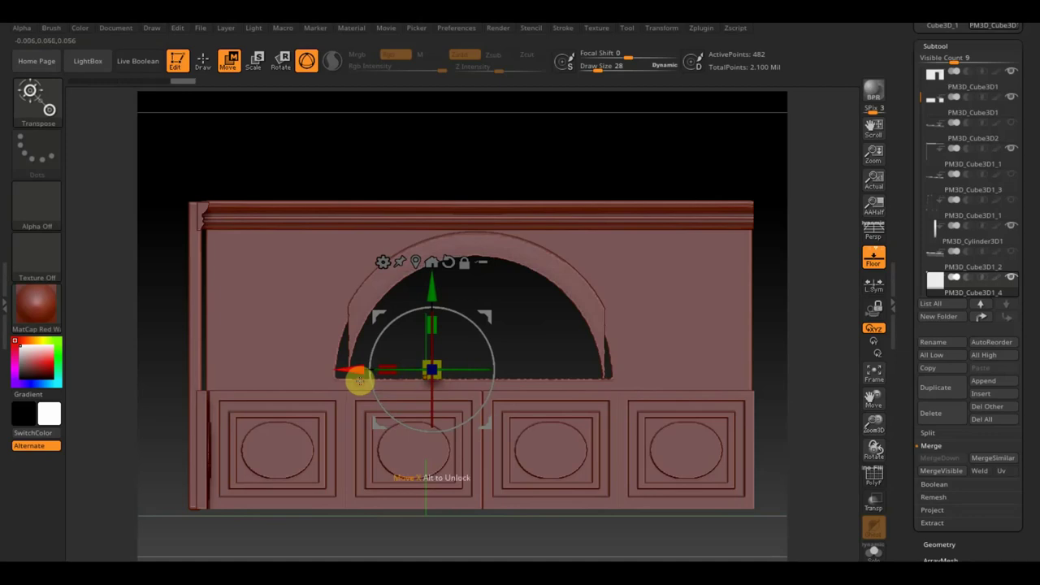
- Stretch the block into a tall thin bar and position it in the arch centre
{"action": "left_click_drag", "start_coordinate": [434, 325], "coordinate": [437, 238]}
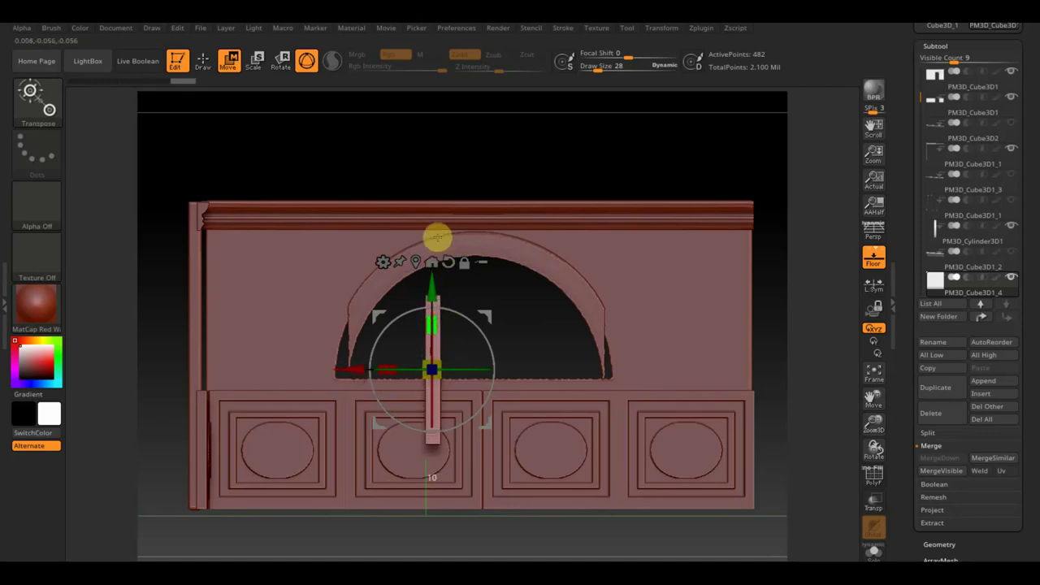
{"action": "left_click_drag", "start_coordinate": [429, 298], "coordinate": [431, 237]}
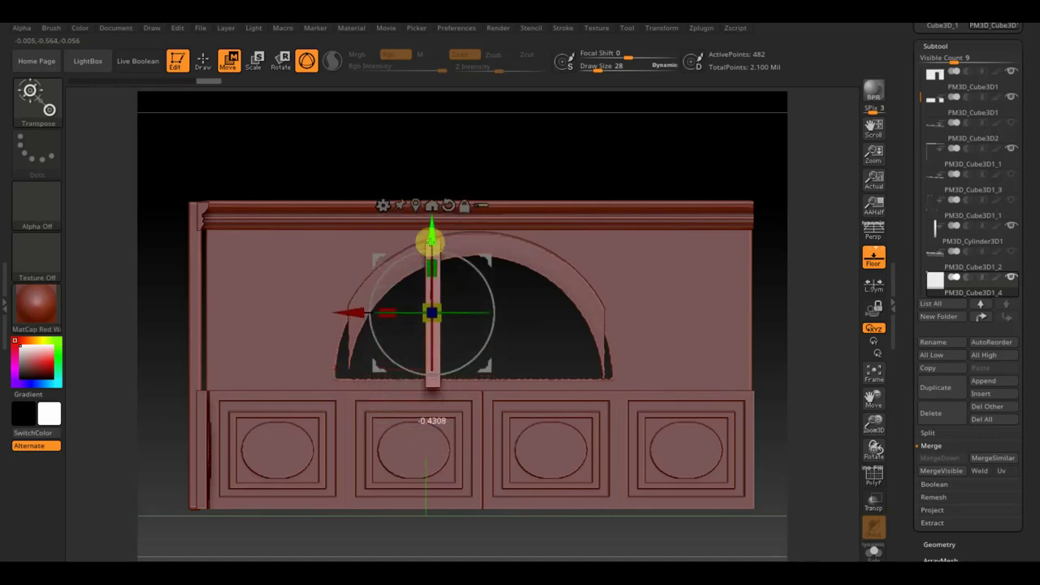
{"action": "left_click_drag", "start_coordinate": [621, 192], "coordinate": [640, 170]}
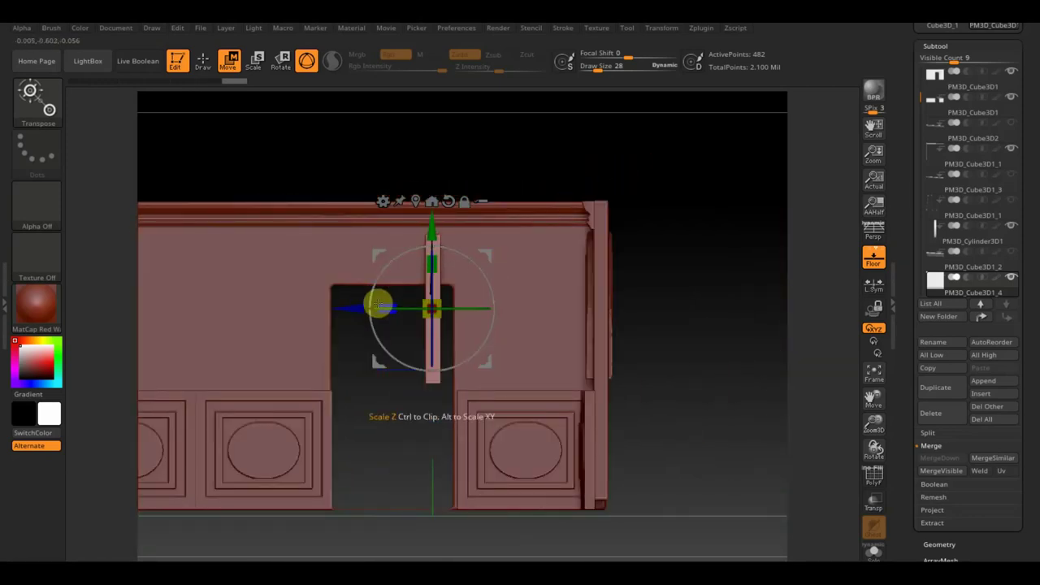
{"action": "left_click_drag", "start_coordinate": [392, 303], "coordinate": [507, 331]}
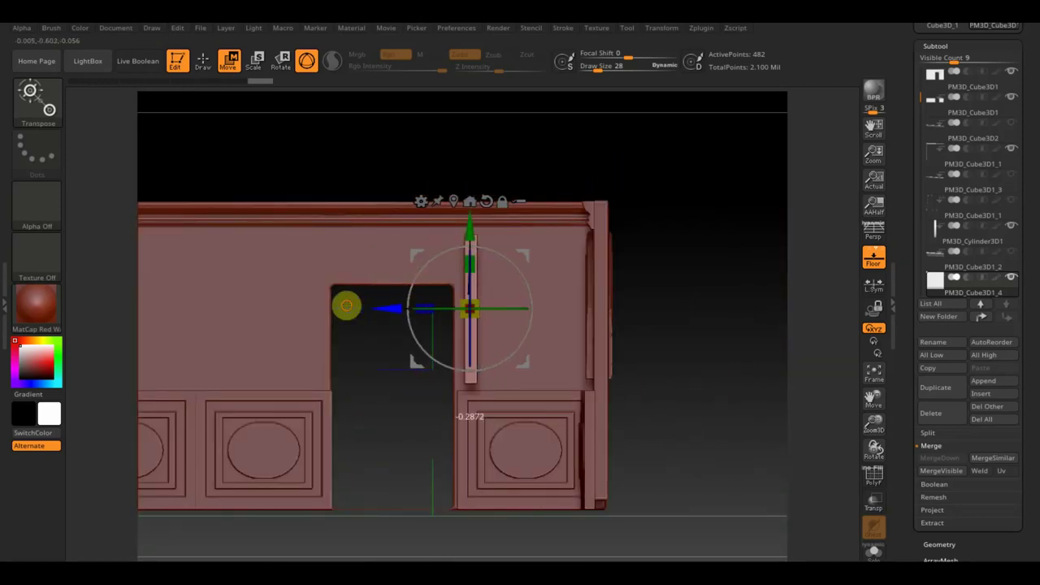
{"action": "mouse_move", "coordinate": [642, 330]}
{"action": "left_mouse_down"}
{"action": "mouse_move", "coordinate": [673, 341]}
{"action": "mouse_move", "coordinate": [682, 371]}
{"action": "left_mouse_up"}
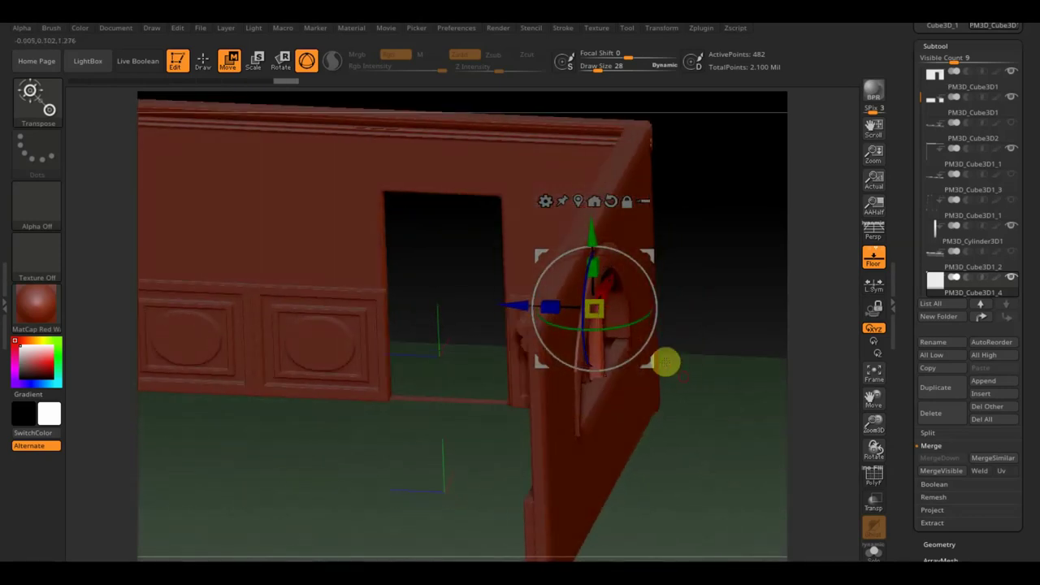
{"action": "left_click_drag", "start_coordinate": [515, 304], "coordinate": [520, 304]}
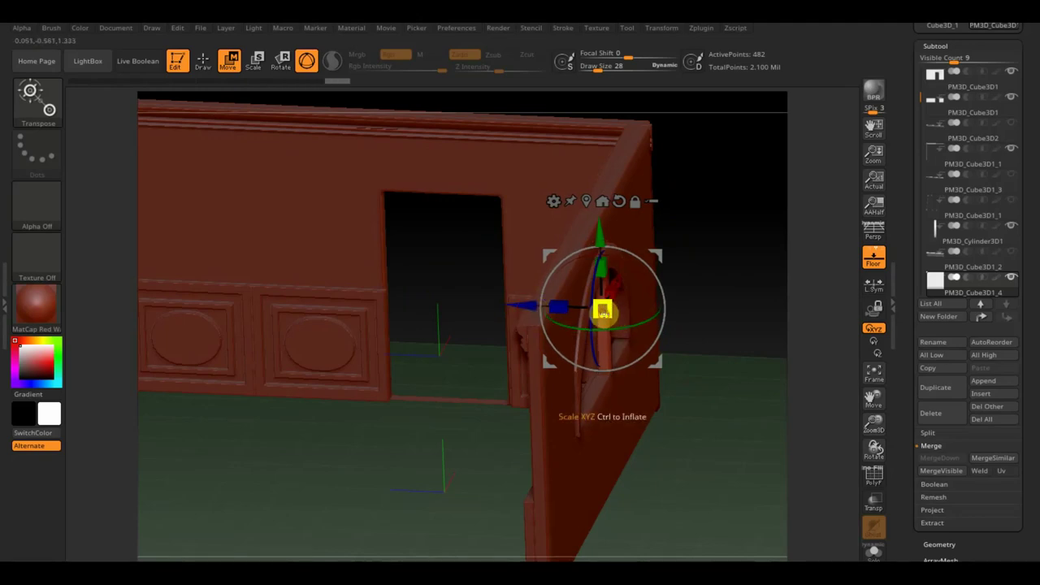
{"action": "mouse_move", "coordinate": [446, 360]}
{"action": "left_mouse_down"}
{"action": "mouse_move", "coordinate": [466, 485]}
{"action": "mouse_move", "coordinate": [504, 457]}
{"action": "left_mouse_up"}
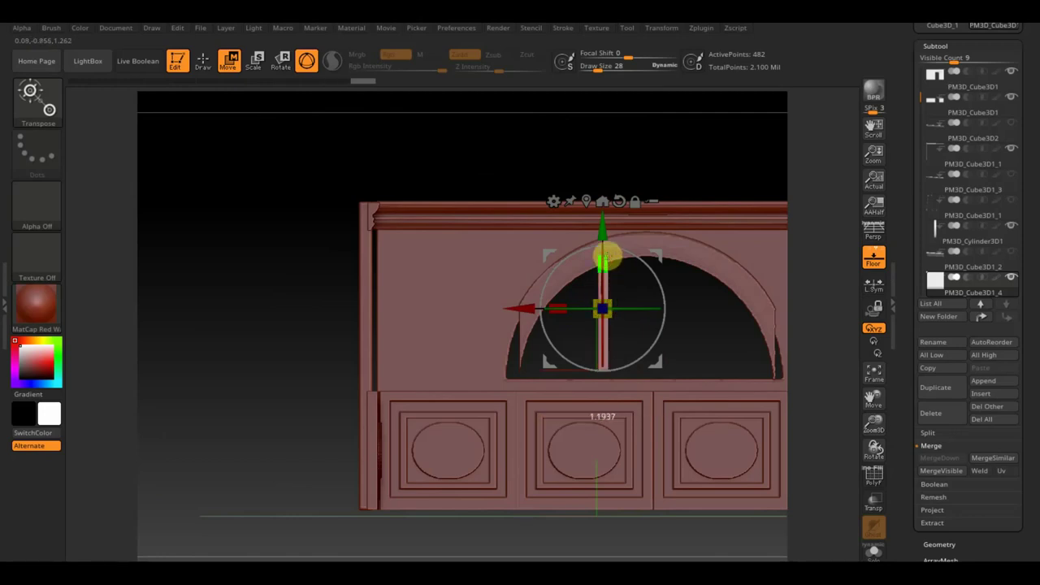
{"action": "left_click_drag", "start_coordinate": [608, 247], "coordinate": [602, 239]}
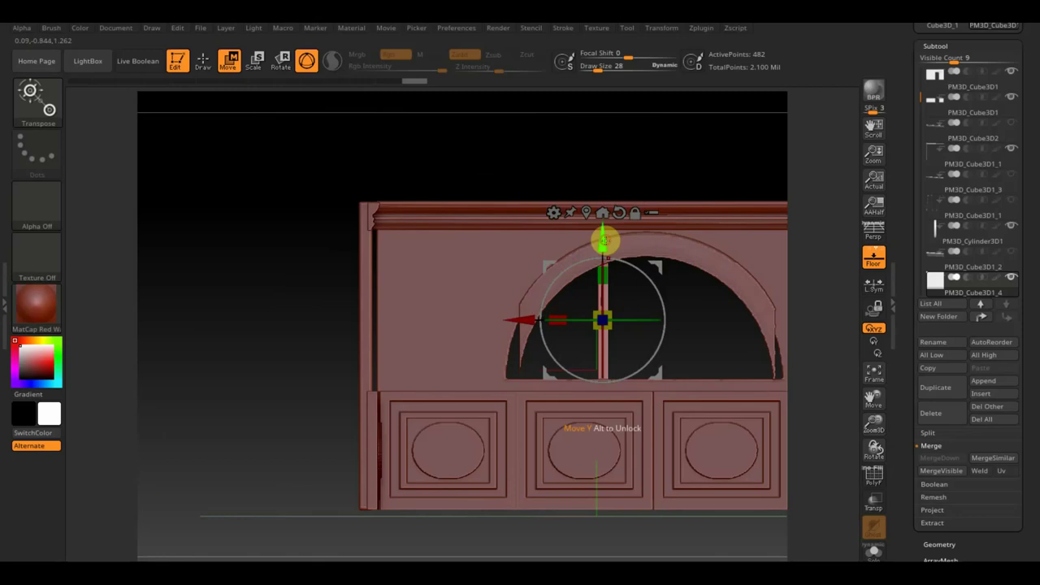
{"action": "left_click_drag", "start_coordinate": [727, 150], "coordinate": [582, 162], "text": "alt"}
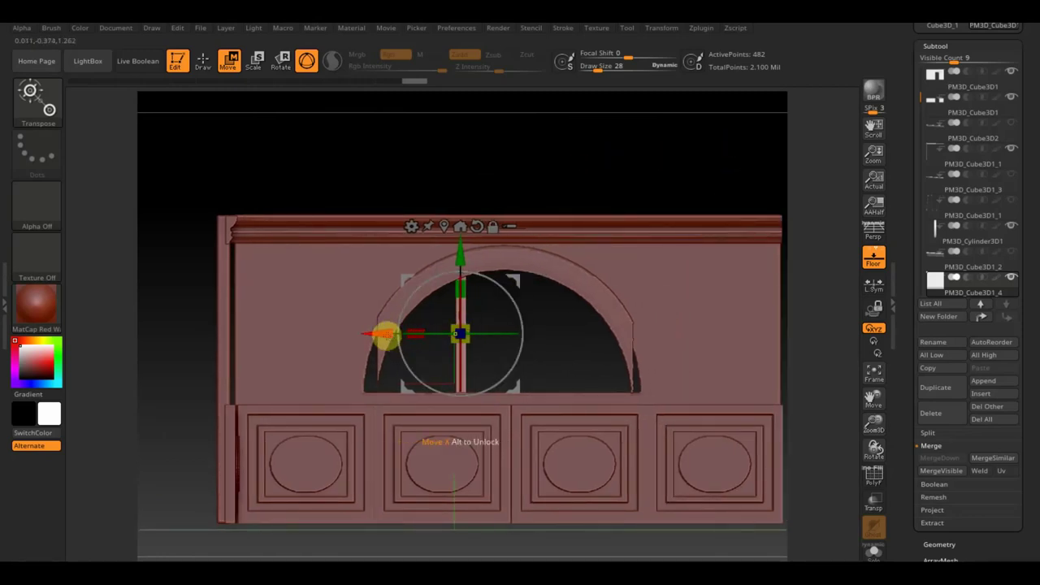
{"action": "left_click_drag", "start_coordinate": [388, 333], "coordinate": [346, 333]}
- Rotate a copy of the bar 90° to horizontal and centre it across the upright mullion
{"action": "mouse_move", "coordinate": [462, 283]}
{"action": "left_mouse_down"}
{"action": "mouse_move", "coordinate": [490, 309]}
{"action": "mouse_move", "coordinate": [500, 380]}
{"action": "left_mouse_up"}
{"action": "left_click_drag", "start_coordinate": [488, 342], "coordinate": [487, 344]}
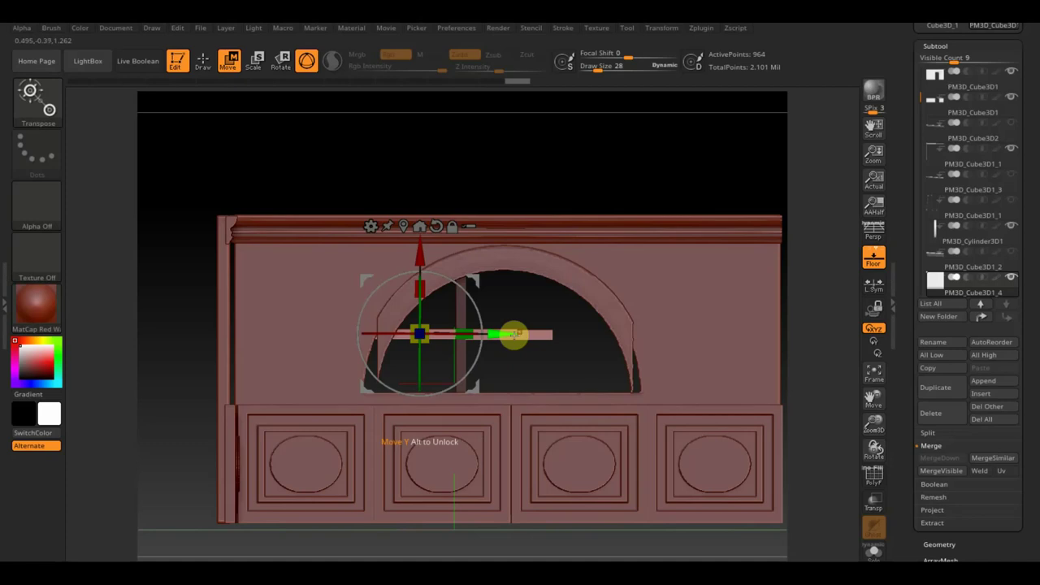
{"action": "left_click_drag", "start_coordinate": [499, 329], "coordinate": [560, 356]}
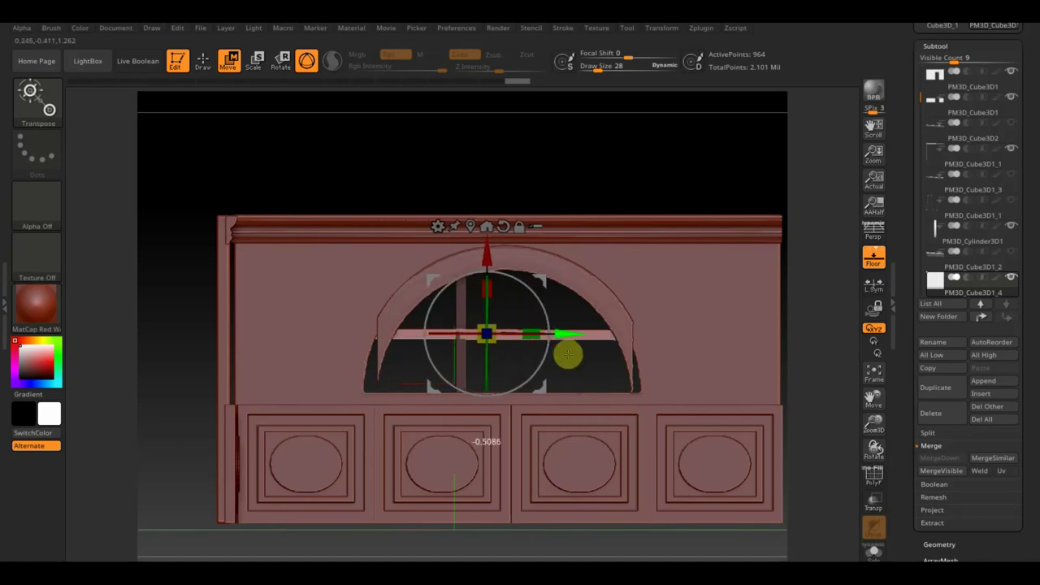
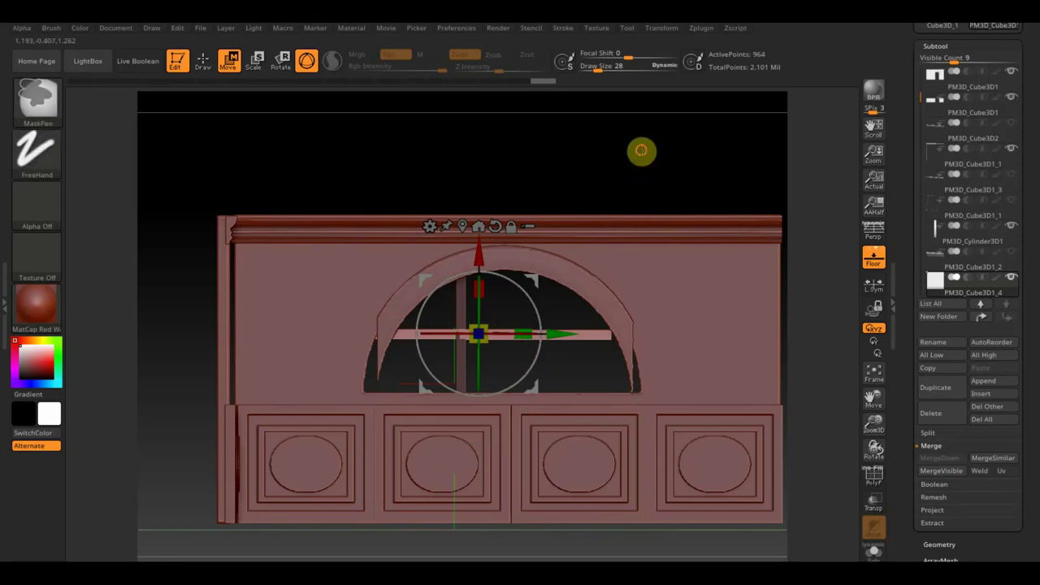
- Restore the vertical bar so the window keeps its crossed bars
{"action": "left_click", "coordinate": [942, 543]}
{"action": "left_click", "coordinate": [918, 319]}
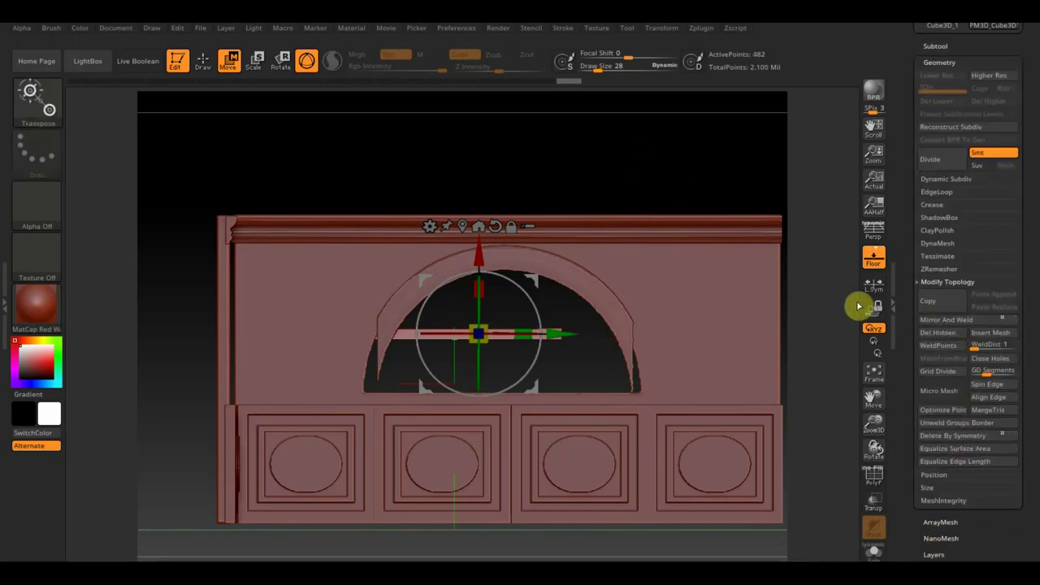
{"action": "key", "text": "ctrl+z"}
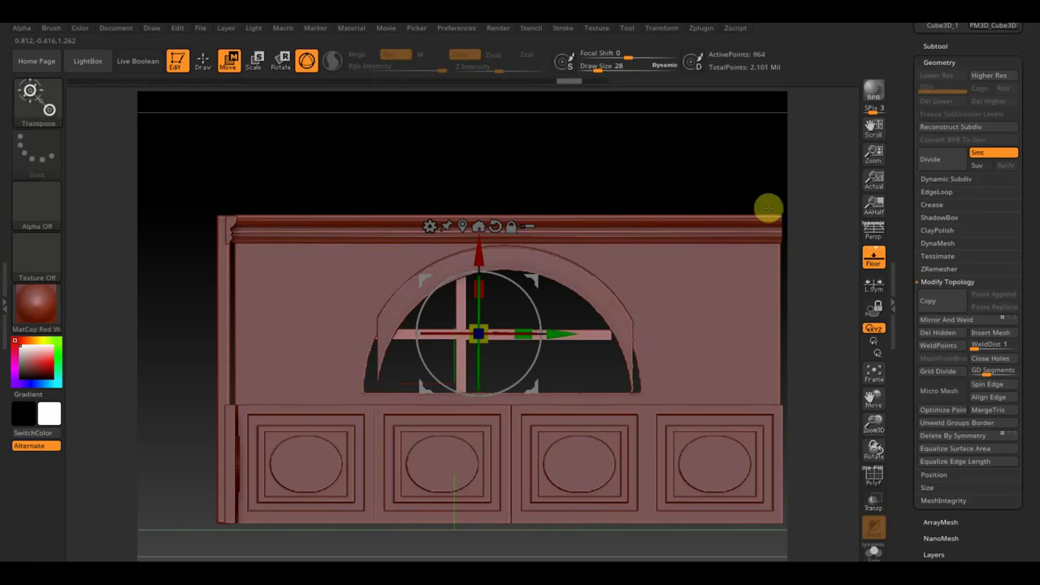
{"action": "mouse_move", "coordinate": [656, 161]}
{"action": "left_mouse_down"}
{"action": "mouse_move", "coordinate": [657, 281]}
{"action": "mouse_move", "coordinate": [658, 189]}
{"action": "left_mouse_up"}
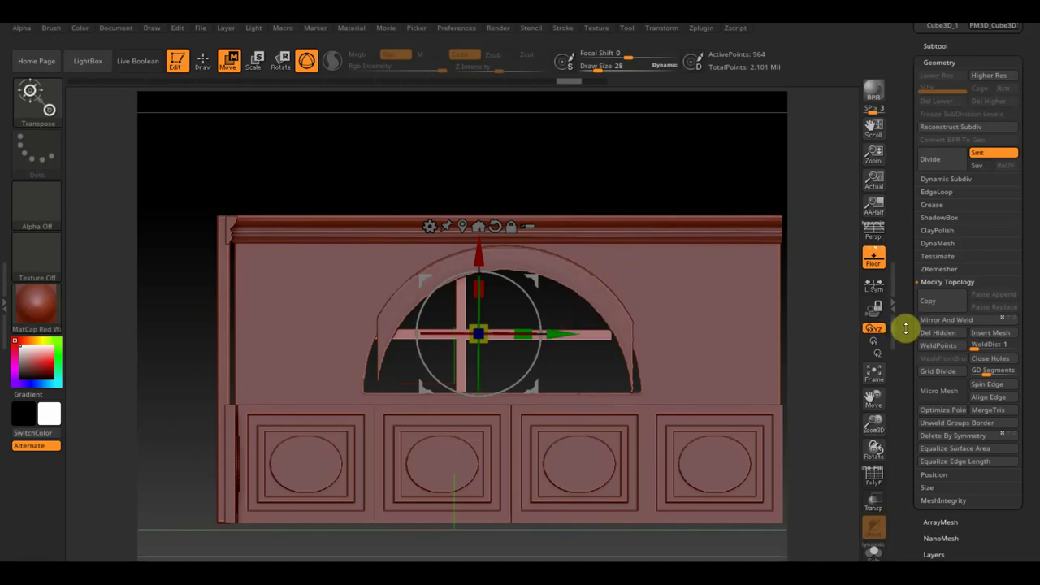
{"action": "left_click", "coordinate": [210, 62]}
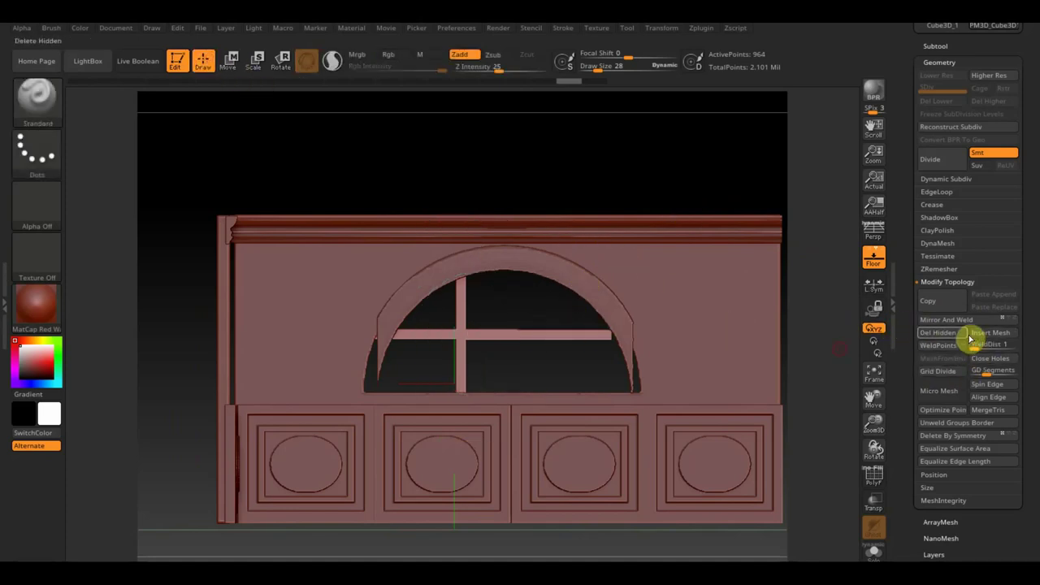
{"action": "left_click", "coordinate": [963, 319]}
{"action": "mouse_move", "coordinate": [735, 210]}
{"action": "left_mouse_down"}
{"action": "mouse_move", "coordinate": [689, 170]}
{"action": "mouse_move", "coordinate": [699, 223]}
{"action": "left_mouse_up"}
{"action": "key", "text": "ctrl+shift+z"}
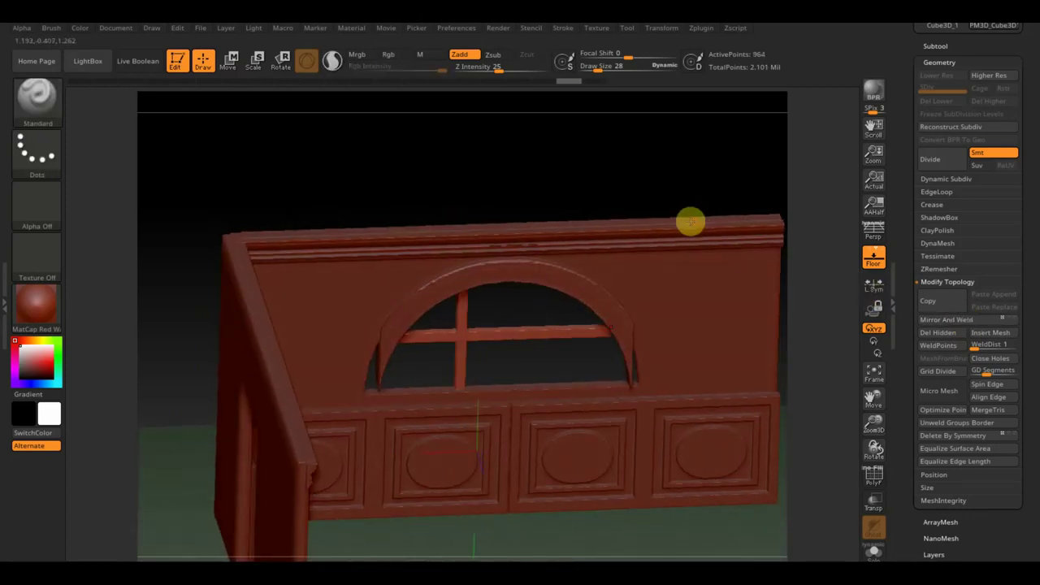
- From a top view, rotate the crossbar piece about -179° around its vertical axis
{"action": "mouse_move", "coordinate": [648, 169]}
{"action": "left_mouse_down"}
{"action": "mouse_move", "coordinate": [641, 220]}
{"action": "mouse_move", "coordinate": [615, 209]}
{"action": "mouse_move", "coordinate": [615, 227]}
{"action": "left_mouse_up"}
{"action": "left_click", "coordinate": [230, 63]}
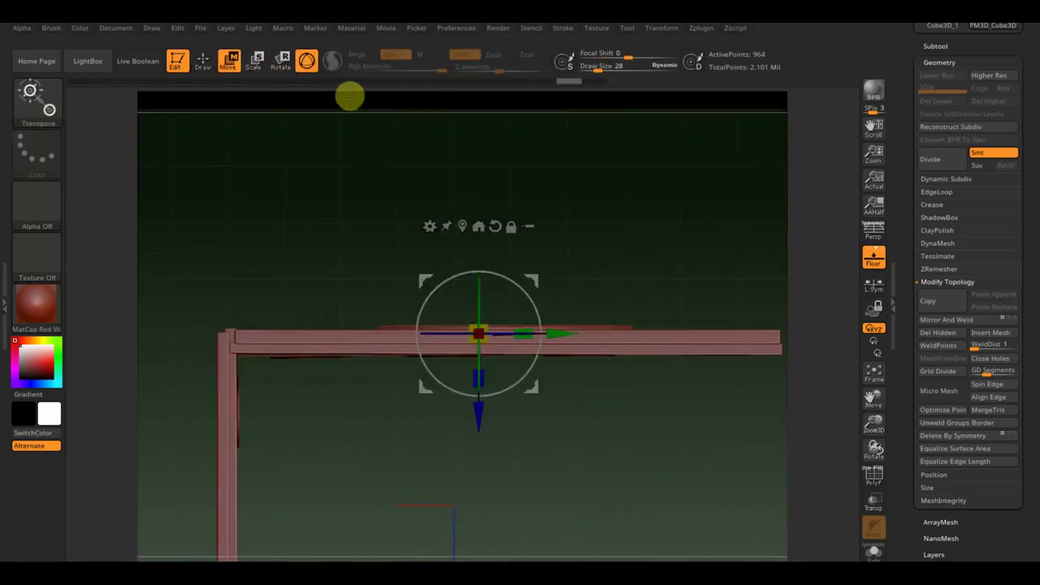
{"action": "mouse_move", "coordinate": [539, 279]}
{"action": "left_mouse_down"}
{"action": "mouse_move", "coordinate": [529, 306]}
{"action": "mouse_move", "coordinate": [467, 357]}
{"action": "mouse_move", "coordinate": [446, 349]}
{"action": "mouse_move", "coordinate": [463, 349]}
{"action": "left_mouse_up"}
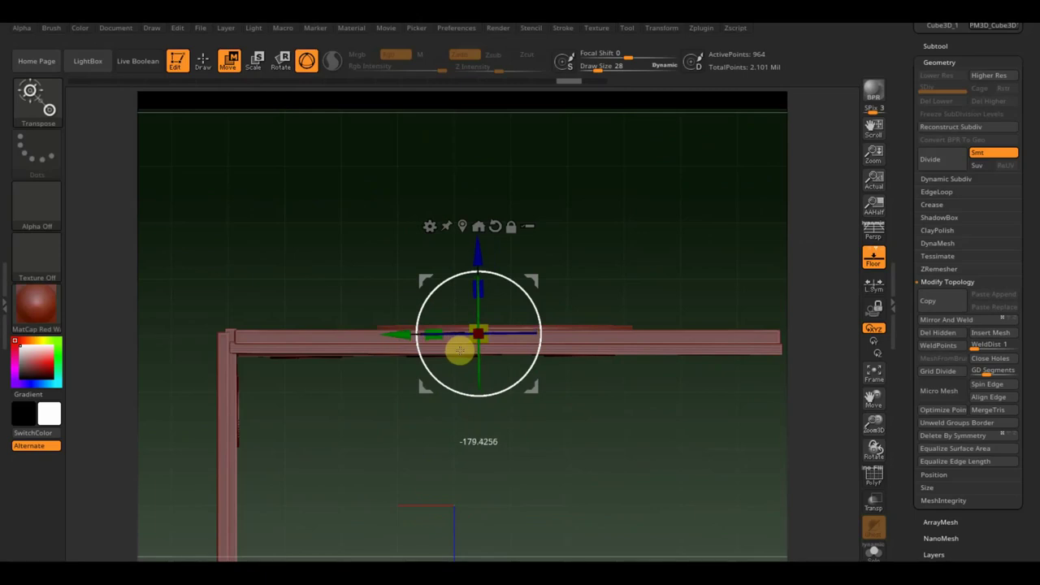
{"action": "mouse_move", "coordinate": [520, 381]}
{"action": "left_mouse_down"}
{"action": "mouse_move", "coordinate": [555, 385]}
{"action": "mouse_move", "coordinate": [553, 280]}
{"action": "mouse_move", "coordinate": [553, 379]}
{"action": "mouse_move", "coordinate": [606, 452]}
{"action": "left_mouse_up"}
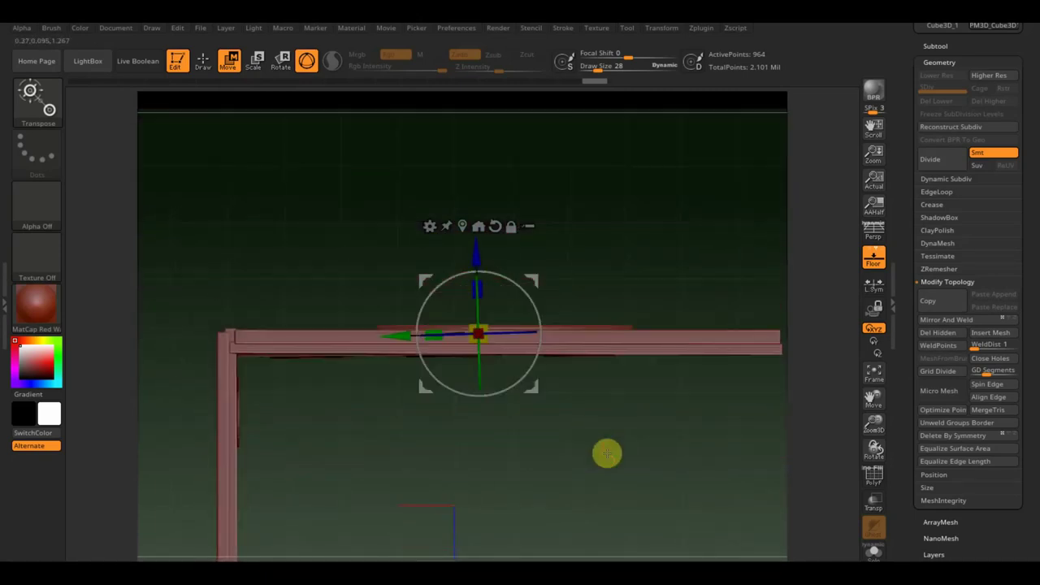
- Turn on transparency and straighten the bar strip slightly
{"action": "left_click", "coordinate": [872, 502]}
{"action": "left_click", "coordinate": [557, 340]}
{"action": "left_click_drag", "start_coordinate": [541, 325], "coordinate": [542, 327]}
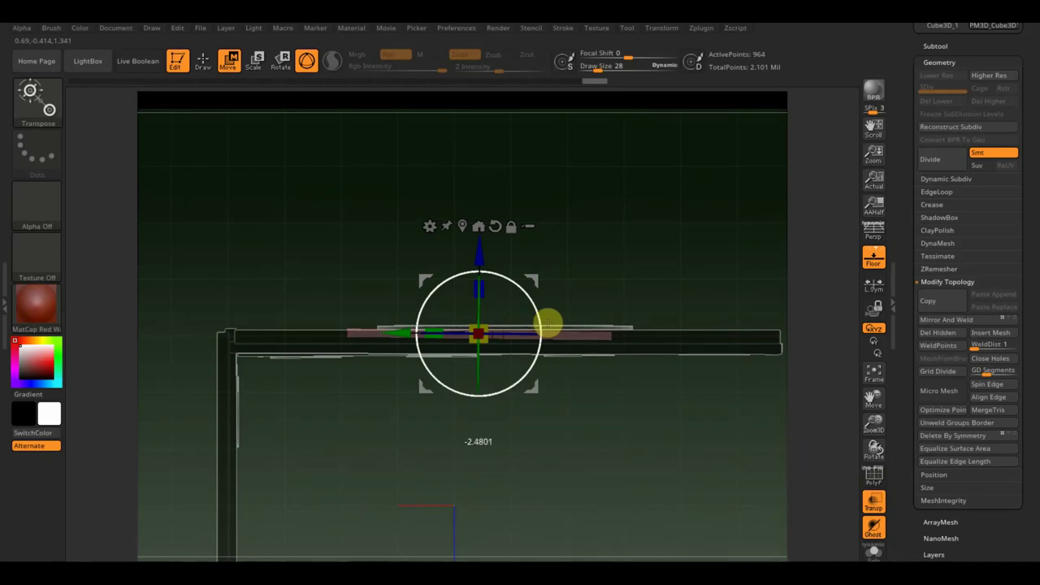
{"action": "left_click_drag", "start_coordinate": [550, 323], "coordinate": [550, 325]}
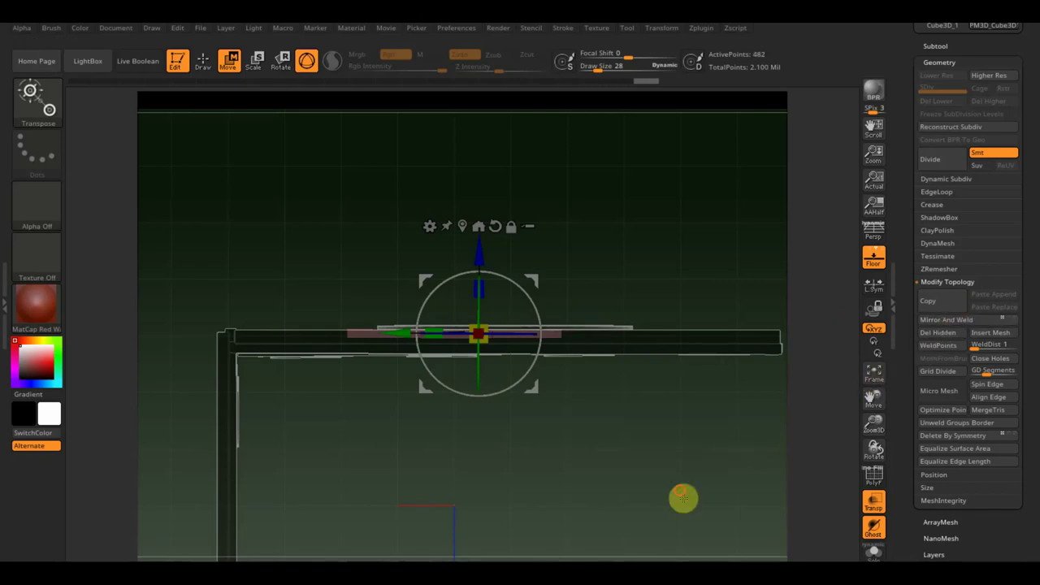
{"action": "left_click_drag", "start_coordinate": [682, 496], "coordinate": [645, 162], "text": "shift"}
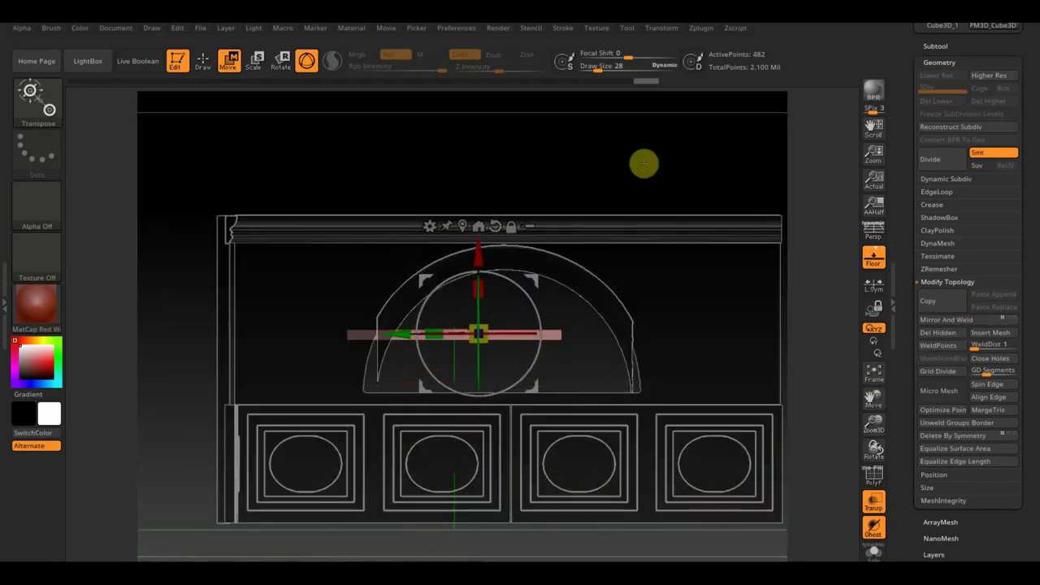
- Duplicate the bar as a rotated vertical bar and slide it left of centre
{"action": "key", "text": "ctrl+d"}
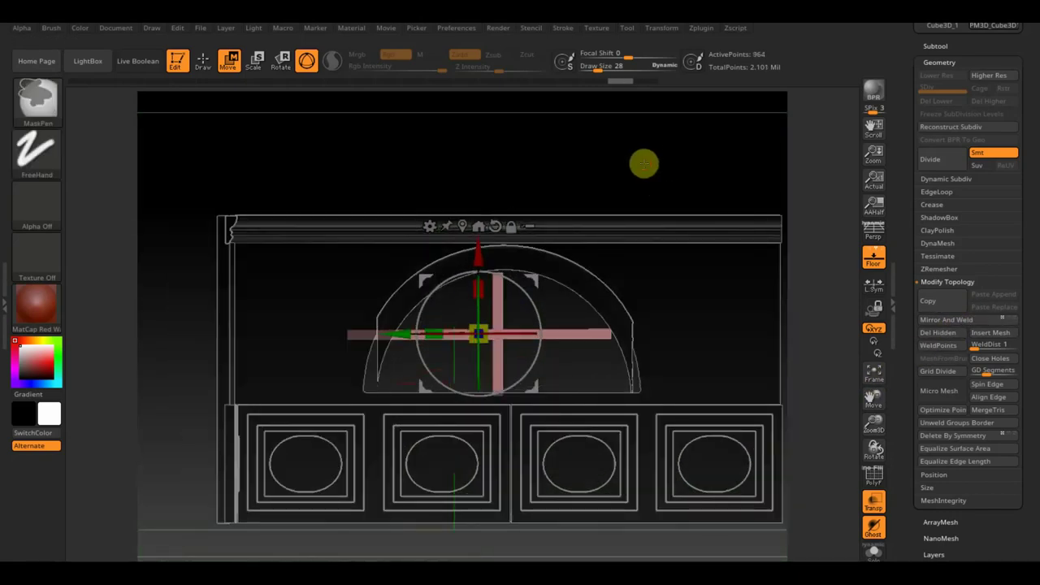
{"action": "key", "text": "ctrl+z"}
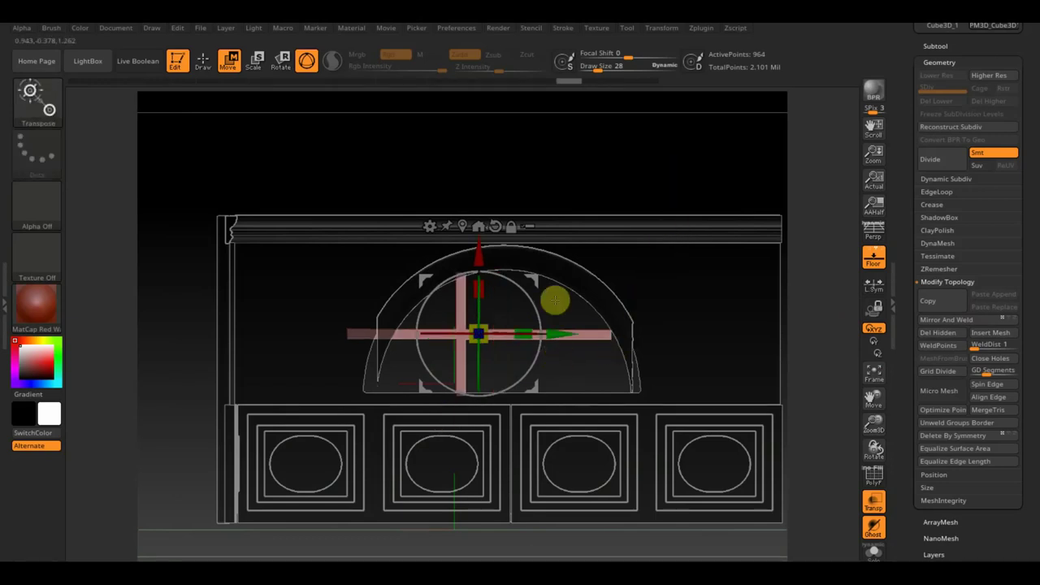
{"action": "left_click_drag", "start_coordinate": [558, 333], "coordinate": [491, 348]}
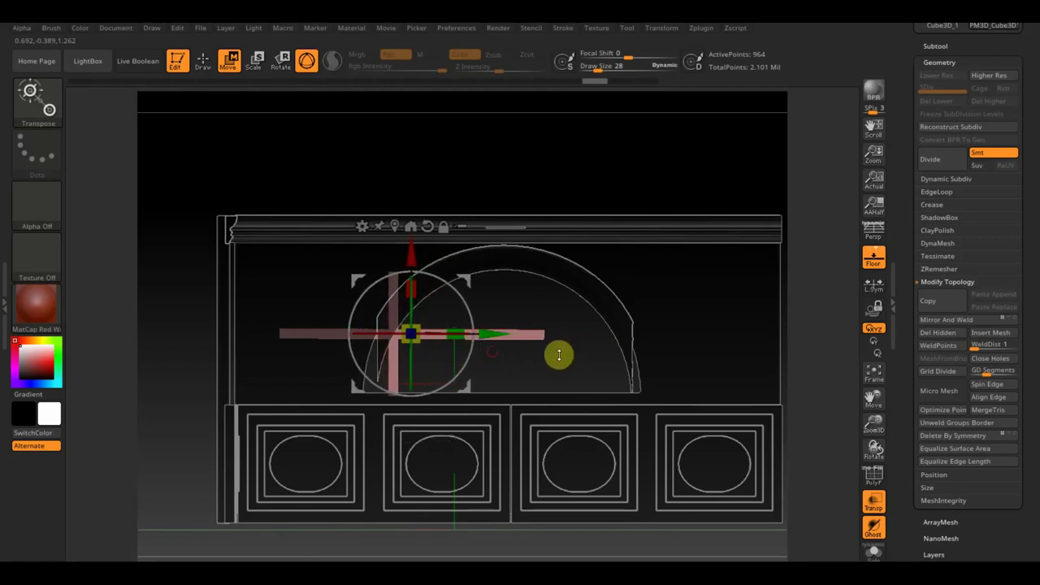
- Mirror And Weld the vertical bar, pull both bars closer together, then turn transparency off
{"action": "left_click", "coordinate": [965, 325]}
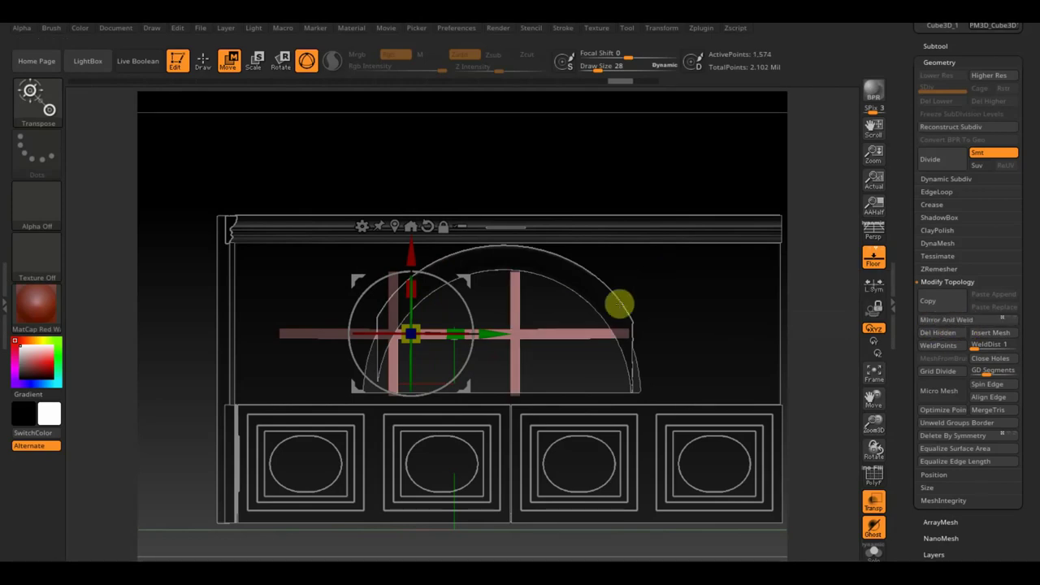
{"action": "left_click_drag", "start_coordinate": [488, 336], "coordinate": [534, 346]}
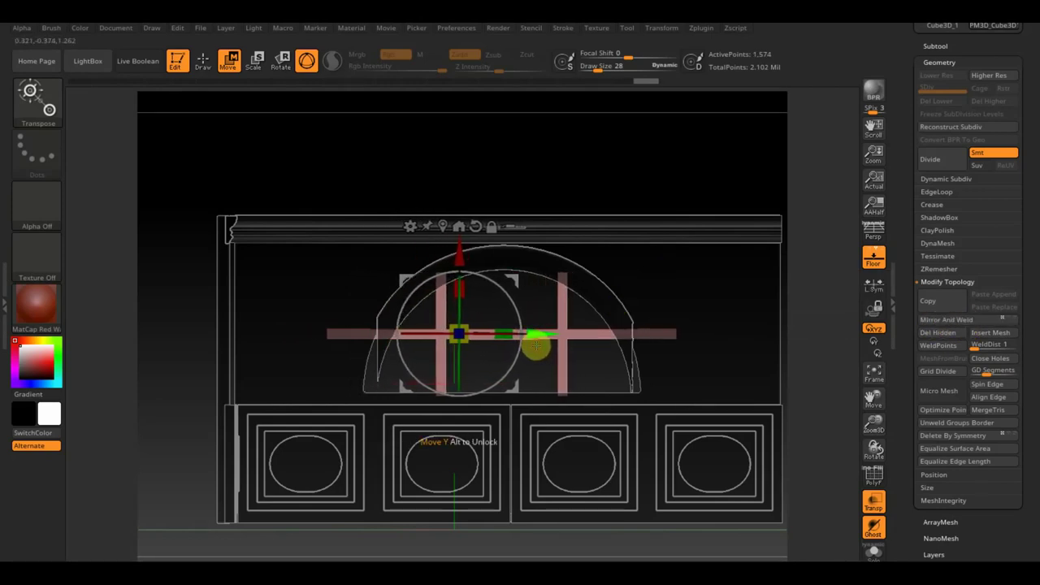
{"action": "left_click_drag", "start_coordinate": [479, 321], "coordinate": [558, 334]}
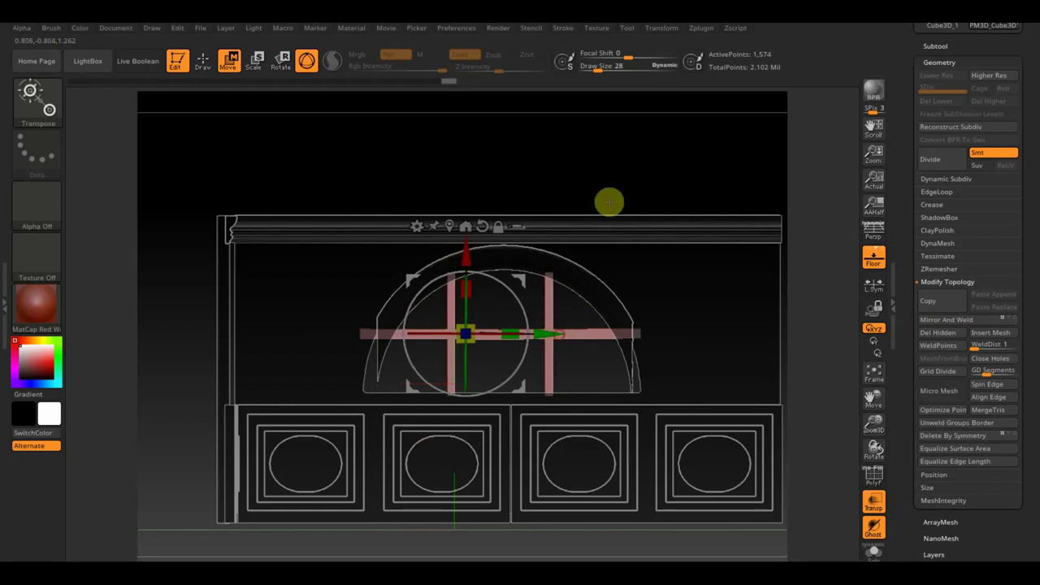
{"action": "left_click_drag", "start_coordinate": [611, 184], "coordinate": [580, 151], "text": "alt"}
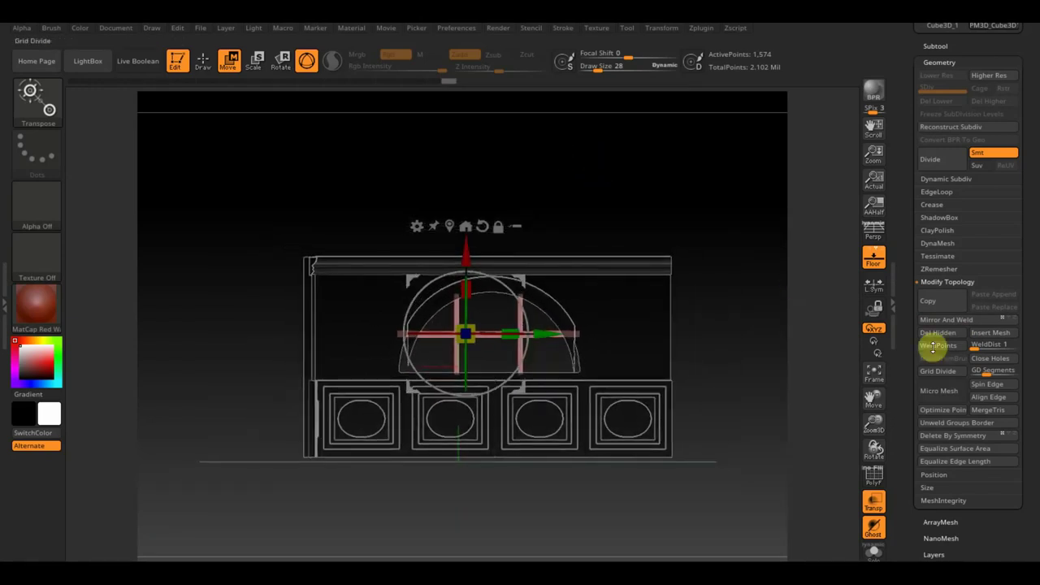
{"action": "left_click", "coordinate": [874, 501]}
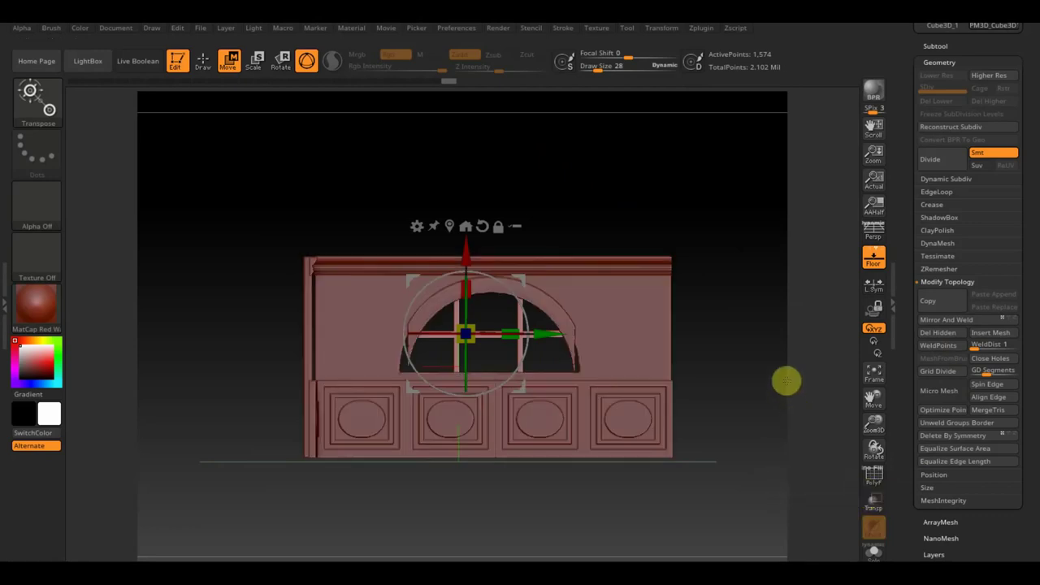
- Nudge the window bars slightly right and unhide the box wall subtool to show the doorway wall
{"action": "left_click_drag", "start_coordinate": [553, 333], "coordinate": [554, 333]}
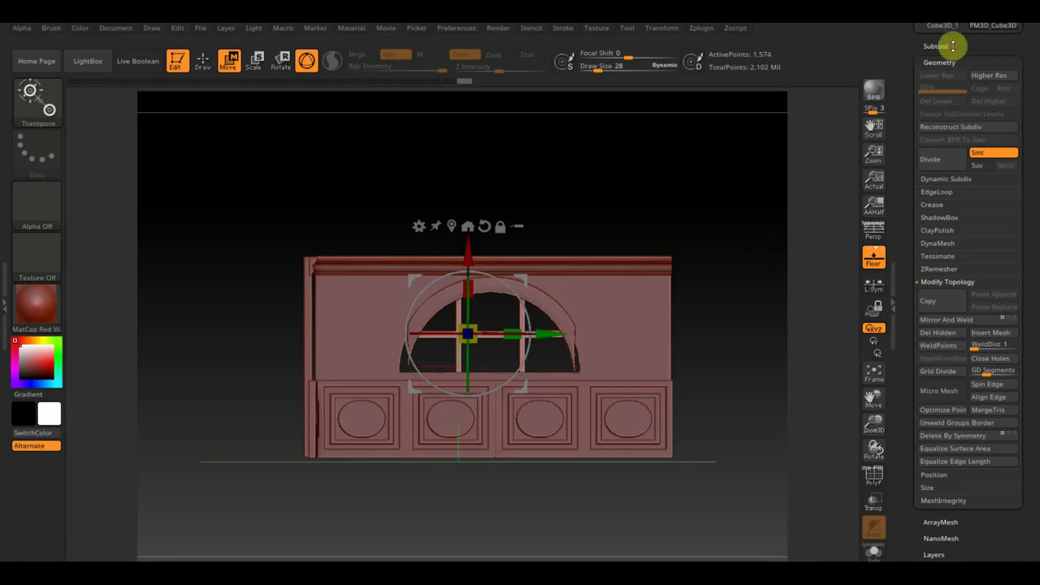
{"action": "left_click", "coordinate": [953, 46]}
{"action": "left_click", "coordinate": [1016, 108]}
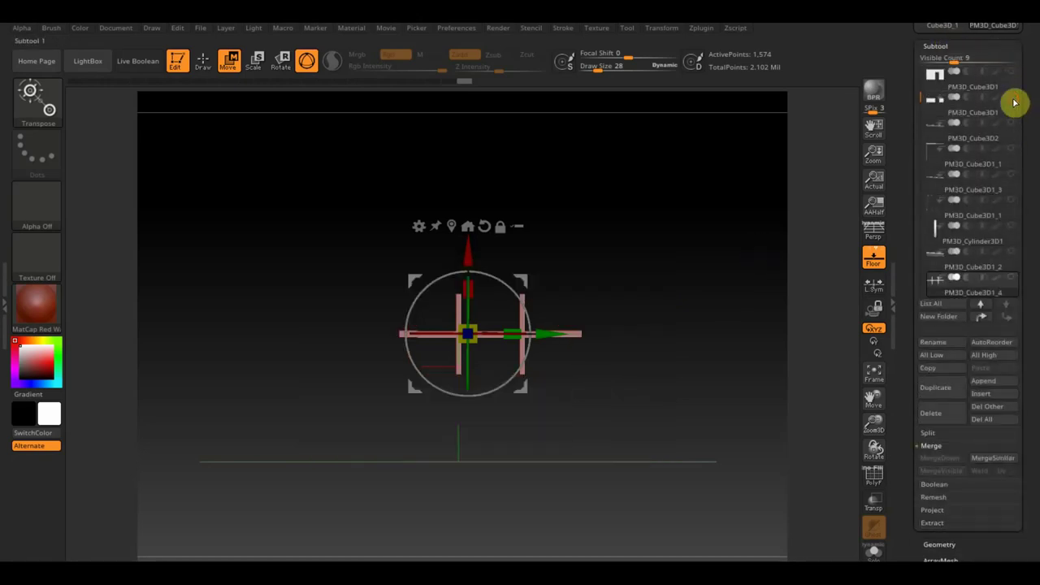
{"action": "mouse_move", "coordinate": [831, 197]}
{"action": "left_mouse_down"}
{"action": "mouse_move", "coordinate": [797, 237]}
{"action": "mouse_move", "coordinate": [669, 228]}
{"action": "left_mouse_up"}
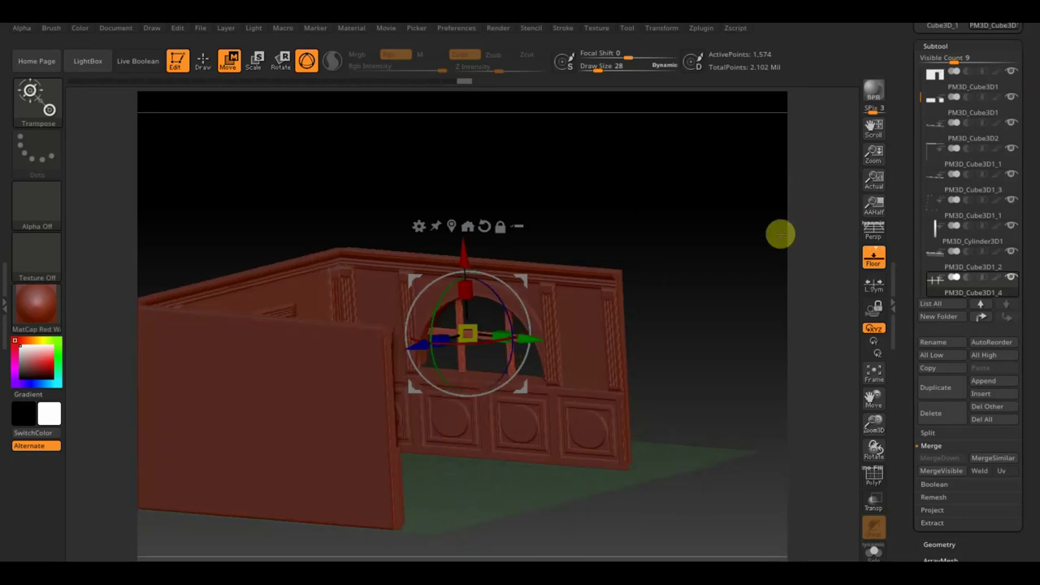
{"action": "mouse_move", "coordinate": [624, 274]}
{"action": "left_mouse_down"}
{"action": "mouse_move", "coordinate": [769, 197]}
{"action": "mouse_move", "coordinate": [745, 203]}
{"action": "mouse_move", "coordinate": [690, 332]}
{"action": "mouse_move", "coordinate": [691, 365]}
{"action": "mouse_move", "coordinate": [660, 367]}
{"action": "mouse_move", "coordinate": [643, 332]}
{"action": "mouse_move", "coordinate": [691, 327]}
{"action": "mouse_move", "coordinate": [690, 355]}
{"action": "mouse_move", "coordinate": [691, 256]}
{"action": "mouse_move", "coordinate": [751, 281]}
{"action": "left_mouse_up"}
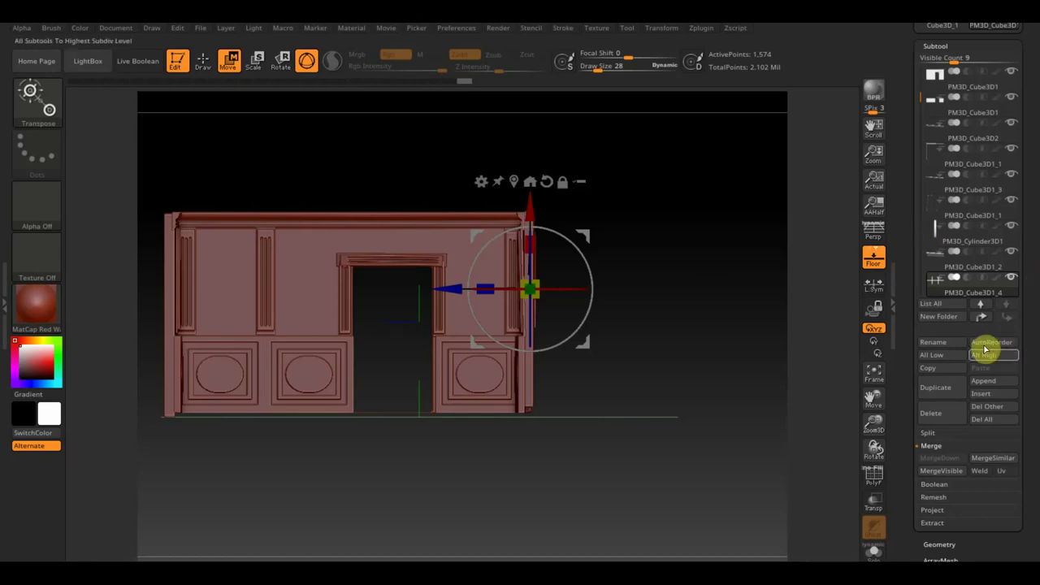
{"action": "left_click", "coordinate": [983, 380]}
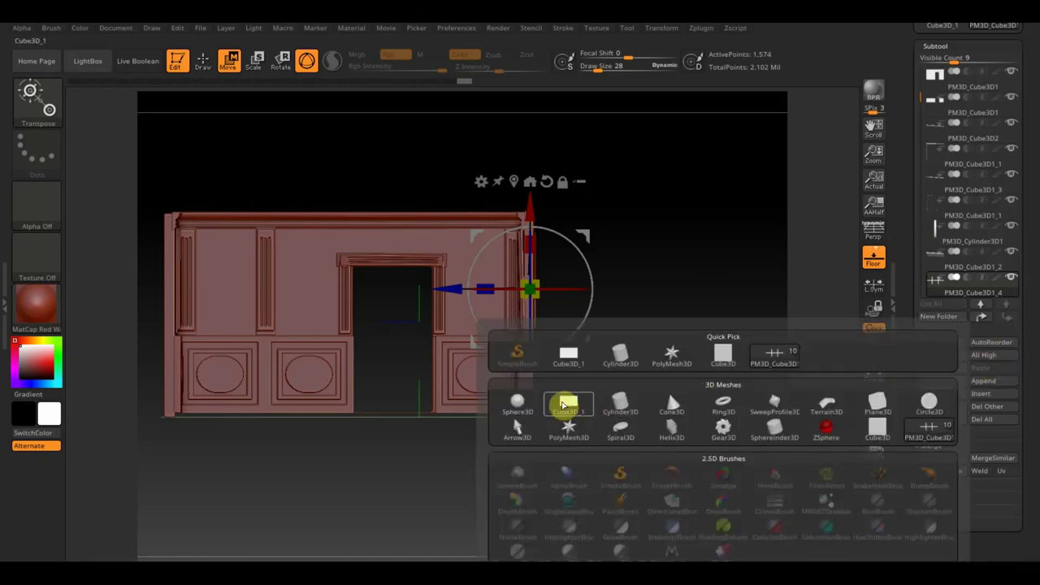
- Add a cube mesh and flatten it into a thin slab
{"action": "left_click", "coordinate": [722, 355]}
{"action": "mouse_move", "coordinate": [688, 350]}
{"action": "left_mouse_down"}
{"action": "mouse_move", "coordinate": [701, 464]}
{"action": "mouse_move", "coordinate": [720, 463]}
{"action": "left_mouse_up"}
{"action": "left_click", "coordinate": [414, 257], "text": "alt"}
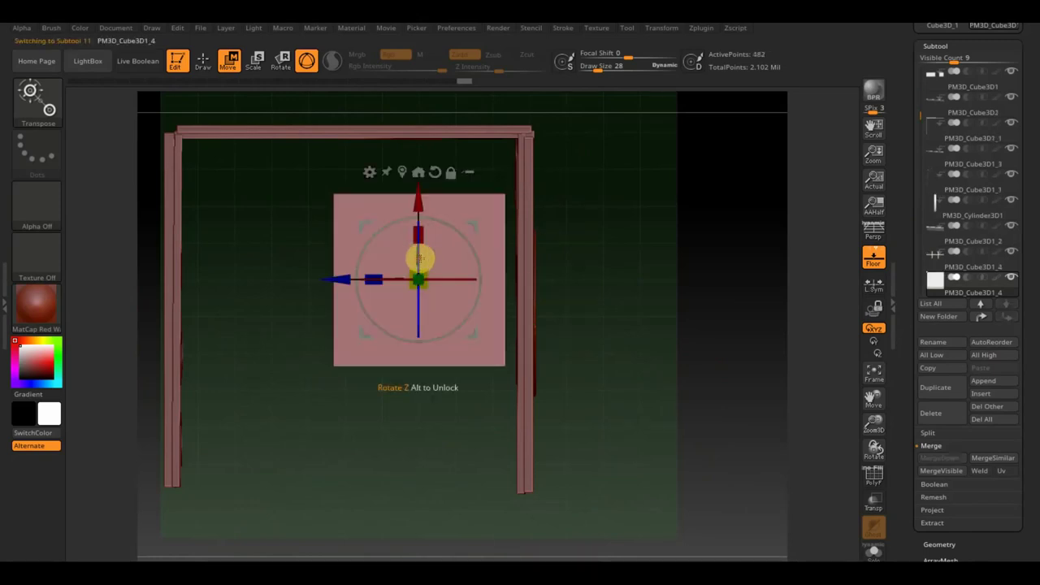
{"action": "left_click_drag", "start_coordinate": [419, 228], "coordinate": [426, 326]}
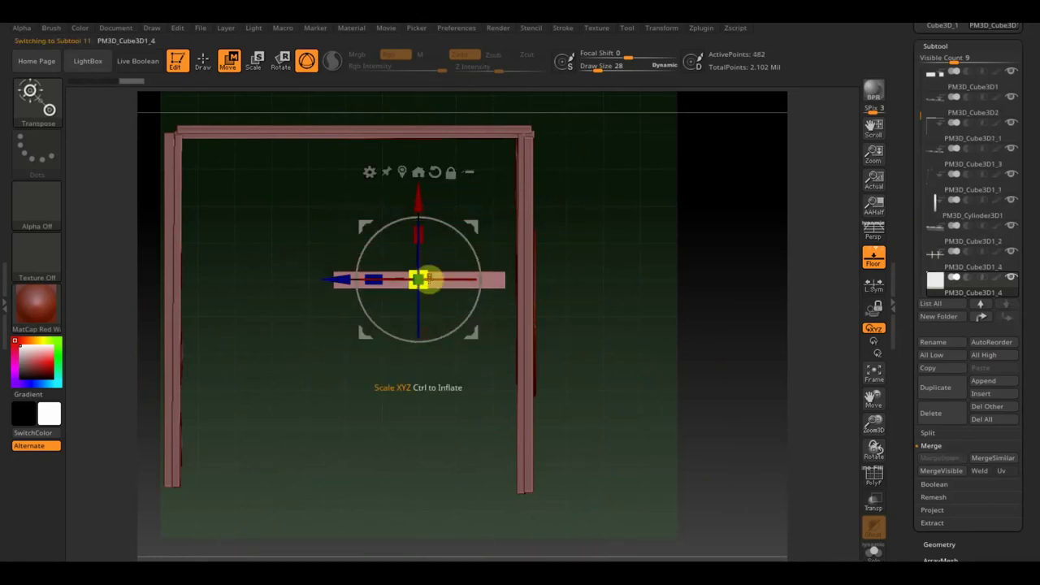
{"action": "left_click_drag", "start_coordinate": [420, 234], "coordinate": [421, 239]}
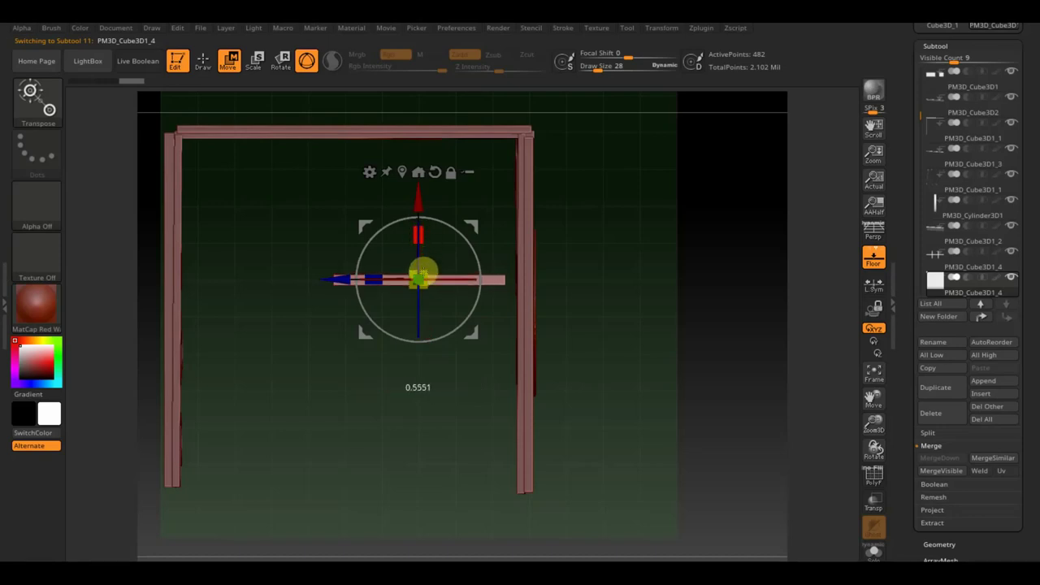
{"action": "left_click_drag", "start_coordinate": [652, 328], "coordinate": [645, 176], "text": "shift"}
{"action": "left_click_drag", "start_coordinate": [634, 219], "coordinate": [653, 271], "text": "alt"}
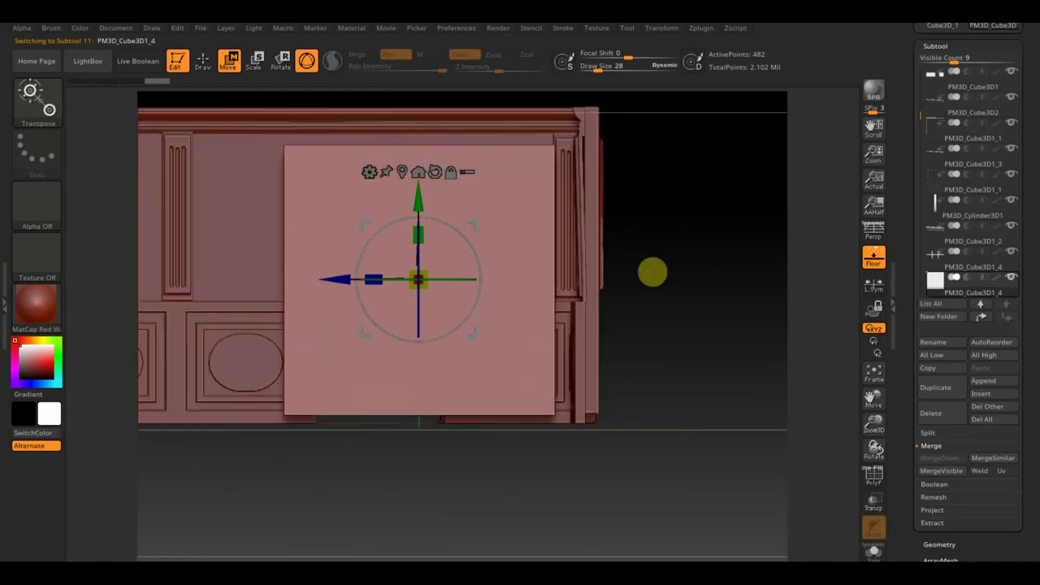
- Narrow the slab and move it toward the doorway
{"action": "left_click_drag", "start_coordinate": [369, 269], "coordinate": [431, 287]}
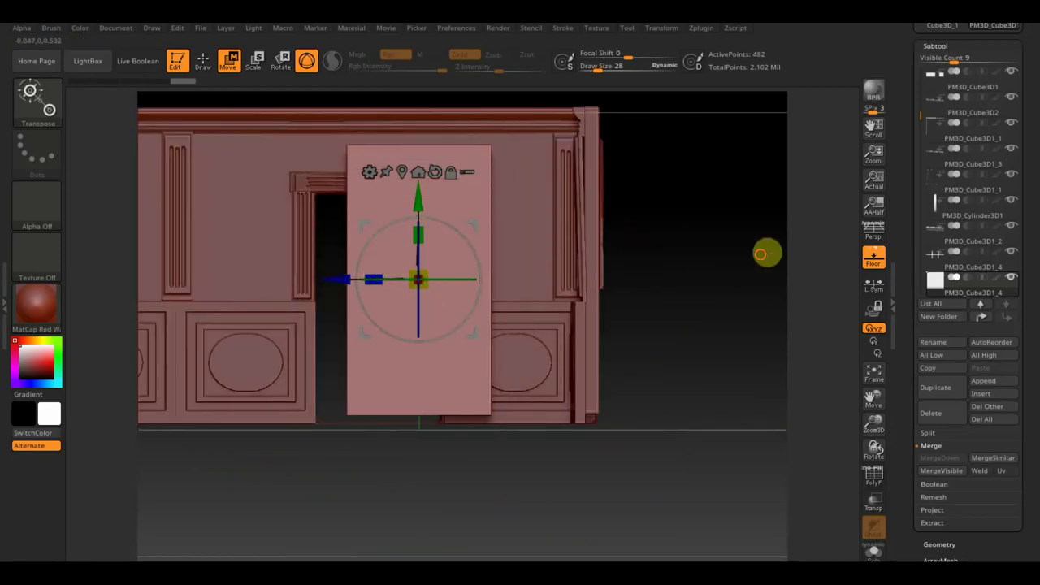
{"action": "left_click_drag", "start_coordinate": [766, 251], "coordinate": [761, 395], "text": "shift"}
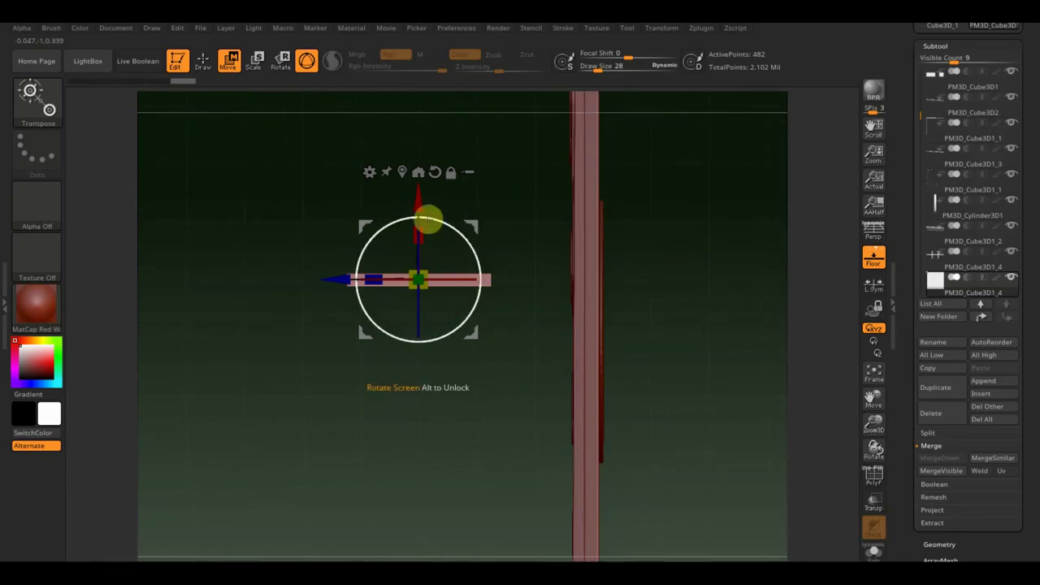
{"action": "left_click_drag", "start_coordinate": [418, 205], "coordinate": [420, 90]}
{"action": "key", "text": "ctrl+z"}
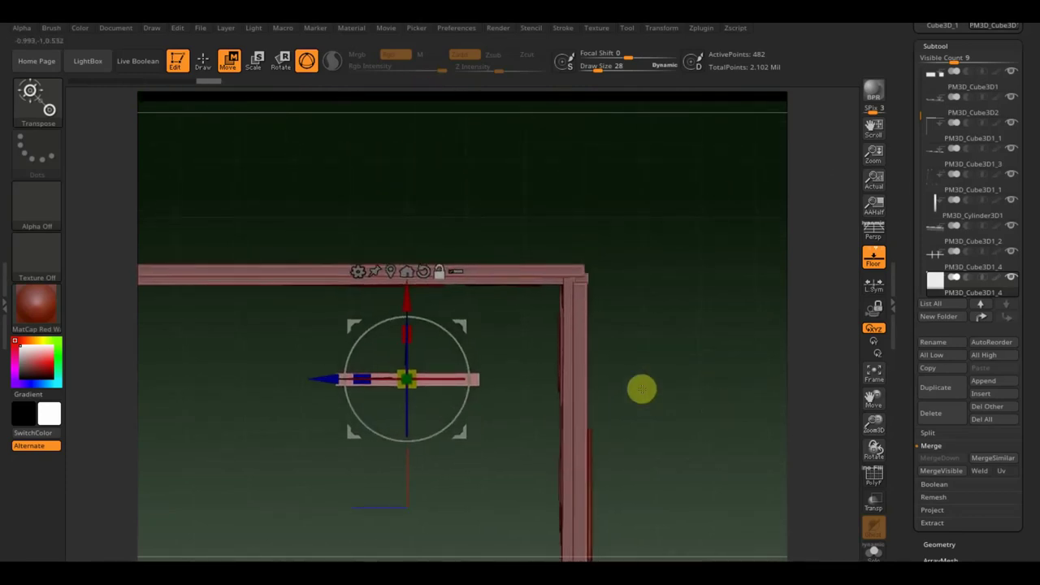
{"action": "left_click_drag", "start_coordinate": [408, 308], "coordinate": [411, 209]}
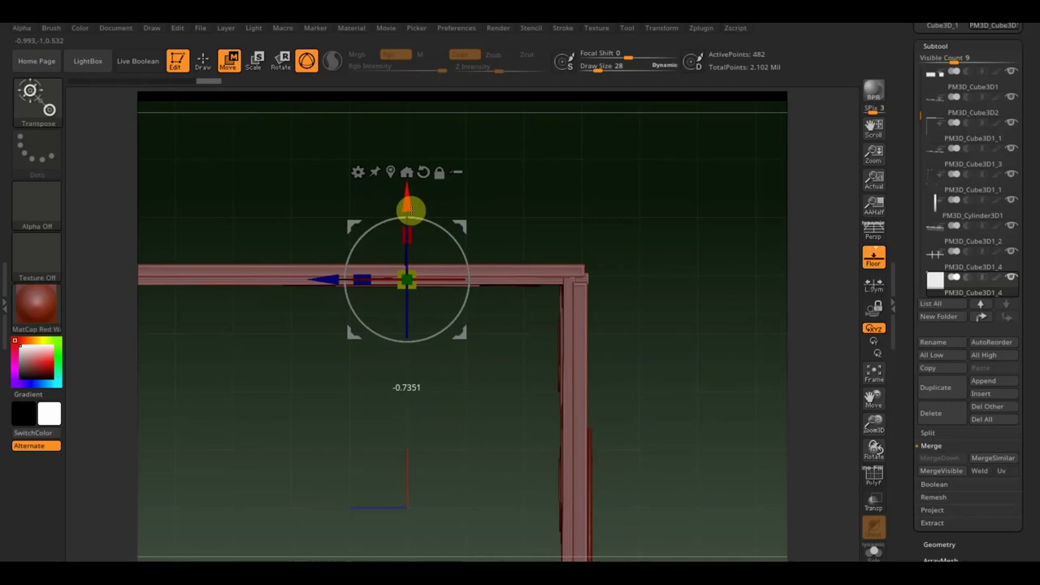
{"action": "mouse_move", "coordinate": [685, 277]}
{"action": "left_mouse_down"}
{"action": "mouse_move", "coordinate": [710, 147]}
{"action": "mouse_move", "coordinate": [729, 174]}
{"action": "left_mouse_up"}
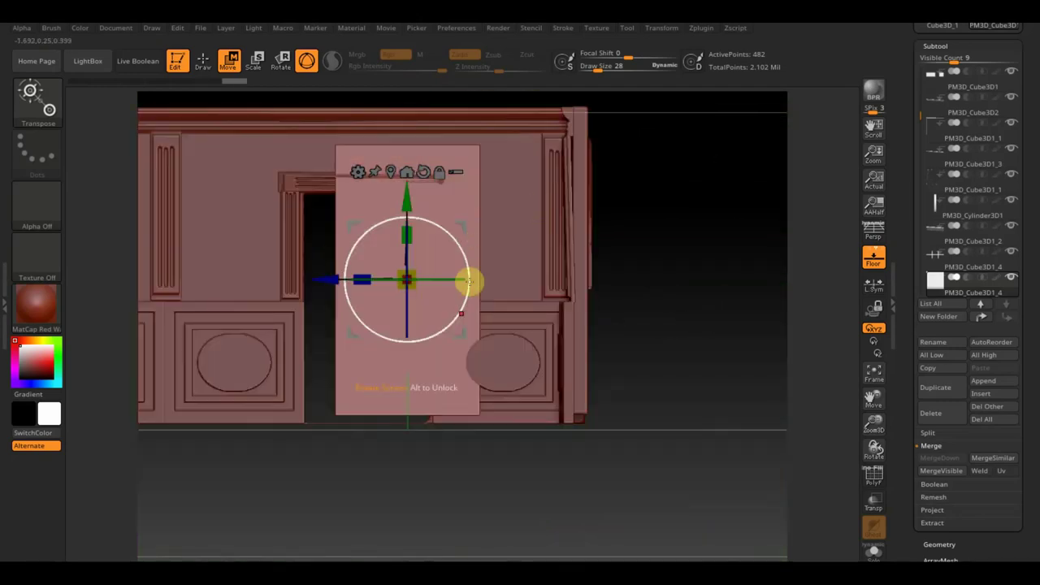
{"action": "left_click_drag", "start_coordinate": [400, 201], "coordinate": [395, 208]}
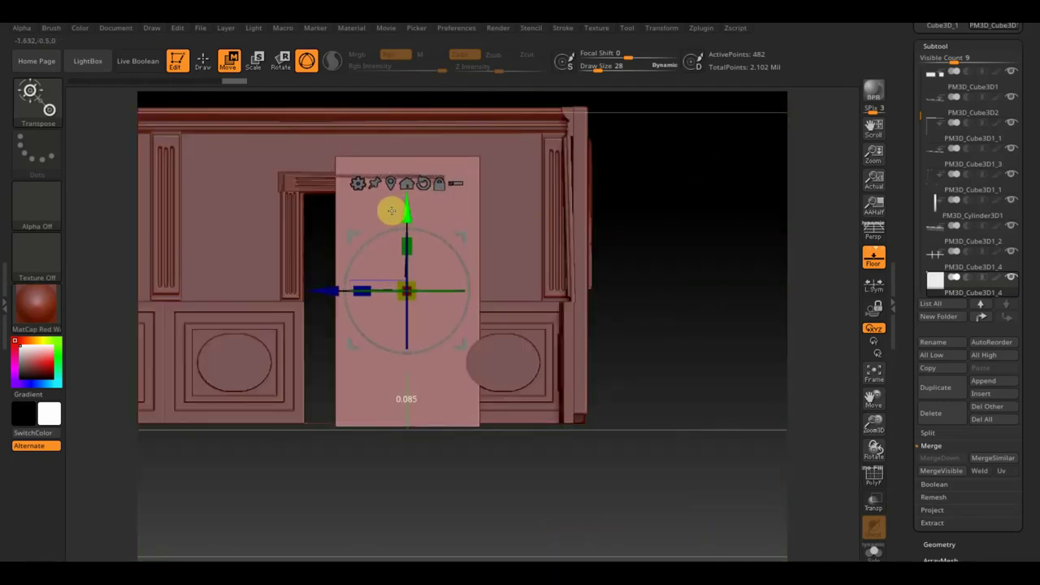
- Slide the panel left, reduce its height, lower it and narrow it to fit the door frame
{"action": "mouse_move", "coordinate": [317, 290]}
{"action": "left_mouse_down"}
{"action": "mouse_move", "coordinate": [280, 286]}
{"action": "mouse_move", "coordinate": [337, 279]}
{"action": "left_mouse_up"}
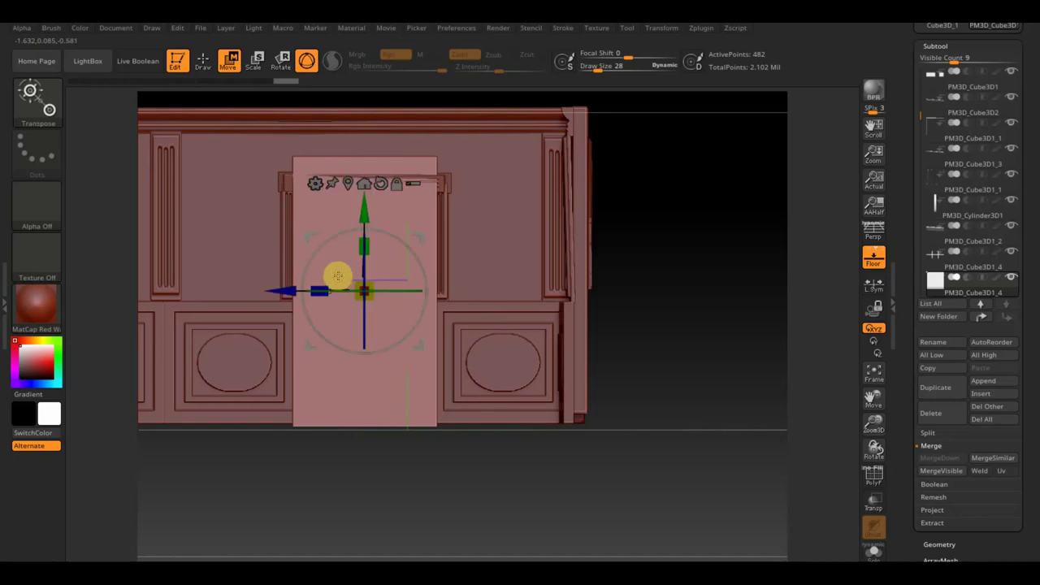
{"action": "key", "text": "ctrl+z"}
{"action": "left_click_drag", "start_coordinate": [329, 279], "coordinate": [290, 290]}
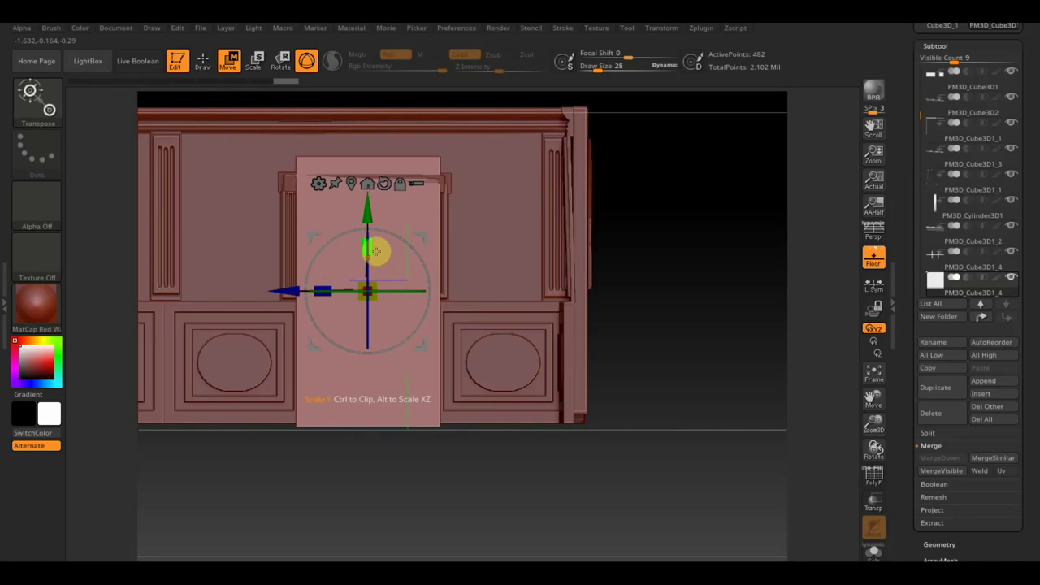
{"action": "left_click_drag", "start_coordinate": [374, 241], "coordinate": [373, 256]}
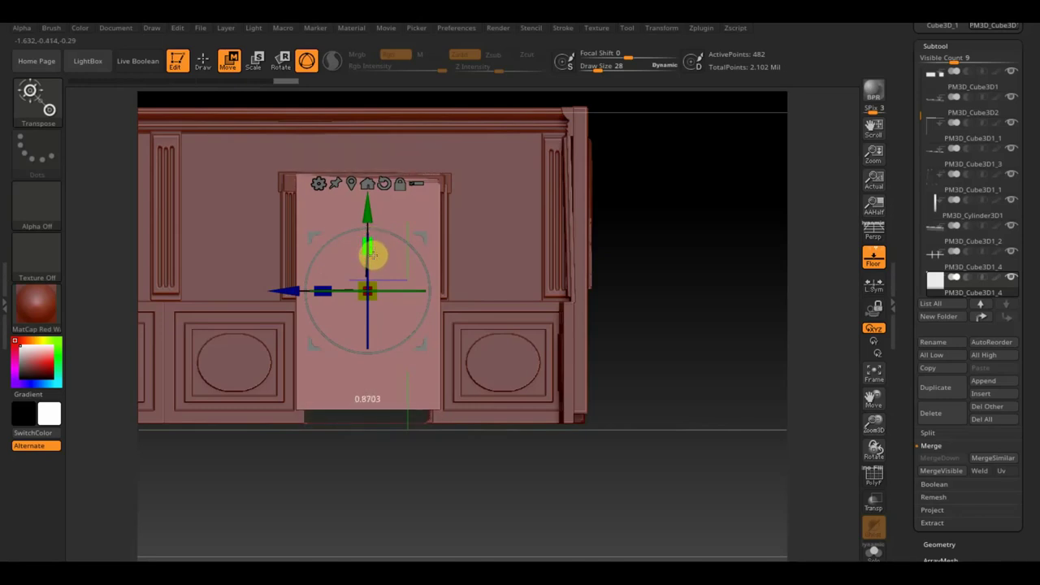
{"action": "left_click_drag", "start_coordinate": [367, 218], "coordinate": [365, 234]}
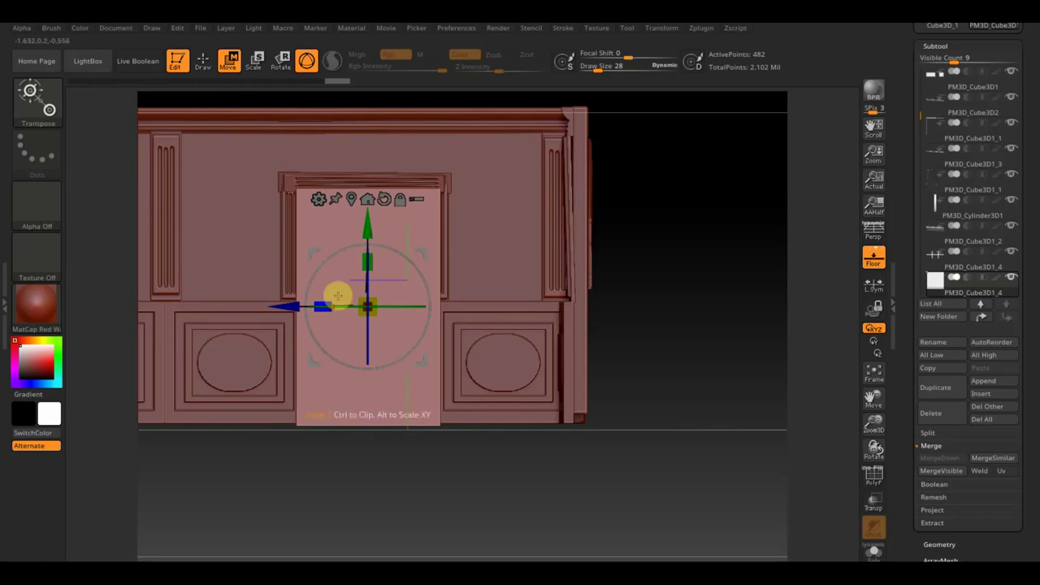
{"action": "mouse_move", "coordinate": [320, 302]}
{"action": "left_mouse_down"}
{"action": "mouse_move", "coordinate": [332, 305]}
{"action": "mouse_move", "coordinate": [285, 306]}
{"action": "left_mouse_up"}
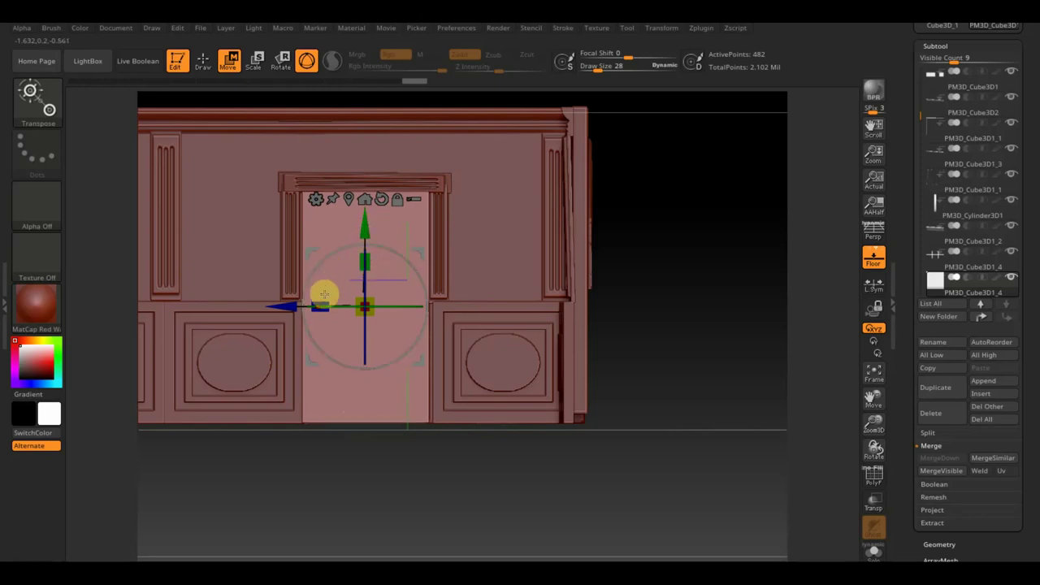
{"action": "left_click_drag", "start_coordinate": [314, 298], "coordinate": [287, 301]}
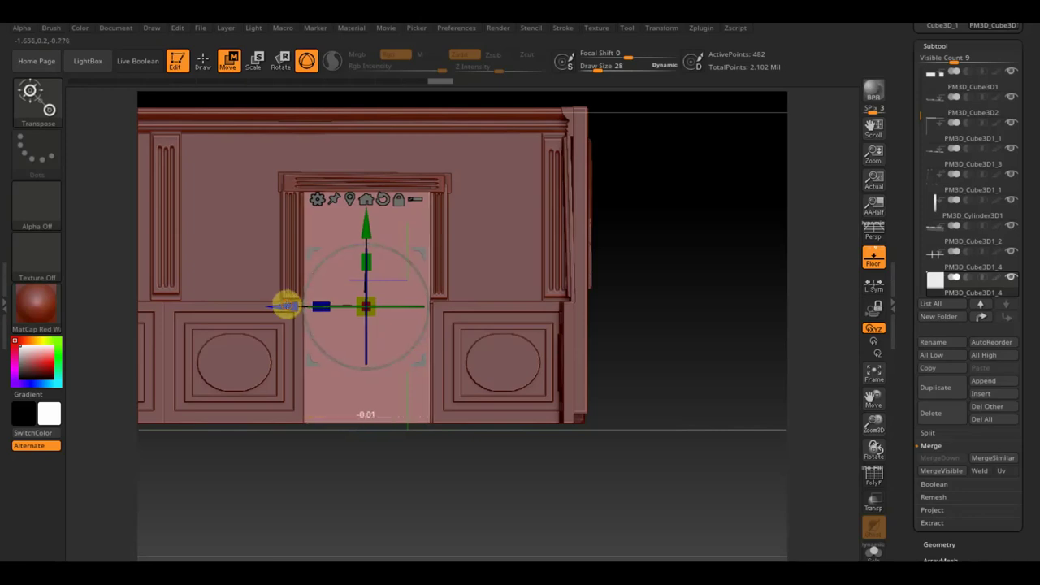
{"action": "left_click", "coordinate": [204, 65]}
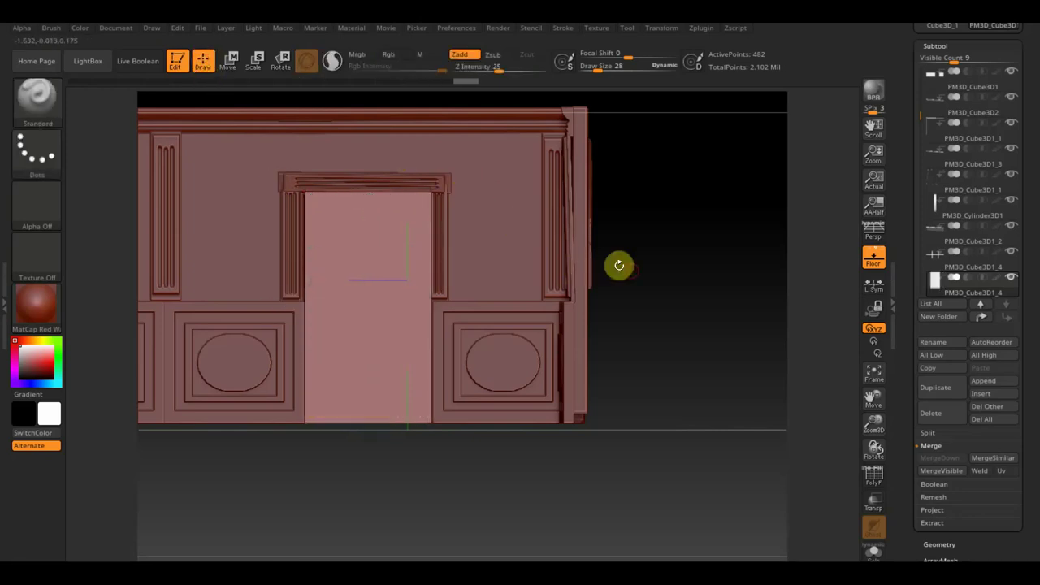
- DynaMesh the door panel into denser topology
{"action": "left_click", "coordinate": [943, 541]}
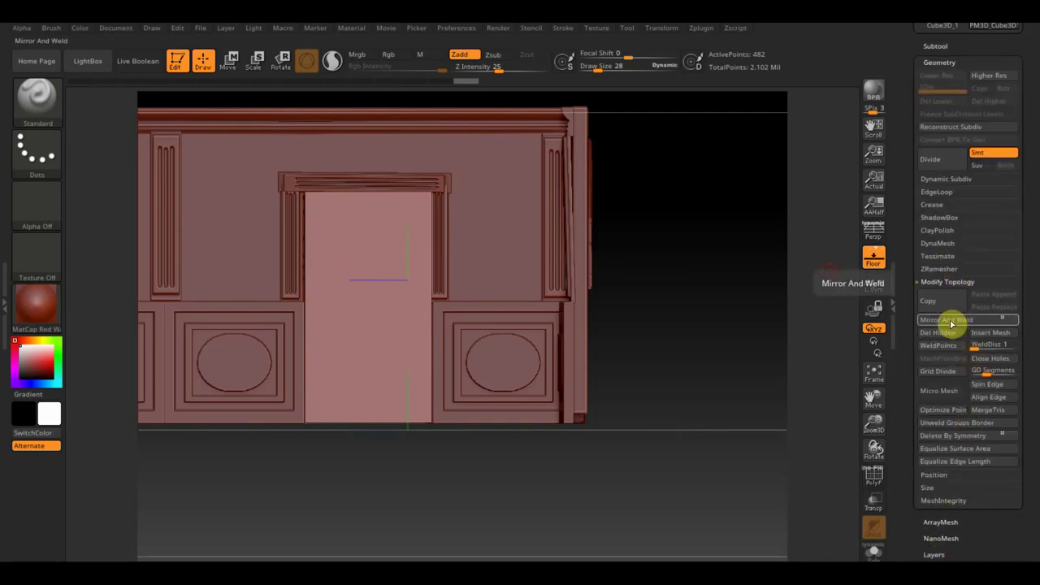
{"action": "left_click", "coordinate": [942, 244]}
{"action": "left_click", "coordinate": [936, 261]}
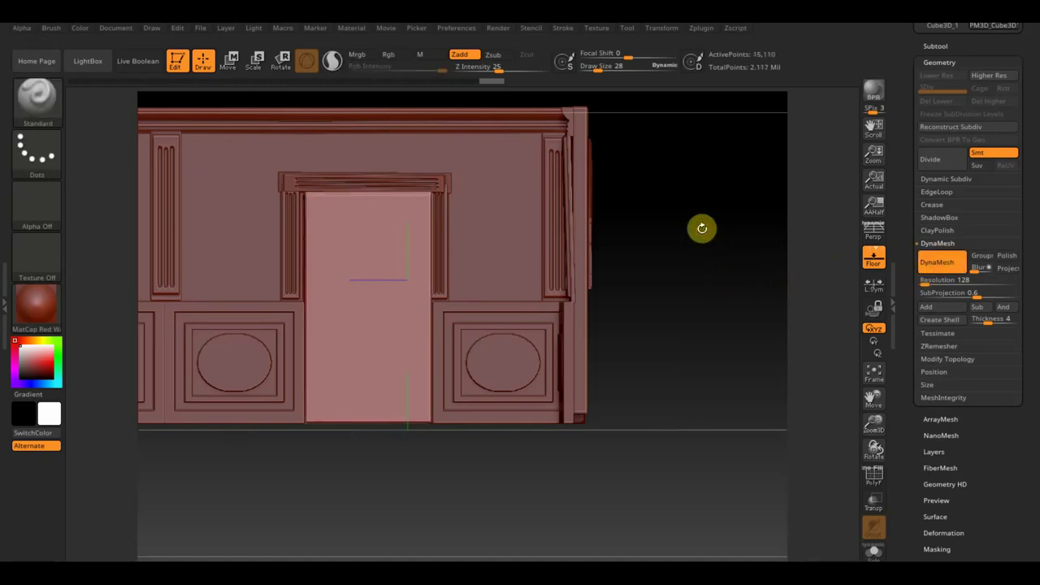
- Mask the two upper panes and the lower panel, then invert so the frame is masked
{"action": "left_click_drag", "start_coordinate": [680, 198], "coordinate": [707, 263], "text": "ctrl"}
{"action": "left_click_drag", "start_coordinate": [323, 210], "coordinate": [353, 280], "text": "ctrl"}
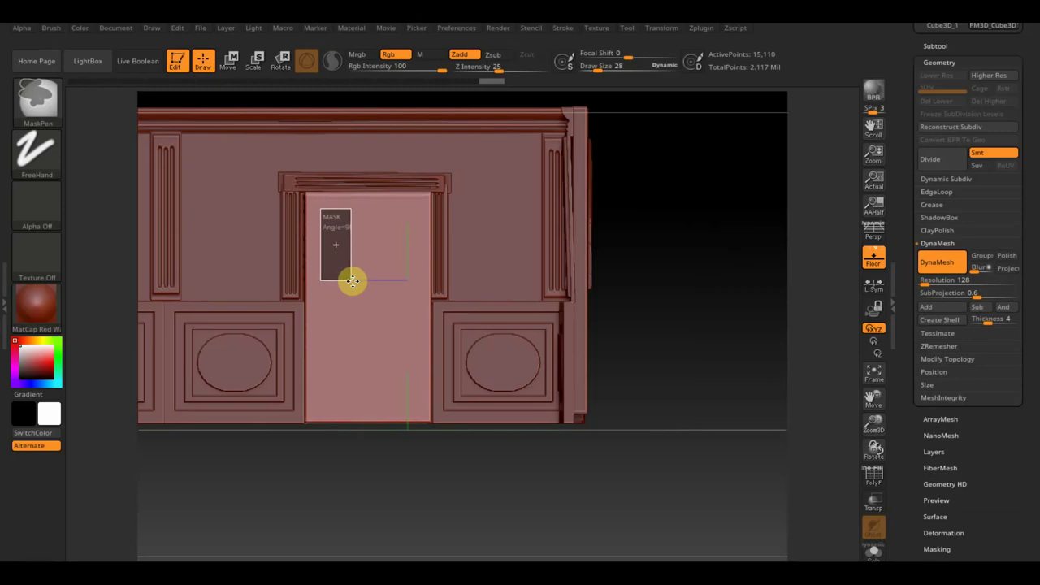
{"action": "left_click_drag", "start_coordinate": [352, 280], "coordinate": [360, 294], "text": "ctrl"}
{"action": "mouse_move", "coordinate": [674, 206]}
{"action": "left_mouse_down", "text": "ctrl"}
{"action": "mouse_move", "coordinate": [702, 284]}
{"action": "mouse_move", "coordinate": [410, 293]}
{"action": "left_mouse_up", "text": "ctrl"}
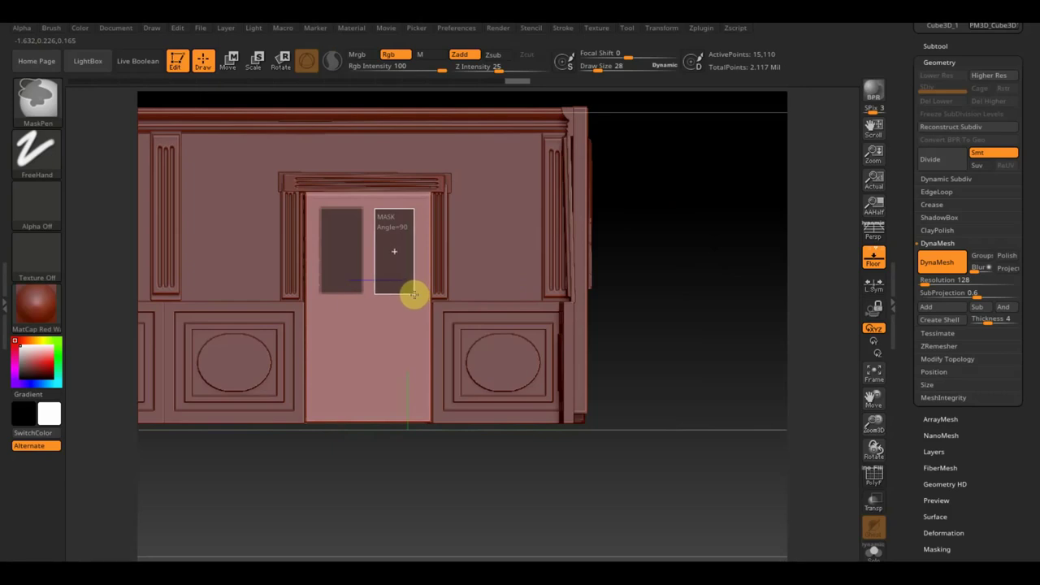
{"action": "left_click_drag", "start_coordinate": [413, 294], "coordinate": [413, 292], "text": "ctrl"}
{"action": "mouse_move", "coordinate": [666, 199]}
{"action": "left_mouse_down", "text": "ctrl"}
{"action": "mouse_move", "coordinate": [744, 253]}
{"action": "mouse_move", "coordinate": [447, 365]}
{"action": "mouse_move", "coordinate": [401, 365]}
{"action": "mouse_move", "coordinate": [415, 383]}
{"action": "mouse_move", "coordinate": [413, 408]}
{"action": "left_mouse_up", "text": "ctrl"}
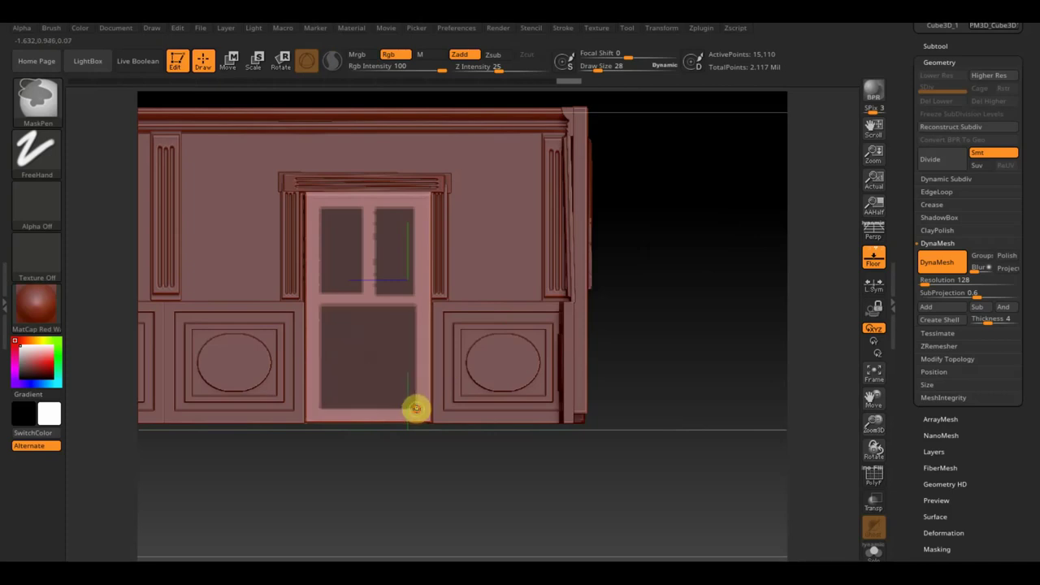
{"action": "key", "text": "ctrl"}
{"action": "left_click", "coordinate": [651, 240], "text": "ctrl"}
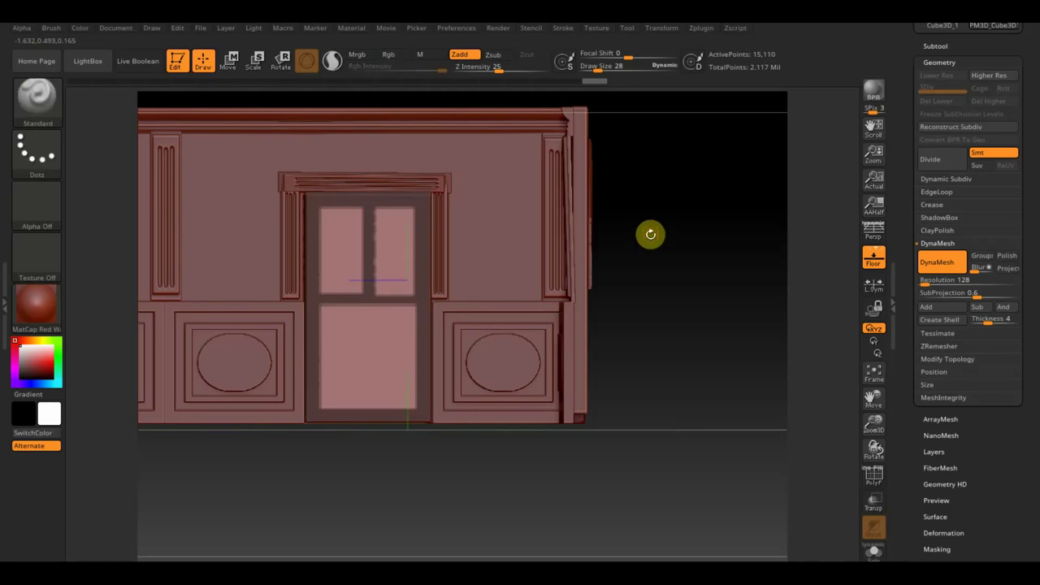
- Push the unmasked upper panes and lower panel in depth as recessed insets, then clear the mask
{"action": "mouse_move", "coordinate": [650, 243]}
{"action": "left_mouse_down"}
{"action": "mouse_move", "coordinate": [603, 251]}
{"action": "mouse_move", "coordinate": [610, 262]}
{"action": "left_mouse_up"}
{"action": "mouse_move", "coordinate": [585, 366]}
{"action": "left_mouse_down"}
{"action": "mouse_move", "coordinate": [557, 423]}
{"action": "mouse_move", "coordinate": [552, 476]}
{"action": "mouse_move", "coordinate": [625, 420]}
{"action": "mouse_move", "coordinate": [636, 441]}
{"action": "left_mouse_up"}
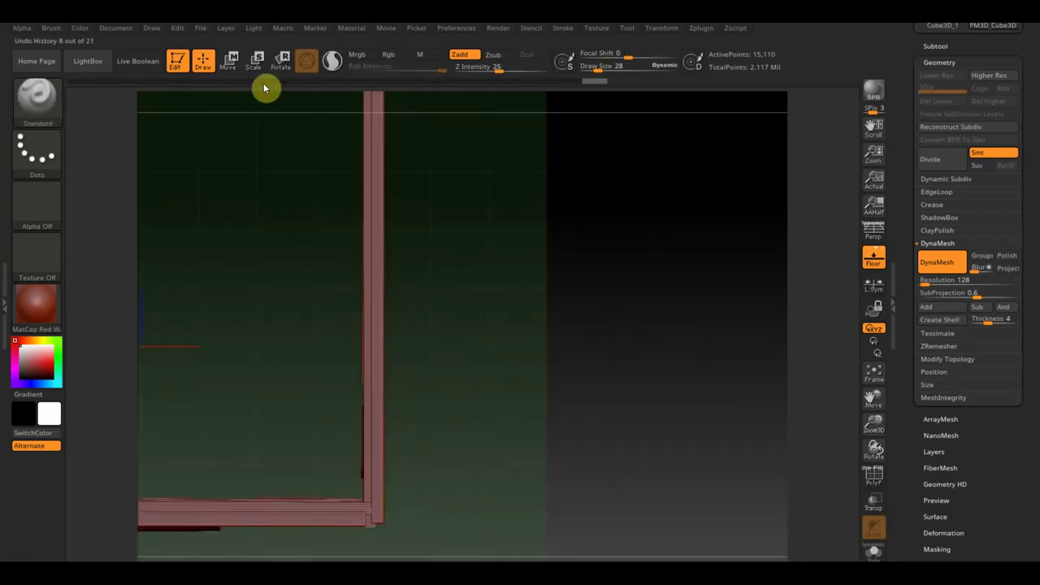
{"action": "left_click", "coordinate": [230, 59]}
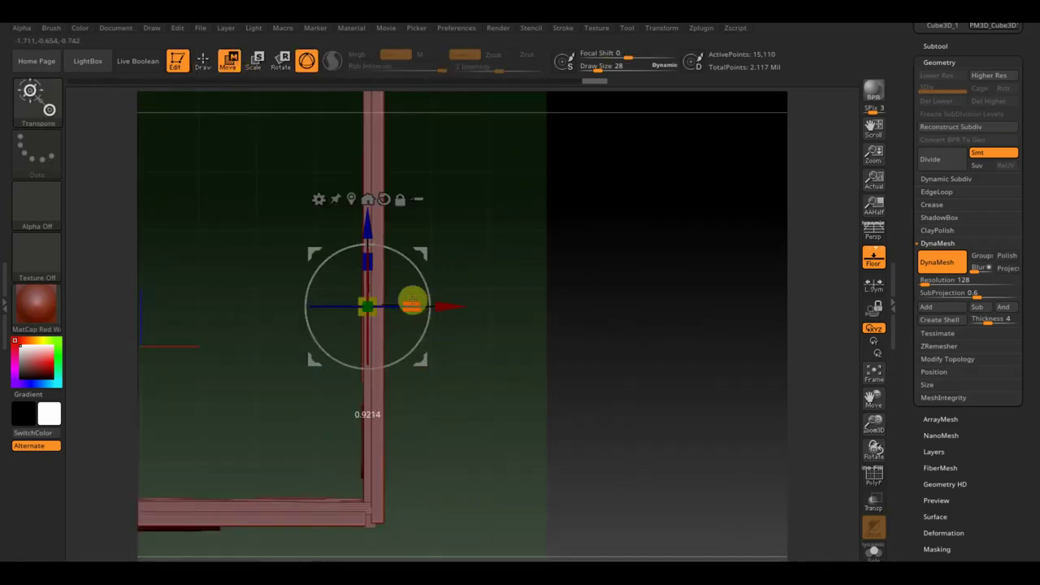
{"action": "mouse_move", "coordinate": [452, 340]}
{"action": "left_mouse_down"}
{"action": "mouse_move", "coordinate": [515, 390]}
{"action": "mouse_move", "coordinate": [539, 383]}
{"action": "mouse_move", "coordinate": [529, 387]}
{"action": "mouse_move", "coordinate": [490, 264]}
{"action": "left_mouse_up"}
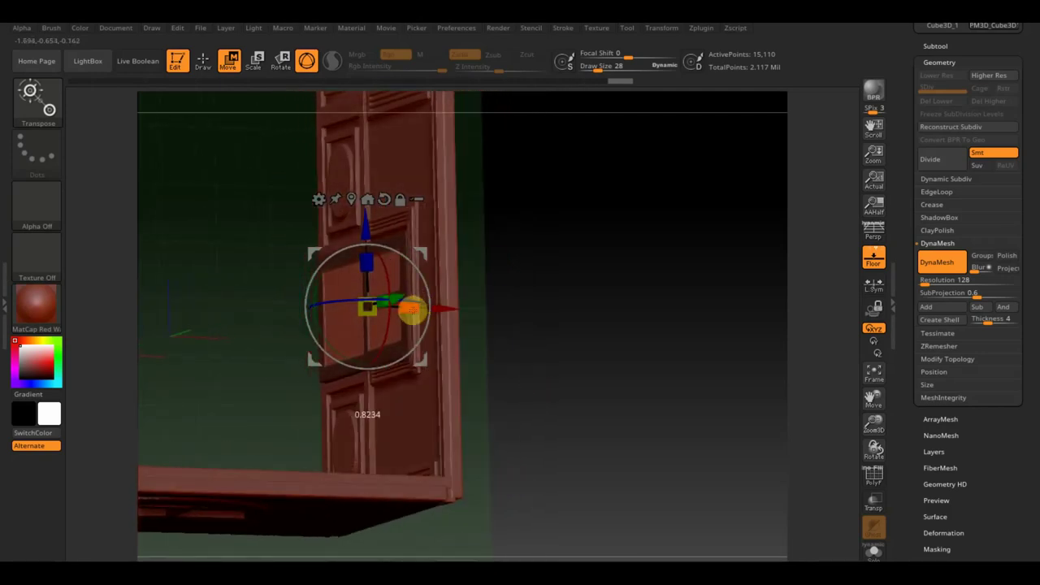
{"action": "mouse_move", "coordinate": [537, 386]}
{"action": "left_mouse_down"}
{"action": "mouse_move", "coordinate": [537, 325]}
{"action": "mouse_move", "coordinate": [568, 309]}
{"action": "mouse_move", "coordinate": [655, 327]}
{"action": "left_mouse_up"}
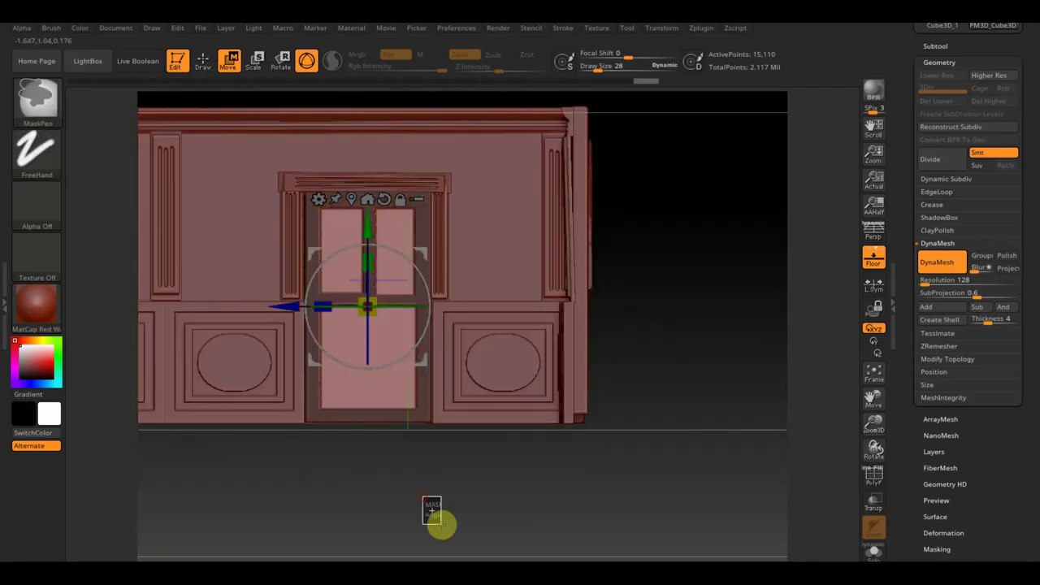
{"action": "left_click", "coordinate": [410, 406], "text": "ctrl"}
{"action": "left_click", "coordinate": [203, 60]}
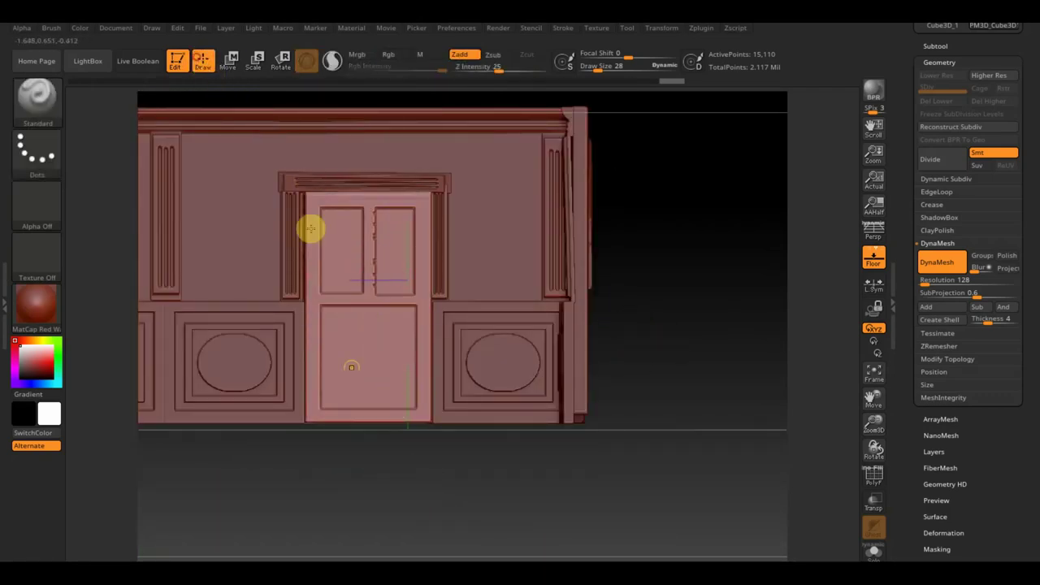
- Mask the door's upper-left and upper-right panes with MaskRect
{"action": "left_click_drag", "start_coordinate": [351, 488], "coordinate": [354, 279], "text": "ctrl"}
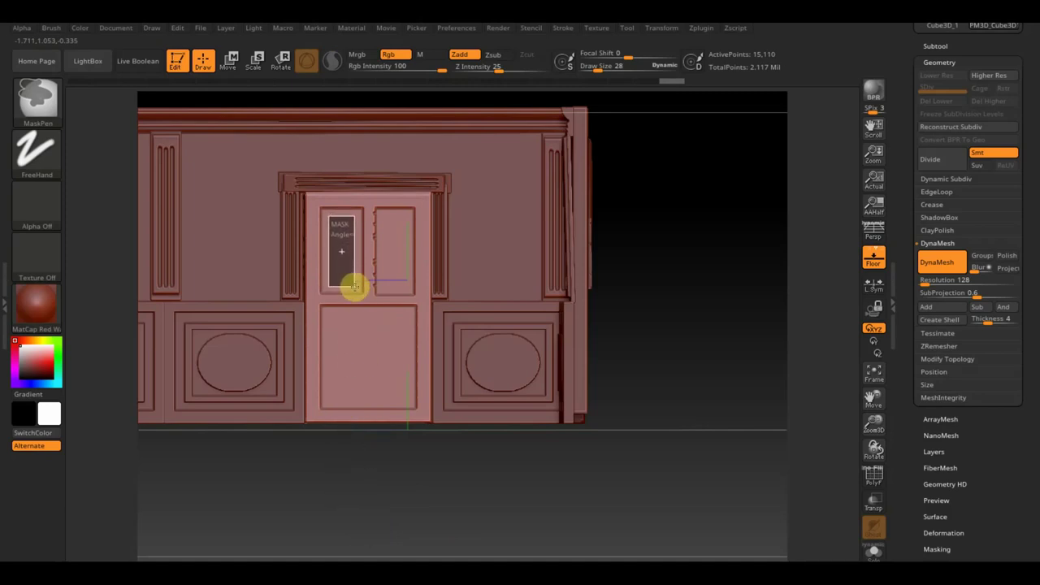
{"action": "left_click_drag", "start_coordinate": [354, 286], "coordinate": [355, 283], "text": "ctrl"}
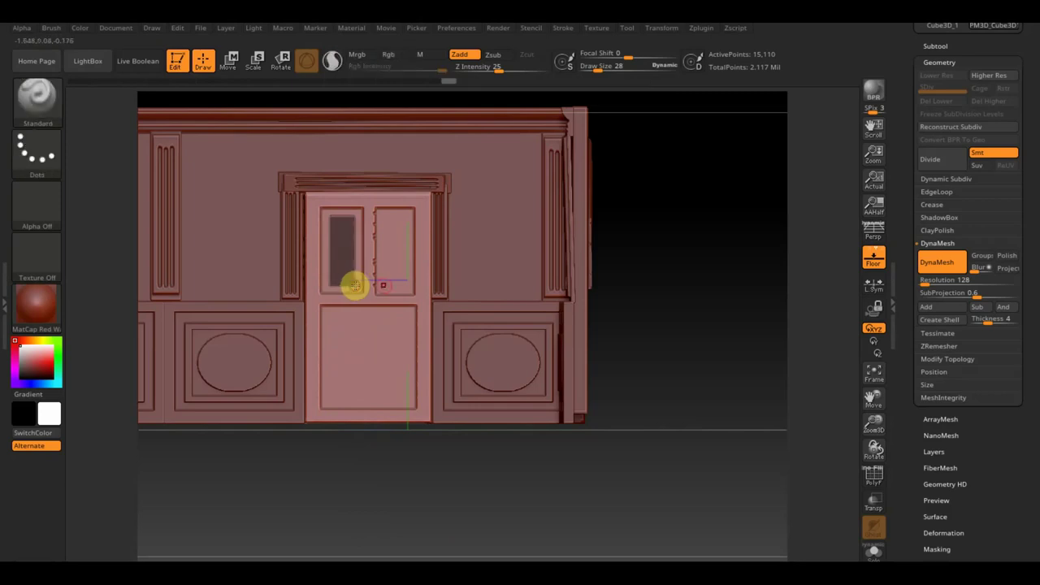
{"action": "mouse_move", "coordinate": [636, 196]}
{"action": "left_mouse_down", "text": "ctrl"}
{"action": "mouse_move", "coordinate": [660, 279]}
{"action": "mouse_move", "coordinate": [408, 300]}
{"action": "left_mouse_up", "text": "ctrl"}
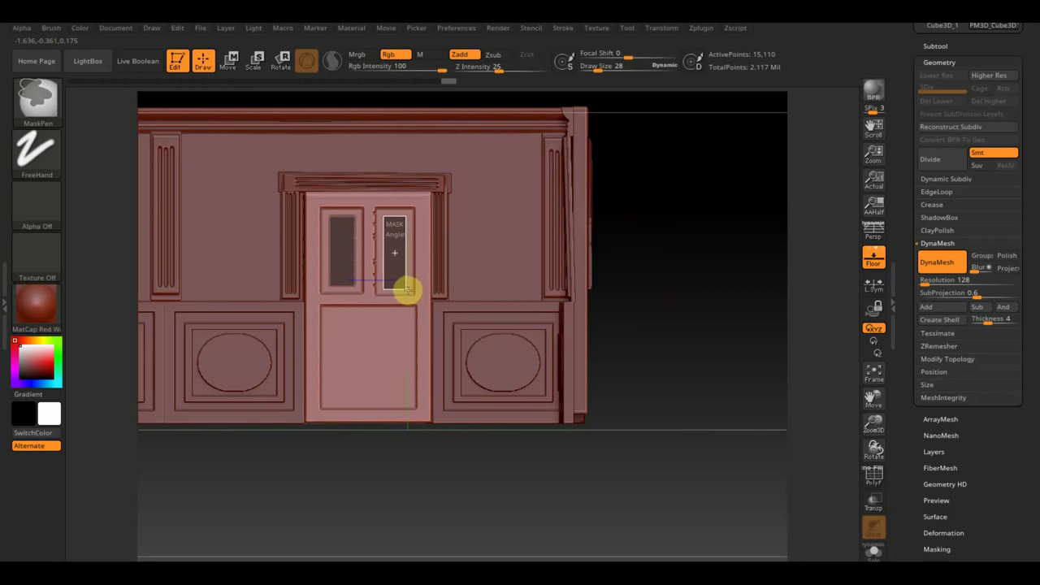
{"action": "left_click_drag", "start_coordinate": [406, 287], "coordinate": [405, 286], "text": "ctrl"}
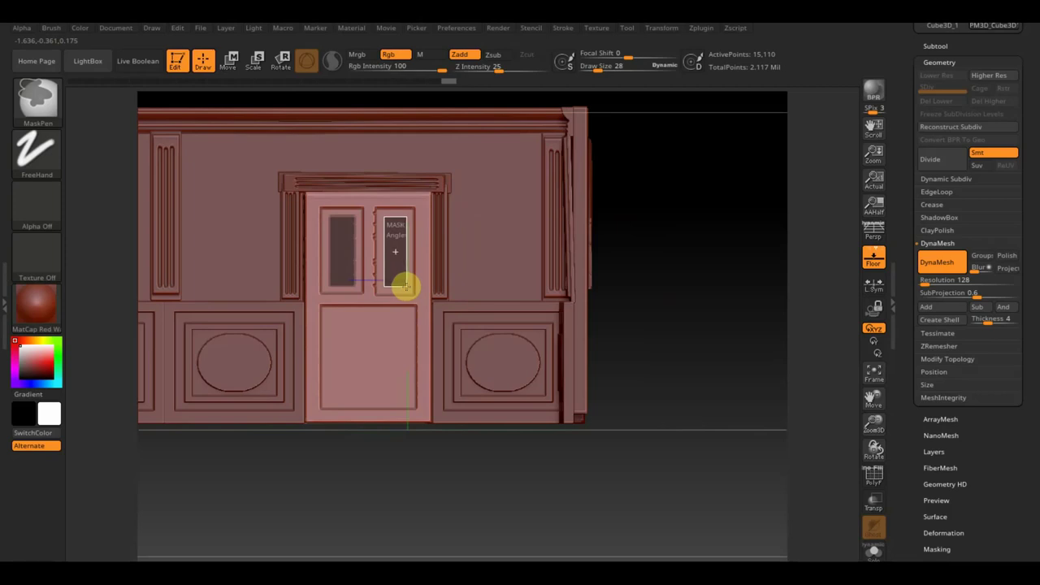
{"action": "left_click_drag", "start_coordinate": [406, 285], "coordinate": [406, 286], "text": "ctrl"}
- Mask the lower panel, unmask its centre, then mask a smaller nested square inside
{"action": "mouse_move", "coordinate": [680, 228]}
{"action": "left_mouse_down", "text": "ctrl"}
{"action": "mouse_move", "coordinate": [572, 355]}
{"action": "mouse_move", "coordinate": [351, 395]}
{"action": "mouse_move", "coordinate": [359, 381]}
{"action": "mouse_move", "coordinate": [381, 383]}
{"action": "mouse_move", "coordinate": [408, 398]}
{"action": "left_mouse_up", "text": "ctrl"}
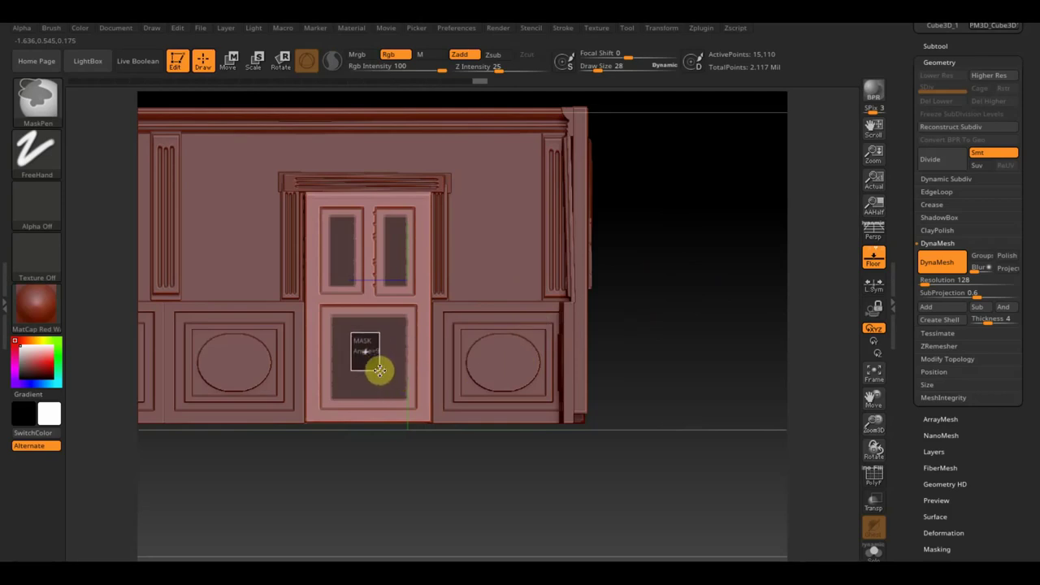
{"action": "left_click_drag", "start_coordinate": [378, 370], "coordinate": [387, 385], "text": "ctrl"}
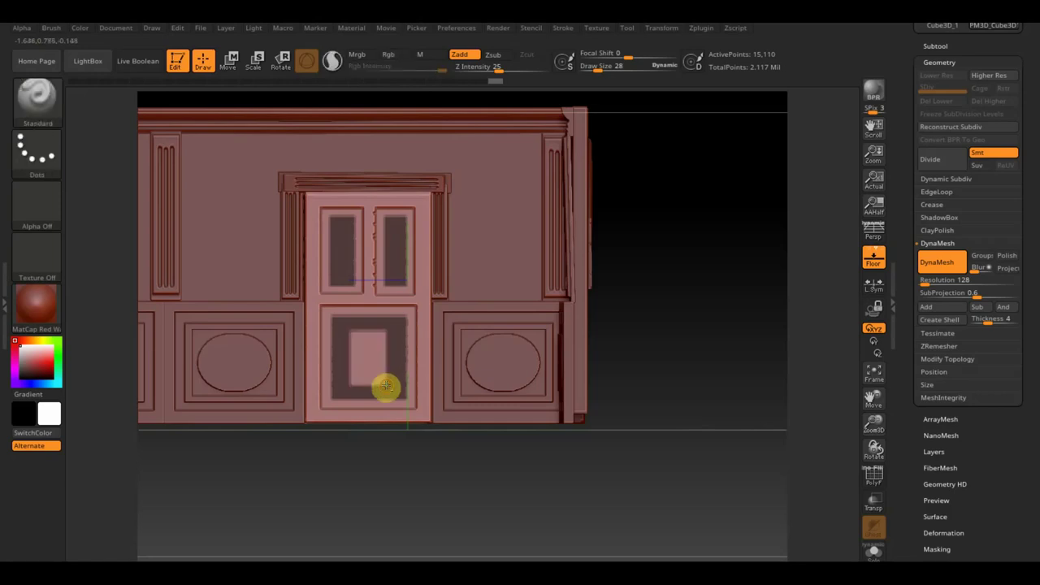
{"action": "key", "text": "ctrl"}
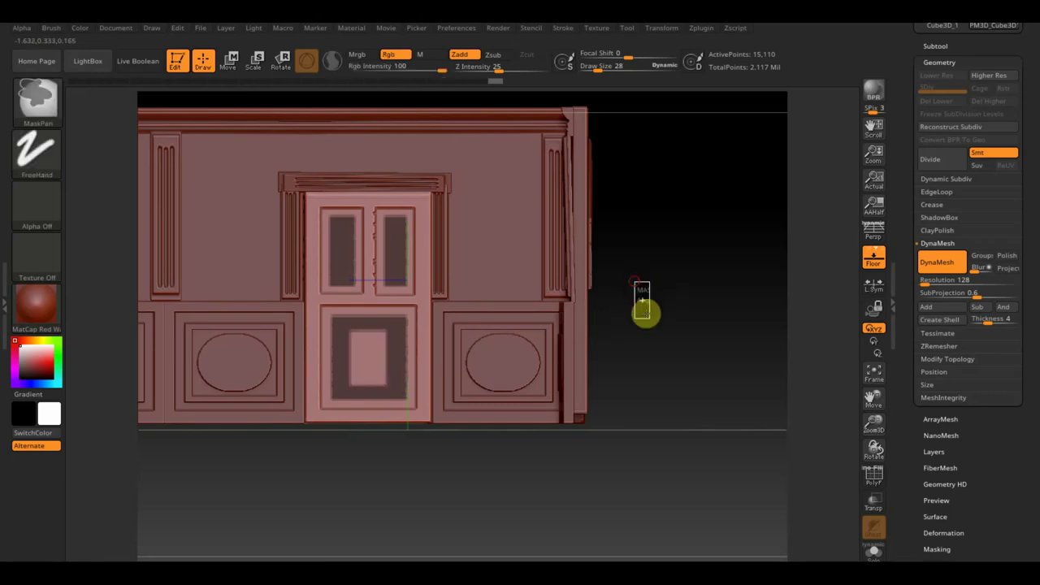
{"action": "left_click_drag", "start_coordinate": [400, 391], "coordinate": [382, 386], "text": "ctrl"}
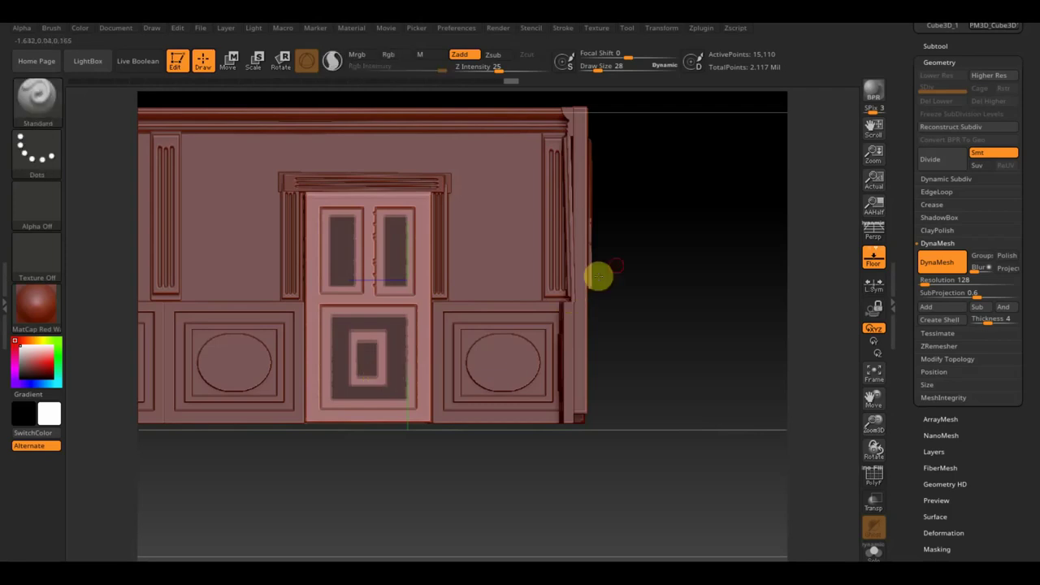
{"action": "left_click_drag", "start_coordinate": [689, 229], "coordinate": [683, 240]}
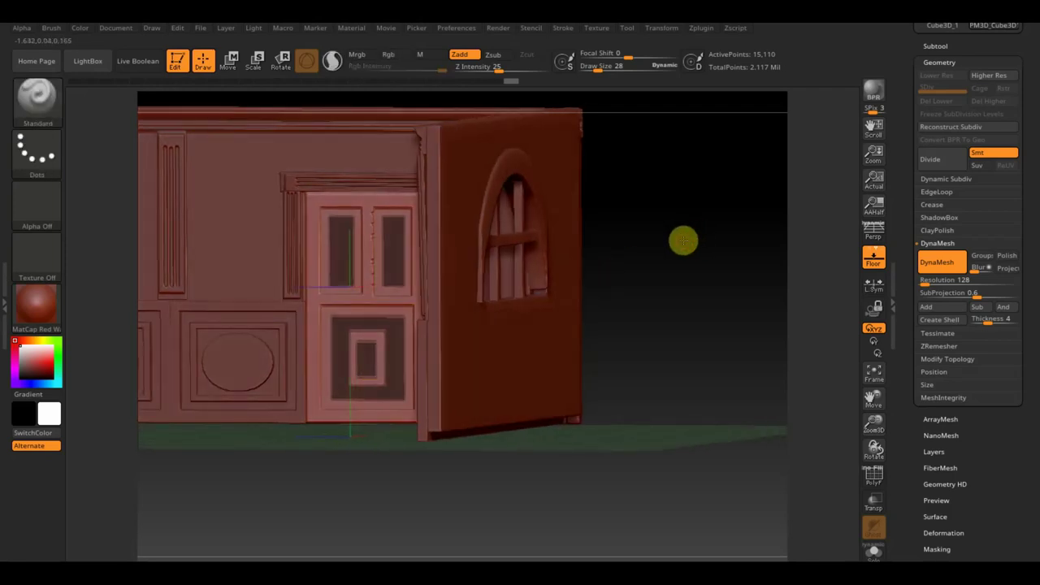
- Invert the door mask and then clear it from the model
{"action": "key", "text": "ctrl"}
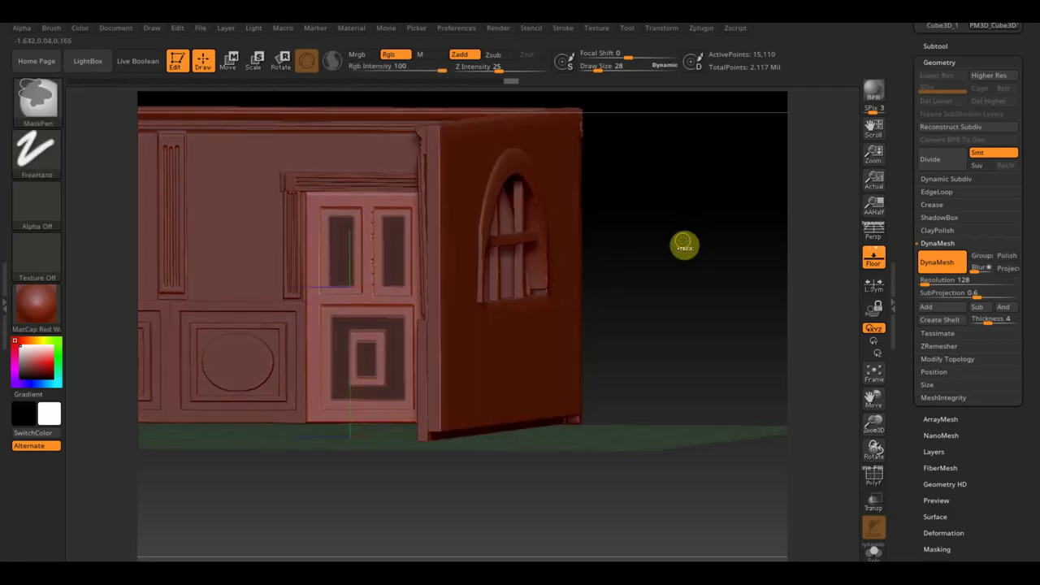
{"action": "left_click", "coordinate": [683, 244], "text": "ctrl"}
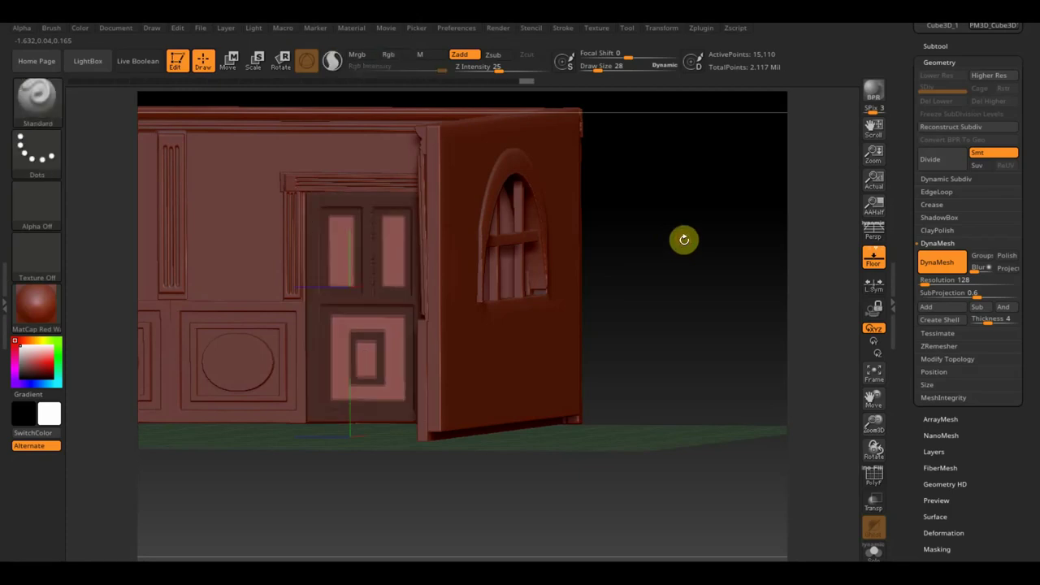
{"action": "left_click_drag", "start_coordinate": [634, 213], "coordinate": [512, 422], "text": "shift"}
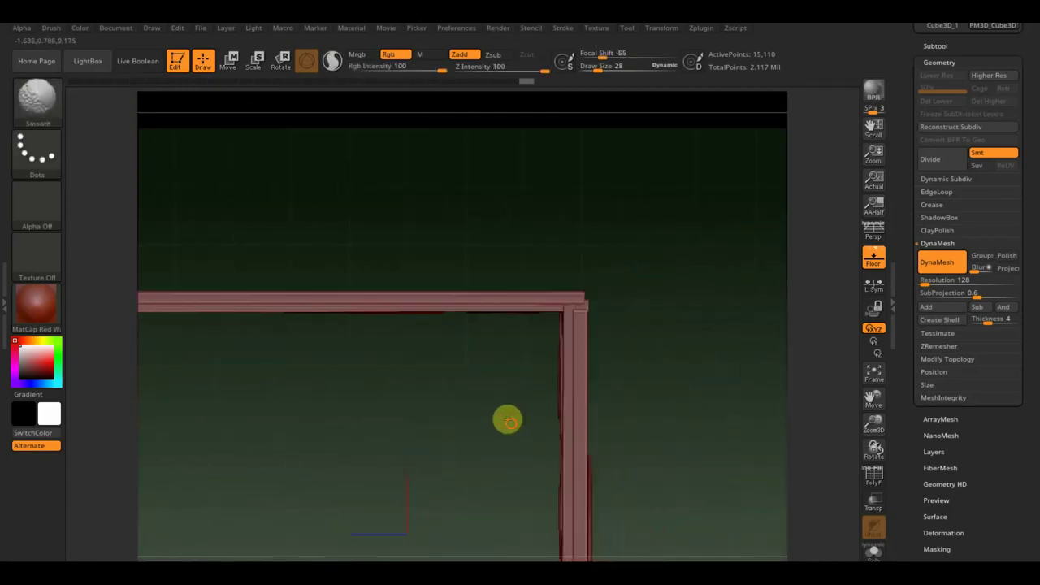
{"action": "left_click", "coordinate": [229, 61]}
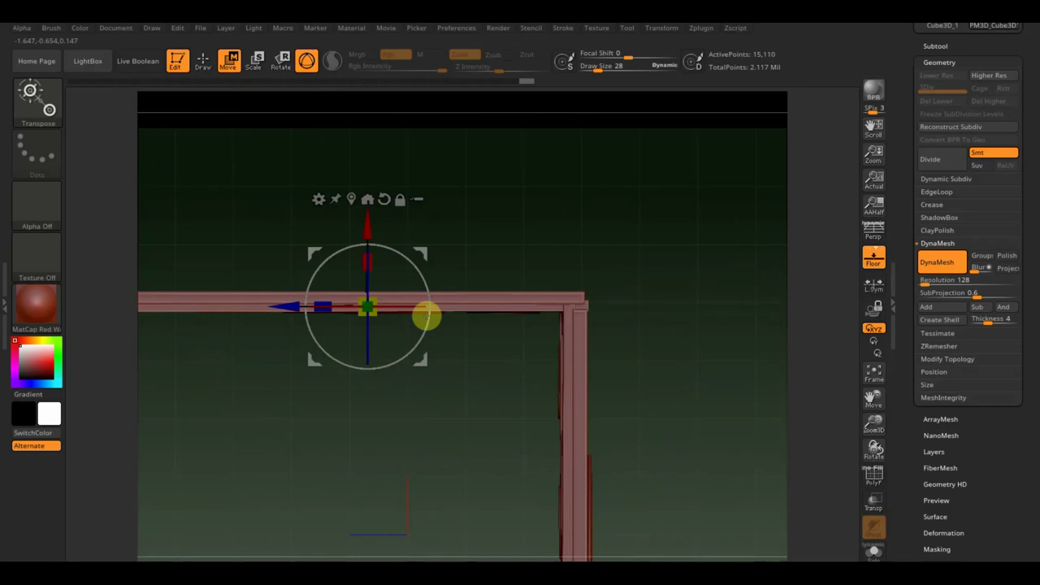
{"action": "mouse_move", "coordinate": [379, 204]}
{"action": "left_mouse_down"}
{"action": "mouse_move", "coordinate": [473, 165]}
{"action": "mouse_move", "coordinate": [474, 109]}
{"action": "left_mouse_up"}
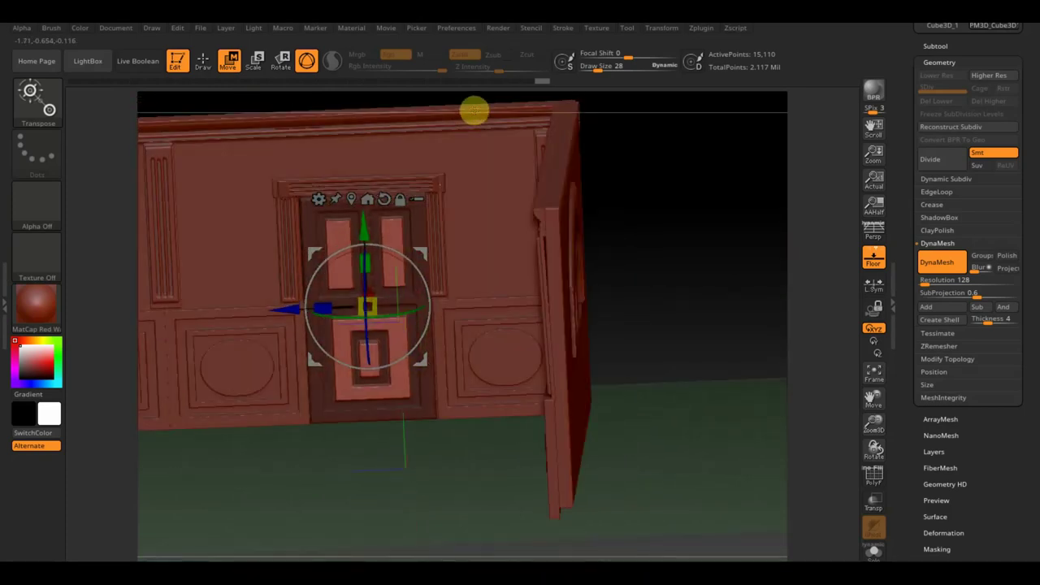
{"action": "left_click_drag", "start_coordinate": [650, 181], "coordinate": [696, 278], "text": "ctrl"}
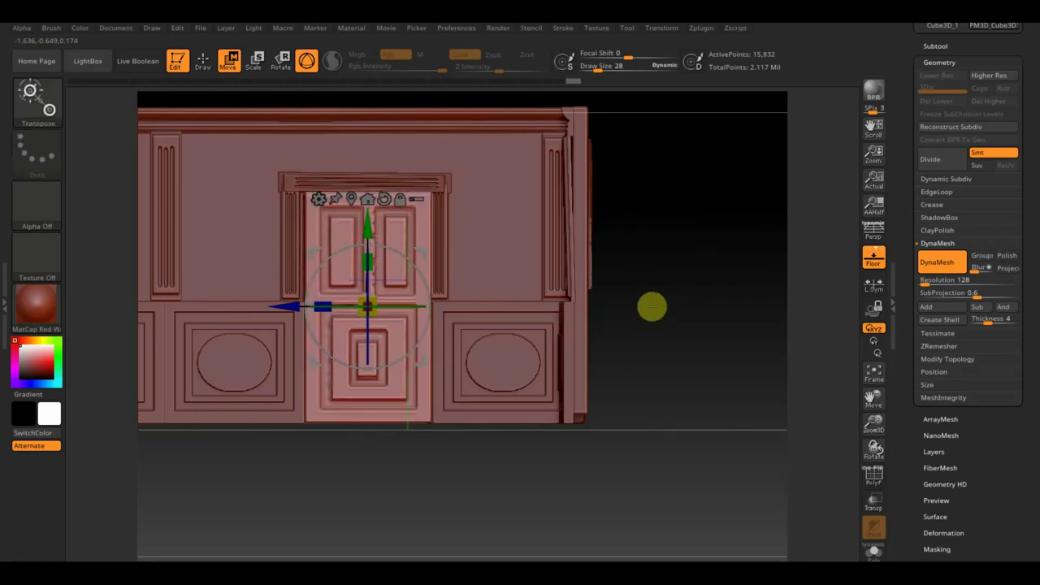
{"action": "mouse_move", "coordinate": [674, 369]}
{"action": "left_mouse_down", "text": "alt"}
{"action": "mouse_move", "coordinate": [664, 304]}
{"action": "mouse_move", "coordinate": [689, 327]}
{"action": "mouse_move", "coordinate": [703, 323]}
{"action": "left_mouse_up", "text": "alt"}
{"action": "mouse_move", "coordinate": [641, 320]}
{"action": "left_mouse_down"}
{"action": "mouse_move", "coordinate": [703, 355]}
{"action": "mouse_move", "coordinate": [708, 369]}
{"action": "mouse_move", "coordinate": [722, 366]}
{"action": "mouse_move", "coordinate": [697, 371]}
{"action": "left_mouse_up"}
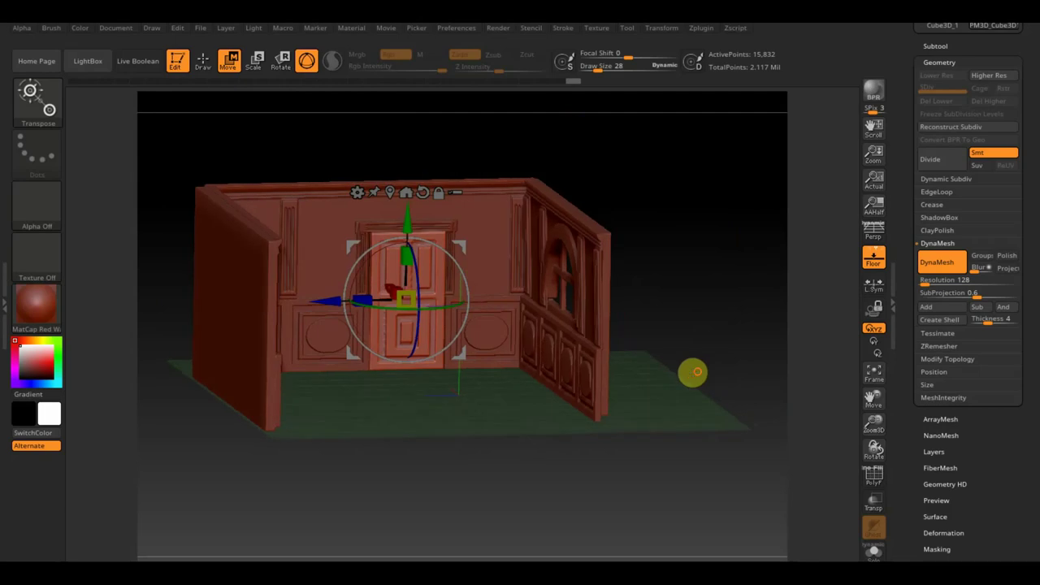
- QuickSave the project with Ctrl+S
{"action": "key", "text": "ctrl+s"}
{"action": "mouse_move", "coordinate": [432, 470]}
{"action": "left_mouse_down"}
{"action": "mouse_move", "coordinate": [406, 480]}
{"action": "mouse_move", "coordinate": [418, 480]}
{"action": "mouse_move", "coordinate": [410, 496]}
{"action": "left_mouse_up"}
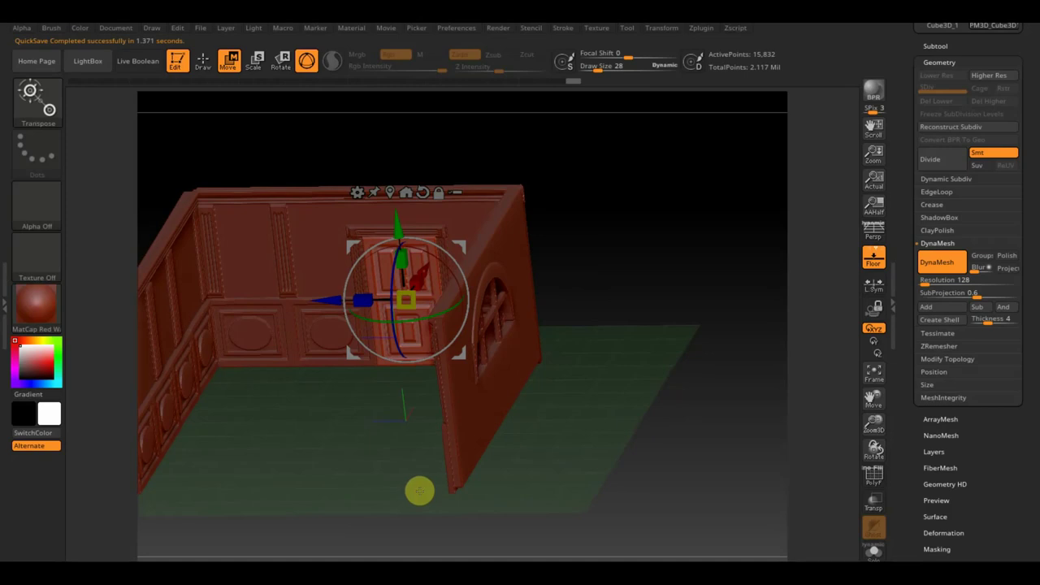
{"action": "scroll", "coordinate": [1032, 362], "scroll_direction": "down", "scroll_amount": 1}
{"action": "left_click_drag", "start_coordinate": [712, 441], "coordinate": [713, 406], "text": "shift"}
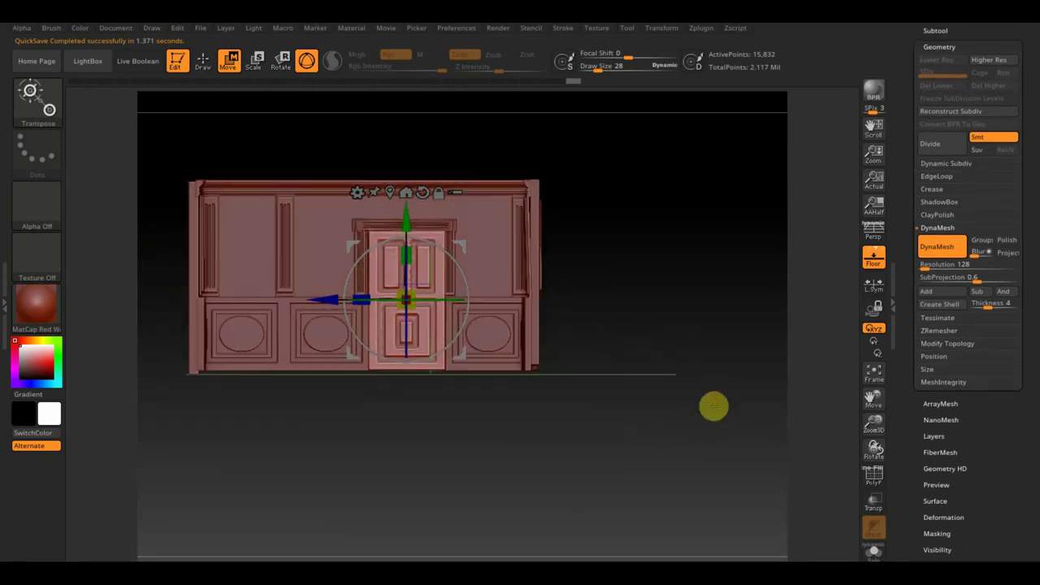
- Return to Draw and make the wall panel the active subtool
{"action": "left_click_drag", "start_coordinate": [710, 337], "coordinate": [748, 362], "text": "alt"}
{"action": "left_click", "coordinate": [202, 61]}
{"action": "left_click", "coordinate": [346, 295], "text": "alt"}
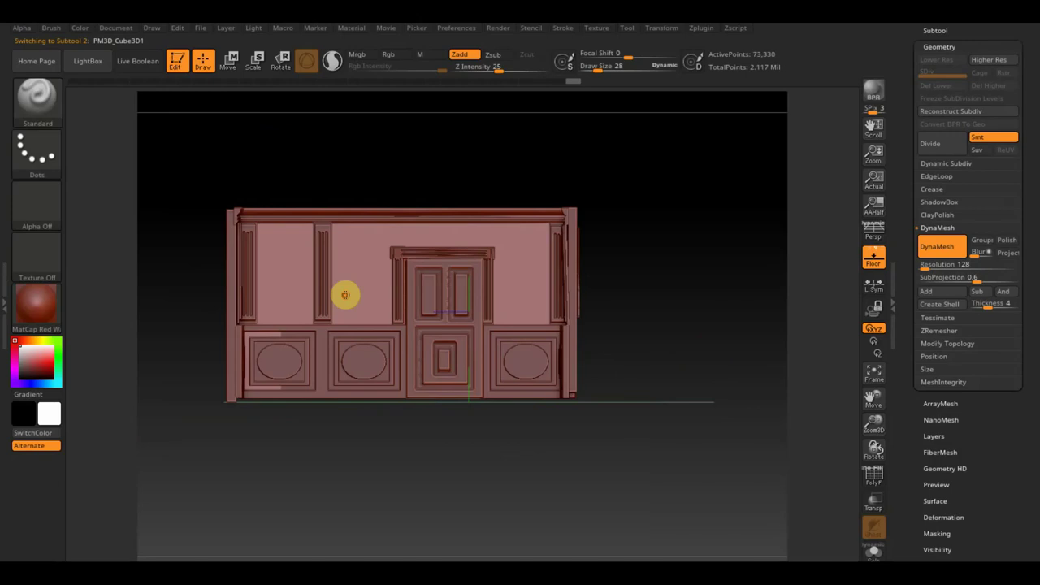
- Import the dark red wallpaper image (2880×1800) from the Desktop as the current texture
{"action": "left_click", "coordinate": [599, 28]}
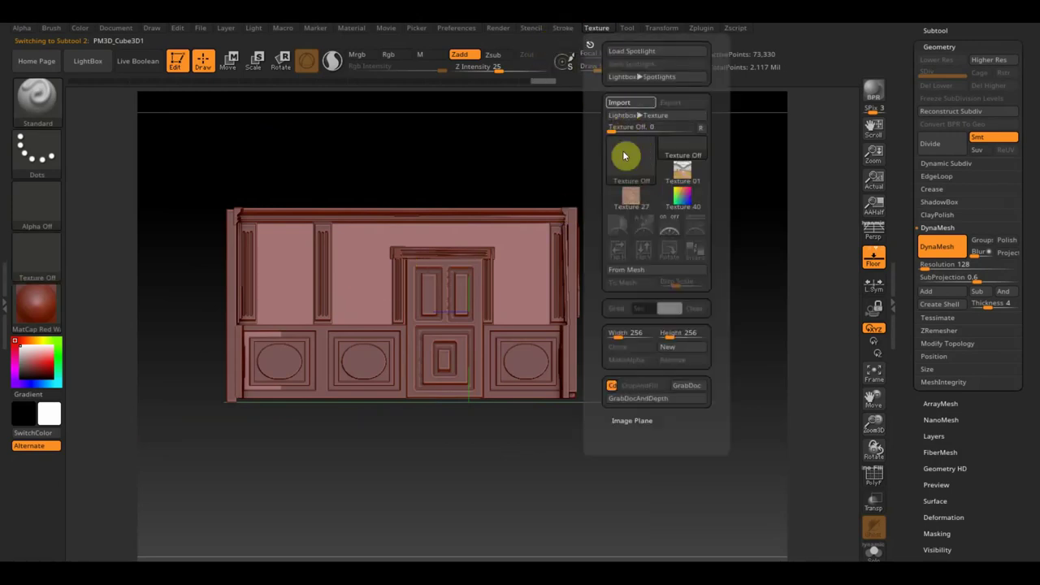
{"action": "left_click", "coordinate": [57, 223]}
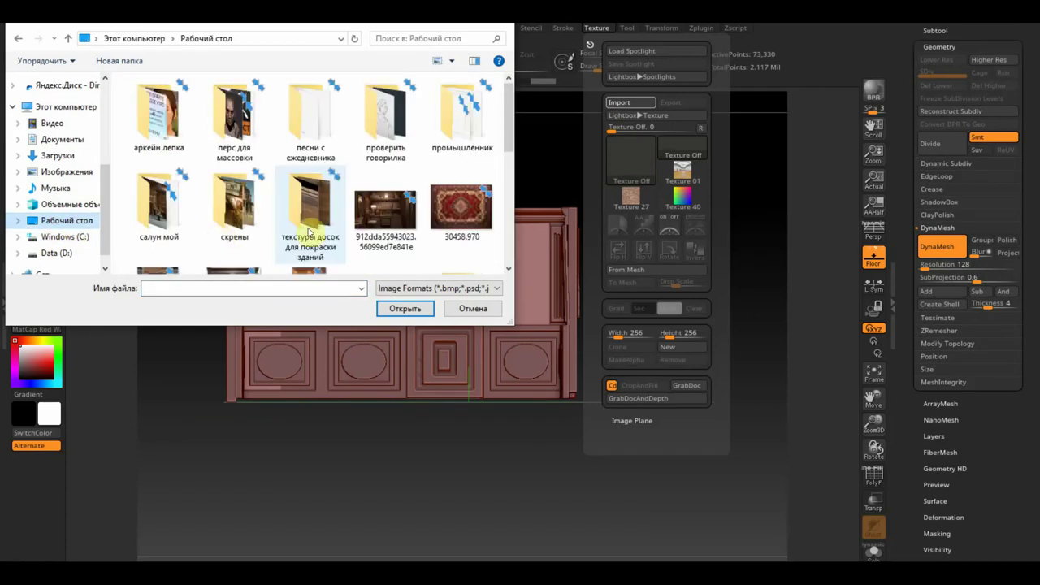
{"action": "scroll", "coordinate": [448, 216], "scroll_direction": "down", "scroll_amount": 5}
{"action": "scroll", "coordinate": [353, 213], "scroll_direction": "up", "scroll_amount": 3}
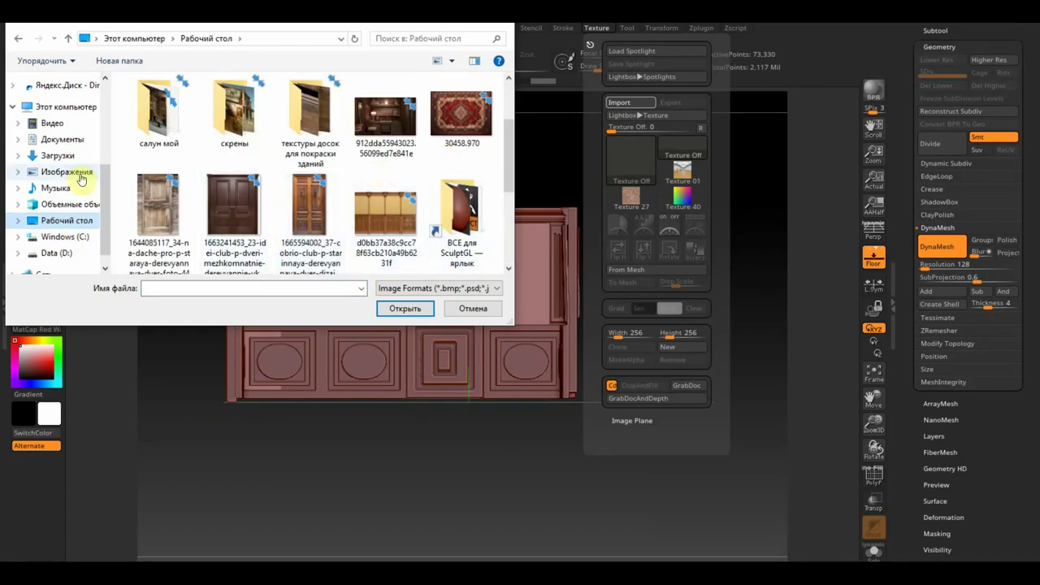
{"action": "key", "text": "Escape"}
{"action": "left_click", "coordinate": [630, 104]}
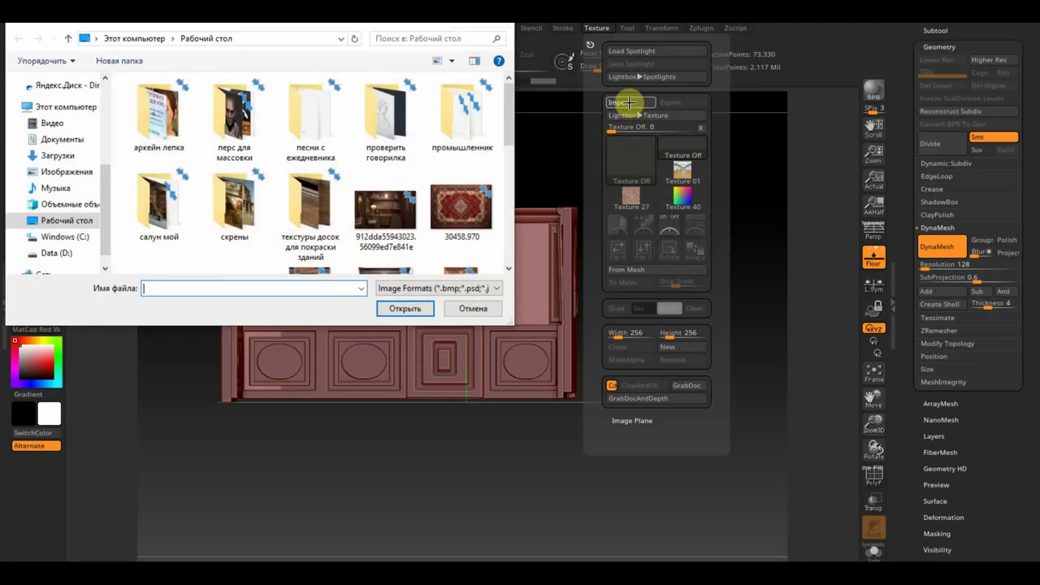
{"action": "scroll", "coordinate": [414, 226], "scroll_direction": "down", "scroll_amount": 2}
{"action": "scroll", "coordinate": [238, 173], "scroll_direction": "up", "scroll_amount": 2}
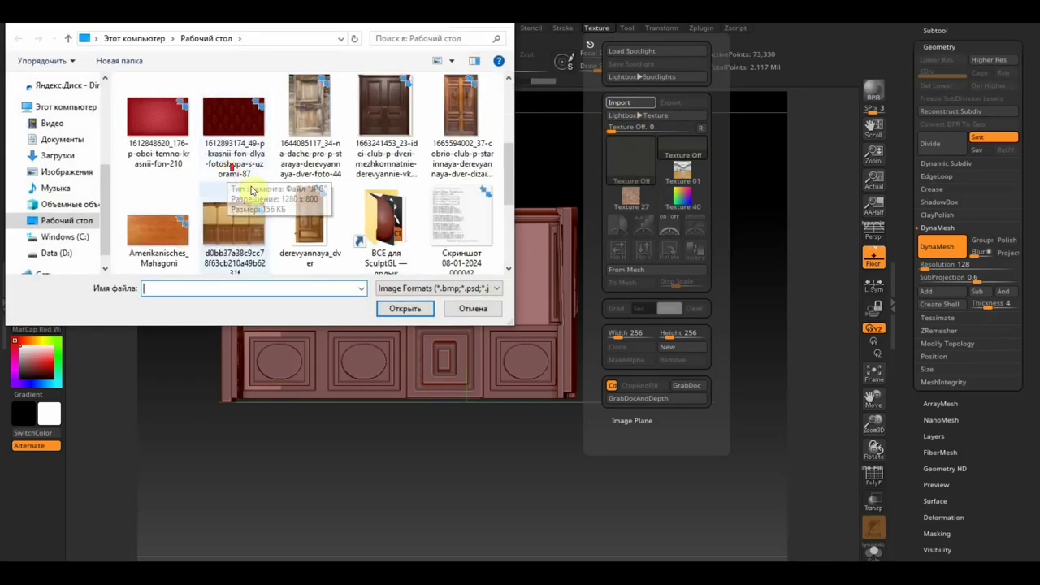
{"action": "left_click", "coordinate": [230, 123]}
{"action": "left_click", "coordinate": [186, 127]}
{"action": "left_click", "coordinate": [403, 310]}
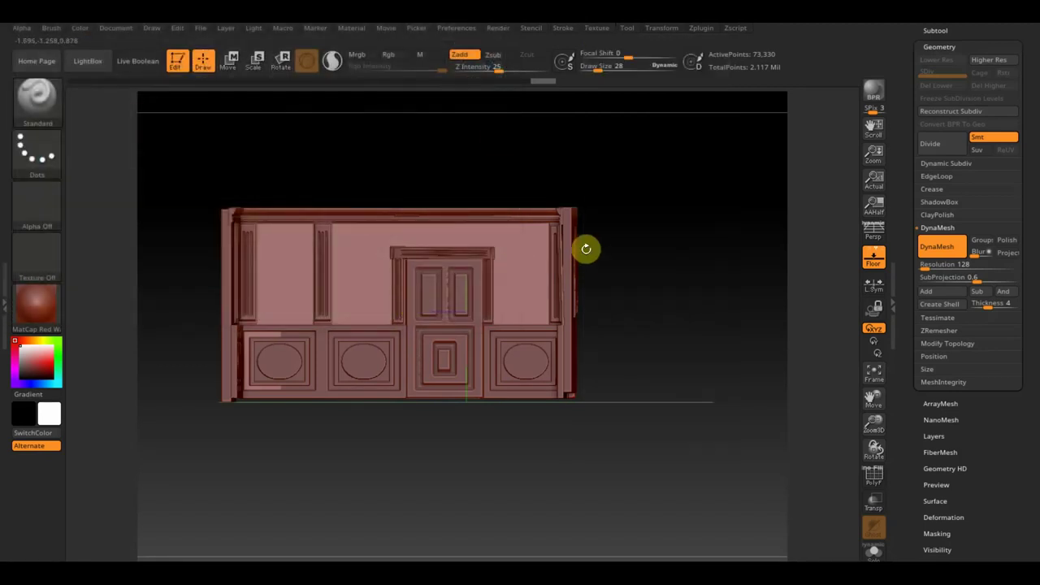
{"action": "left_click", "coordinate": [597, 29]}
- Add the red wallpaper to Spotlight and scale the overlay to fit over the wall
{"action": "left_click", "coordinate": [629, 212]}
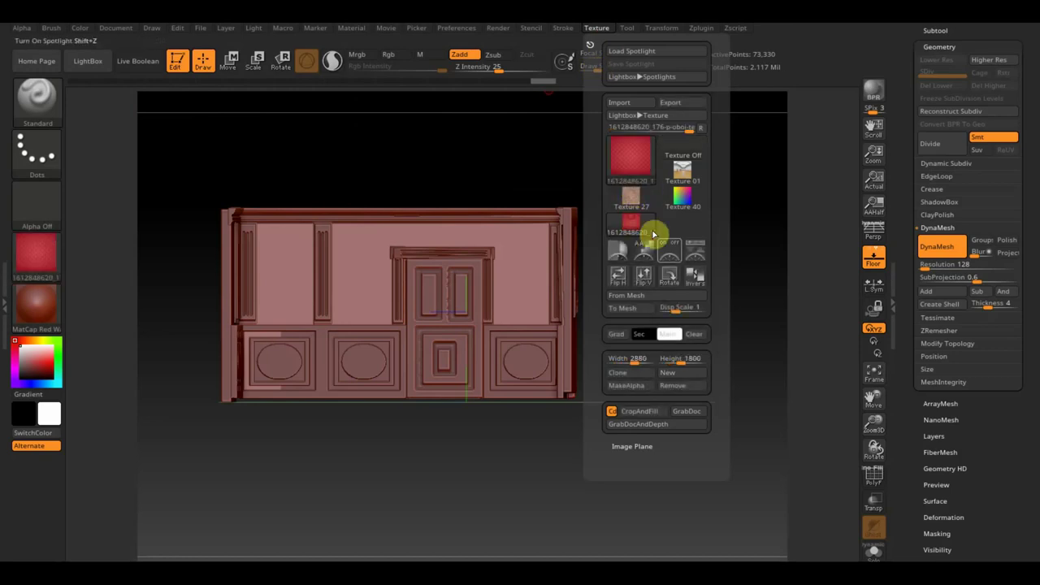
{"action": "left_click", "coordinate": [703, 258]}
{"action": "left_click_drag", "start_coordinate": [496, 233], "coordinate": [390, 204]}
{"action": "mouse_move", "coordinate": [463, 273]}
{"action": "left_mouse_down"}
{"action": "mouse_move", "coordinate": [442, 286]}
{"action": "mouse_move", "coordinate": [416, 267]}
{"action": "left_mouse_up"}
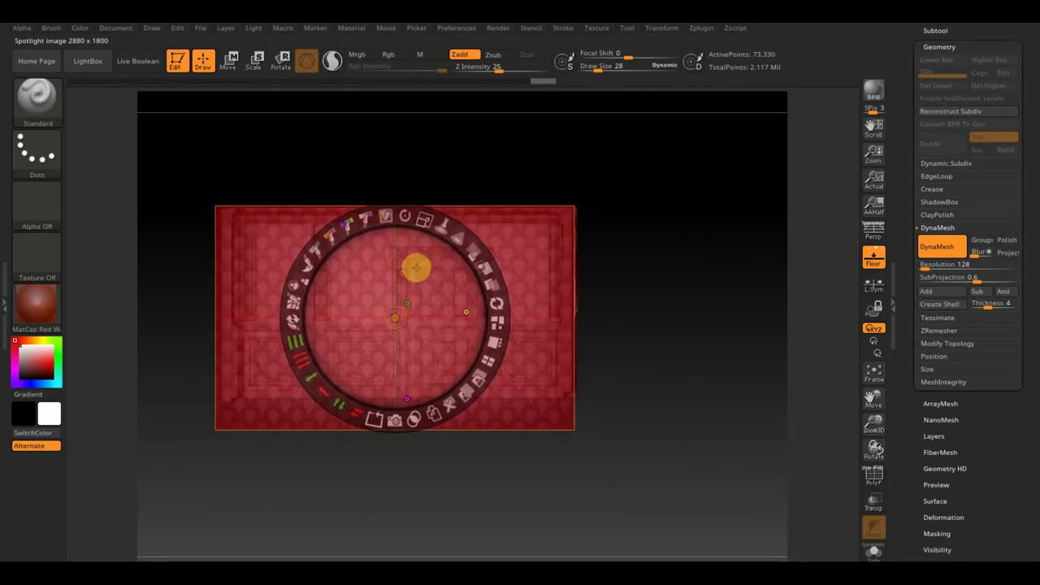
{"action": "left_click_drag", "start_coordinate": [421, 220], "coordinate": [401, 214]}
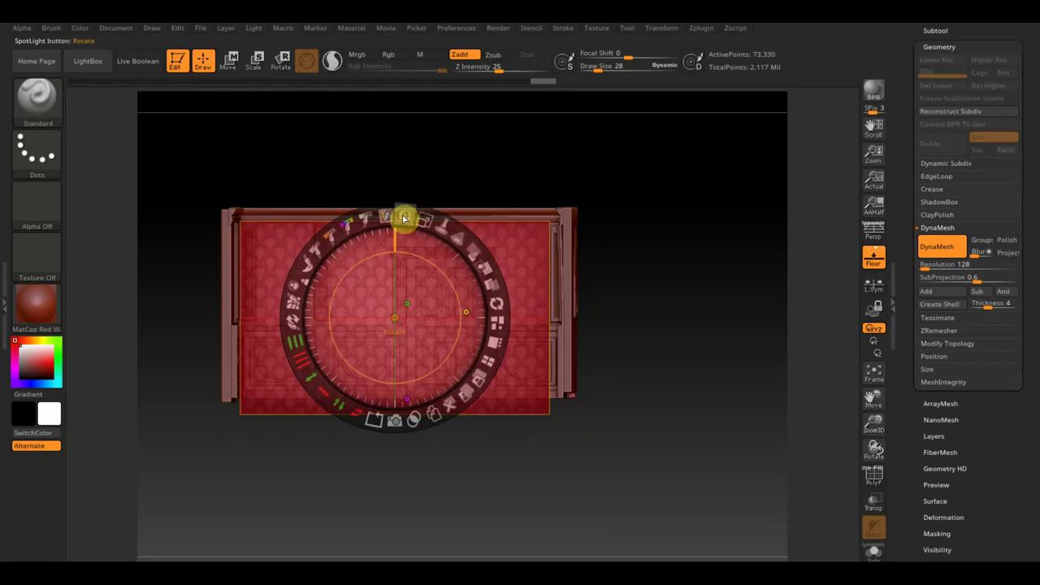
- Enable Rgb, set Draw Size 357 and paint the wallpaper pattern onto the wall's upper section
{"action": "left_click", "coordinate": [231, 59]}
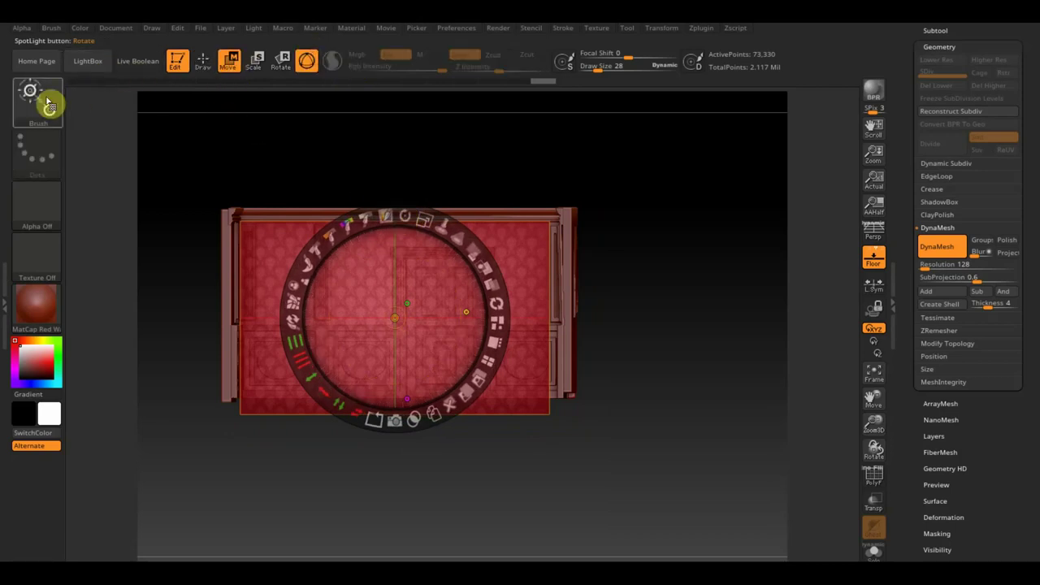
{"action": "left_click", "coordinate": [206, 61]}
{"action": "left_click", "coordinate": [392, 56]}
{"action": "key", "text": "z"}
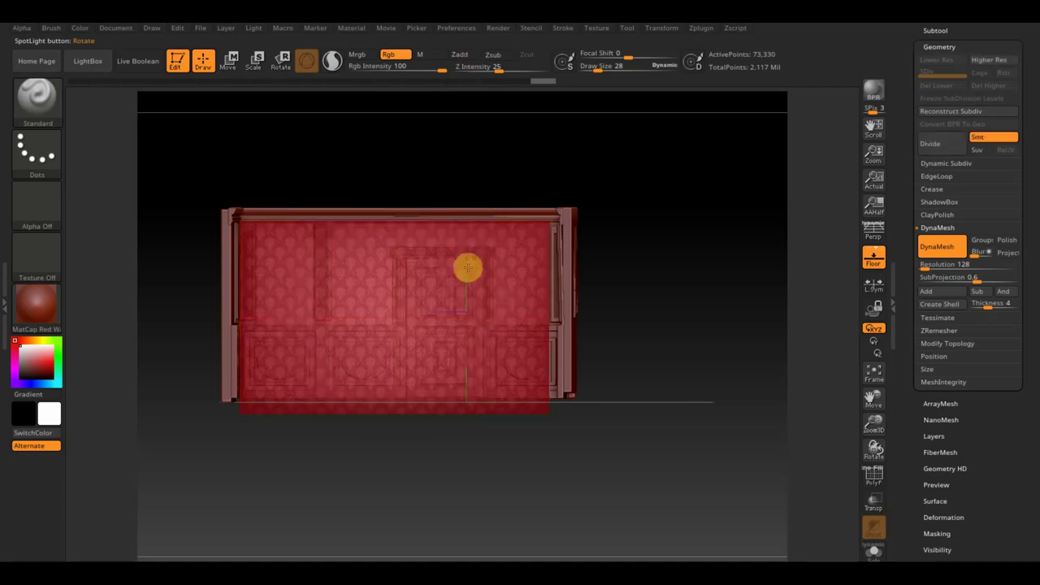
{"action": "left_click_drag", "start_coordinate": [610, 65], "coordinate": [632, 68]}
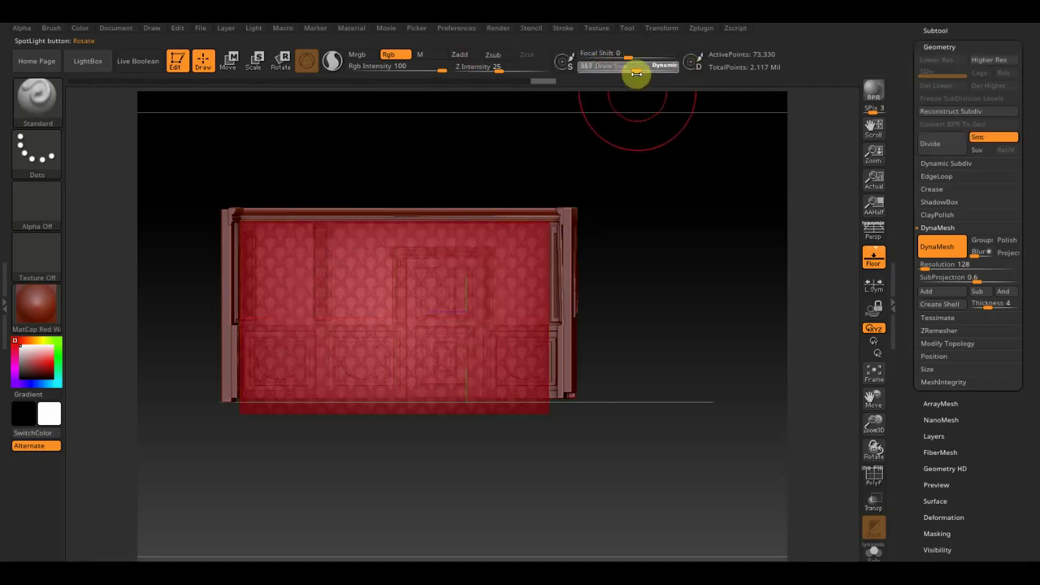
{"action": "left_click_drag", "start_coordinate": [423, 256], "coordinate": [380, 280]}
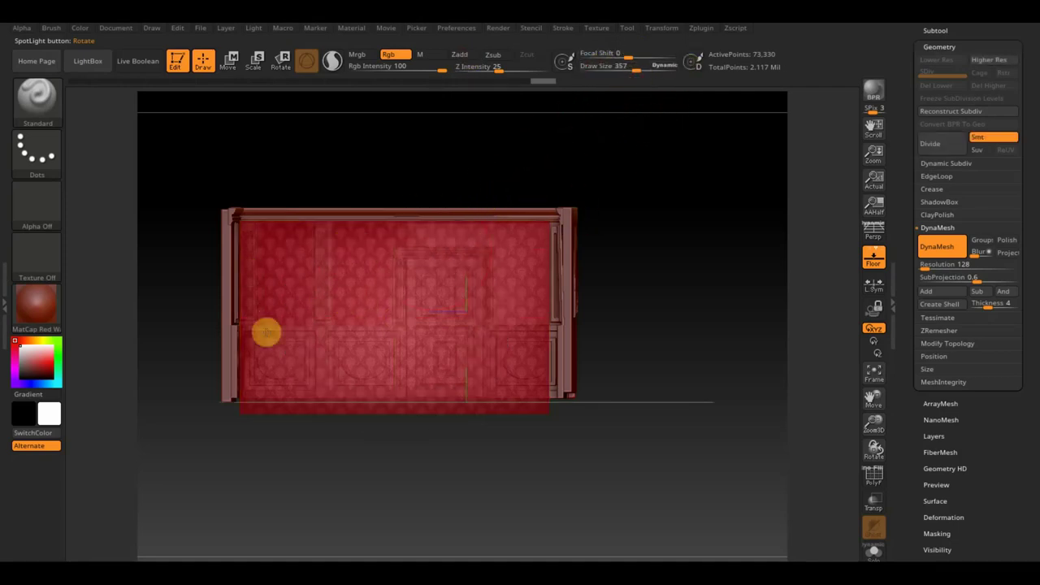
{"action": "left_click_drag", "start_coordinate": [488, 363], "coordinate": [527, 227]}
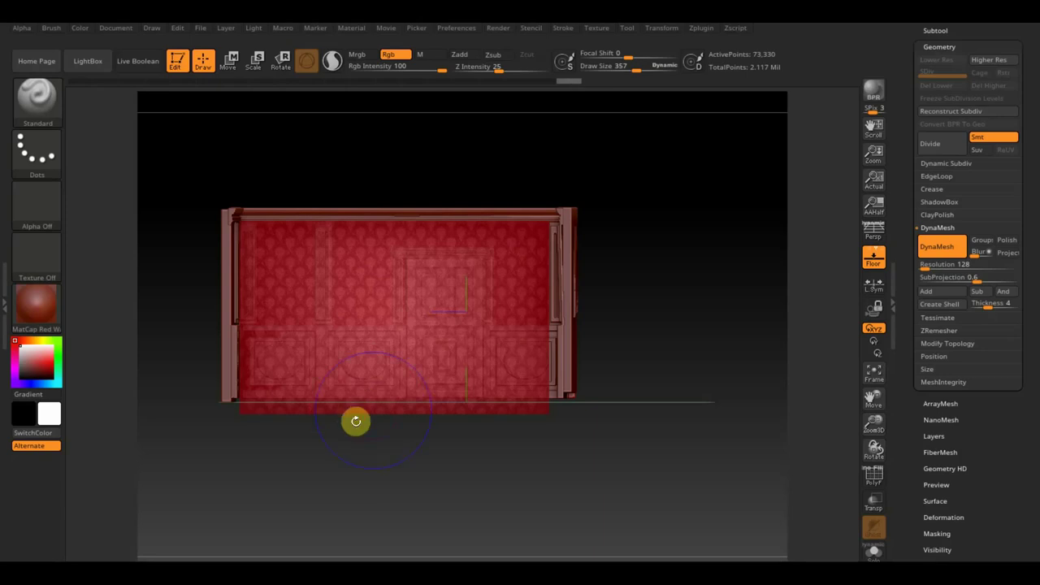
{"action": "key", "text": "shift+z"}
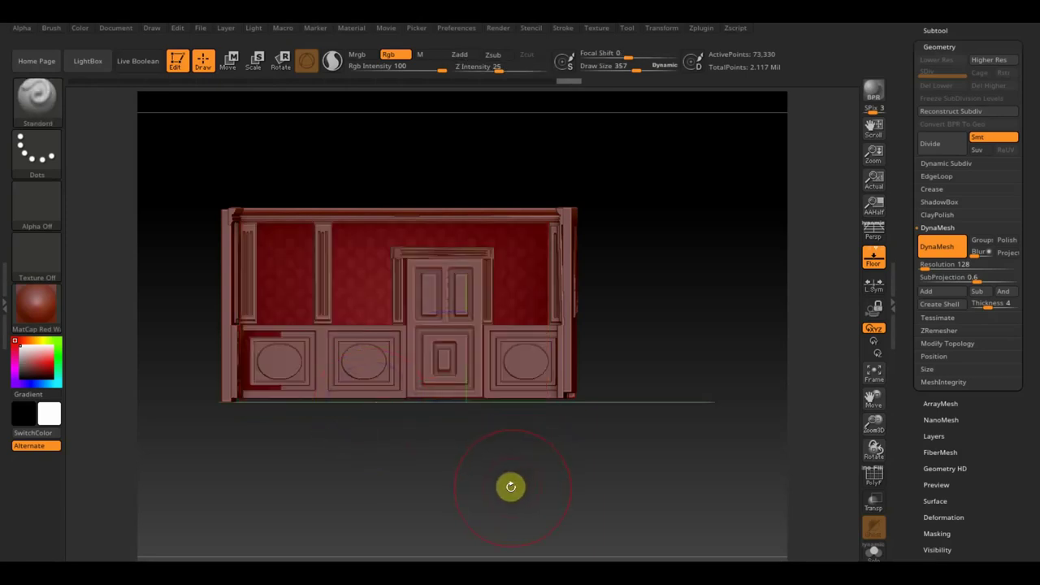
- Subdivide the wall to 293,368 points and recheck the projected wallpaper
{"action": "key", "text": "ctrl+d"}
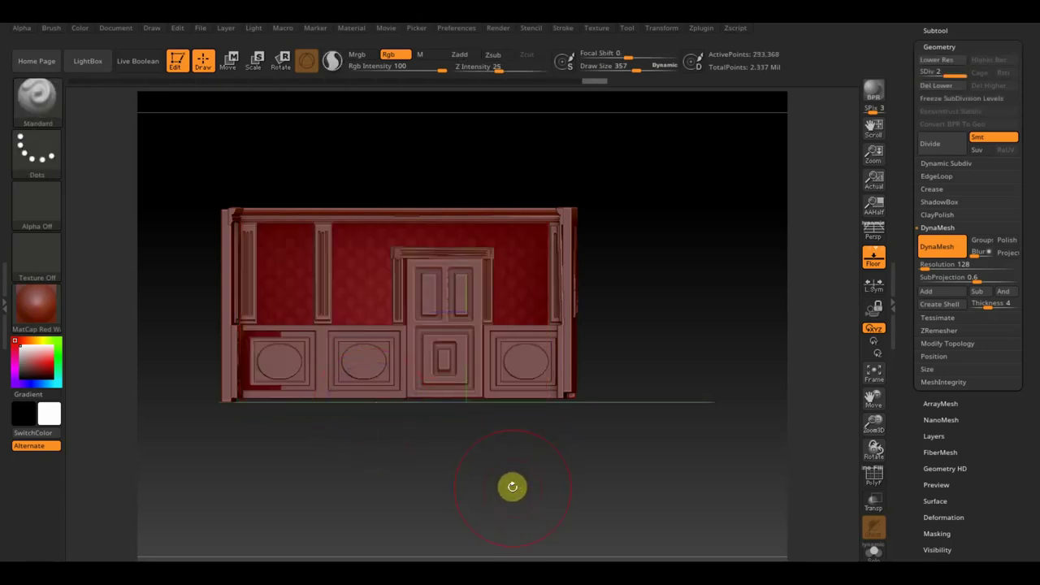
{"action": "key", "text": "shift+z"}
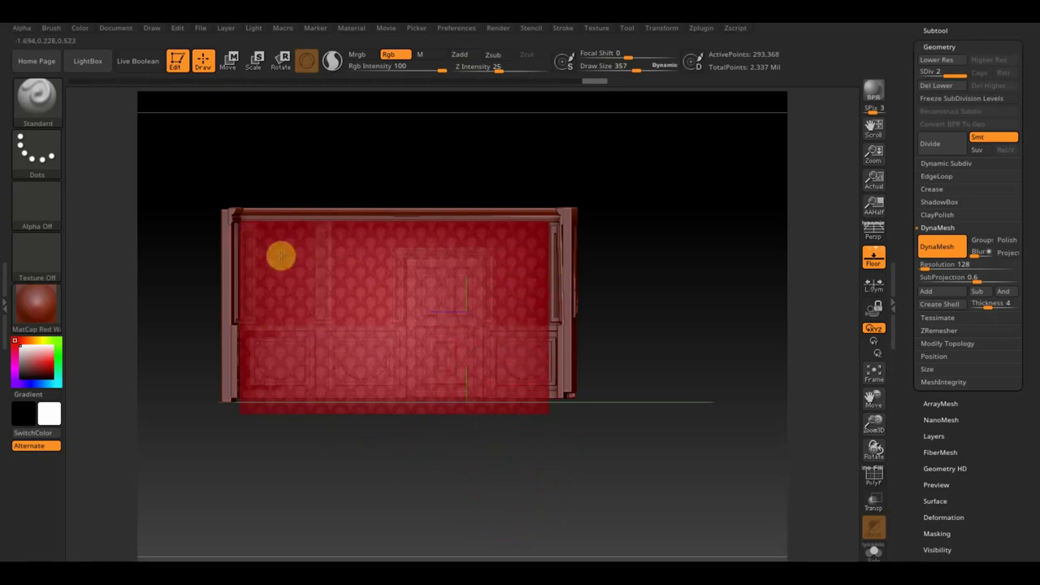
{"action": "key", "text": "shift+z"}
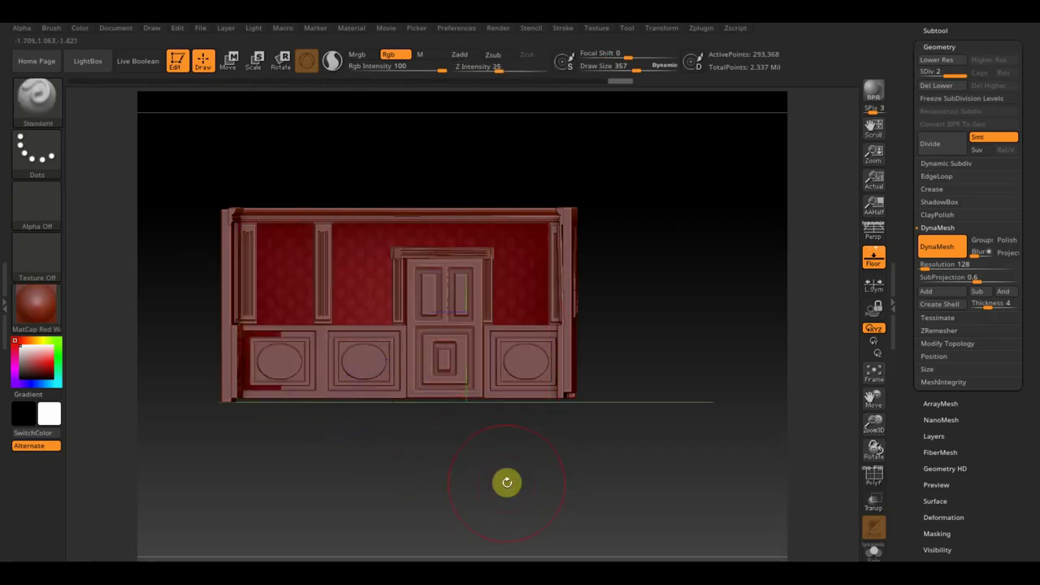
{"action": "left_click_drag", "start_coordinate": [652, 465], "coordinate": [615, 485]}
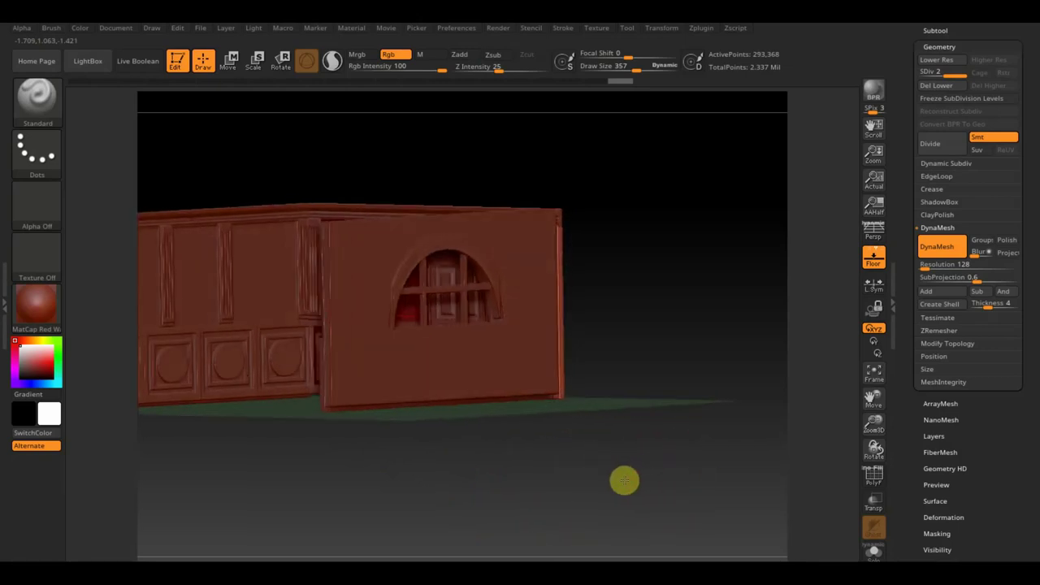
- Apply the SketchShaded material, face the wall front-on and select the arched-window wall
{"action": "left_click", "coordinate": [36, 303]}
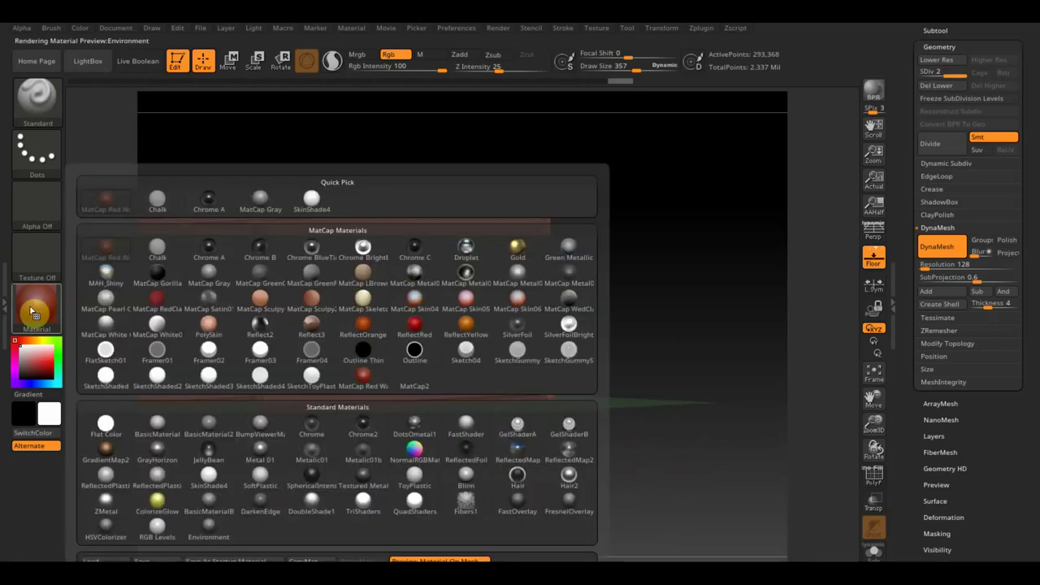
{"action": "left_click", "coordinate": [105, 376]}
{"action": "mouse_move", "coordinate": [458, 371]}
{"action": "left_mouse_down"}
{"action": "mouse_move", "coordinate": [685, 378]}
{"action": "mouse_move", "coordinate": [615, 402]}
{"action": "left_mouse_up"}
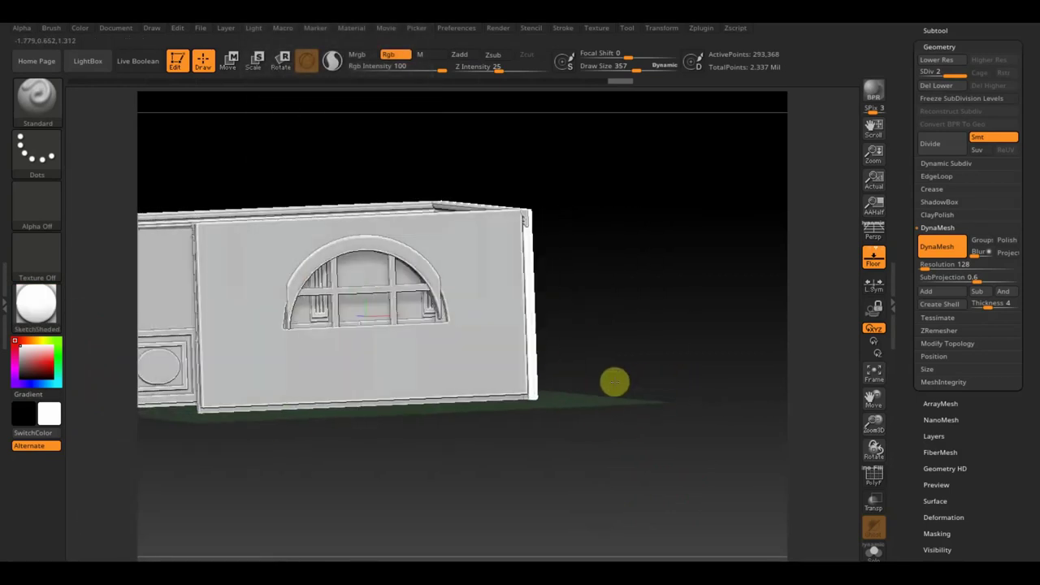
{"action": "left_click", "coordinate": [452, 290], "text": "alt"}
- Bring up the wallpaper image in Spotlight and move and scale it to cover the wall
{"action": "key", "text": "shift+z"}
{"action": "key", "text": "z"}
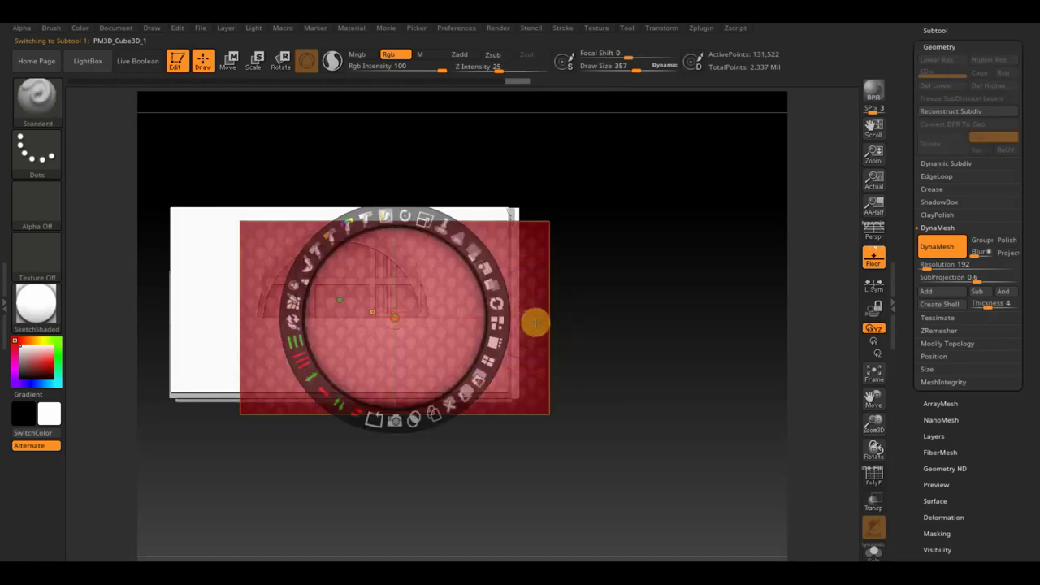
{"action": "left_click_drag", "start_coordinate": [436, 328], "coordinate": [398, 313]}
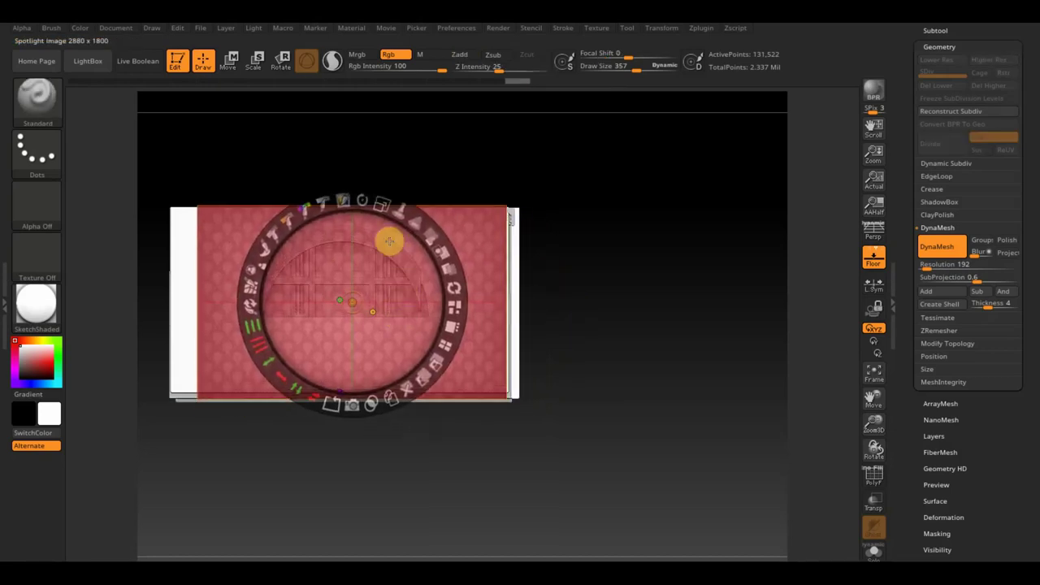
{"action": "left_click_drag", "start_coordinate": [380, 206], "coordinate": [381, 206]}
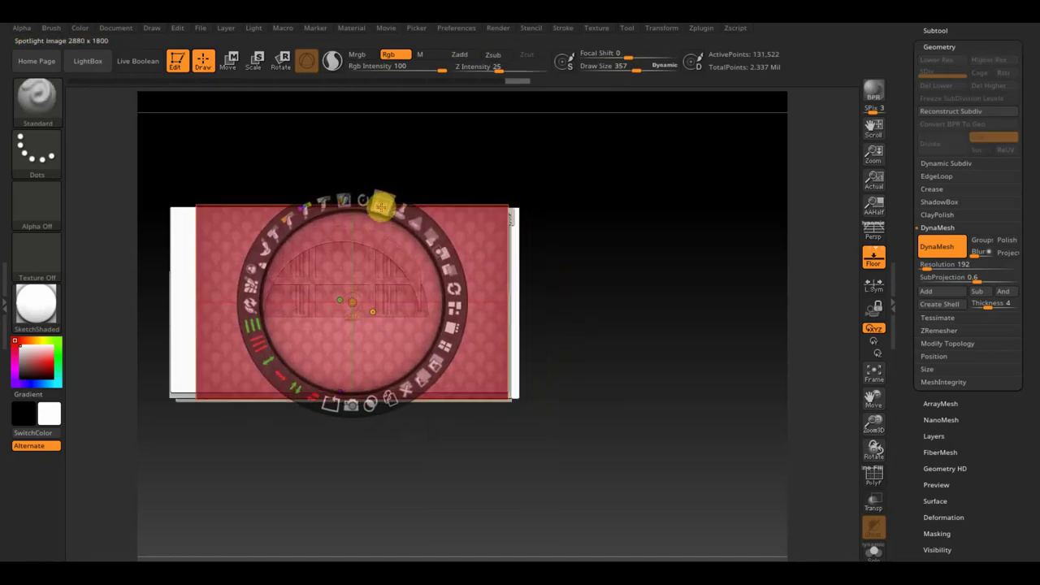
{"action": "left_click_drag", "start_coordinate": [378, 248], "coordinate": [359, 274]}
{"action": "left_click_drag", "start_coordinate": [382, 216], "coordinate": [380, 217]}
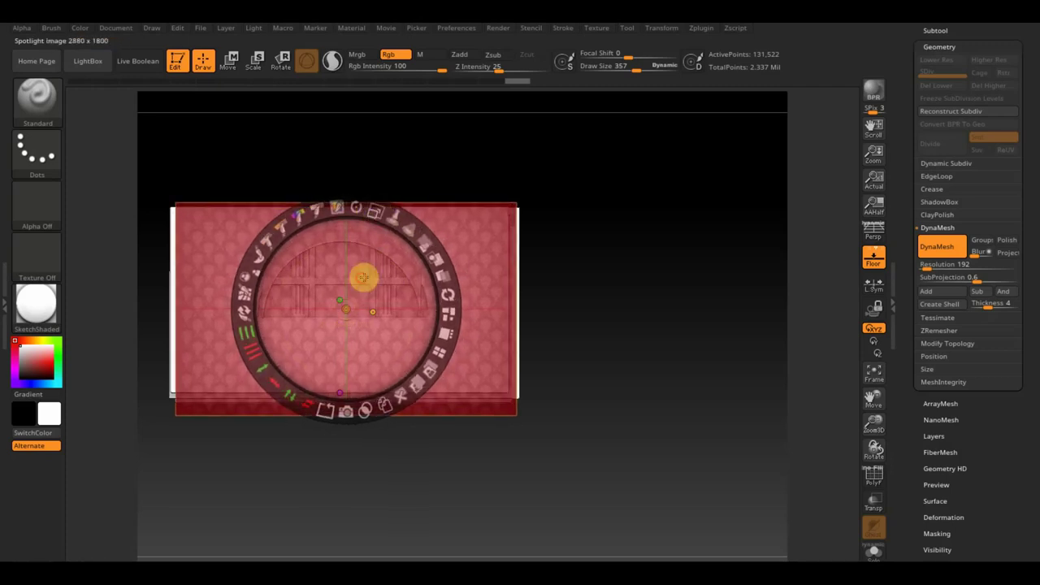
{"action": "left_click_drag", "start_coordinate": [362, 278], "coordinate": [358, 278]}
- Paint the red wallpaper onto the arched-window wall, including its lower-right corner
{"action": "key", "text": "z"}
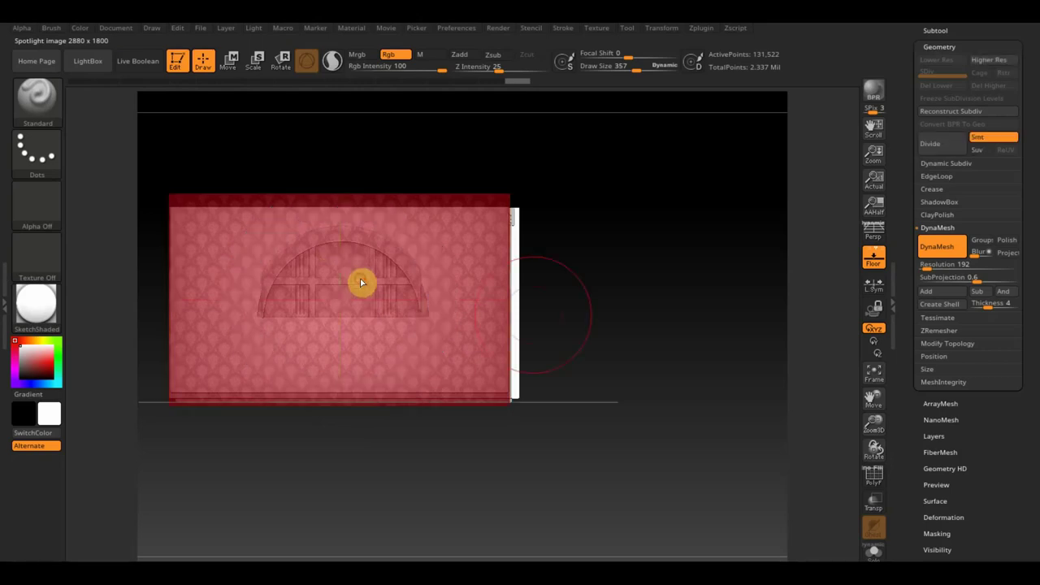
{"action": "mouse_move", "coordinate": [363, 260]}
{"action": "left_mouse_down"}
{"action": "mouse_move", "coordinate": [450, 292]}
{"action": "mouse_move", "coordinate": [251, 241]}
{"action": "mouse_move", "coordinate": [154, 288]}
{"action": "mouse_move", "coordinate": [514, 290]}
{"action": "mouse_move", "coordinate": [153, 397]}
{"action": "left_mouse_up"}
{"action": "left_click_drag", "start_coordinate": [424, 327], "coordinate": [495, 377]}
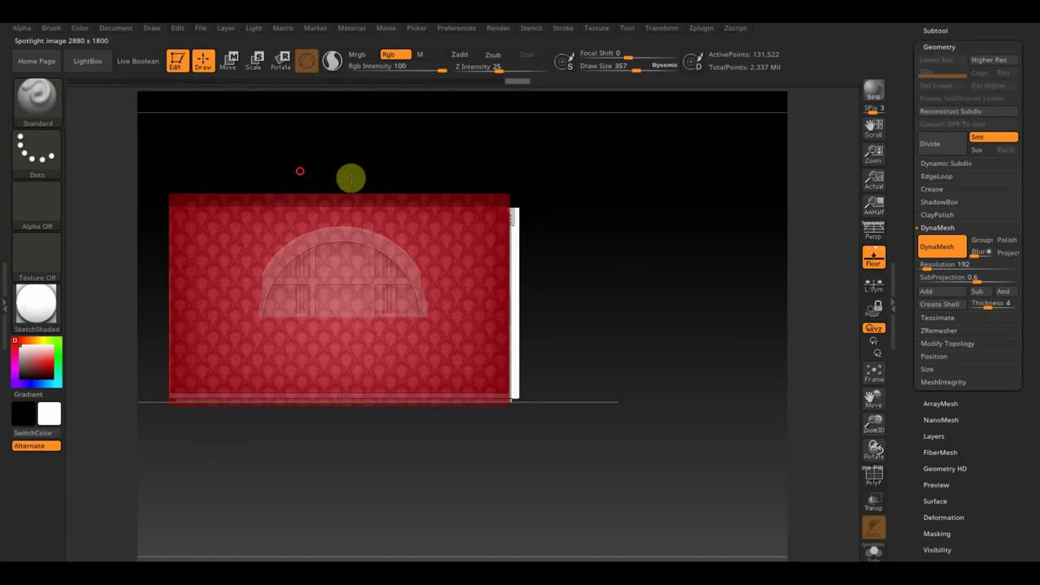
- Realign the wallpaper image, exit Spotlight, straighten the view and select the plain wall piece
{"action": "key", "text": "z"}
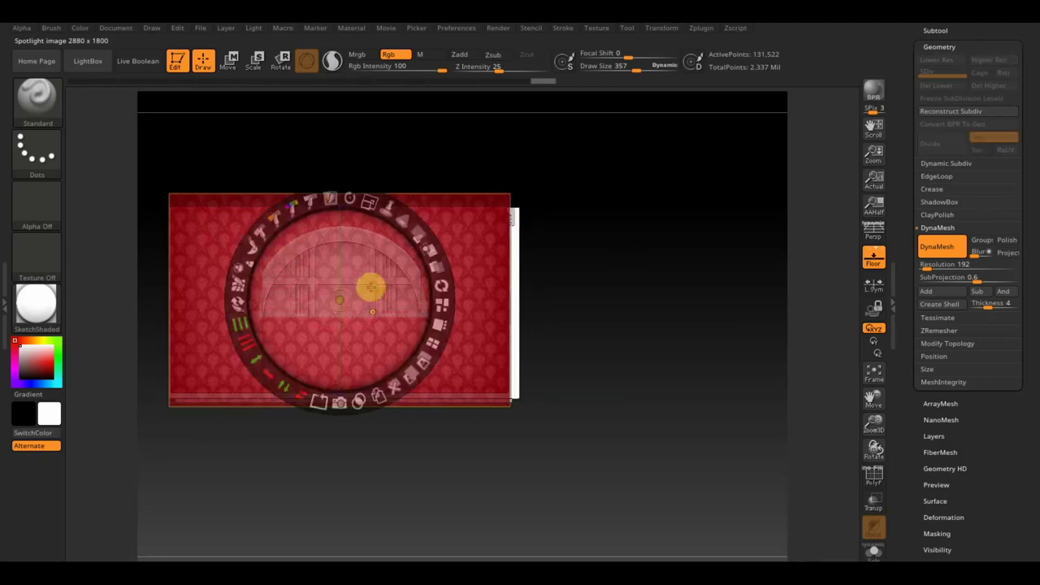
{"action": "mouse_move", "coordinate": [381, 285]}
{"action": "left_mouse_down"}
{"action": "mouse_move", "coordinate": [341, 367]}
{"action": "mouse_move", "coordinate": [283, 332]}
{"action": "left_mouse_up"}
{"action": "mouse_move", "coordinate": [662, 260]}
{"action": "left_mouse_down"}
{"action": "mouse_move", "coordinate": [653, 345]}
{"action": "mouse_move", "coordinate": [650, 239]}
{"action": "mouse_move", "coordinate": [745, 208]}
{"action": "left_mouse_up"}
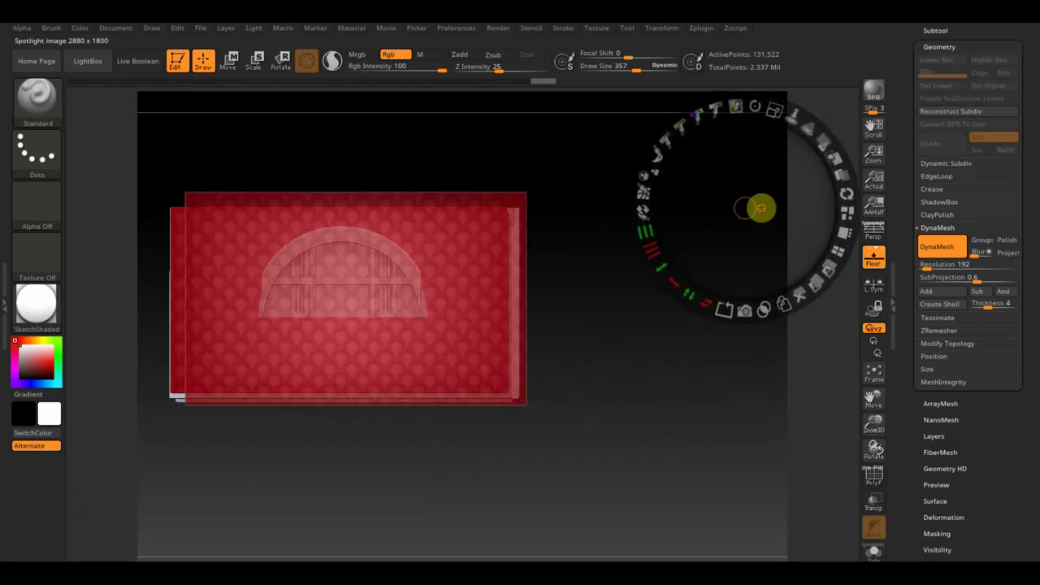
{"action": "mouse_move", "coordinate": [691, 390]}
{"action": "left_mouse_down"}
{"action": "mouse_move", "coordinate": [652, 443]}
{"action": "mouse_move", "coordinate": [638, 395]}
{"action": "left_mouse_up"}
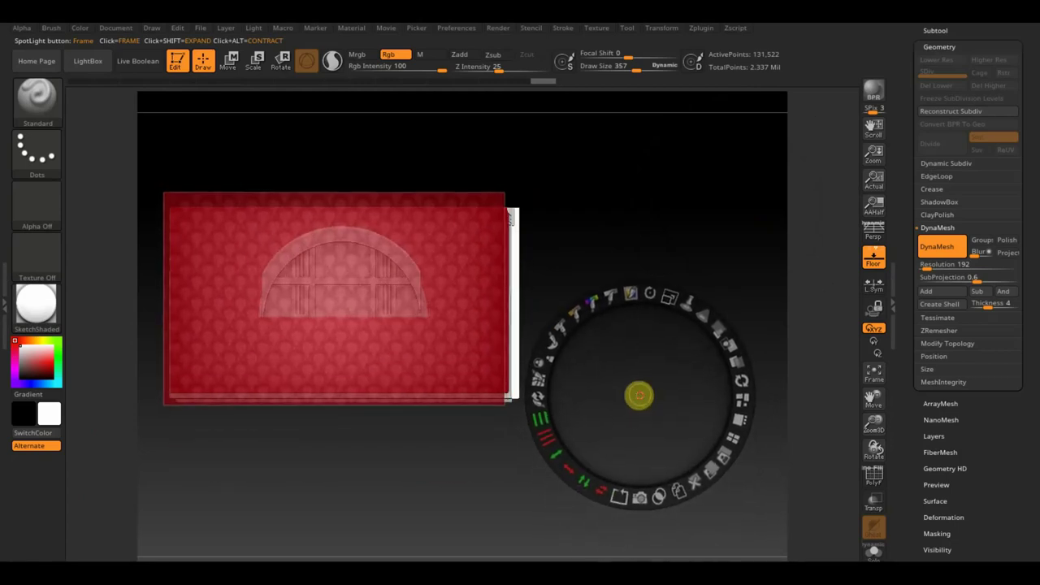
{"action": "mouse_move", "coordinate": [662, 191]}
{"action": "left_mouse_down"}
{"action": "mouse_move", "coordinate": [736, 198]}
{"action": "mouse_move", "coordinate": [638, 204]}
{"action": "left_mouse_up"}
{"action": "key", "text": "z"}
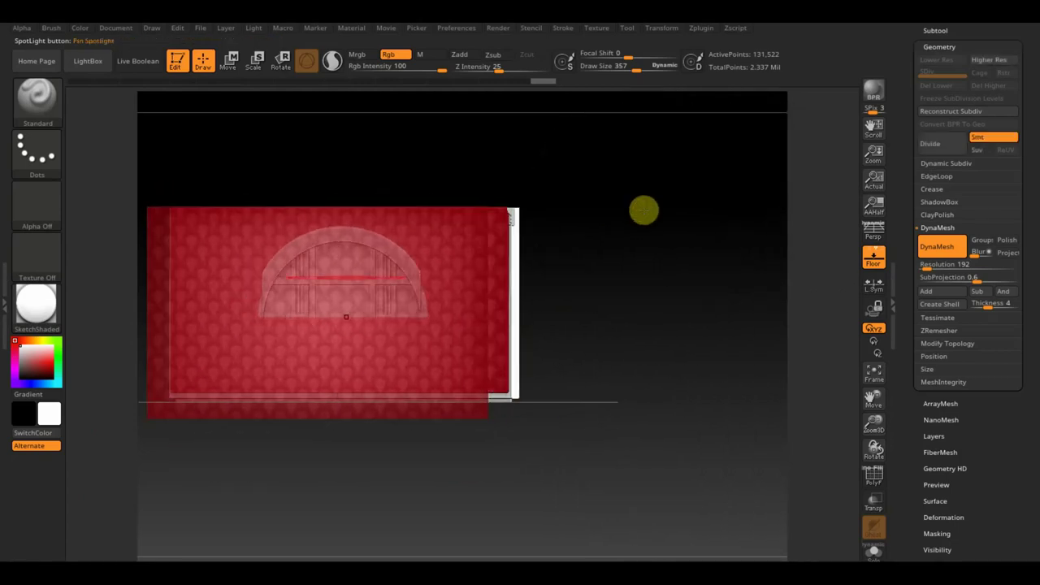
{"action": "key", "text": "z"}
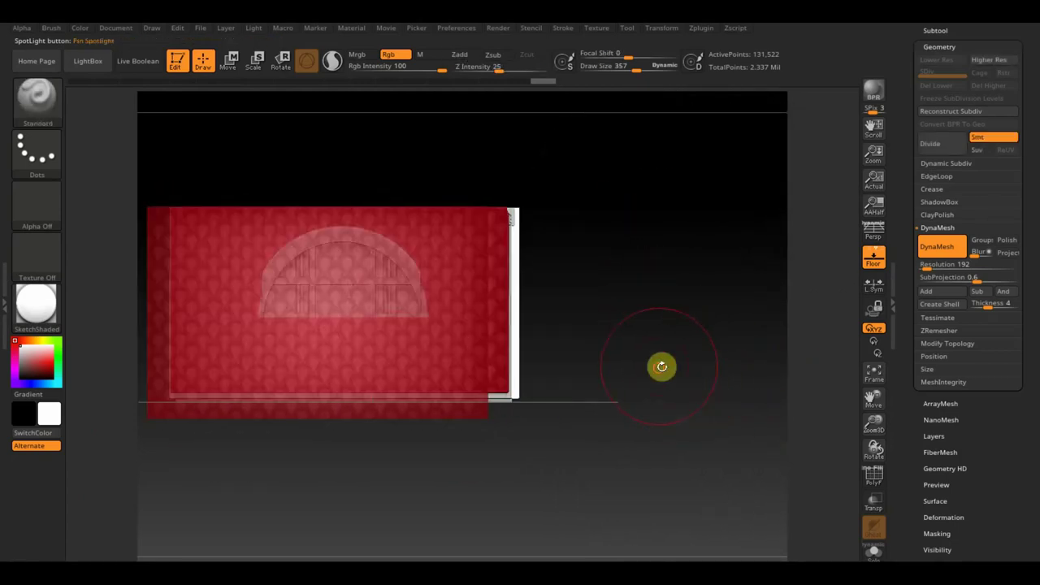
{"action": "mouse_move", "coordinate": [659, 429]}
{"action": "left_mouse_down", "text": "shift"}
{"action": "mouse_move", "coordinate": [650, 398]}
{"action": "mouse_move", "coordinate": [658, 390]}
{"action": "mouse_move", "coordinate": [621, 409]}
{"action": "mouse_move", "coordinate": [726, 425]}
{"action": "mouse_move", "coordinate": [730, 436]}
{"action": "left_mouse_up", "text": "shift"}
{"action": "left_click", "coordinate": [513, 321], "text": "alt"}
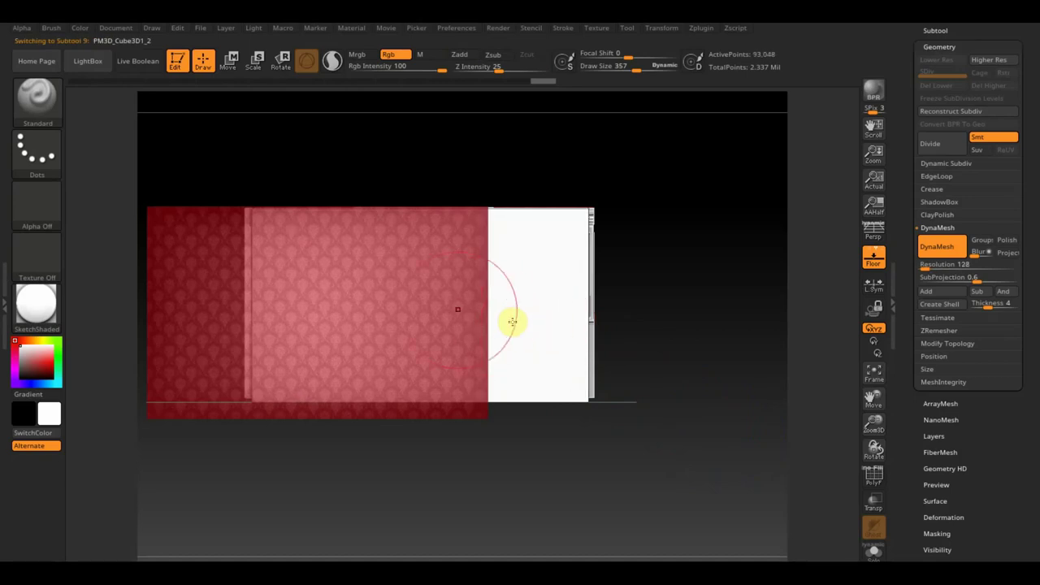
- Slide the wallpaper over the plain side wall and paint it red, then angle the view and select the door wall
{"action": "key", "text": "z"}
{"action": "mouse_move", "coordinate": [638, 205]}
{"action": "left_mouse_down"}
{"action": "mouse_move", "coordinate": [726, 213]}
{"action": "mouse_move", "coordinate": [742, 202]}
{"action": "left_mouse_up"}
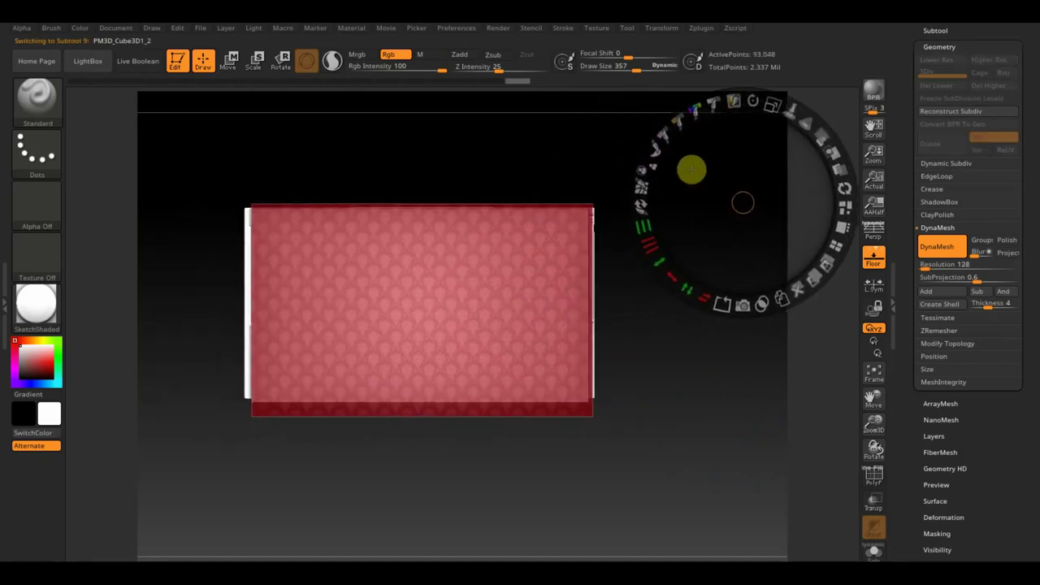
{"action": "key", "text": "z"}
{"action": "mouse_move", "coordinate": [585, 262]}
{"action": "left_mouse_down"}
{"action": "mouse_move", "coordinate": [557, 267]}
{"action": "mouse_move", "coordinate": [528, 204]}
{"action": "mouse_move", "coordinate": [507, 242]}
{"action": "mouse_move", "coordinate": [242, 308]}
{"action": "mouse_move", "coordinate": [283, 343]}
{"action": "mouse_move", "coordinate": [585, 362]}
{"action": "left_mouse_up"}
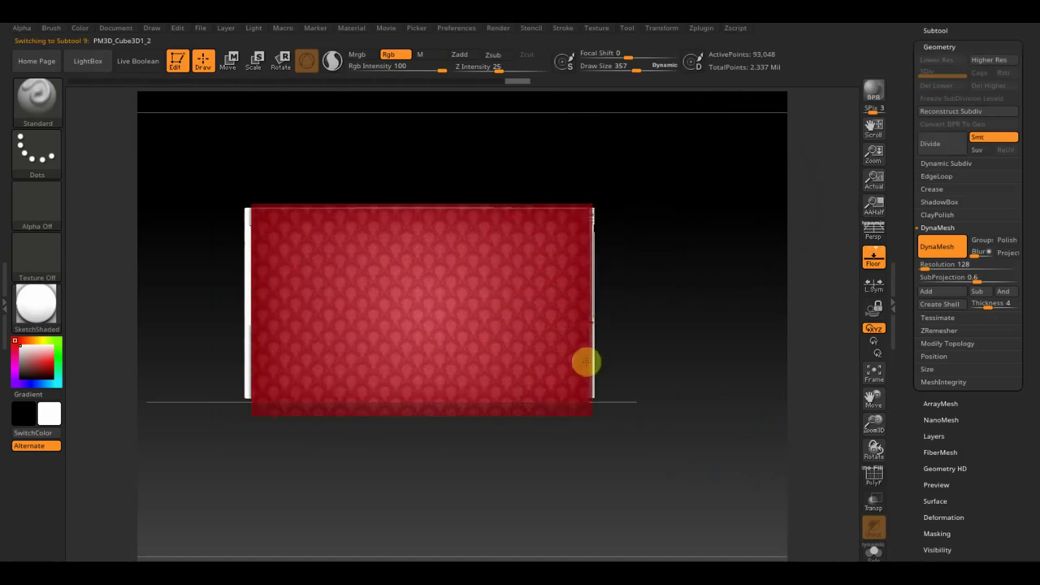
{"action": "mouse_move", "coordinate": [661, 365]}
{"action": "left_mouse_down"}
{"action": "mouse_move", "coordinate": [679, 378]}
{"action": "mouse_move", "coordinate": [745, 376]}
{"action": "mouse_move", "coordinate": [701, 427]}
{"action": "mouse_move", "coordinate": [608, 395]}
{"action": "mouse_move", "coordinate": [631, 406]}
{"action": "mouse_move", "coordinate": [629, 457]}
{"action": "mouse_move", "coordinate": [348, 479]}
{"action": "left_mouse_up"}
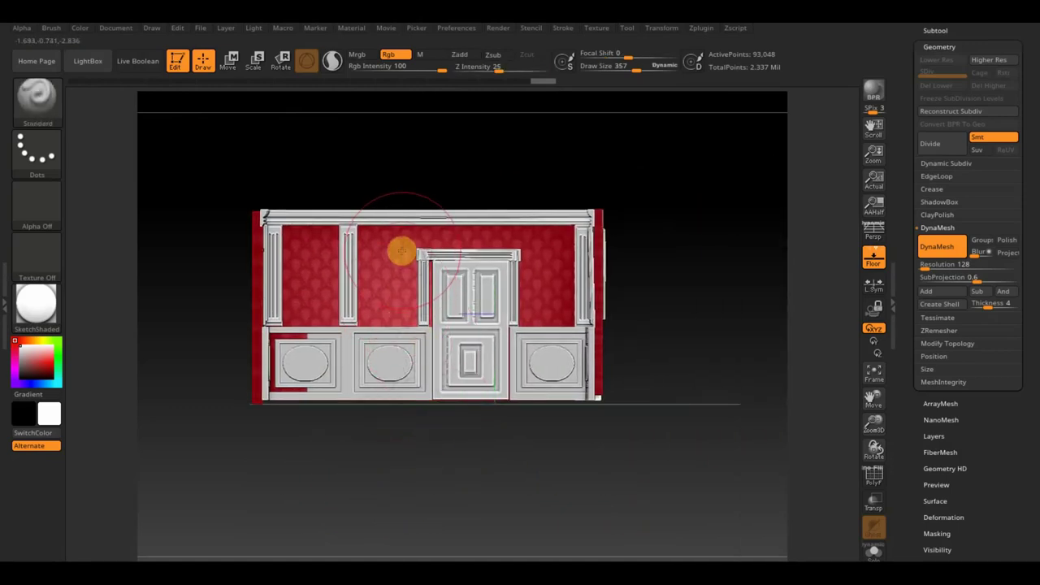
{"action": "left_click", "coordinate": [380, 277], "text": "alt"}
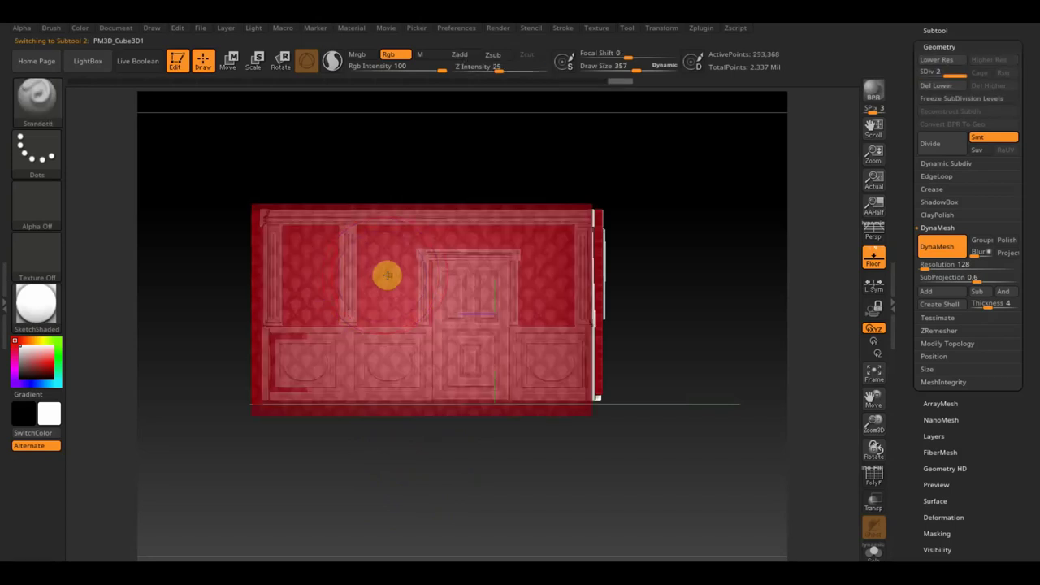
- Nudge the wallpaper image over the door wall, rotate to a three-quarter view and select the lower panels
{"action": "key", "text": "shift+z"}
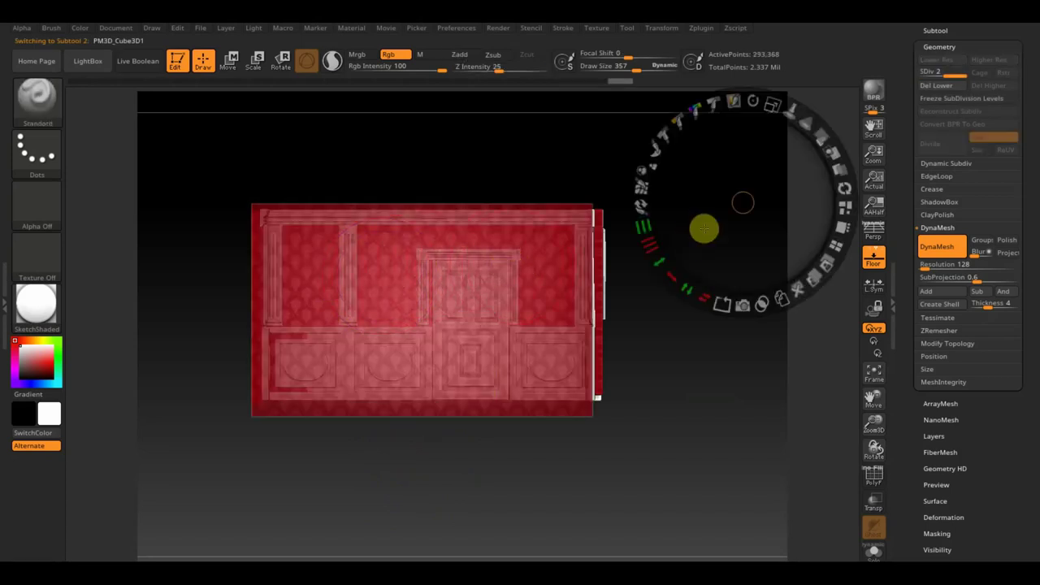
{"action": "left_click_drag", "start_coordinate": [703, 228], "coordinate": [686, 212]}
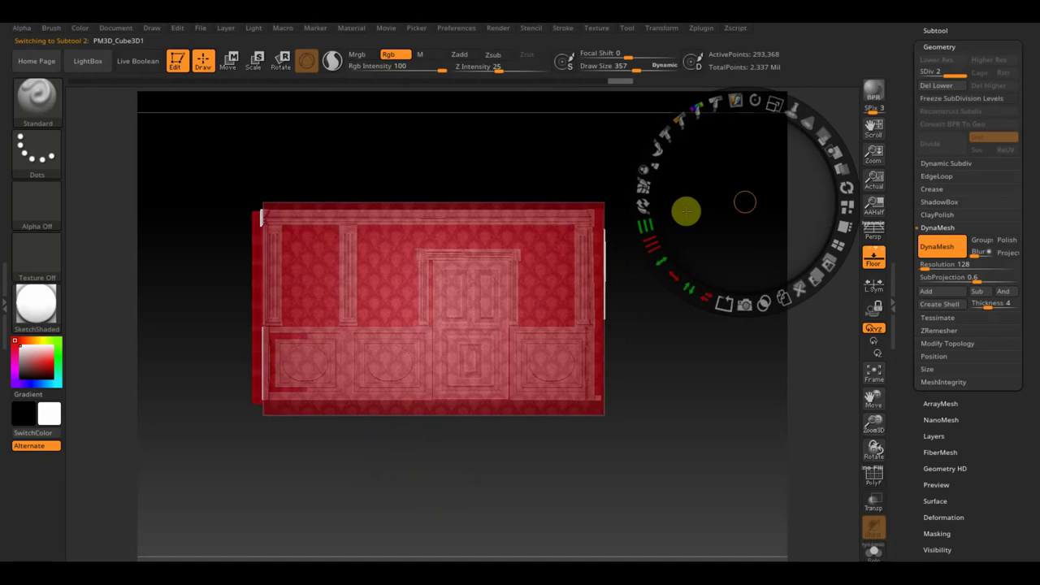
{"action": "key", "text": "z"}
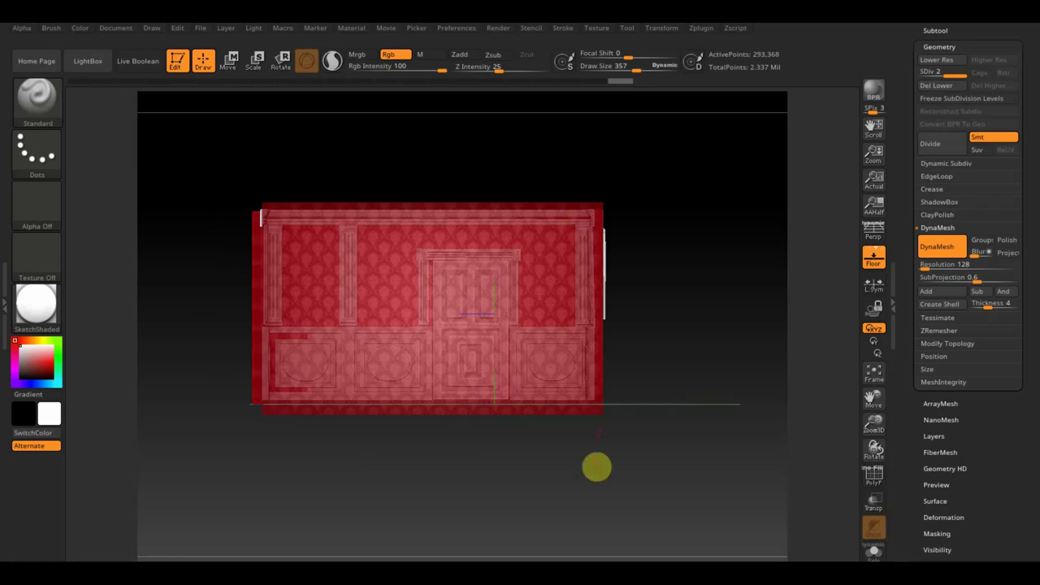
{"action": "mouse_move", "coordinate": [348, 515]}
{"action": "left_mouse_down"}
{"action": "mouse_move", "coordinate": [374, 529]}
{"action": "mouse_move", "coordinate": [431, 458]}
{"action": "left_mouse_up"}
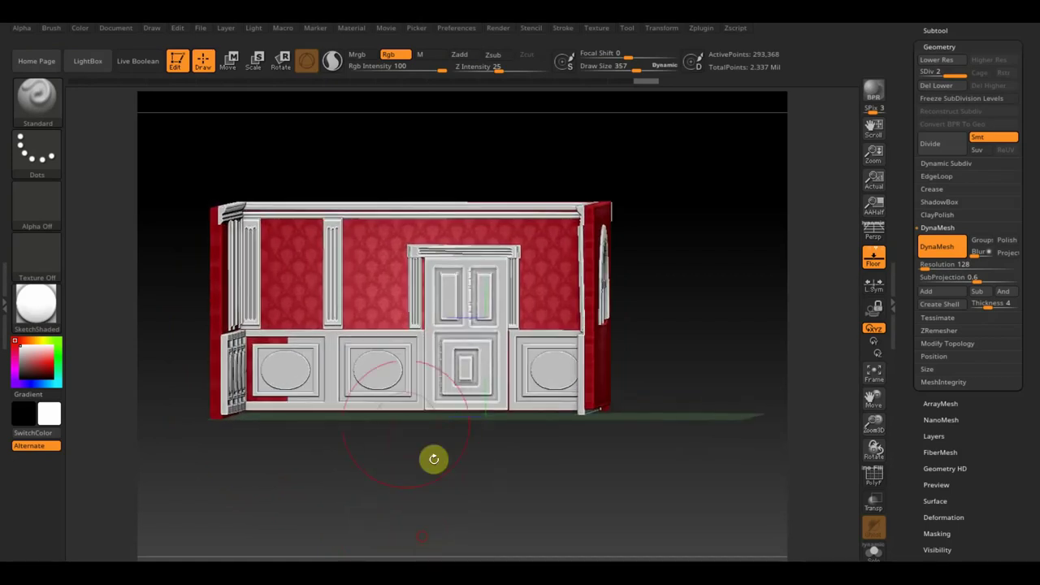
{"action": "left_click", "coordinate": [380, 367], "text": "alt"}
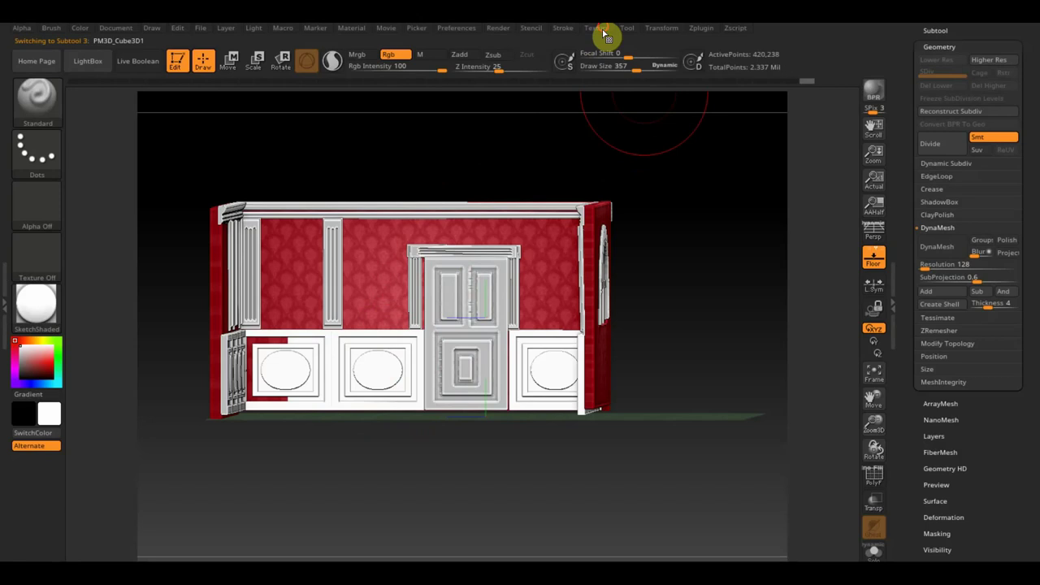
- Import the wooden door photo as a texture
{"action": "left_click", "coordinate": [602, 30]}
{"action": "left_click", "coordinate": [621, 103]}
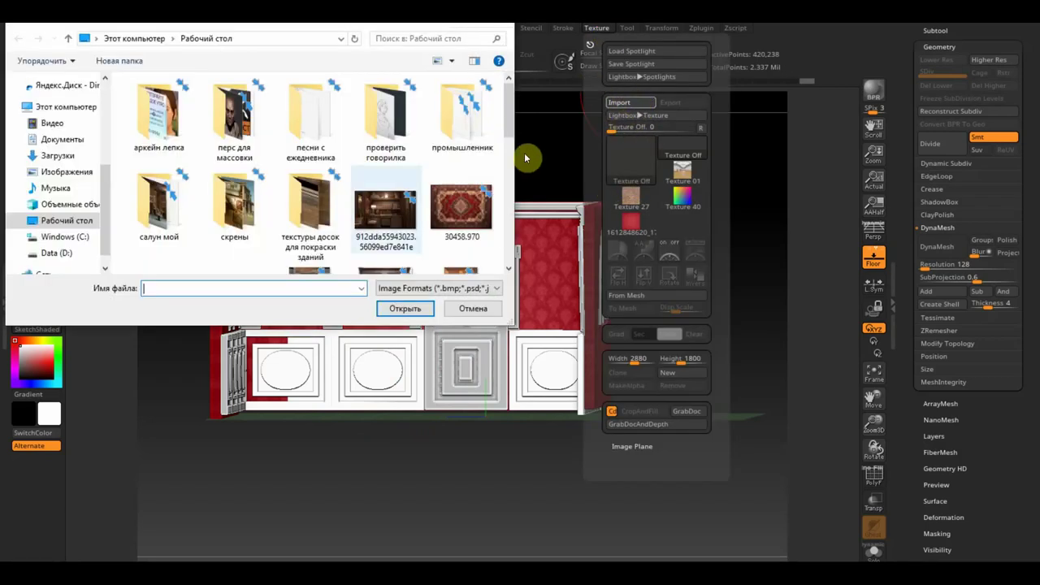
{"action": "scroll", "coordinate": [372, 216], "scroll_direction": "down", "scroll_amount": 3}
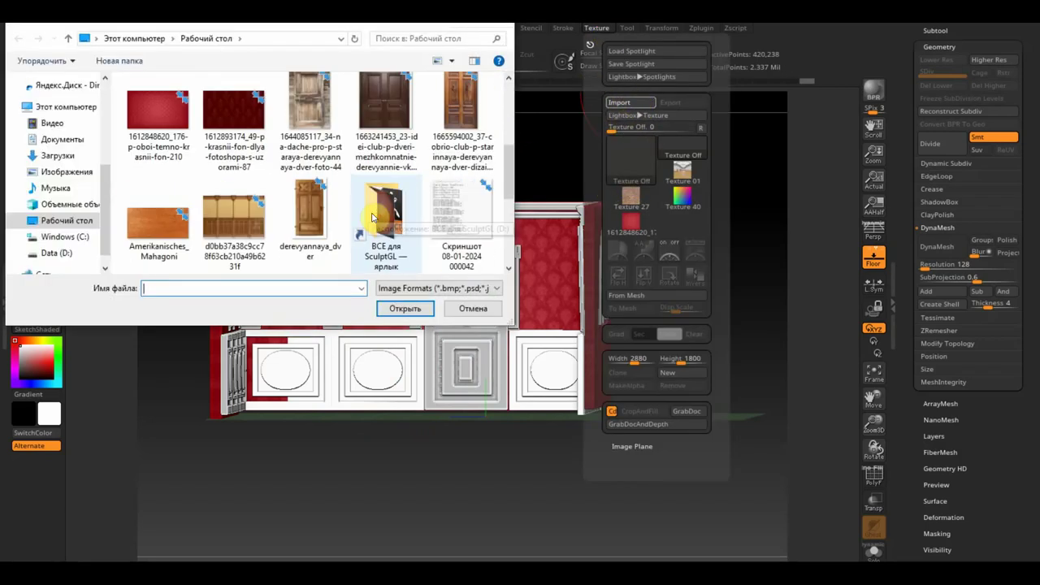
{"action": "left_click", "coordinate": [154, 228]}
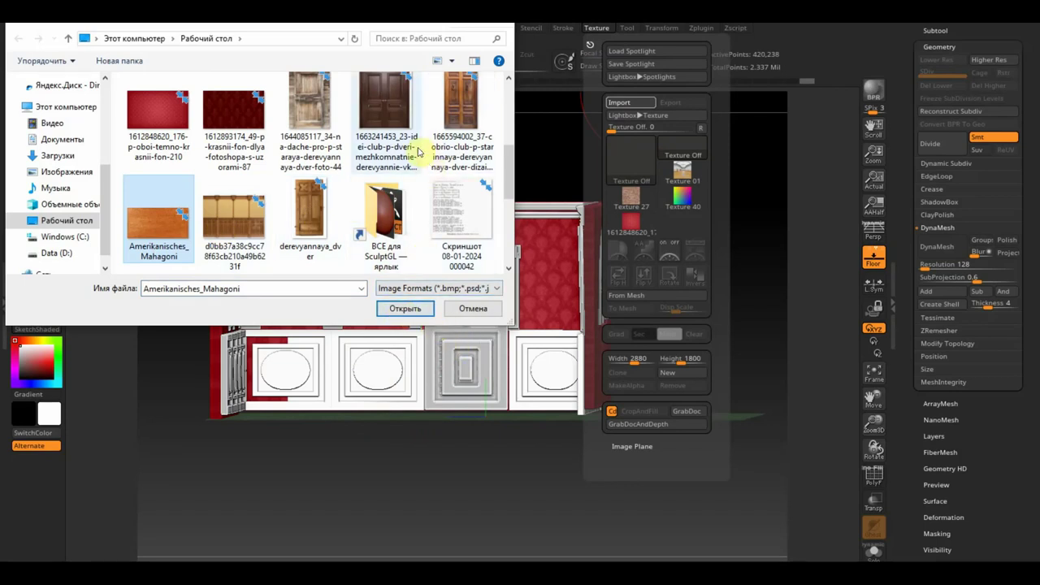
{"action": "left_click", "coordinate": [385, 113]}
{"action": "left_click", "coordinate": [403, 309]}
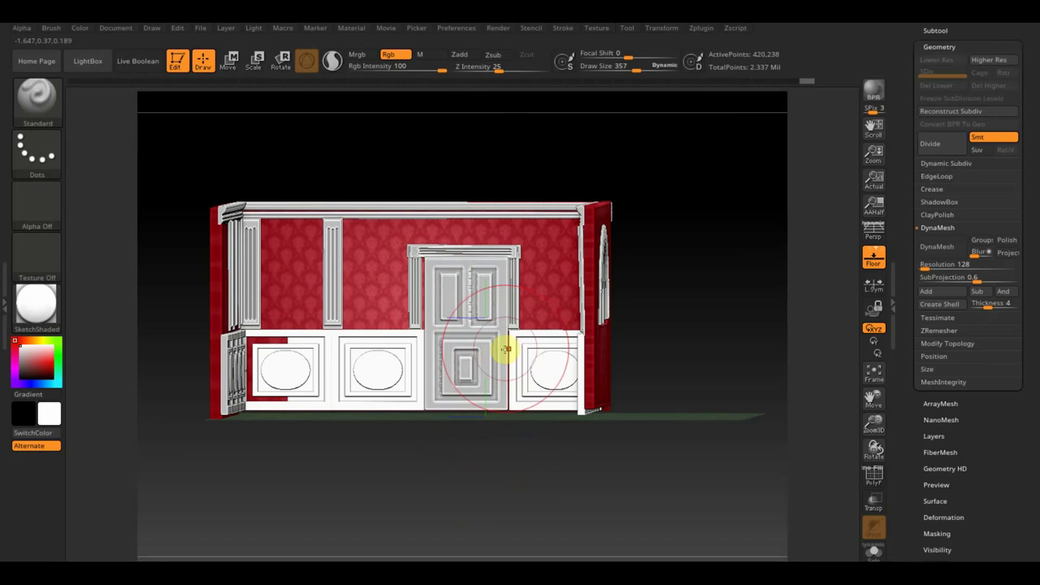
{"action": "key", "text": "z"}
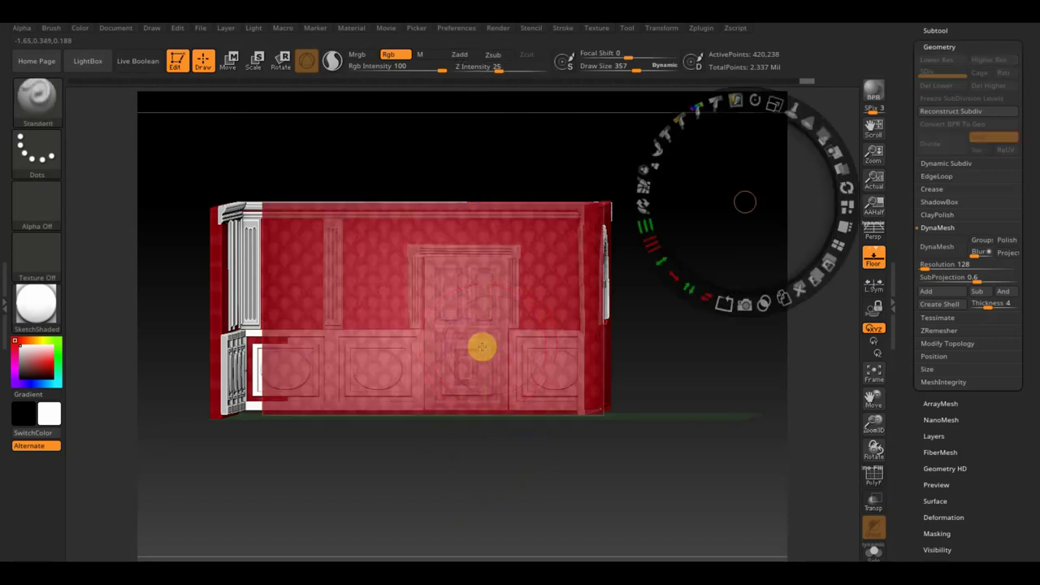
{"action": "key", "text": "shift+z"}
{"action": "left_click", "coordinate": [601, 28]}
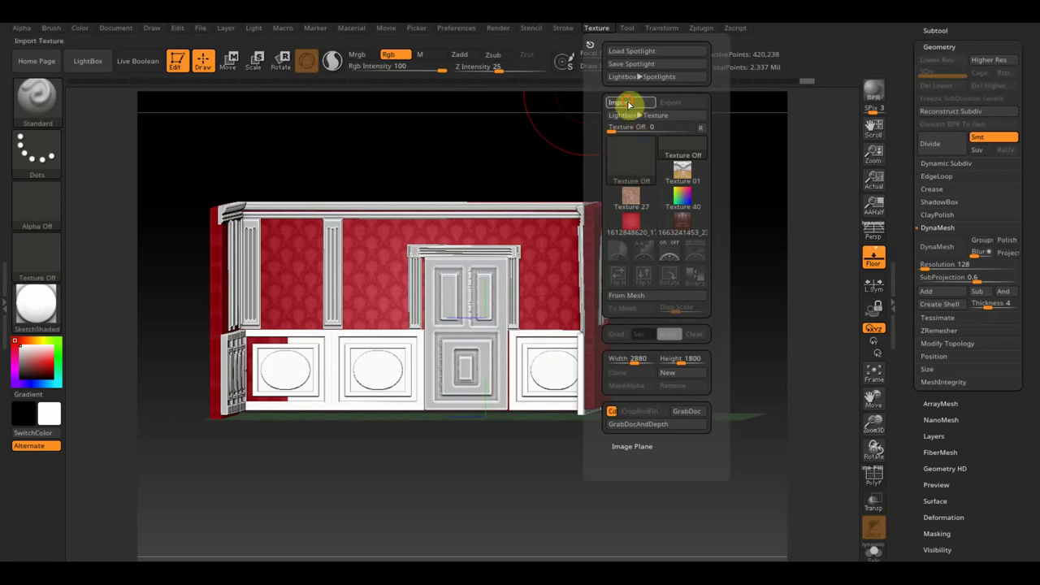
{"action": "left_click", "coordinate": [628, 104]}
{"action": "scroll", "coordinate": [321, 229], "scroll_direction": "down", "scroll_amount": 3}
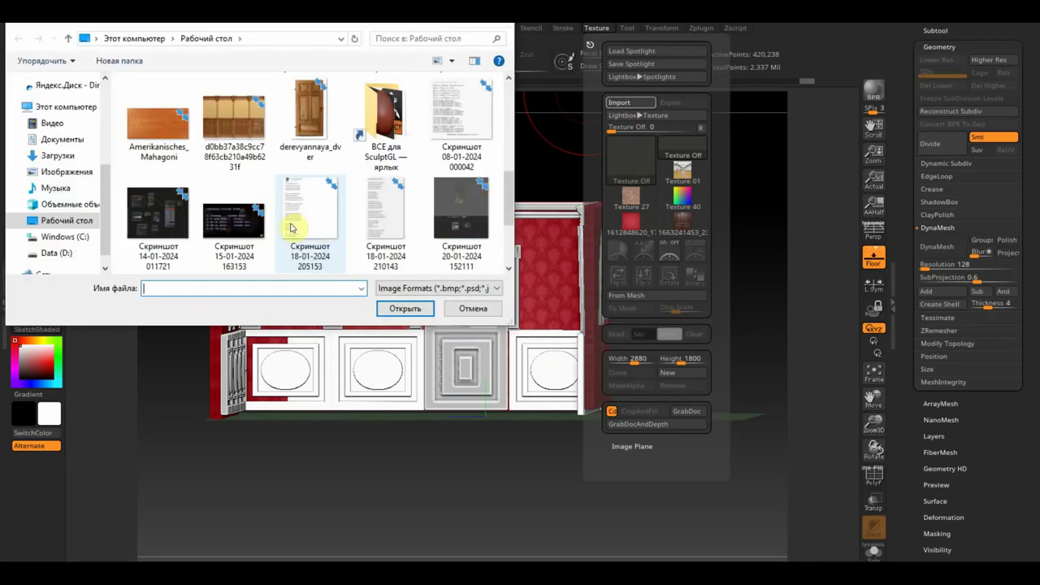
{"action": "scroll", "coordinate": [290, 228], "scroll_direction": "down", "scroll_amount": 2}
{"action": "left_click", "coordinate": [394, 226]}
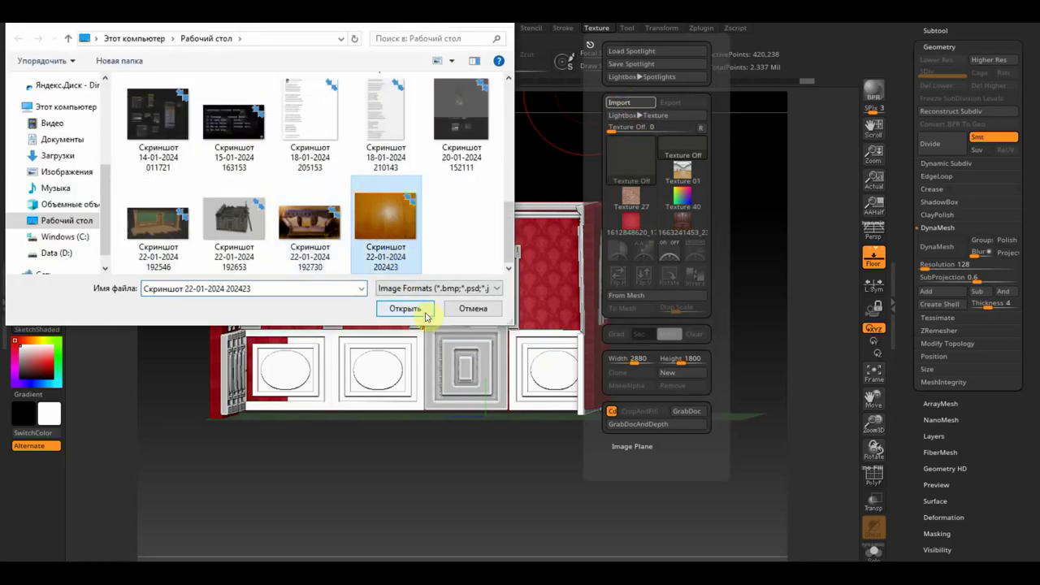
{"action": "left_click", "coordinate": [401, 310]}
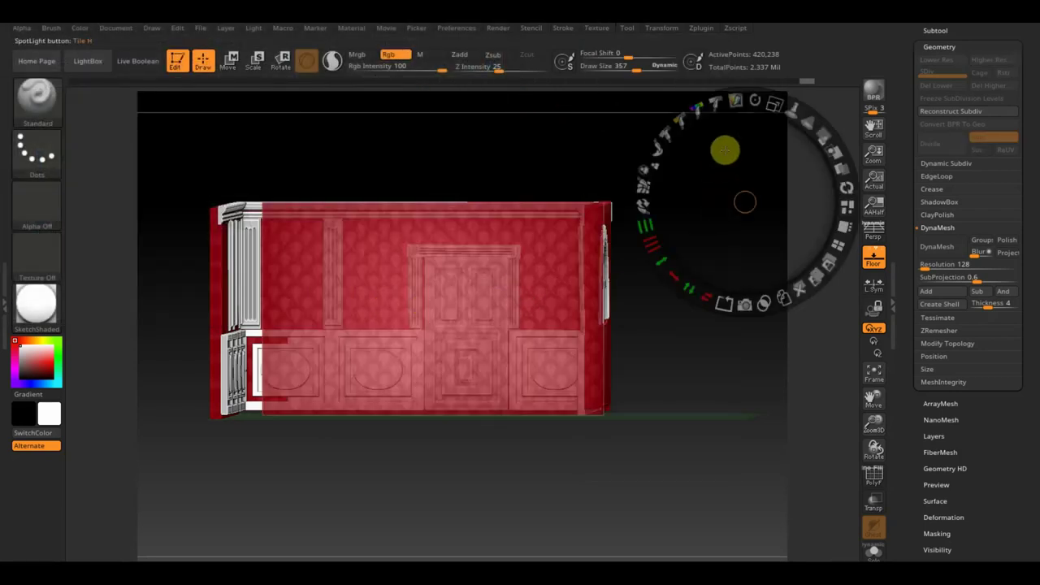
- Shrink the current reference aside and add the wood image to Spotlight
{"action": "left_click_drag", "start_coordinate": [773, 100], "coordinate": [656, 100]}
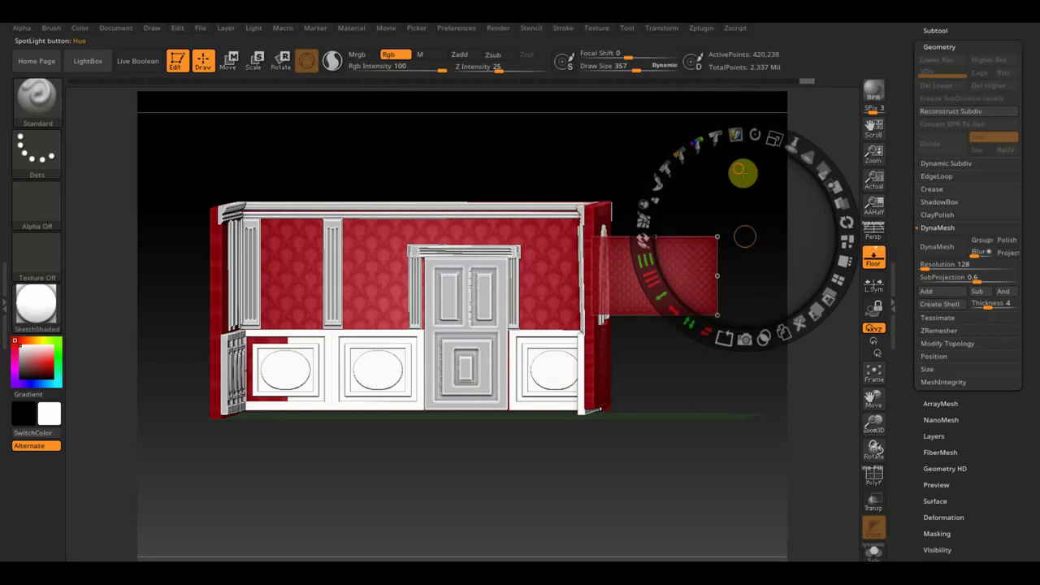
{"action": "left_click_drag", "start_coordinate": [742, 172], "coordinate": [826, 413]}
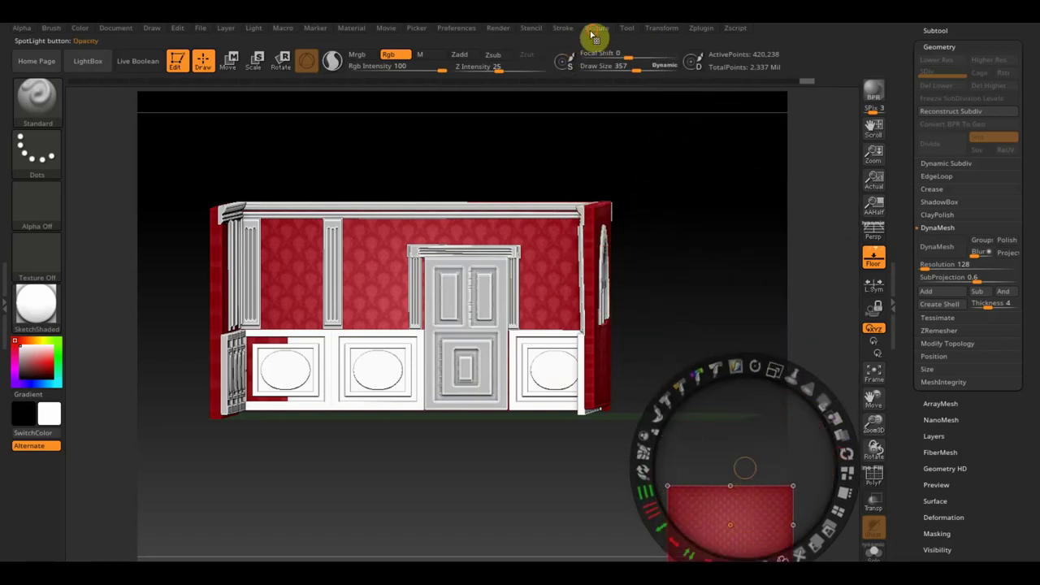
{"action": "left_click", "coordinate": [593, 31]}
{"action": "left_click", "coordinate": [652, 258]}
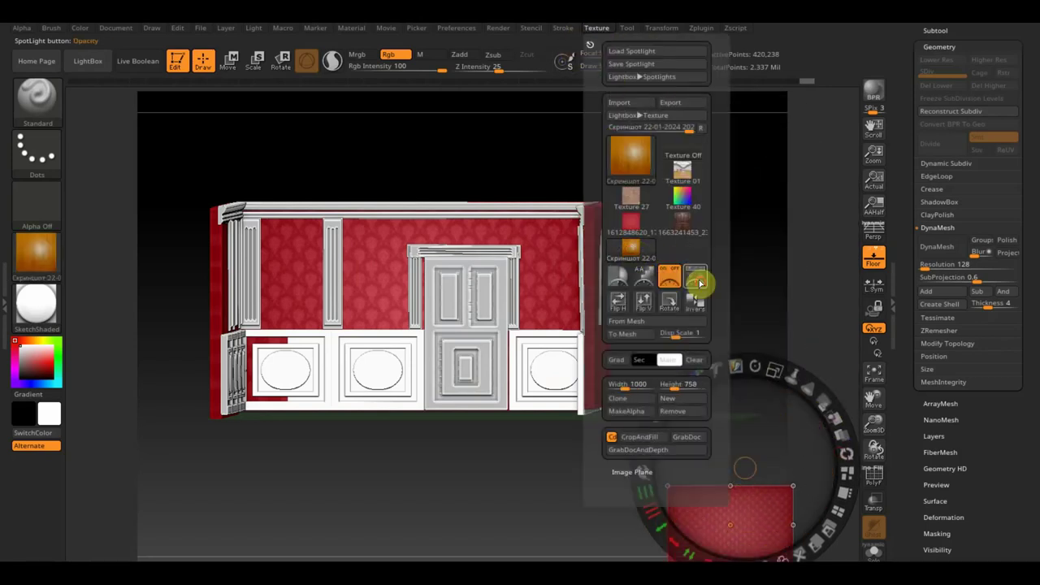
{"action": "left_click", "coordinate": [697, 279]}
- Size the wood overlay to door size and paint wood onto the lower-left panel
{"action": "mouse_move", "coordinate": [488, 237]}
{"action": "left_mouse_down"}
{"action": "mouse_move", "coordinate": [412, 220]}
{"action": "mouse_move", "coordinate": [311, 227]}
{"action": "left_mouse_up"}
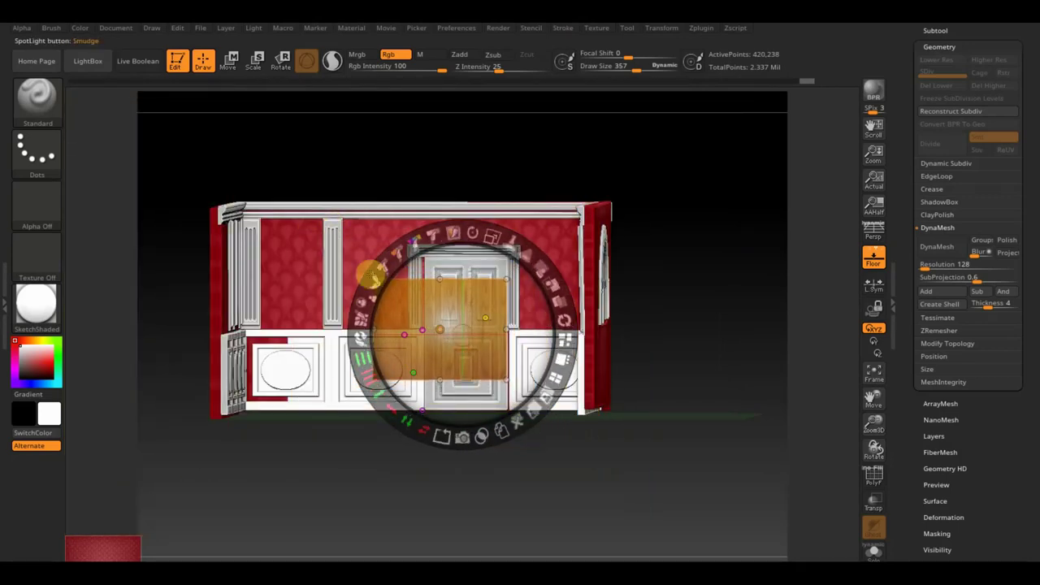
{"action": "left_click_drag", "start_coordinate": [476, 309], "coordinate": [358, 357]}
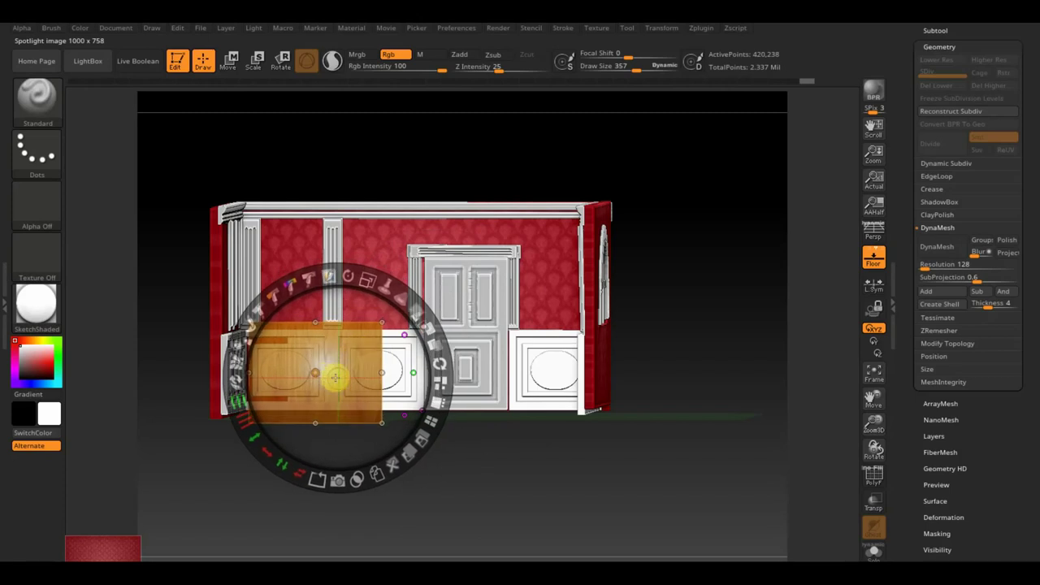
{"action": "key", "text": "z"}
{"action": "key", "text": "z"}
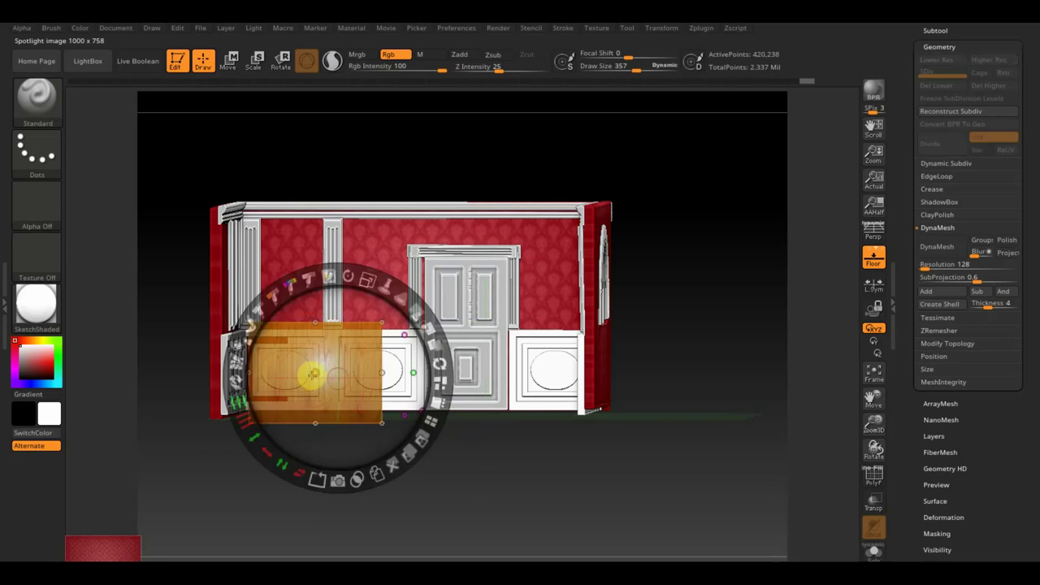
{"action": "left_click_drag", "start_coordinate": [347, 356], "coordinate": [338, 355]}
{"action": "key", "text": "z"}
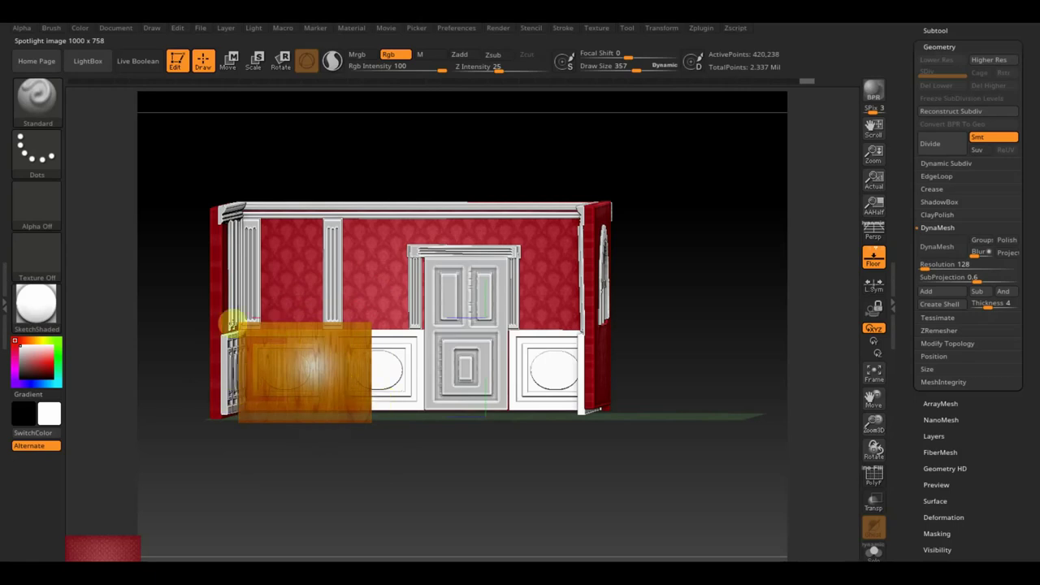
{"action": "key", "text": "z"}
- Slide the wood overlay right along the panels and onto the door, painting wood through it
{"action": "mouse_move", "coordinate": [317, 350]}
{"action": "left_mouse_down"}
{"action": "mouse_move", "coordinate": [515, 359]}
{"action": "mouse_move", "coordinate": [467, 350]}
{"action": "left_mouse_up"}
{"action": "key", "text": "z"}
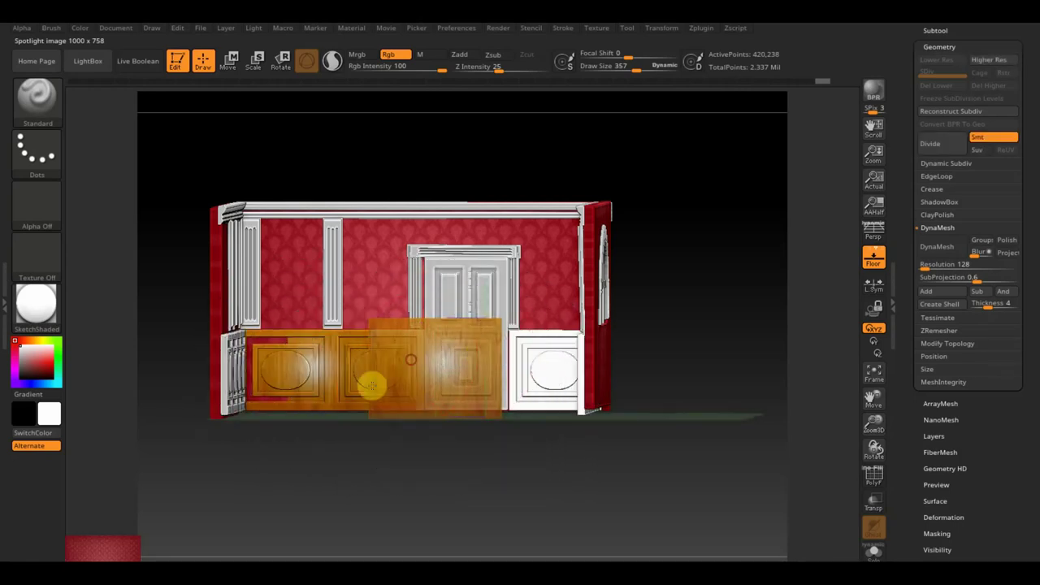
{"action": "key", "text": "z"}
{"action": "left_click_drag", "start_coordinate": [475, 371], "coordinate": [464, 372]}
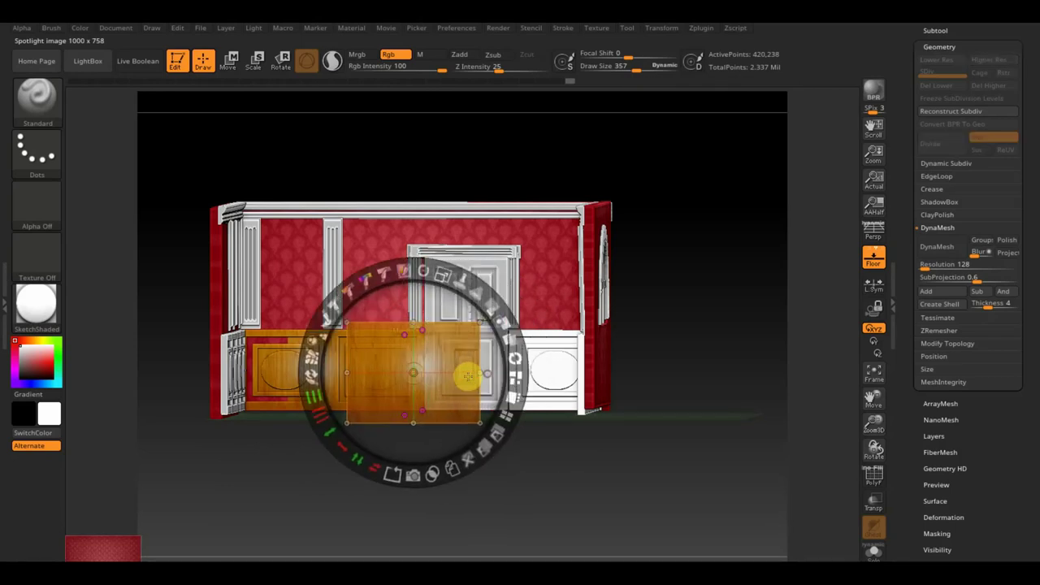
{"action": "key", "text": "z"}
{"action": "key", "text": "z"}
{"action": "mouse_move", "coordinate": [366, 364]}
{"action": "left_mouse_down"}
{"action": "mouse_move", "coordinate": [634, 393]}
{"action": "mouse_move", "coordinate": [499, 267]}
{"action": "mouse_move", "coordinate": [441, 260]}
{"action": "mouse_move", "coordinate": [473, 367]}
{"action": "left_mouse_up"}
{"action": "key", "text": "z"}
{"action": "key", "text": "z"}
{"action": "key", "text": "z"}
{"action": "key", "text": "z"}
{"action": "key", "text": "z"}
{"action": "key", "text": "z"}
{"action": "key", "text": "shift+z"}
{"action": "mouse_move", "coordinate": [543, 364]}
{"action": "left_mouse_down"}
{"action": "mouse_move", "coordinate": [526, 507]}
{"action": "mouse_move", "coordinate": [512, 507]}
{"action": "left_mouse_up"}
- Paint wood onto the left pilasters and around the door from a front view
{"action": "key", "text": "z"}
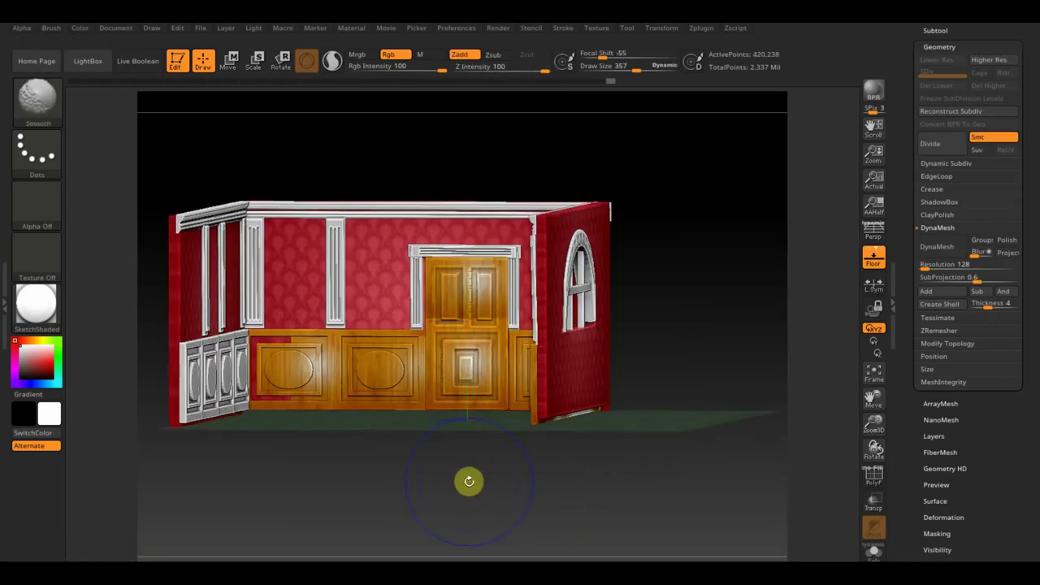
{"action": "key", "text": "z"}
{"action": "left_click_drag", "start_coordinate": [536, 460], "coordinate": [421, 476], "text": "shift"}
{"action": "key", "text": "z"}
{"action": "left_click_drag", "start_coordinate": [540, 373], "coordinate": [314, 244]}
{"action": "key", "text": "z"}
{"action": "mouse_move", "coordinate": [256, 309]}
{"action": "left_mouse_down"}
{"action": "mouse_move", "coordinate": [461, 284]}
{"action": "mouse_move", "coordinate": [497, 302]}
{"action": "mouse_move", "coordinate": [599, 292]}
{"action": "left_mouse_up"}
{"action": "key", "text": "z"}
- Recentre the wood overlay and paint the pilasters and cornice near the room corner
{"action": "key", "text": "z"}
{"action": "key", "text": "z"}
{"action": "mouse_move", "coordinate": [650, 382]}
{"action": "left_mouse_down"}
{"action": "mouse_move", "coordinate": [713, 423]}
{"action": "mouse_move", "coordinate": [593, 263]}
{"action": "left_mouse_up"}
{"action": "key", "text": "z"}
{"action": "key", "text": "z"}
{"action": "key", "text": "z"}
{"action": "mouse_move", "coordinate": [585, 317]}
{"action": "left_mouse_down"}
{"action": "mouse_move", "coordinate": [498, 282]}
{"action": "mouse_move", "coordinate": [576, 273]}
{"action": "left_mouse_up"}
{"action": "key", "text": "z"}
{"action": "key", "text": "z"}
{"action": "mouse_move", "coordinate": [559, 205]}
{"action": "left_mouse_down"}
{"action": "mouse_move", "coordinate": [388, 209]}
{"action": "mouse_move", "coordinate": [558, 179]}
{"action": "left_mouse_up"}
{"action": "key", "text": "z"}
{"action": "key", "text": "z"}
{"action": "mouse_move", "coordinate": [439, 168]}
{"action": "left_mouse_down"}
{"action": "mouse_move", "coordinate": [524, 197]}
{"action": "mouse_move", "coordinate": [374, 175]}
{"action": "mouse_move", "coordinate": [480, 156]}
{"action": "mouse_move", "coordinate": [478, 225]}
{"action": "mouse_move", "coordinate": [348, 186]}
{"action": "mouse_move", "coordinate": [652, 244]}
{"action": "mouse_move", "coordinate": [336, 203]}
{"action": "mouse_move", "coordinate": [703, 244]}
{"action": "mouse_move", "coordinate": [510, 160]}
{"action": "mouse_move", "coordinate": [202, 186]}
{"action": "mouse_move", "coordinate": [290, 190]}
{"action": "left_mouse_up"}
{"action": "key", "text": "z"}
{"action": "key", "text": "z"}
{"action": "key", "text": "z"}
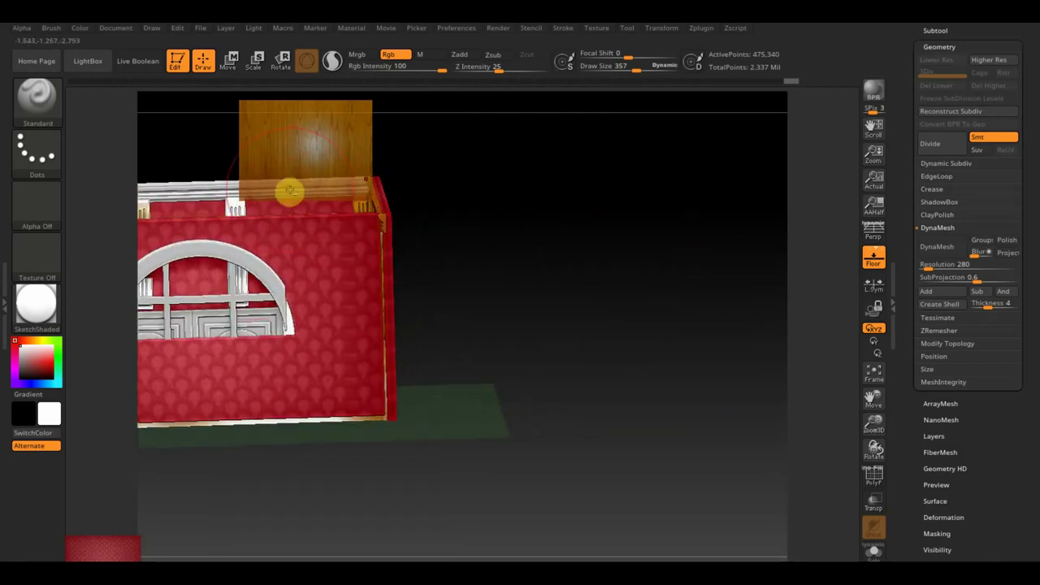
{"action": "key", "text": "z"}
{"action": "key", "text": "z"}
{"action": "mouse_move", "coordinate": [198, 232]}
{"action": "left_mouse_down"}
{"action": "mouse_move", "coordinate": [585, 181]}
{"action": "mouse_move", "coordinate": [389, 147]}
{"action": "mouse_move", "coordinate": [745, 290]}
{"action": "mouse_move", "coordinate": [558, 390]}
{"action": "mouse_move", "coordinate": [262, 259]}
{"action": "left_mouse_up"}
- Move the wood overlay toward the window wall and paint wood over its lower panels
{"action": "key", "text": "z"}
{"action": "mouse_move", "coordinate": [276, 218]}
{"action": "left_mouse_down"}
{"action": "mouse_move", "coordinate": [365, 466]}
{"action": "mouse_move", "coordinate": [515, 272]}
{"action": "mouse_move", "coordinate": [561, 235]}
{"action": "mouse_move", "coordinate": [569, 298]}
{"action": "mouse_move", "coordinate": [609, 281]}
{"action": "left_mouse_up"}
{"action": "key", "text": "z"}
{"action": "key", "text": "z"}
{"action": "key", "text": "z"}
{"action": "key", "text": "z"}
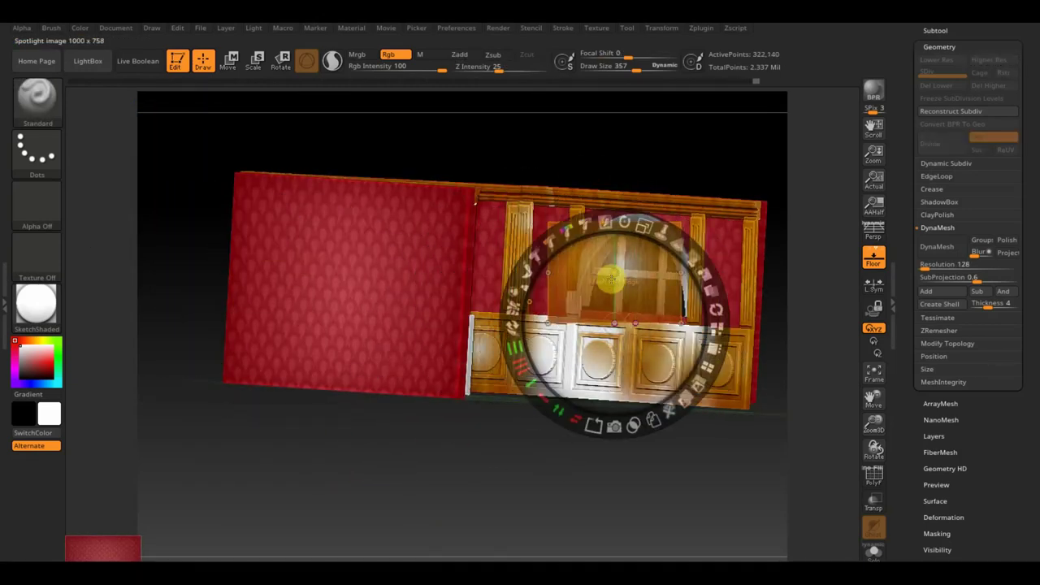
{"action": "key", "text": "z"}
{"action": "left_click_drag", "start_coordinate": [573, 243], "coordinate": [513, 296]}
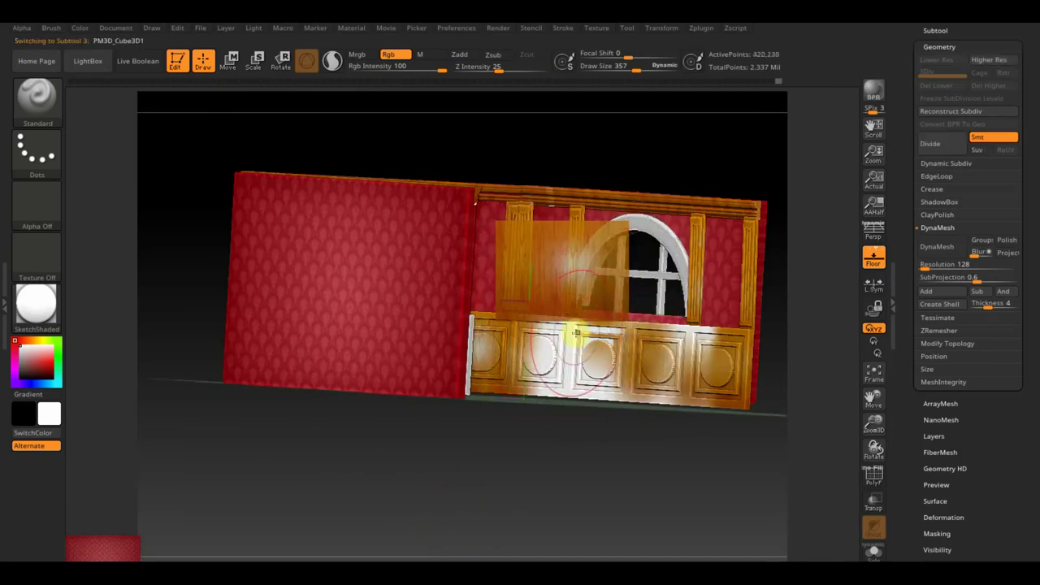
{"action": "key", "text": "z"}
{"action": "left_click_drag", "start_coordinate": [696, 379], "coordinate": [511, 371]}
{"action": "key", "text": "z"}
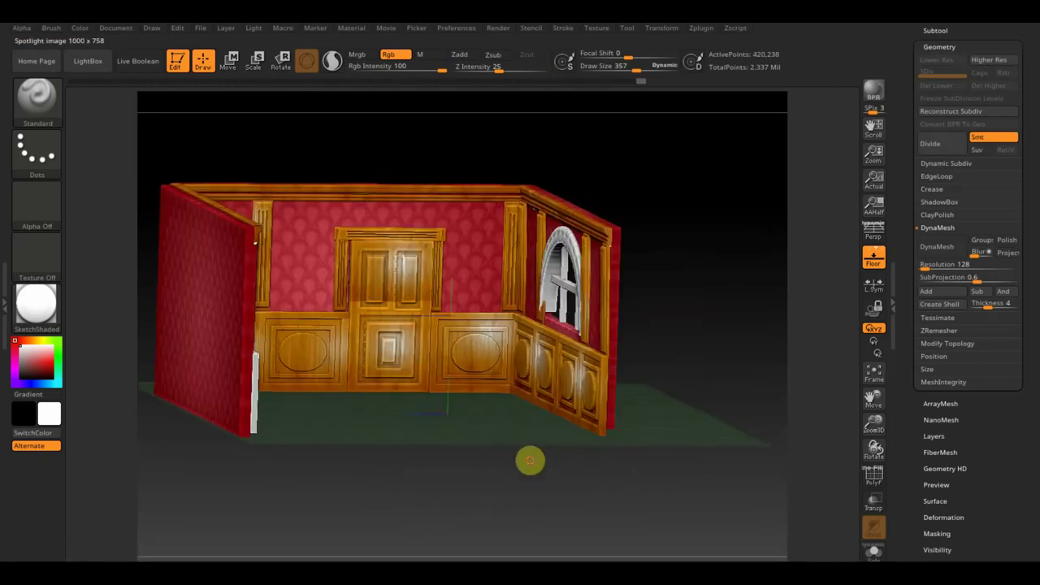
{"action": "key", "text": "z"}
{"action": "key", "text": "z"}
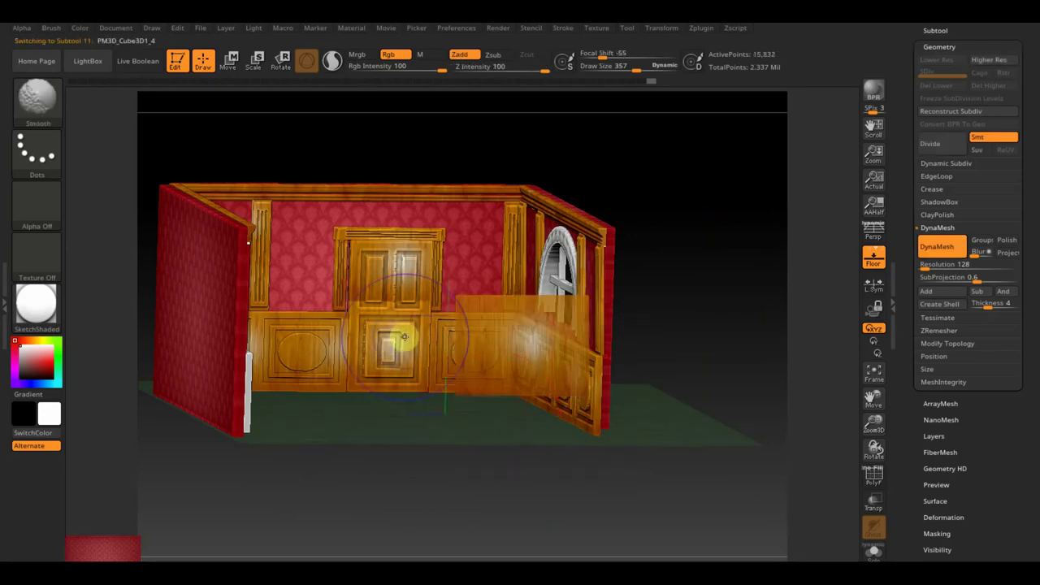
{"action": "mouse_move", "coordinate": [404, 337]}
{"action": "left_mouse_down"}
{"action": "mouse_move", "coordinate": [388, 371]}
{"action": "mouse_move", "coordinate": [409, 263]}
{"action": "left_mouse_up"}
{"action": "key", "text": "z"}
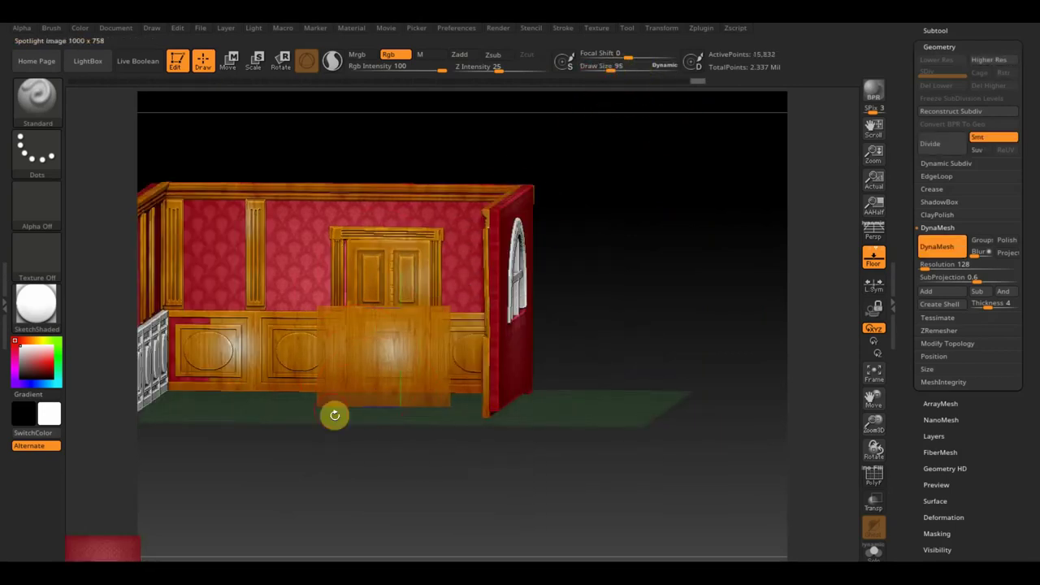
{"action": "left_click_drag", "start_coordinate": [335, 415], "coordinate": [232, 371]}
{"action": "key", "text": "z"}
- Paint wood onto the outer side of the arched-window wall's lower and middle panels
{"action": "key", "text": "z"}
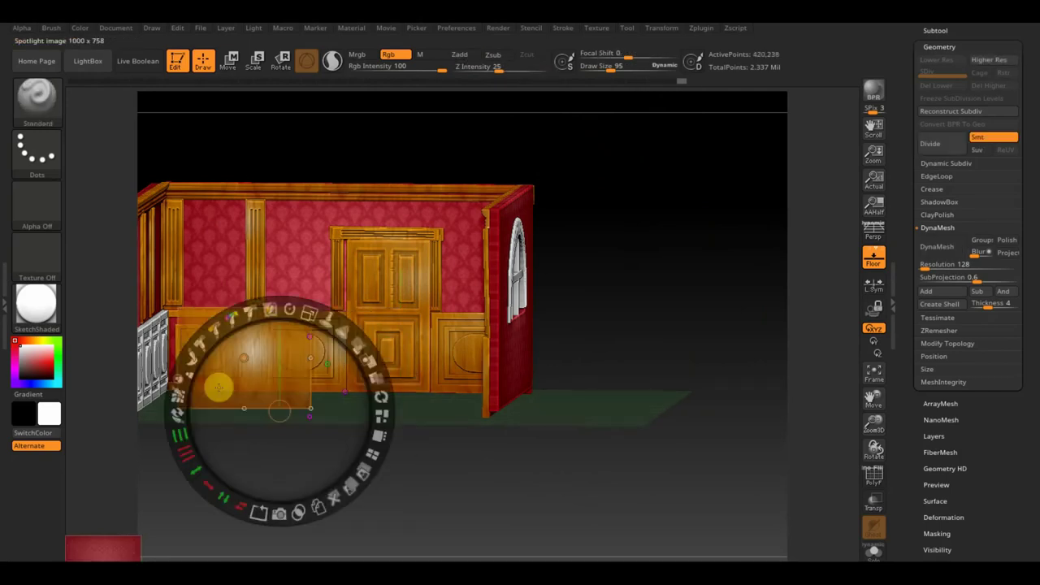
{"action": "left_click_drag", "start_coordinate": [267, 409], "coordinate": [548, 505]}
{"action": "key", "text": "z"}
{"action": "left_click_drag", "start_coordinate": [576, 354], "coordinate": [585, 420]}
{"action": "key", "text": "z"}
{"action": "key", "text": "z"}
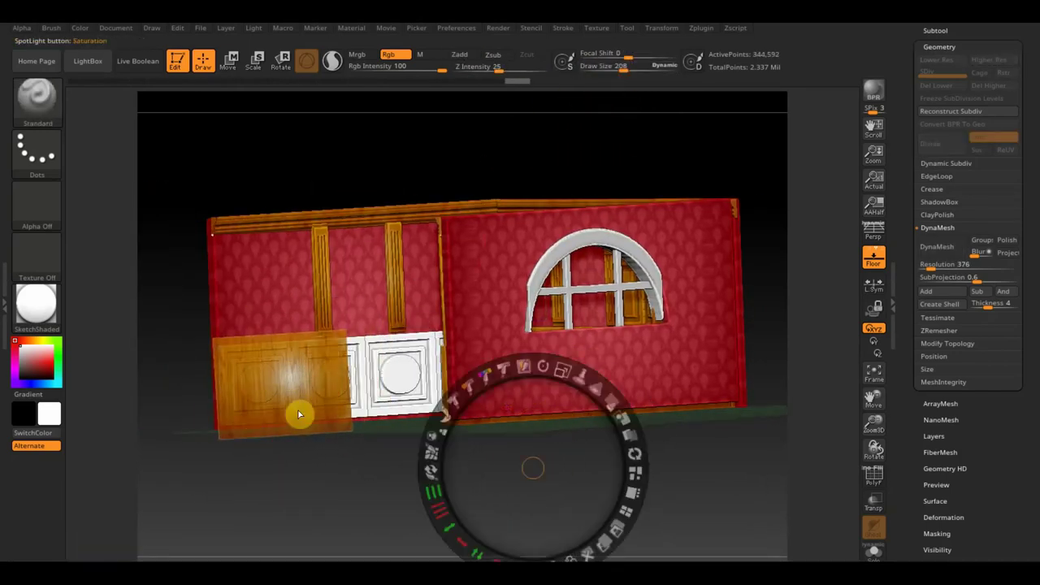
{"action": "left_click_drag", "start_coordinate": [297, 414], "coordinate": [371, 407]}
{"action": "mouse_move", "coordinate": [619, 446]}
{"action": "left_mouse_down"}
{"action": "mouse_move", "coordinate": [680, 423]}
{"action": "mouse_move", "coordinate": [524, 506]}
{"action": "left_mouse_up"}
{"action": "key", "text": "z"}
{"action": "left_click_drag", "start_coordinate": [431, 431], "coordinate": [687, 436]}
{"action": "key", "text": "z"}
{"action": "key", "text": "z"}
{"action": "mouse_move", "coordinate": [491, 370]}
{"action": "left_mouse_down"}
{"action": "mouse_move", "coordinate": [394, 457]}
{"action": "mouse_move", "coordinate": [285, 484]}
{"action": "left_mouse_up"}
{"action": "key", "text": "z"}
- Touch up the lower-left panels with wood, then orbit back to the arched-window wall
{"action": "key", "text": "shift+z"}
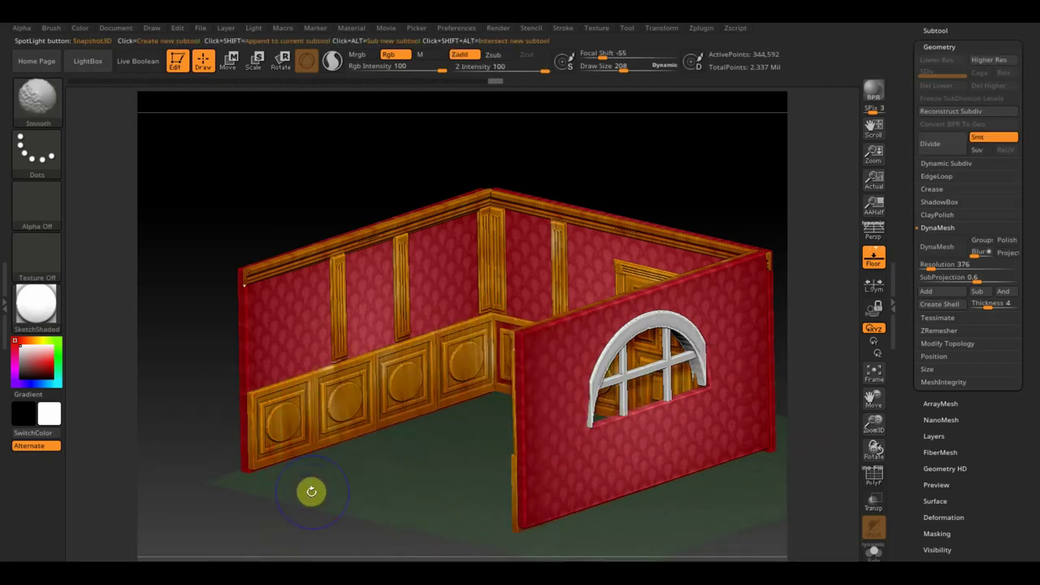
{"action": "key", "text": "shift+z"}
{"action": "key", "text": "z"}
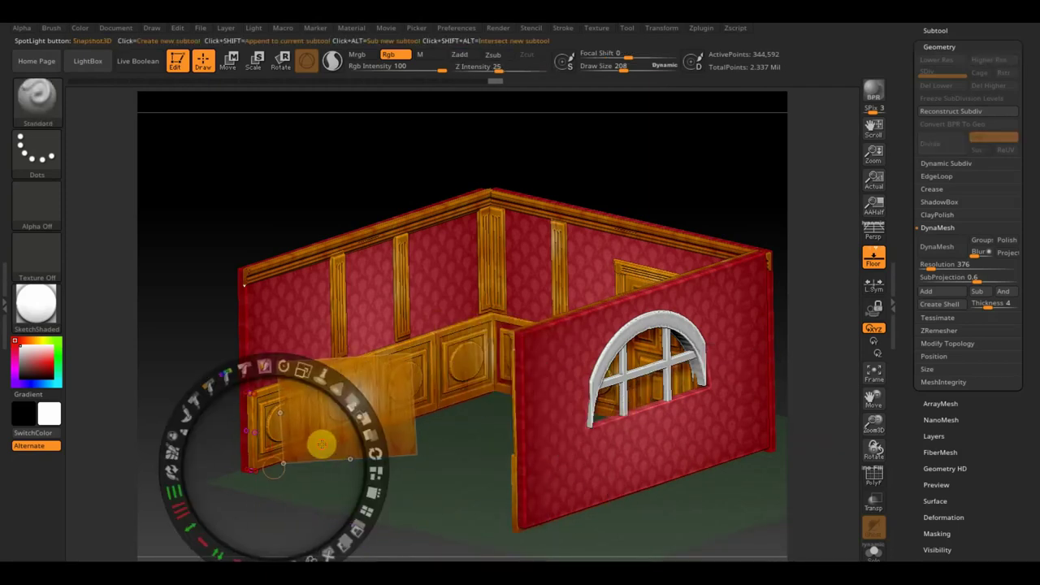
{"action": "left_click_drag", "start_coordinate": [320, 441], "coordinate": [303, 447]}
{"action": "key", "text": "z"}
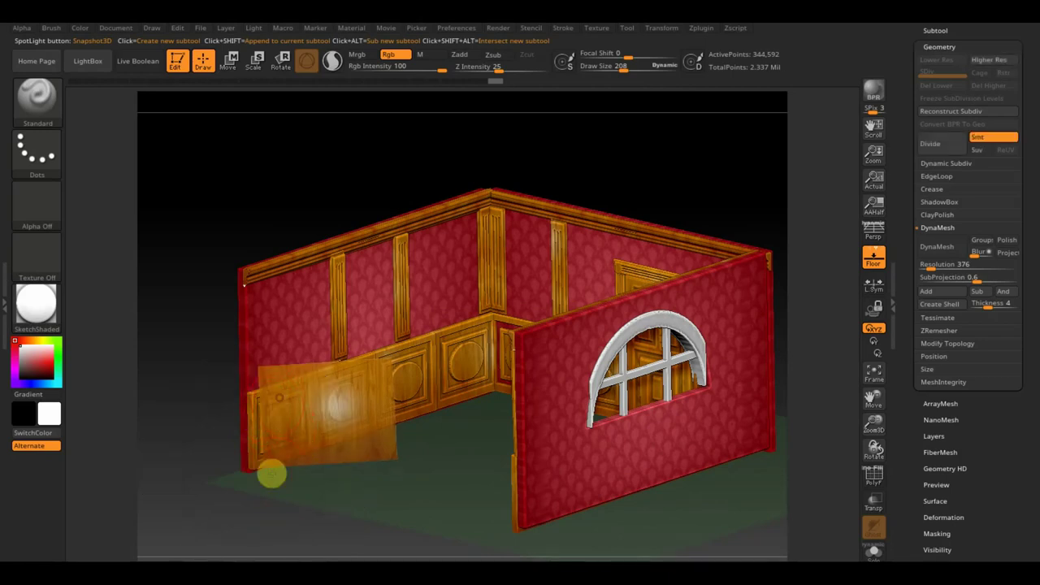
{"action": "key", "text": "shift+z"}
{"action": "mouse_move", "coordinate": [325, 509]}
{"action": "left_mouse_down"}
{"action": "mouse_move", "coordinate": [348, 518]}
{"action": "mouse_move", "coordinate": [393, 513]}
{"action": "mouse_move", "coordinate": [392, 503]}
{"action": "mouse_move", "coordinate": [383, 501]}
{"action": "mouse_move", "coordinate": [381, 516]}
{"action": "left_mouse_up"}
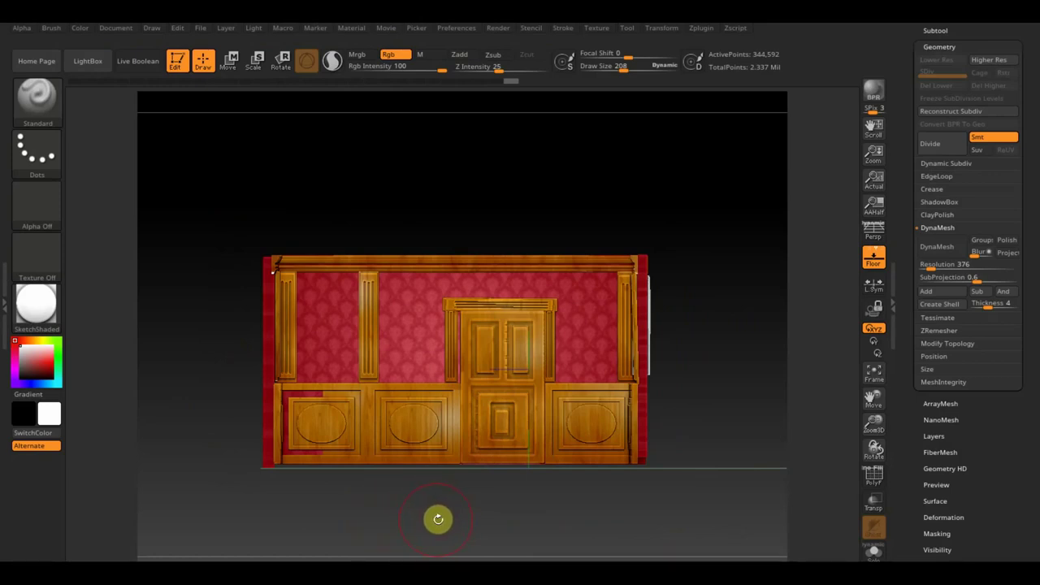
{"action": "mouse_move", "coordinate": [461, 524]}
{"action": "left_mouse_down"}
{"action": "mouse_move", "coordinate": [503, 529]}
{"action": "mouse_move", "coordinate": [495, 532]}
{"action": "left_mouse_up"}
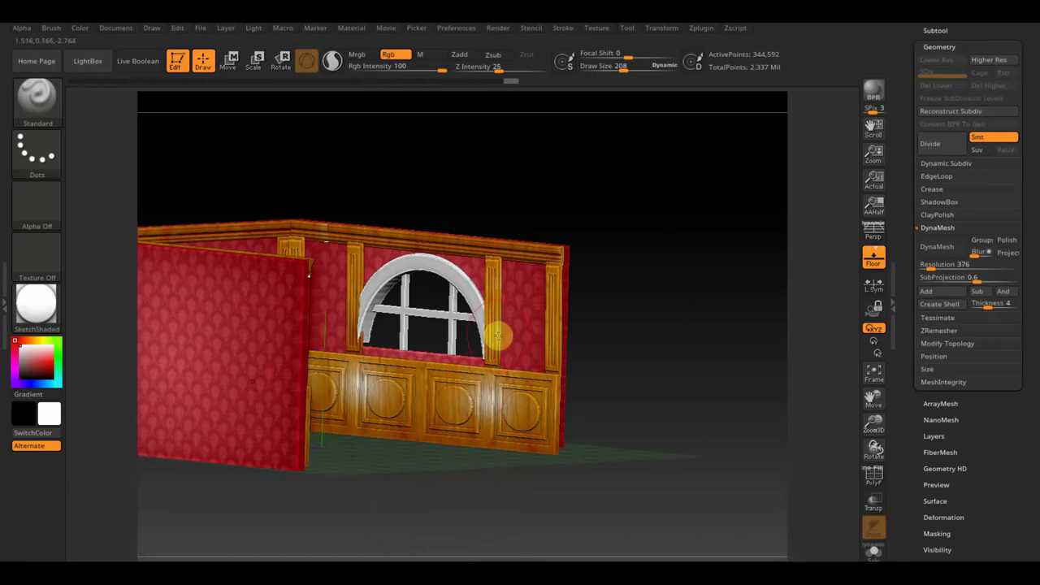
{"action": "mouse_move", "coordinate": [608, 326]}
{"action": "left_mouse_down"}
{"action": "mouse_move", "coordinate": [638, 329]}
{"action": "mouse_move", "coordinate": [633, 348]}
{"action": "mouse_move", "coordinate": [645, 343]}
{"action": "mouse_move", "coordinate": [631, 332]}
{"action": "mouse_move", "coordinate": [643, 329]}
{"action": "left_mouse_up"}
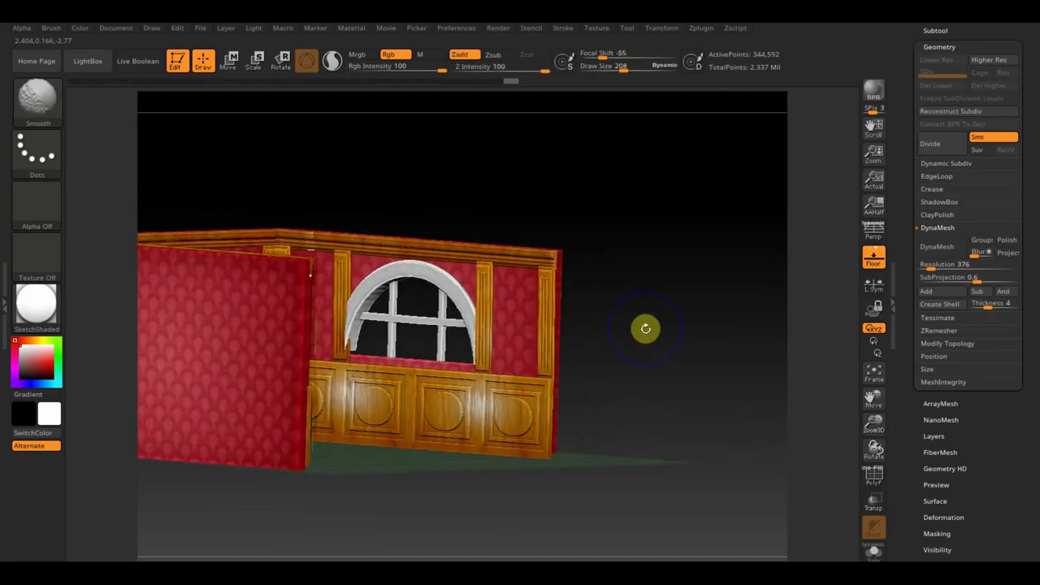
- Centre the wood overlay over the lower wall, paint it and check the panels
{"action": "key", "text": "shift+z"}
{"action": "mouse_move", "coordinate": [300, 412]}
{"action": "left_mouse_down"}
{"action": "mouse_move", "coordinate": [502, 416]}
{"action": "mouse_move", "coordinate": [483, 415]}
{"action": "left_mouse_up"}
{"action": "key", "text": "z"}
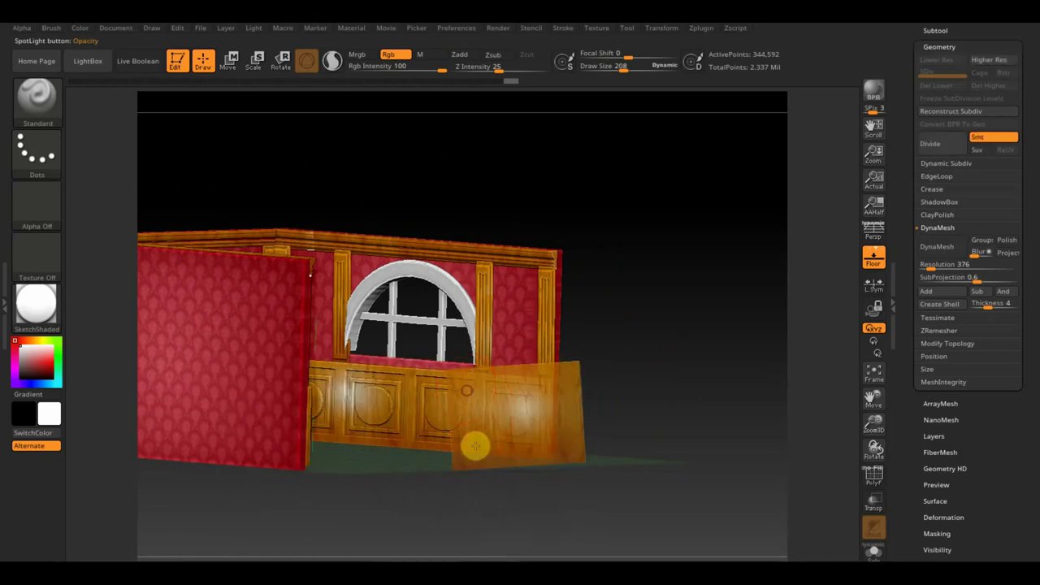
{"action": "key", "text": "shift+z"}
{"action": "key", "text": "shift+z"}
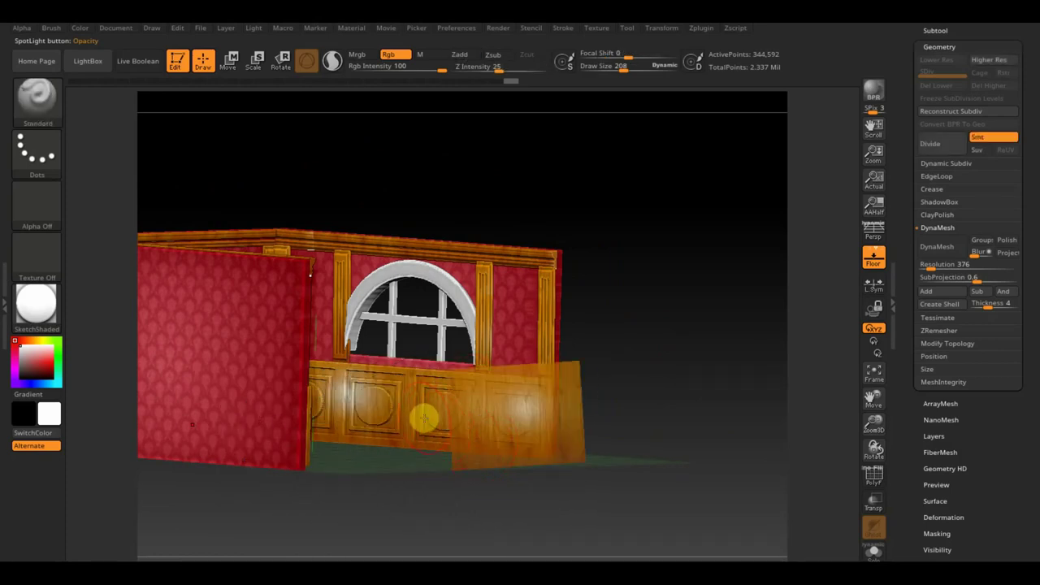
{"action": "key", "text": "shift+z"}
{"action": "key", "text": "shift+z"}
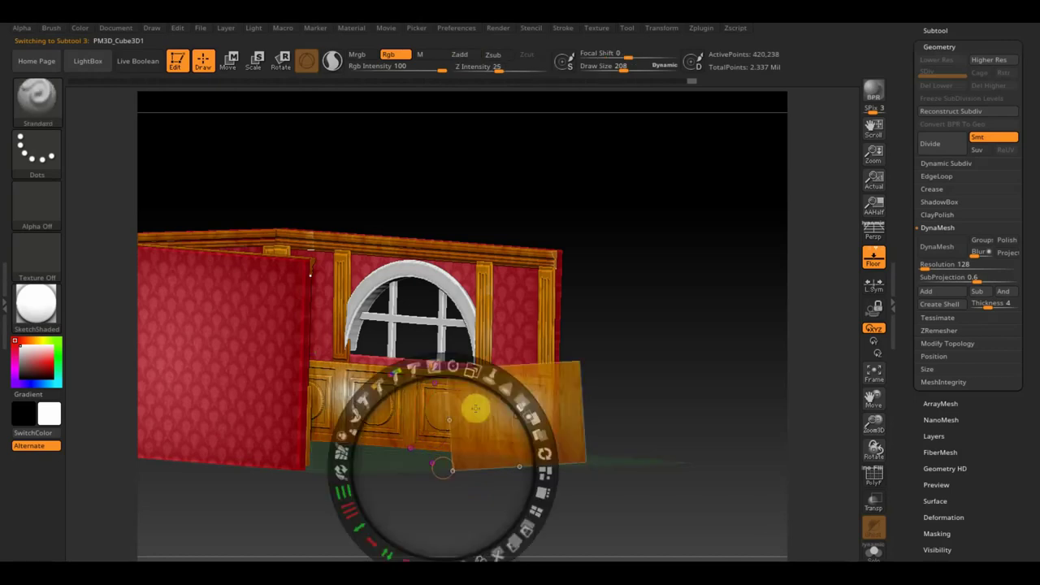
- Paint wood onto the lower centre wainscot of the arched-window wall
{"action": "key", "text": "z"}
{"action": "key", "text": "shift+z"}
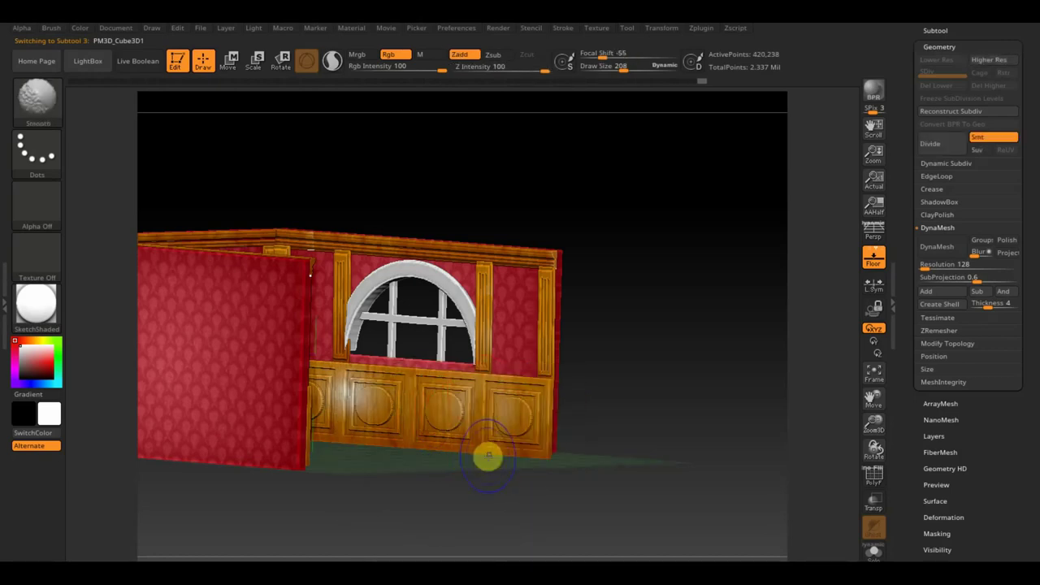
{"action": "key", "text": "shift+z"}
{"action": "key", "text": "z"}
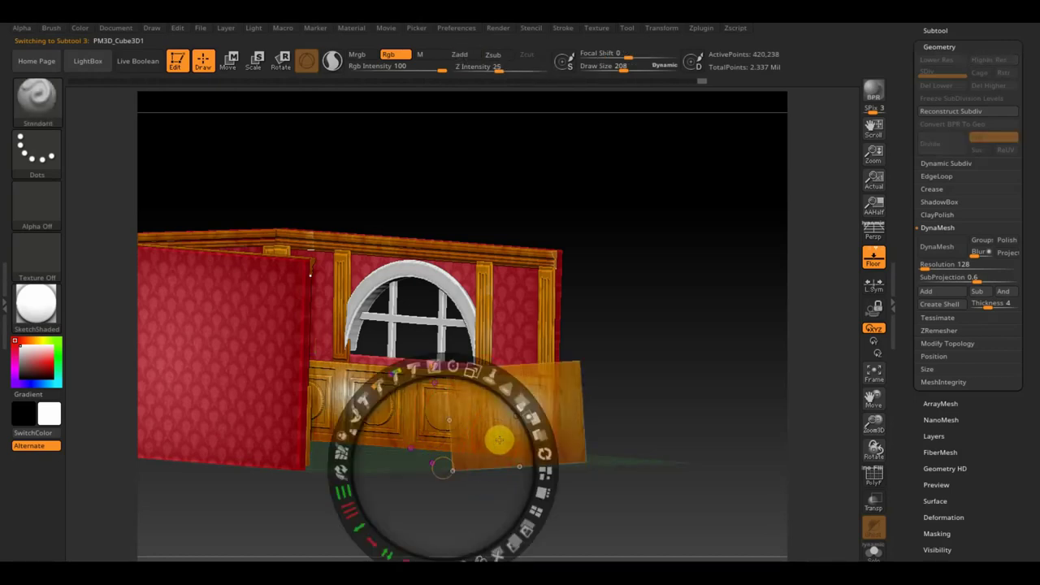
{"action": "left_click_drag", "start_coordinate": [499, 440], "coordinate": [382, 434]}
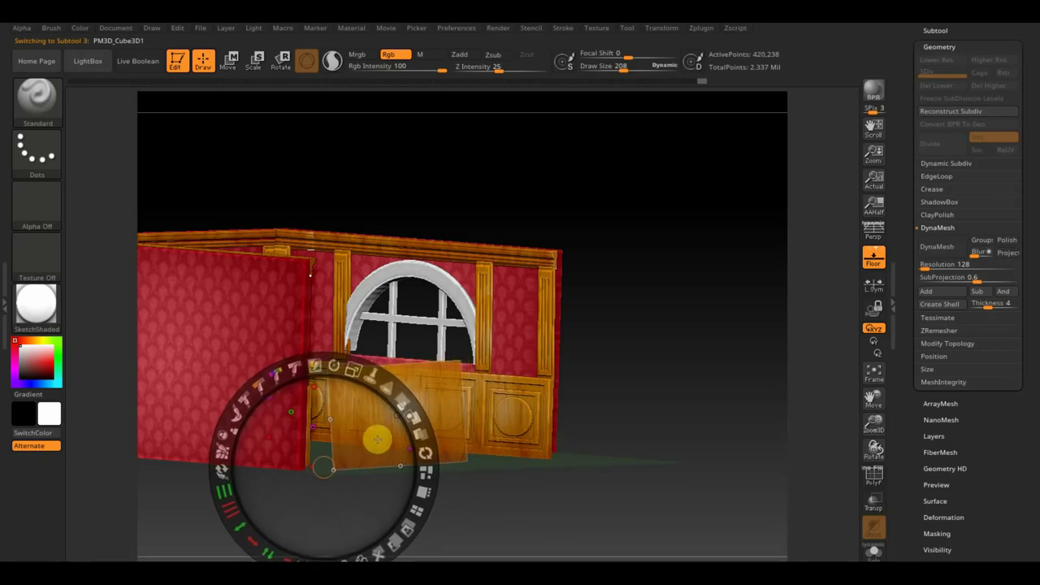
{"action": "key", "text": "z"}
{"action": "key", "text": "shift+z"}
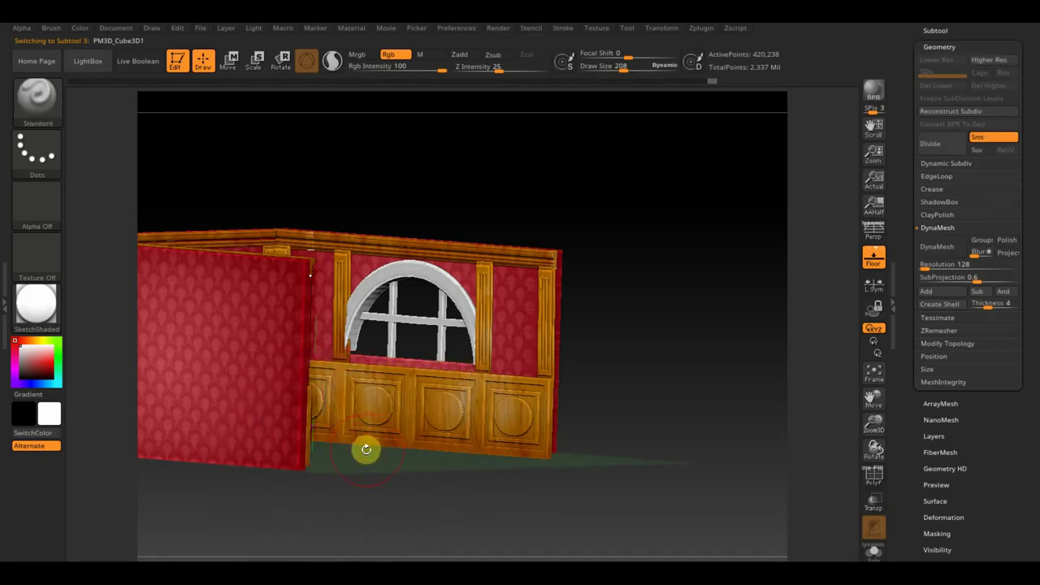
- Paint the remaining lower panels around the corner by the doors, then return to a front view
{"action": "left_click_drag", "start_coordinate": [382, 484], "coordinate": [364, 494]}
{"action": "key", "text": "shift+z"}
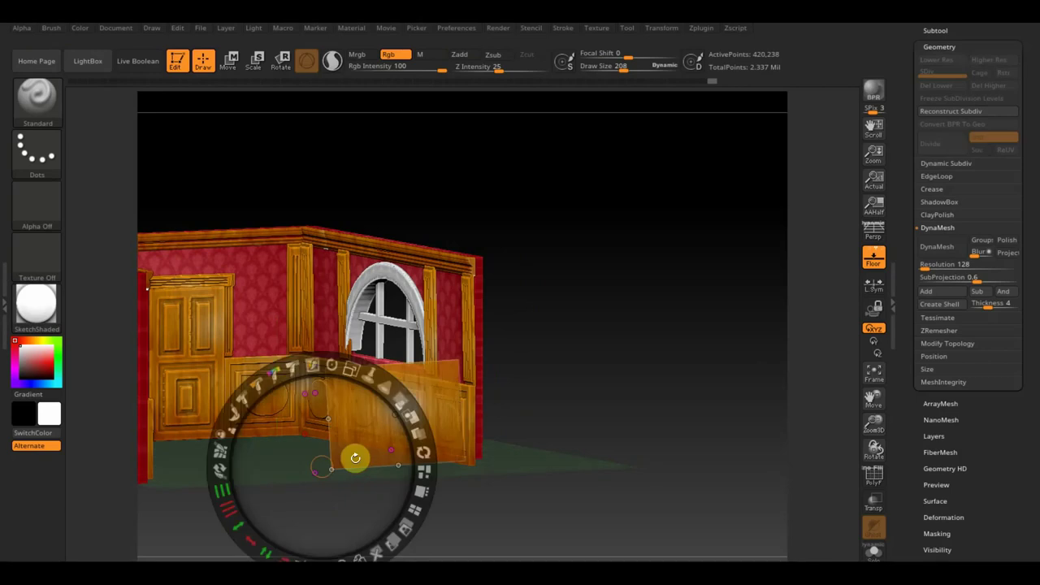
{"action": "mouse_move", "coordinate": [344, 450]}
{"action": "left_mouse_down"}
{"action": "mouse_move", "coordinate": [301, 429]}
{"action": "mouse_move", "coordinate": [308, 480]}
{"action": "mouse_move", "coordinate": [285, 479]}
{"action": "mouse_move", "coordinate": [320, 485]}
{"action": "mouse_move", "coordinate": [249, 480]}
{"action": "mouse_move", "coordinate": [319, 474]}
{"action": "mouse_move", "coordinate": [312, 483]}
{"action": "left_mouse_up"}
{"action": "key", "text": "z"}
{"action": "left_click_drag", "start_coordinate": [441, 439], "coordinate": [590, 391], "text": "shift"}
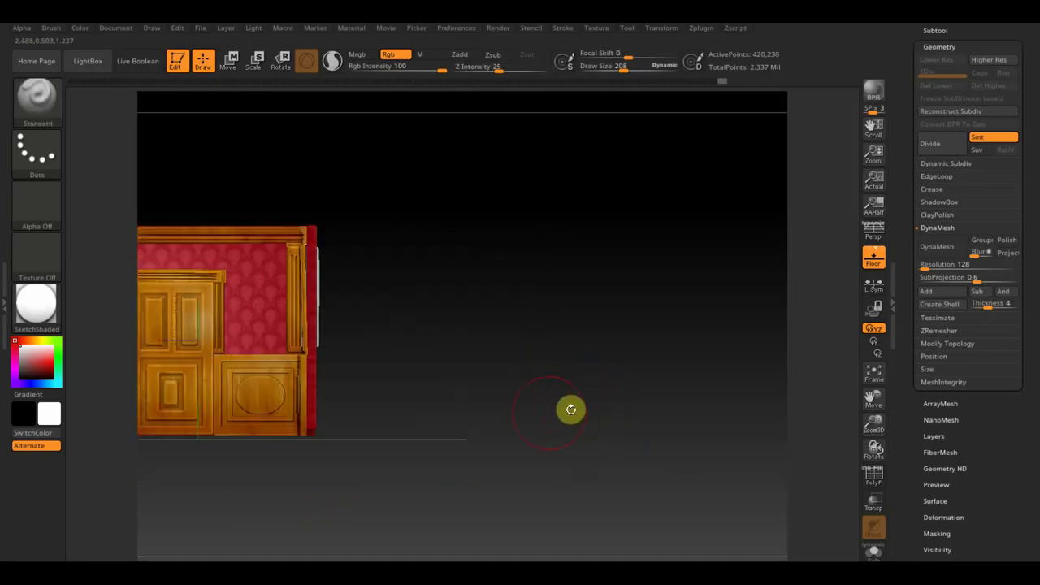
{"action": "mouse_move", "coordinate": [457, 432]}
{"action": "left_mouse_down"}
{"action": "mouse_move", "coordinate": [434, 395]}
{"action": "mouse_move", "coordinate": [608, 406]}
{"action": "mouse_move", "coordinate": [578, 416]}
{"action": "mouse_move", "coordinate": [612, 450]}
{"action": "mouse_move", "coordinate": [606, 485]}
{"action": "mouse_move", "coordinate": [593, 482]}
{"action": "mouse_move", "coordinate": [566, 428]}
{"action": "mouse_move", "coordinate": [631, 420]}
{"action": "mouse_move", "coordinate": [607, 425]}
{"action": "left_mouse_up"}
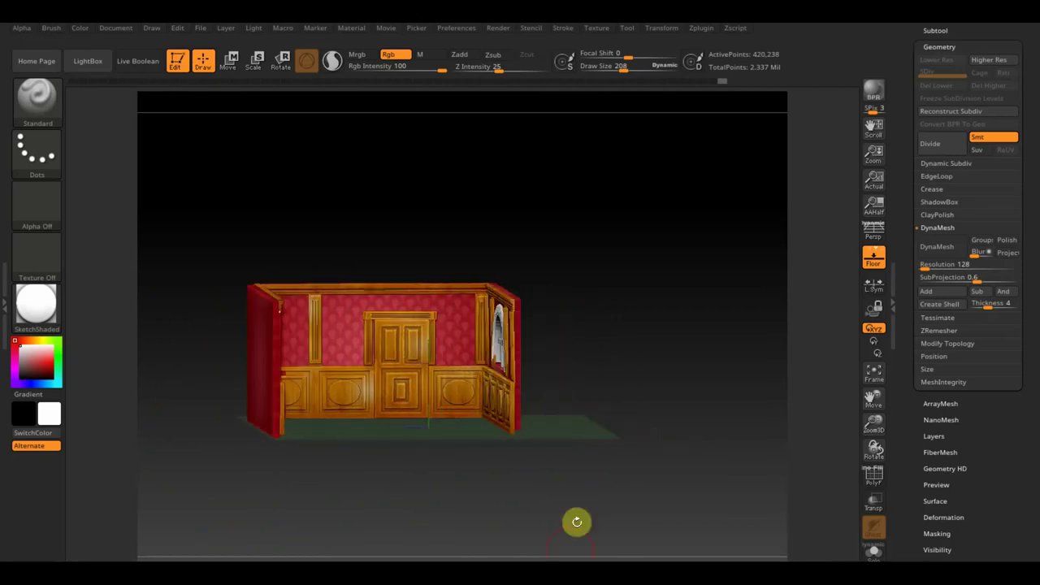
{"action": "mouse_move", "coordinate": [601, 463]}
{"action": "left_mouse_down"}
{"action": "mouse_move", "coordinate": [622, 495]}
{"action": "mouse_move", "coordinate": [642, 499]}
{"action": "mouse_move", "coordinate": [368, 362]}
{"action": "left_mouse_up"}
{"action": "mouse_move", "coordinate": [685, 513]}
{"action": "left_mouse_down"}
{"action": "mouse_move", "coordinate": [740, 401]}
{"action": "mouse_move", "coordinate": [736, 436]}
{"action": "mouse_move", "coordinate": [682, 387]}
{"action": "mouse_move", "coordinate": [673, 353]}
{"action": "mouse_move", "coordinate": [592, 452]}
{"action": "mouse_move", "coordinate": [575, 455]}
{"action": "left_mouse_up"}
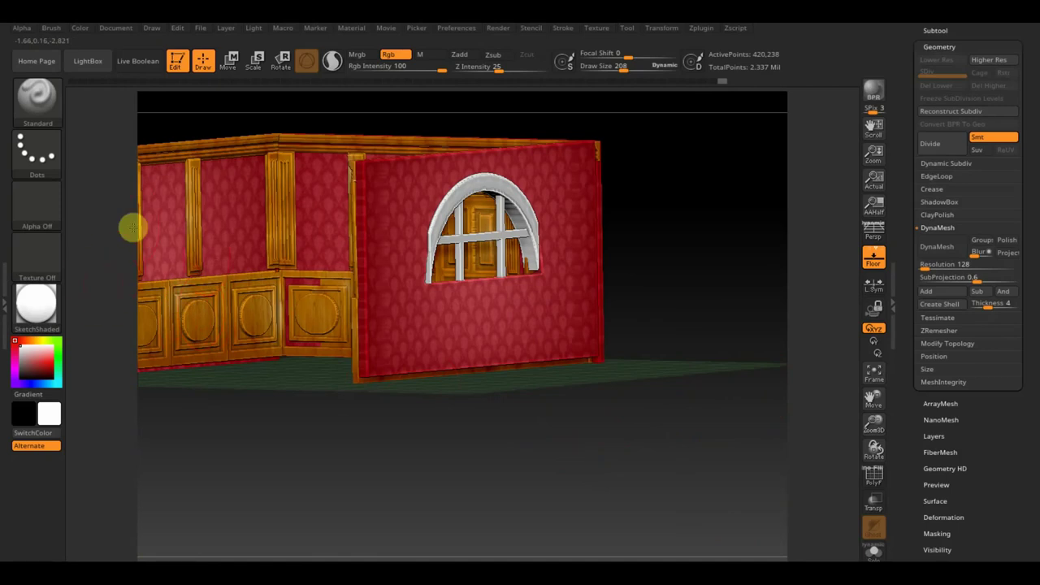
{"action": "left_click_drag", "start_coordinate": [207, 416], "coordinate": [378, 358]}
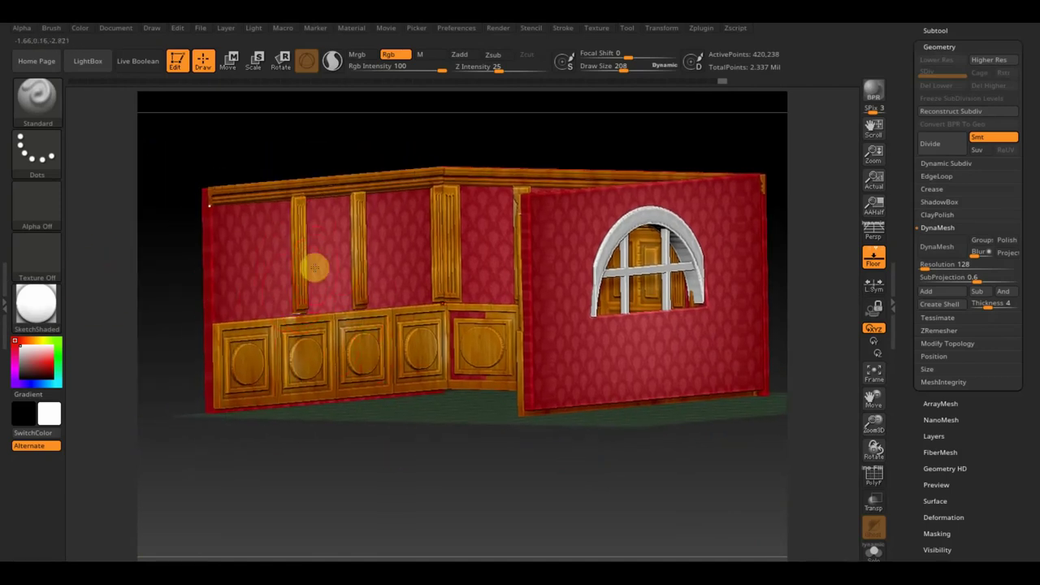
{"action": "mouse_move", "coordinate": [396, 295]}
{"action": "left_mouse_down"}
{"action": "mouse_move", "coordinate": [237, 468]}
{"action": "mouse_move", "coordinate": [288, 531]}
{"action": "mouse_move", "coordinate": [285, 515]}
{"action": "mouse_move", "coordinate": [268, 528]}
{"action": "mouse_move", "coordinate": [476, 557]}
{"action": "mouse_move", "coordinate": [388, 528]}
{"action": "mouse_move", "coordinate": [397, 528]}
{"action": "left_mouse_up"}
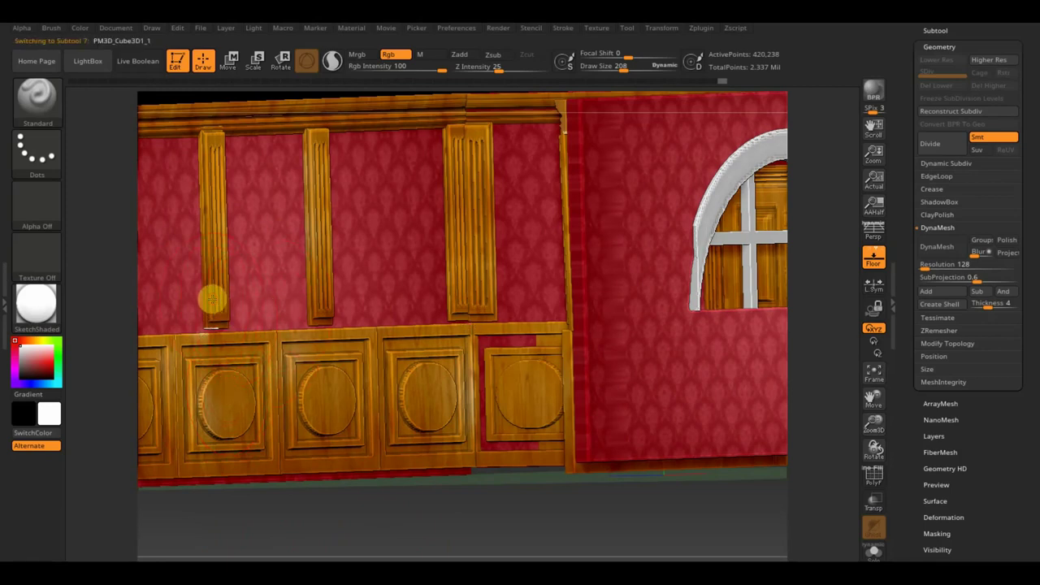
- Bring up the Spotlight texture overlay, then dismiss and hide it
{"action": "key", "text": "shift+z"}
{"action": "mouse_move", "coordinate": [251, 325]}
{"action": "left_mouse_down"}
{"action": "mouse_move", "coordinate": [244, 390]}
{"action": "mouse_move", "coordinate": [206, 373]}
{"action": "left_mouse_up"}
{"action": "key", "text": "z"}
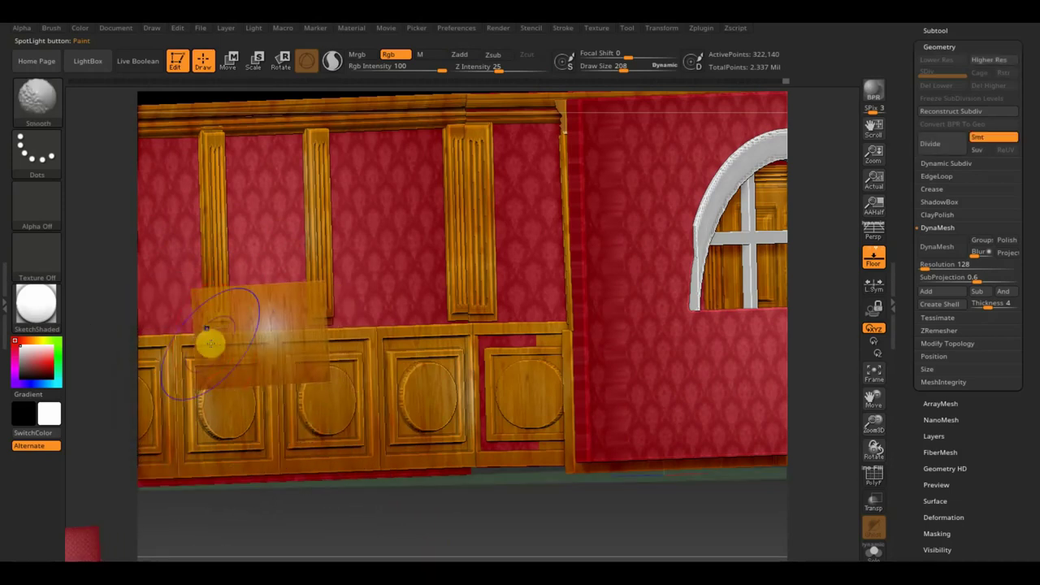
{"action": "key", "text": "shift+z"}
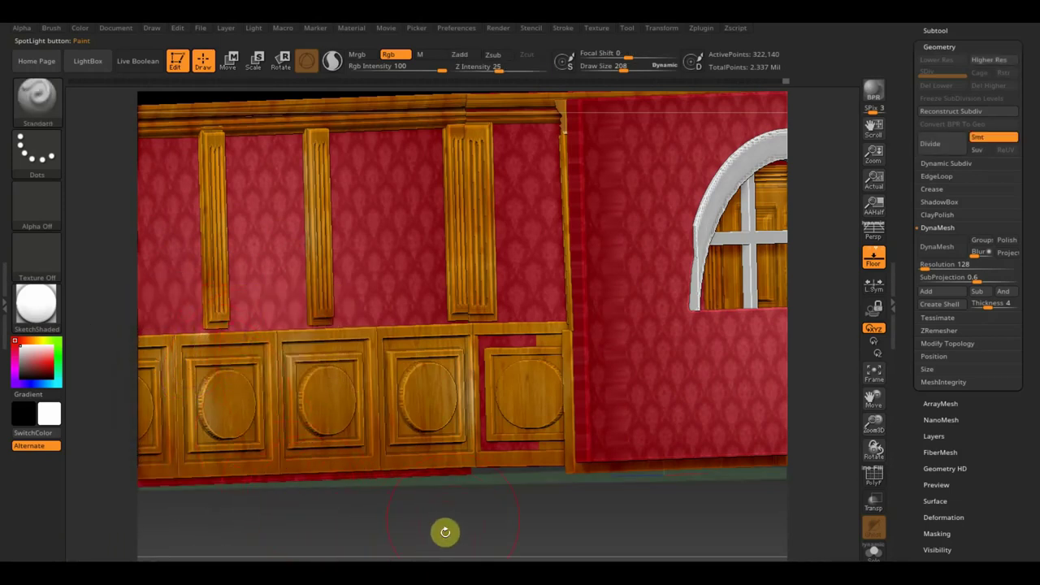
- Orbit the room around the door and arched-window walls, then expand the Subtool list
{"action": "left_click_drag", "start_coordinate": [473, 531], "coordinate": [505, 532]}
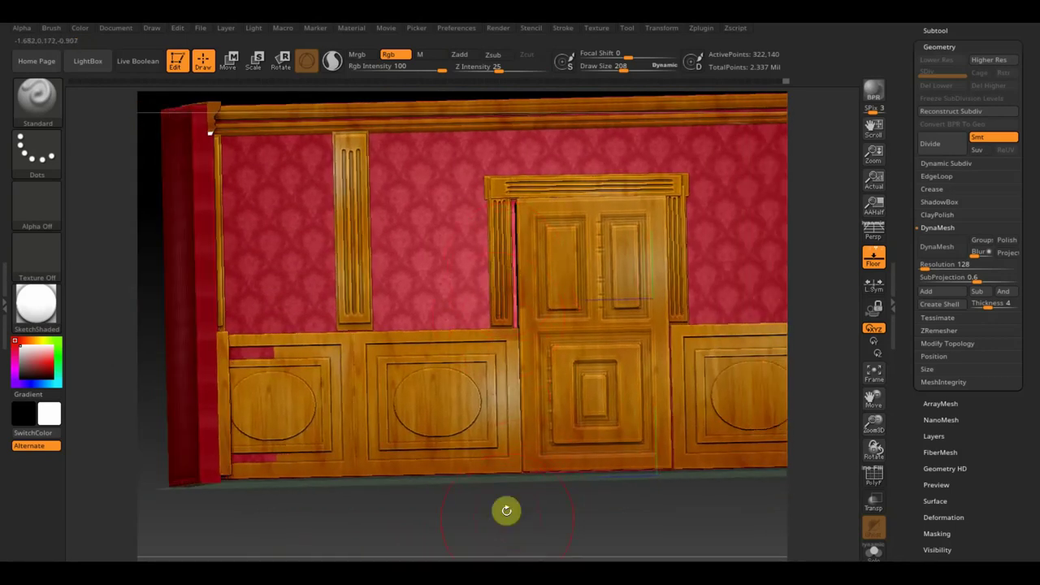
{"action": "mouse_move", "coordinate": [508, 517]}
{"action": "left_mouse_down"}
{"action": "mouse_move", "coordinate": [490, 437]}
{"action": "mouse_move", "coordinate": [517, 476]}
{"action": "mouse_move", "coordinate": [554, 484]}
{"action": "mouse_move", "coordinate": [522, 524]}
{"action": "mouse_move", "coordinate": [498, 531]}
{"action": "mouse_move", "coordinate": [496, 493]}
{"action": "mouse_move", "coordinate": [543, 480]}
{"action": "mouse_move", "coordinate": [561, 488]}
{"action": "mouse_move", "coordinate": [531, 509]}
{"action": "mouse_move", "coordinate": [510, 548]}
{"action": "left_mouse_up"}
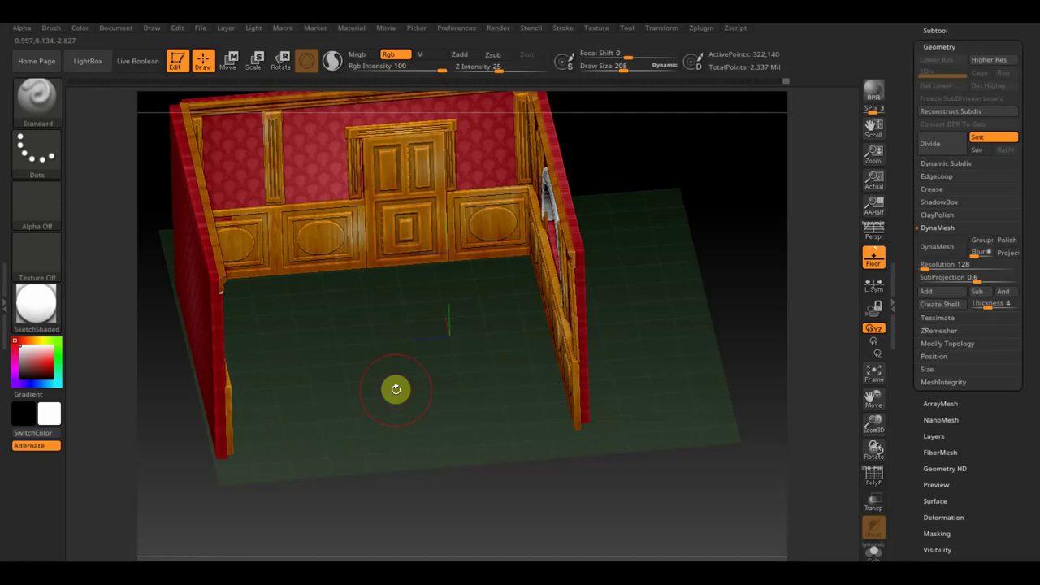
{"action": "mouse_move", "coordinate": [475, 386]}
{"action": "left_mouse_down"}
{"action": "mouse_move", "coordinate": [493, 353]}
{"action": "mouse_move", "coordinate": [481, 341]}
{"action": "left_mouse_up"}
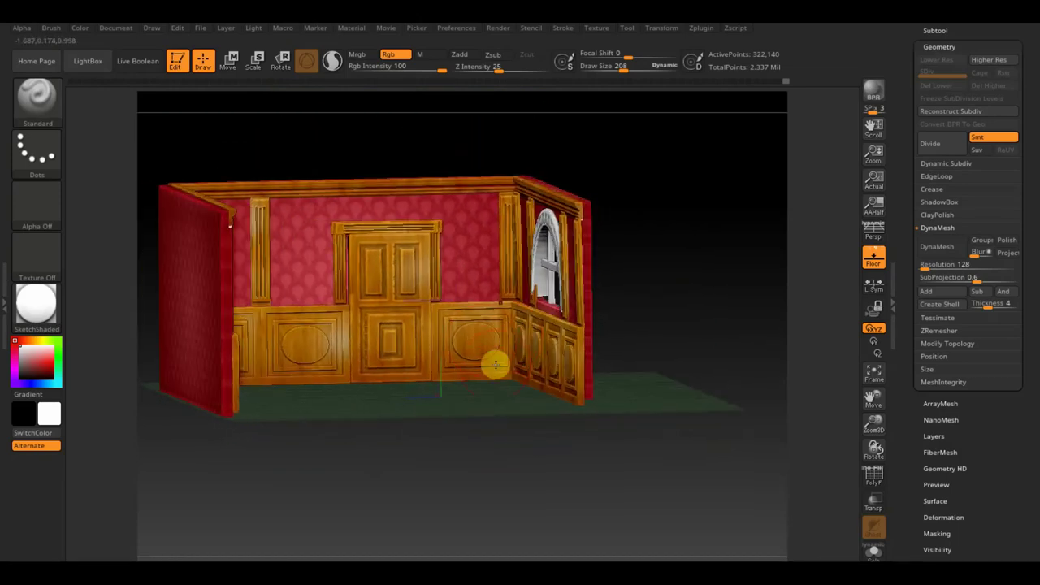
{"action": "mouse_move", "coordinate": [660, 315]}
{"action": "left_mouse_down"}
{"action": "mouse_move", "coordinate": [645, 317]}
{"action": "mouse_move", "coordinate": [685, 318]}
{"action": "mouse_move", "coordinate": [634, 320]}
{"action": "mouse_move", "coordinate": [678, 322]}
{"action": "left_mouse_up"}
{"action": "left_click_drag", "start_coordinate": [682, 320], "coordinate": [692, 360], "text": "shift"}
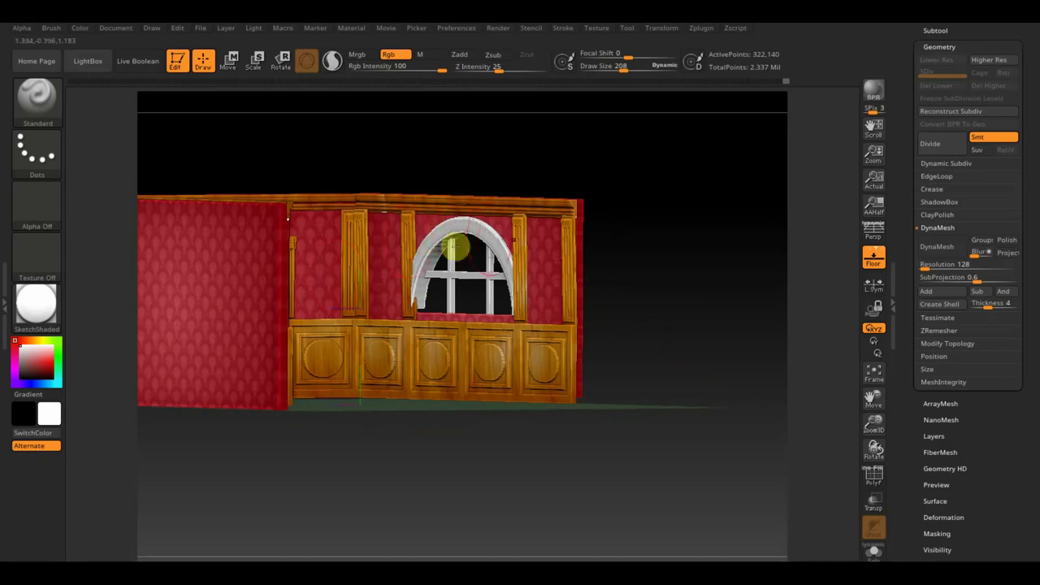
{"action": "left_click_drag", "start_coordinate": [625, 276], "coordinate": [638, 279]}
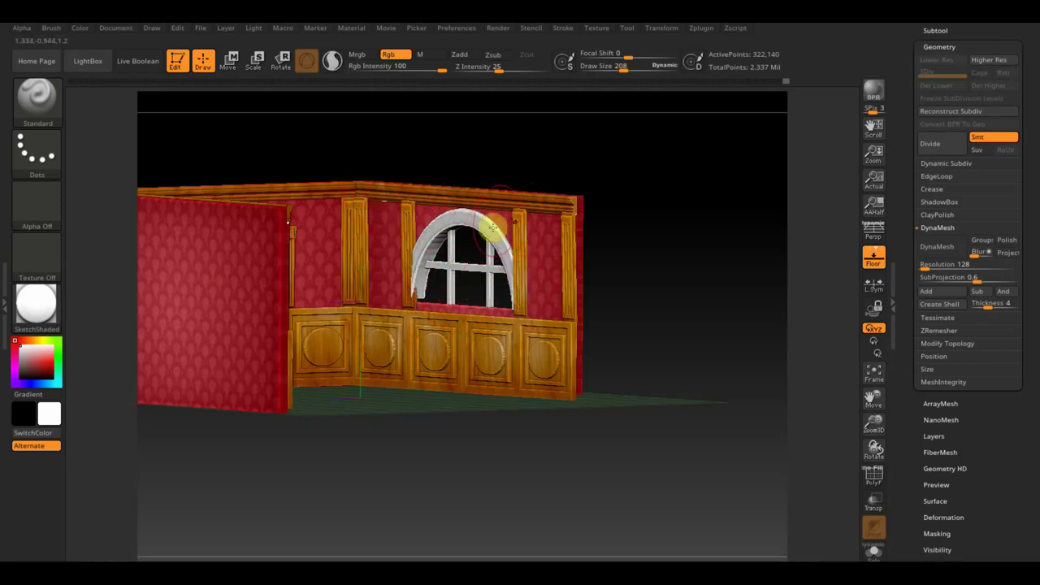
{"action": "mouse_move", "coordinate": [713, 289]}
{"action": "left_mouse_down"}
{"action": "mouse_move", "coordinate": [718, 298]}
{"action": "mouse_move", "coordinate": [684, 341]}
{"action": "left_mouse_up"}
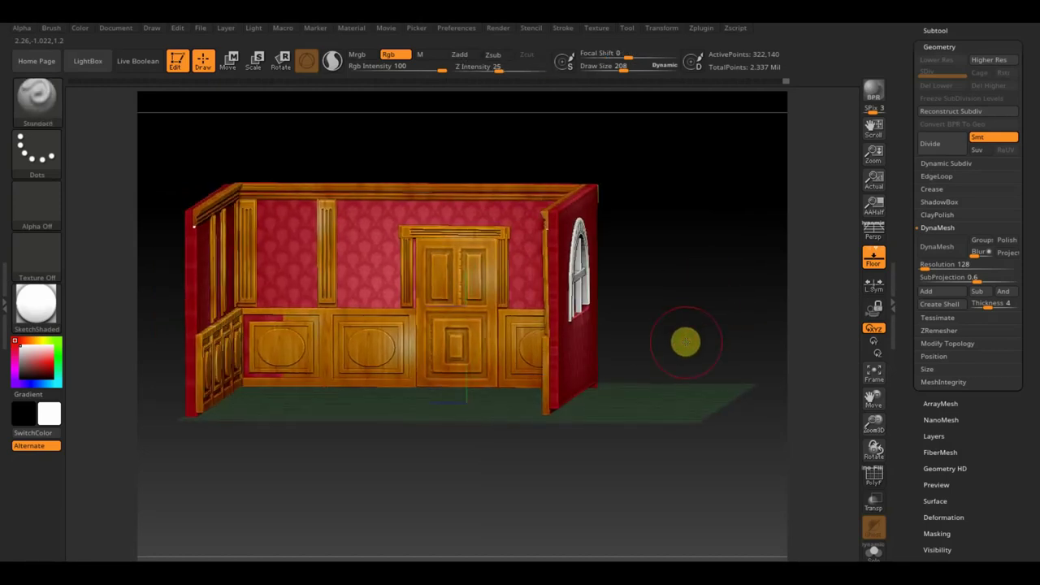
{"action": "left_click_drag", "start_coordinate": [696, 340], "coordinate": [719, 336]}
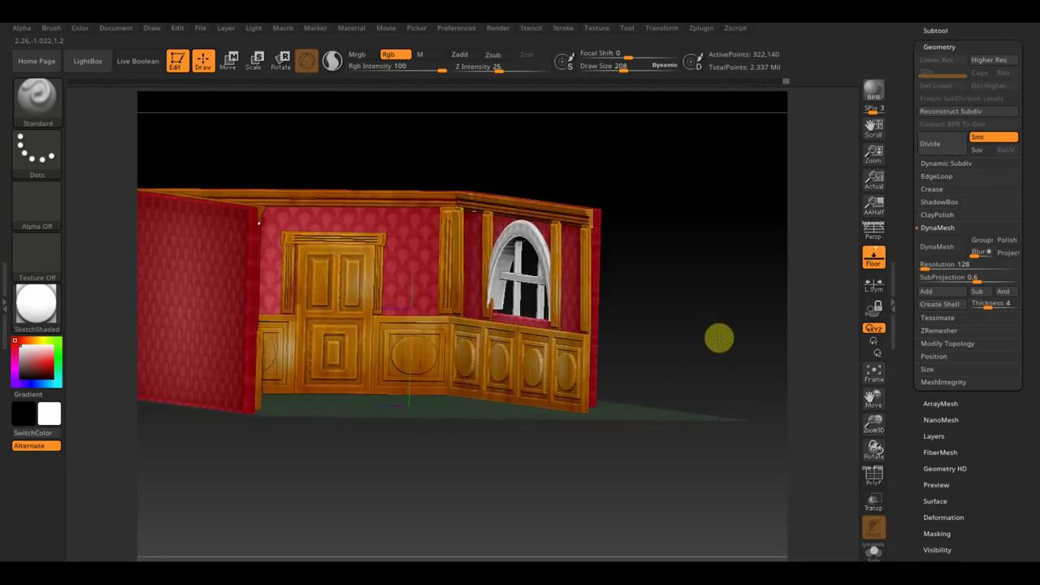
{"action": "left_click", "coordinate": [938, 30]}
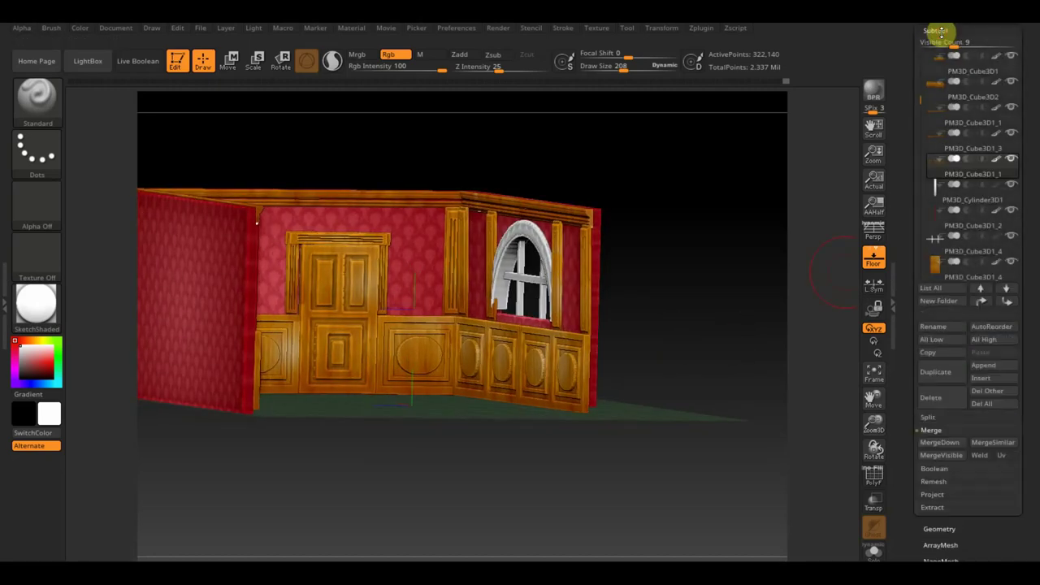
- Save the project as 'ZBrushProject комната богача' on the desktop, overwriting the existing file
{"action": "left_click", "coordinate": [203, 33]}
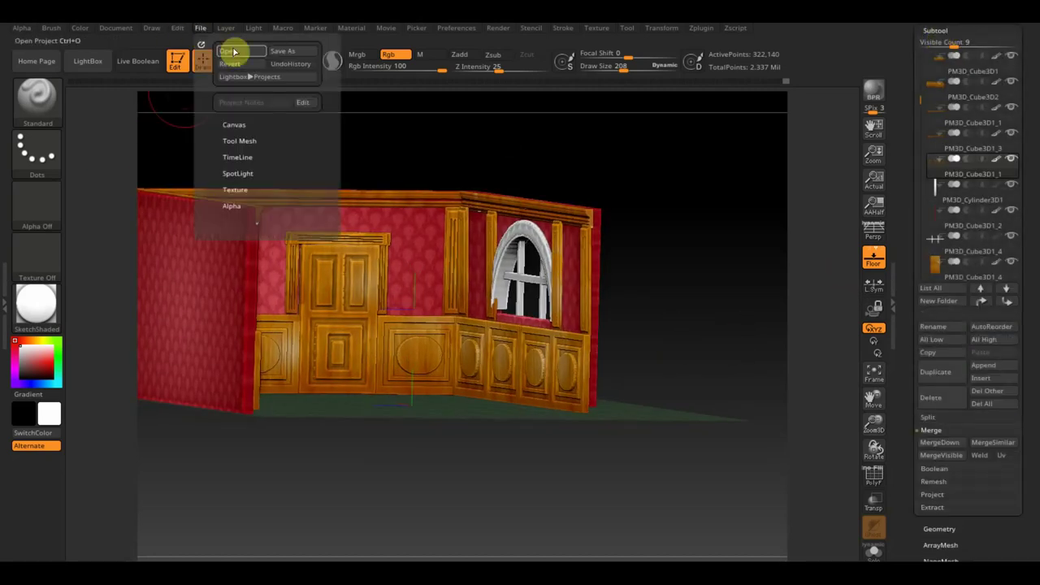
{"action": "left_click", "coordinate": [273, 50]}
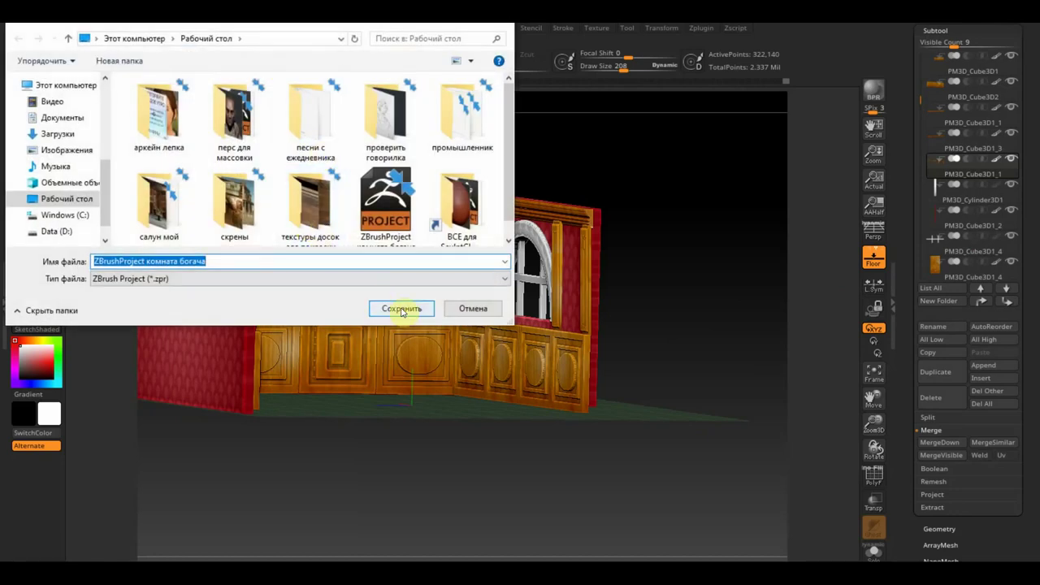
{"action": "left_click", "coordinate": [399, 308]}
{"action": "left_click", "coordinate": [562, 297]}
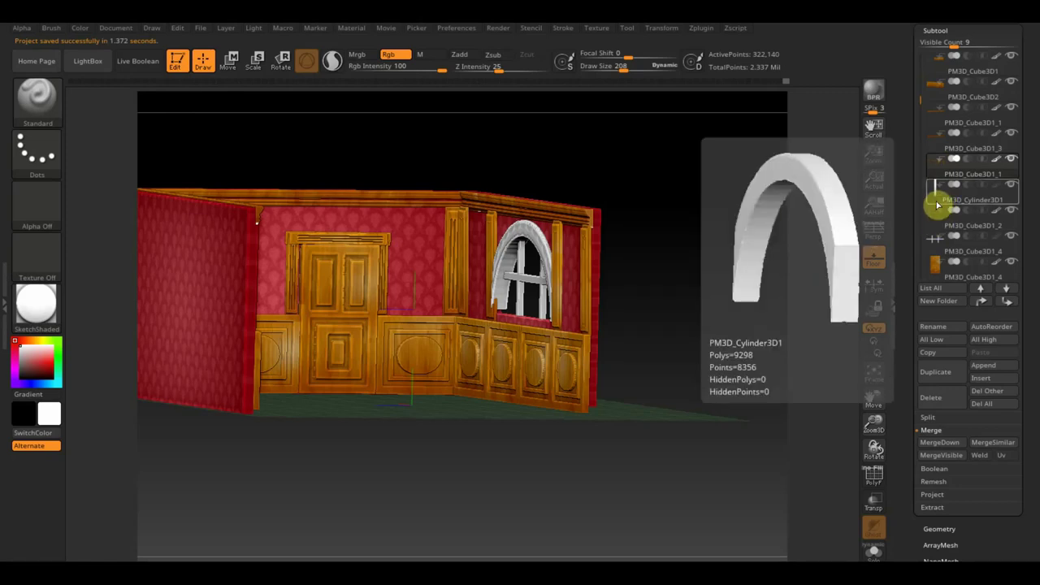
- Move the red window wall subtool to the bottom of the subtool list
{"action": "left_click", "coordinate": [935, 203]}
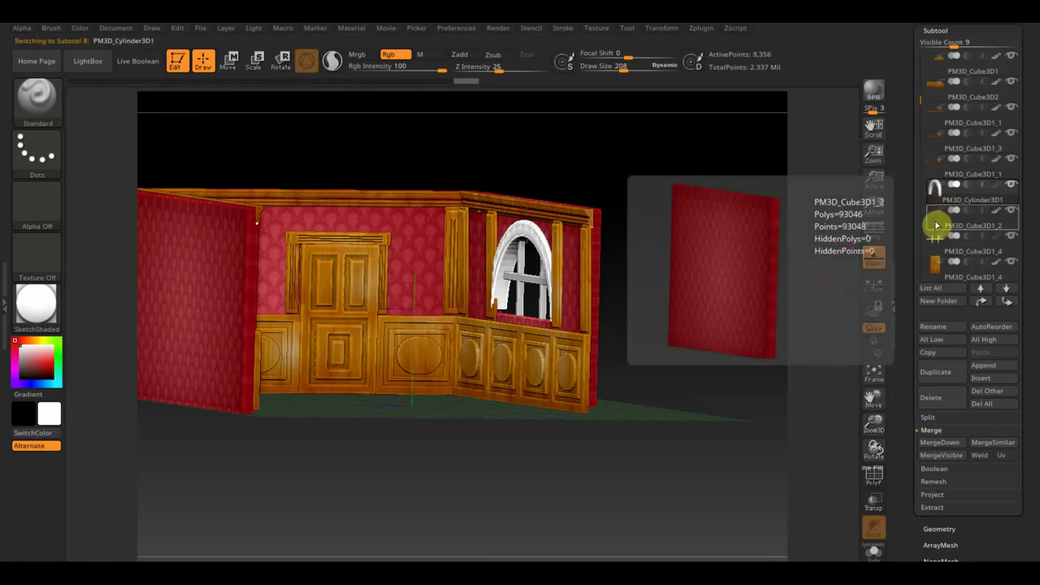
{"action": "left_click", "coordinate": [936, 227]}
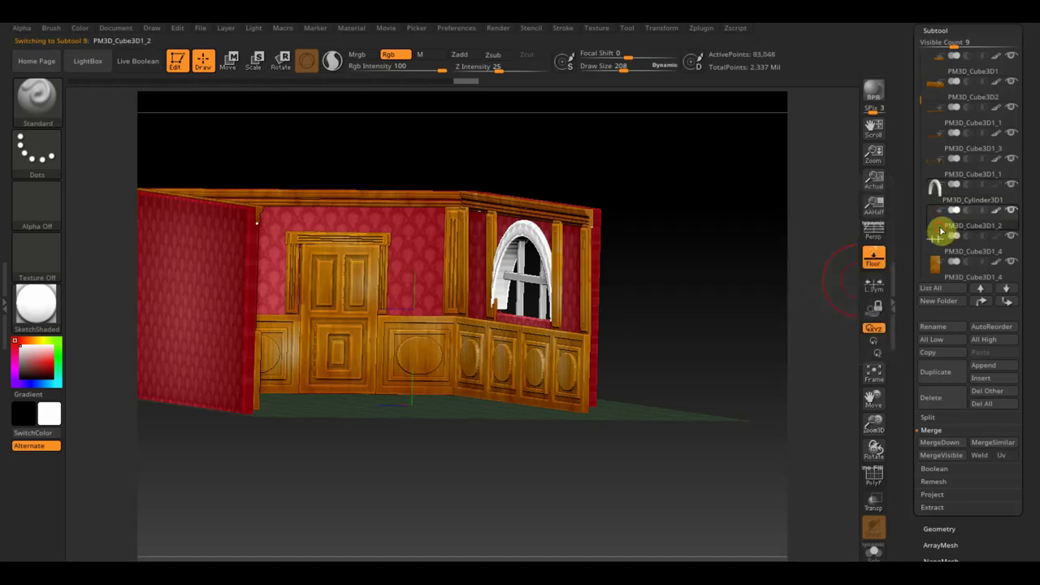
{"action": "double_click", "coordinate": [1008, 305]}
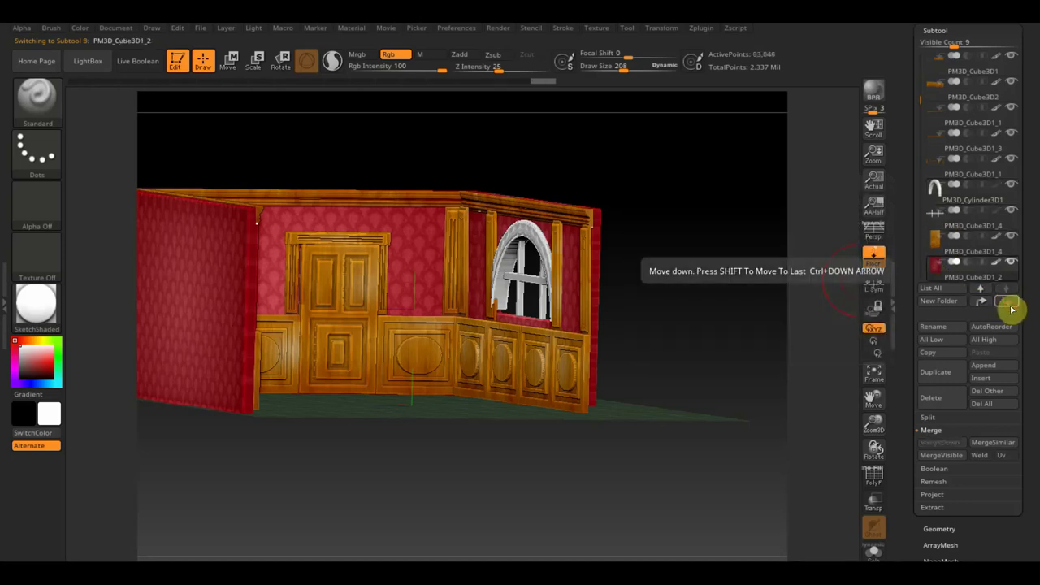
- Merge the arched window frame down into the window crossbars subtool
{"action": "left_click", "coordinate": [936, 201]}
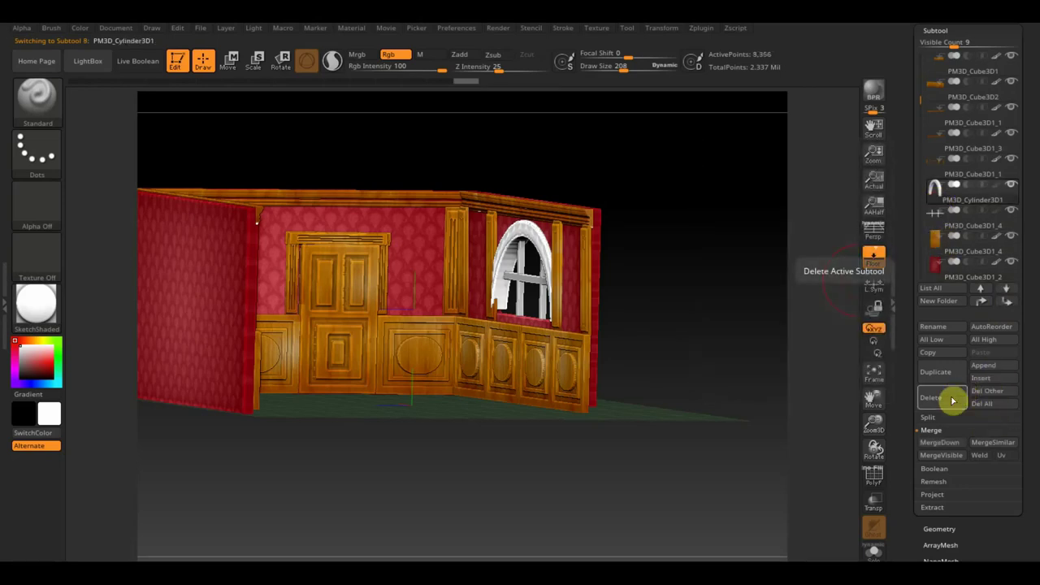
{"action": "left_click", "coordinate": [957, 444]}
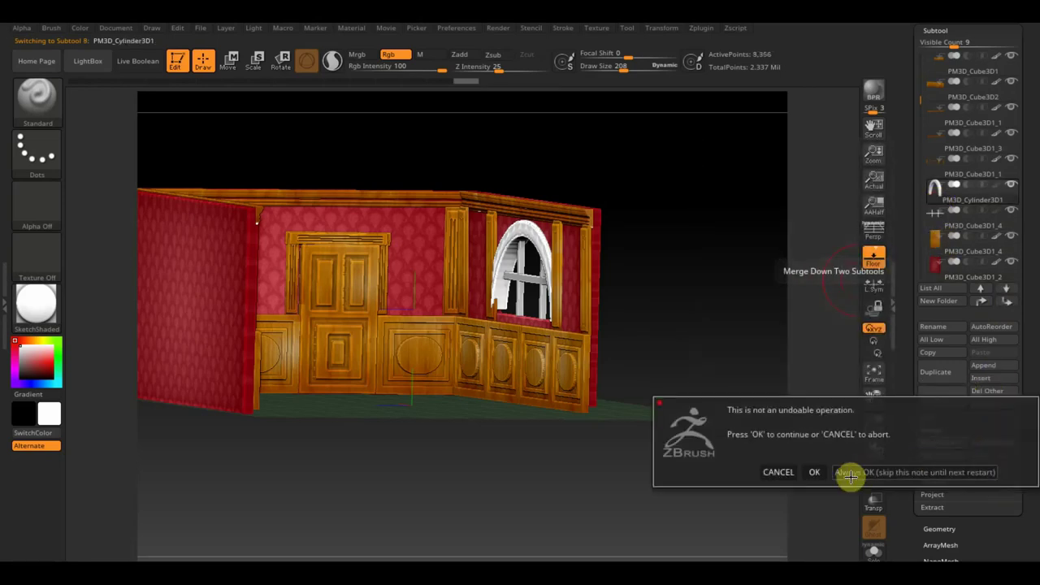
{"action": "left_click", "coordinate": [814, 471]}
{"action": "mouse_move", "coordinate": [972, 98]}
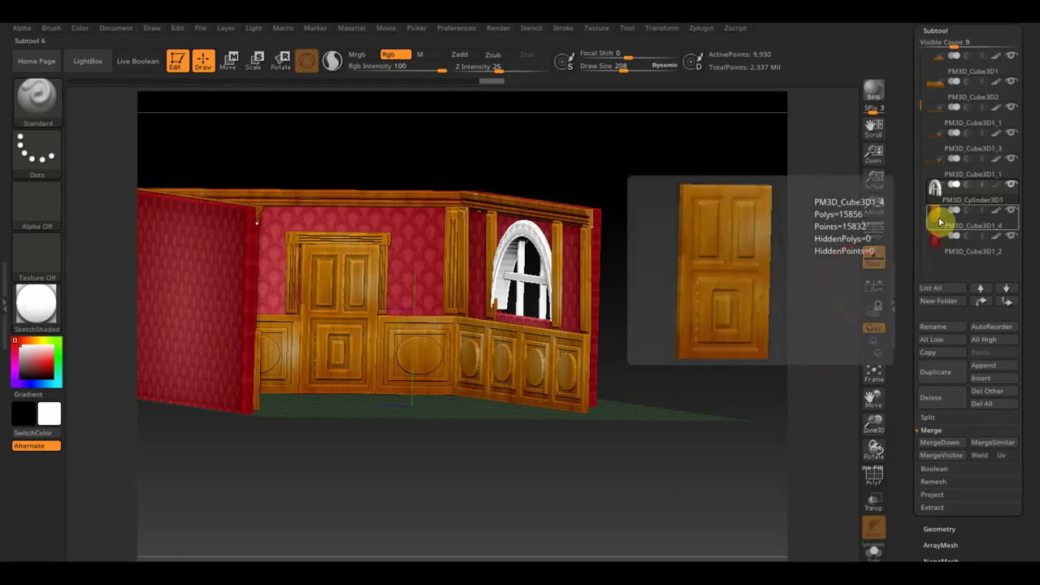
- Select the wainscot and PM3D_Cube3D1_1 trim subtools and view the room frontally
{"action": "left_click", "coordinate": [938, 100]}
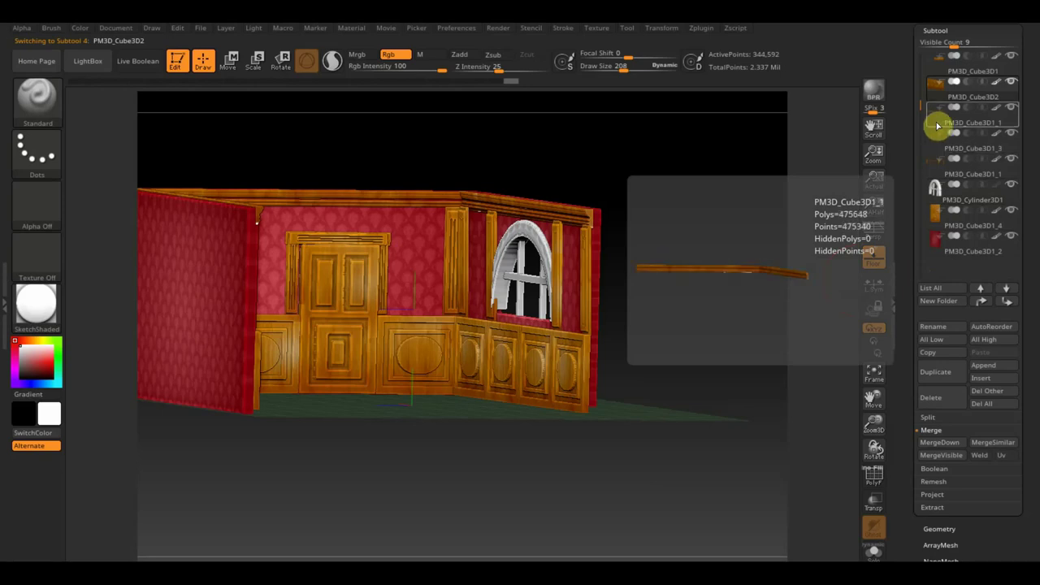
{"action": "left_click", "coordinate": [937, 125]}
{"action": "mouse_move", "coordinate": [745, 239]}
{"action": "left_mouse_down"}
{"action": "mouse_move", "coordinate": [717, 235]}
{"action": "mouse_move", "coordinate": [740, 285]}
{"action": "mouse_move", "coordinate": [621, 284]}
{"action": "left_mouse_up"}
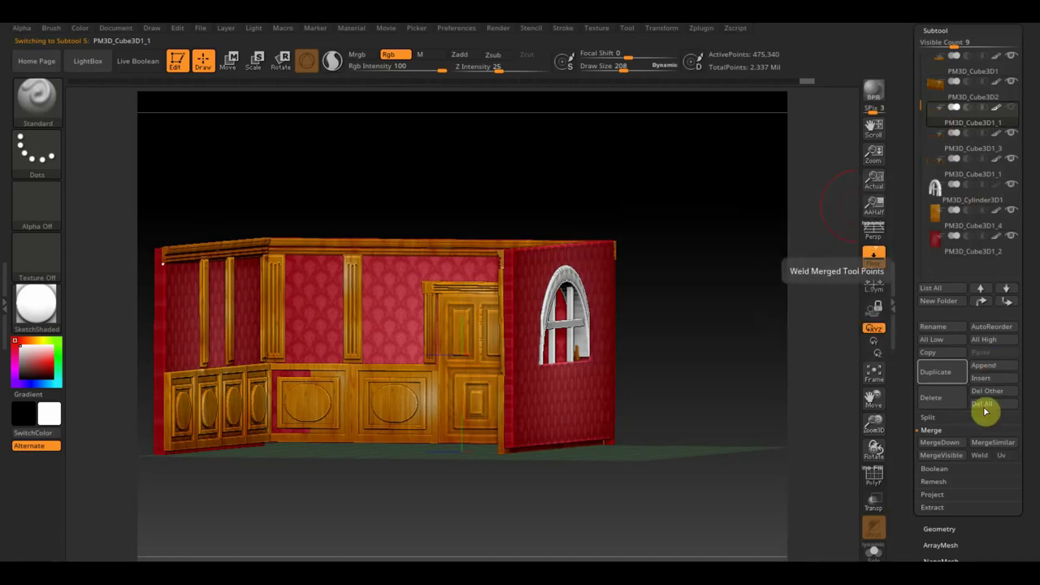
- Merge the trim subtool down into its neighbour and confirm
{"action": "left_click", "coordinate": [951, 445]}
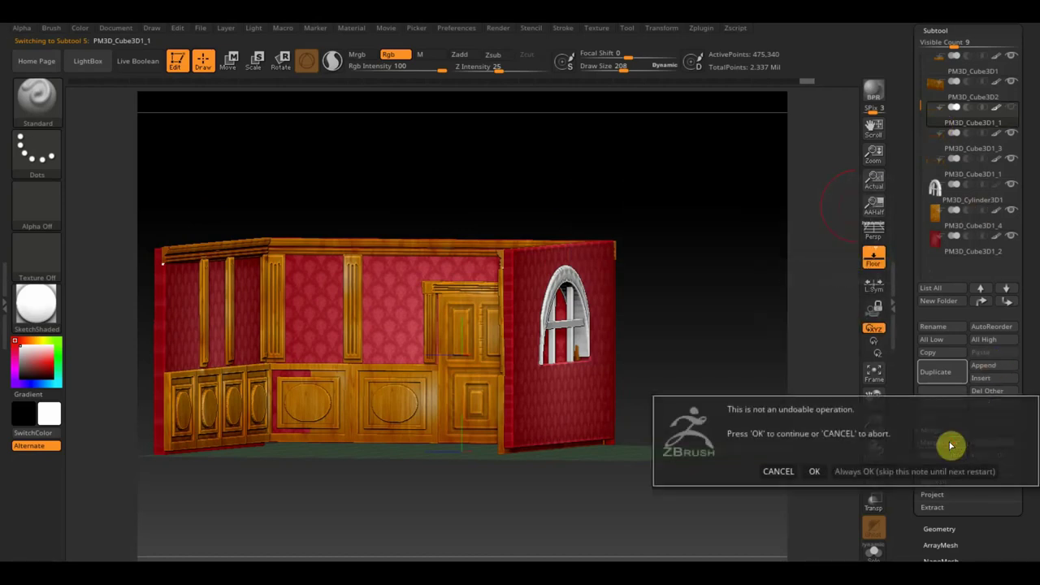
{"action": "left_click", "coordinate": [814, 471]}
{"action": "mouse_move", "coordinate": [971, 122]}
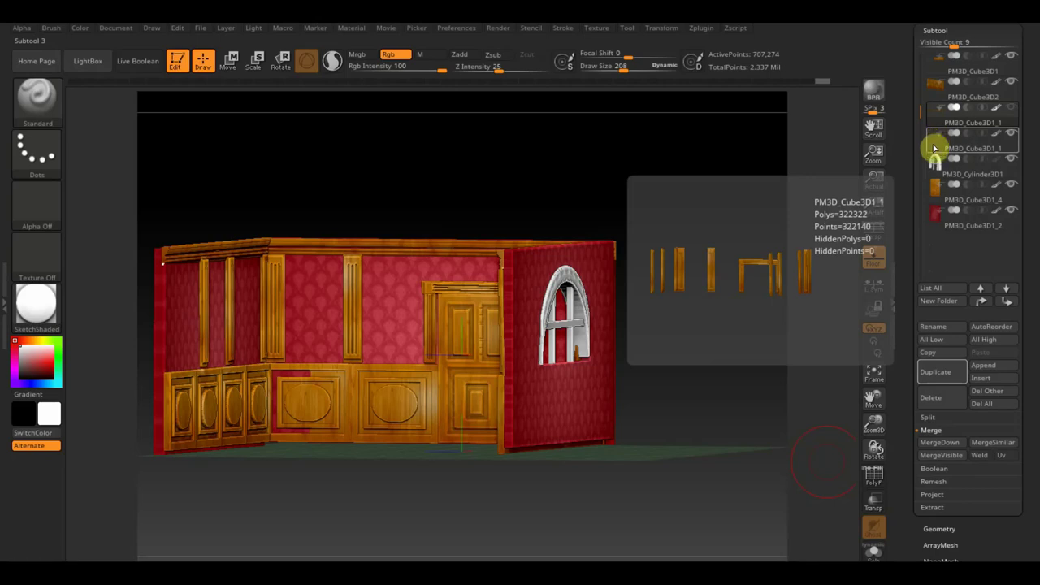
{"action": "left_click", "coordinate": [934, 149]}
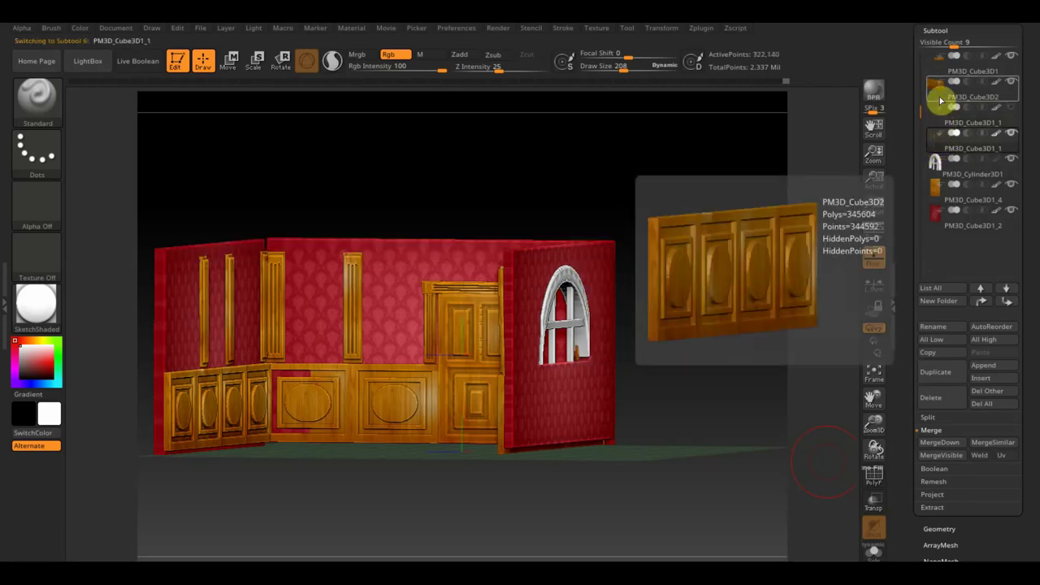
- Merge the PM3D_Cube3D1 wall with the wainscot, then select and solo the arched-window wall
{"action": "left_click", "coordinate": [939, 72]}
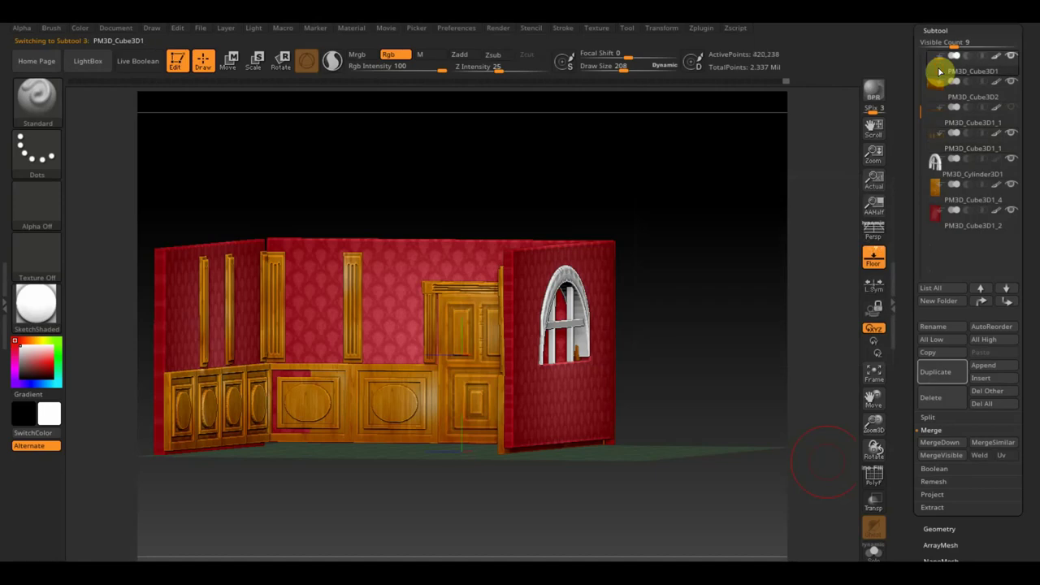
{"action": "left_click", "coordinate": [952, 446]}
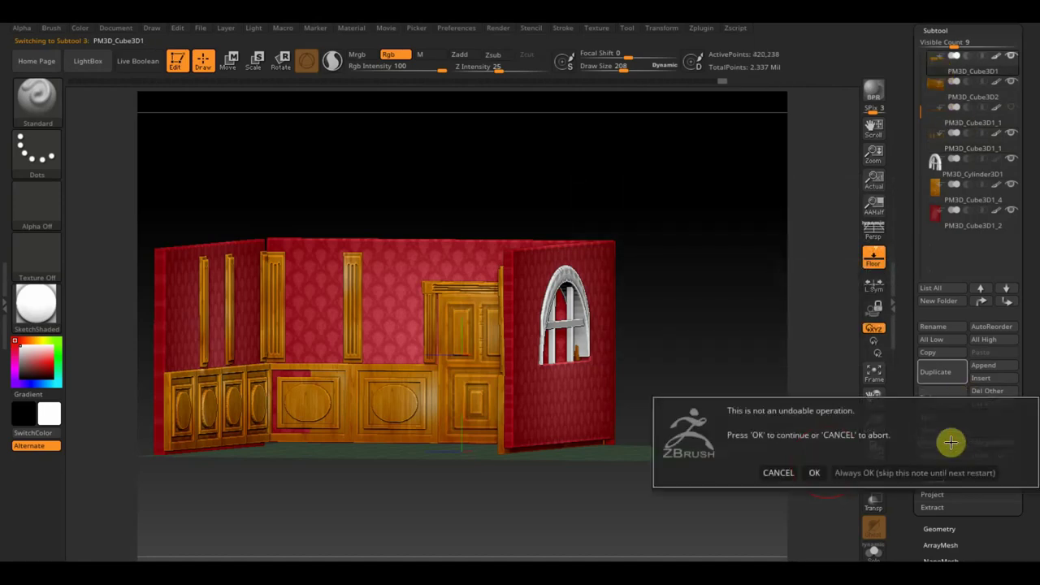
{"action": "left_click", "coordinate": [815, 471]}
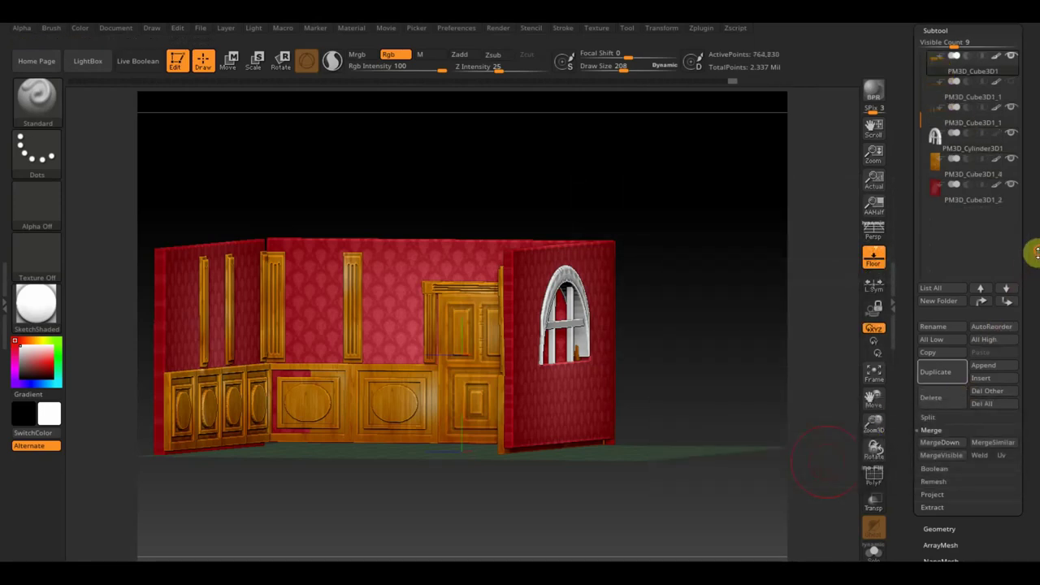
{"action": "left_click", "coordinate": [980, 287]}
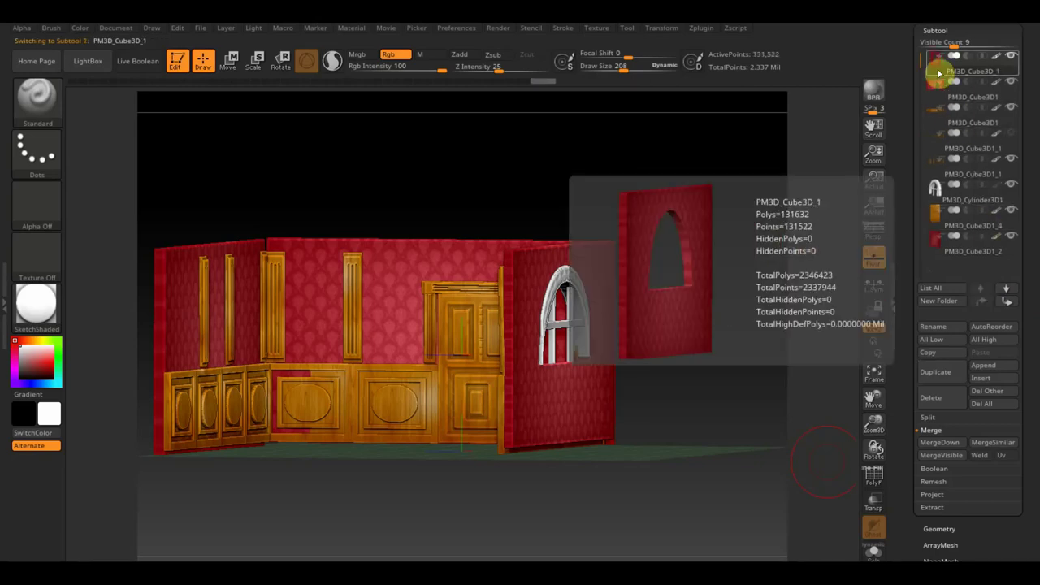
{"action": "mouse_move", "coordinate": [934, 84]}
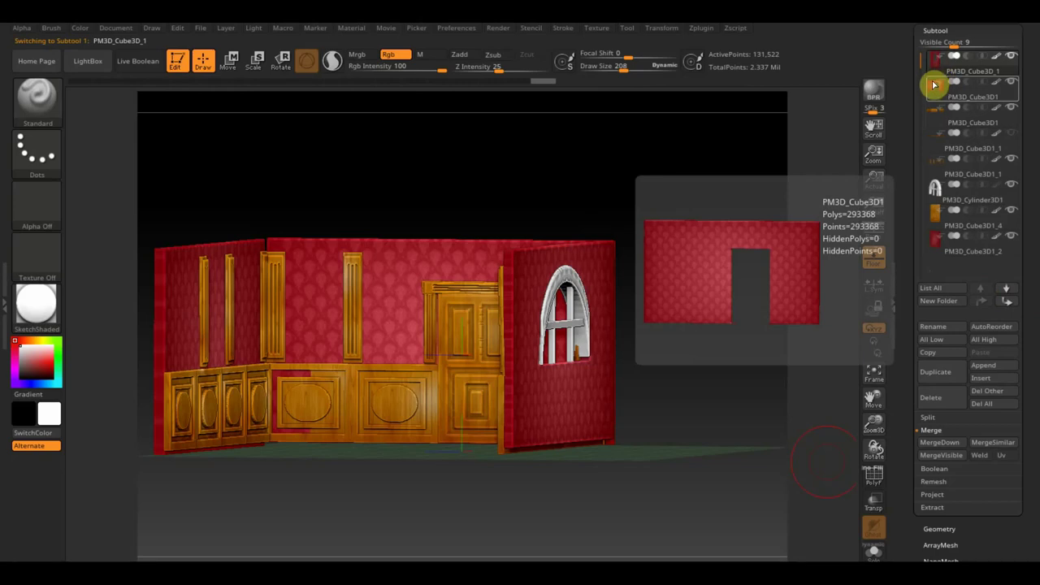
{"action": "left_click", "coordinate": [1013, 82], "text": "shift"}
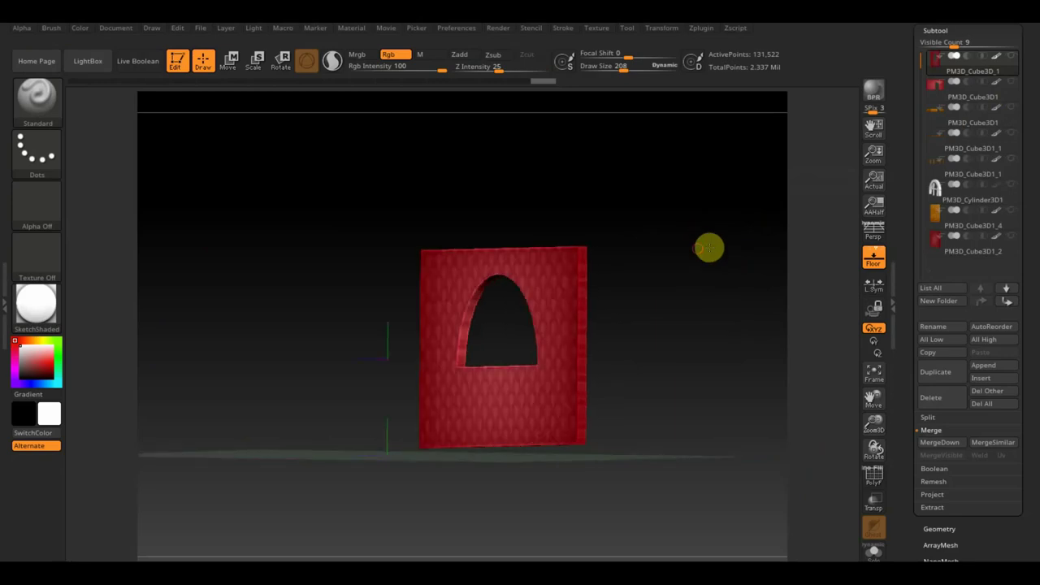
- Duplicate the arched-window wall subtool and reselect the original
{"action": "left_click_drag", "start_coordinate": [729, 238], "coordinate": [747, 249]}
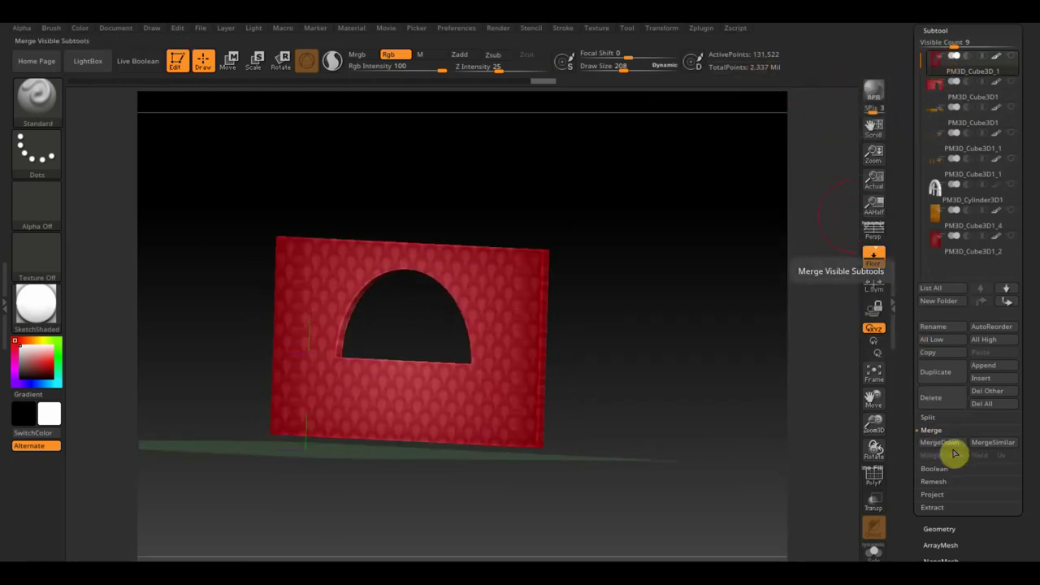
{"action": "left_click", "coordinate": [938, 374]}
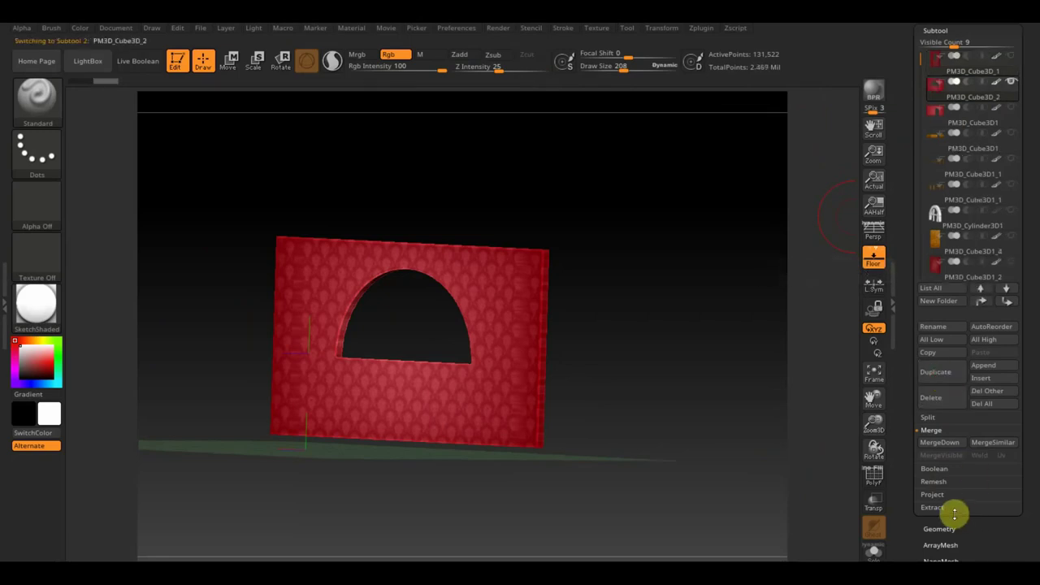
{"action": "left_click", "coordinate": [938, 78]}
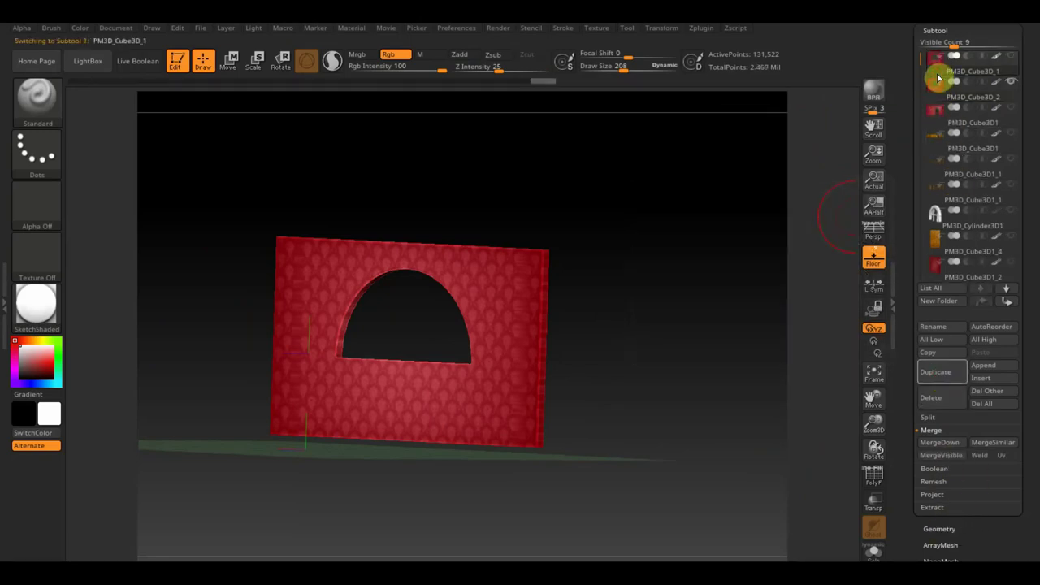
- Remesh the original wall with ZRemesher Legacy (2018) at Target Polygons 0.55
{"action": "left_click", "coordinate": [941, 528]}
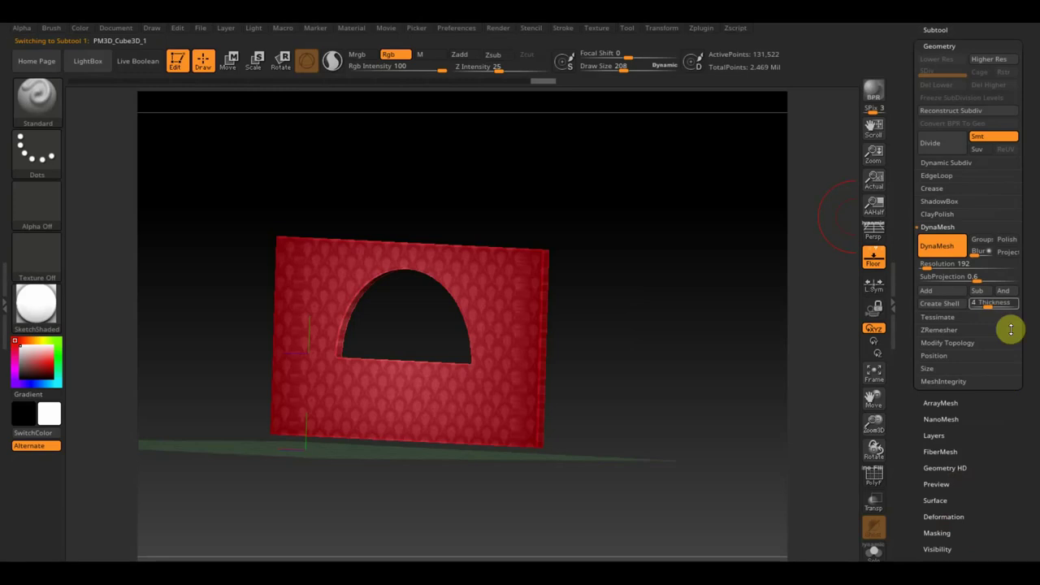
{"action": "left_click", "coordinate": [942, 331]}
{"action": "left_click_drag", "start_coordinate": [808, 323], "coordinate": [759, 340], "text": "shift"}
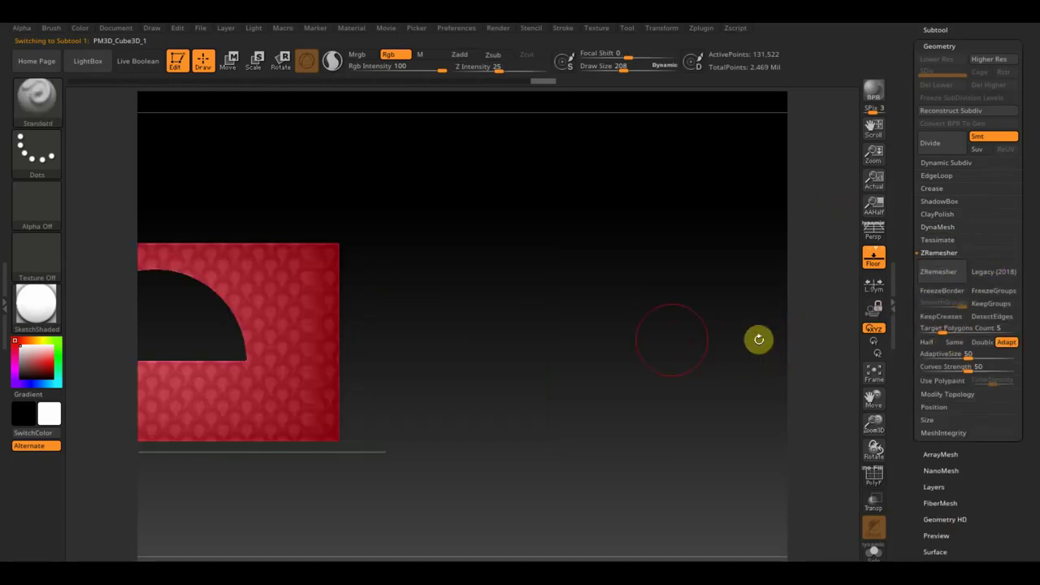
{"action": "left_click_drag", "start_coordinate": [634, 348], "coordinate": [829, 348], "text": "alt"}
{"action": "left_click", "coordinate": [987, 276]}
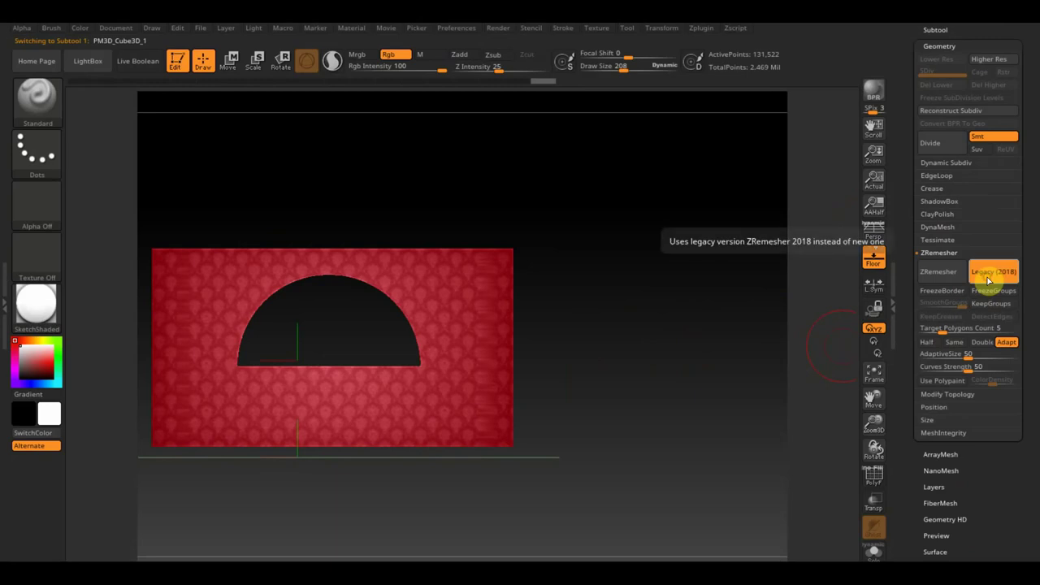
{"action": "left_click", "coordinate": [938, 329]}
{"action": "left_click_drag", "start_coordinate": [938, 331], "coordinate": [935, 334]}
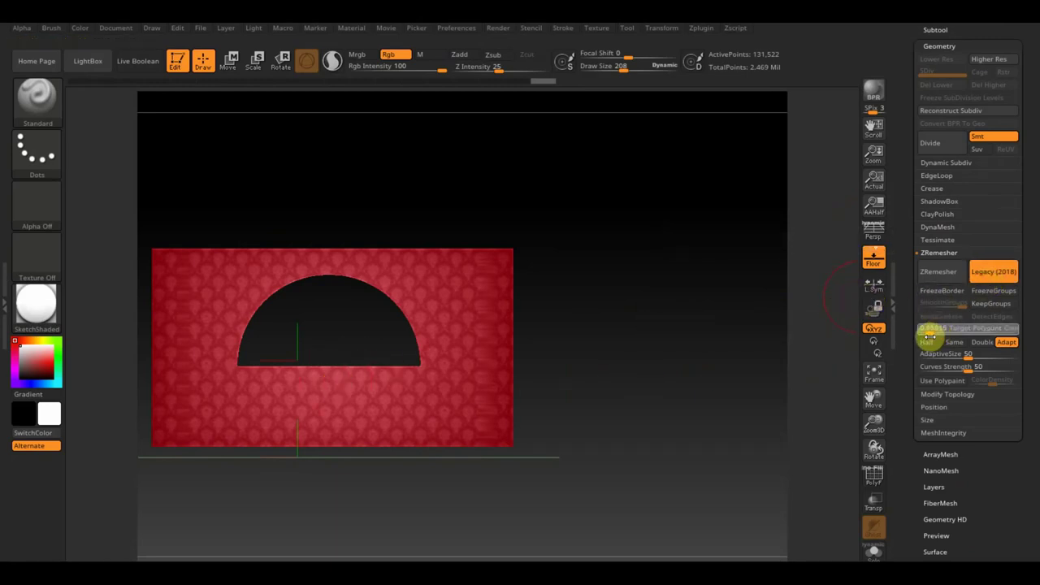
{"action": "left_click", "coordinate": [940, 274]}
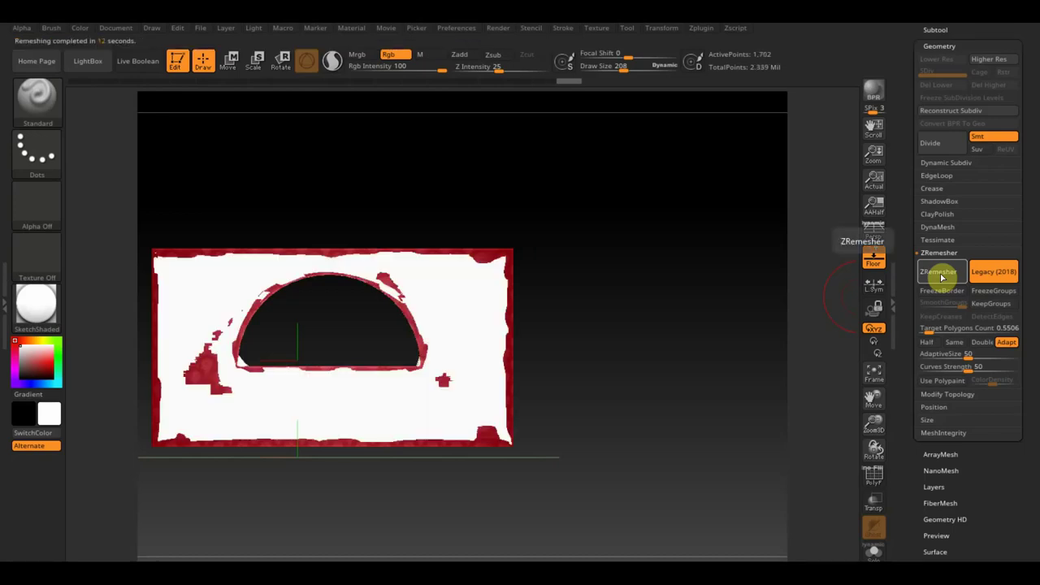
- Subdivide the remeshed wall up to five levels, reaching 435,712 points
{"action": "key", "text": "ctrl"}
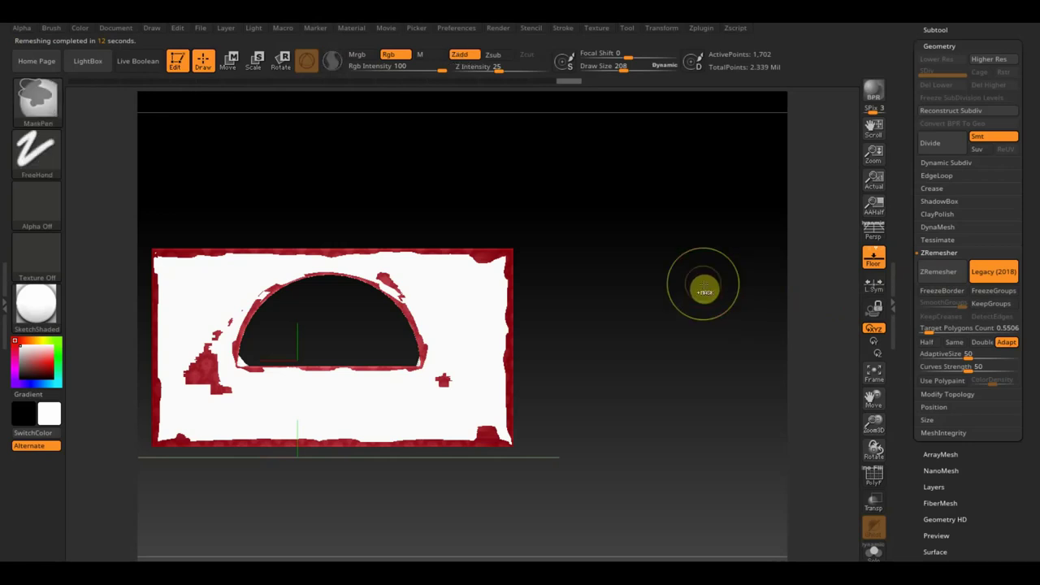
{"action": "key", "text": "ctrl+d"}
{"action": "key", "text": "ctrl+d"}
{"action": "key", "text": "ctrl+d"}
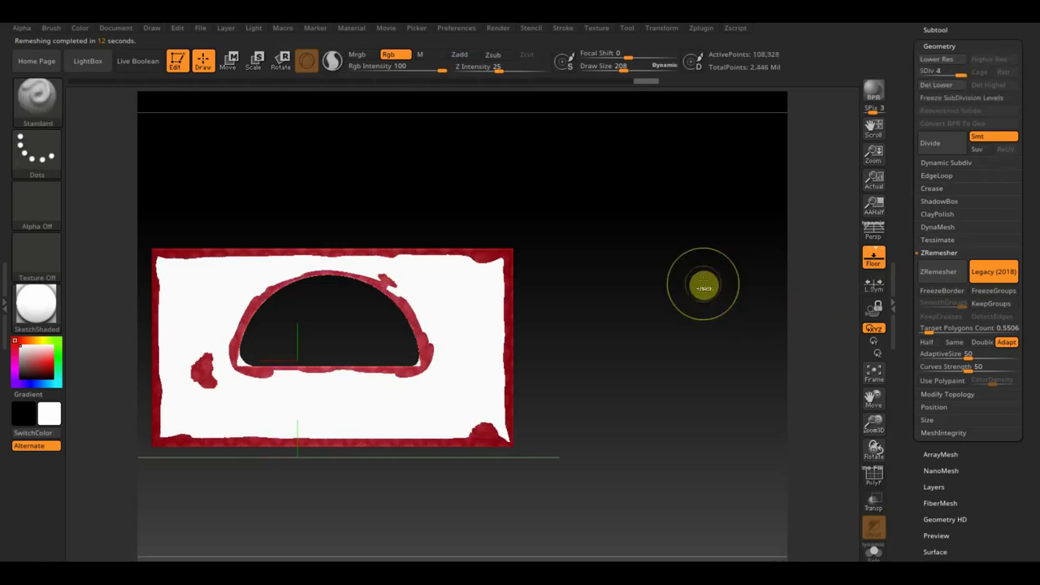
{"action": "key", "text": "ctrl"}
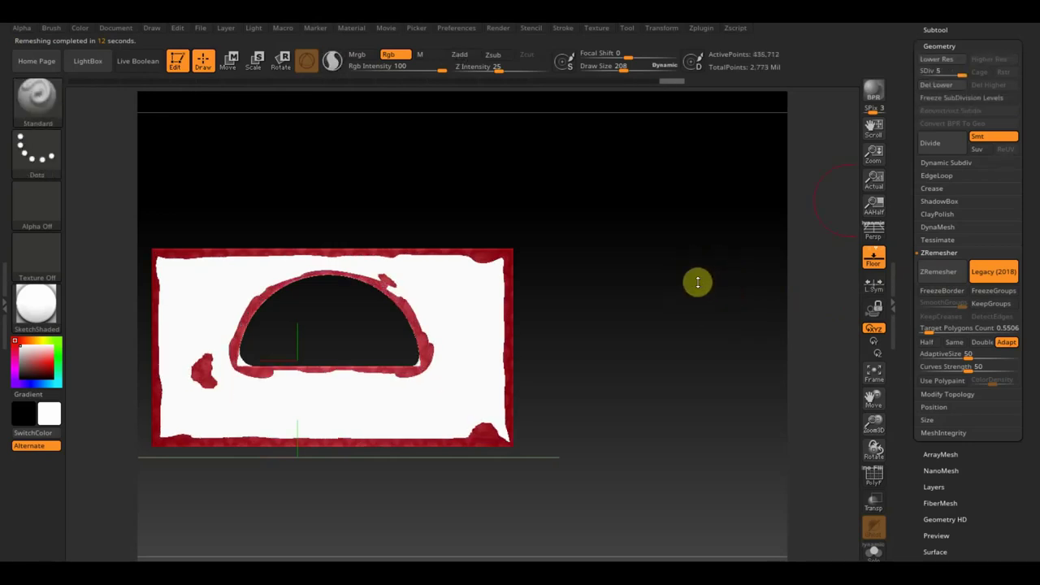
{"action": "left_click", "coordinate": [947, 31]}
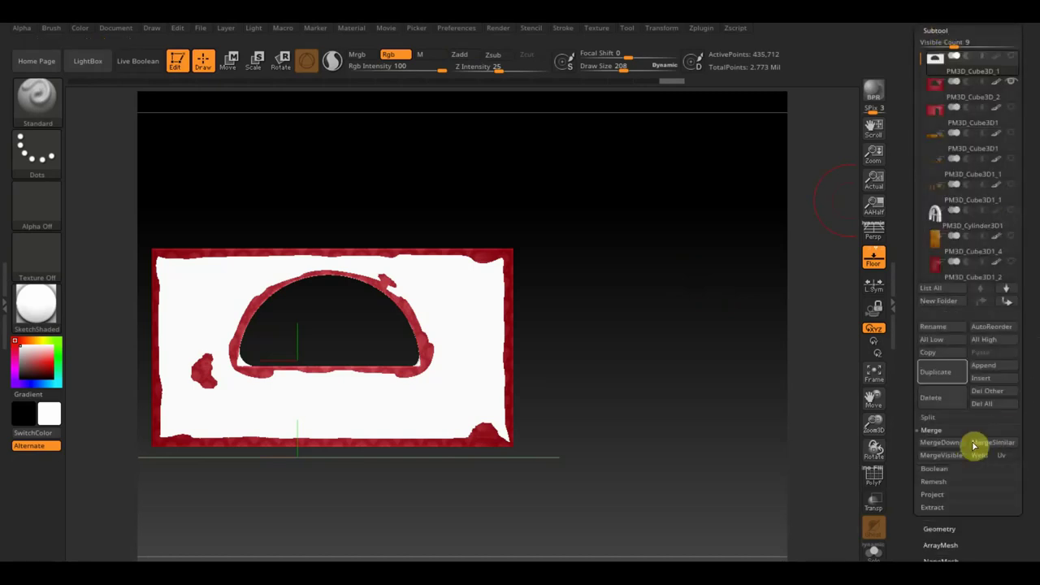
- ProjectAll from the copy onto the remeshed wall, including PolyPaint
{"action": "left_click", "coordinate": [939, 494]}
{"action": "left_click", "coordinate": [951, 502]}
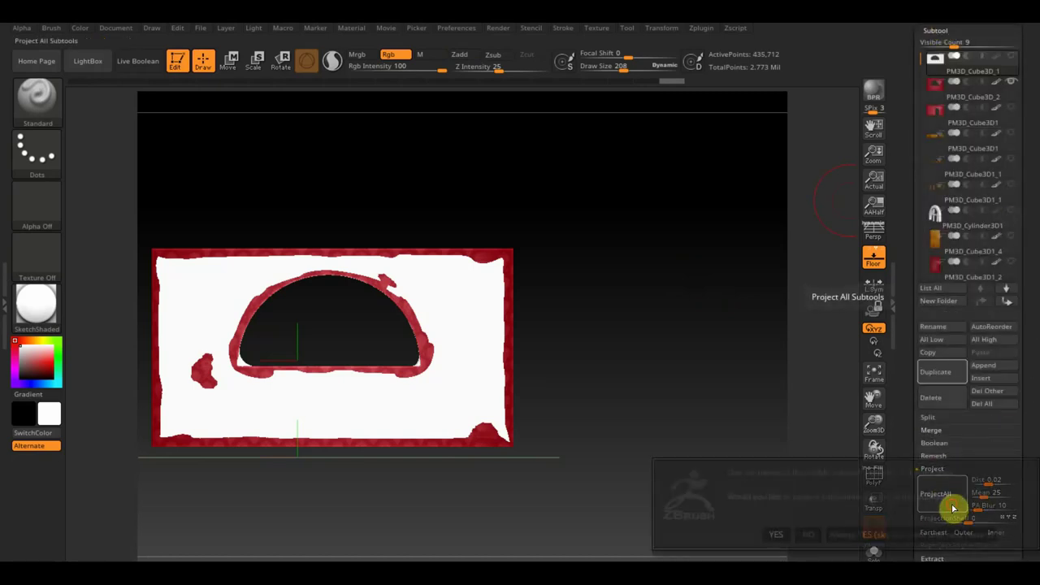
{"action": "left_click", "coordinate": [776, 533]}
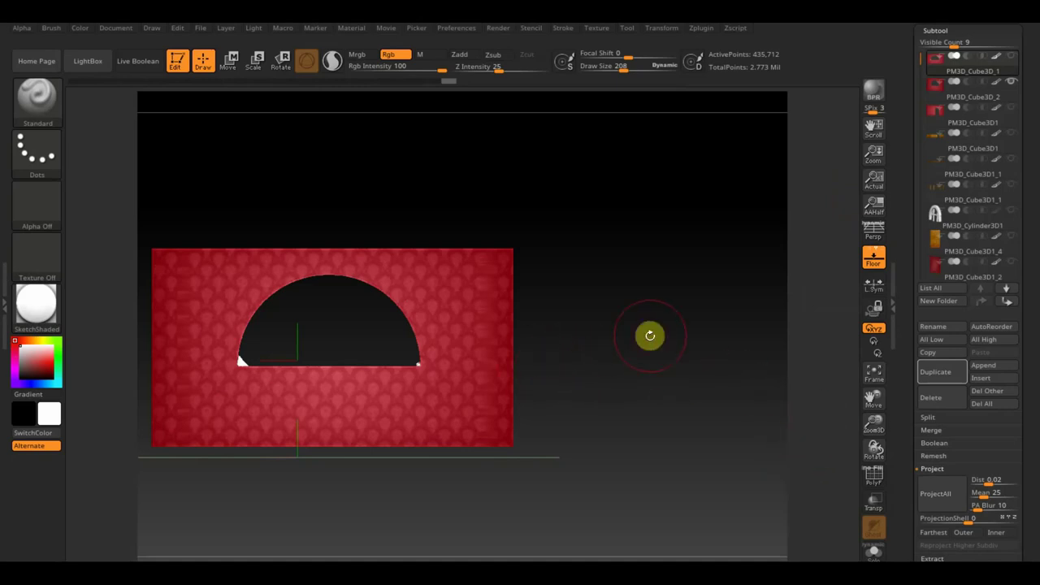
- Smooth away the white spike at the opening's left corner with a small brush
{"action": "mouse_move", "coordinate": [242, 360]}
{"action": "right_mouse_down", "text": "ctrl"}
{"action": "mouse_move", "coordinate": [471, 370]}
{"action": "mouse_move", "coordinate": [395, 260]}
{"action": "mouse_move", "coordinate": [357, 309]}
{"action": "right_mouse_up", "text": "ctrl"}
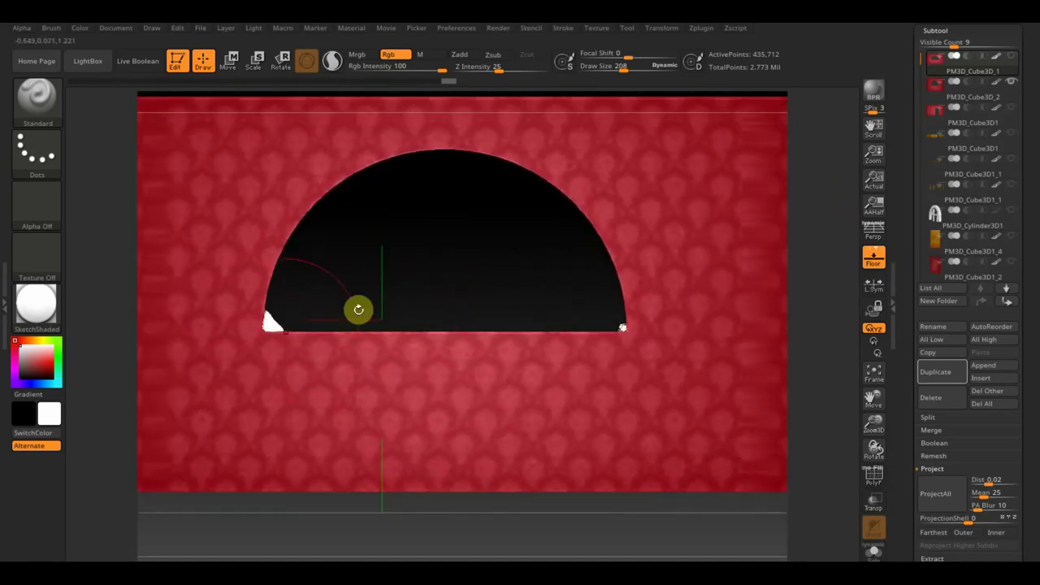
{"action": "left_click_drag", "start_coordinate": [620, 75], "coordinate": [591, 70]}
{"action": "key", "text": "shift"}
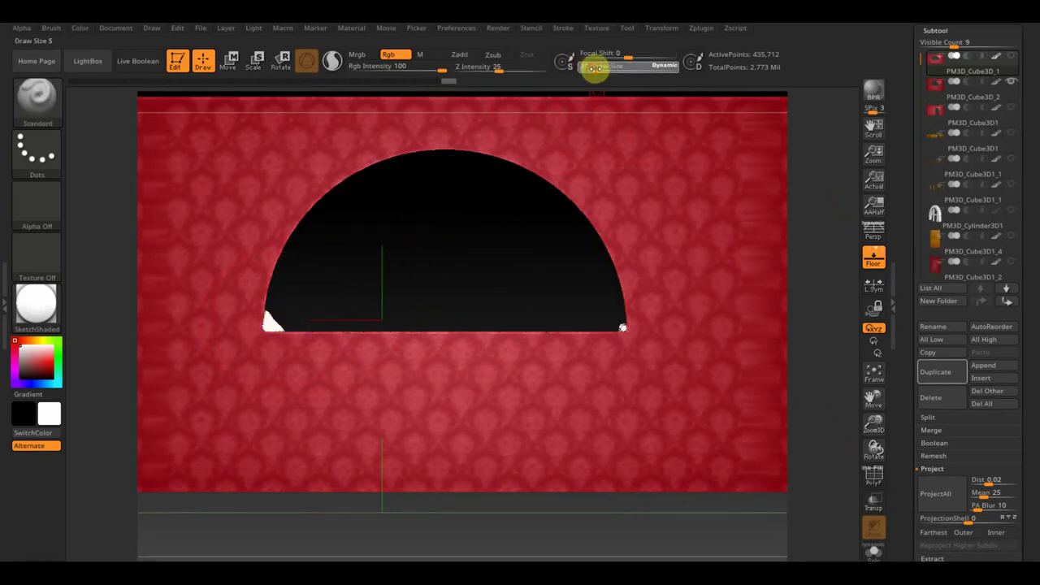
{"action": "left_click_drag", "start_coordinate": [275, 318], "coordinate": [272, 320], "text": "shift"}
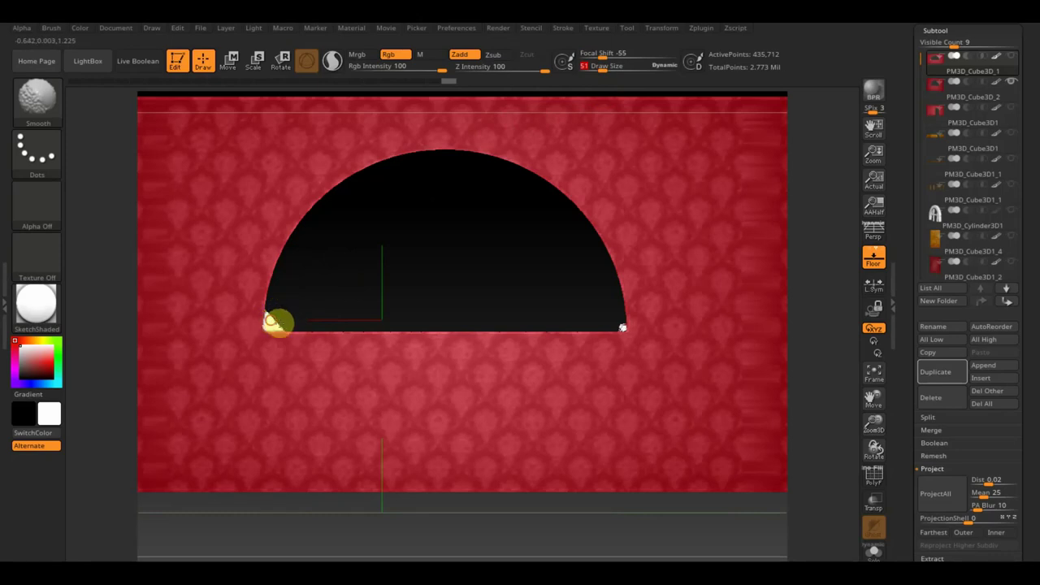
{"action": "mouse_move", "coordinate": [366, 282]}
{"action": "left_mouse_down"}
{"action": "mouse_move", "coordinate": [355, 295]}
{"action": "mouse_move", "coordinate": [484, 304]}
{"action": "left_mouse_up"}
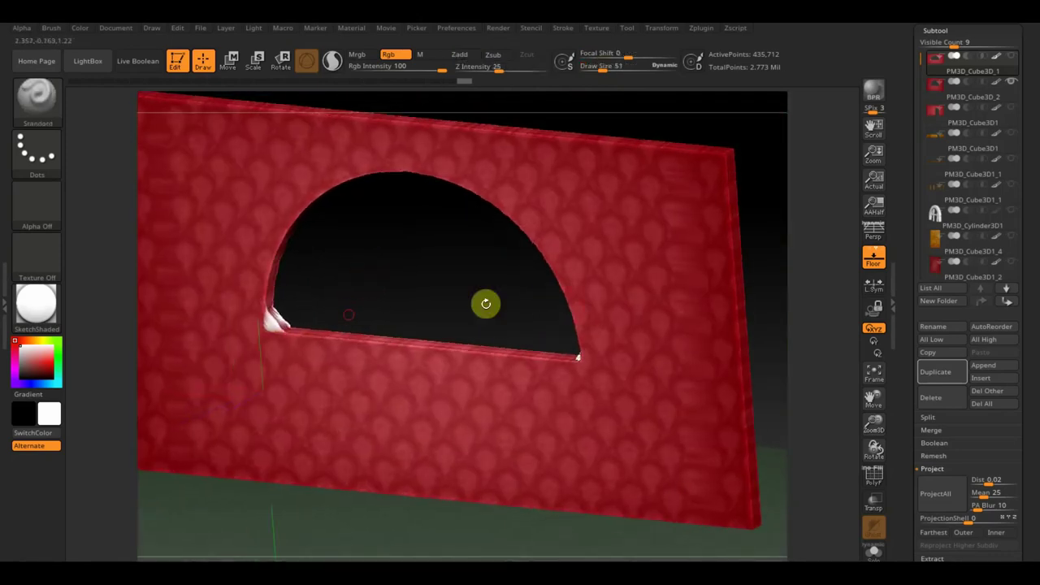
{"action": "left_click_drag", "start_coordinate": [1030, 541], "coordinate": [1028, 441]}
{"action": "left_click", "coordinate": [937, 348]}
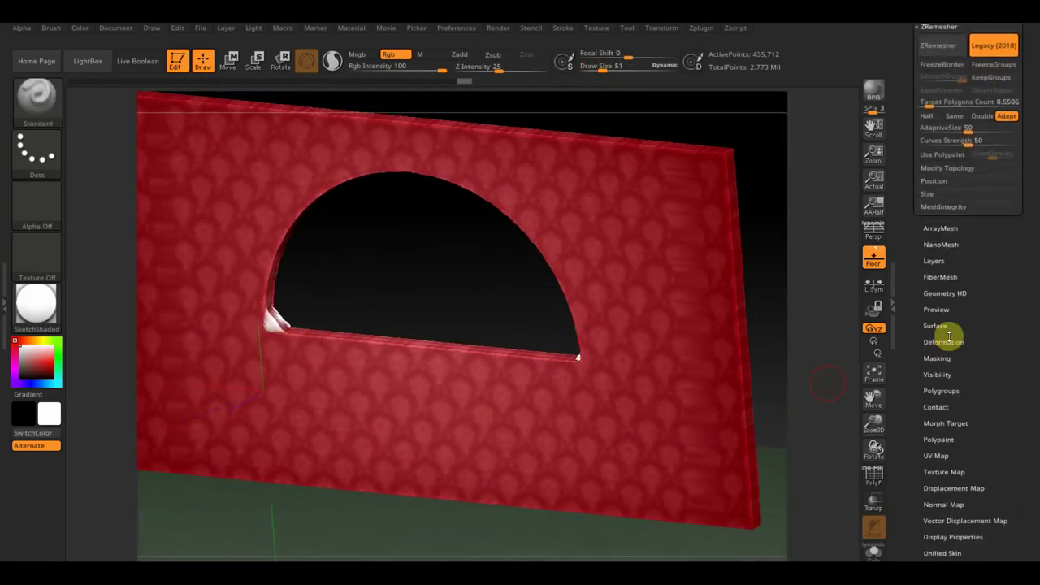
- Raise the wall's subdivision level back to 5 and view it front-on
{"action": "scroll", "coordinate": [1029, 283], "scroll_direction": "up", "scroll_amount": 3}
{"action": "left_click_drag", "start_coordinate": [974, 114], "coordinate": [899, 114]}
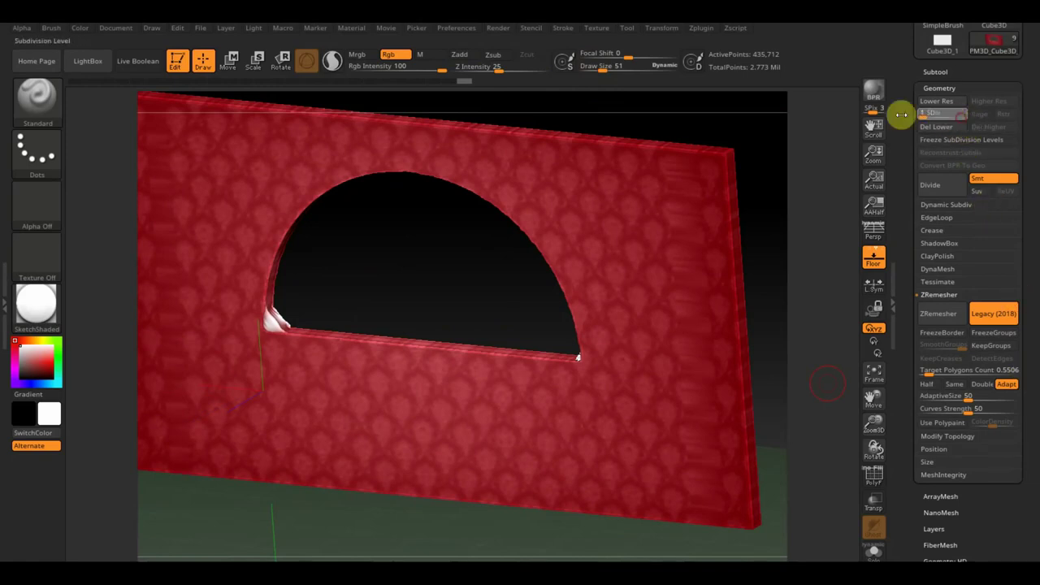
{"action": "mouse_move", "coordinate": [761, 304]}
{"action": "left_mouse_down"}
{"action": "mouse_move", "coordinate": [770, 297]}
{"action": "mouse_move", "coordinate": [680, 306]}
{"action": "left_mouse_up"}
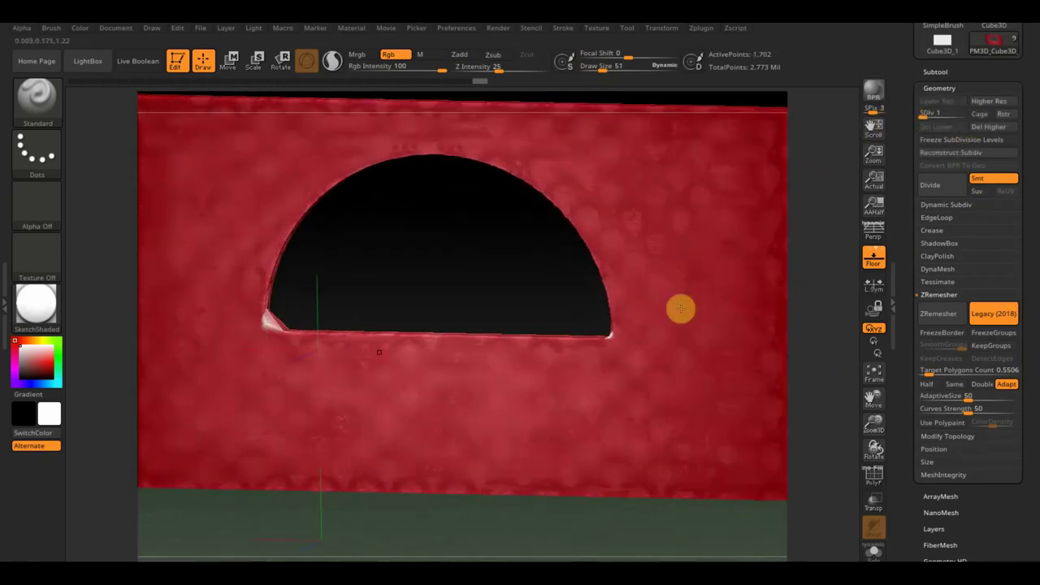
{"action": "left_click_drag", "start_coordinate": [376, 289], "coordinate": [406, 297], "text": "shift"}
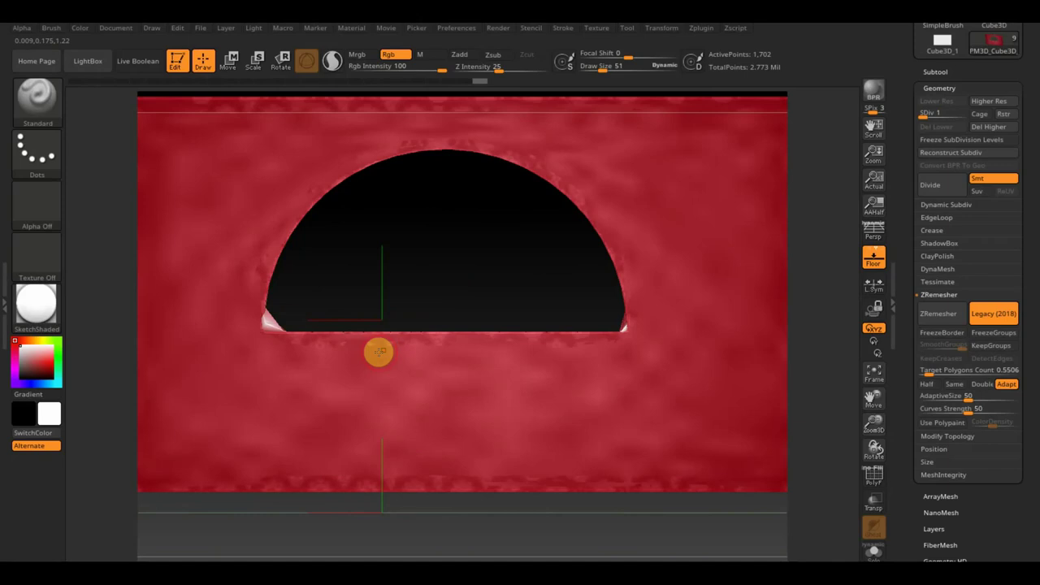
{"action": "mouse_move", "coordinate": [924, 116]}
{"action": "left_mouse_down"}
{"action": "mouse_move", "coordinate": [962, 116]}
{"action": "mouse_move", "coordinate": [901, 117]}
{"action": "left_mouse_up"}
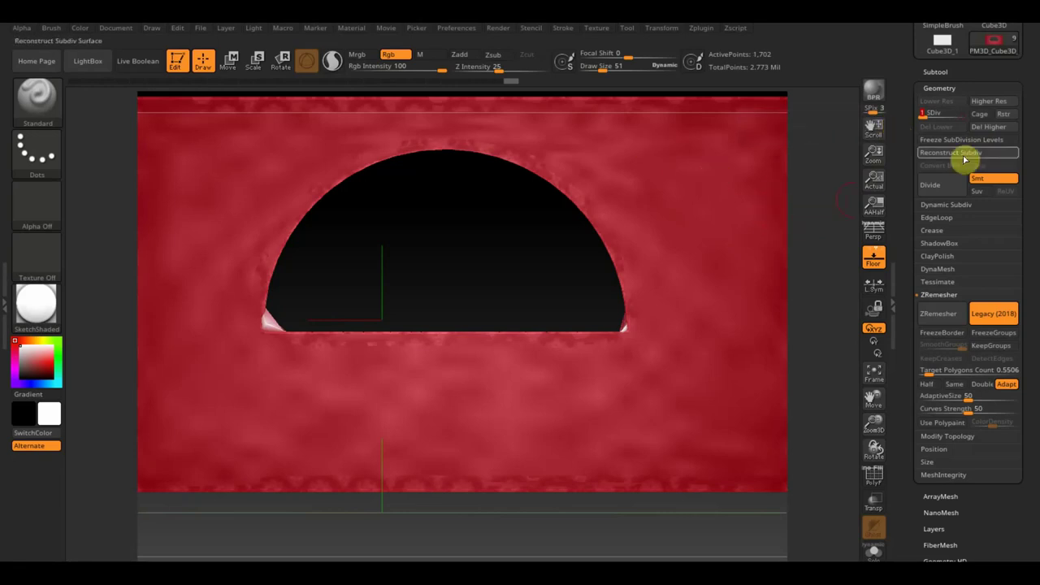
- Step back through Undo History to the pre-ZRemesher state with the crisp red pattern
{"action": "left_click", "coordinate": [935, 71]}
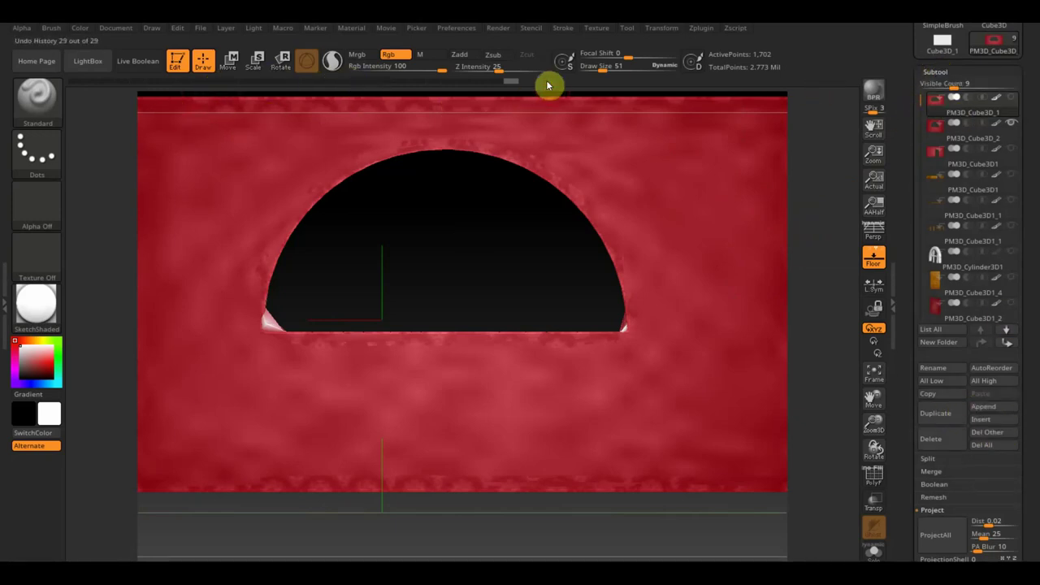
{"action": "left_click", "coordinate": [403, 86]}
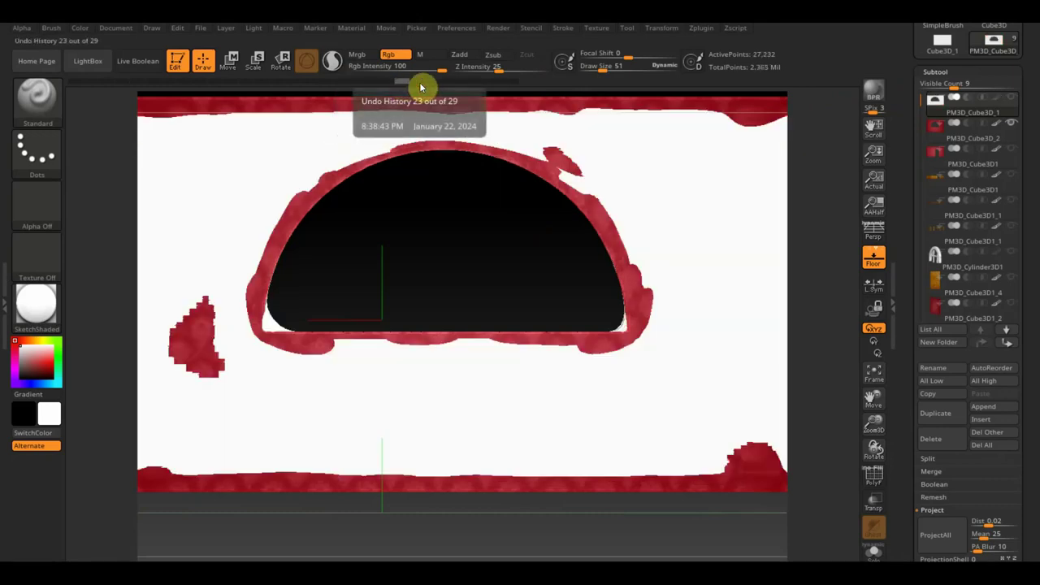
{"action": "left_click", "coordinate": [375, 85]}
{"action": "left_click", "coordinate": [321, 81]}
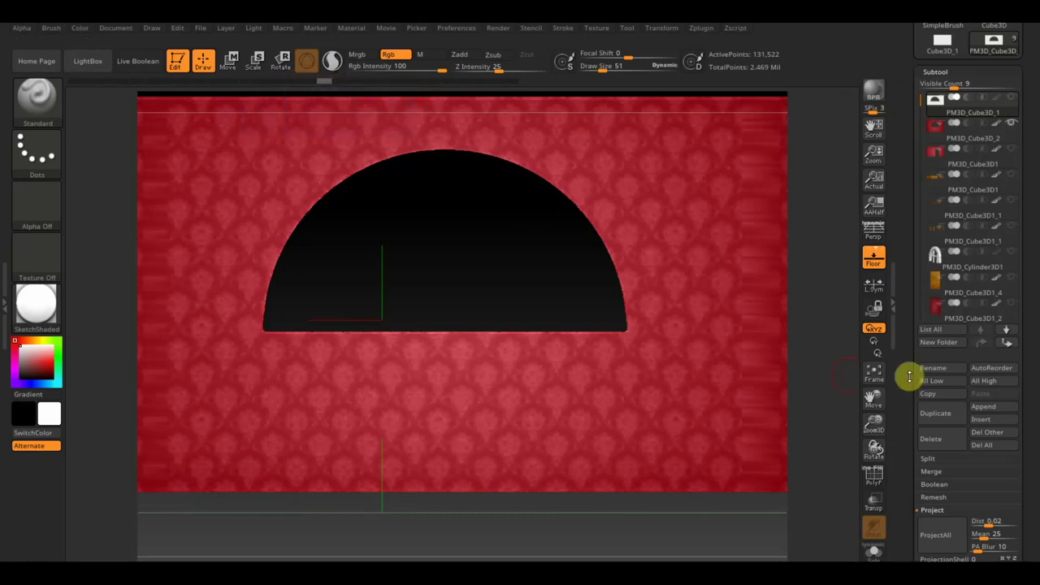
- Remesh the arched-window wall again from the Geometry settings
{"action": "left_click_drag", "start_coordinate": [1033, 548], "coordinate": [1033, 450]}
{"action": "left_click", "coordinate": [945, 483]}
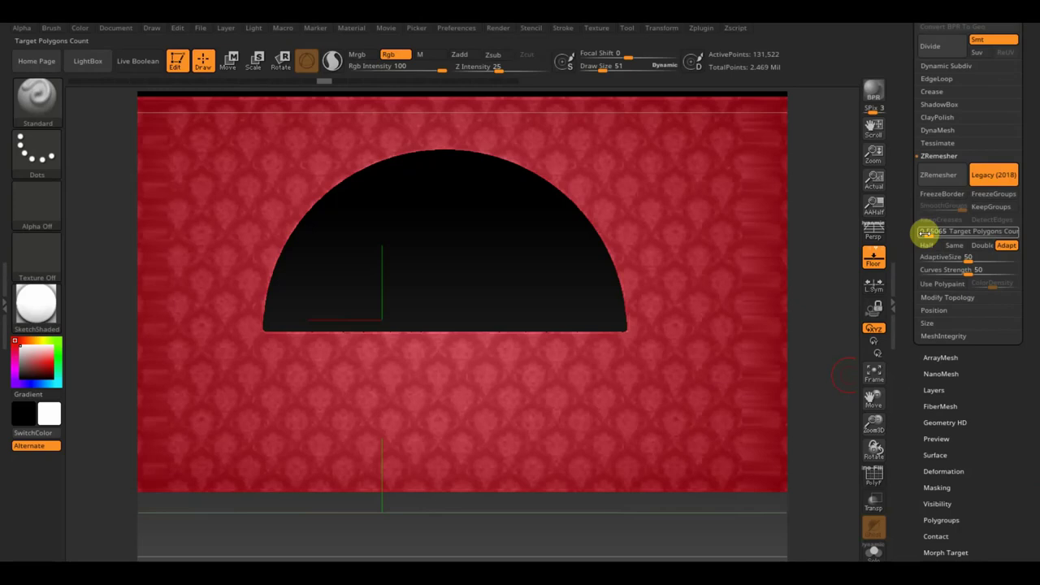
{"action": "left_click", "coordinate": [944, 178]}
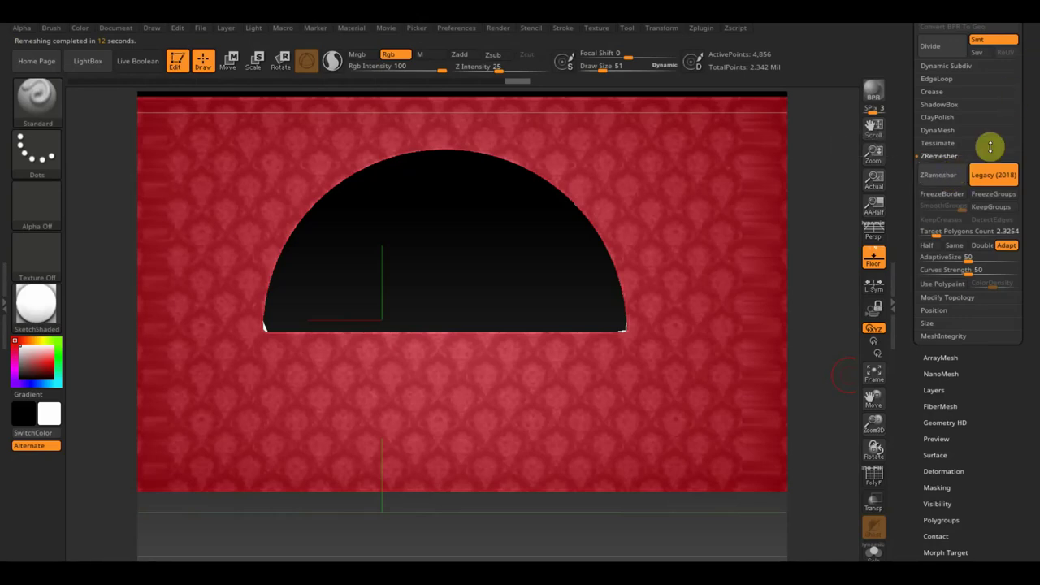
{"action": "left_click_drag", "start_coordinate": [1038, 166], "coordinate": [1032, 214]}
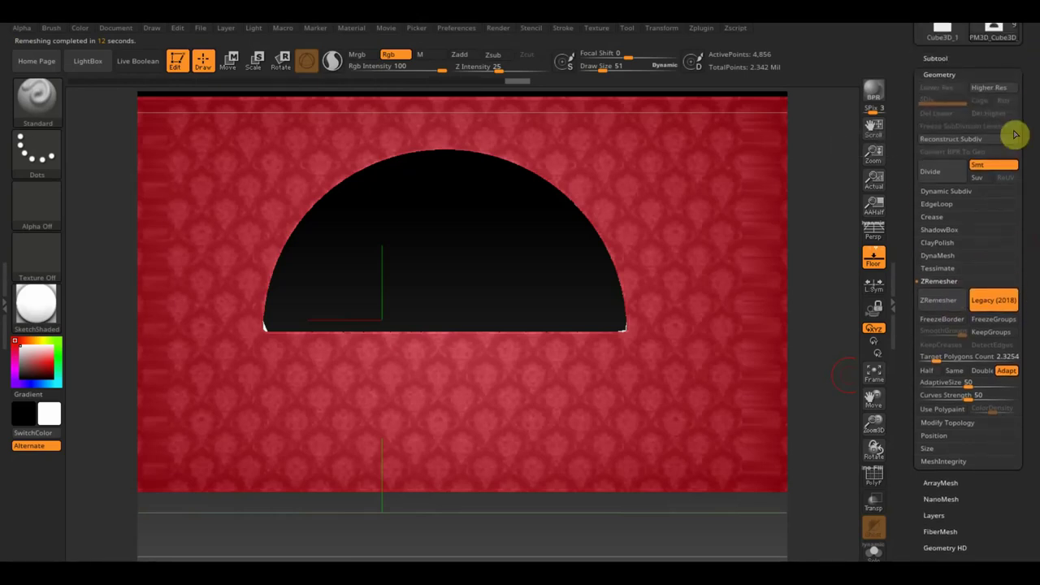
- Subdivide the remeshed wall, ProjectAll the red polypaint onto it, and hide the original
{"action": "left_click", "coordinate": [935, 56]}
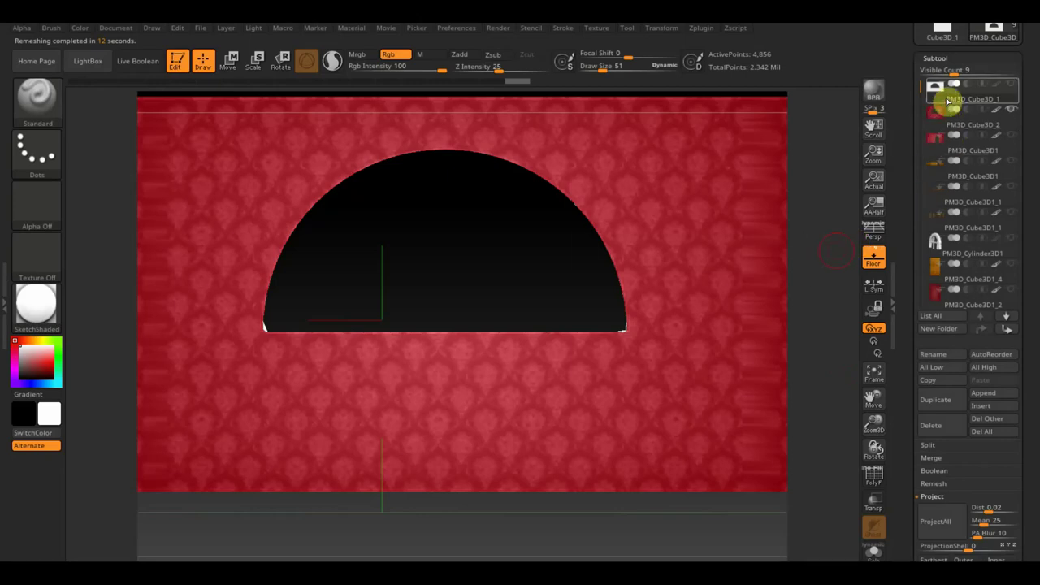
{"action": "key", "text": "ctrl"}
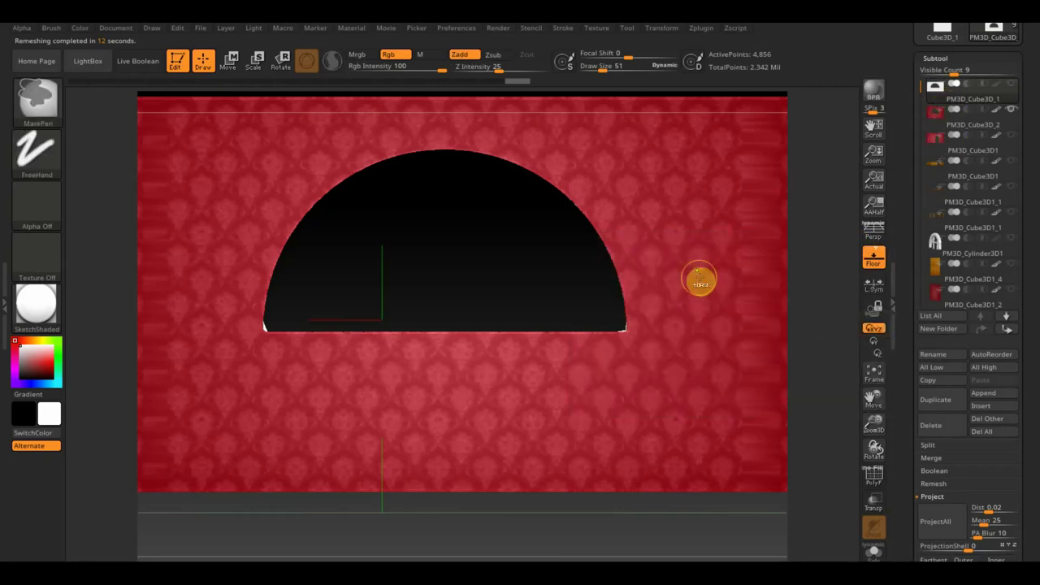
{"action": "key", "text": "ctrl+d"}
{"action": "key", "text": "ctrl+d"}
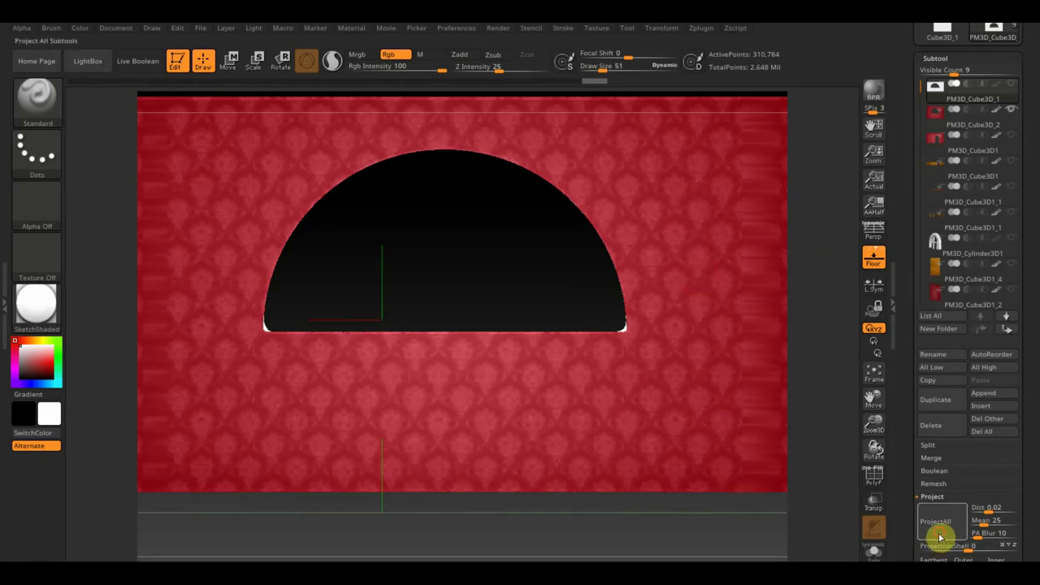
{"action": "left_click", "coordinate": [938, 527]}
{"action": "left_click", "coordinate": [776, 557]}
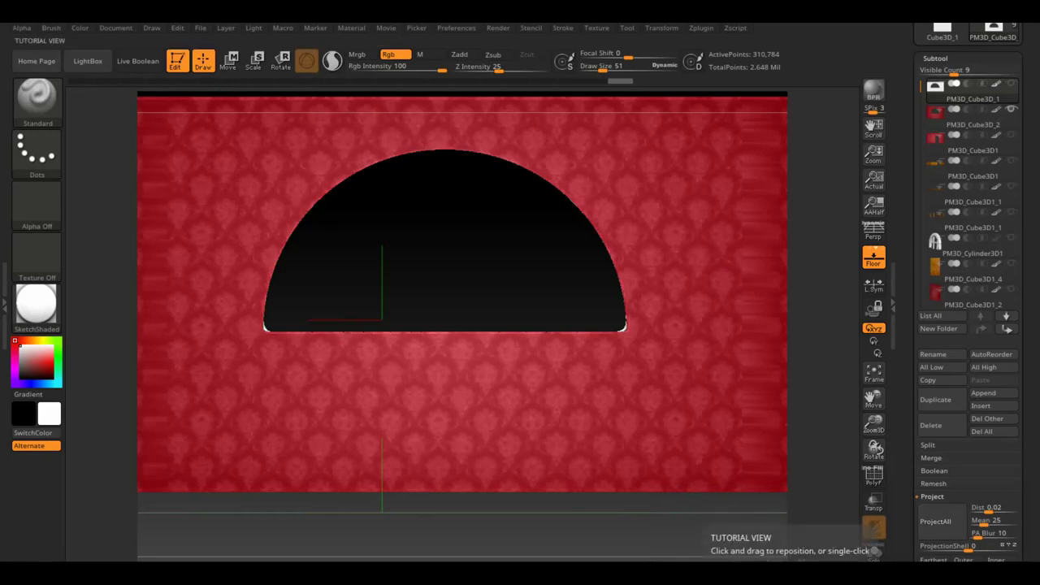
{"action": "left_click", "coordinate": [1011, 114]}
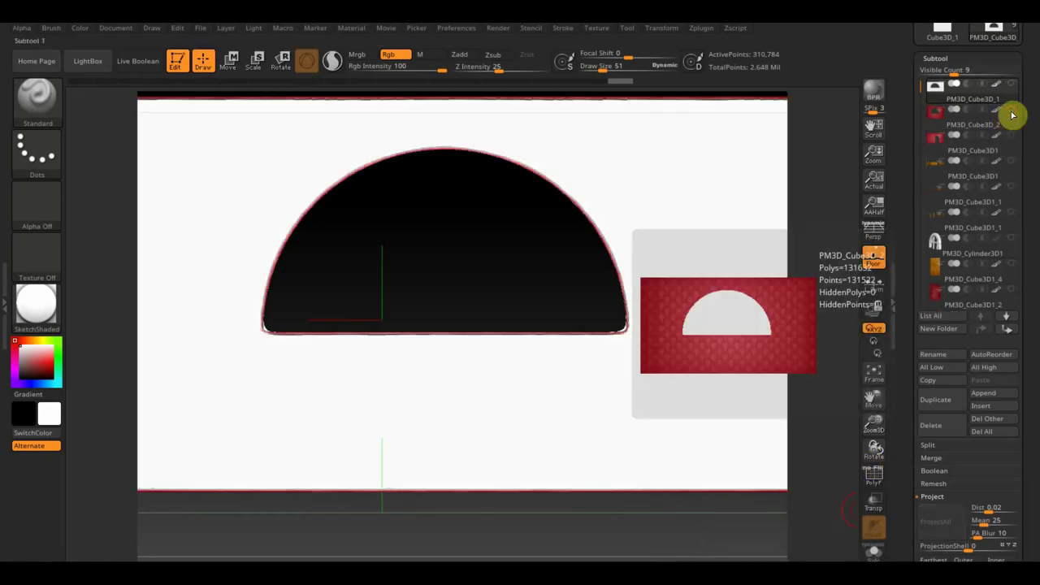
- Toggle the original red wall's visibility to compare it with the remeshed copy
{"action": "left_click", "coordinate": [1012, 115]}
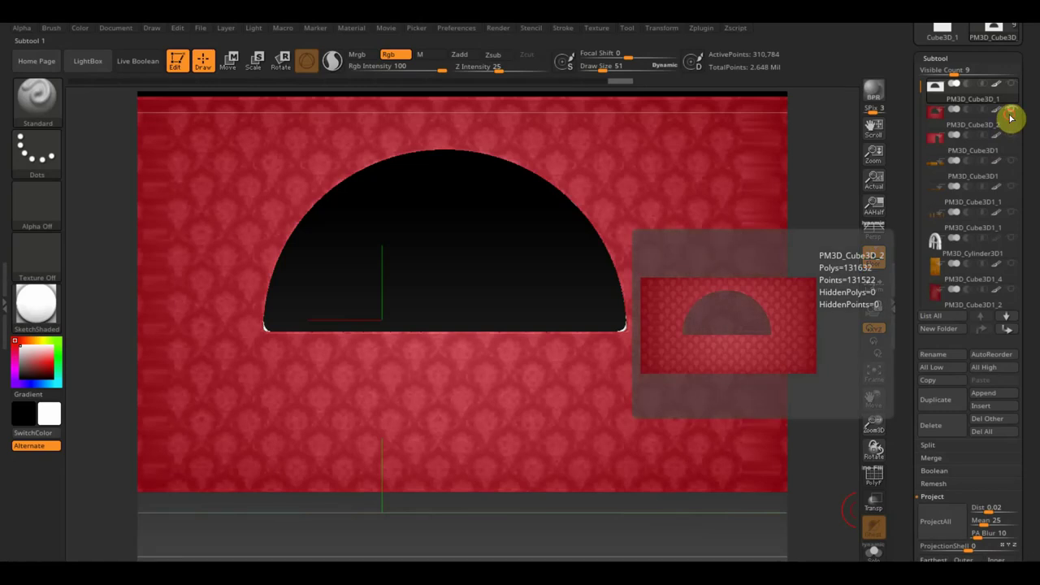
{"action": "left_click", "coordinate": [1011, 119]}
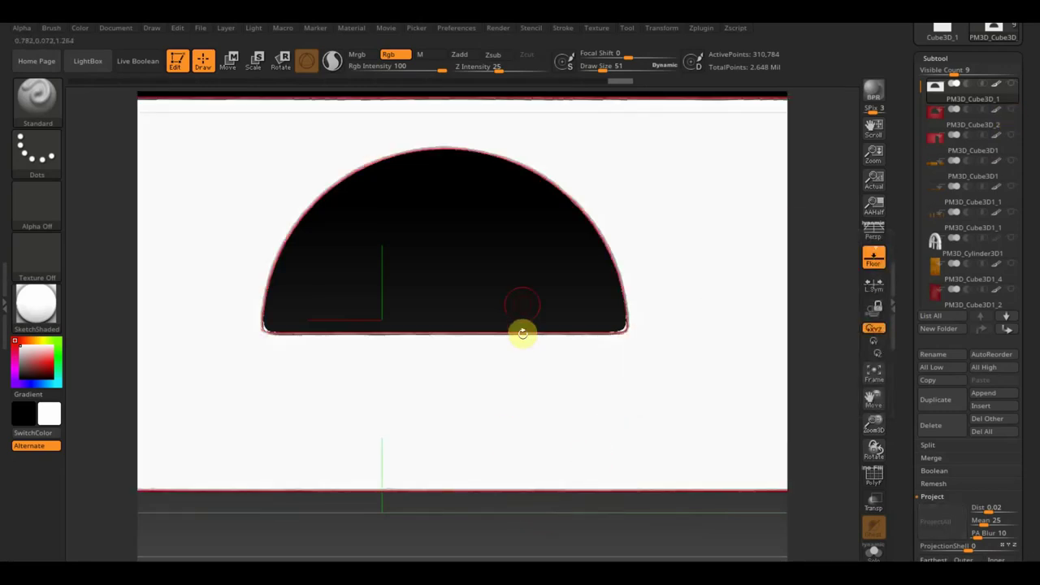
{"action": "scroll", "coordinate": [524, 284], "scroll_direction": "down", "scroll_amount": 3}
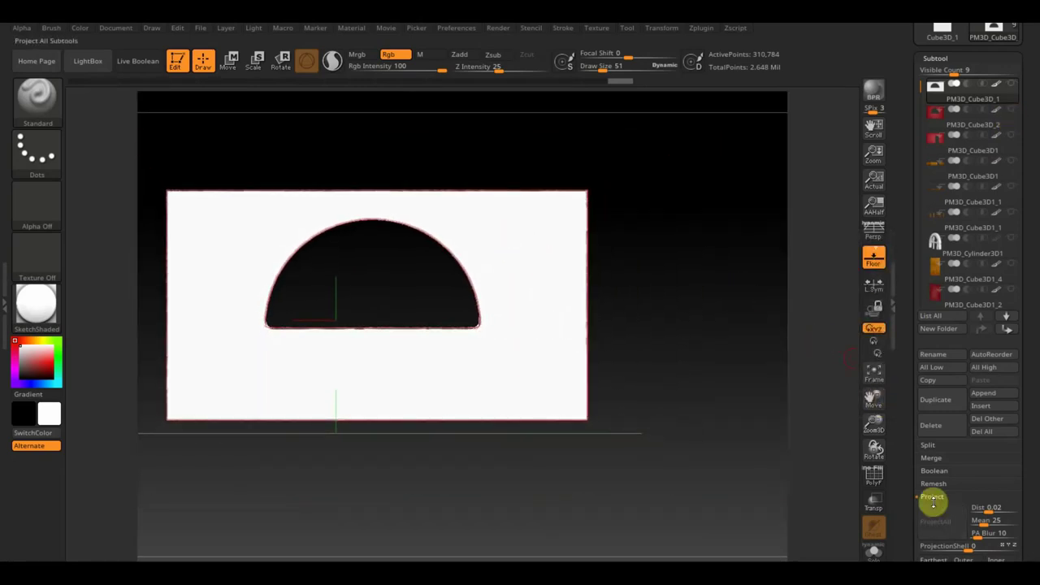
{"action": "left_click", "coordinate": [1010, 109]}
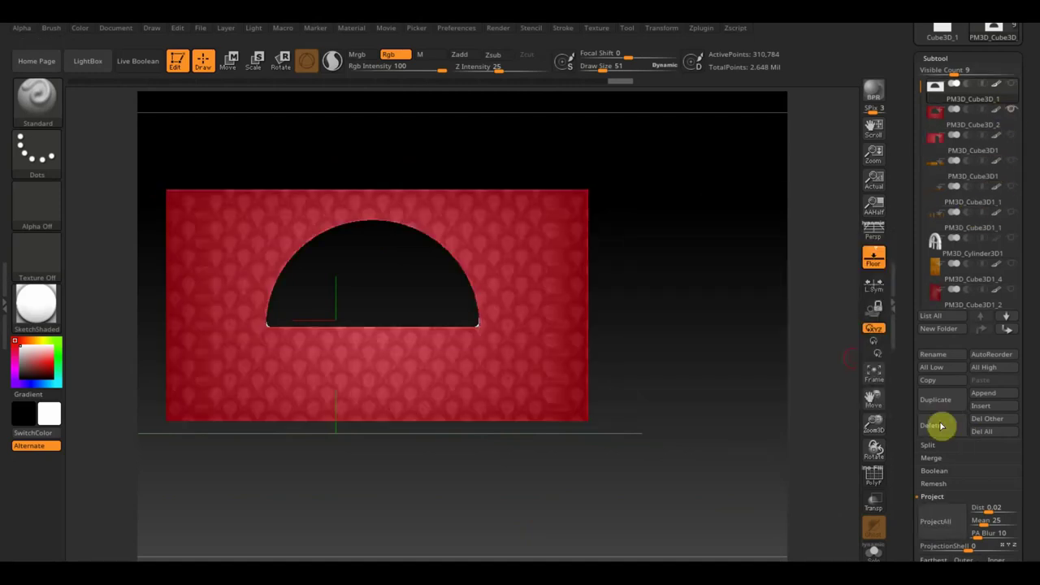
- Rerun ProjectAll, hide the red wall, and start deleting the white remeshed subtool
{"action": "left_click", "coordinate": [934, 522]}
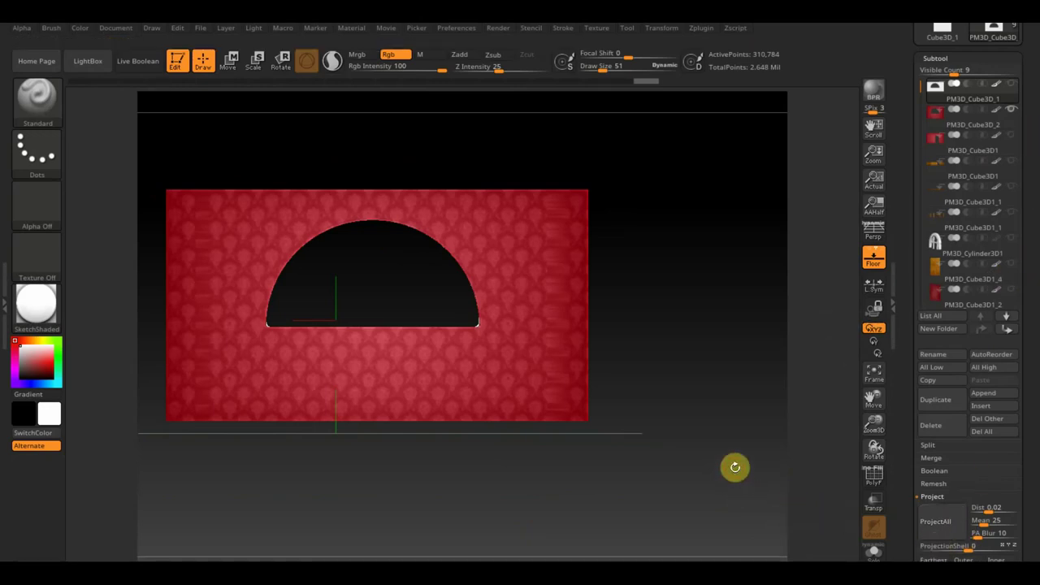
{"action": "mouse_move", "coordinate": [998, 97]}
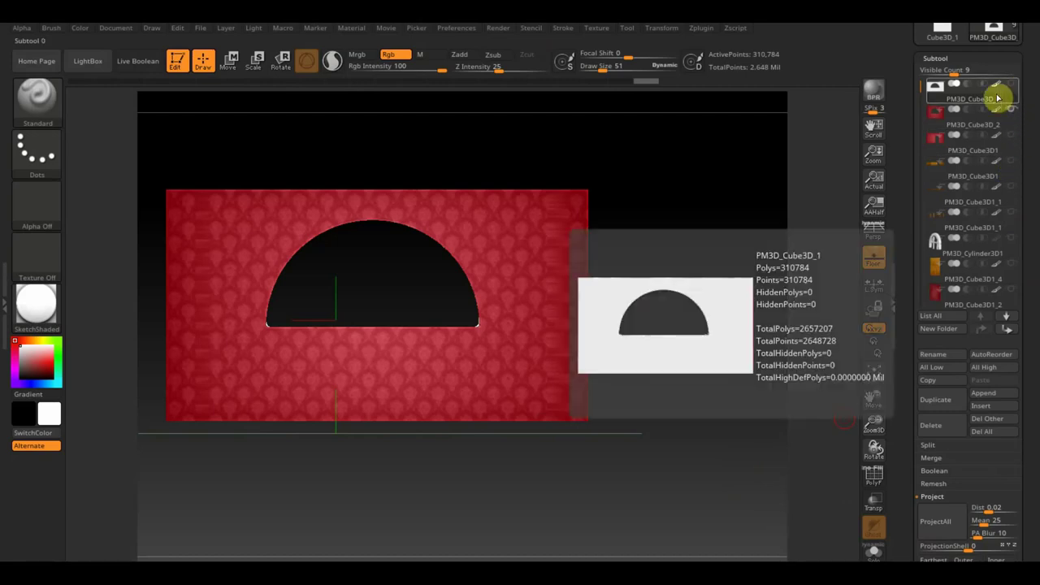
{"action": "left_click", "coordinate": [951, 526]}
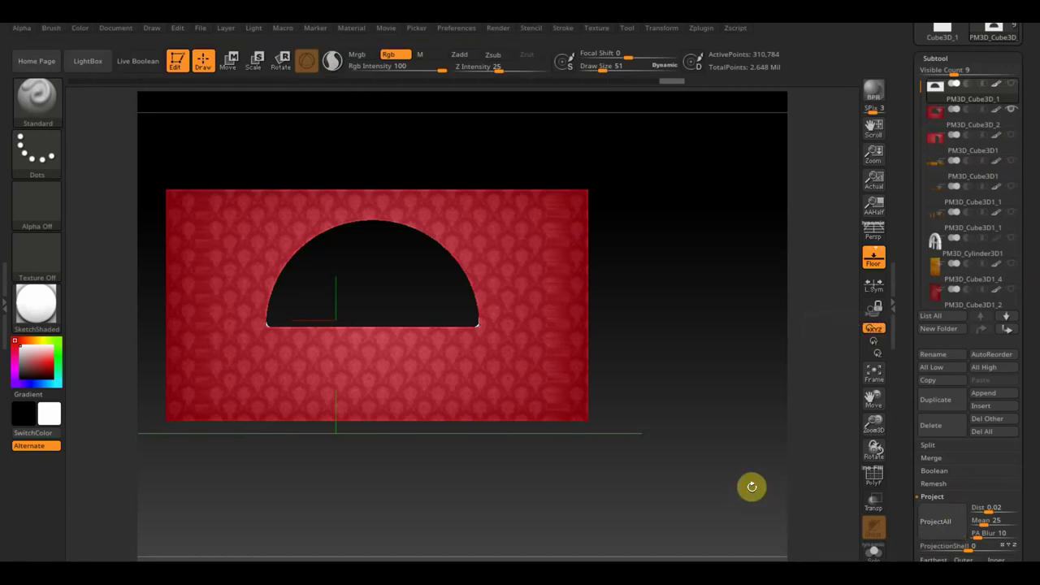
{"action": "mouse_move", "coordinate": [971, 114]}
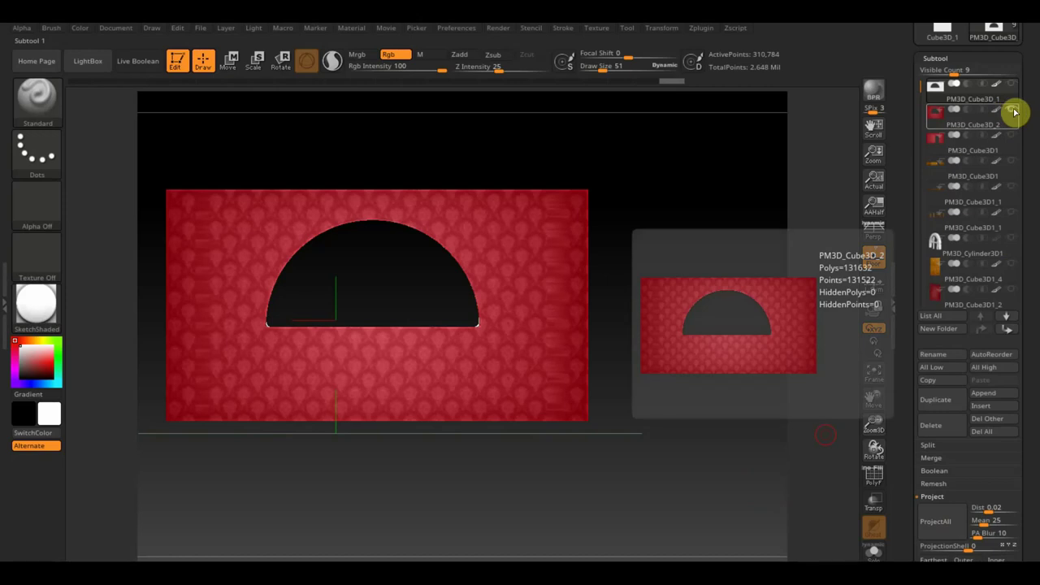
{"action": "left_click", "coordinate": [1014, 111]}
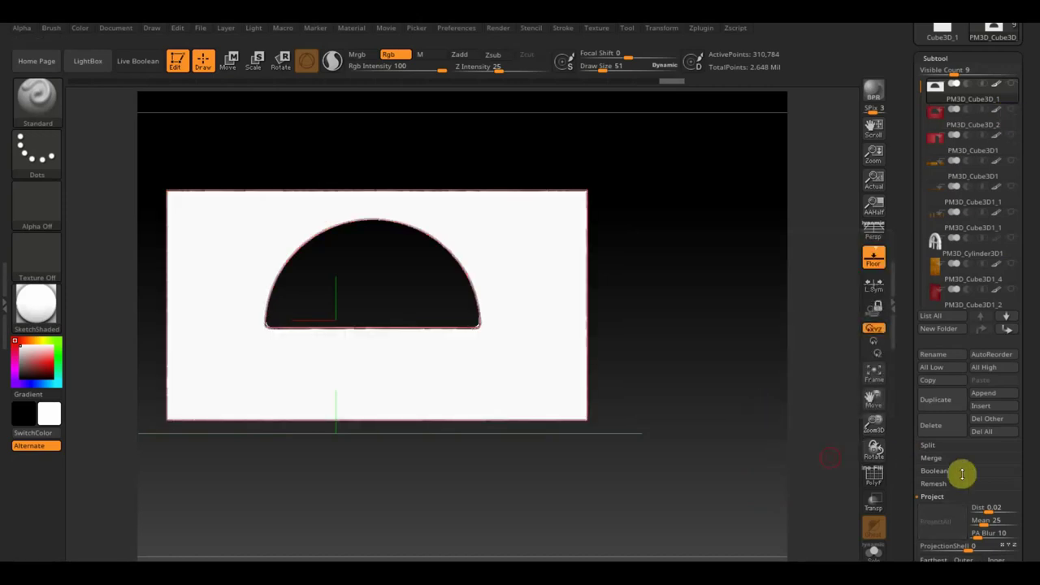
{"action": "left_click", "coordinate": [934, 424]}
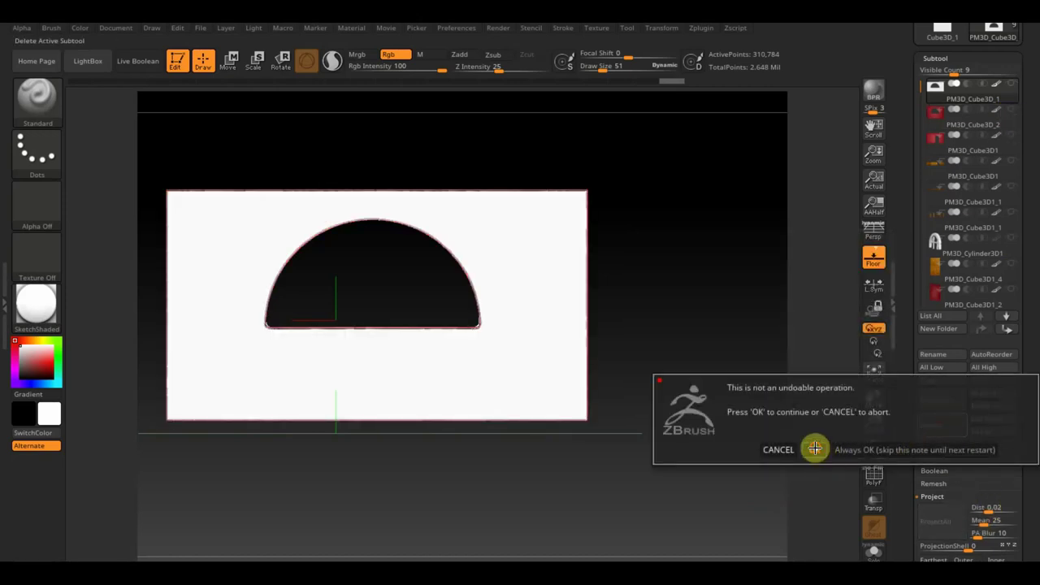
- Delete the failed remesh, duplicate the red wall, and select the PM3D_Cube3D_2 copy
{"action": "left_click", "coordinate": [812, 448]}
{"action": "left_click", "coordinate": [938, 400]}
{"action": "left_click", "coordinate": [943, 100]}
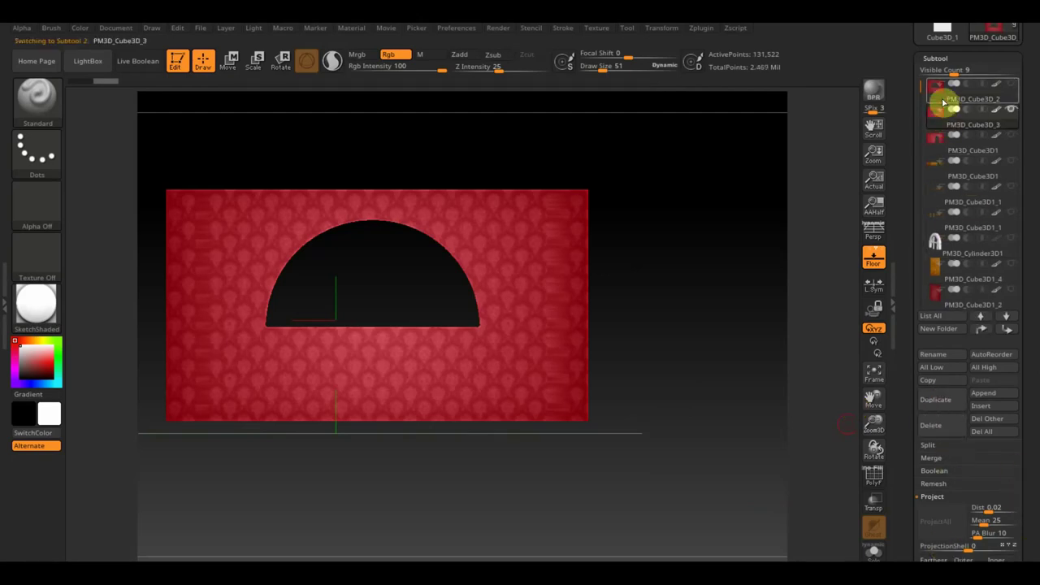
- Remesh the copy with ZRemesher Legacy (2018) at a lowered Target Polygons count
{"action": "scroll", "coordinate": [1028, 479], "scroll_direction": "down", "scroll_amount": 1}
{"action": "scroll", "coordinate": [1028, 487], "scroll_direction": "down", "scroll_amount": 4}
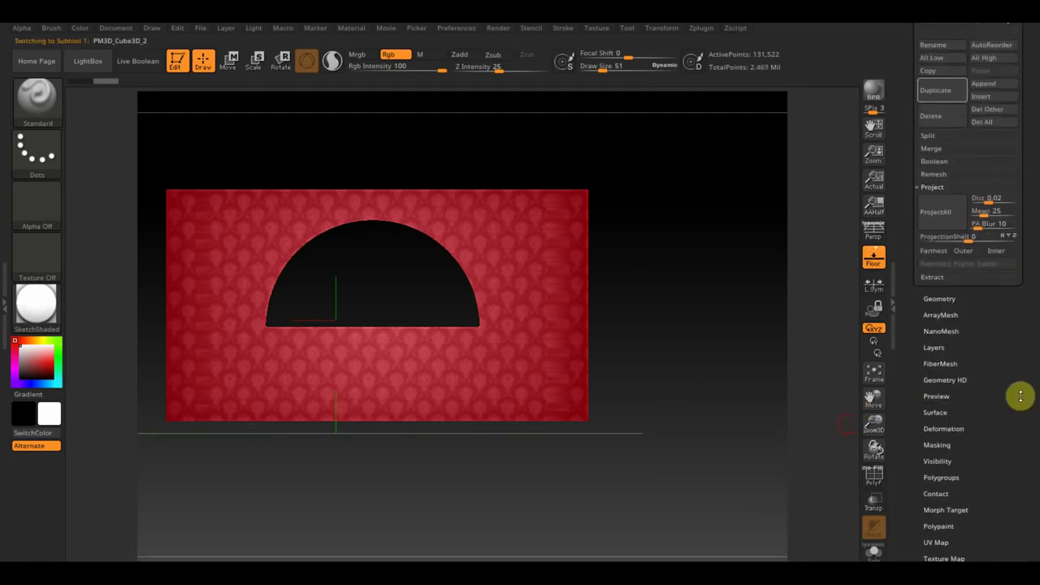
{"action": "left_click", "coordinate": [942, 299]}
{"action": "scroll", "coordinate": [1027, 211], "scroll_direction": "down", "scroll_amount": 2}
{"action": "scroll", "coordinate": [1016, 227], "scroll_direction": "down", "scroll_amount": 2}
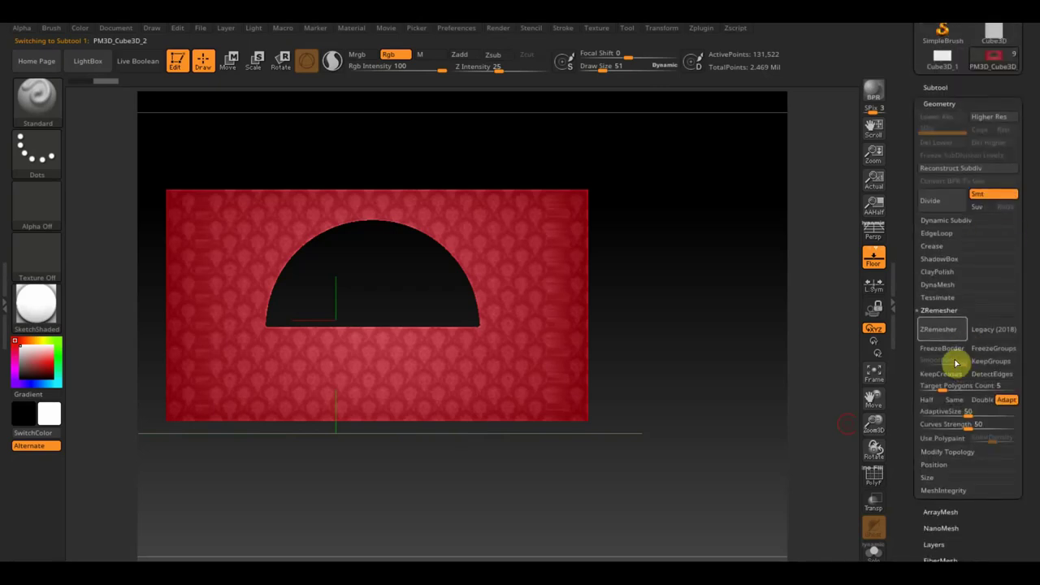
{"action": "left_click", "coordinate": [993, 329]}
{"action": "left_click_drag", "start_coordinate": [942, 383], "coordinate": [936, 382]}
{"action": "left_click", "coordinate": [939, 330]}
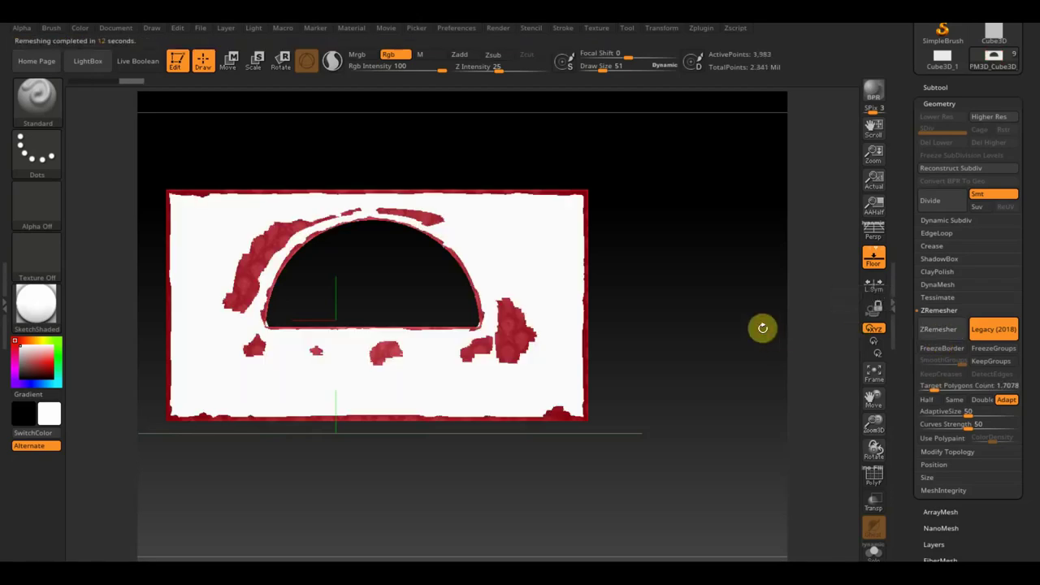
- Subdivide the new remesh to 254,912 points and project the red polypaint onto it
{"action": "left_click", "coordinate": [935, 86]}
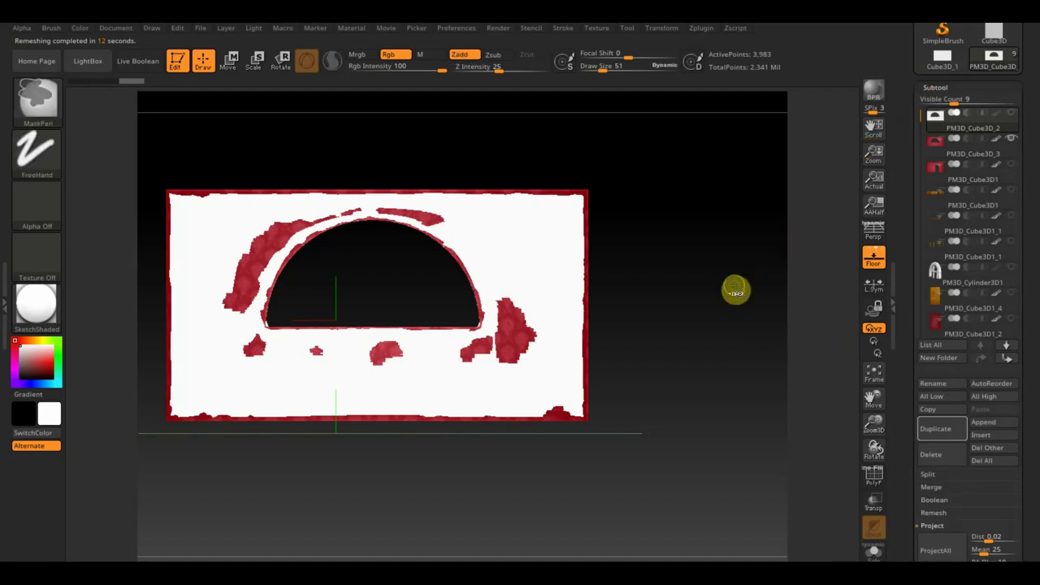
{"action": "key", "text": "ctrl+z"}
{"action": "key", "text": "ctrl+z"}
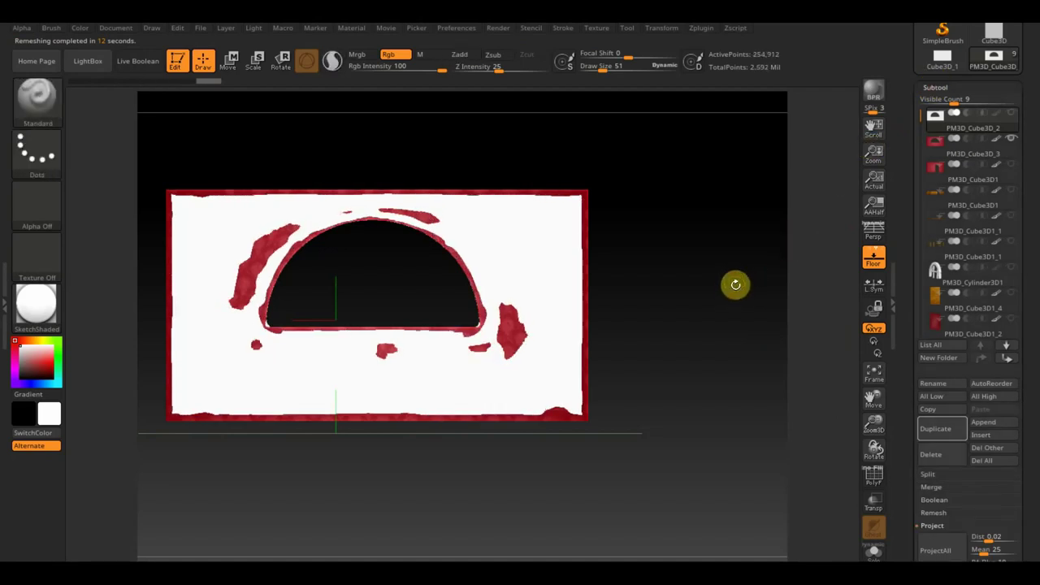
{"action": "left_click", "coordinate": [923, 550]}
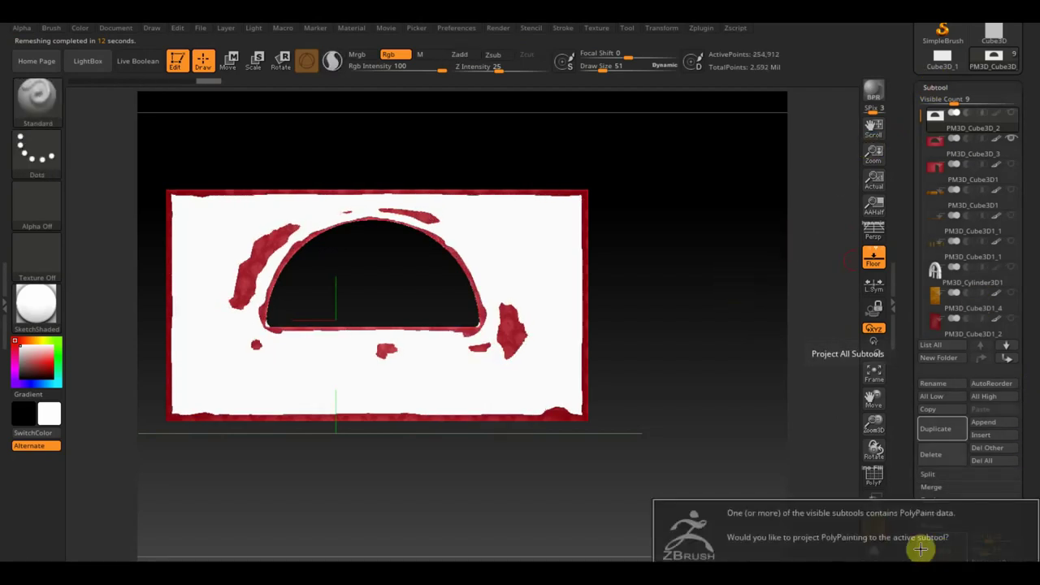
{"action": "key", "text": "Return"}
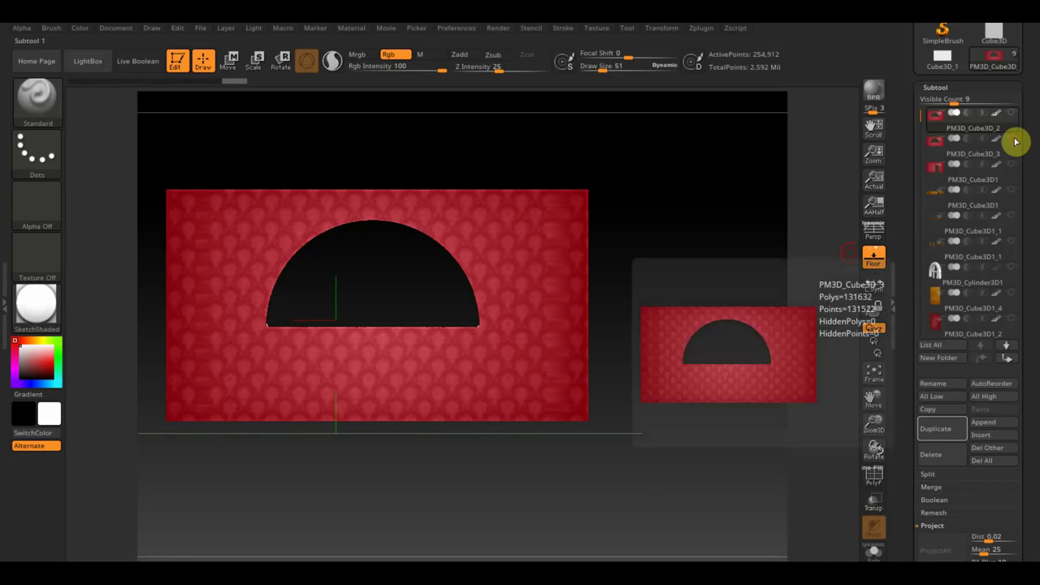
{"action": "left_click", "coordinate": [696, 29]}
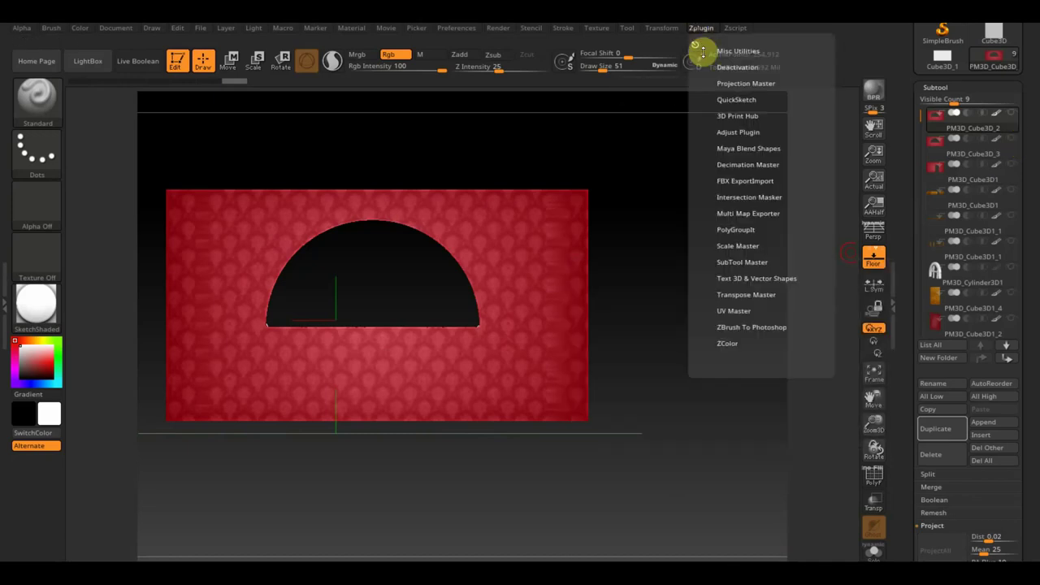
- Unwrap a working clone of the wall in UV Master into 2 UV islands
{"action": "left_click", "coordinate": [735, 310]}
{"action": "left_click", "coordinate": [745, 498]}
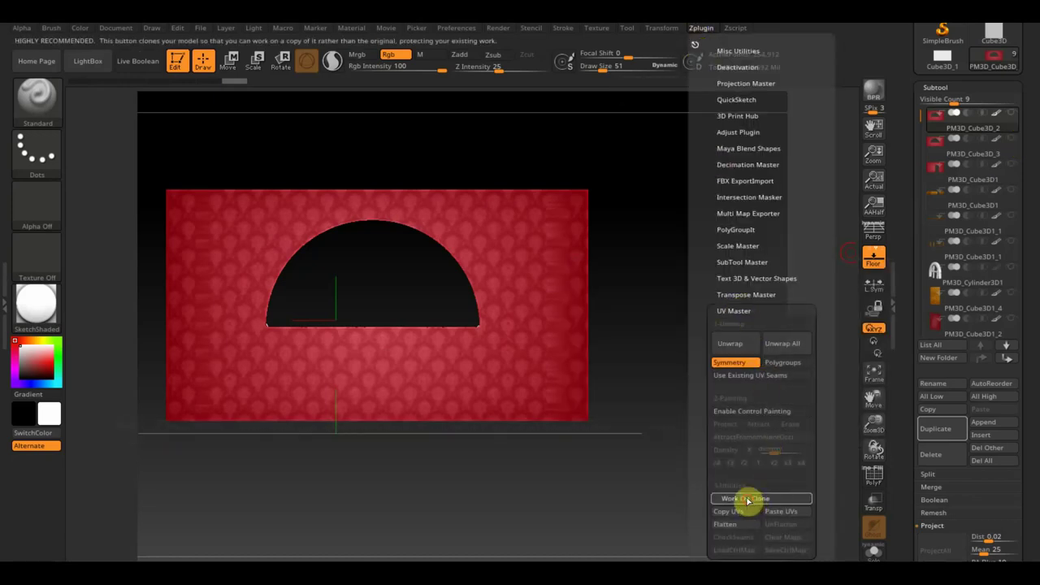
{"action": "left_click", "coordinate": [739, 346]}
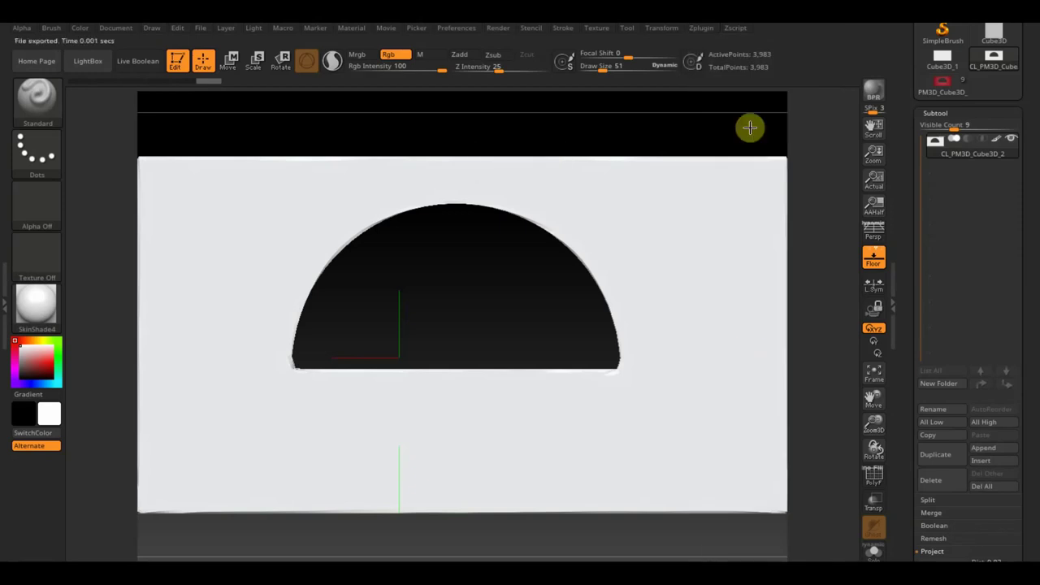
- Copy the clone's UVs and paste them onto the original red 254,912-point painted wall
{"action": "left_click", "coordinate": [700, 29]}
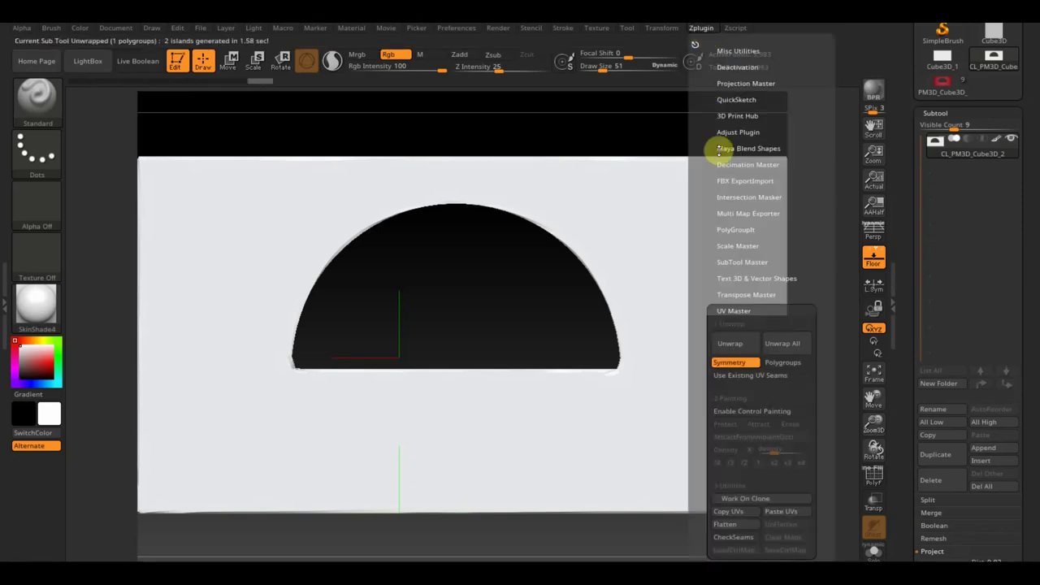
{"action": "left_click", "coordinate": [733, 509]}
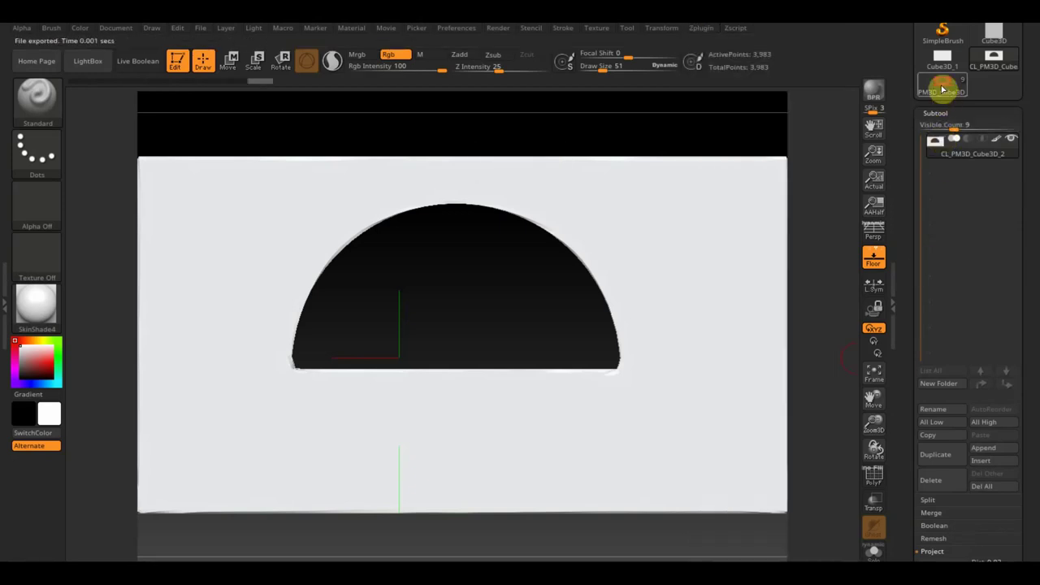
{"action": "left_click", "coordinate": [941, 88]}
{"action": "left_click", "coordinate": [701, 28]}
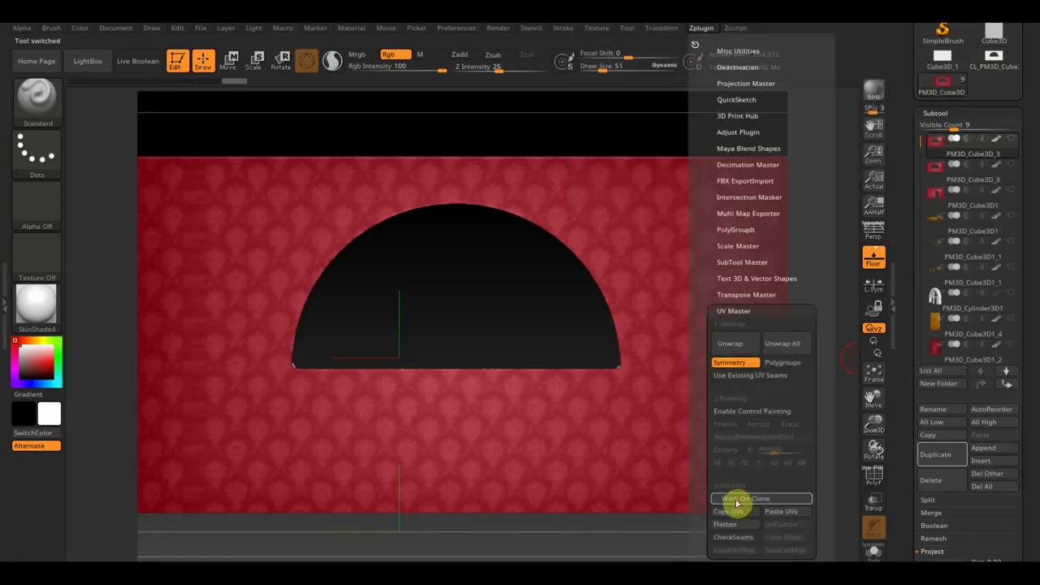
{"action": "left_click", "coordinate": [779, 511]}
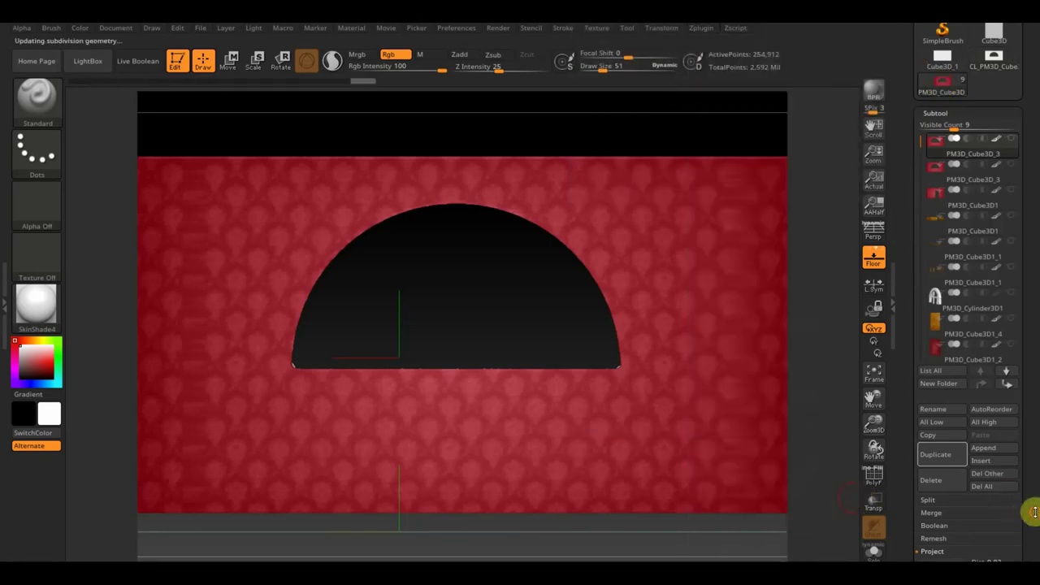
{"action": "scroll", "coordinate": [1028, 455], "scroll_direction": "down", "scroll_amount": 5}
{"action": "left_click", "coordinate": [945, 441]}
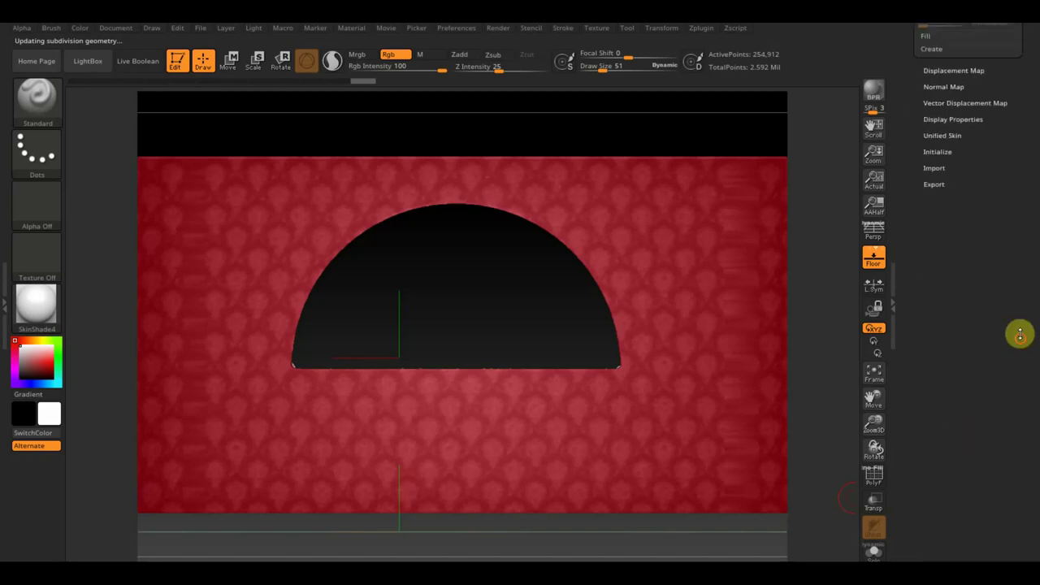
- Create a colour texture from the wall's polypaint and flip it vertically
{"action": "left_click", "coordinate": [941, 258]}
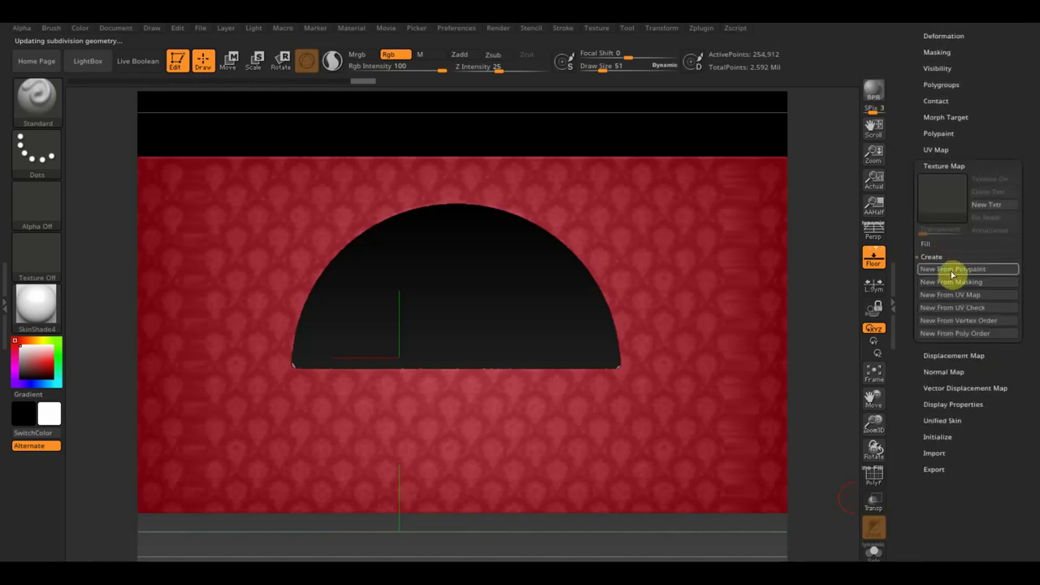
{"action": "left_click", "coordinate": [949, 275]}
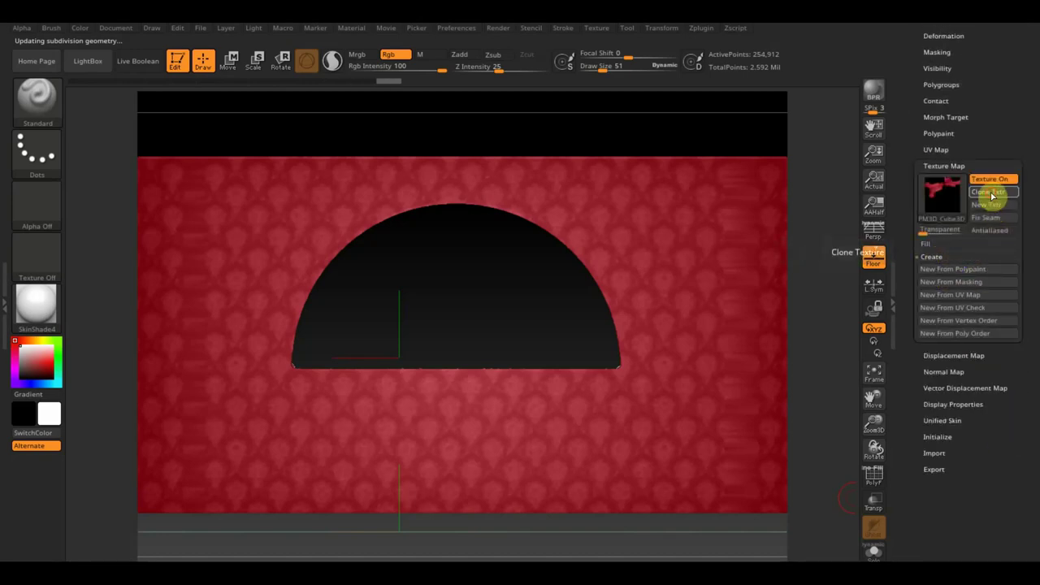
{"action": "left_click", "coordinate": [598, 29]}
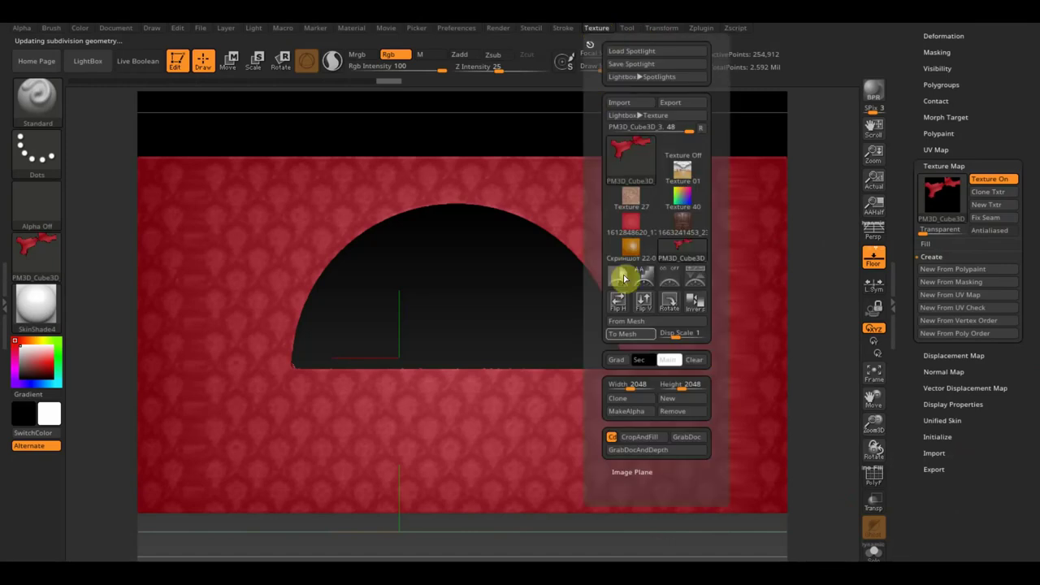
{"action": "left_click", "coordinate": [644, 303]}
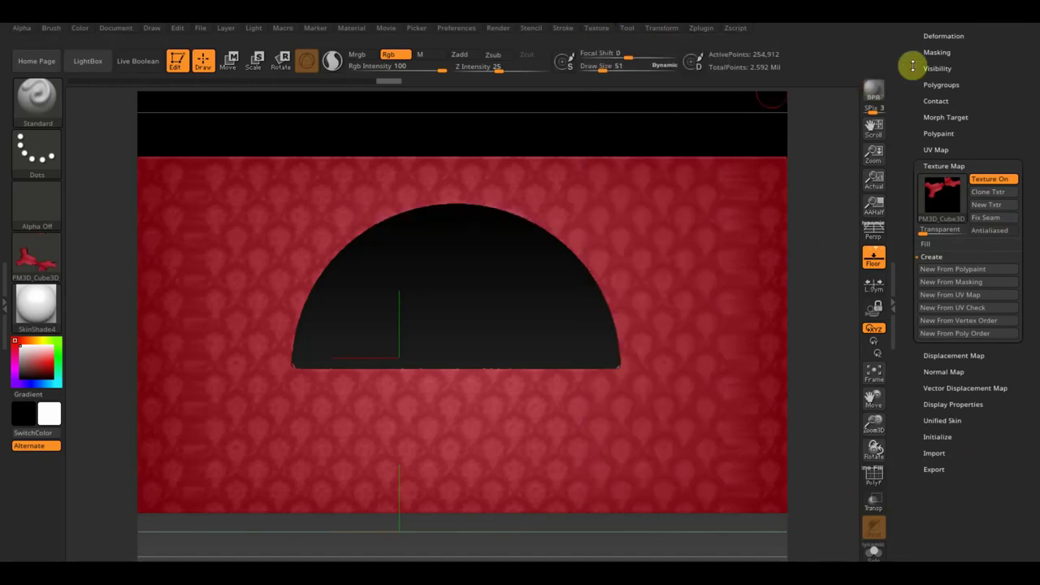
- Export the colour texture as PNG file стена1 into the Комната folder
{"action": "left_click", "coordinate": [38, 258]}
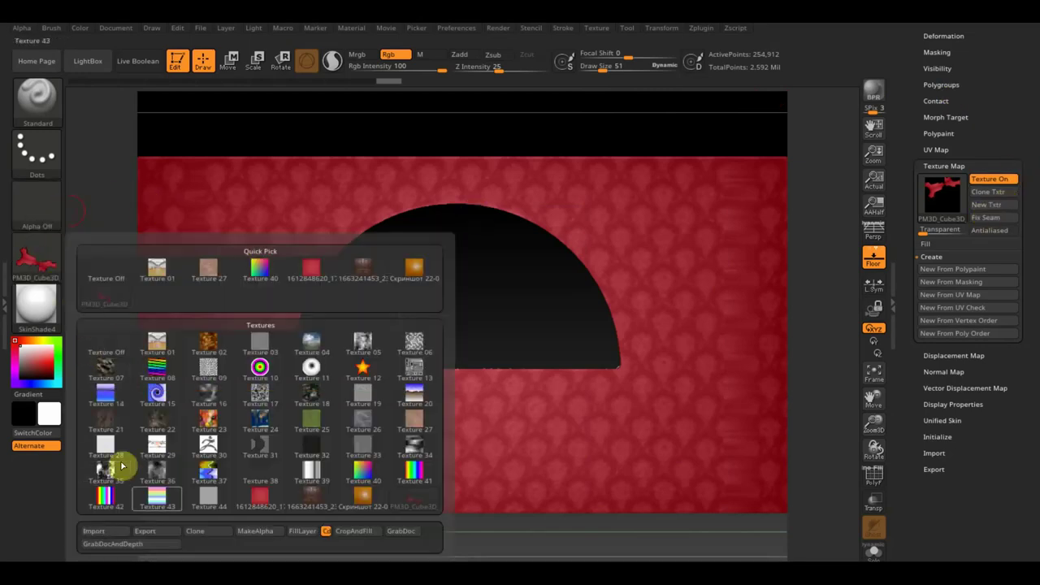
{"action": "left_click", "coordinate": [150, 534]}
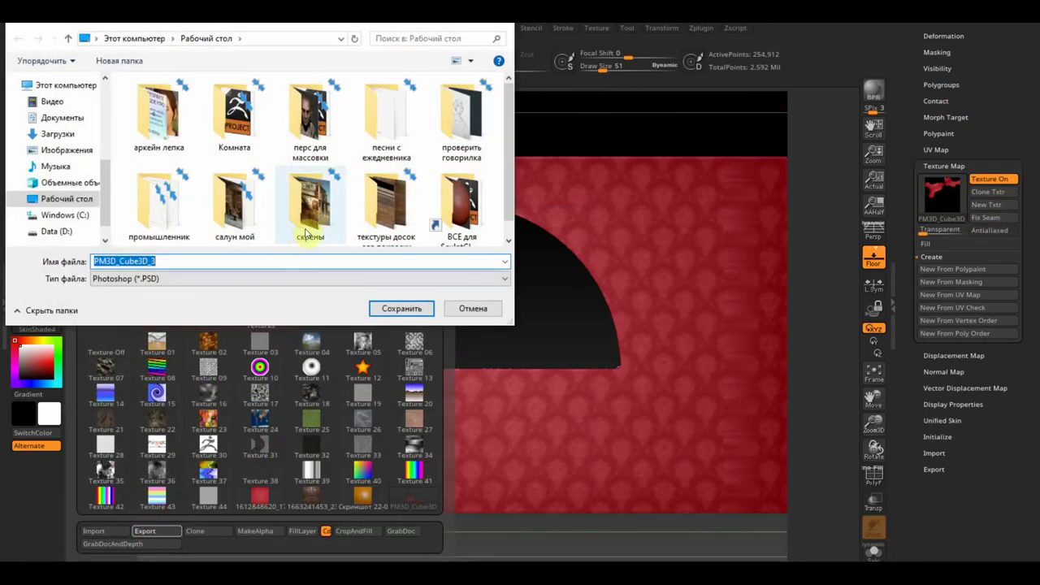
{"action": "scroll", "coordinate": [445, 175], "scroll_direction": "down", "scroll_amount": 1}
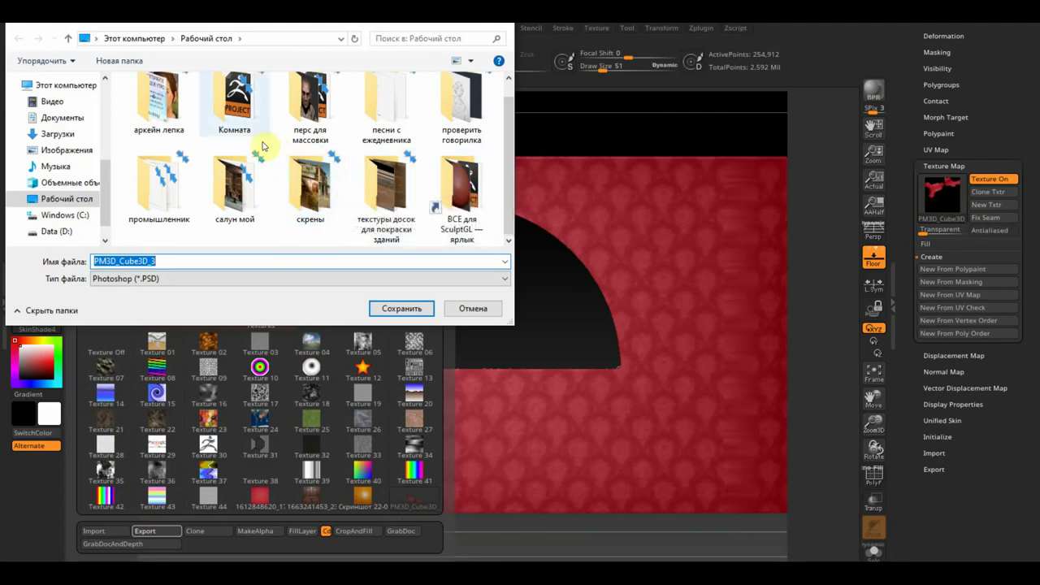
{"action": "scroll", "coordinate": [244, 130], "scroll_direction": "up", "scroll_amount": 1}
{"action": "double_click", "coordinate": [235, 102]}
{"action": "double_click", "coordinate": [173, 260]}
{"action": "type", "text": "стена1"}
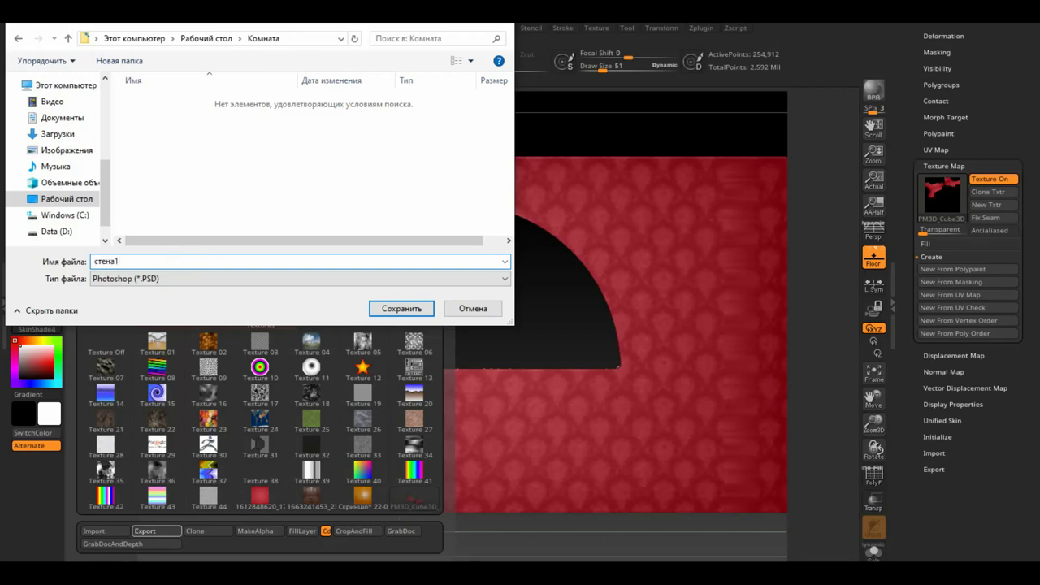
{"action": "left_click", "coordinate": [195, 279]}
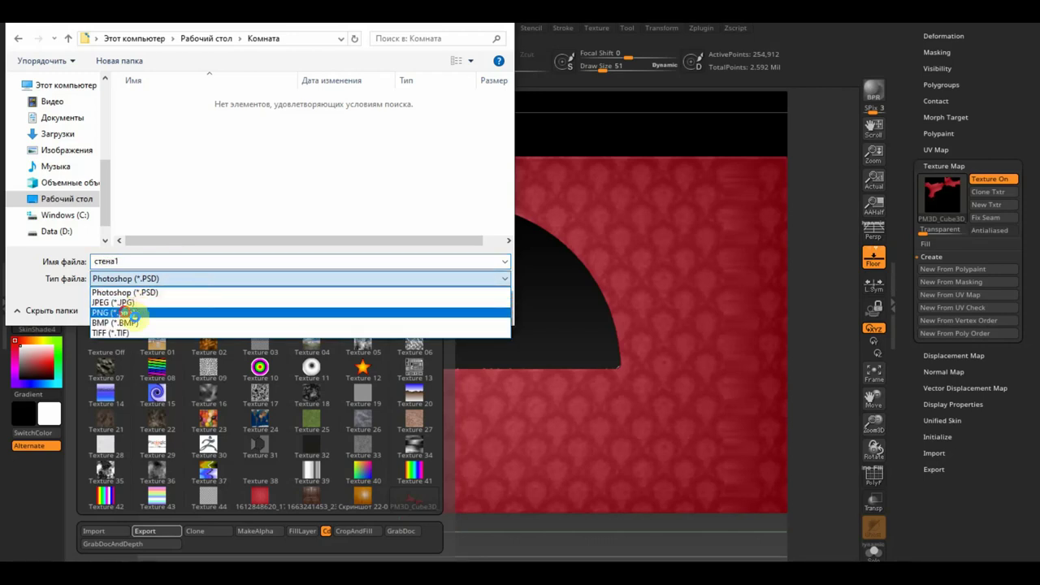
{"action": "left_click", "coordinate": [140, 318]}
{"action": "left_click", "coordinate": [404, 314]}
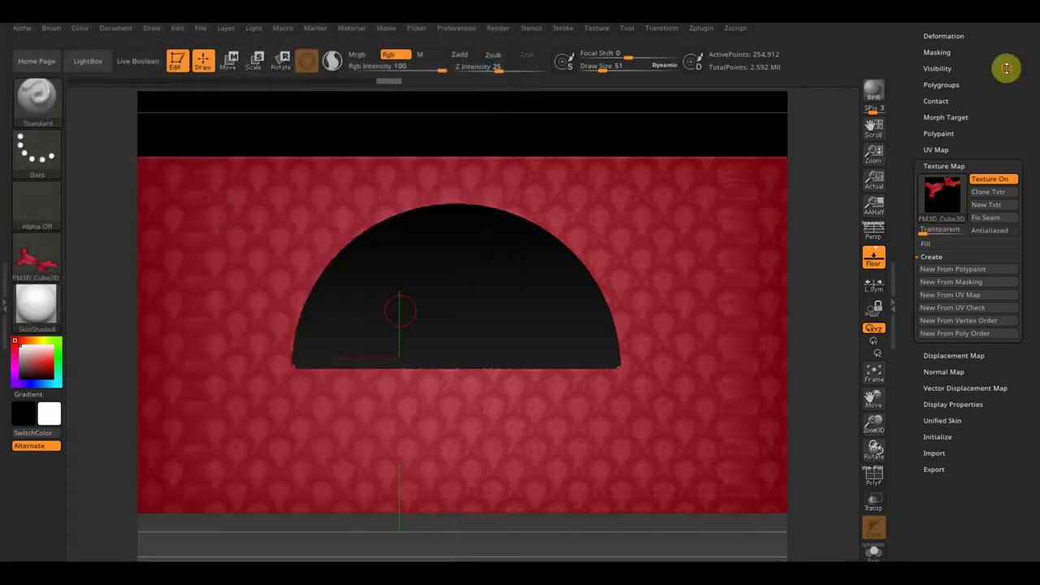
{"action": "scroll", "coordinate": [1004, 171], "scroll_direction": "up", "scroll_amount": 5}
- Drop the wall to subdivision level 1 and create its normal map
{"action": "left_click", "coordinate": [961, 167]}
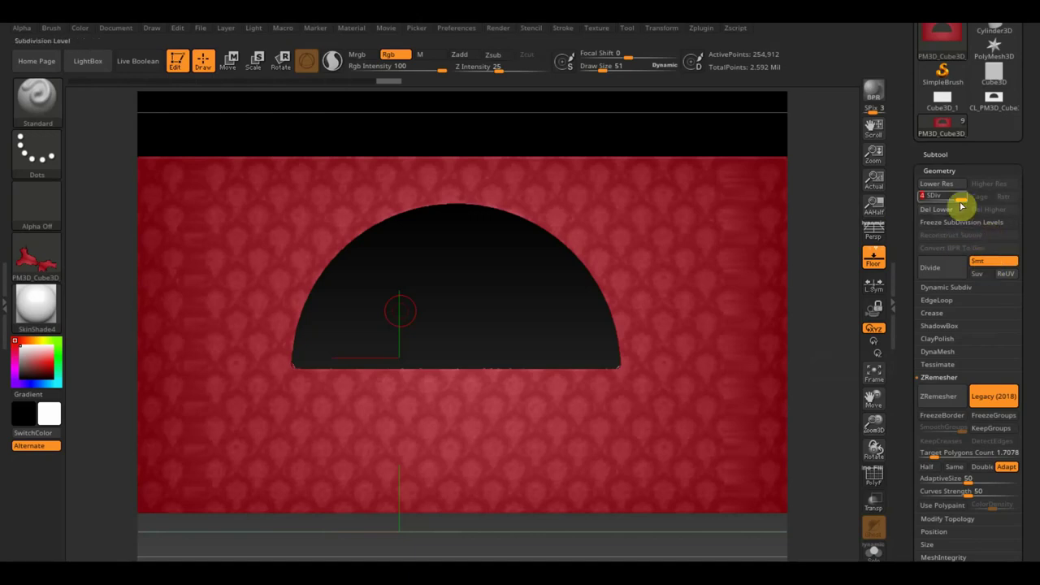
{"action": "left_click", "coordinate": [924, 198]}
{"action": "scroll", "coordinate": [1027, 341], "scroll_direction": "down", "scroll_amount": 5}
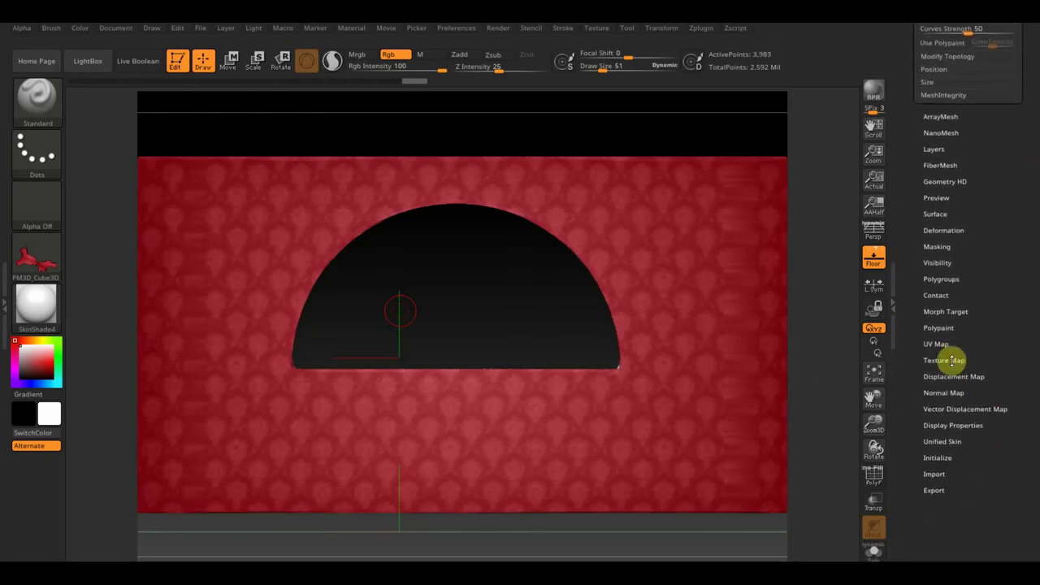
{"action": "left_click", "coordinate": [951, 392]}
{"action": "left_click_drag", "start_coordinate": [1025, 167], "coordinate": [1017, 312]}
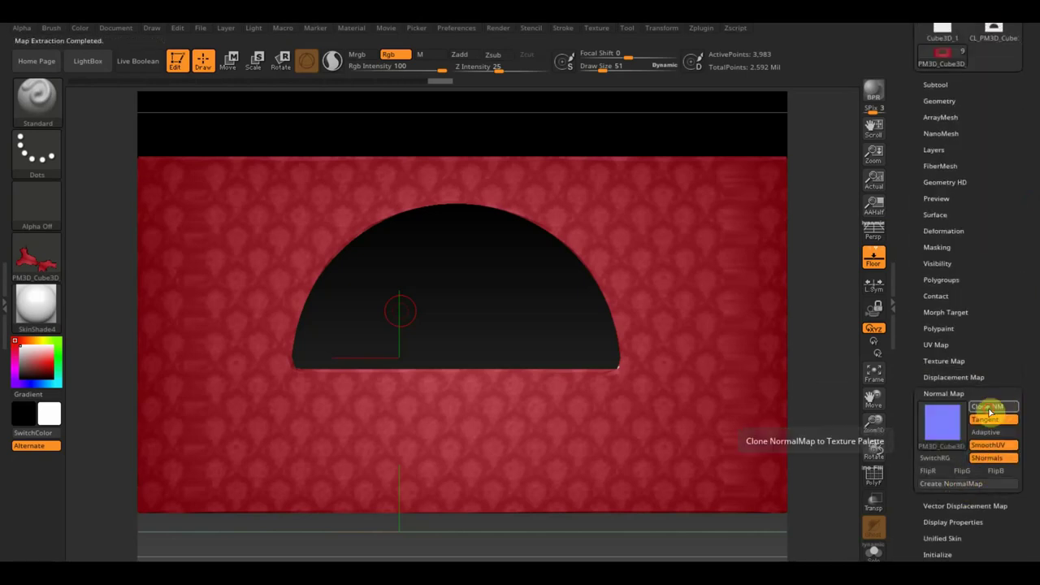
- Clone the normal map and export it as PNG стена1нормал into Комната
{"action": "left_click", "coordinate": [595, 28]}
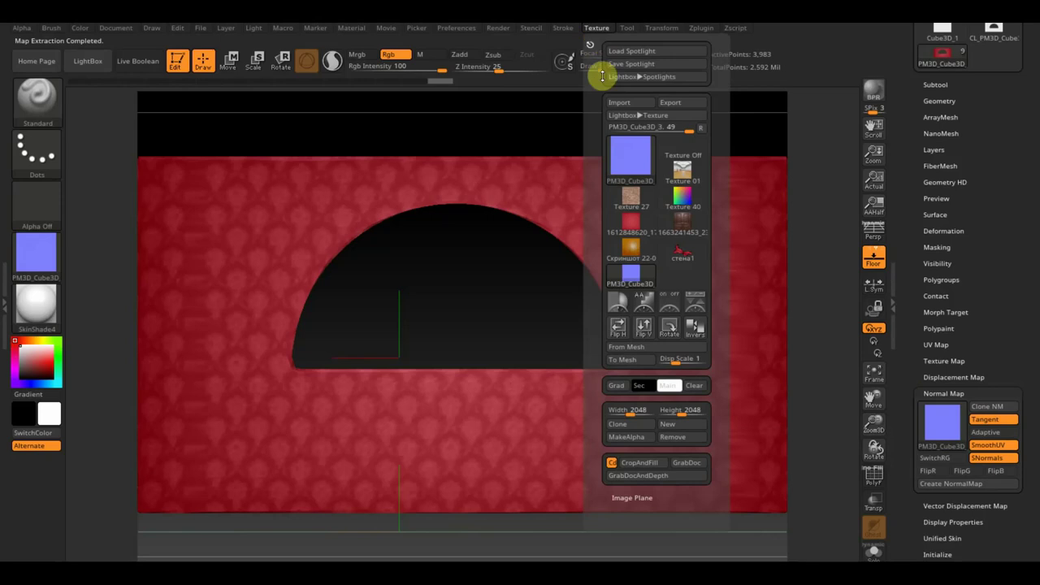
{"action": "left_click", "coordinate": [36, 256]}
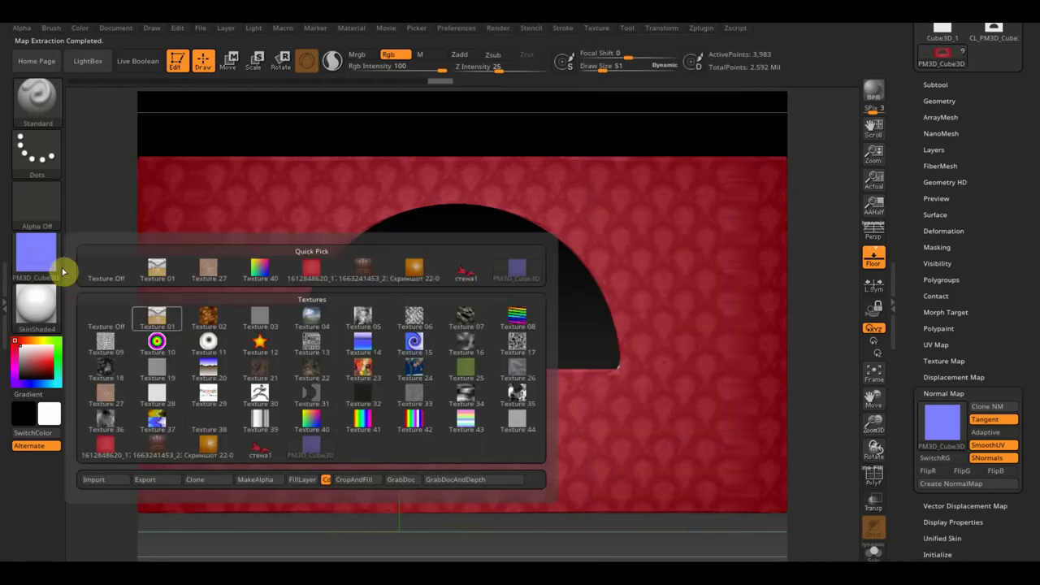
{"action": "left_click", "coordinate": [146, 479]}
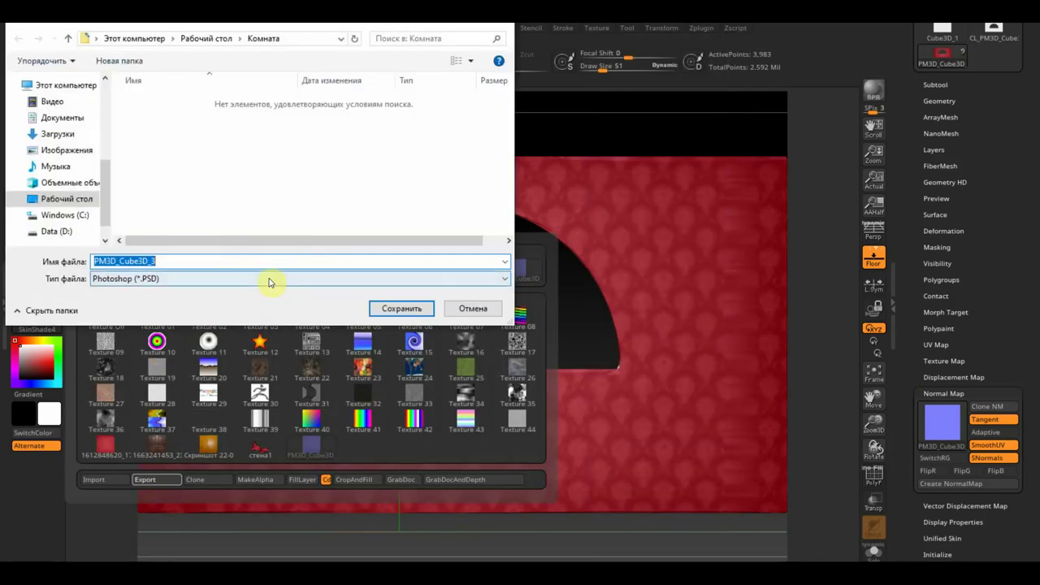
{"action": "left_click", "coordinate": [162, 278]}
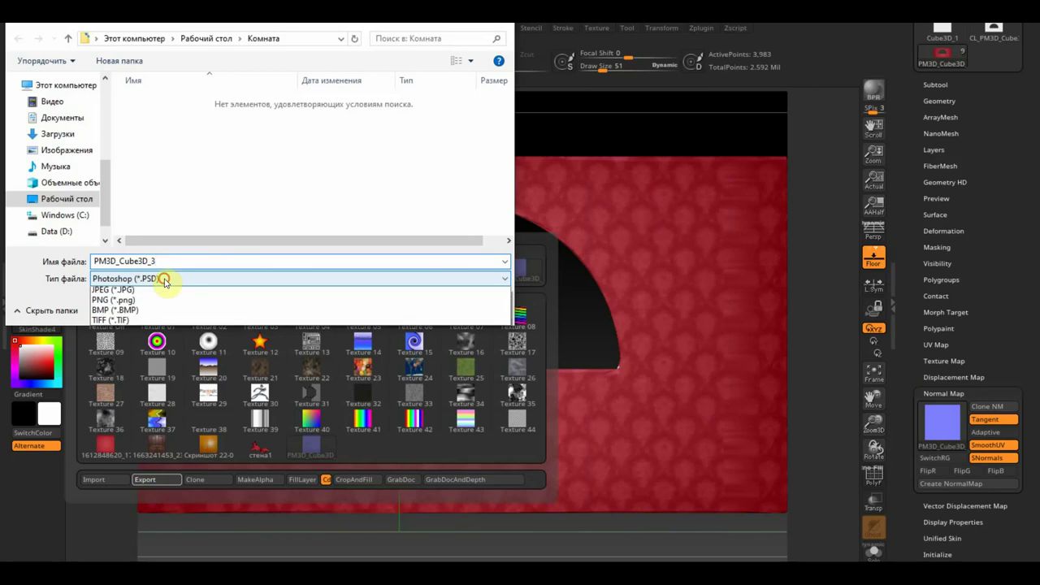
{"action": "left_click", "coordinate": [142, 314]}
{"action": "left_click", "coordinate": [152, 100]}
{"action": "double_click", "coordinate": [128, 261]}
{"action": "left_click", "coordinate": [122, 260]}
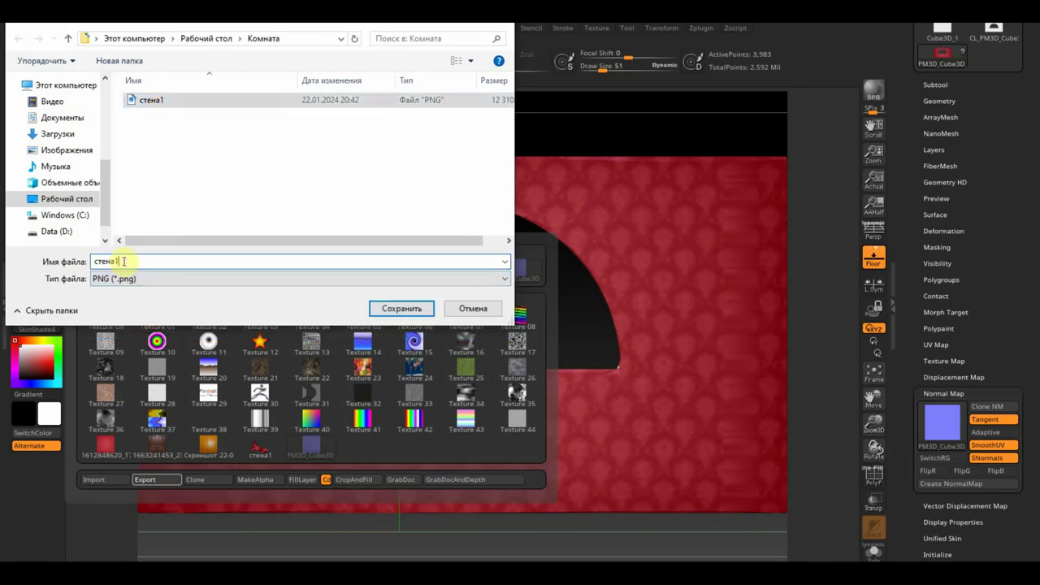
{"action": "type", "text": "нормал"}
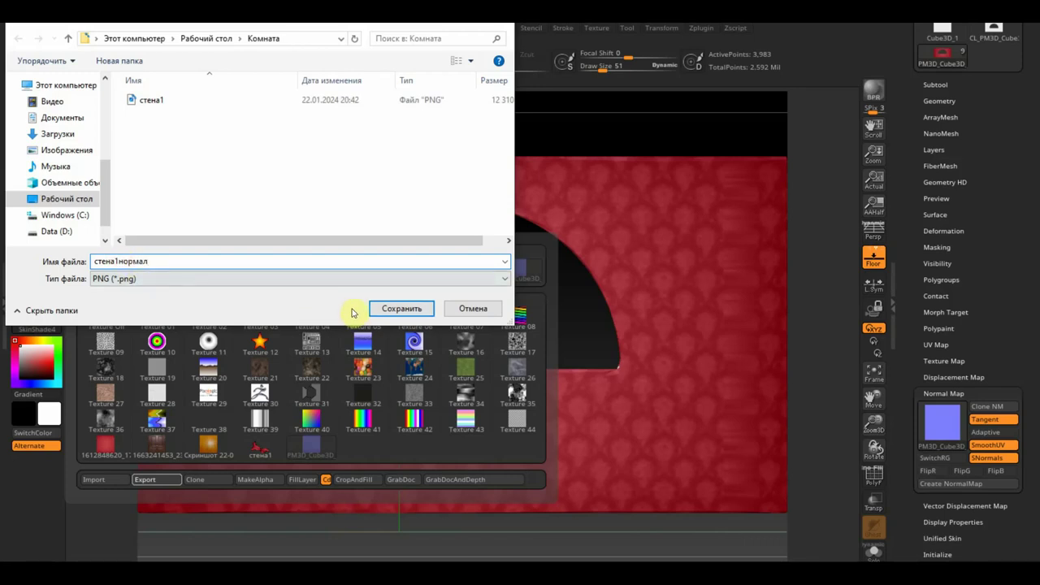
{"action": "left_click", "coordinate": [401, 308]}
{"action": "left_click_drag", "start_coordinate": [1006, 136], "coordinate": [1007, 272]}
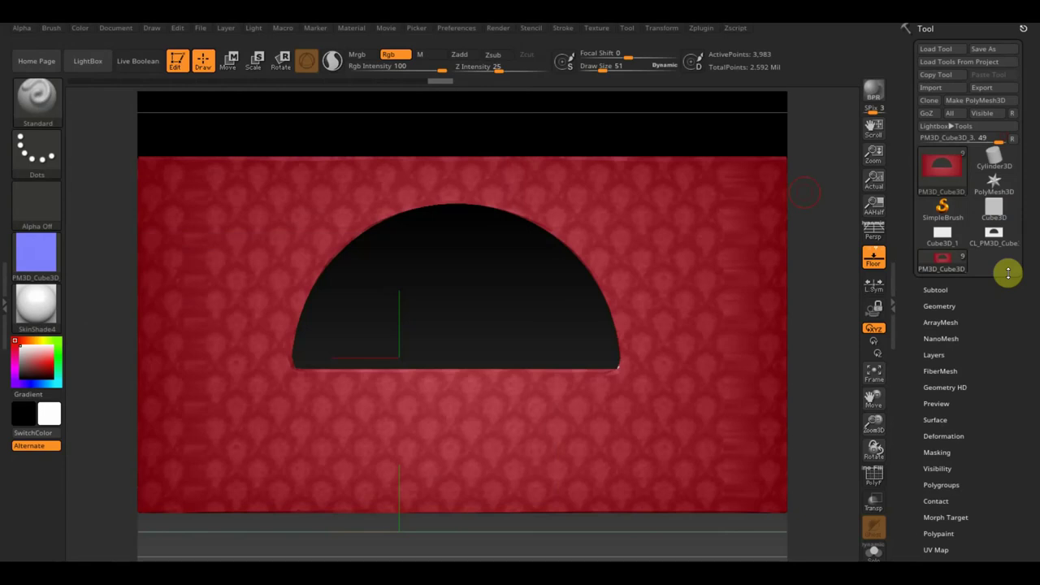
- Delete the wall's higher subdivision levels
{"action": "left_click", "coordinate": [936, 289]}
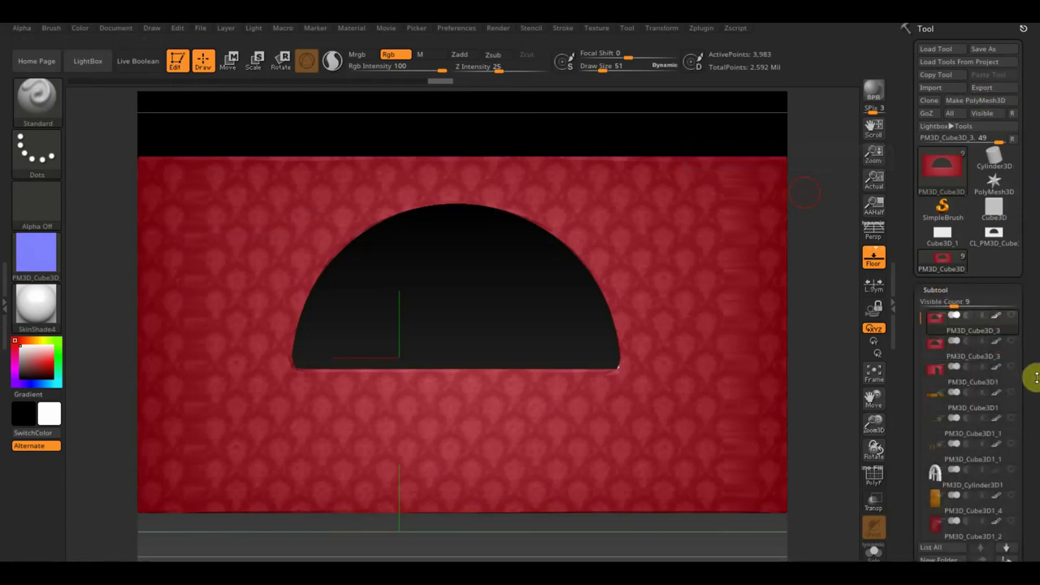
{"action": "left_click_drag", "start_coordinate": [1036, 377], "coordinate": [1033, 269]}
{"action": "left_click", "coordinate": [942, 557]}
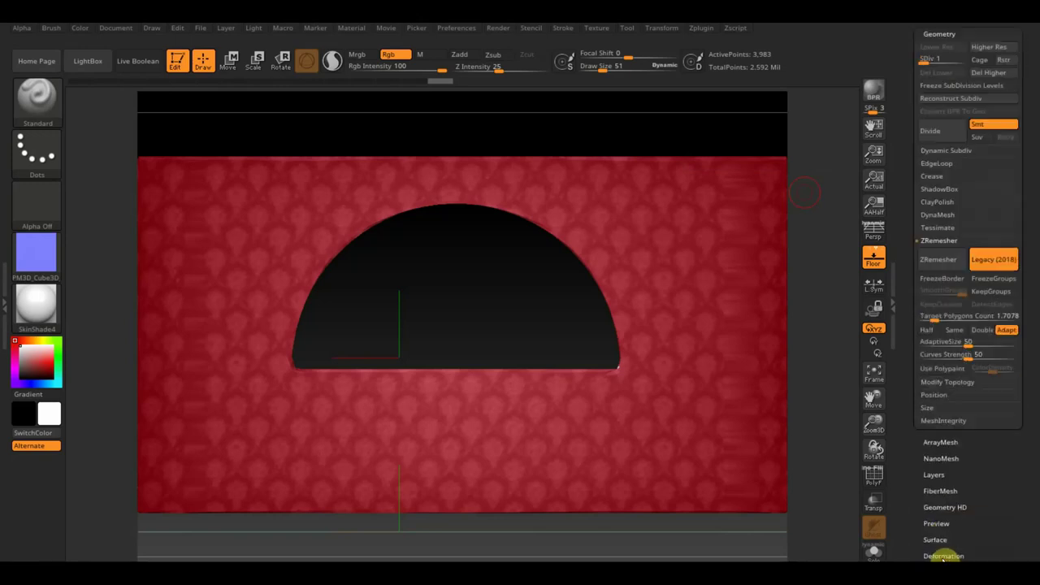
{"action": "left_click_drag", "start_coordinate": [1022, 81], "coordinate": [1022, 134]}
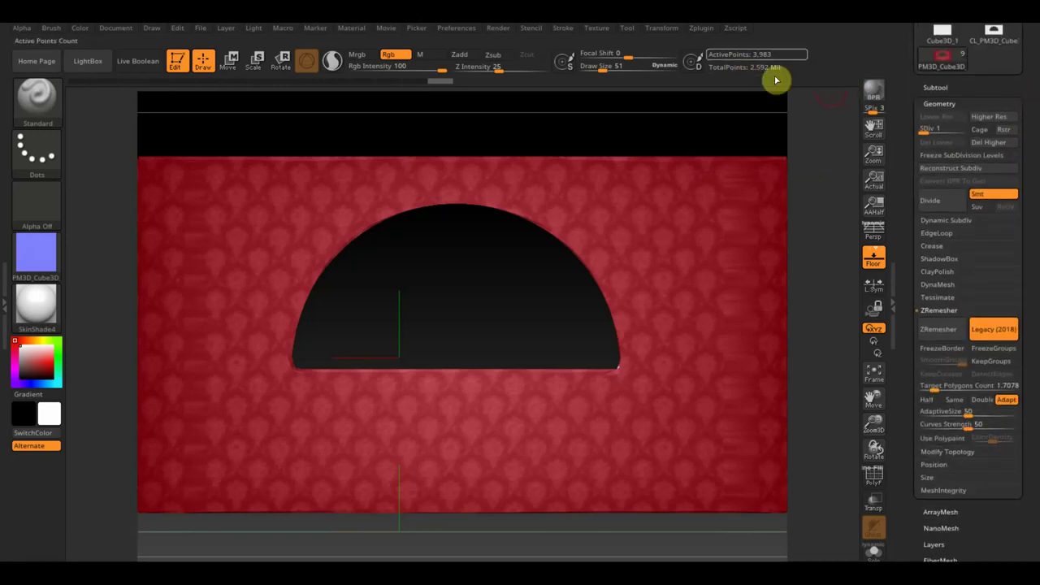
{"action": "left_click", "coordinate": [987, 142]}
{"action": "left_click_drag", "start_coordinate": [1030, 57], "coordinate": [1032, 186]}
- Export the wall mesh as the OBJ file стена1
{"action": "left_click", "coordinate": [992, 87]}
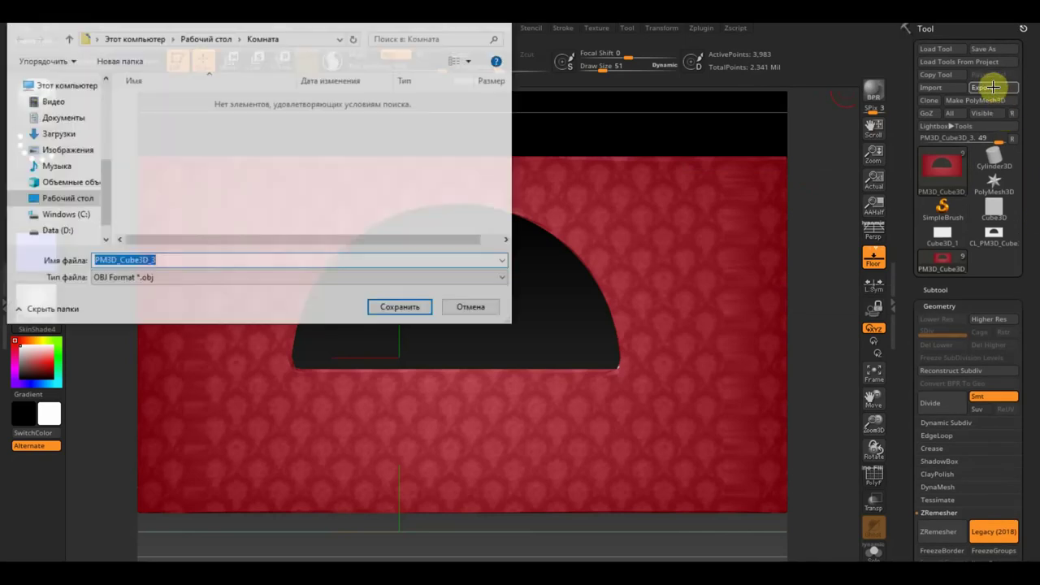
{"action": "left_click", "coordinate": [123, 260]}
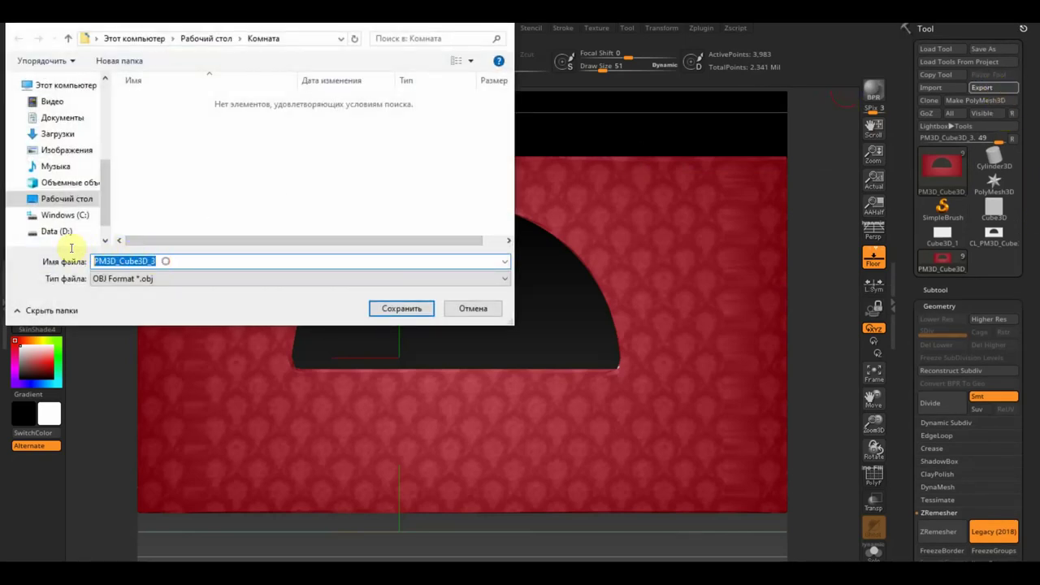
{"action": "type", "text": "ст"}
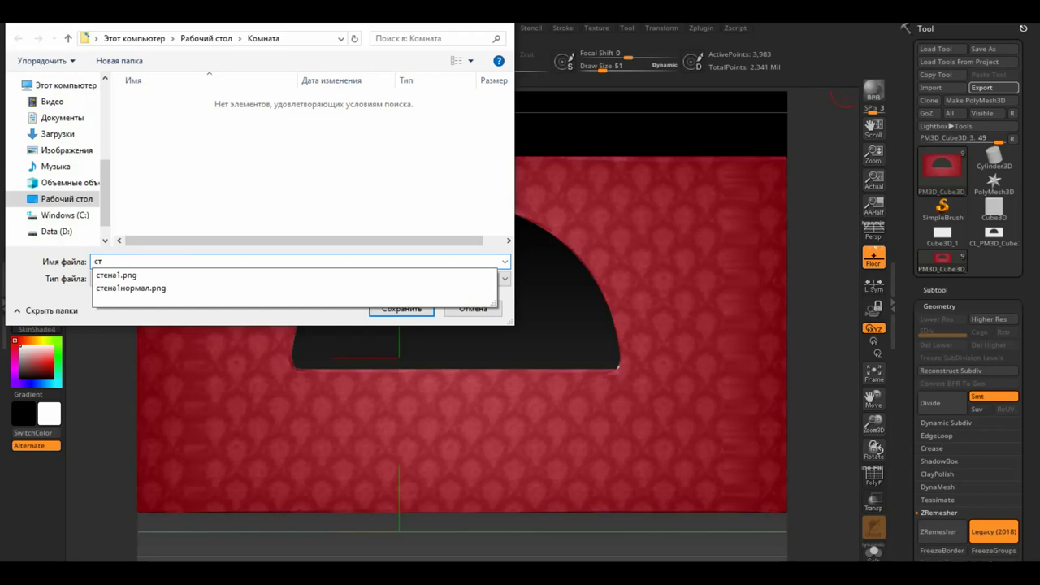
{"action": "type", "text": "енай"}
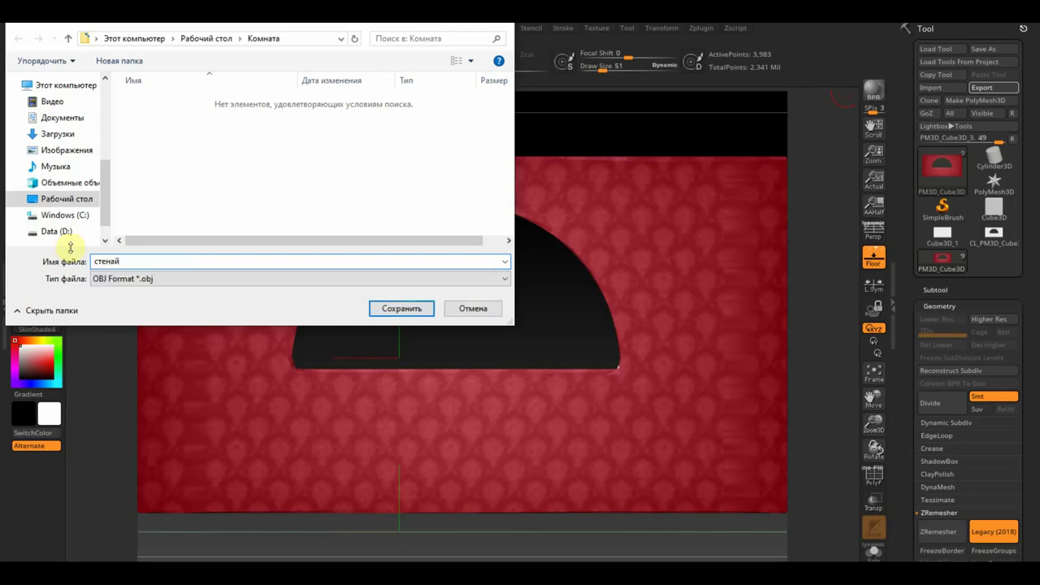
{"action": "key", "text": "BackSpace"}
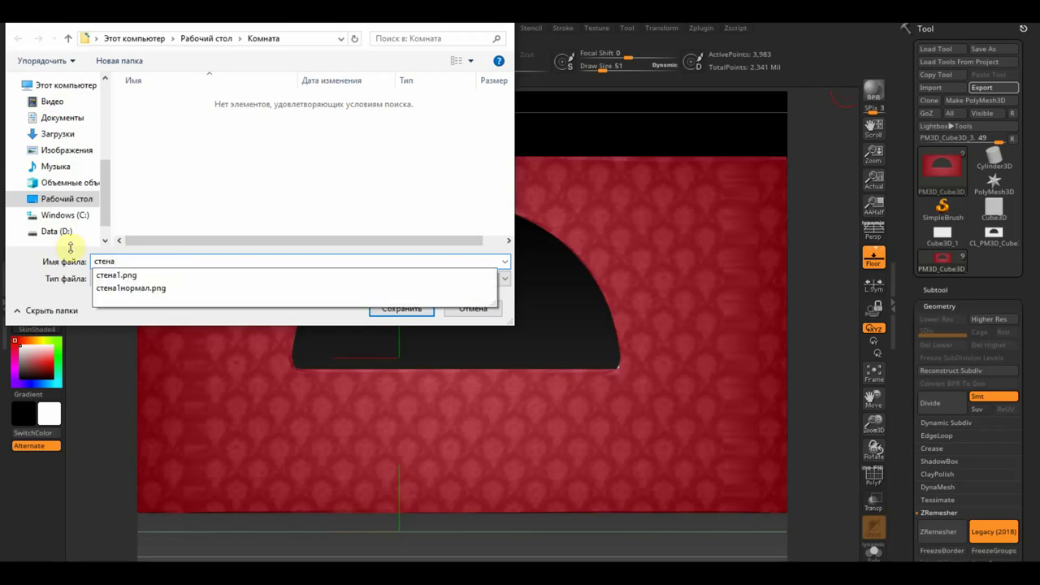
{"action": "type", "text": "а"}
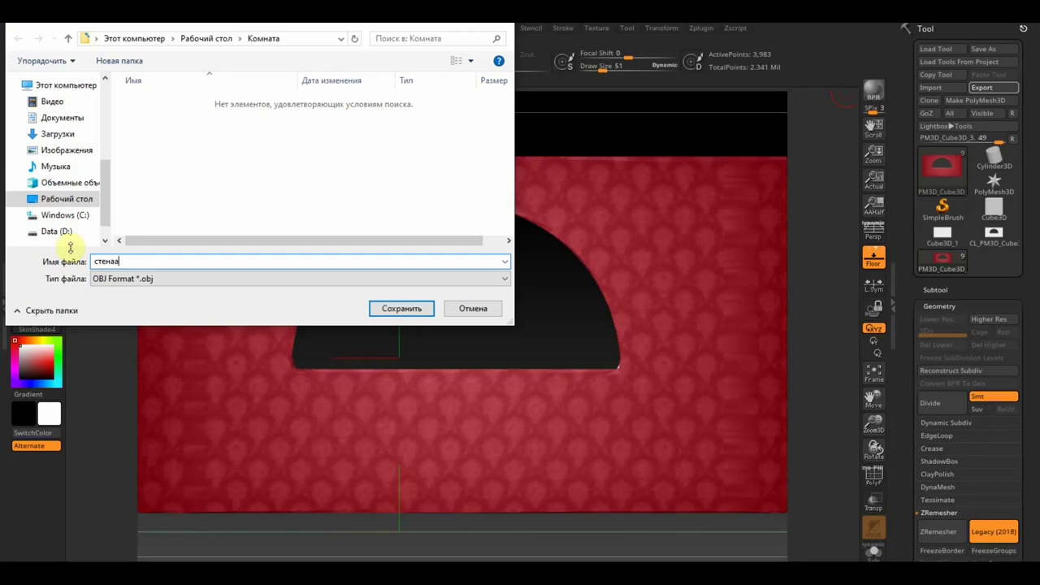
{"action": "key", "text": "BackSpace"}
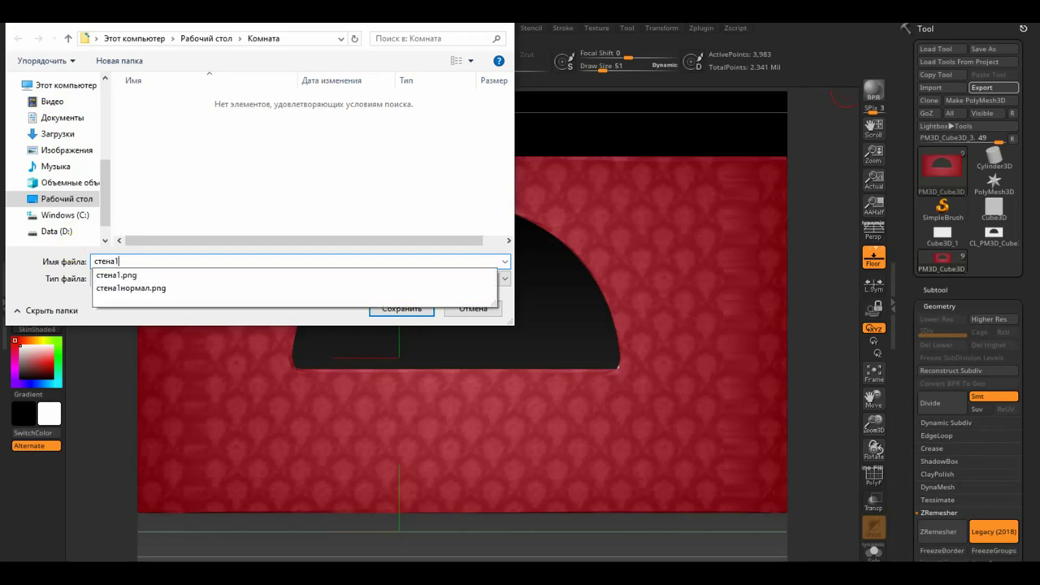
{"action": "key", "text": "Return"}
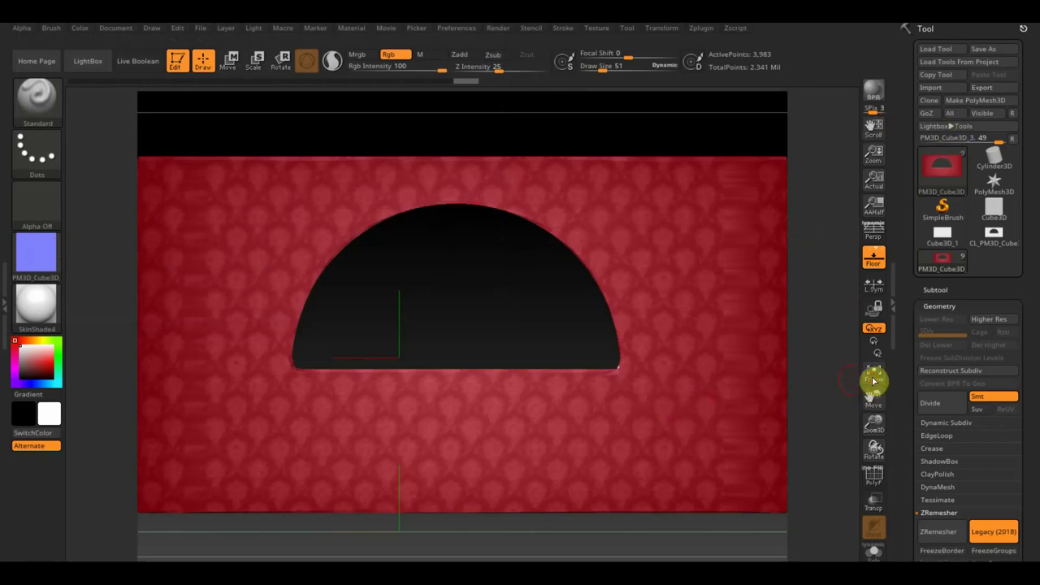
{"action": "mouse_move", "coordinate": [660, 533]}
{"action": "left_mouse_down", "text": "alt"}
{"action": "mouse_move", "coordinate": [642, 471]}
{"action": "mouse_move", "coordinate": [633, 485]}
{"action": "mouse_move", "coordinate": [649, 493]}
{"action": "mouse_move", "coordinate": [608, 473]}
{"action": "mouse_move", "coordinate": [576, 476]}
{"action": "mouse_move", "coordinate": [658, 464]}
{"action": "mouse_move", "coordinate": [666, 452]}
{"action": "mouse_move", "coordinate": [658, 460]}
{"action": "left_mouse_up", "text": "alt"}
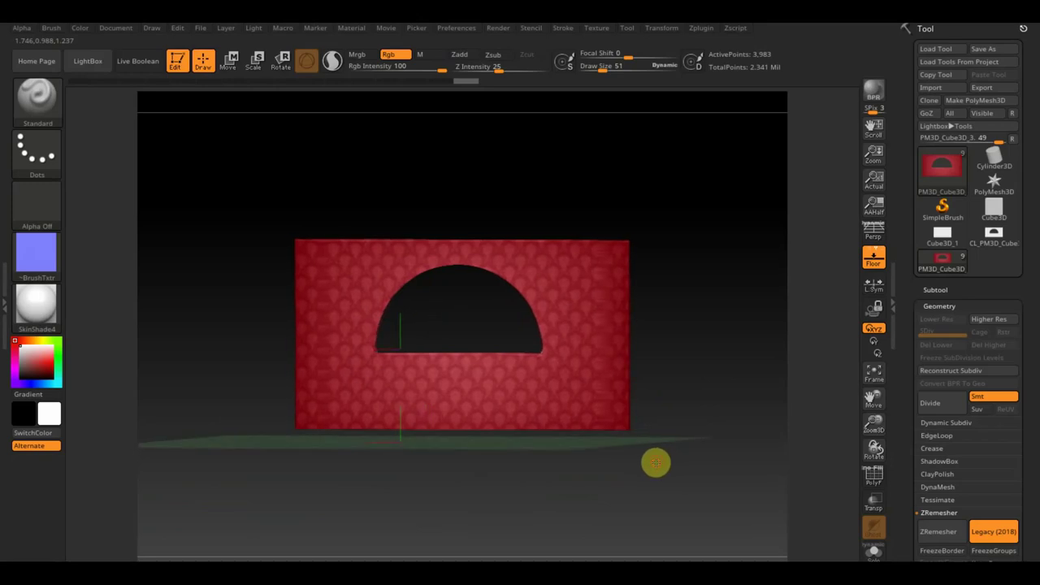